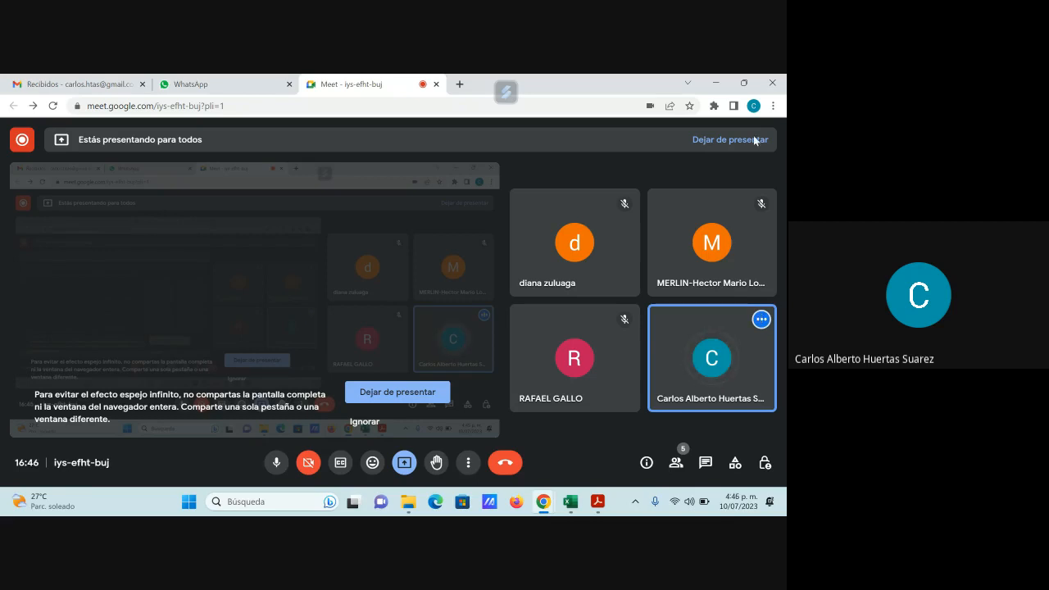
- Switch to the GFPI-F-135_GA RA02.pdf guide in Acrobat Reader and review the Funciones Estadísticas section
mouse_move(743, 83)
click(599, 503)
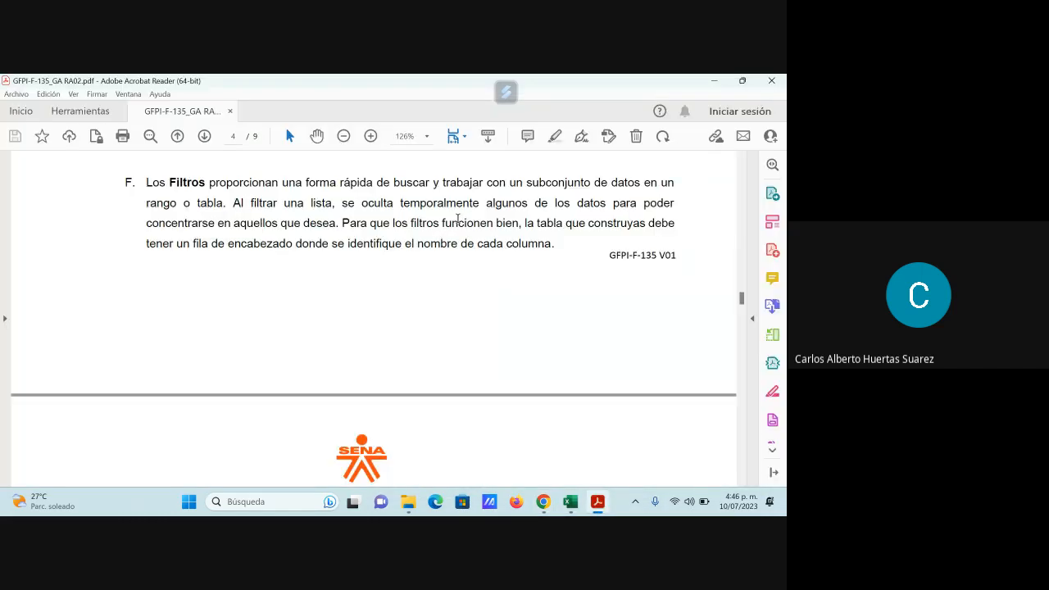
scroll(457, 217, up, 3)
scroll(469, 333, up, 5)
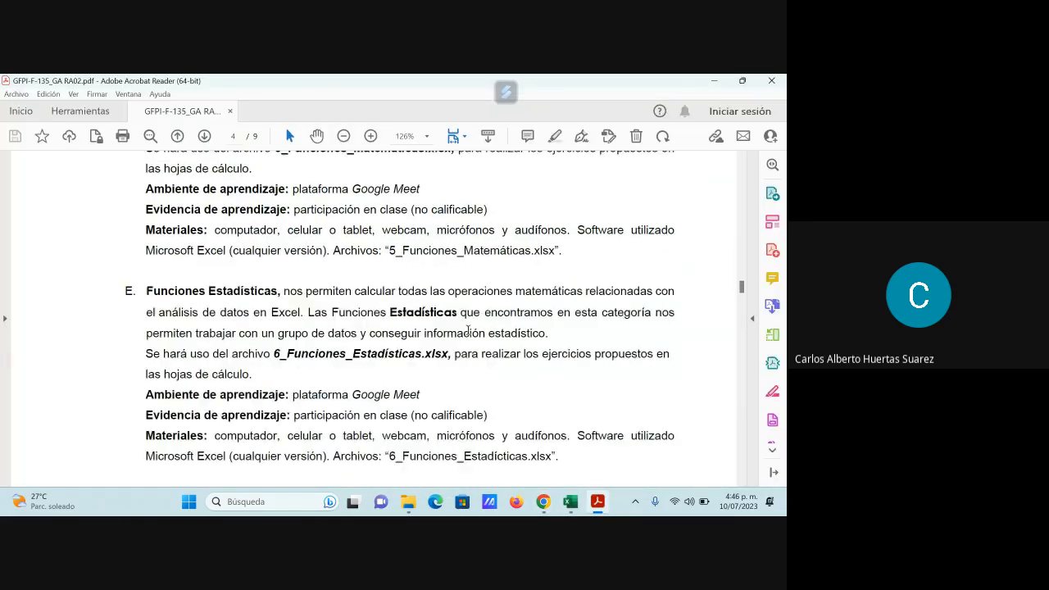
scroll(468, 331, up, 2)
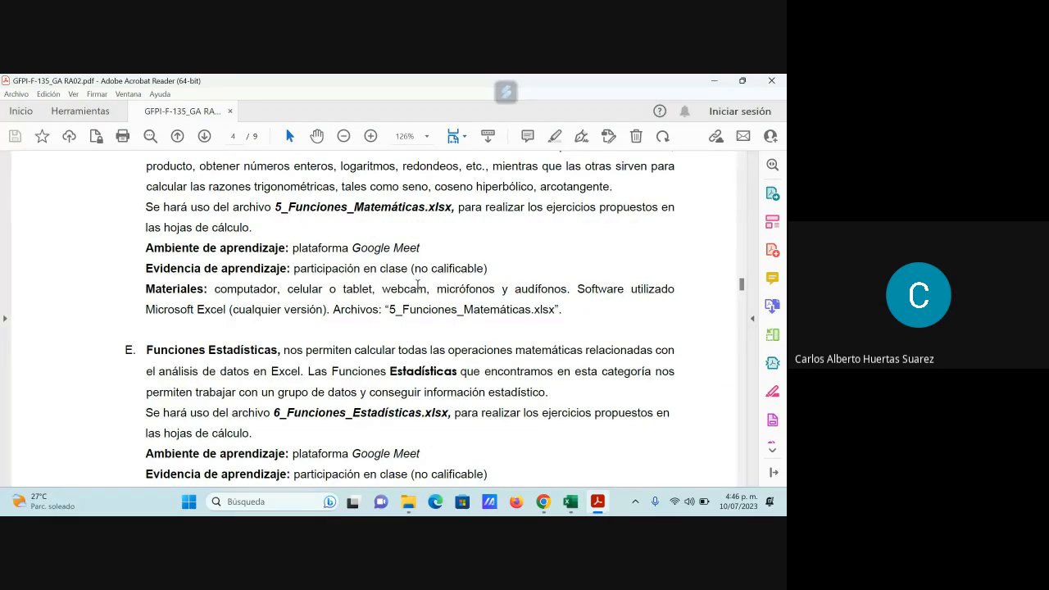
- Switch to the 6_Funciones_Estadísticas.xlsx workbook in Excel and show its ESTADÍSTICA sheet
mouse_move(572, 504)
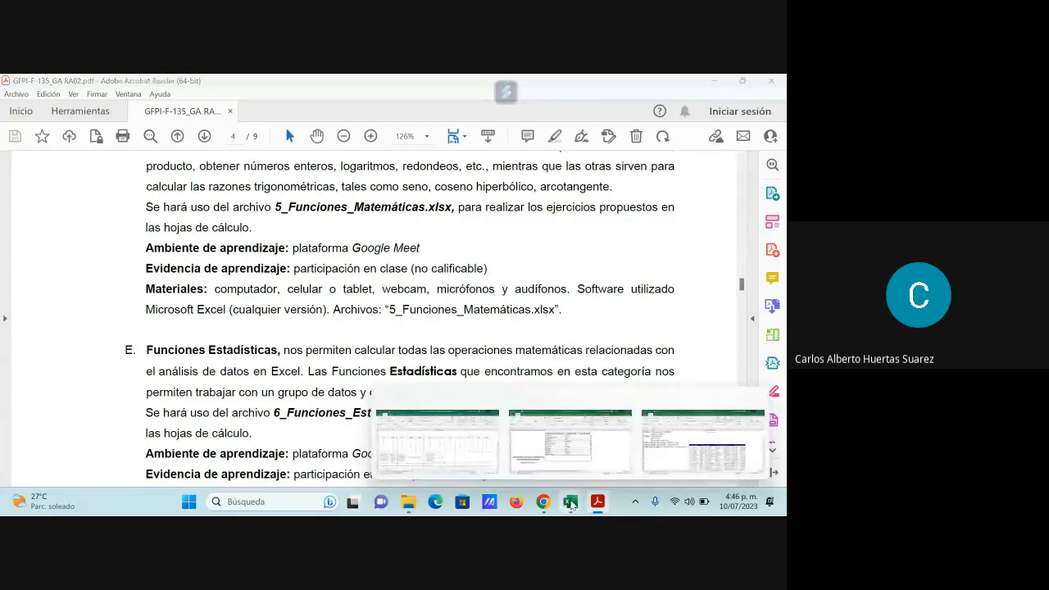
click(559, 470)
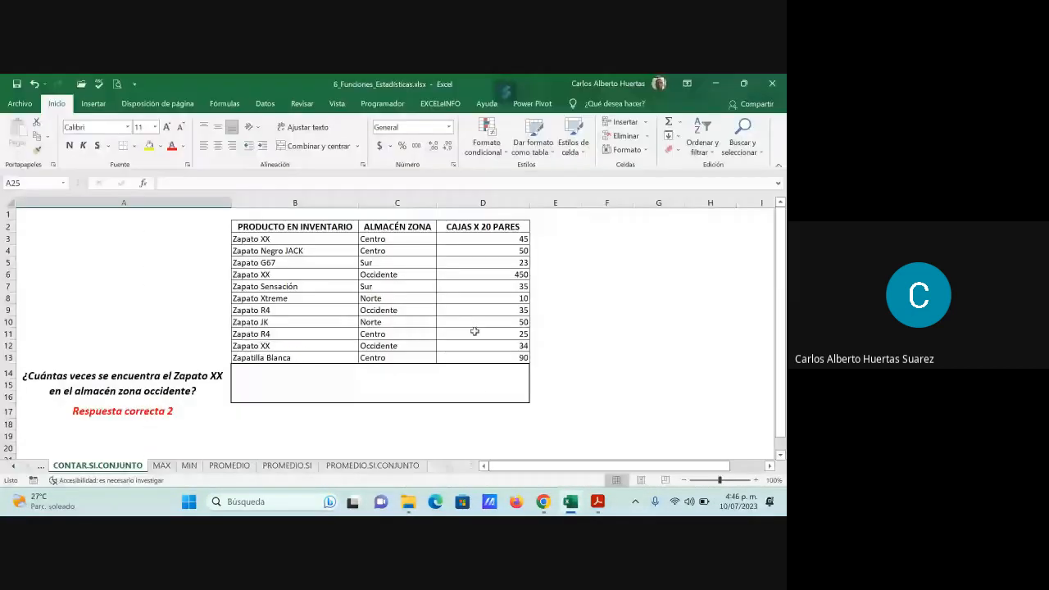
click(13, 466)
click(13, 466)
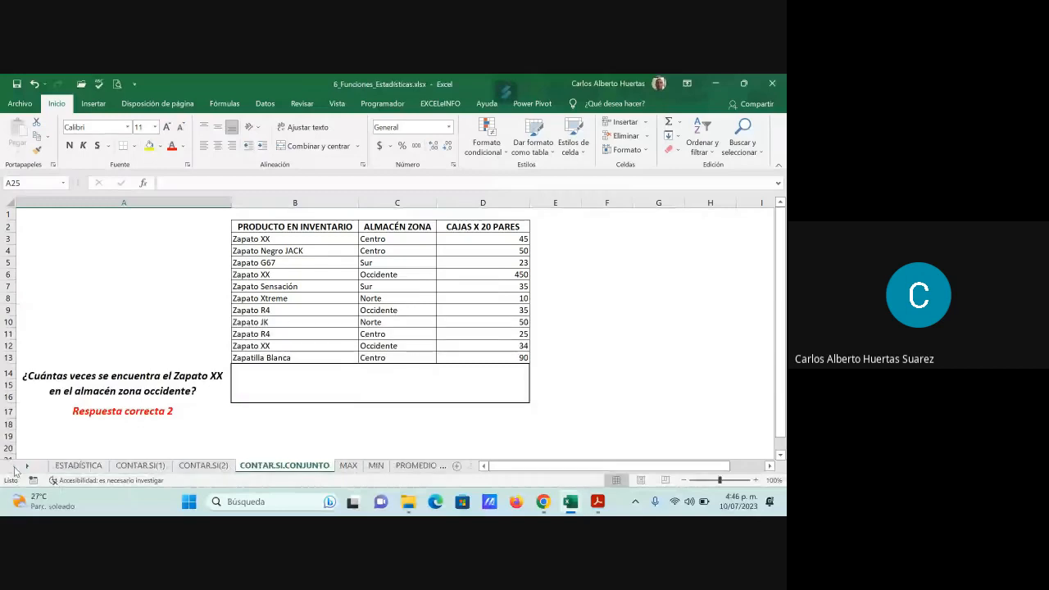
click(82, 466)
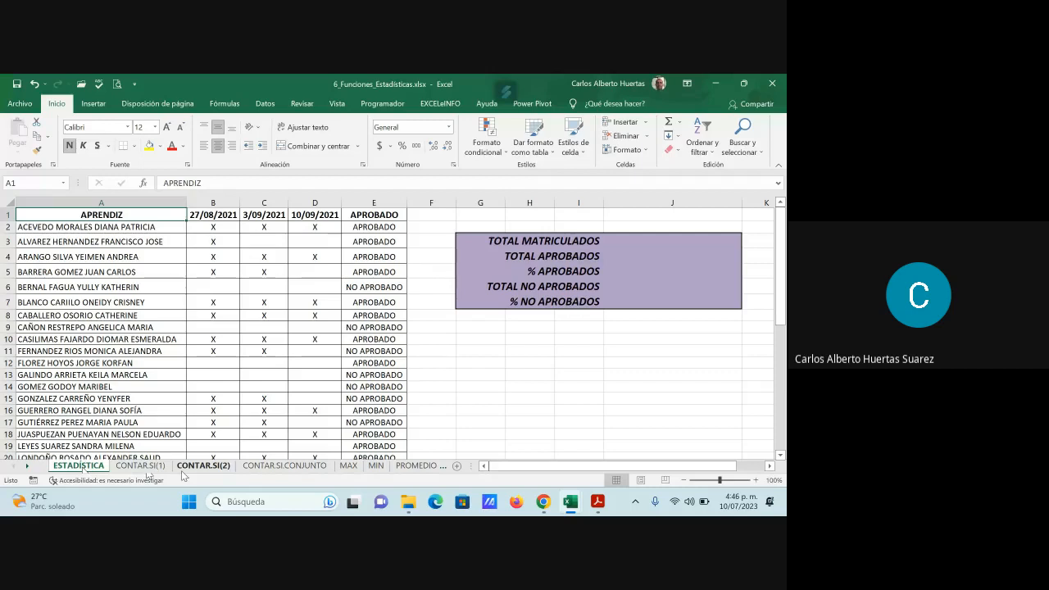
- Close the statistics workbook after showing PROMEDIO.SI.CONJUNTO, and bring up the Filtros section of the PDF guide
click(442, 466)
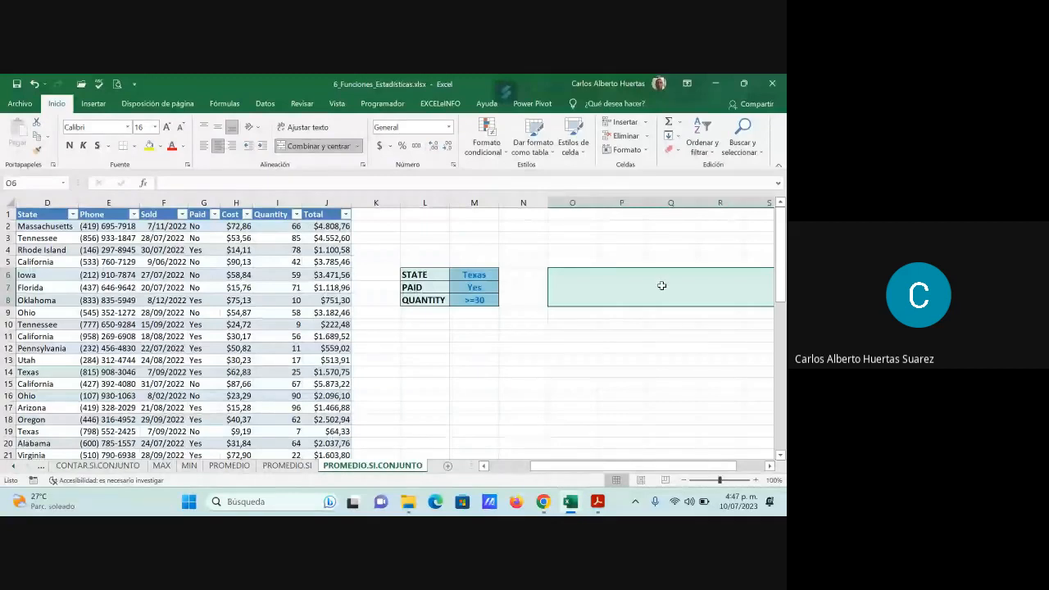
click(772, 84)
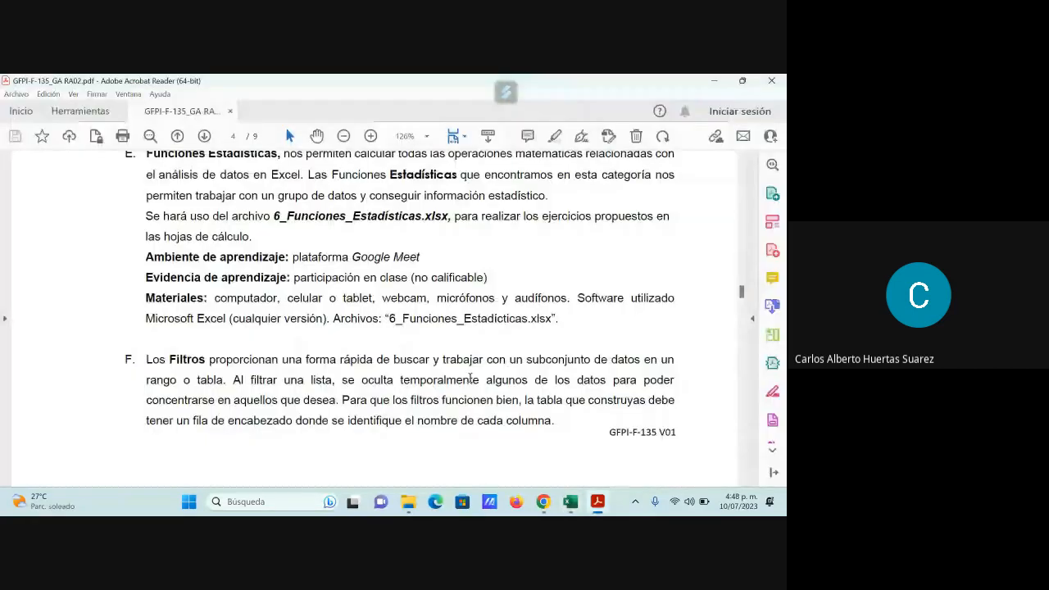
scroll(471, 379, down, 5)
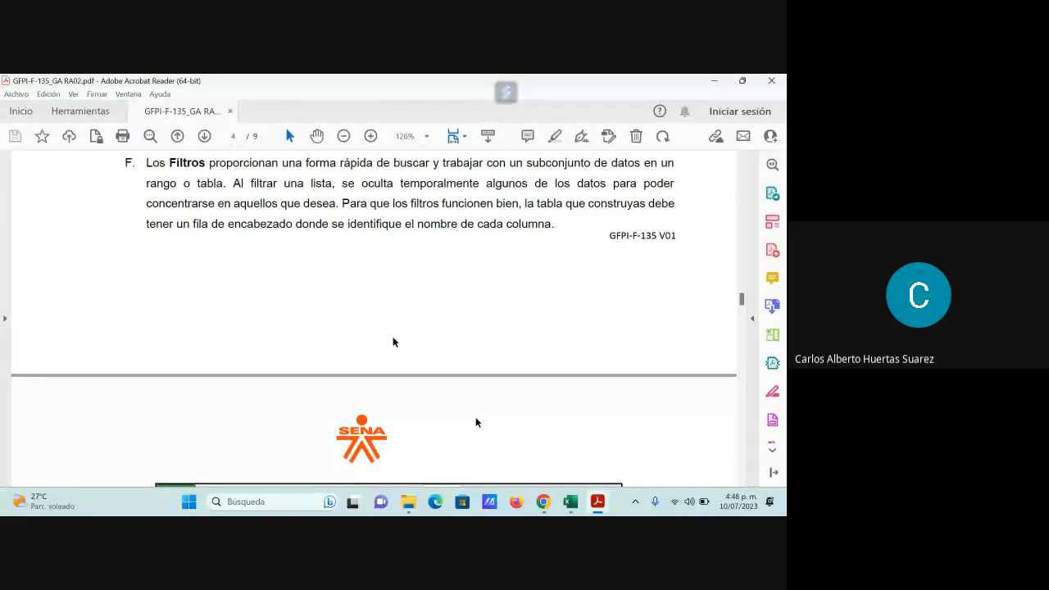
- Switch to the Google Meet call in Chrome and open the list of meeting participants
mouse_move(545, 507)
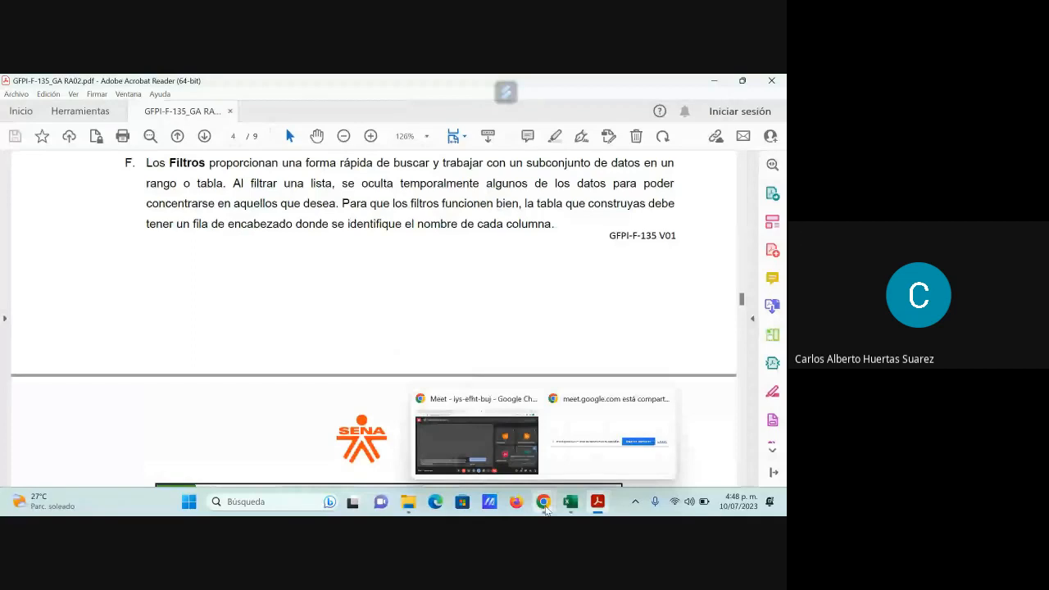
click(476, 443)
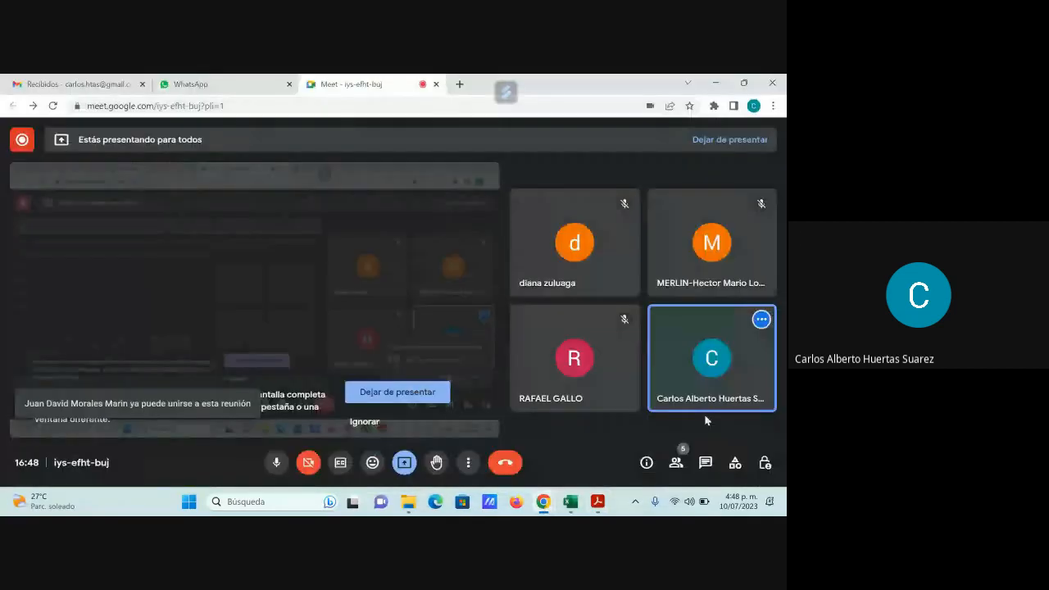
click(677, 463)
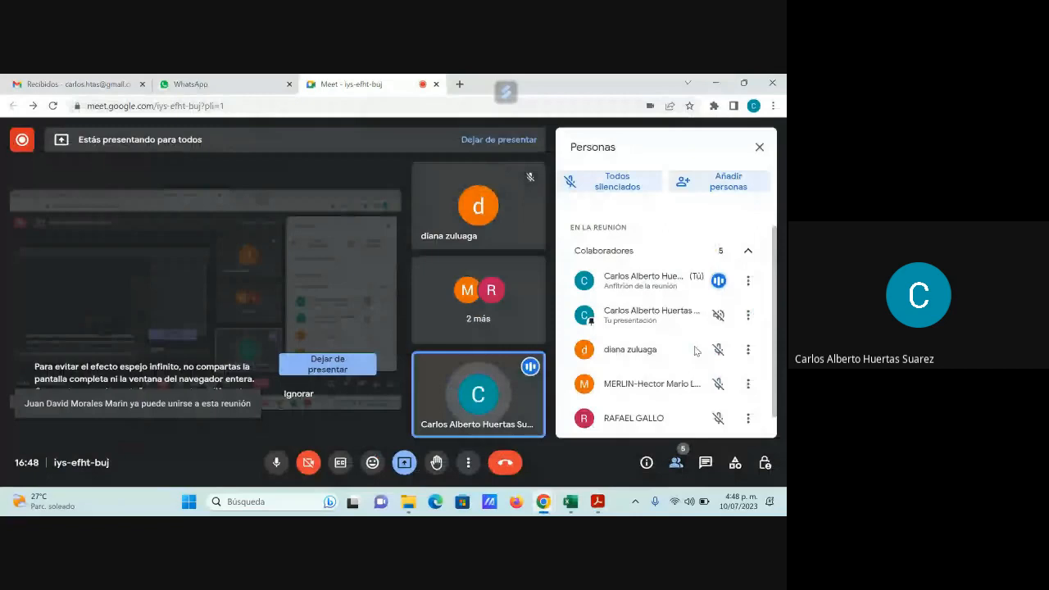
- Return to the PDF guide in Acrobat Reader and examine the illustrated filter example on page 5
key(alt+Tab)
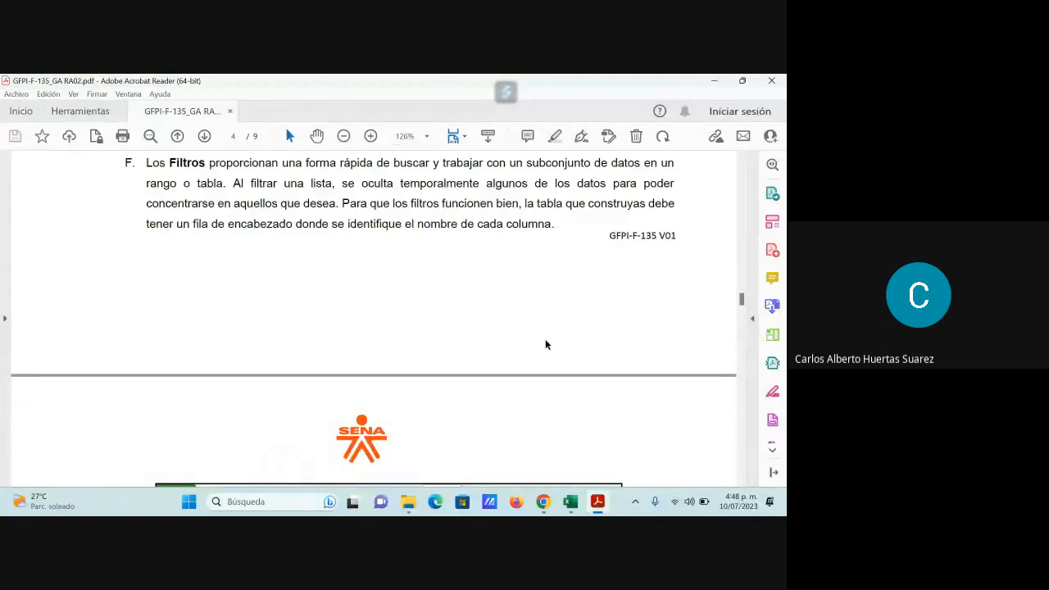
scroll(546, 341, down, 2)
scroll(545, 346, down, 3)
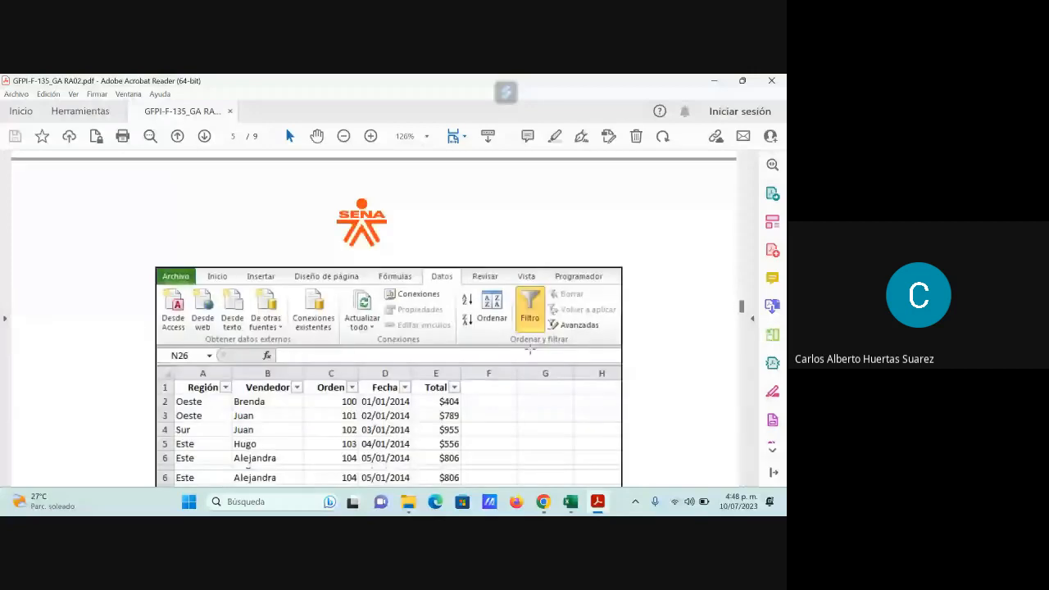
scroll(530, 349, down, 1)
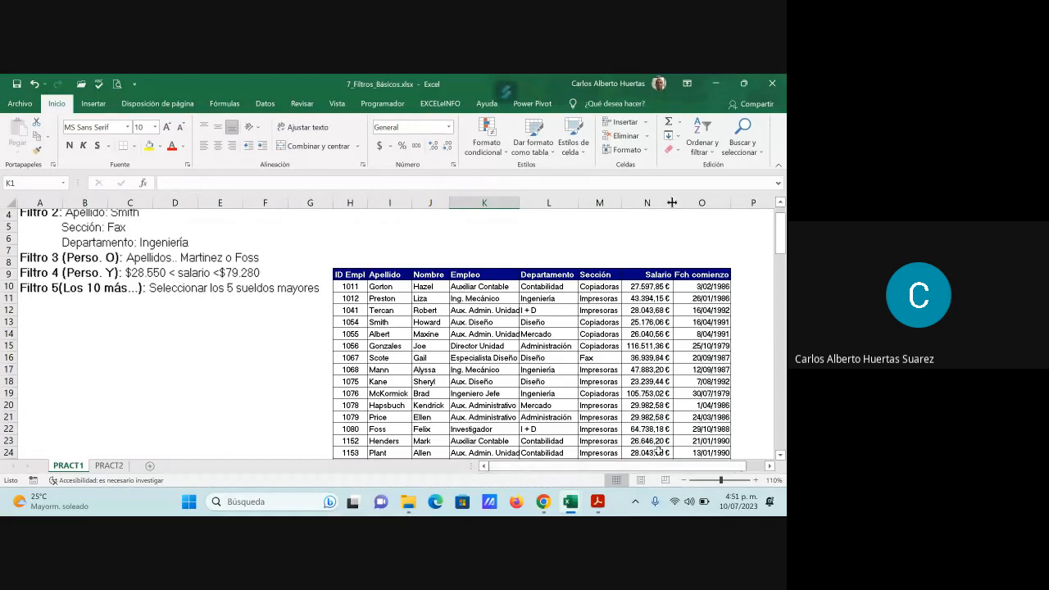
- Look through the first rows of the employee table on the PRACT1 sheet of 7_Filtros_Básicos.xlsx in Excel
scroll(632, 410, down, 2)
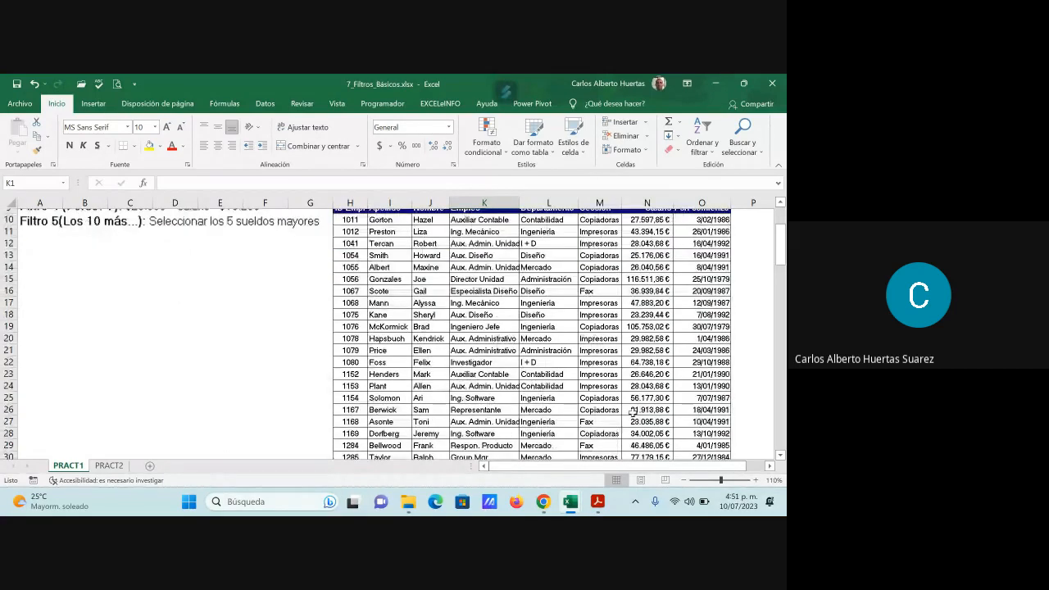
scroll(633, 410, down, 6)
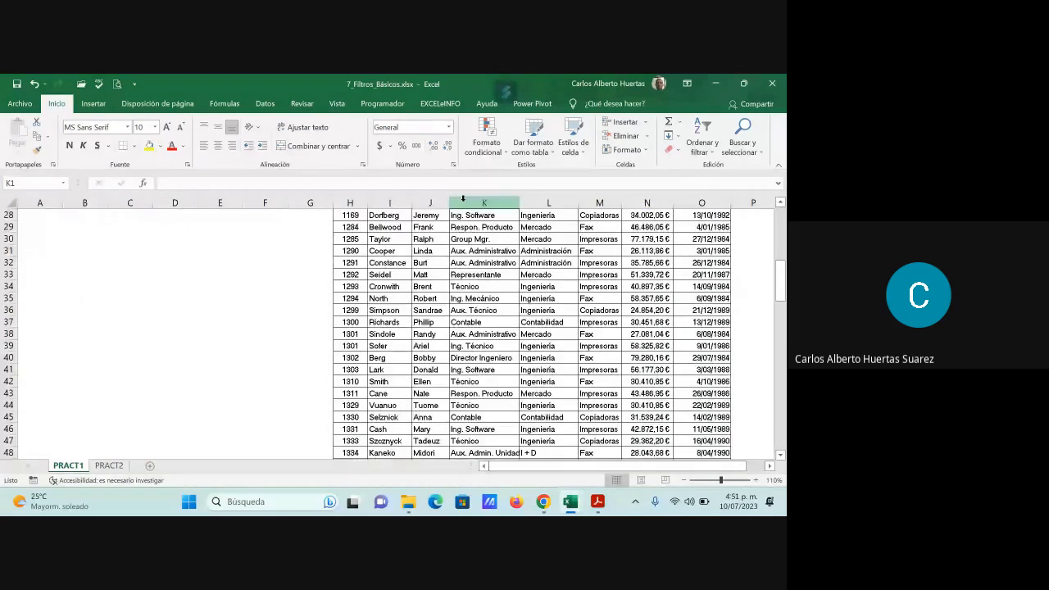
- Switch to the Google Meet call in Chrome, check the participant list and close it
click(543, 507)
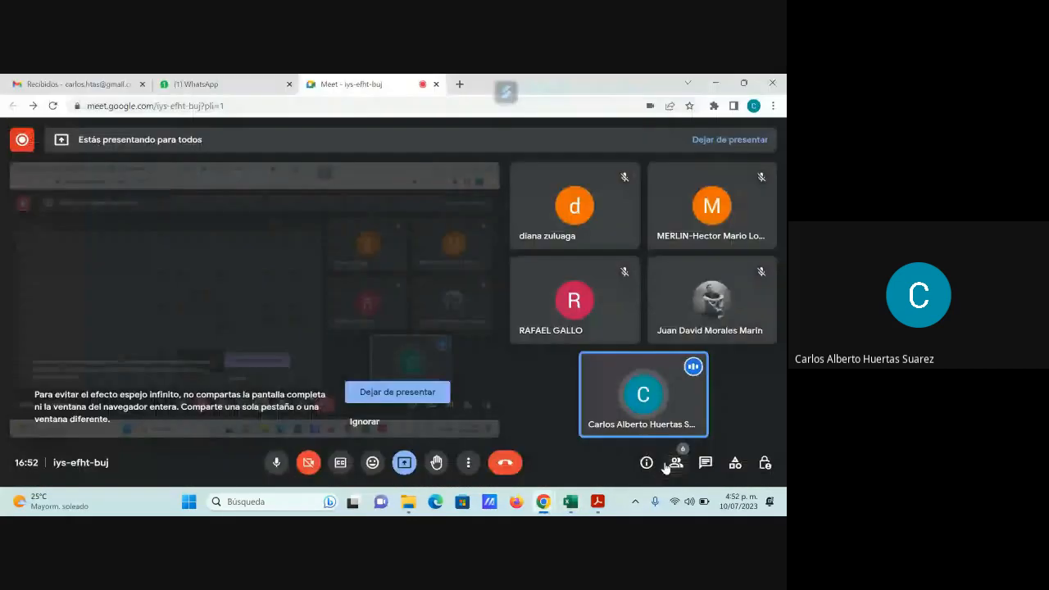
click(670, 464)
click(759, 146)
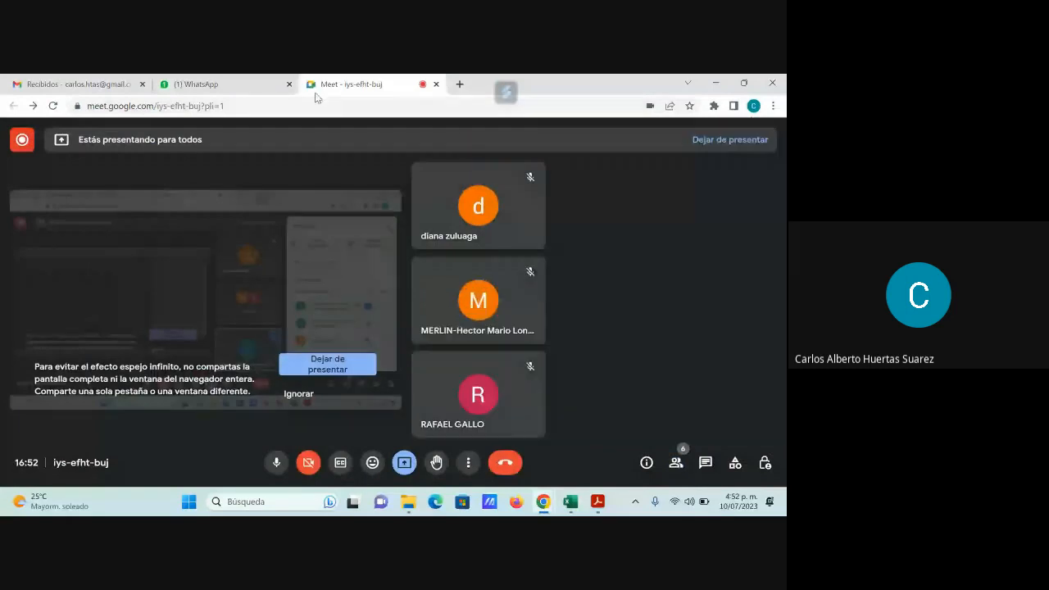
- Return to Excel and examine the PRACT1 employee table down to its last row, plus the picture listing the five filter exercises
click(565, 501)
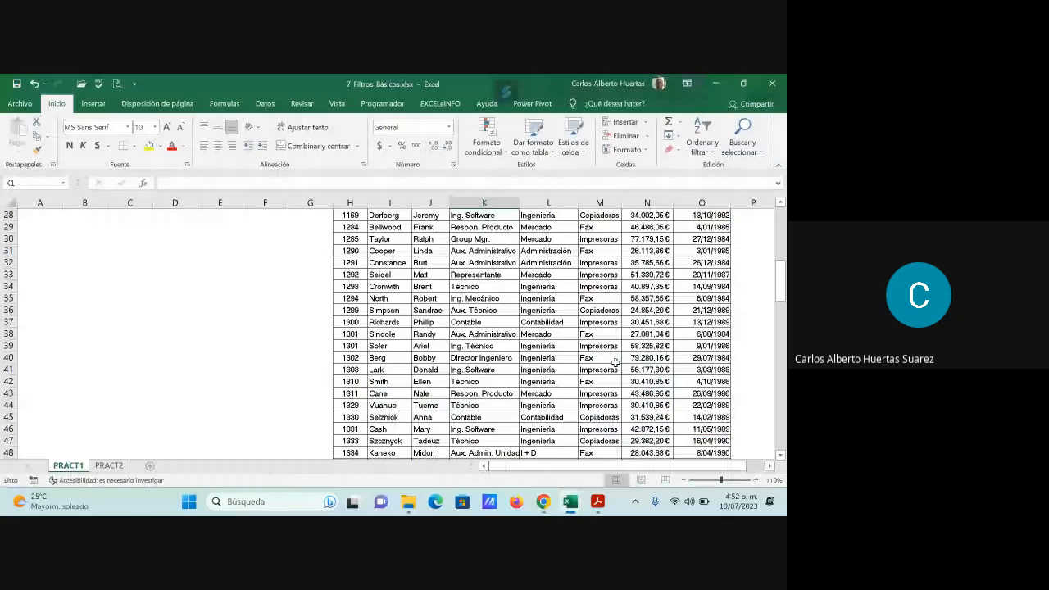
scroll(614, 361, down, 20)
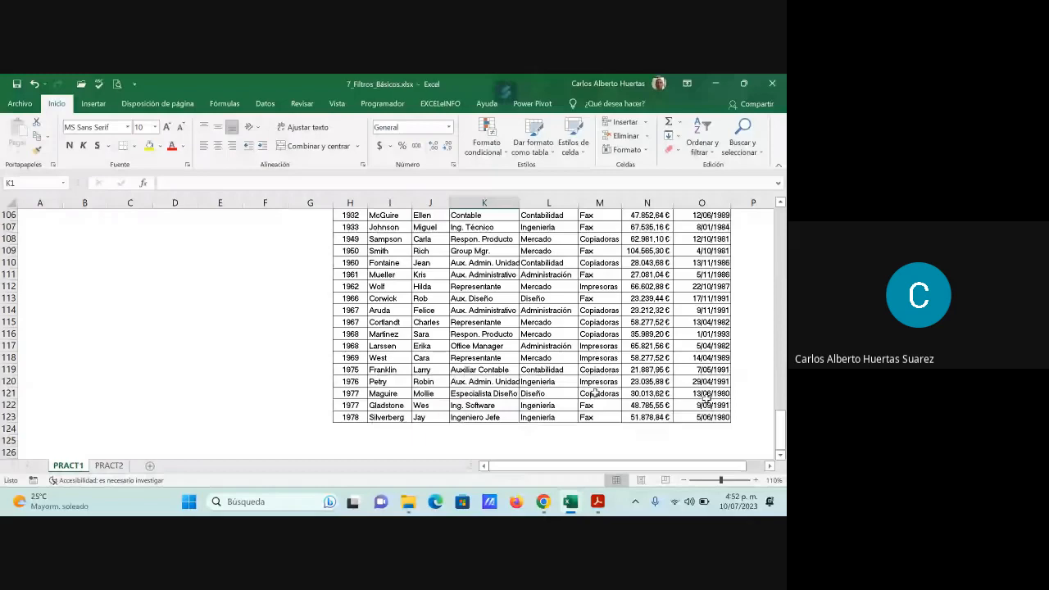
scroll(745, 356, up, 20)
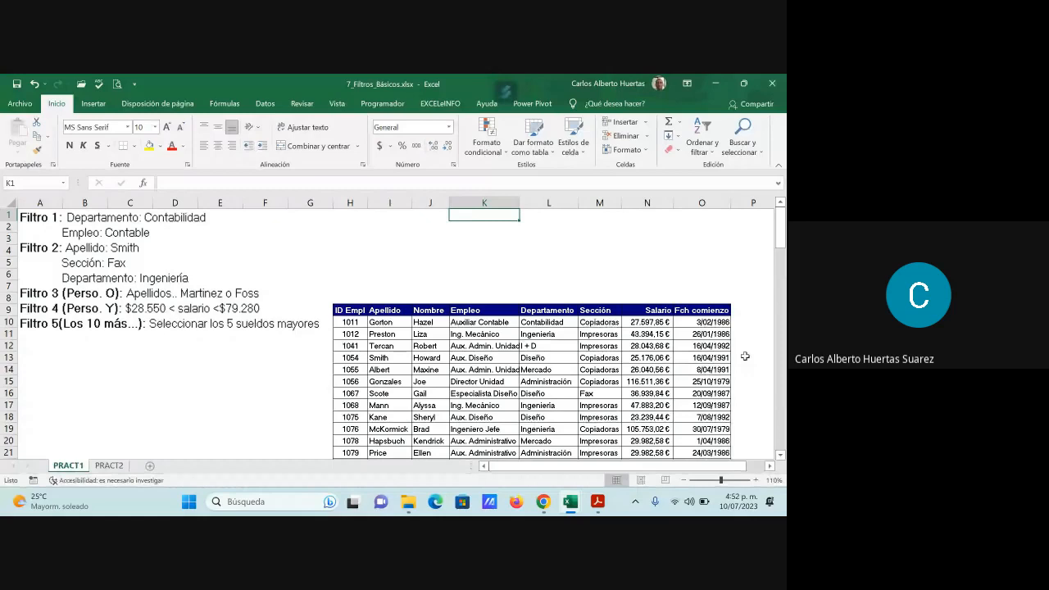
click(216, 344)
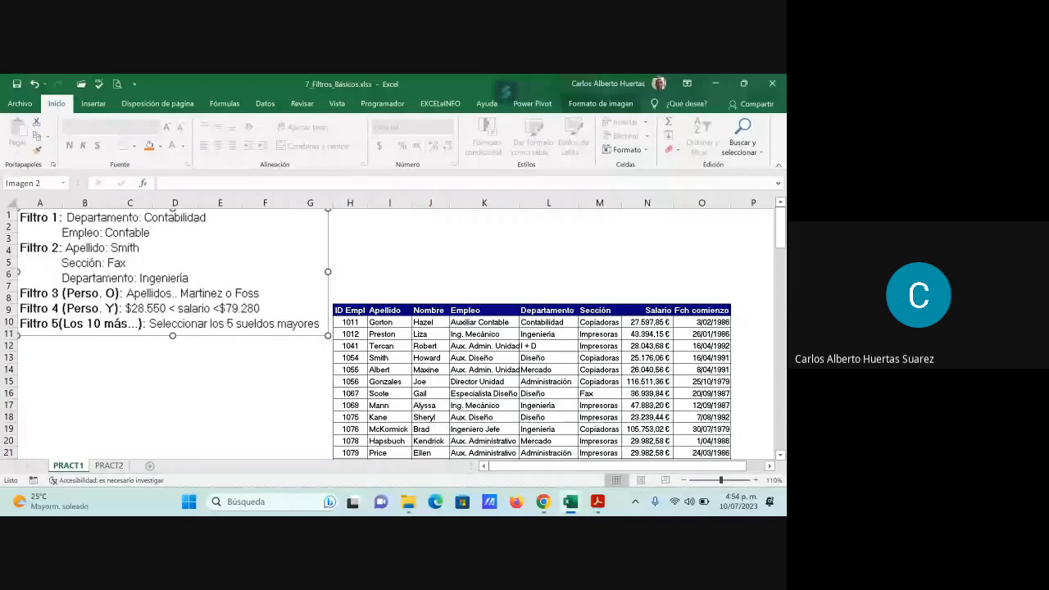
- Insert a new sheet between PRACT1 and PRACT2 and name it Respuestas 1
click(110, 469)
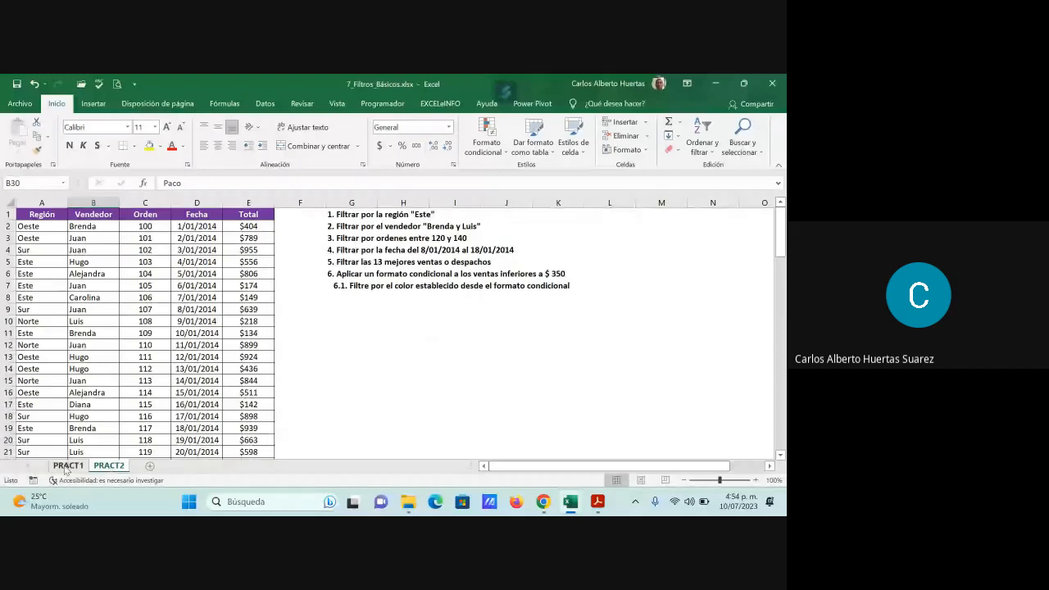
key(shift+F11)
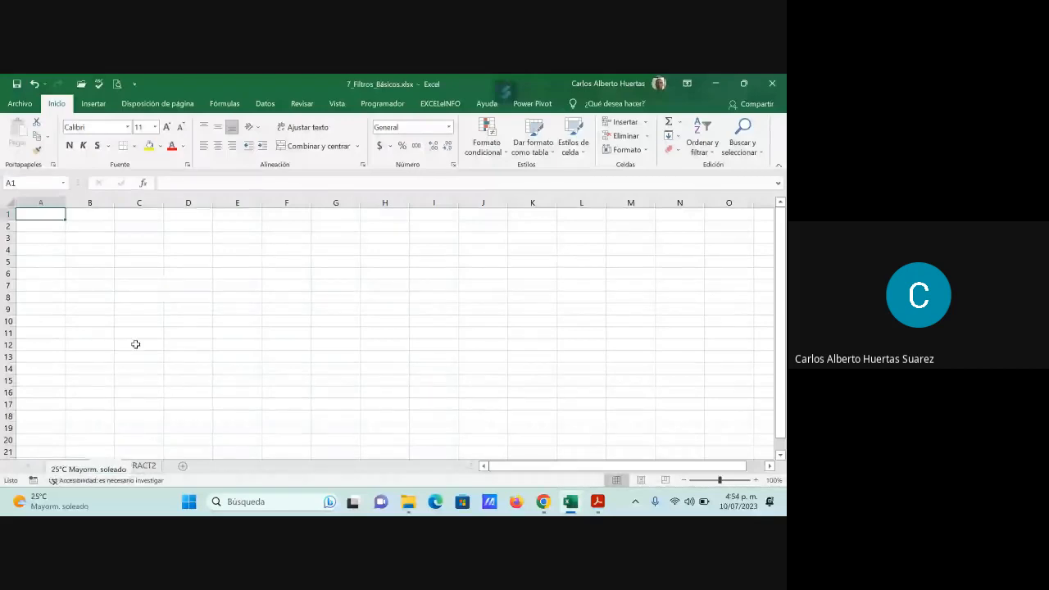
double_click(105, 465)
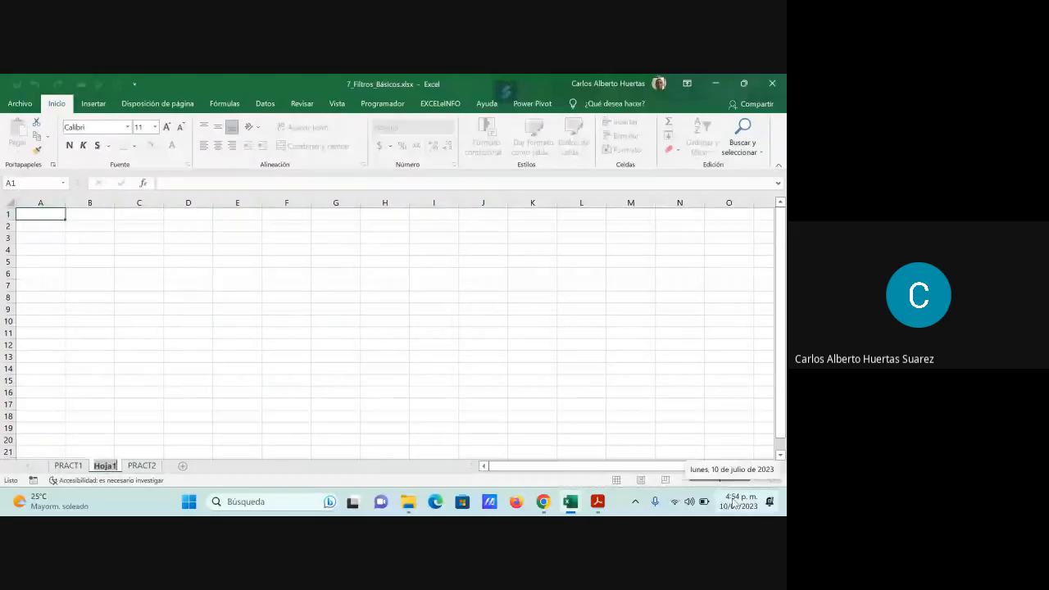
text(Re)
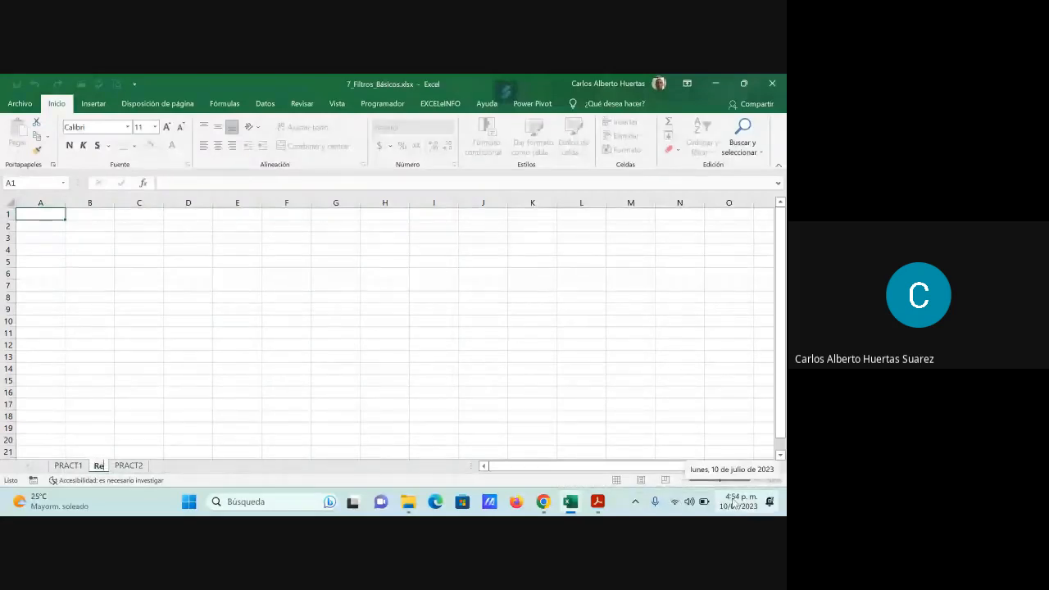
text(spuestas)
key(Return)
text(1)
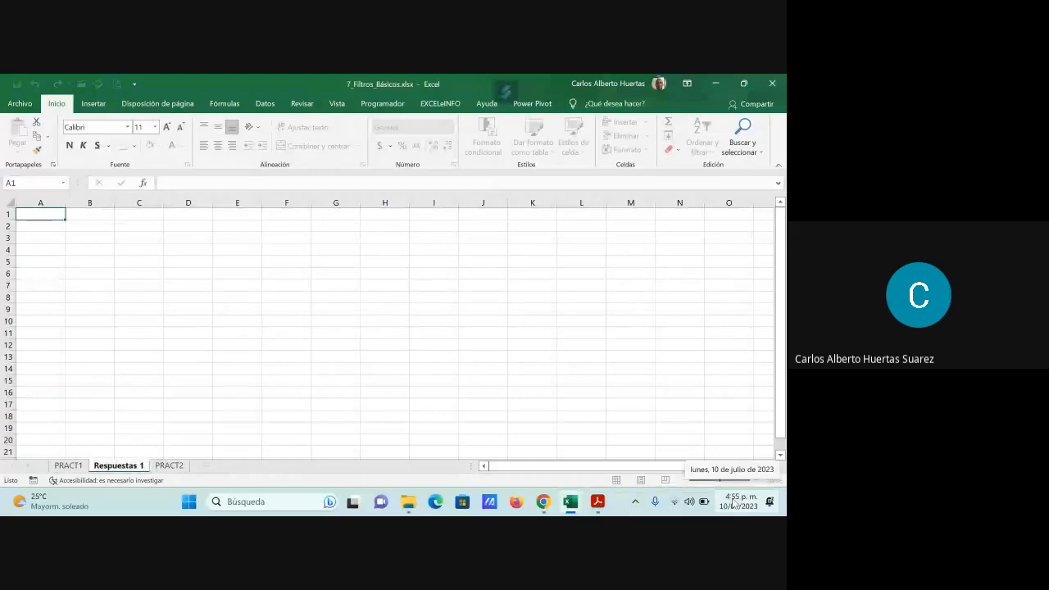
key(Return)
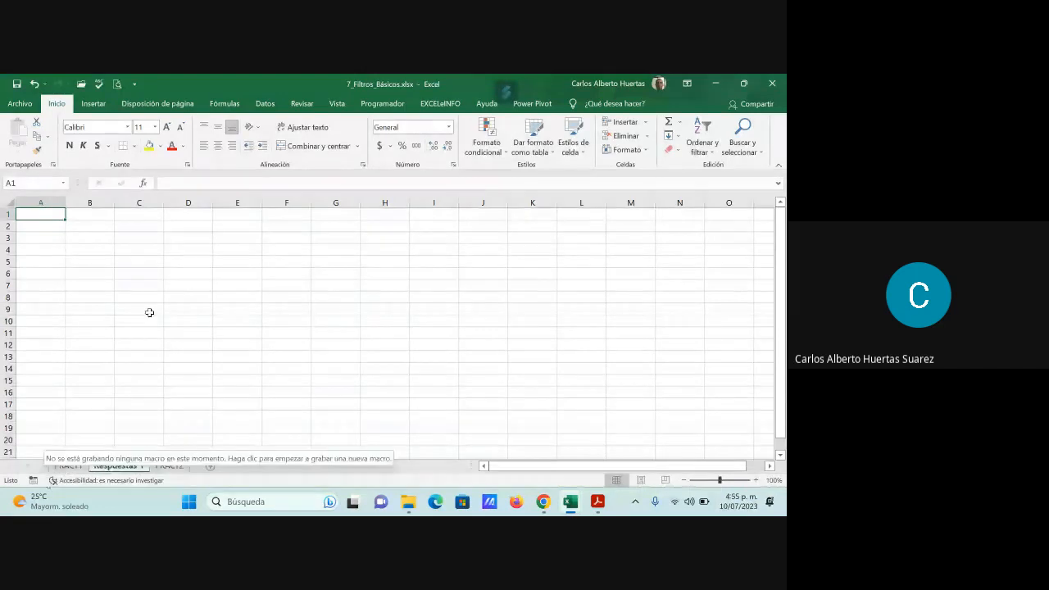
- Enter the label Filtro 1 in cell A1 of the Respuestas 1 sheet
click(73, 466)
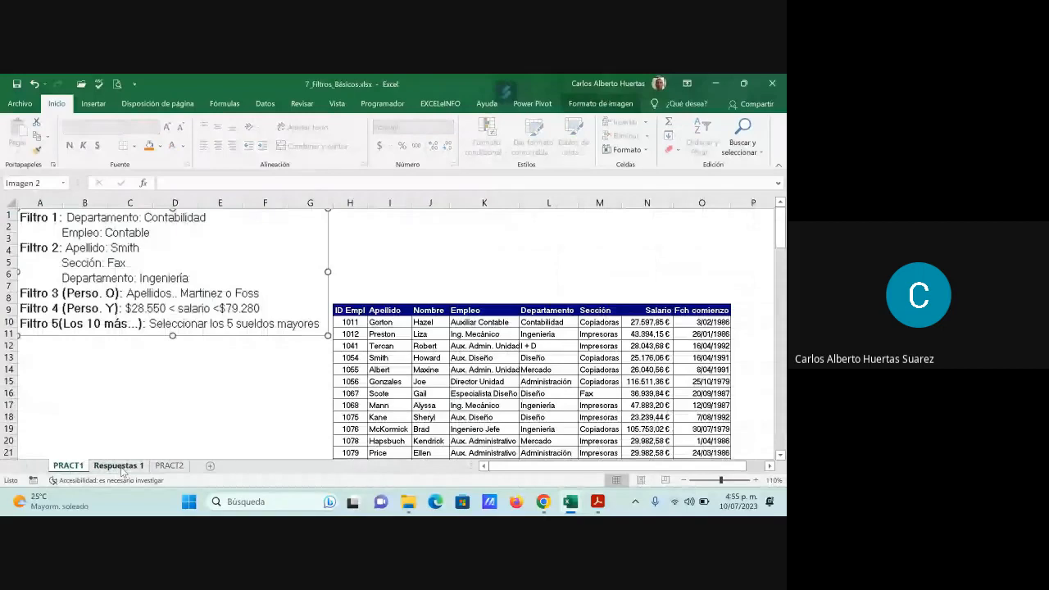
click(121, 465)
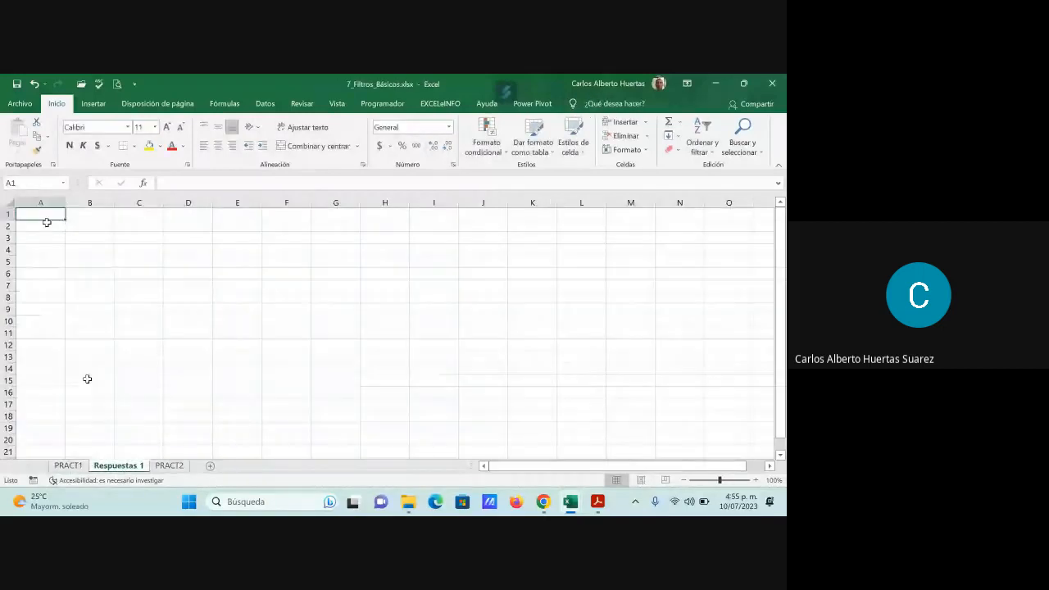
text(fil)
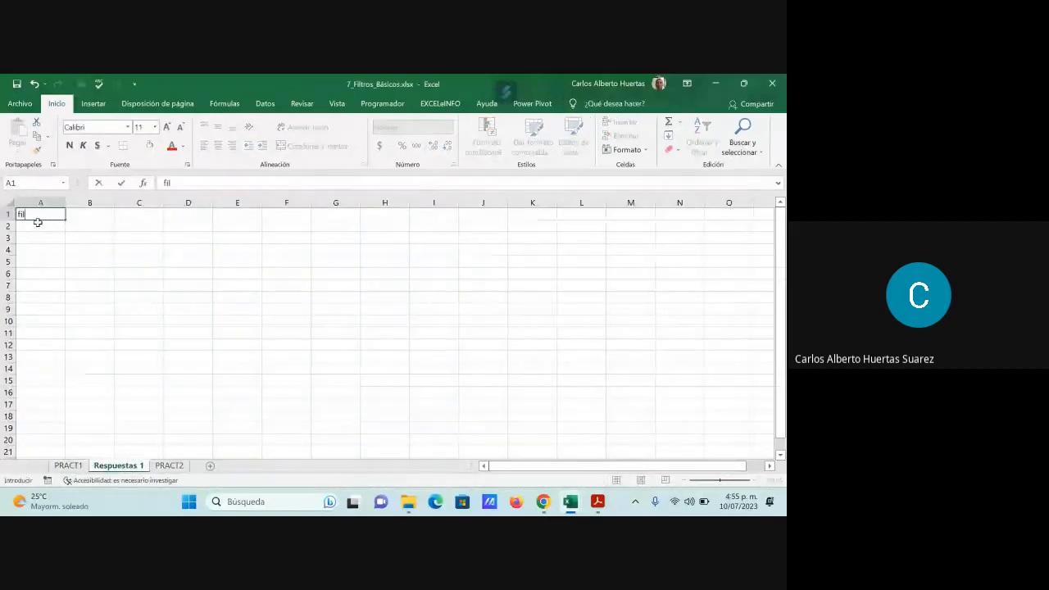
text(tro 1)
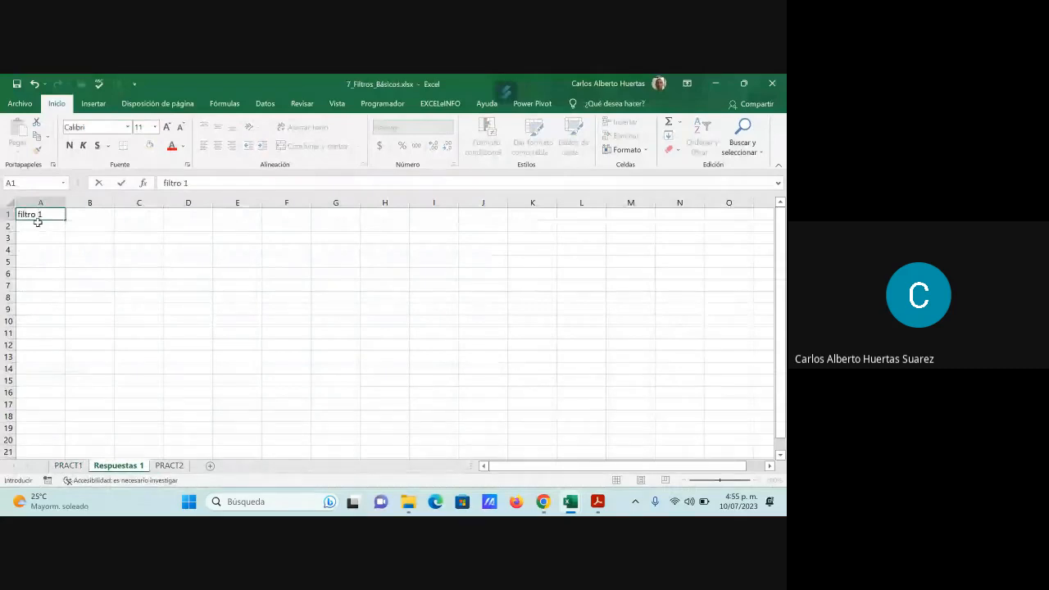
key(BackSpace)
key(BackSpace)
key(BackSpace)
key(BackSpace)
key(BackSpace)
key(BackSpace)
key(BackSpace)
key(BackSpace)
text(Filtro 1)
key(Return)
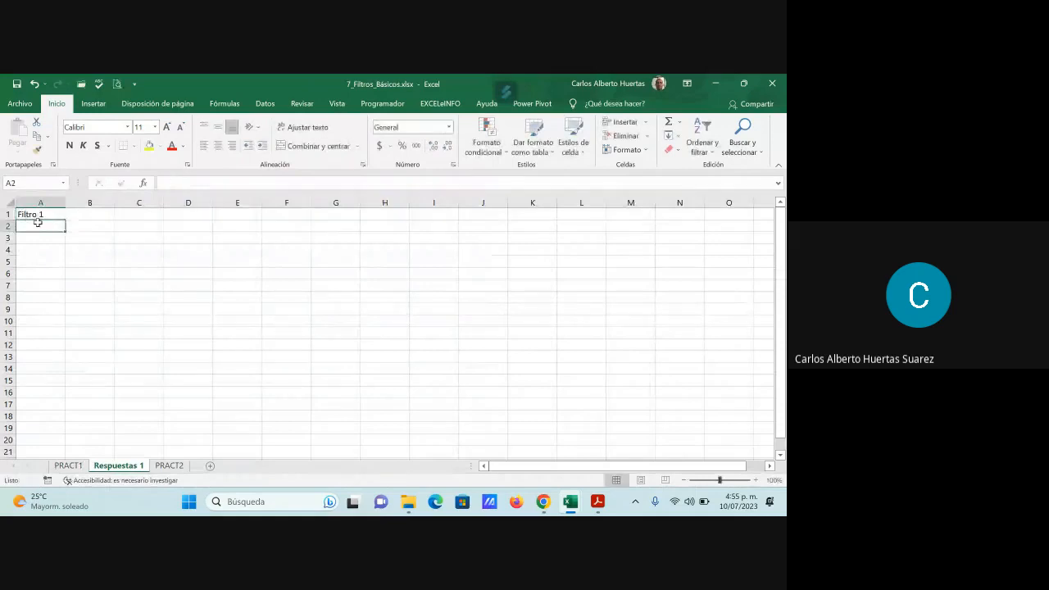
- Examine the column headers and the first rows of the employee table on the PRACT1 sheet
click(68, 466)
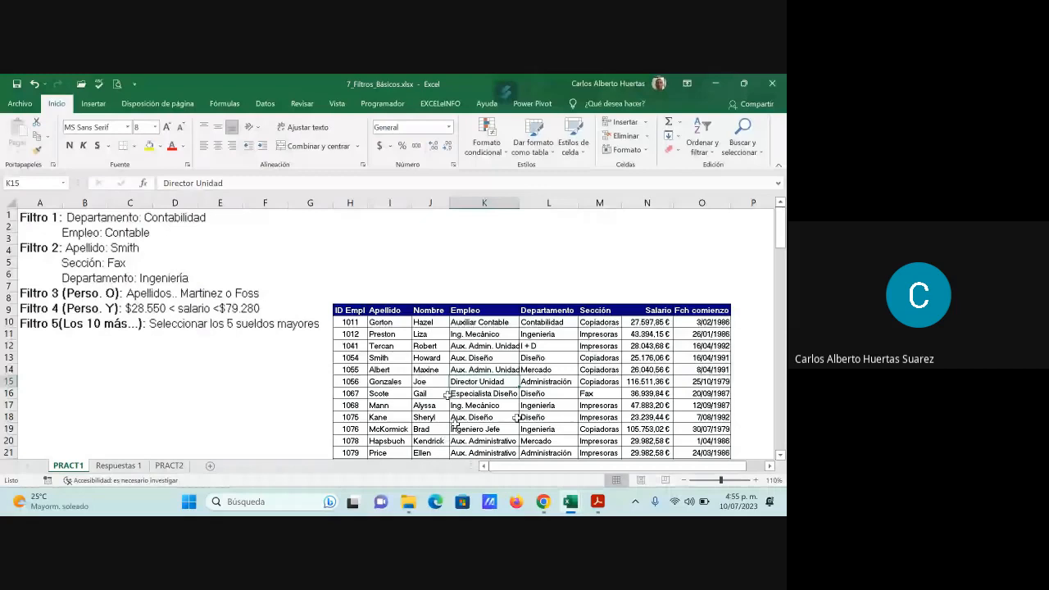
click(607, 310)
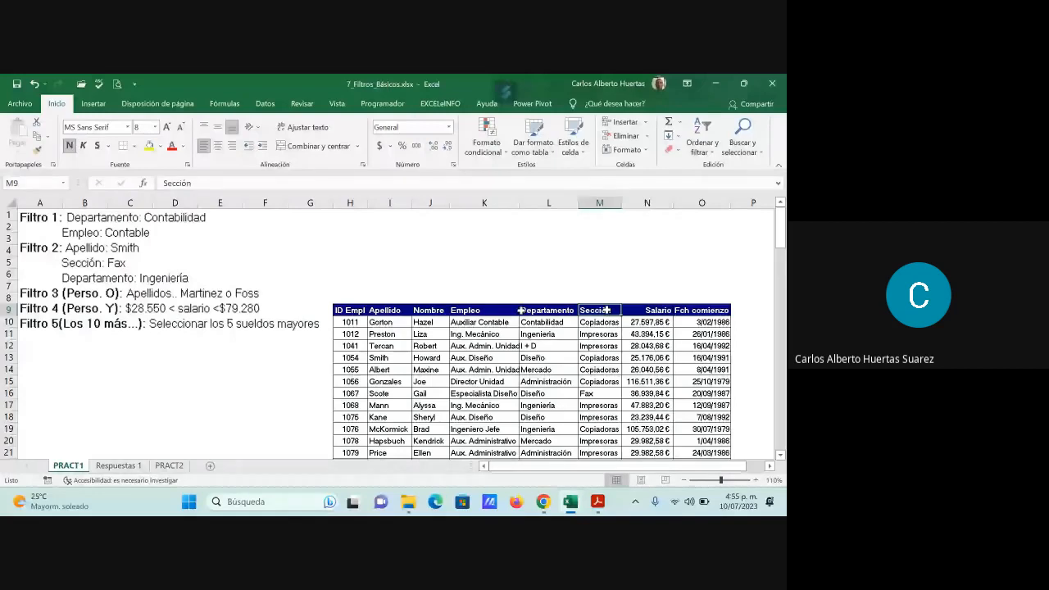
click(433, 312)
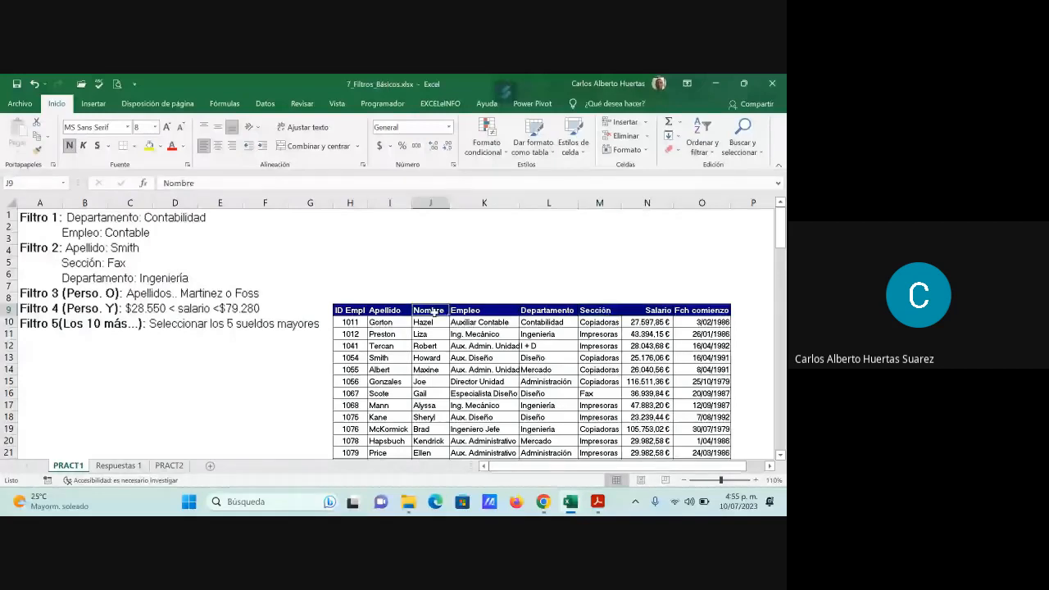
scroll(491, 369, down, 4)
click(546, 429)
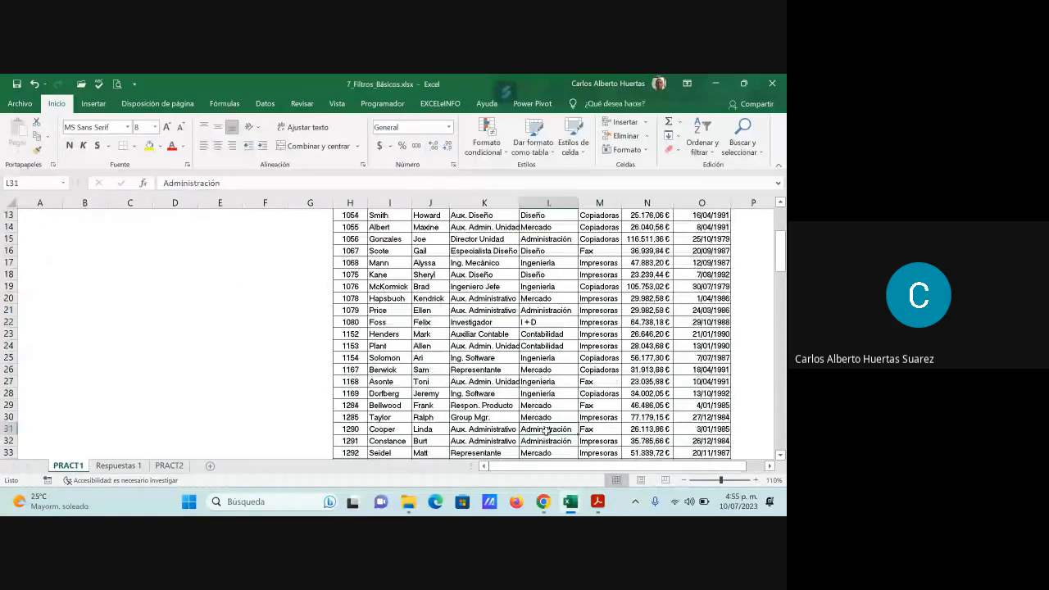
scroll(557, 431, up, 4)
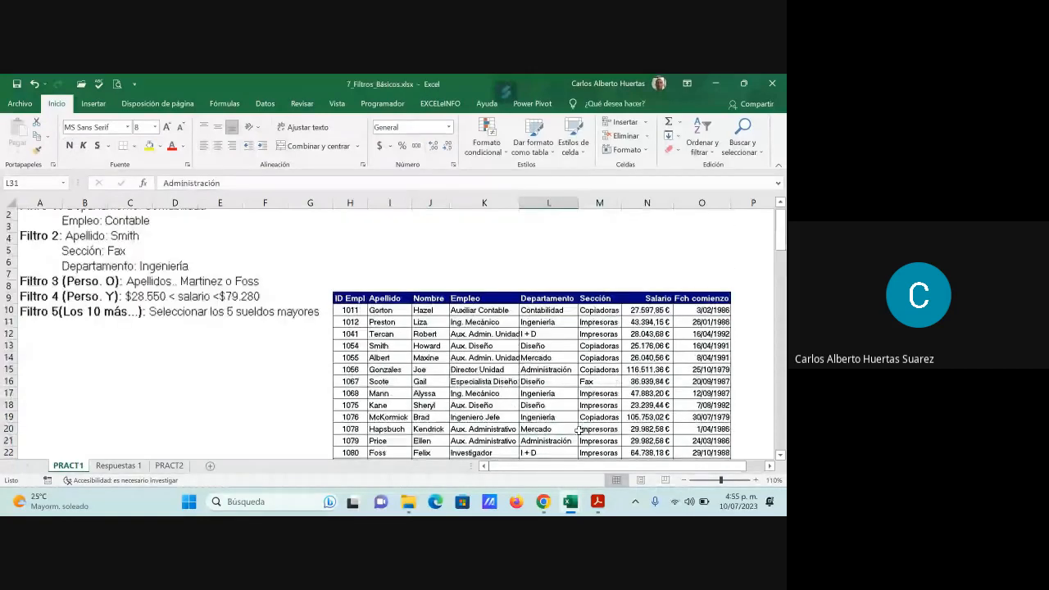
scroll(579, 430, up, 1)
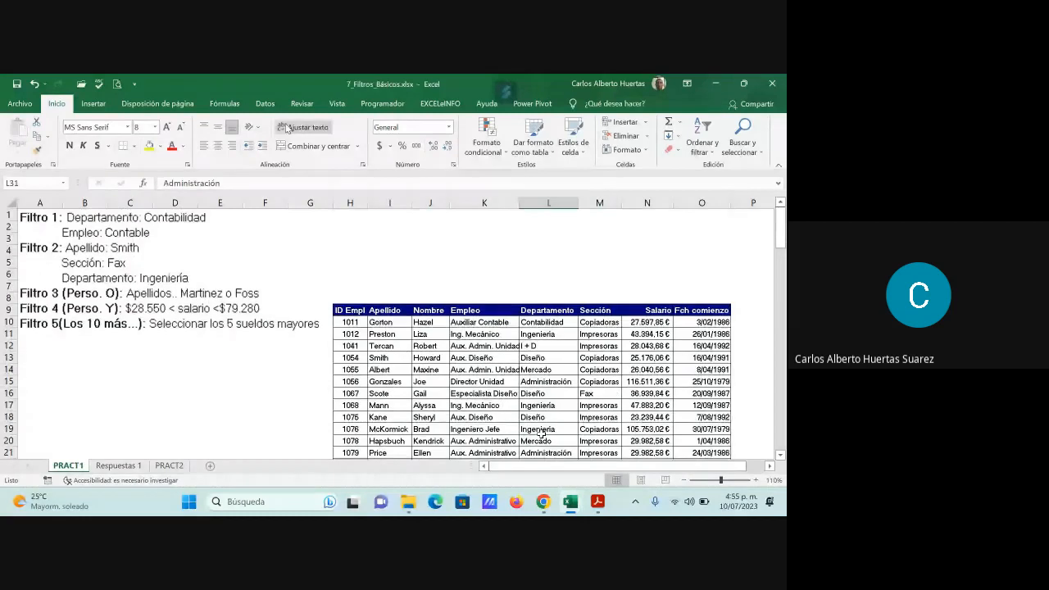
- Turn on the filter for the PRACT1 employee table and remove it again
click(265, 104)
click(415, 143)
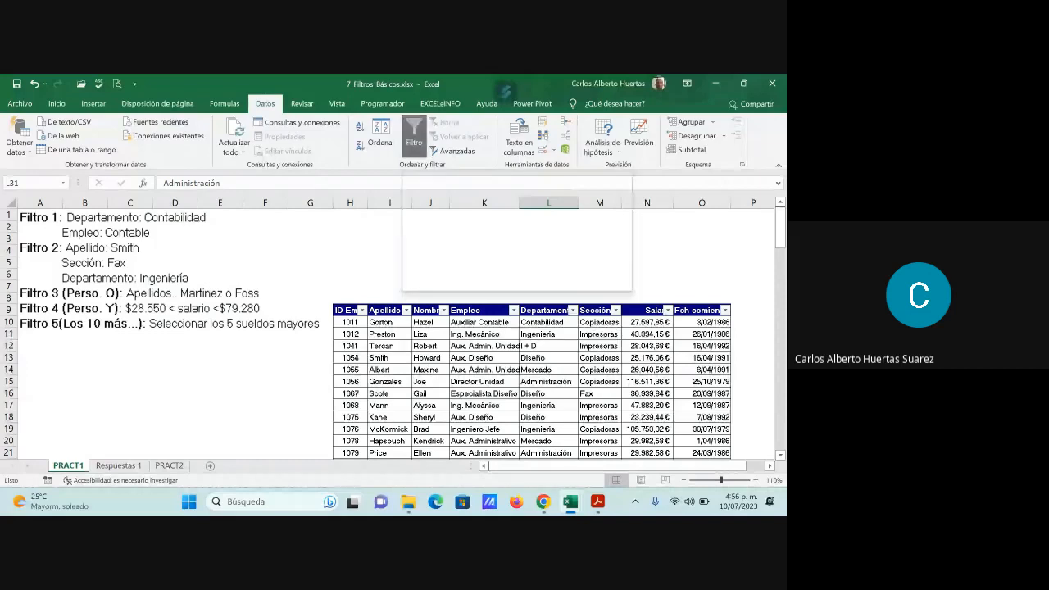
click(413, 135)
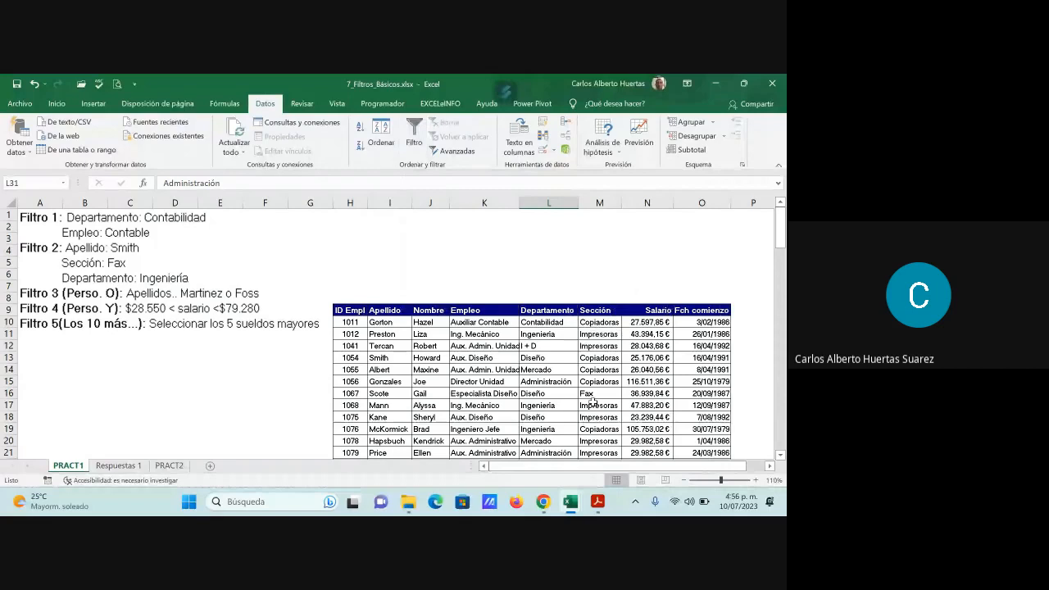
- Try to apply the filter with empty cell D17 outside the employee table selected
click(175, 405)
click(414, 133)
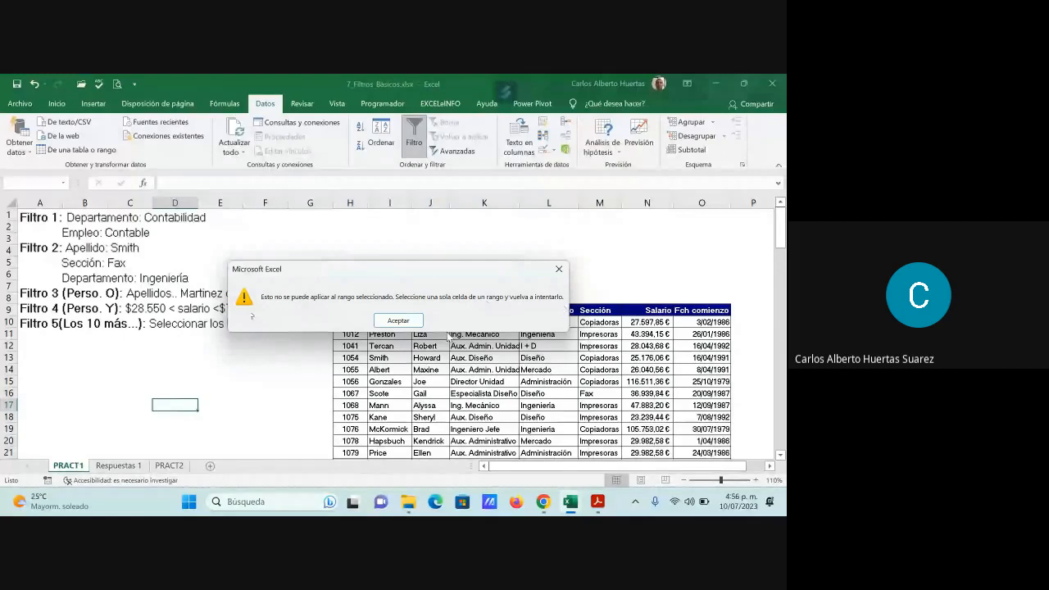
click(398, 321)
- Select different cells inside the employee table, then toggle the filter on and off from the Empleo header cell
click(410, 404)
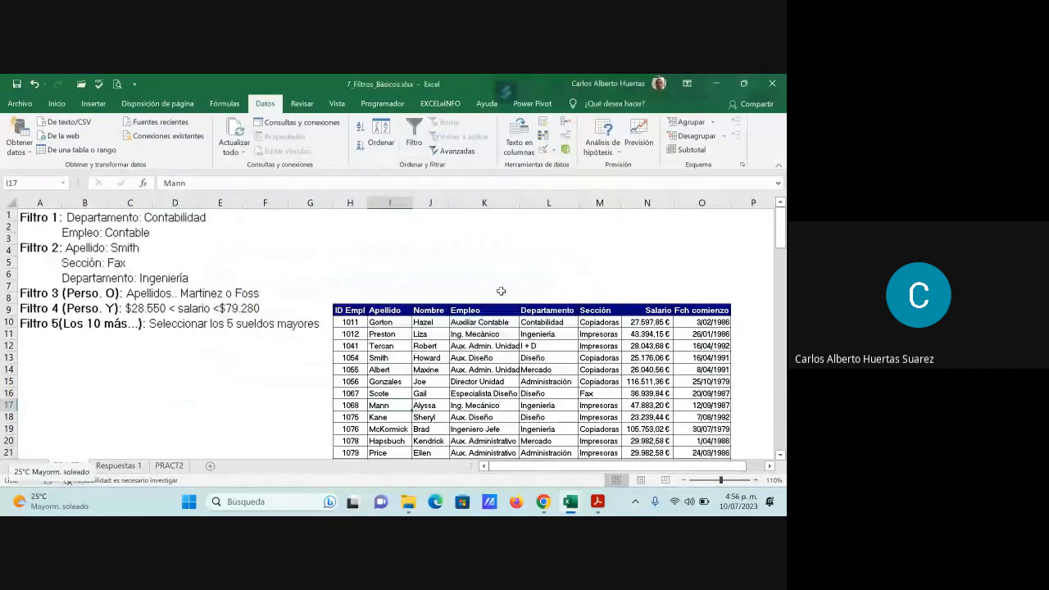
click(493, 371)
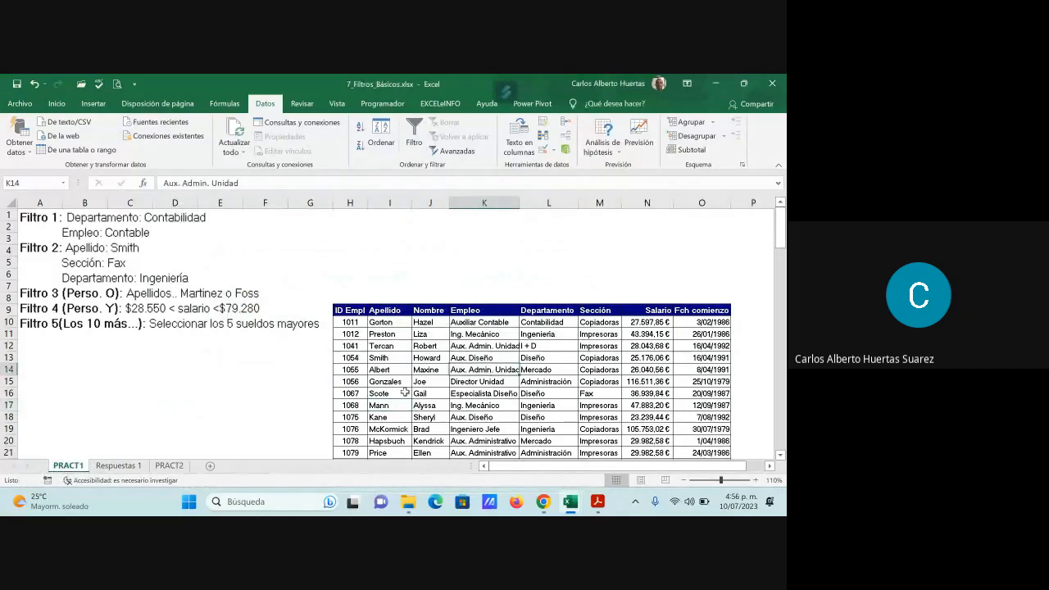
click(632, 426)
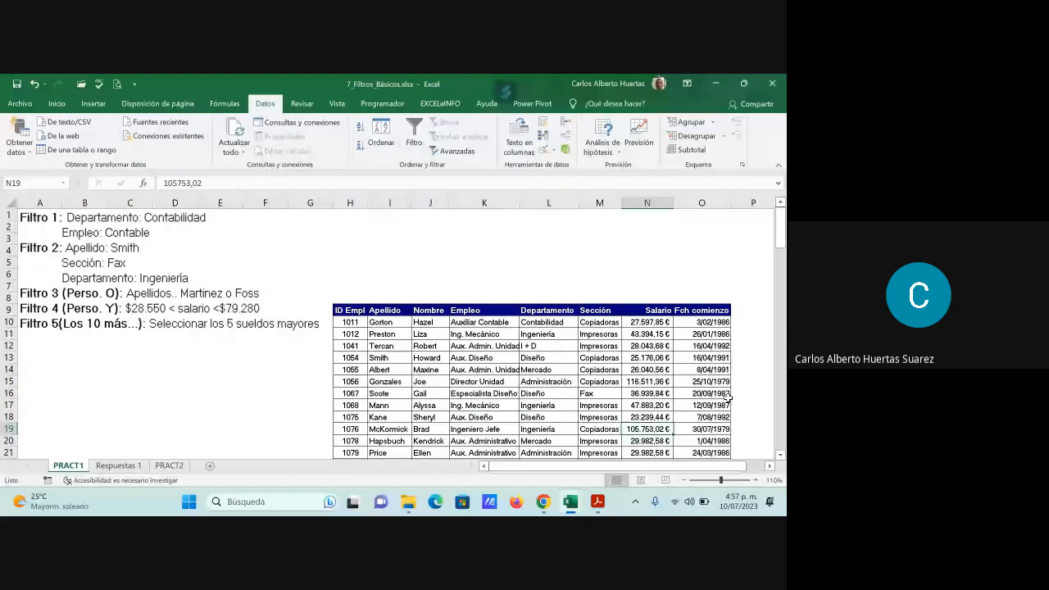
click(484, 310)
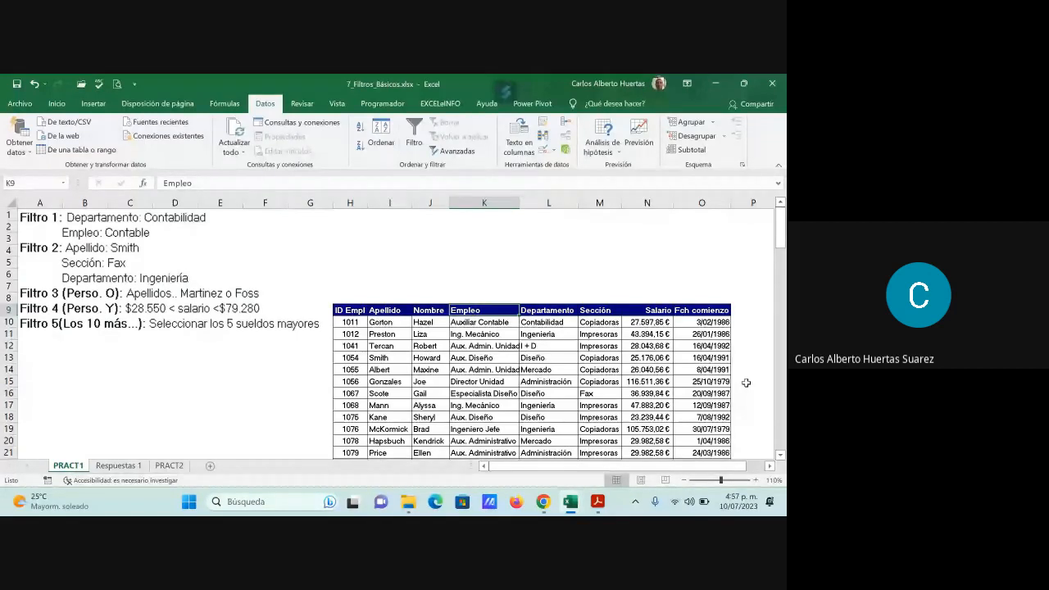
key(ctrl+shift+l)
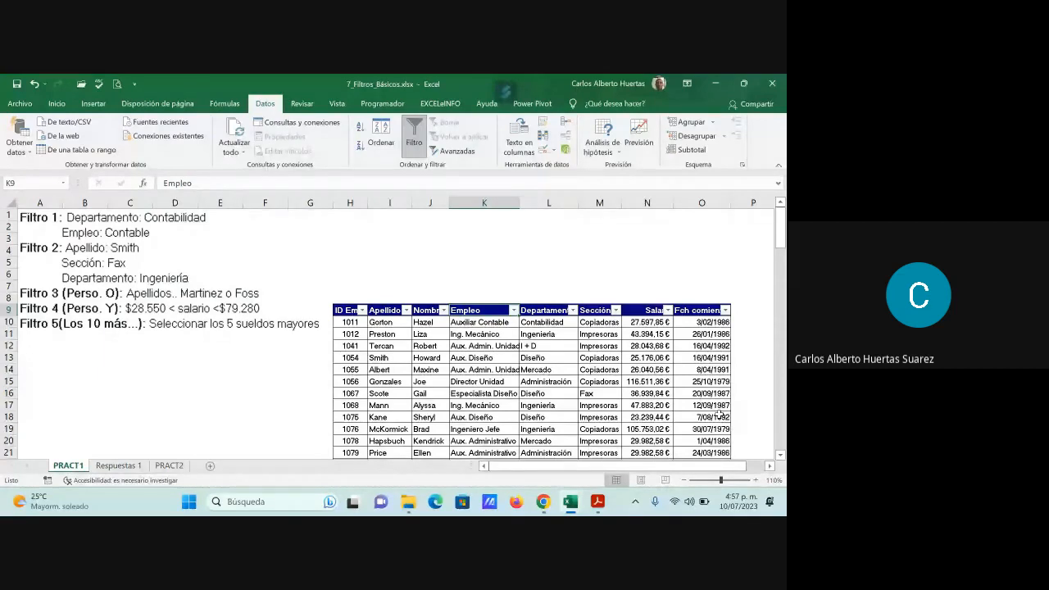
key(ctrl+shift+l)
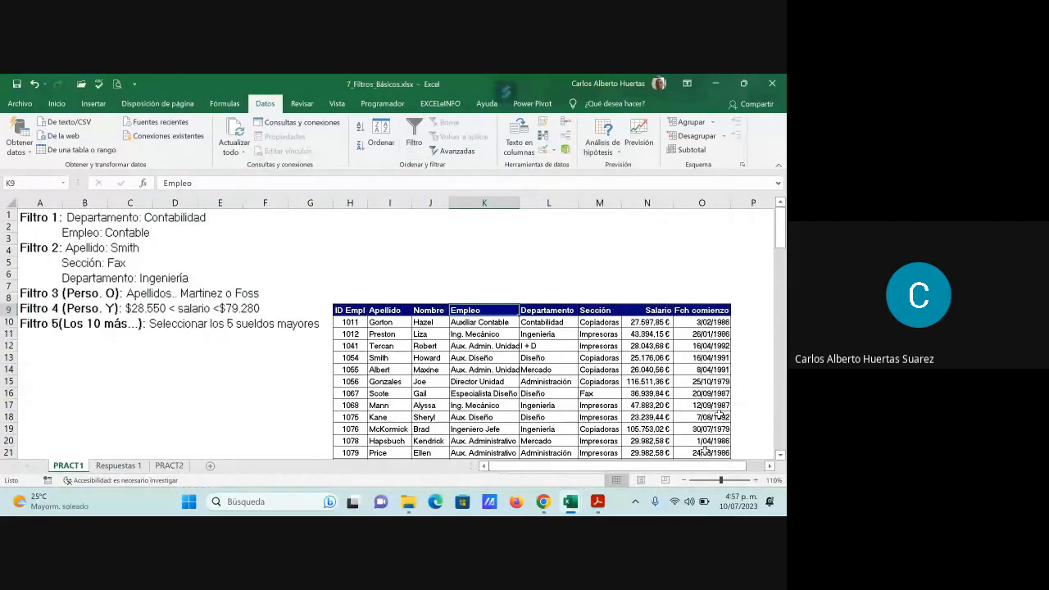
- Try to apply the filter from empty cell F16, away from the employee data
click(275, 396)
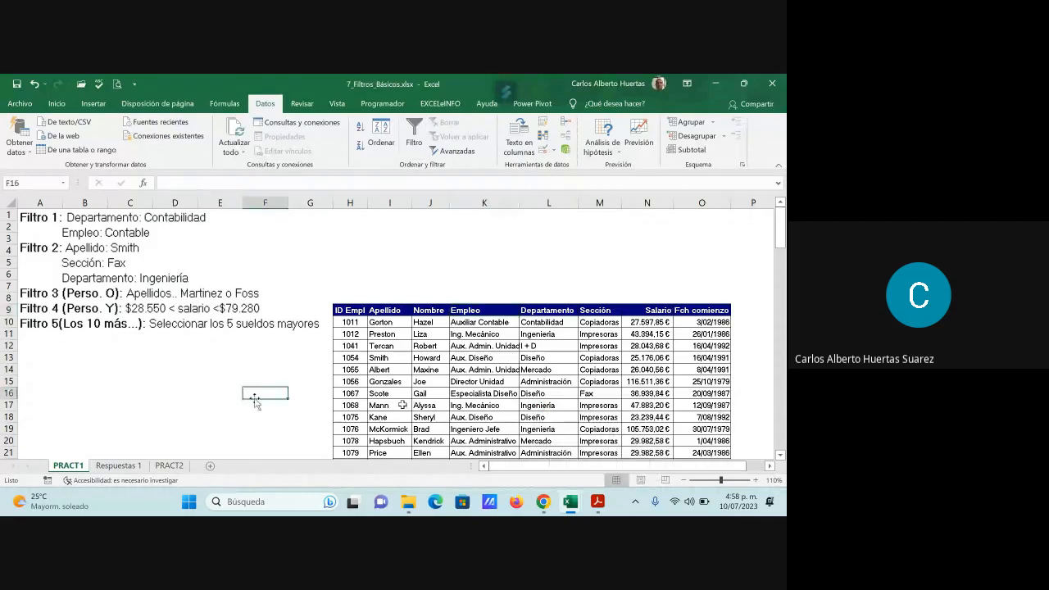
key(ctrl+shift+l)
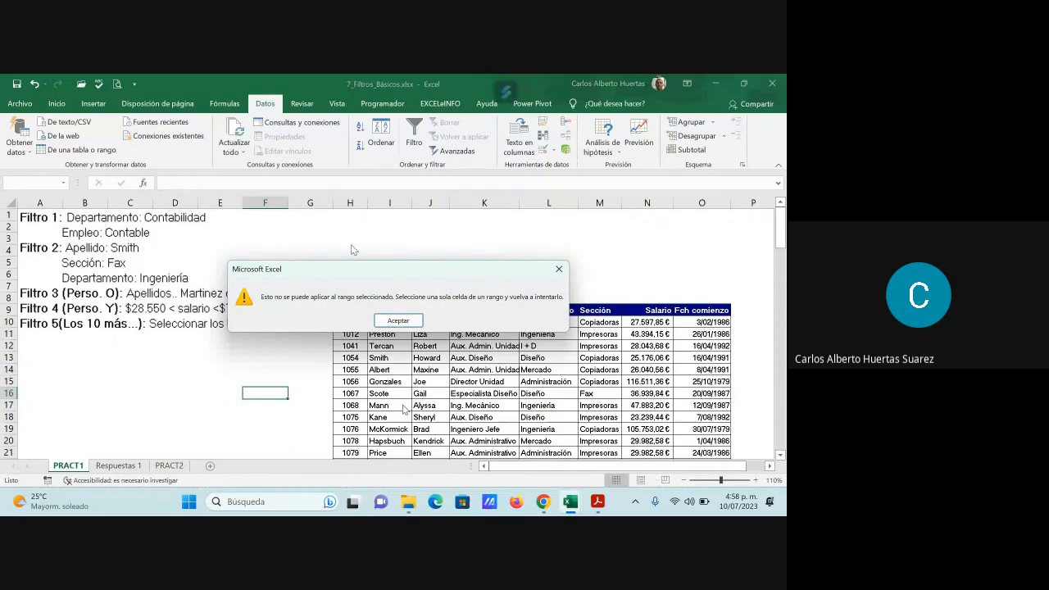
click(400, 324)
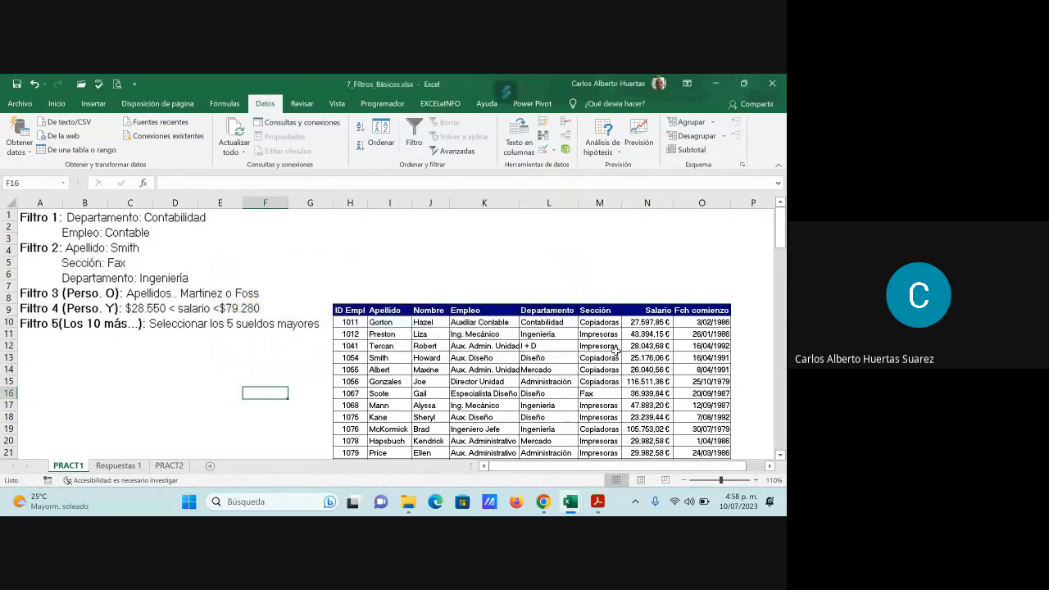
- Apply the filter to the employee table from a cell inside its data
click(585, 393)
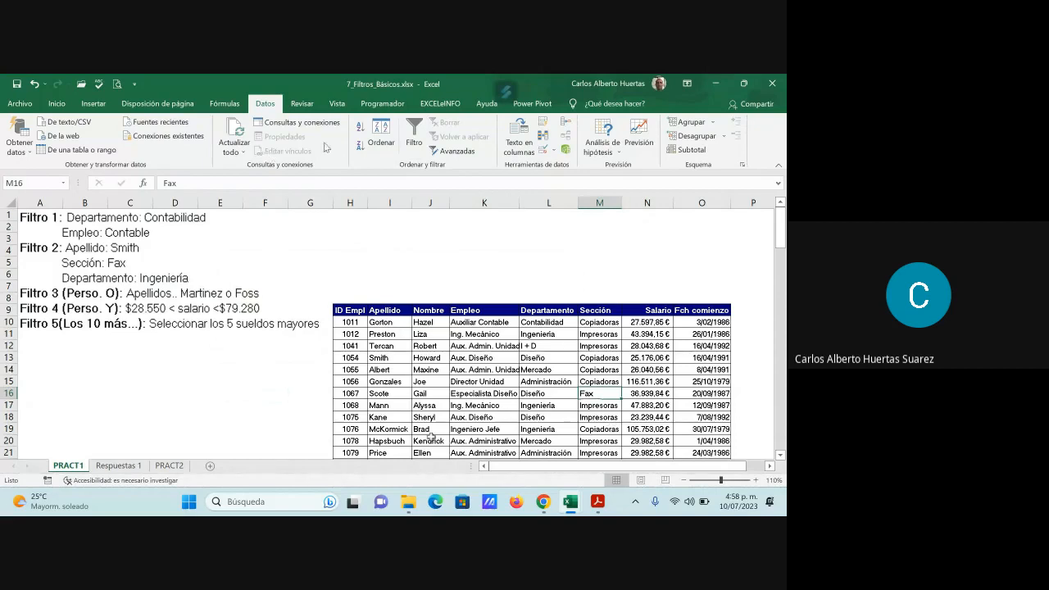
click(492, 393)
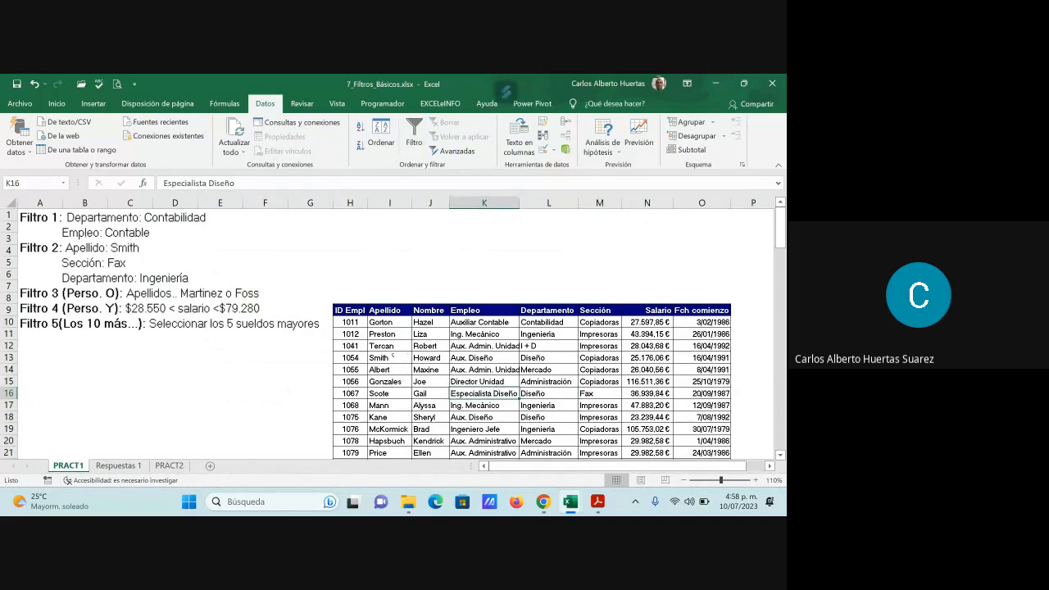
click(413, 135)
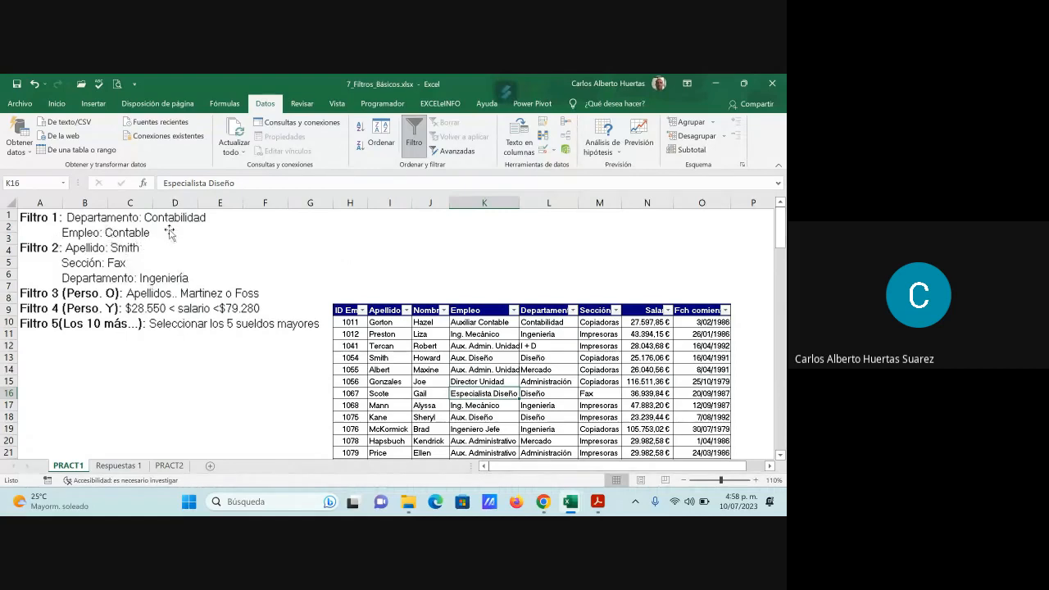
- Filter the Departamento column to show only Contabilidad
click(572, 309)
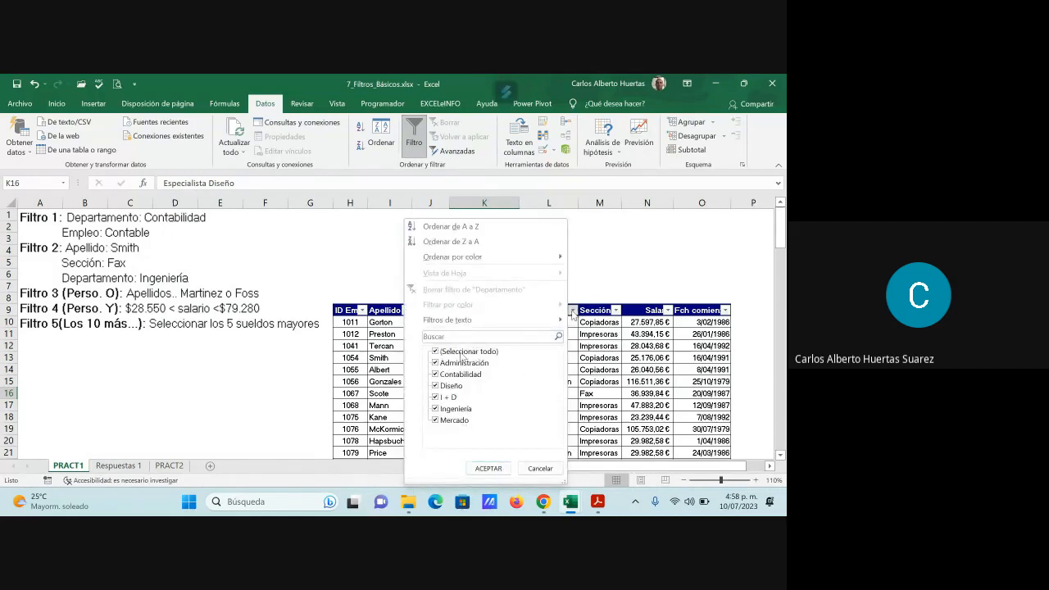
click(435, 385)
click(435, 385)
click(436, 351)
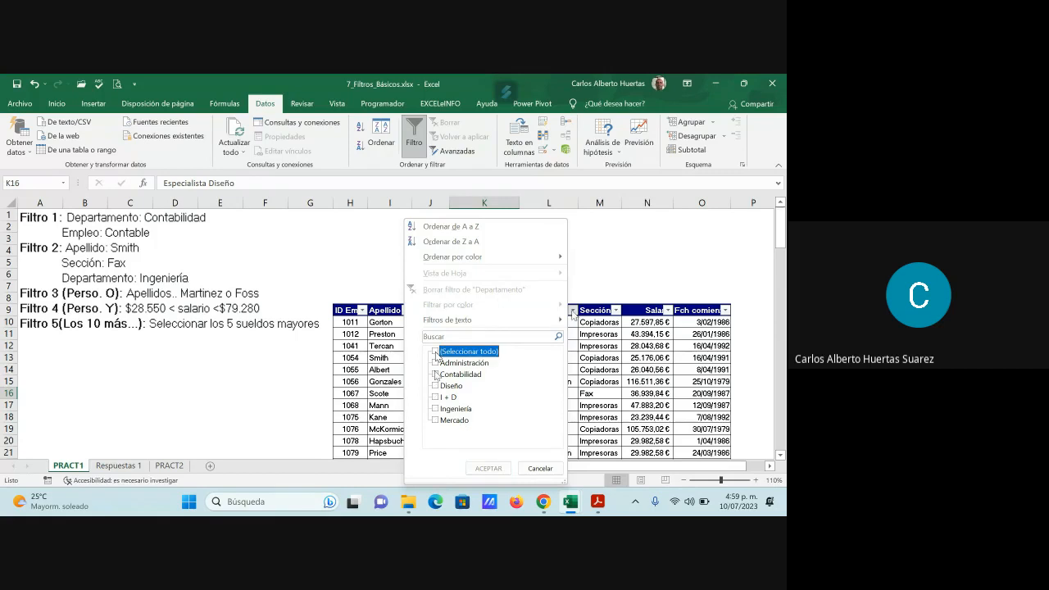
click(435, 374)
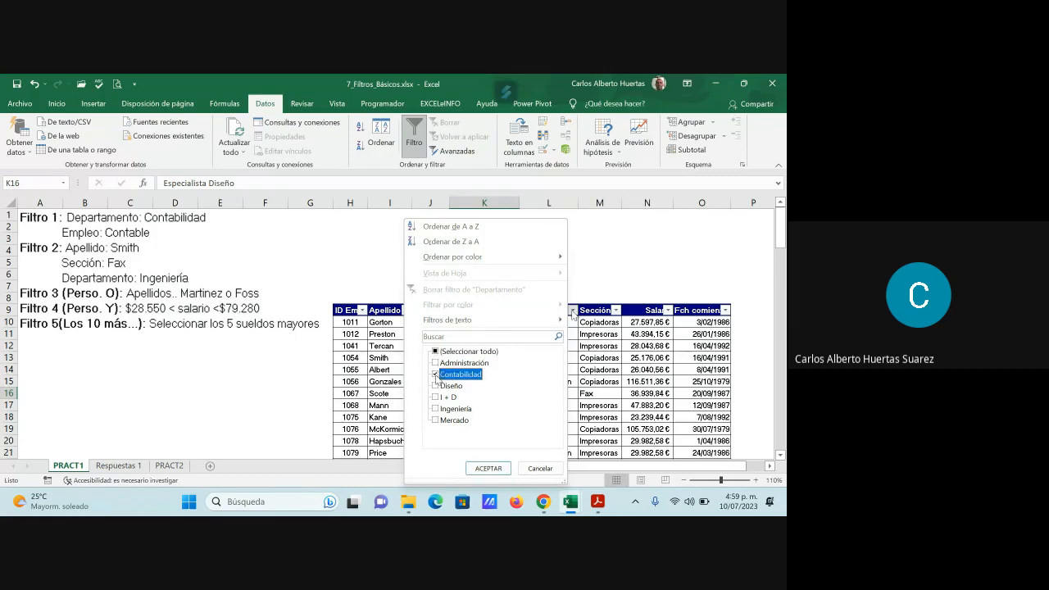
click(496, 467)
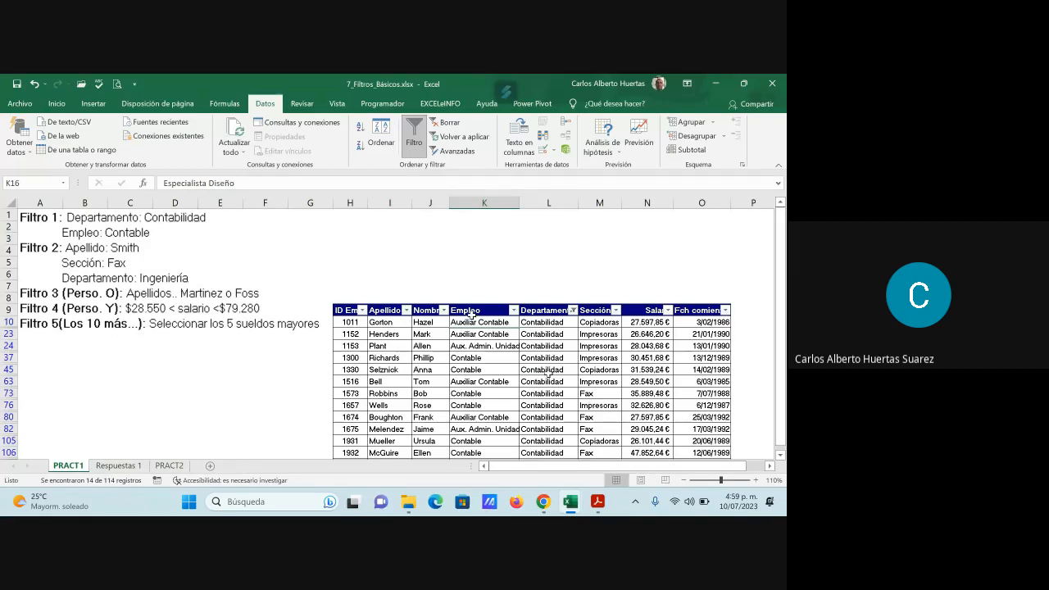
- Filter the Empleo column to show only Contable, excluding Aux. Admin. Unidad and Auxiliar Contable
click(514, 311)
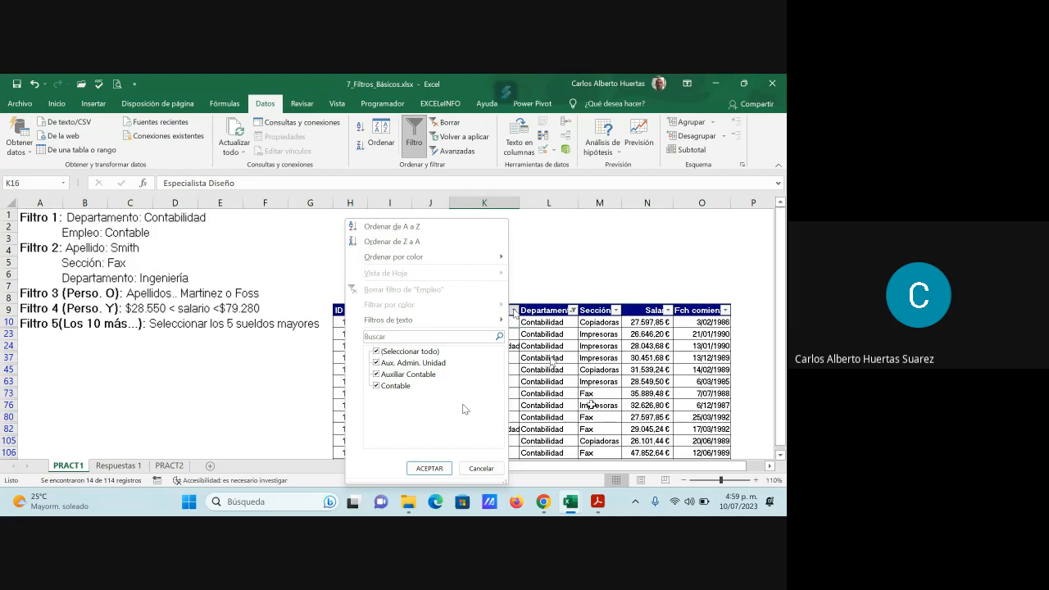
click(376, 363)
click(376, 373)
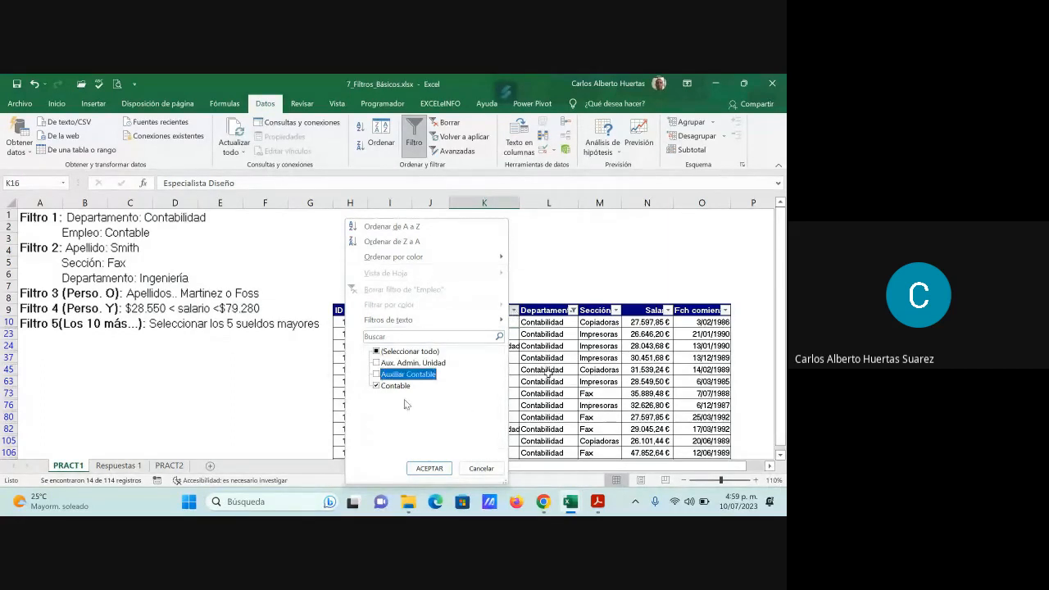
click(429, 468)
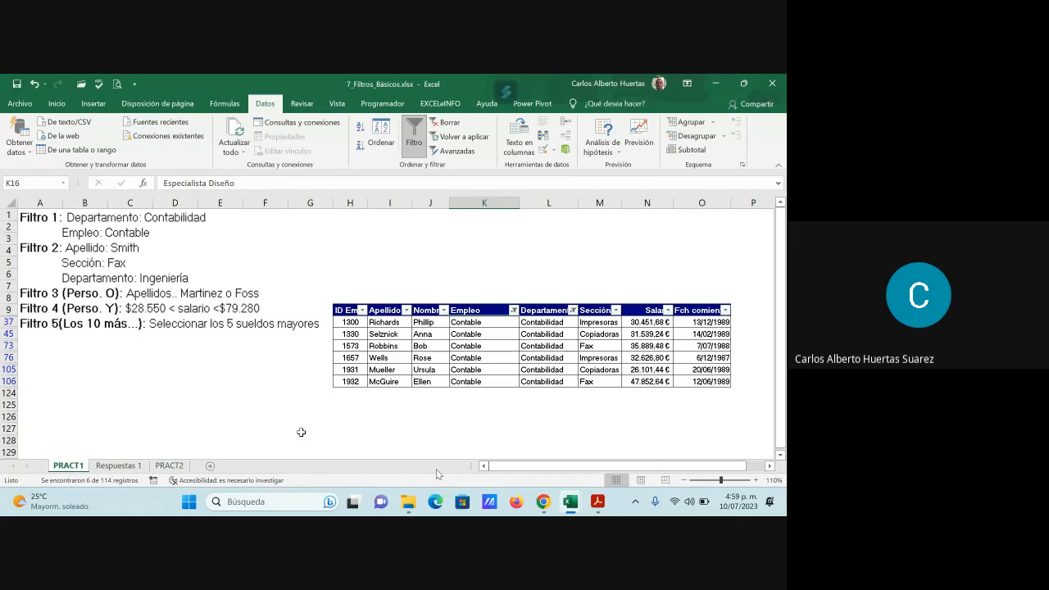
- Copy the filtered employee table with its headers and select cell B1 on the Respuestas 1 sheet as destination
drag(342, 311, 715, 380)
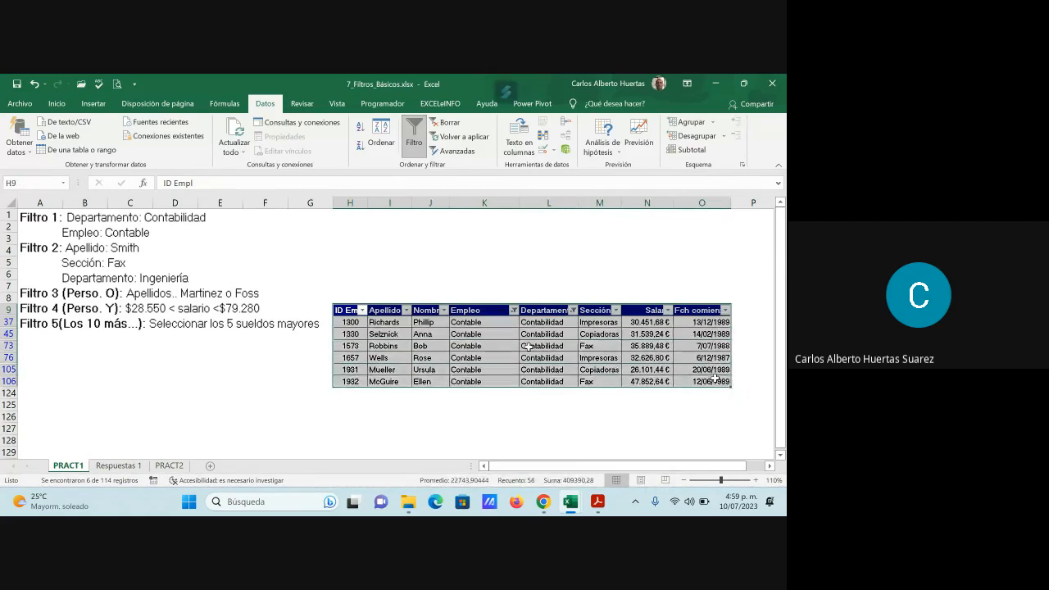
click(57, 104)
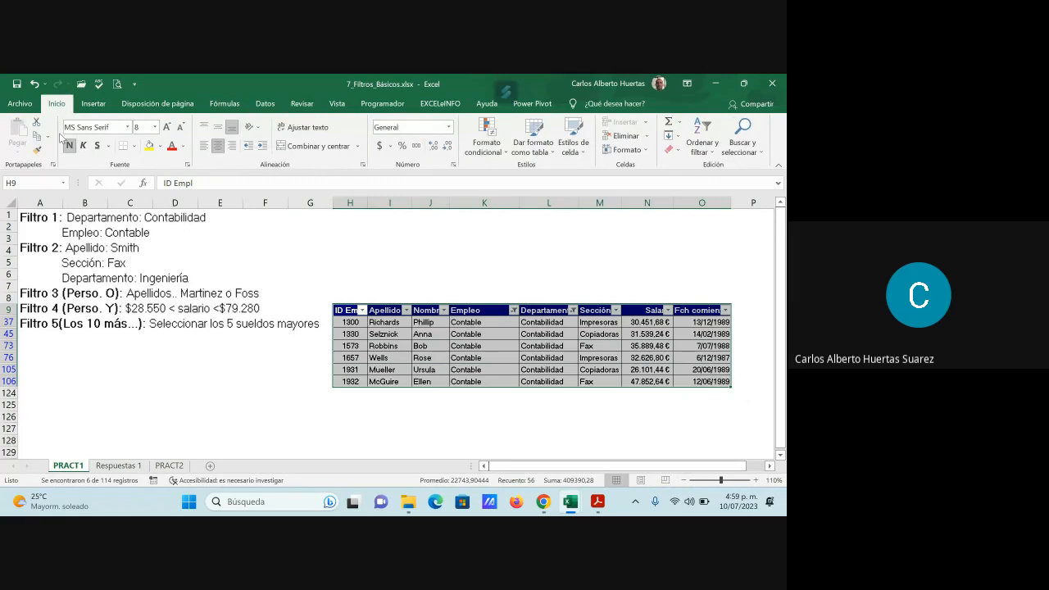
click(37, 136)
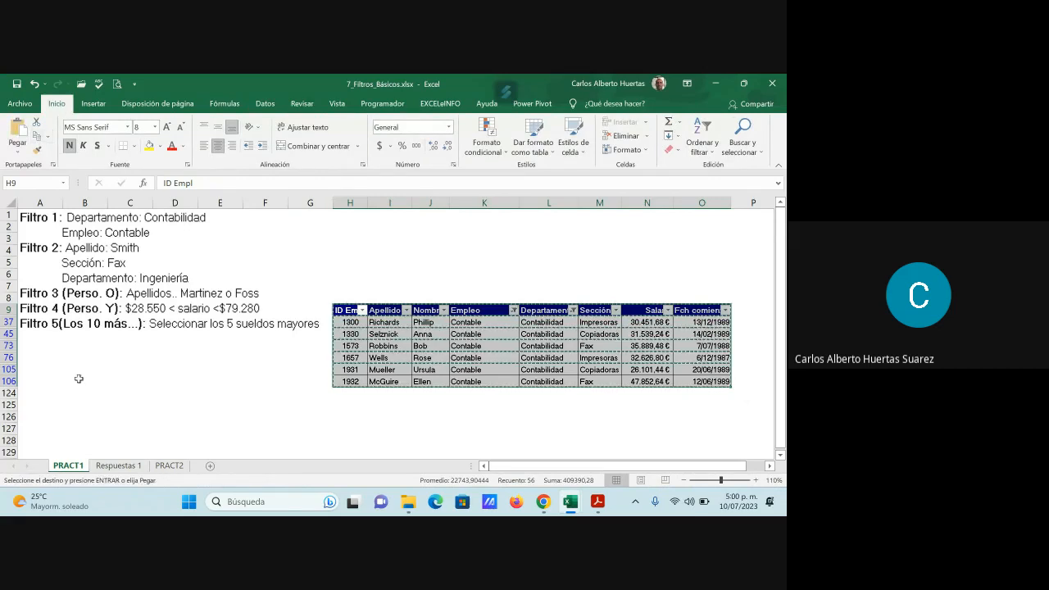
click(119, 465)
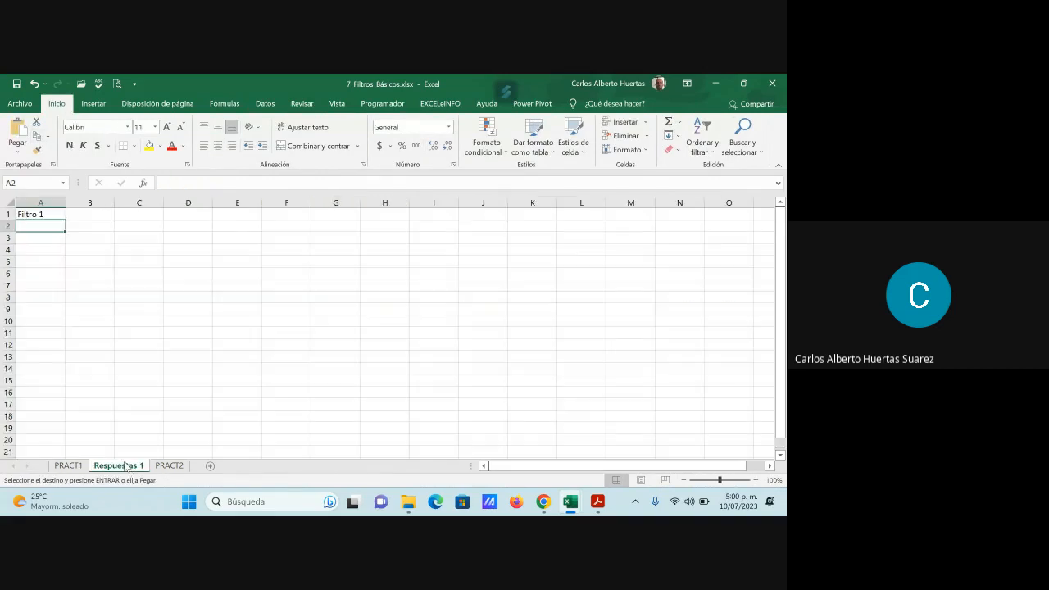
click(95, 215)
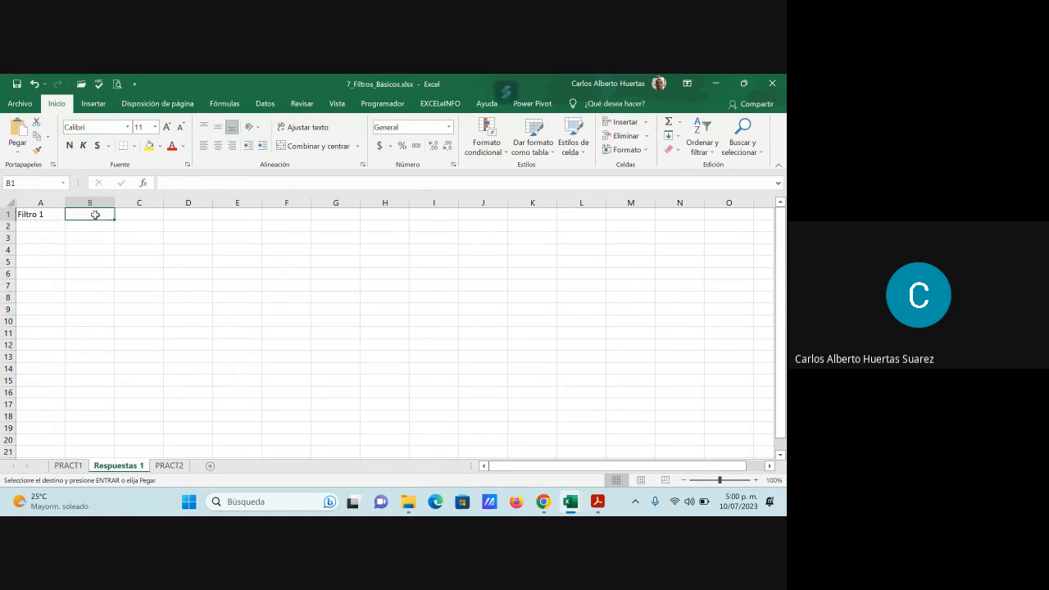
- Try pasting the copied table at B1 with its source column widths, and undo the paste
click(18, 153)
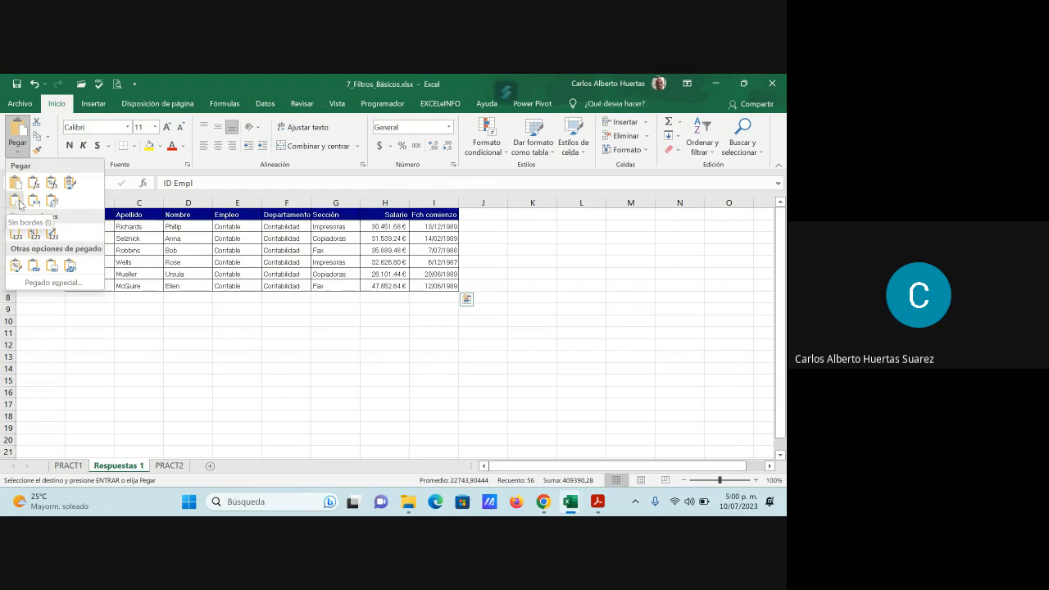
click(34, 201)
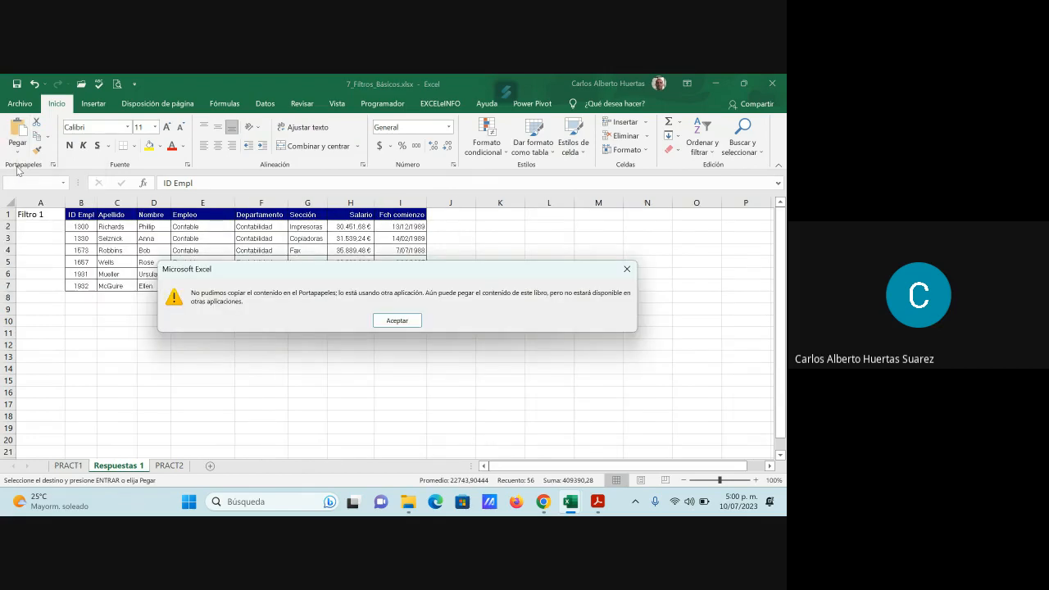
click(413, 324)
key(ctrl+z)
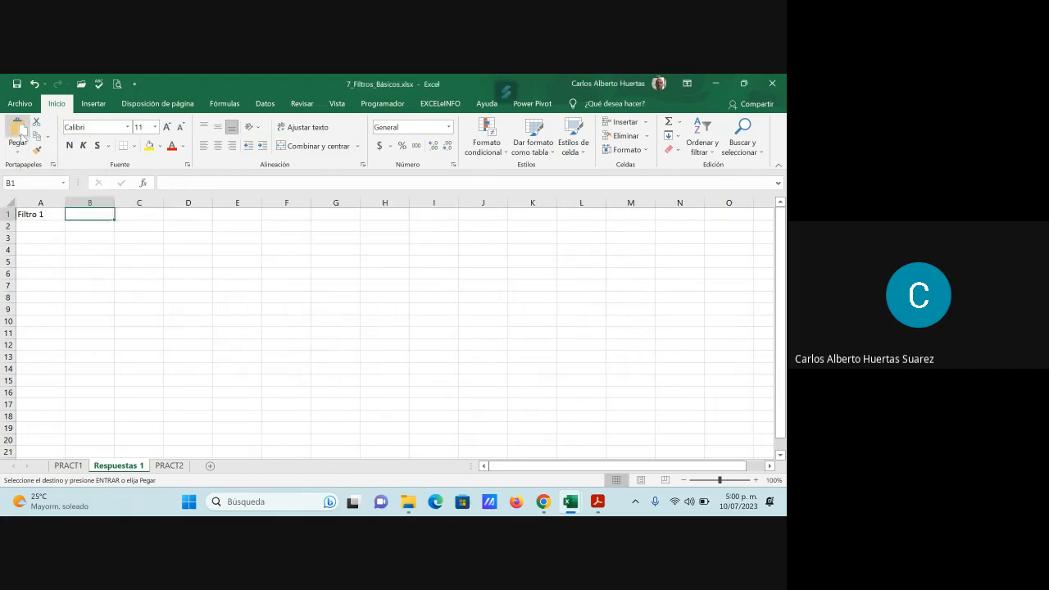
- Paste the copied table at B1 on Respuestas 1 and cancel the copy selection on the PRACT1 sheet
click(18, 151)
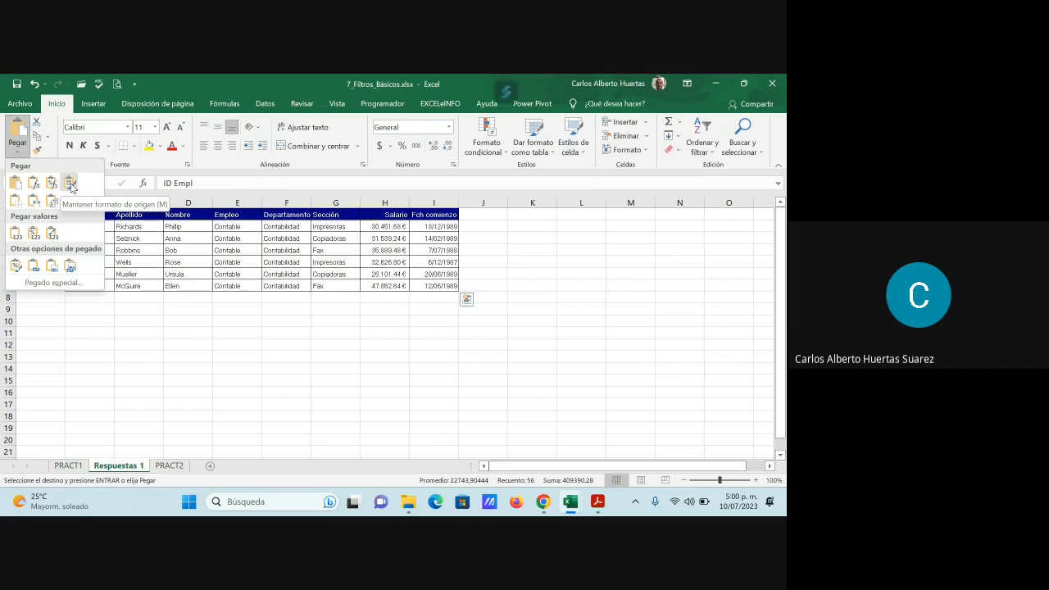
click(33, 201)
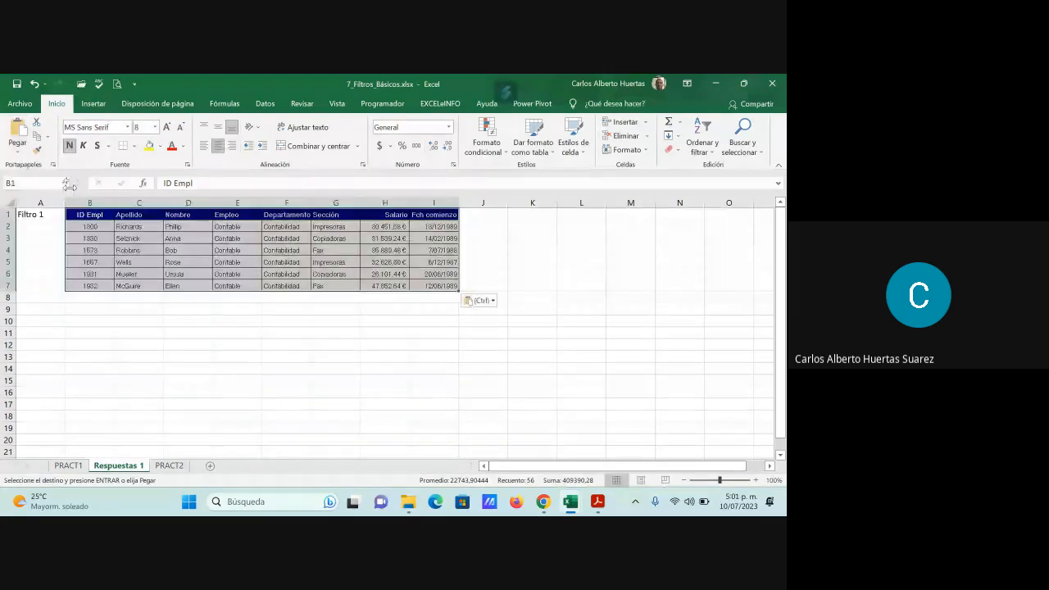
click(279, 354)
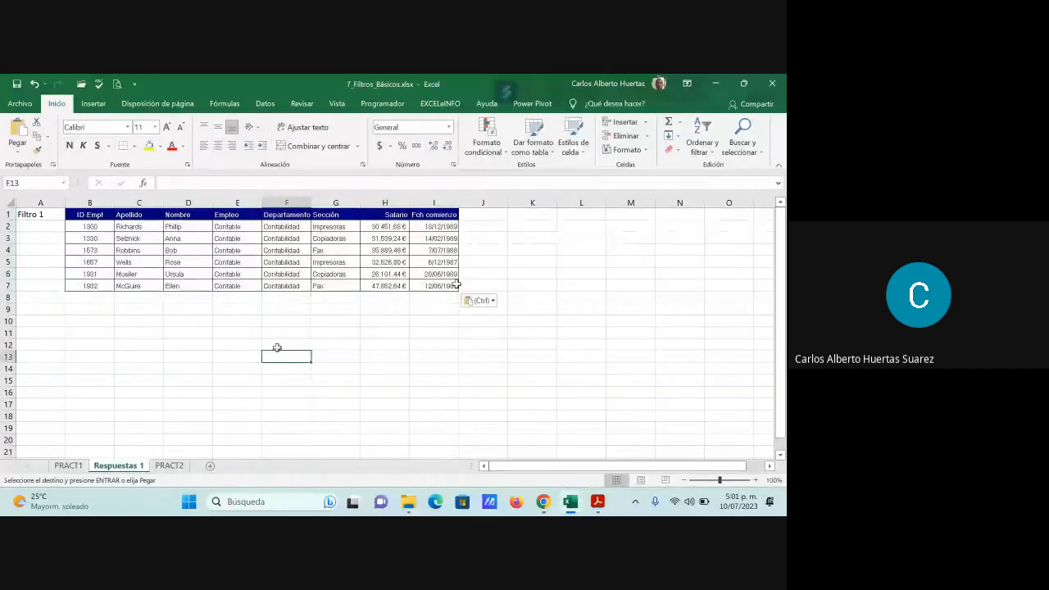
click(65, 465)
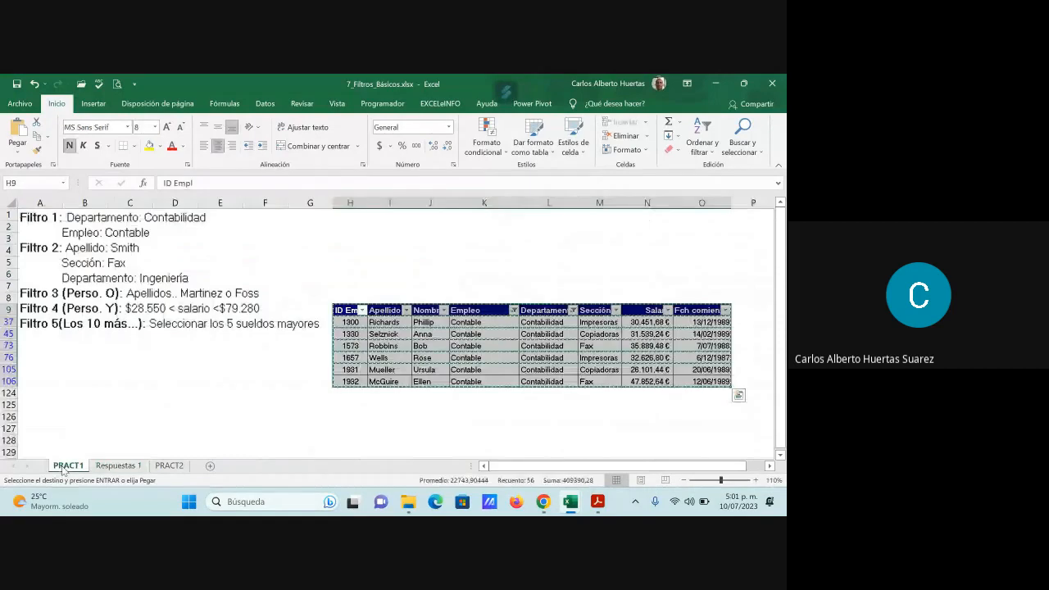
key(Escape)
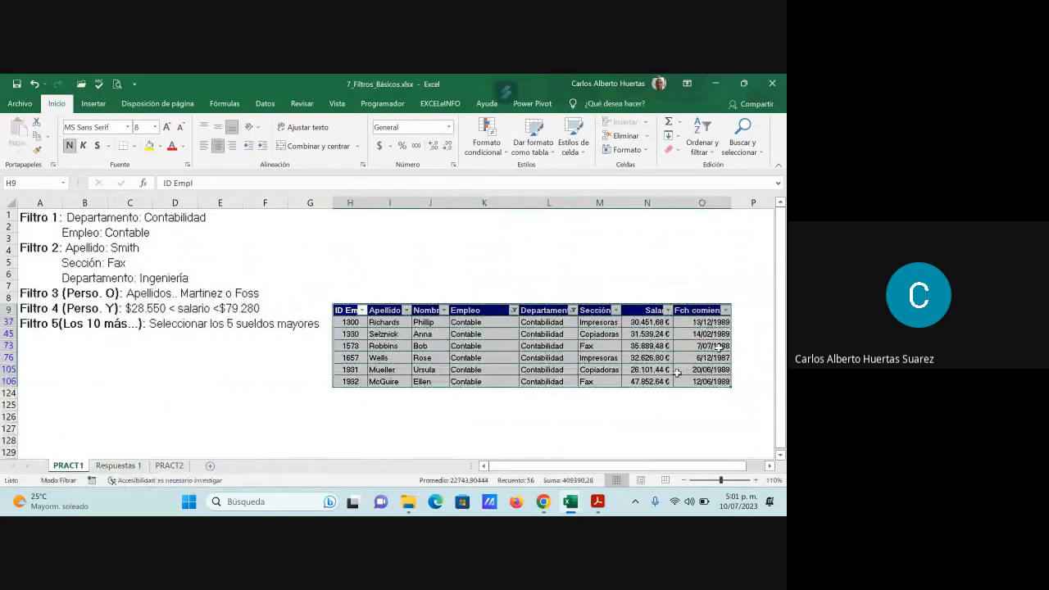
click(512, 346)
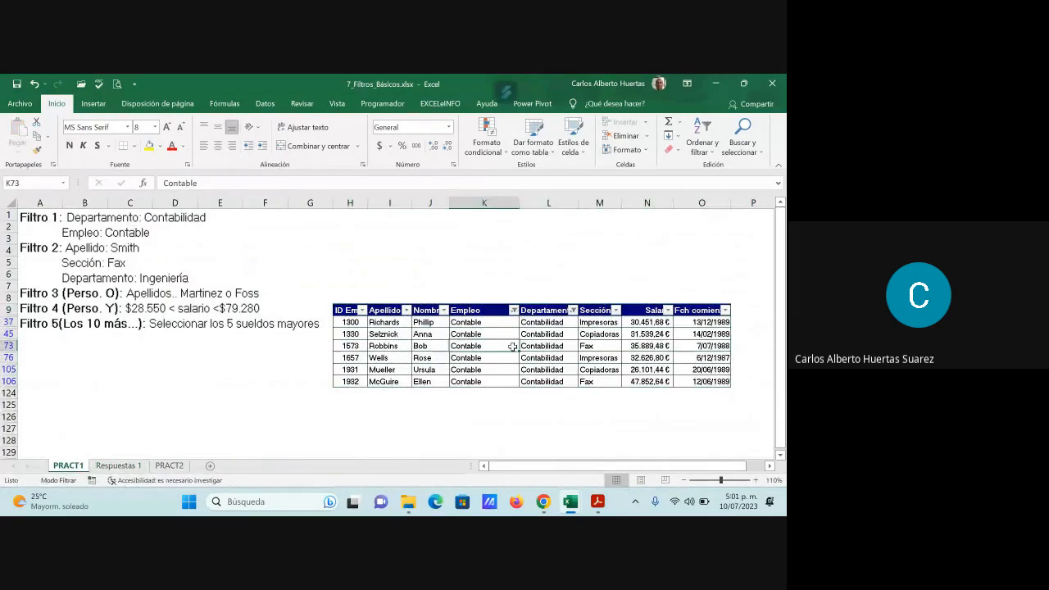
- Enter the label "Filtro 2" in cell A9 of the Respuestas 1 sheet
click(123, 465)
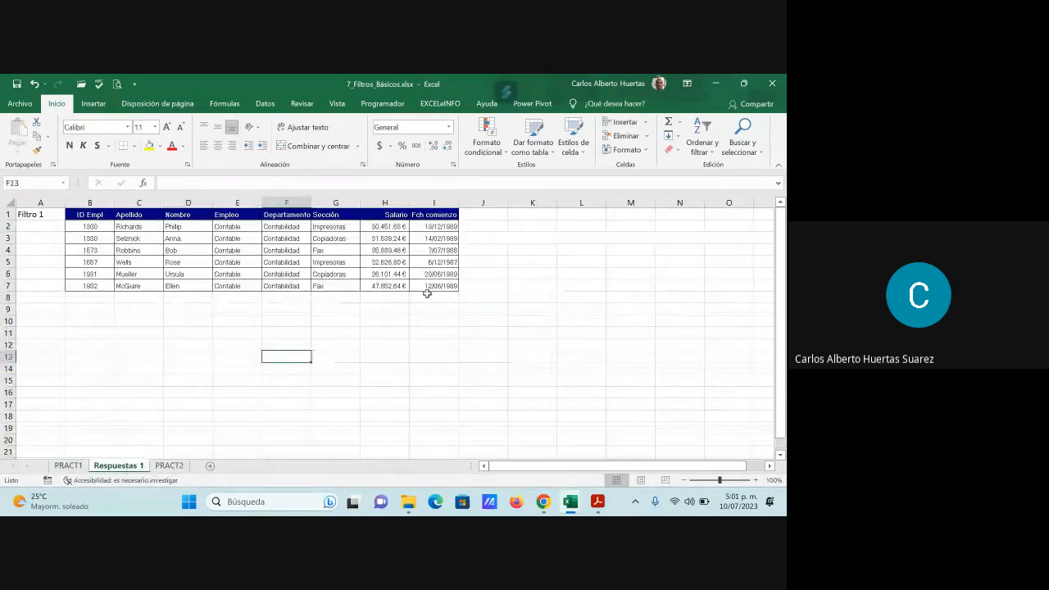
click(40, 310)
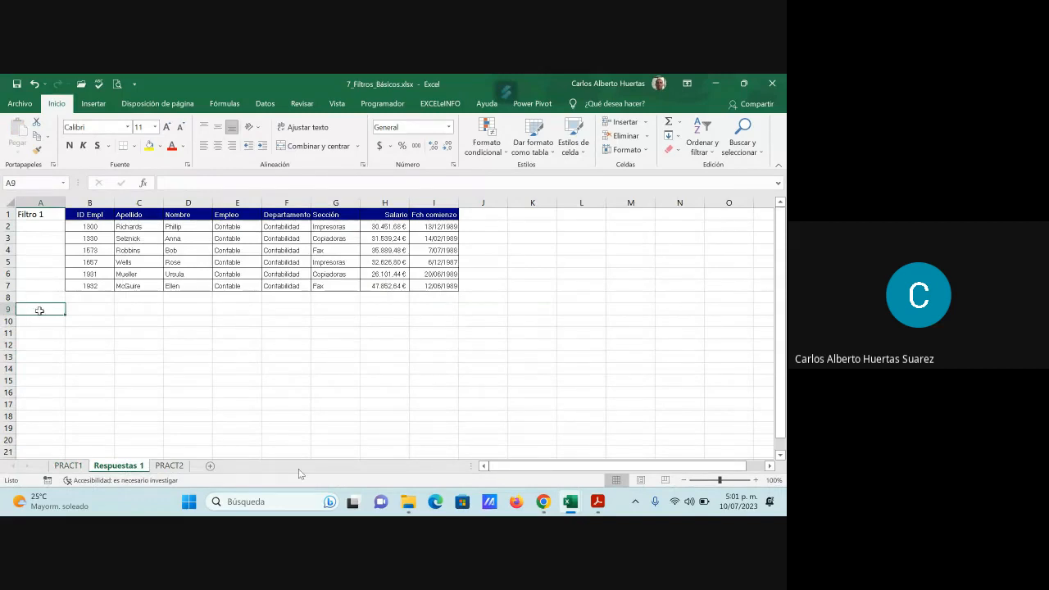
text(Filtro)
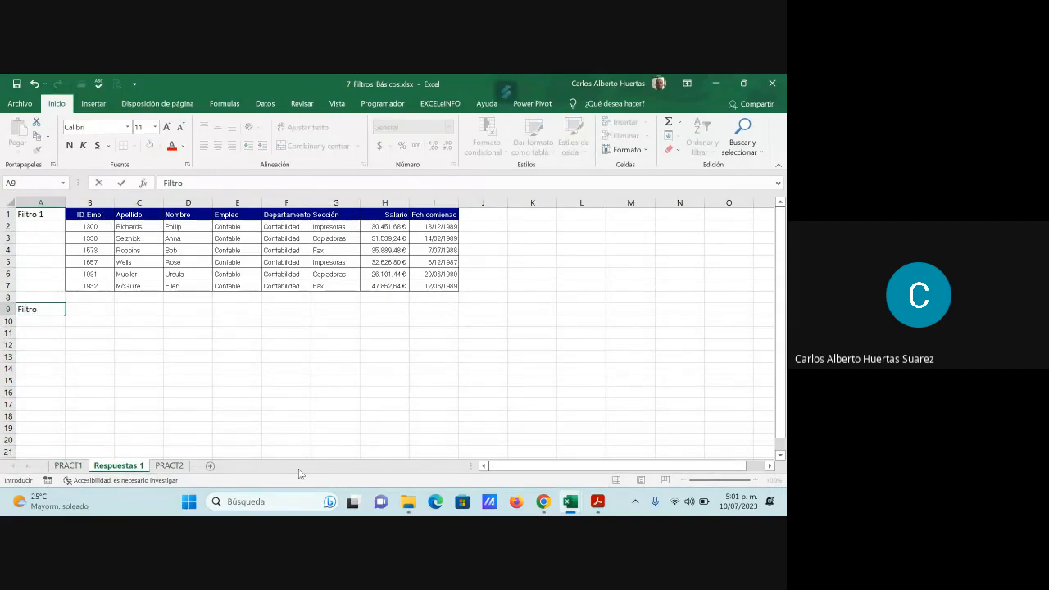
key(ctrl+Return)
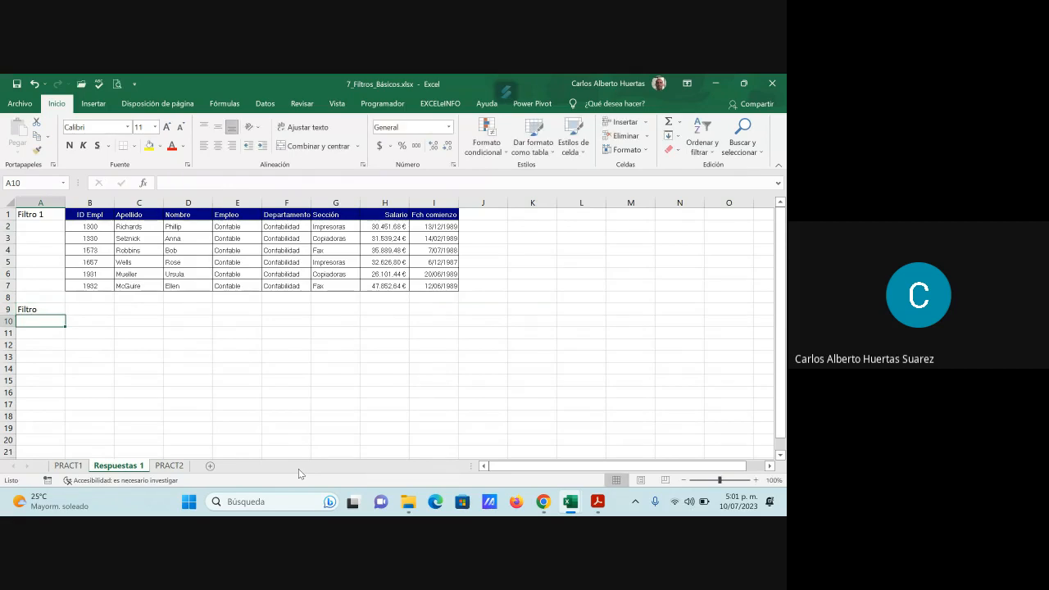
key(F2)
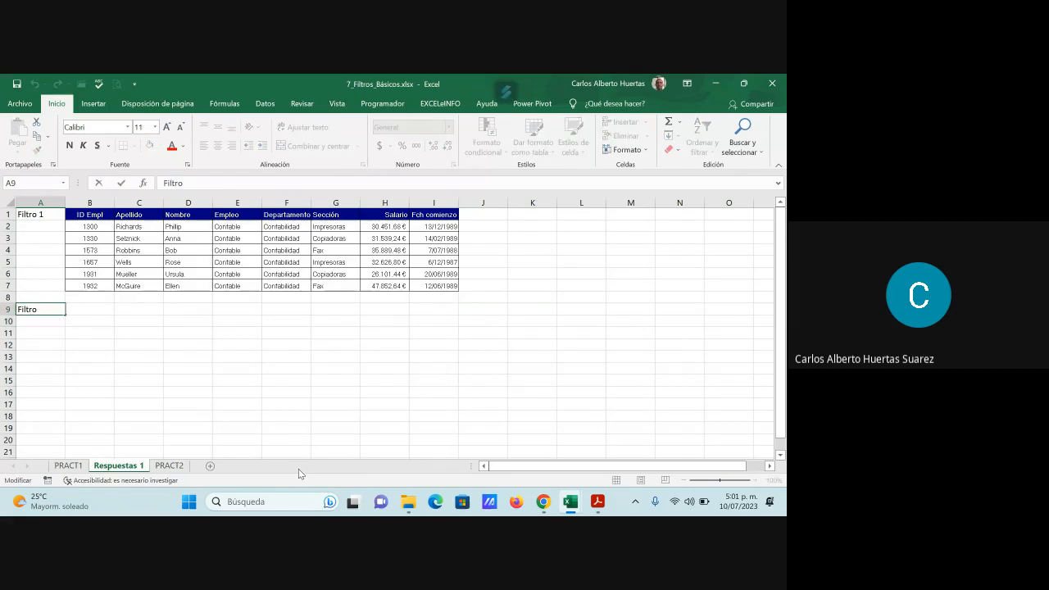
text(2)
key(Return)
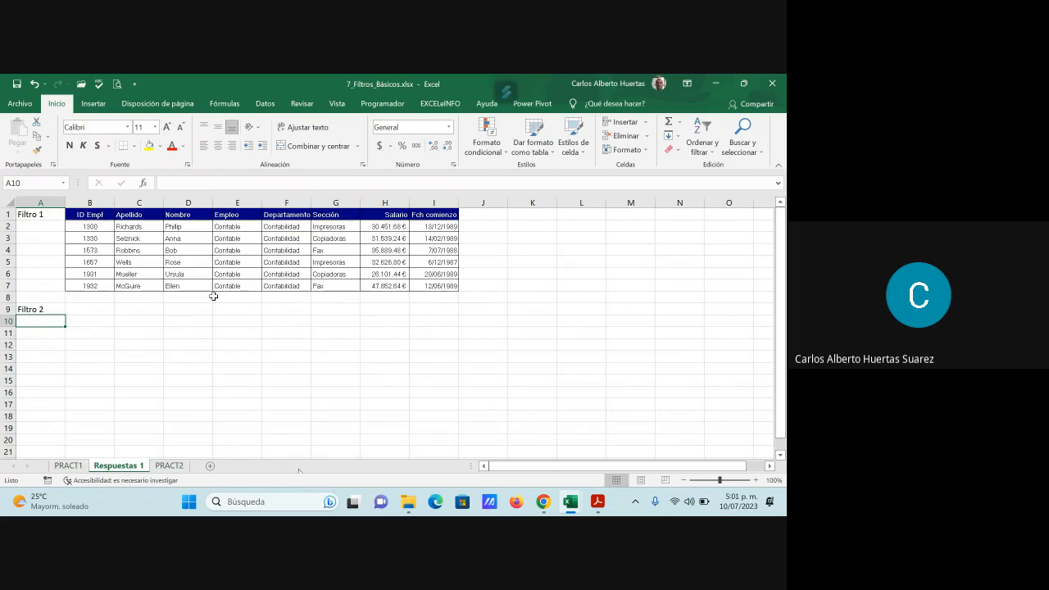
- Show all values again in the Empleo and Departamento columns of the PRACT1 table
click(73, 466)
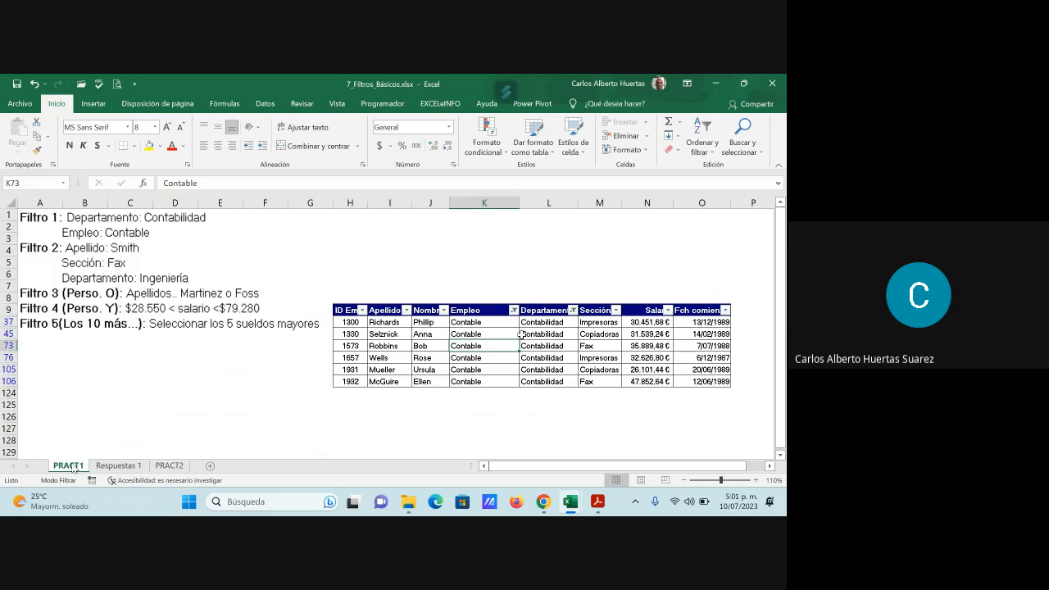
click(514, 310)
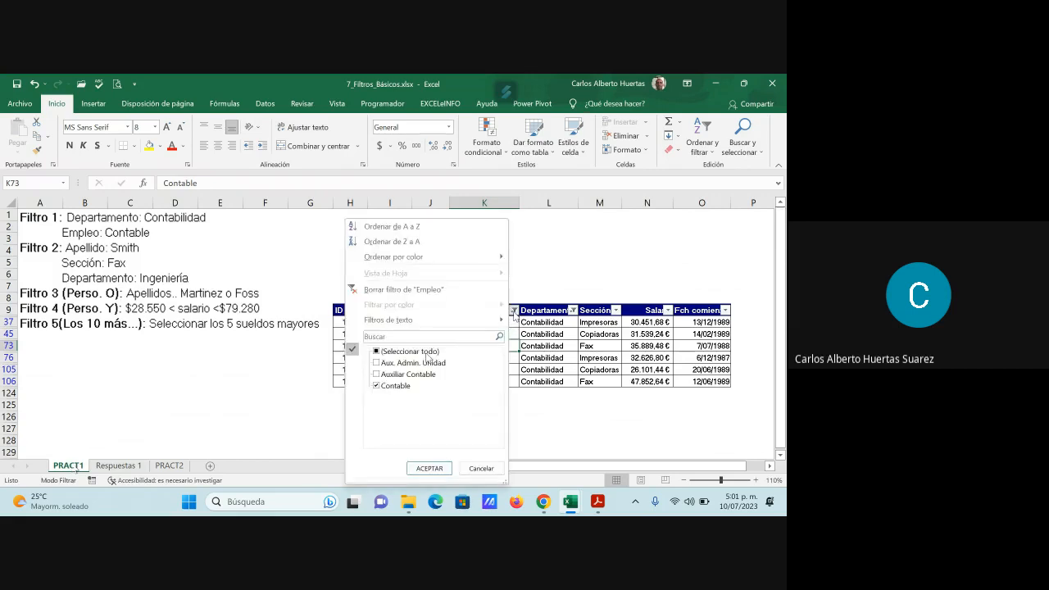
click(425, 354)
click(439, 467)
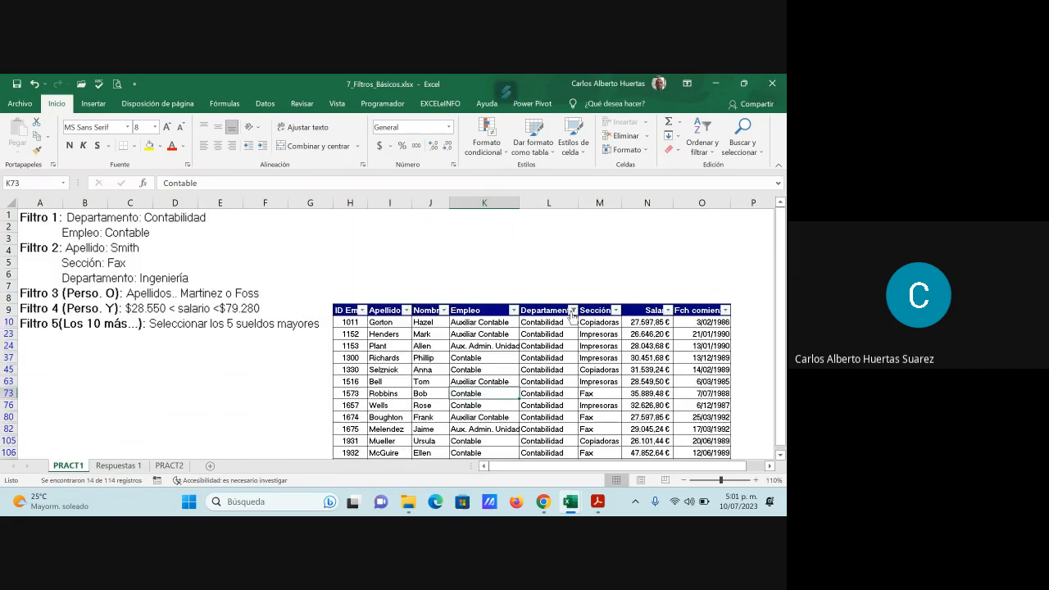
click(572, 310)
click(473, 351)
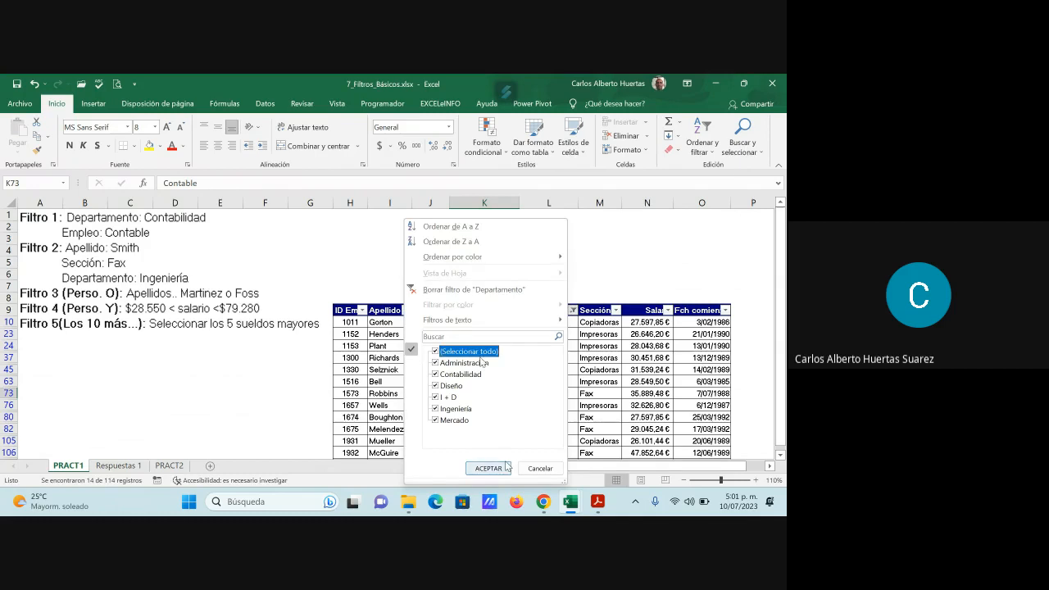
click(489, 468)
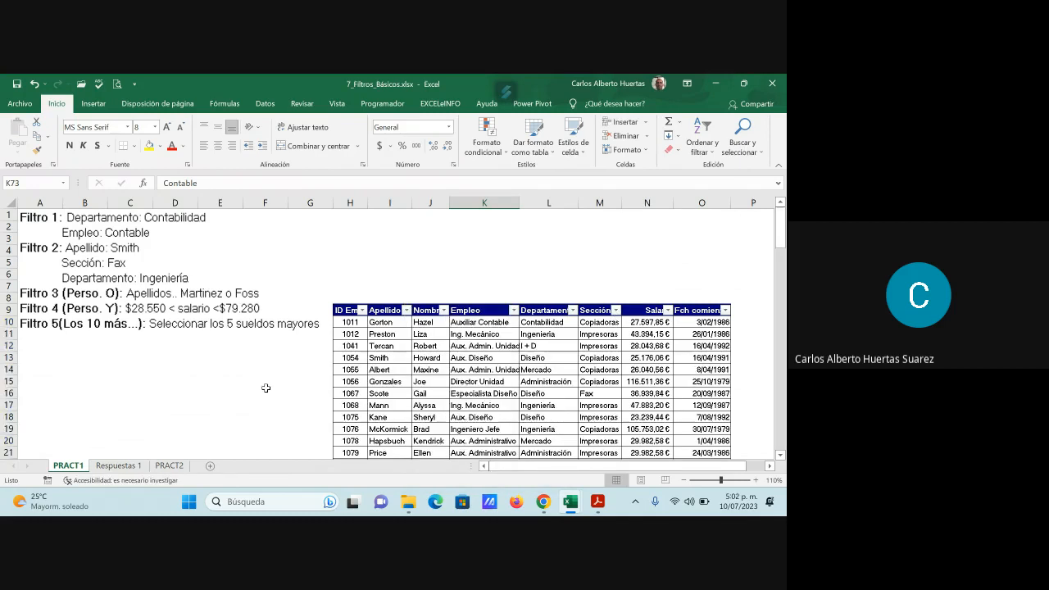
click(116, 467)
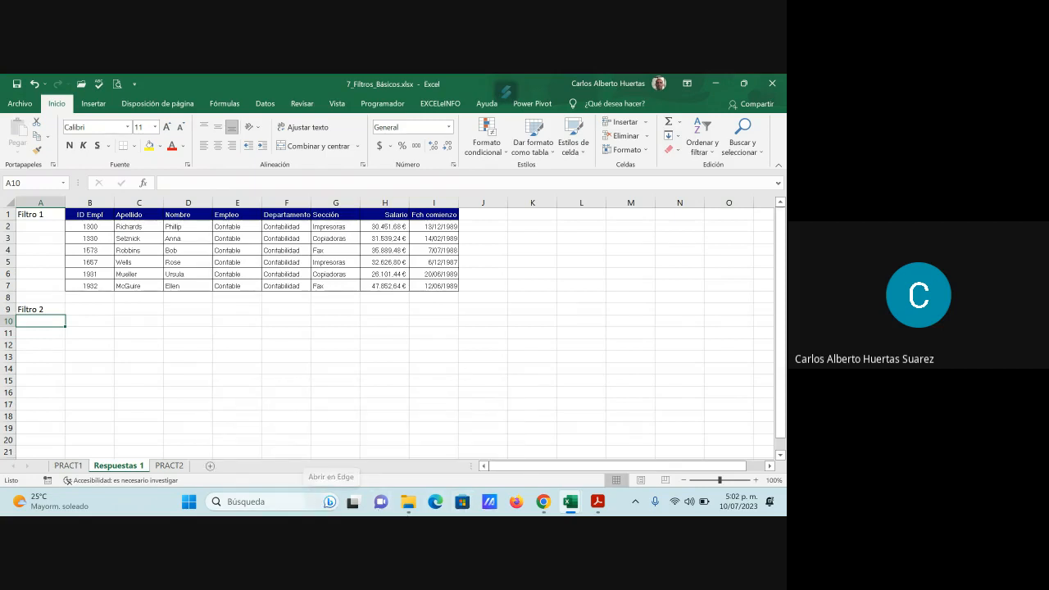
click(72, 468)
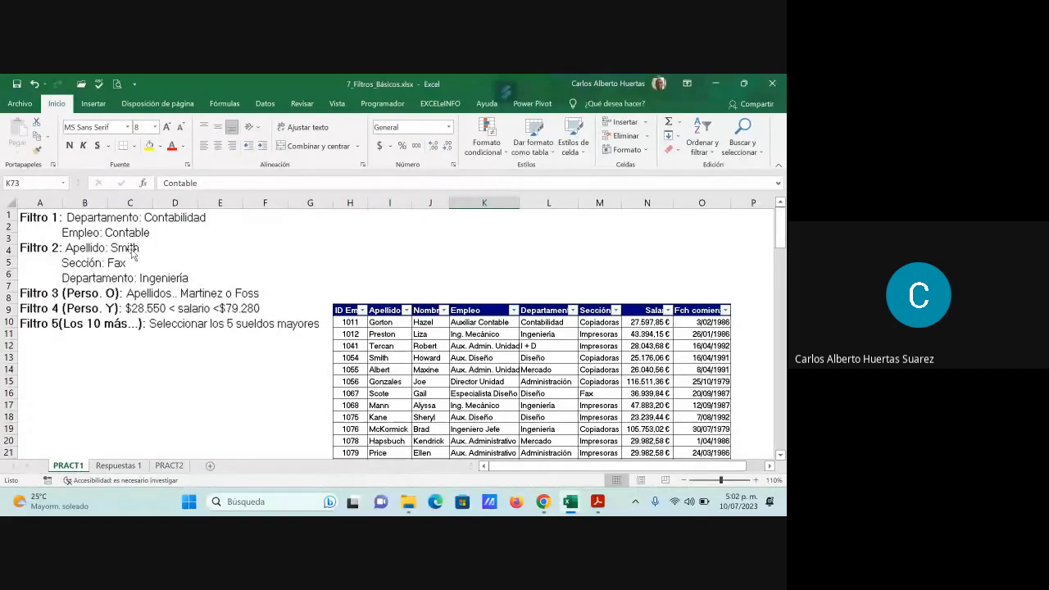
click(109, 247)
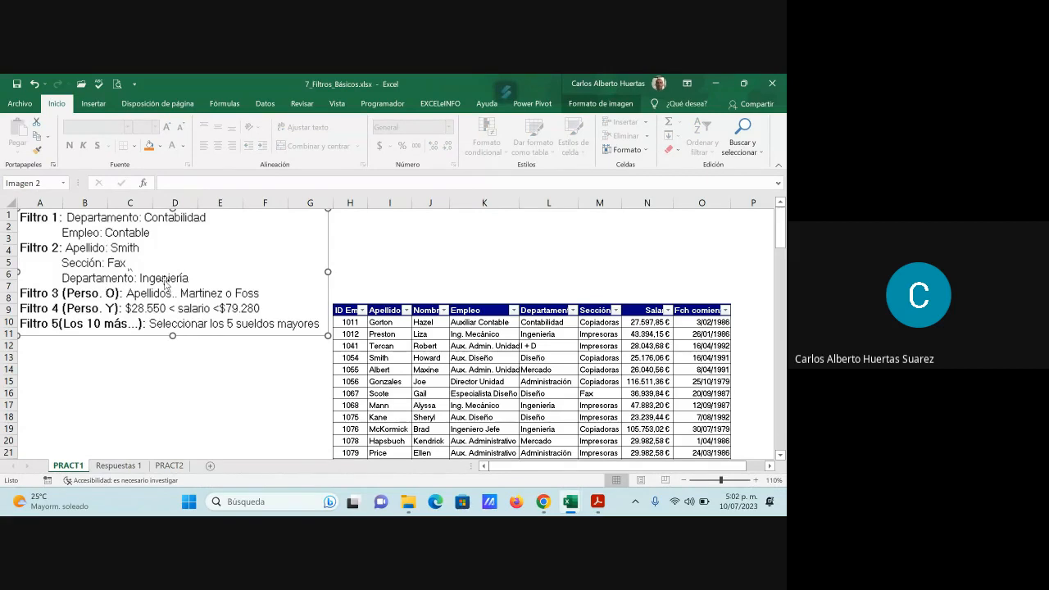
click(478, 369)
- Filter the Apellido column to show only the surname listed in Filtro 2, searching for its first letters
click(407, 311)
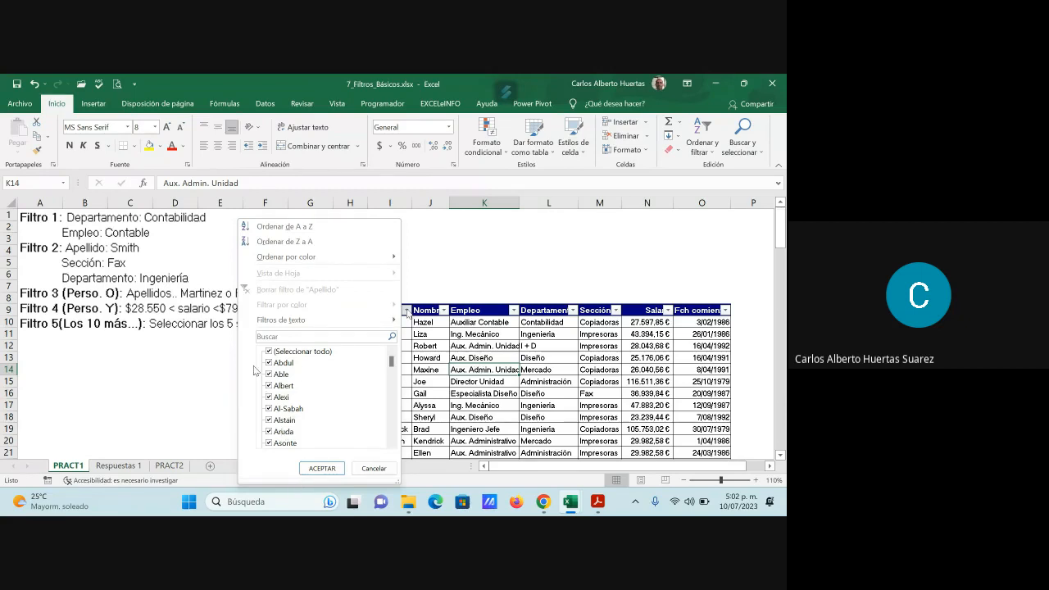
click(276, 335)
text(Smi)
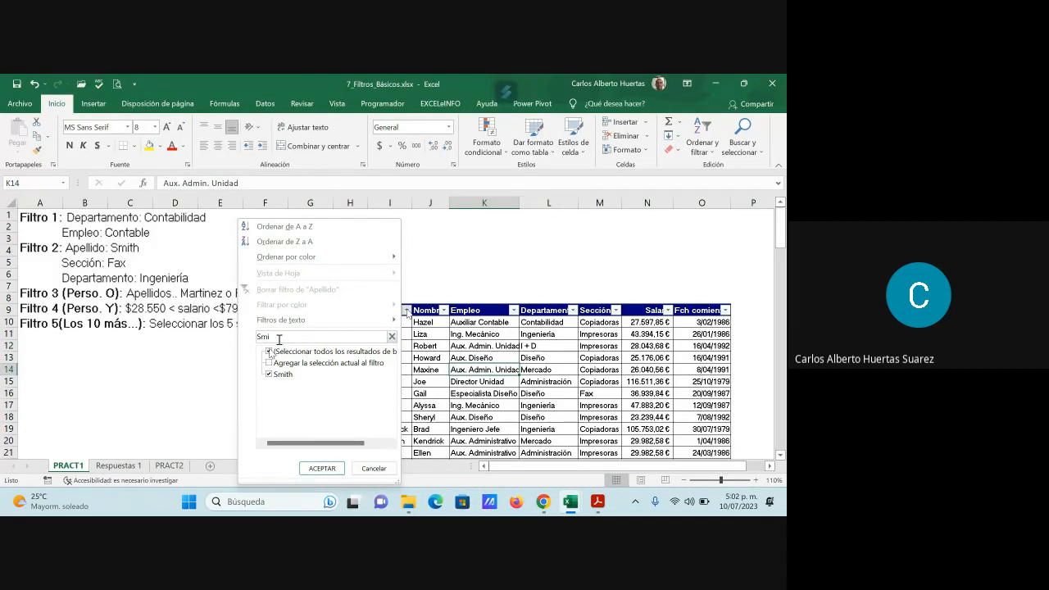
click(322, 467)
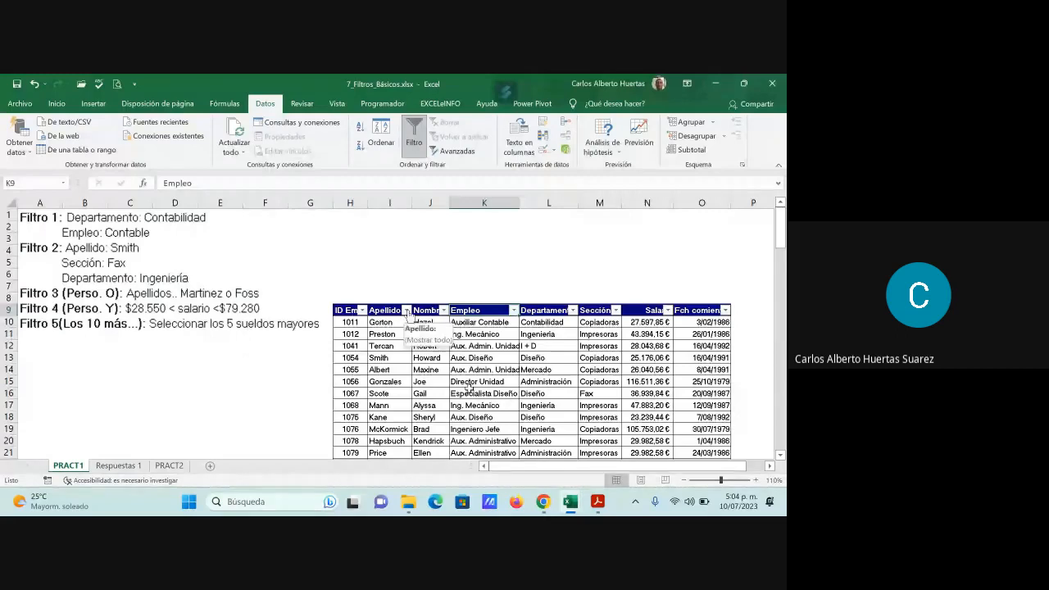
- Start a custom text filter on the Apellido column with its first condition equal to the first surname listed in Filtro 3
click(406, 311)
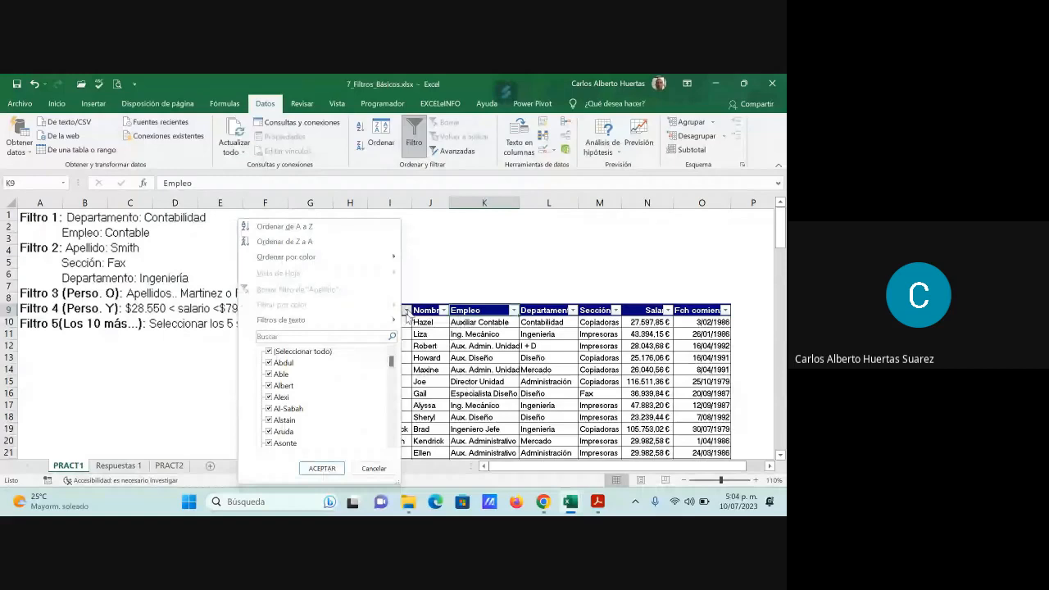
mouse_move(320, 322)
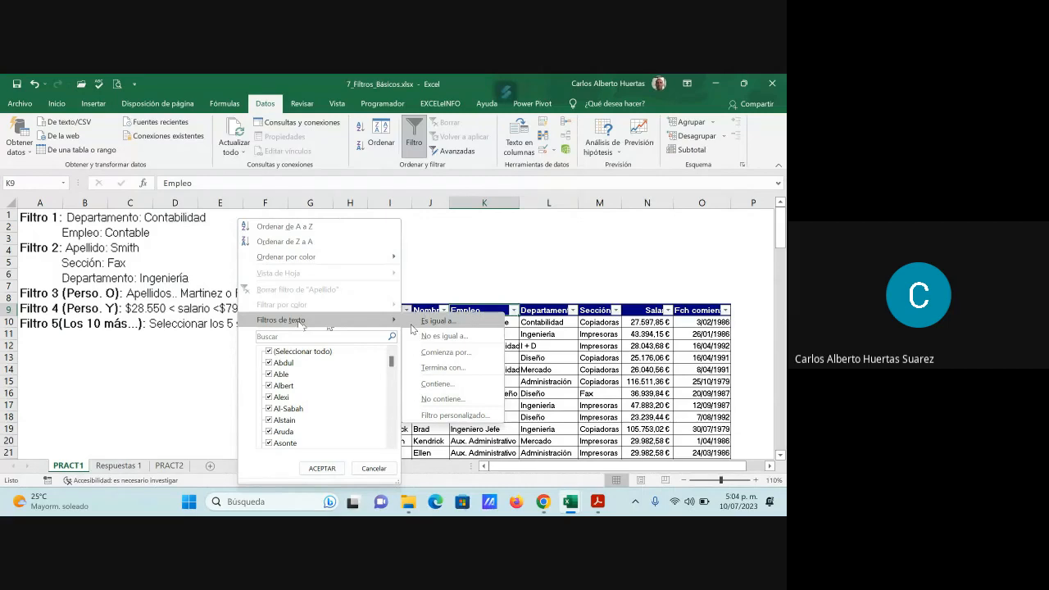
click(476, 418)
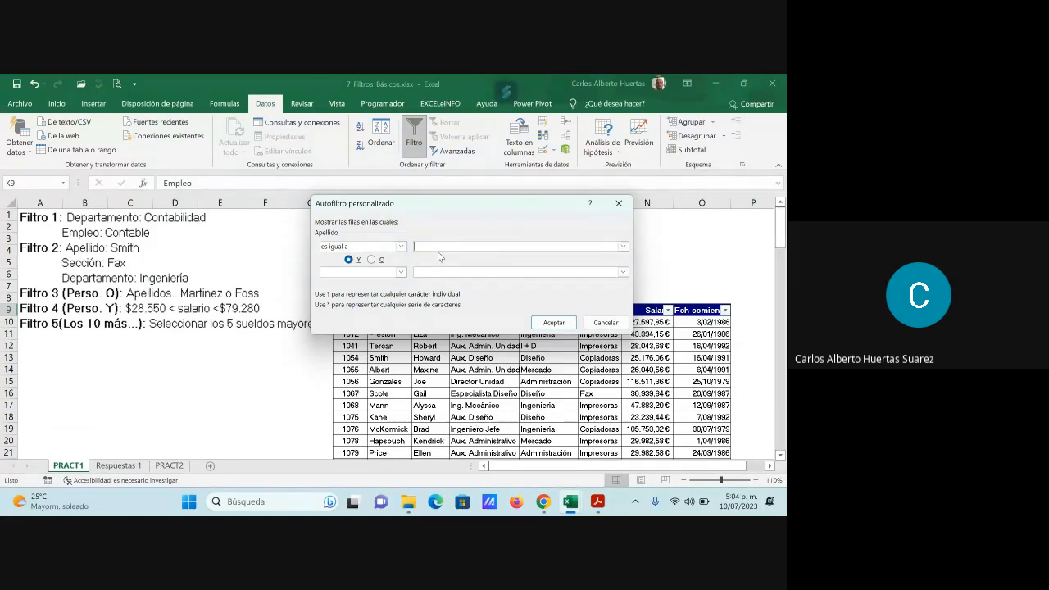
text(artinez)
- Add an O condition equal to the second surname listed in Filtro 3 and apply the custom Apellido filter
click(372, 260)
click(401, 272)
click(375, 298)
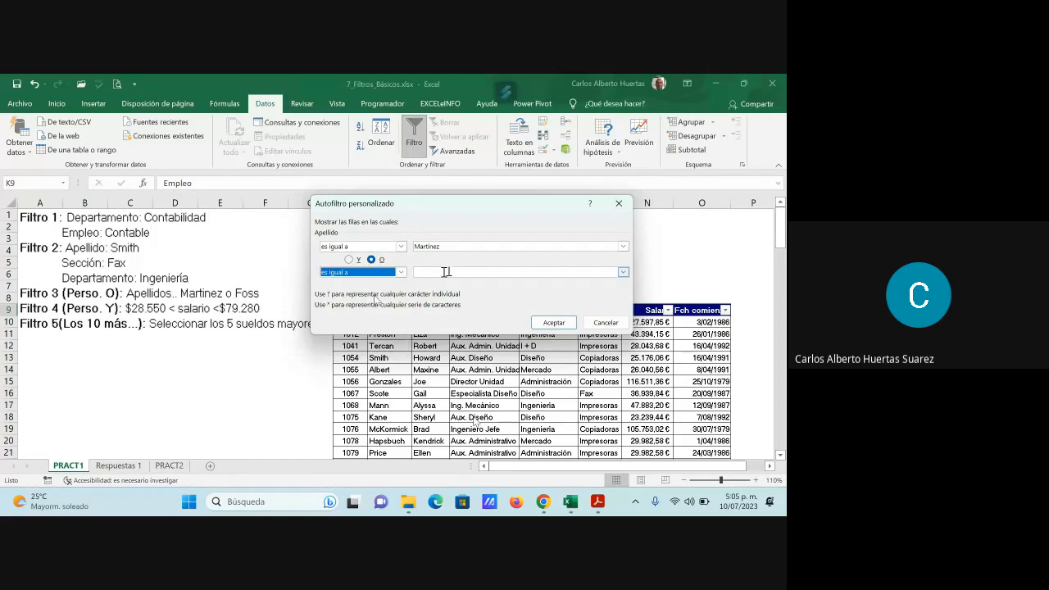
click(446, 272)
text(Fo)
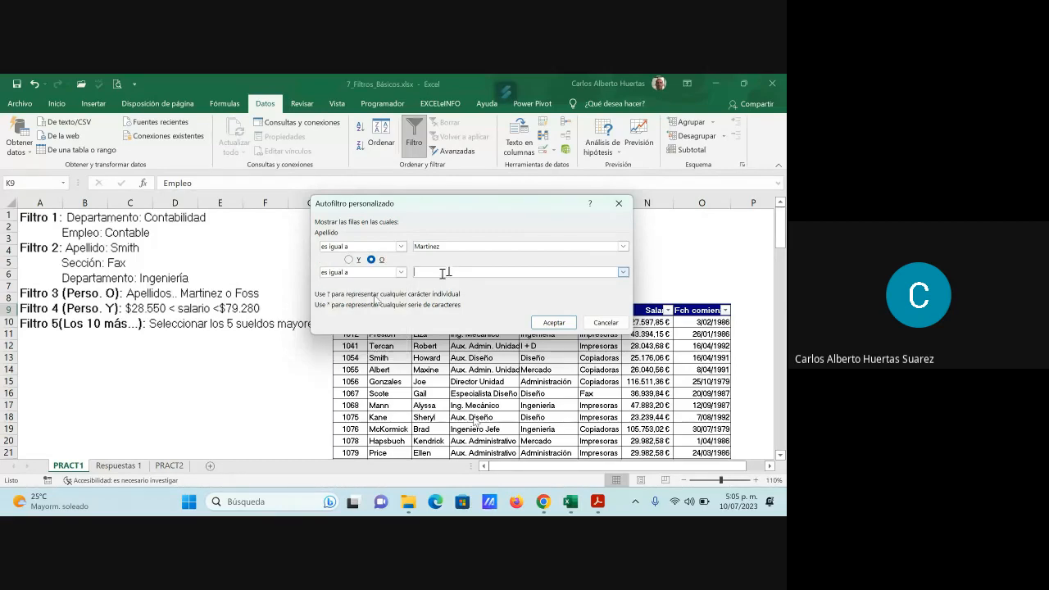
text(ss)
click(554, 323)
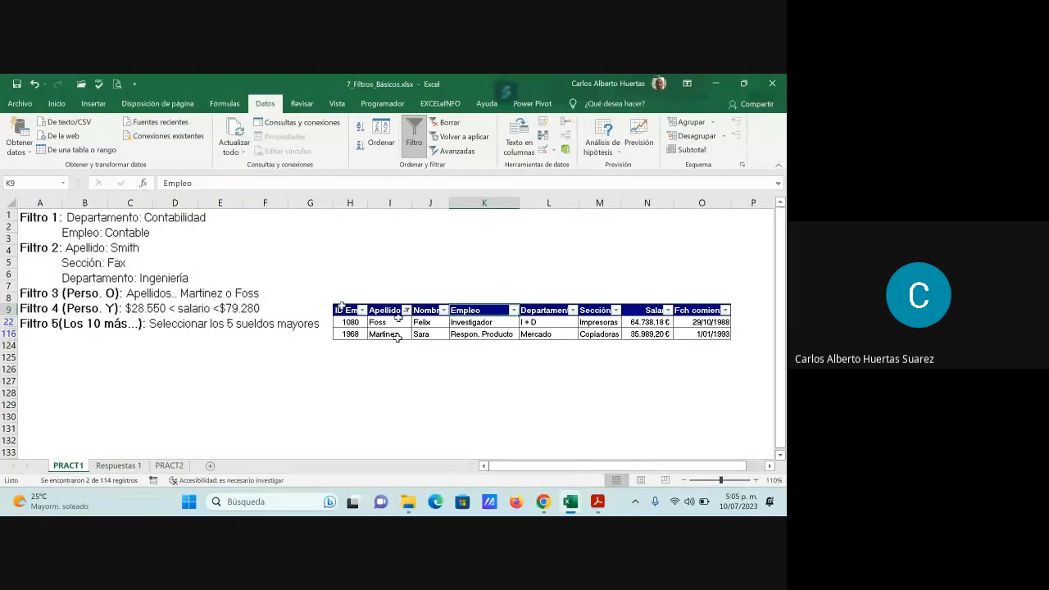
- Copy the filtered PRACT1 table with its headers and paste it at B12 on the Respuestas 1 sheet
drag(340, 310, 700, 335)
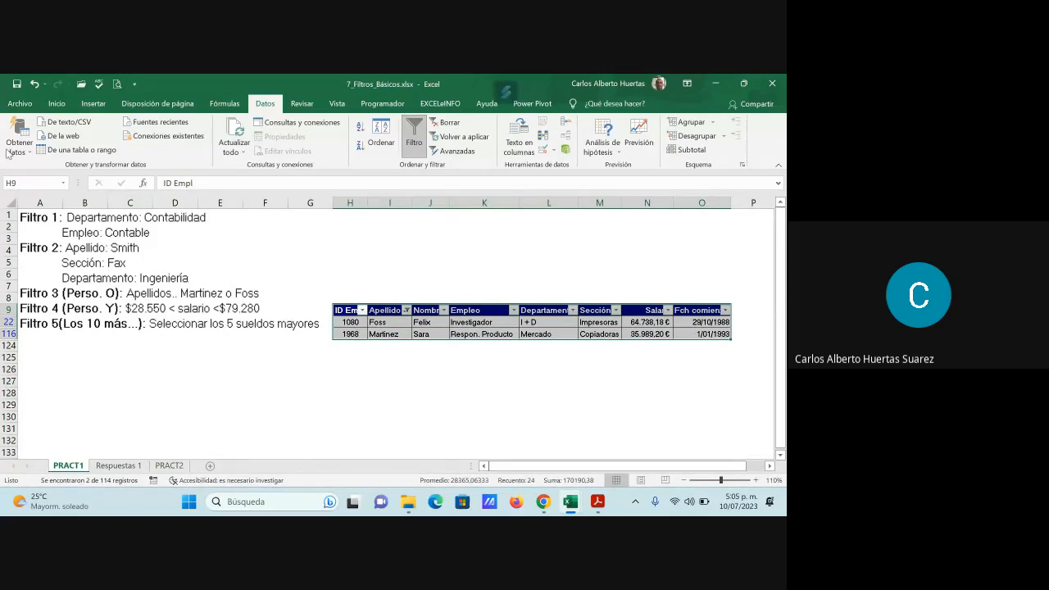
key(ctrl+c)
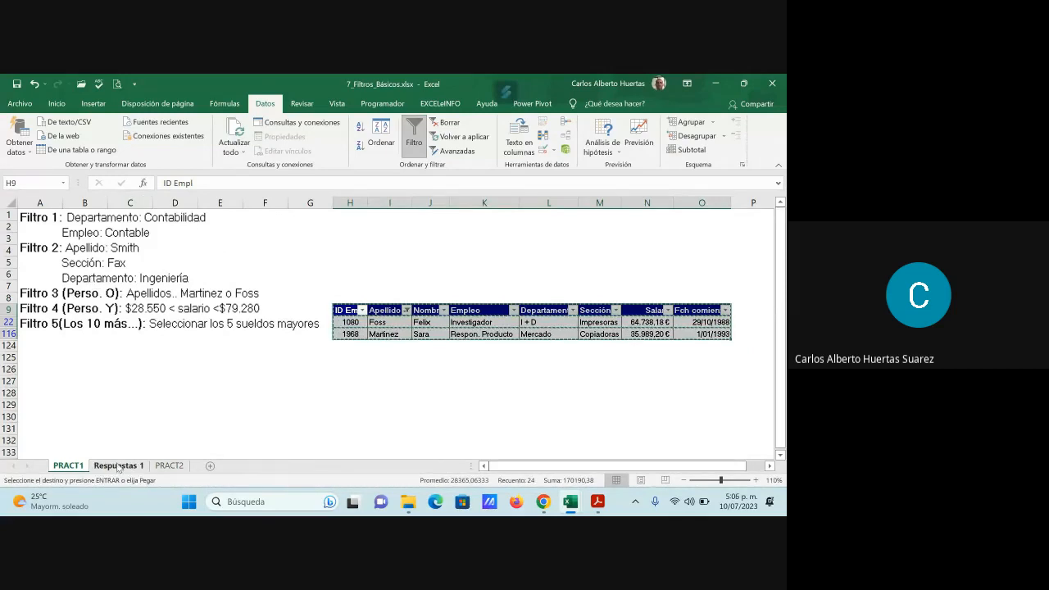
click(119, 466)
click(82, 344)
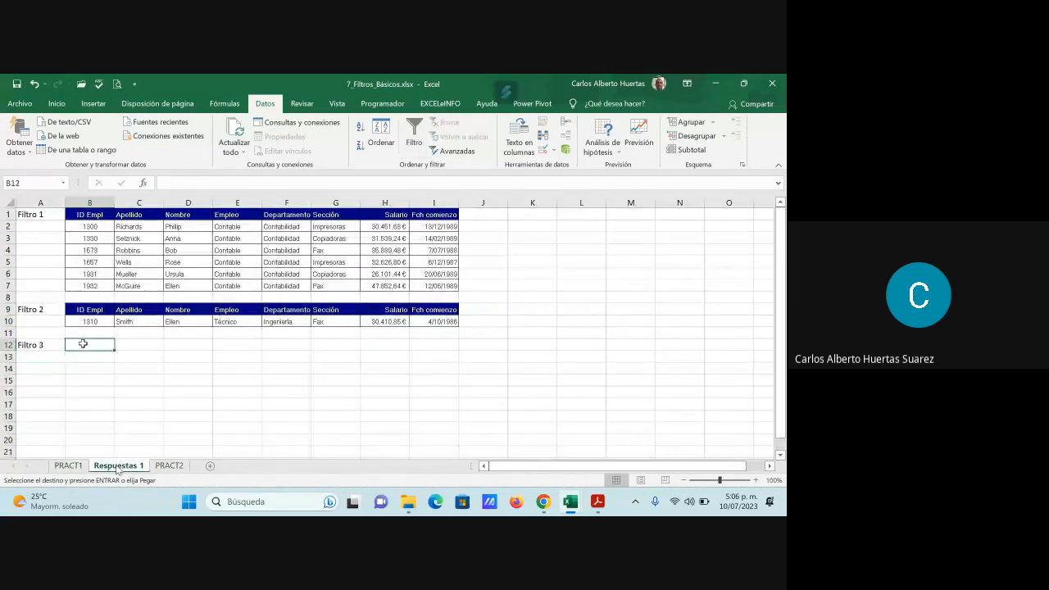
key(ctrl+v)
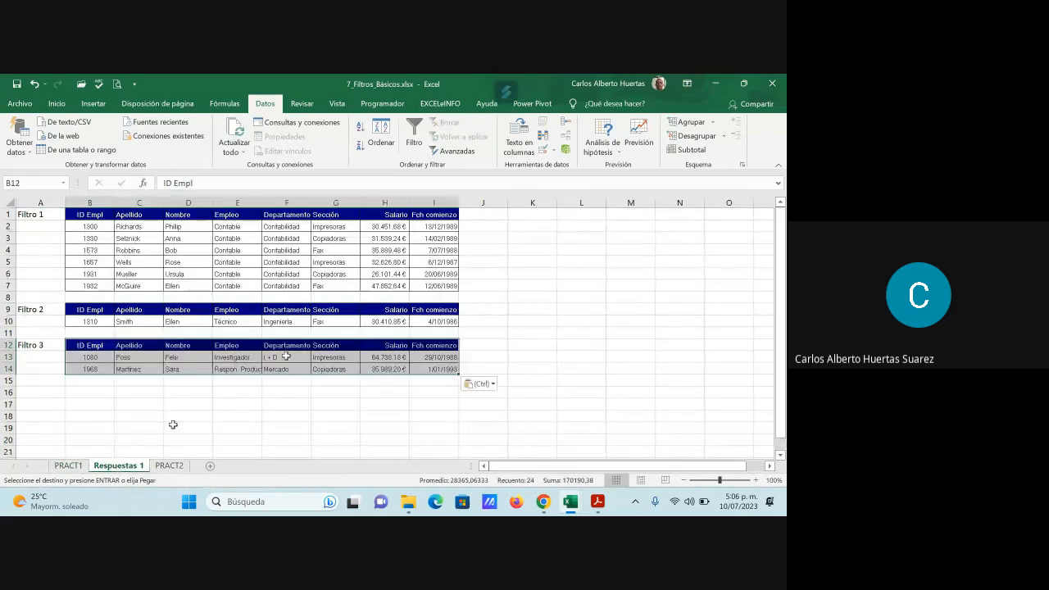
click(371, 415)
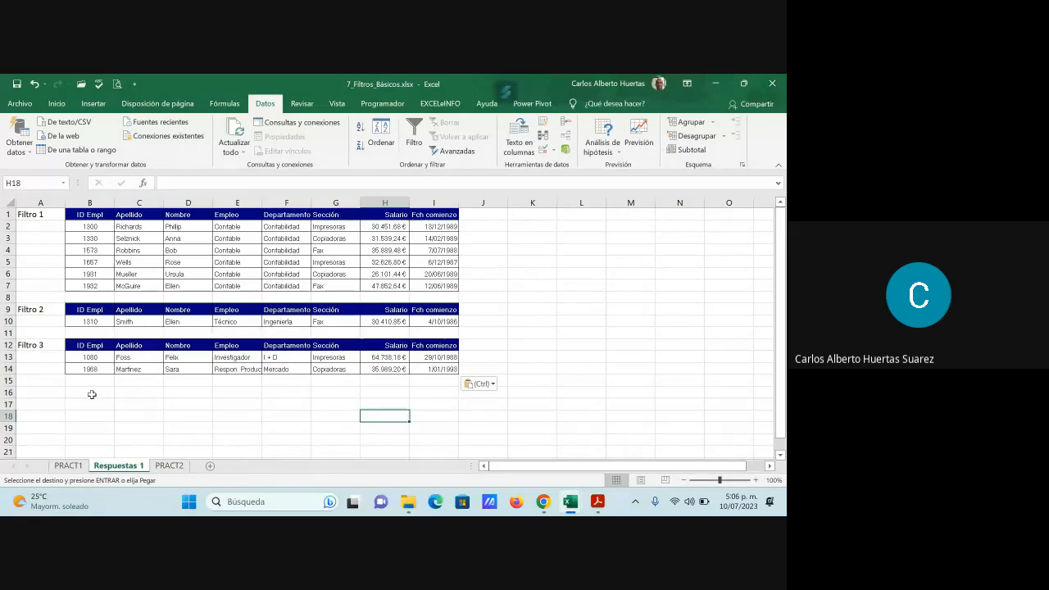
- Enter the label "Filtro 4" in cell A16 of the Respuestas 1 sheet
click(41, 393)
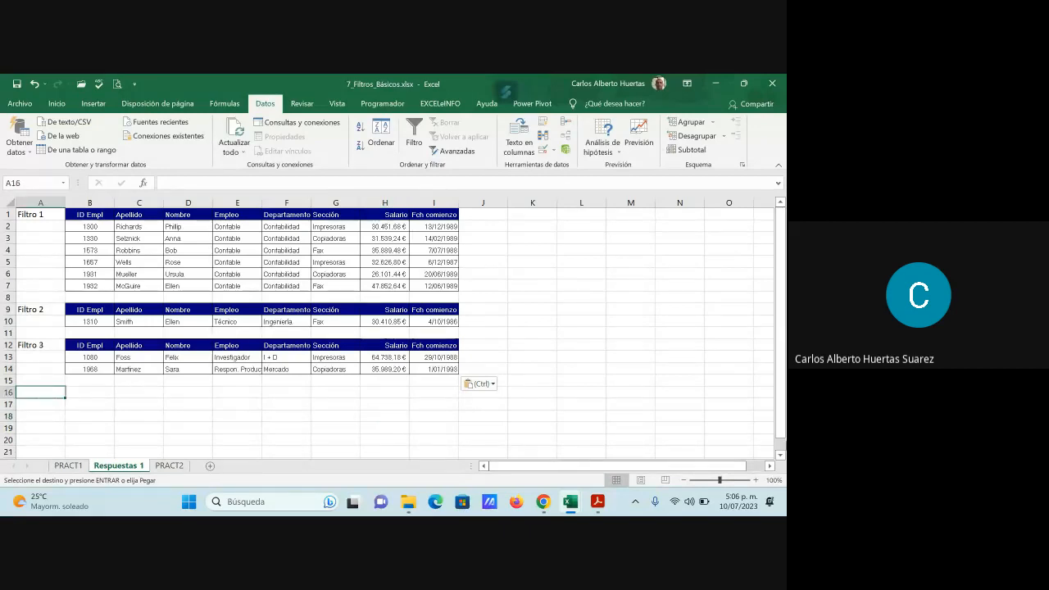
text(Filtr)
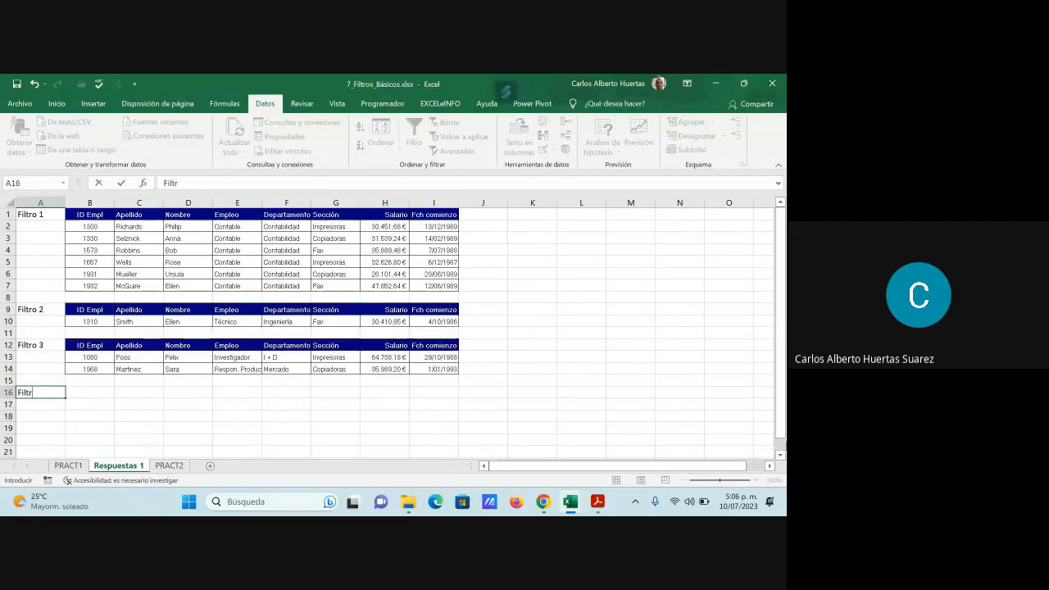
text(o 4)
key(Return)
- Clear the surname filter on the PRACT1 table by turning its header filters off and on again
click(71, 466)
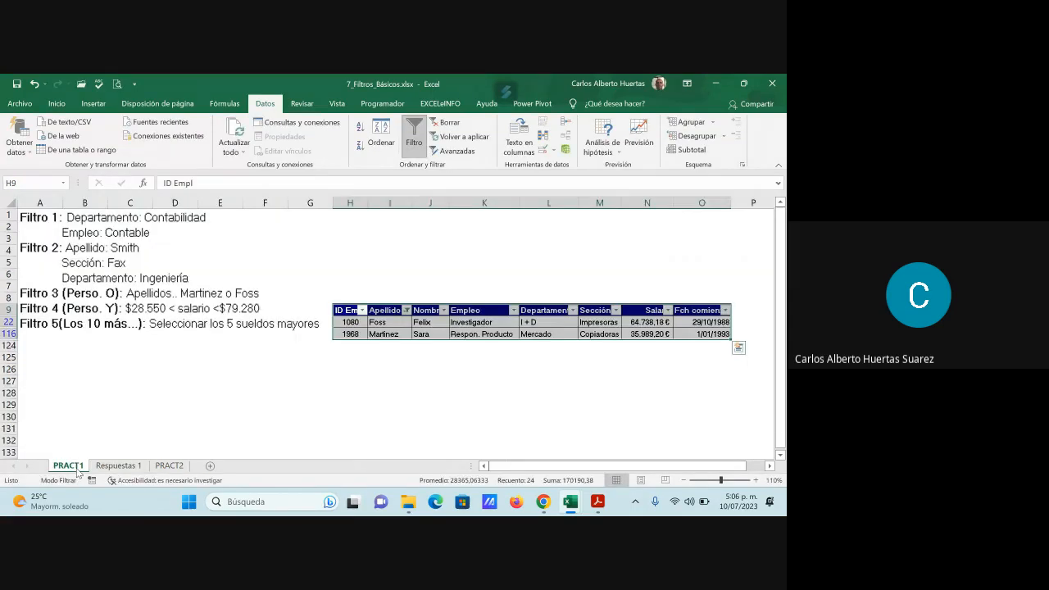
click(395, 401)
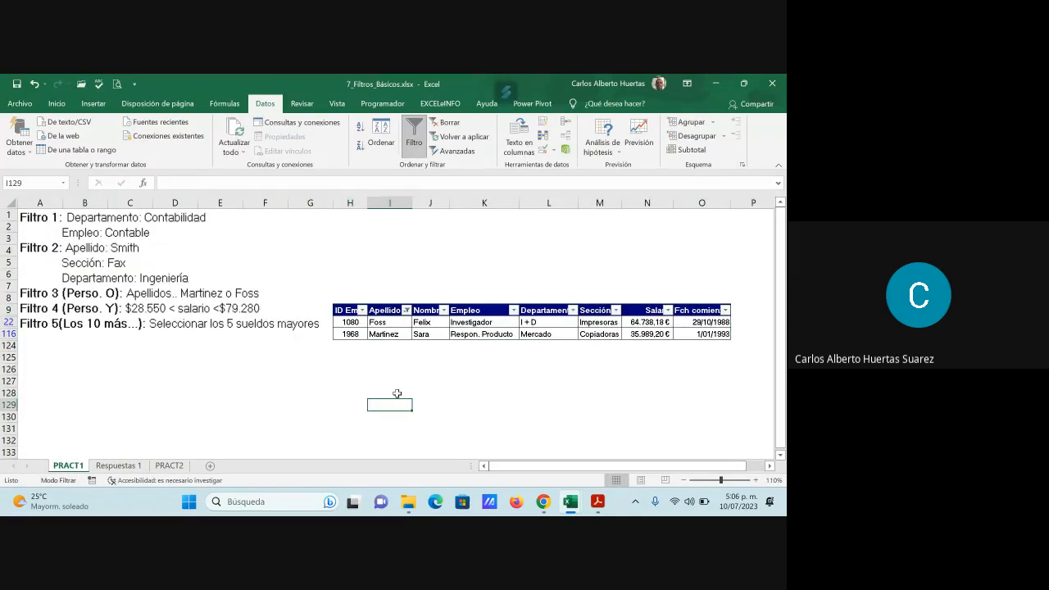
click(425, 309)
click(414, 138)
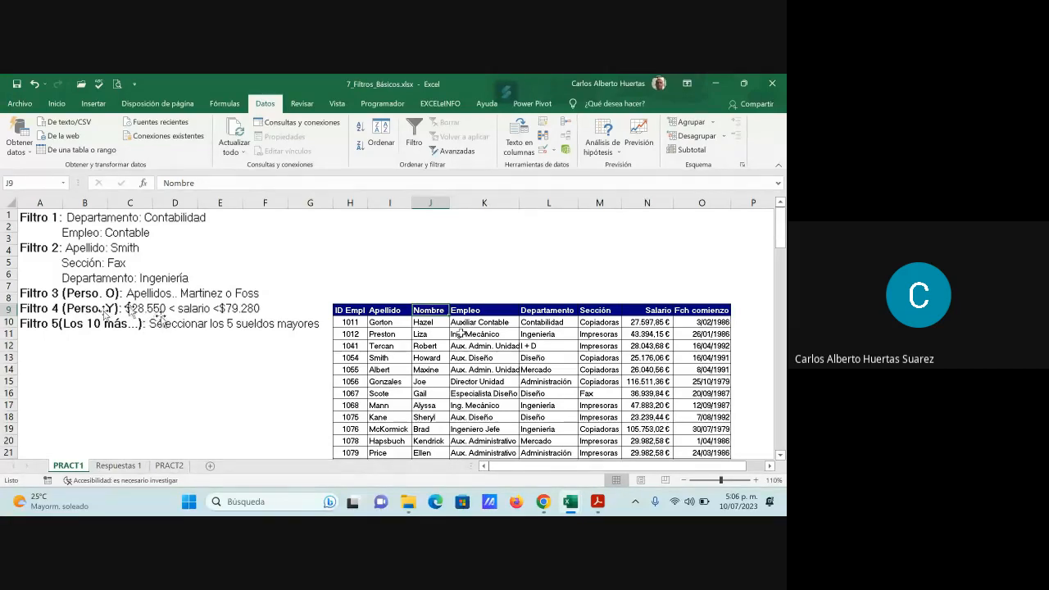
click(414, 129)
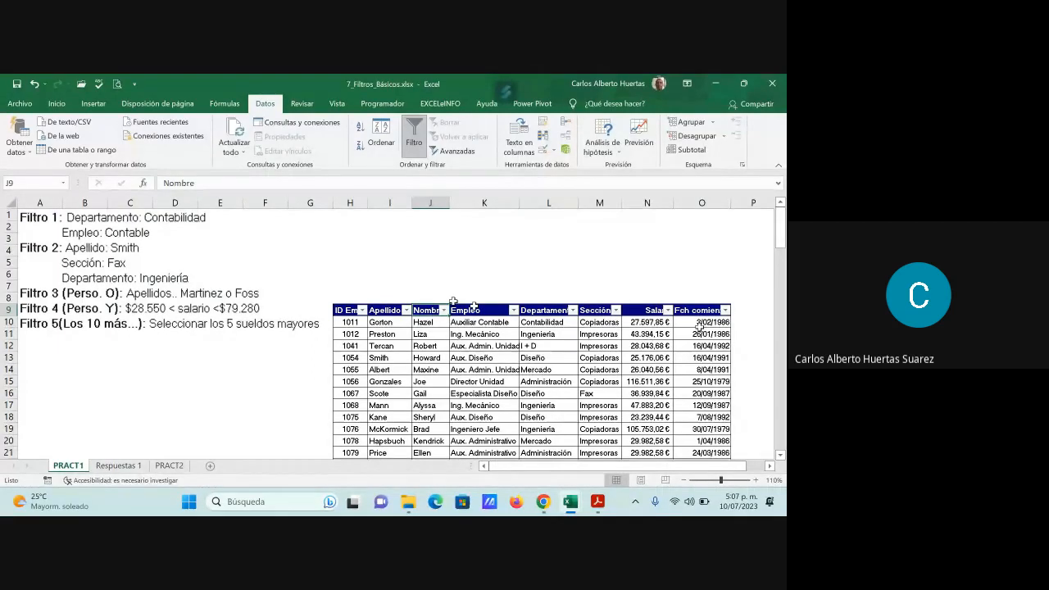
- Apply a custom number filter to the Salario column that shows salaries greater than 28500
click(668, 311)
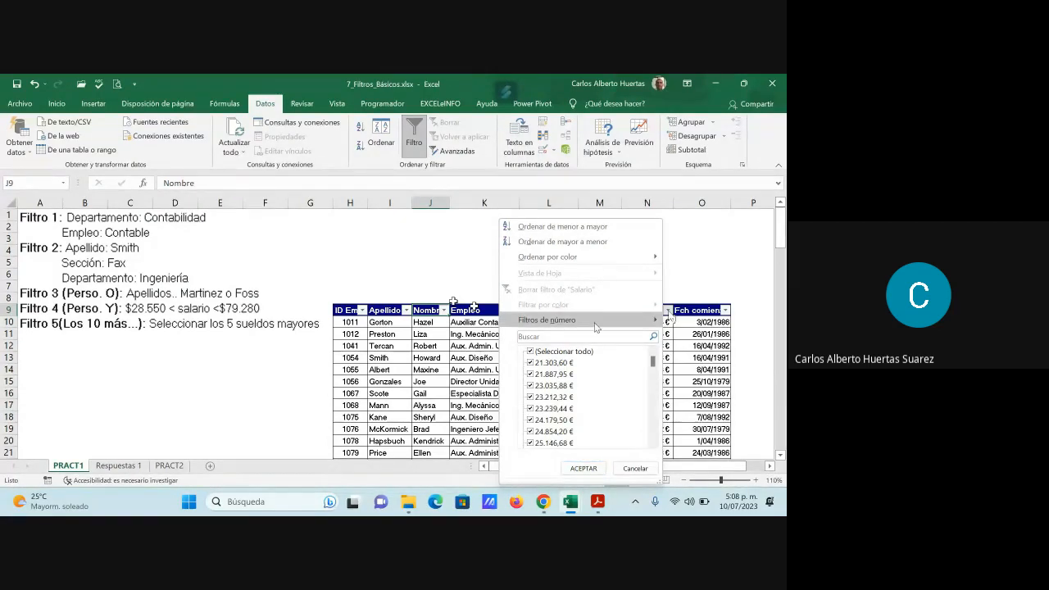
mouse_move(596, 327)
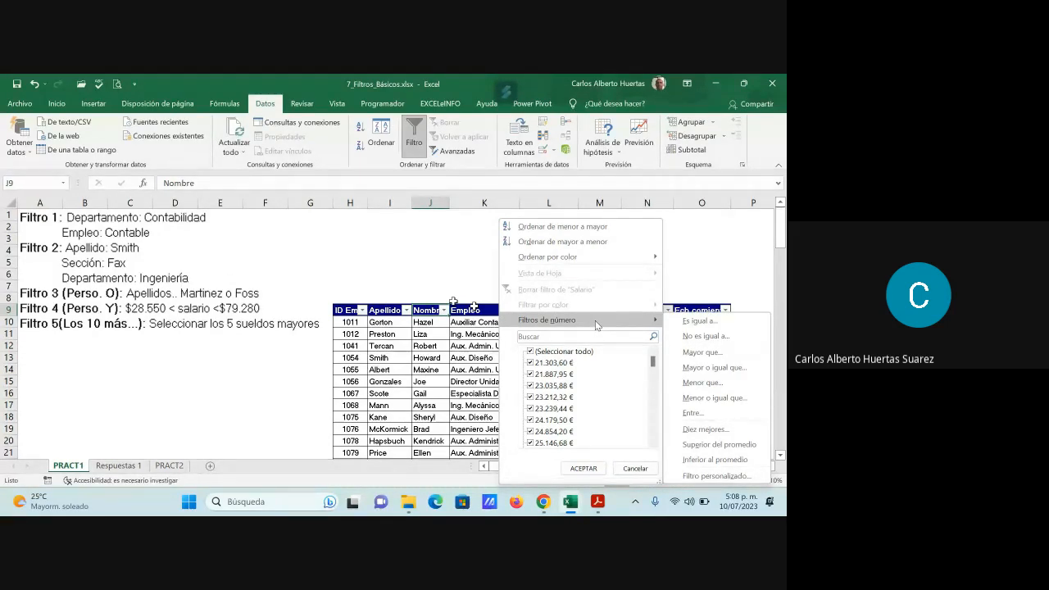
click(716, 476)
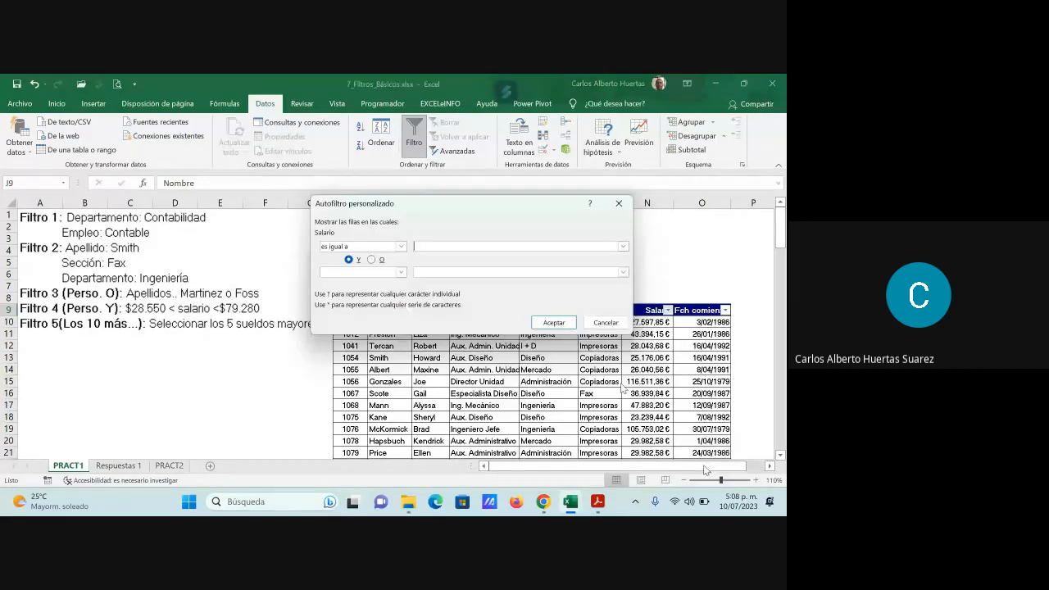
click(401, 247)
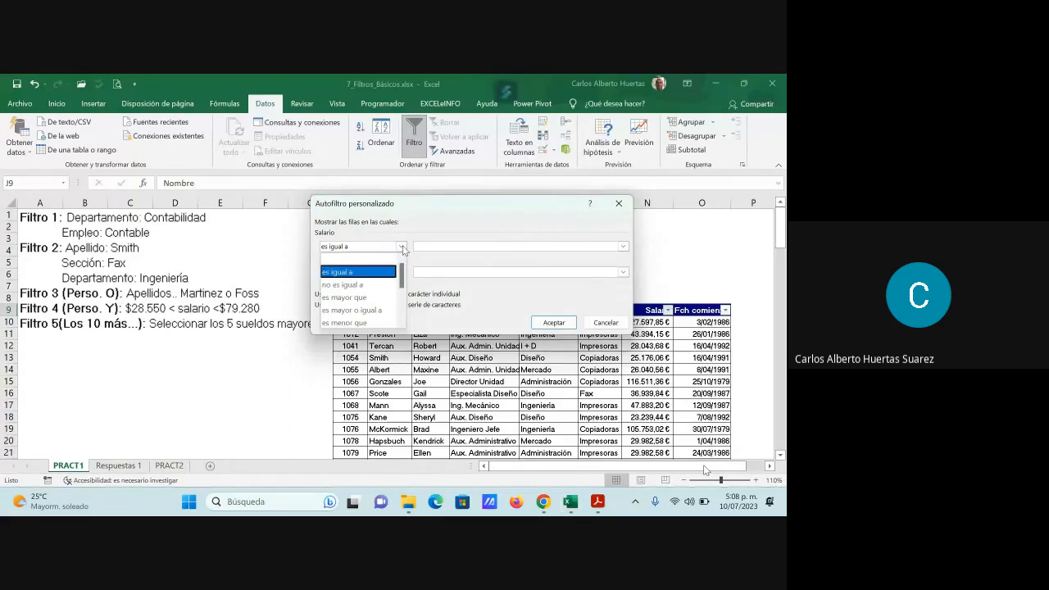
click(378, 297)
click(424, 246)
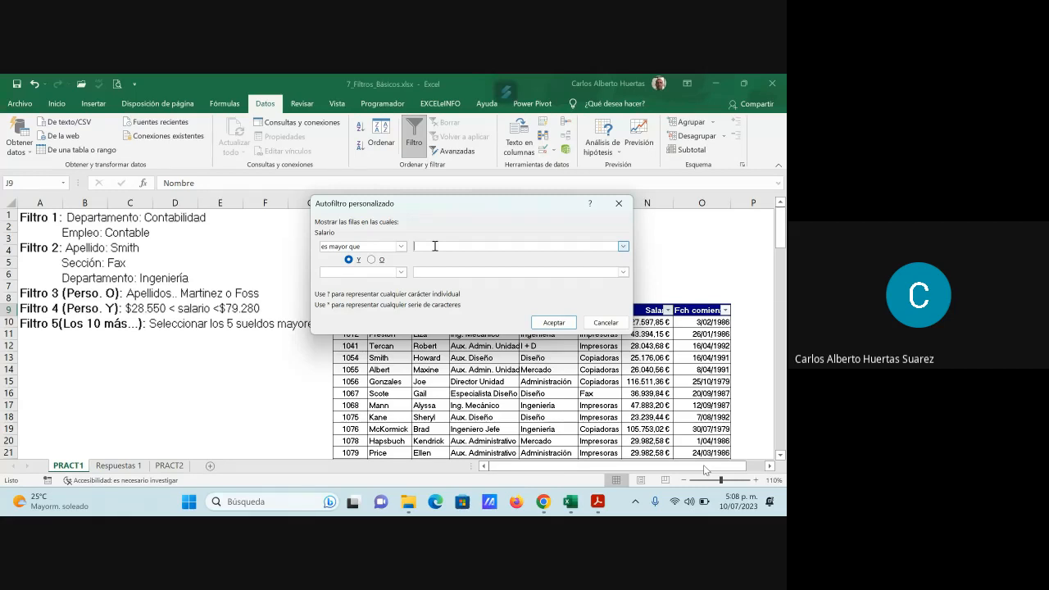
text(28500)
click(549, 320)
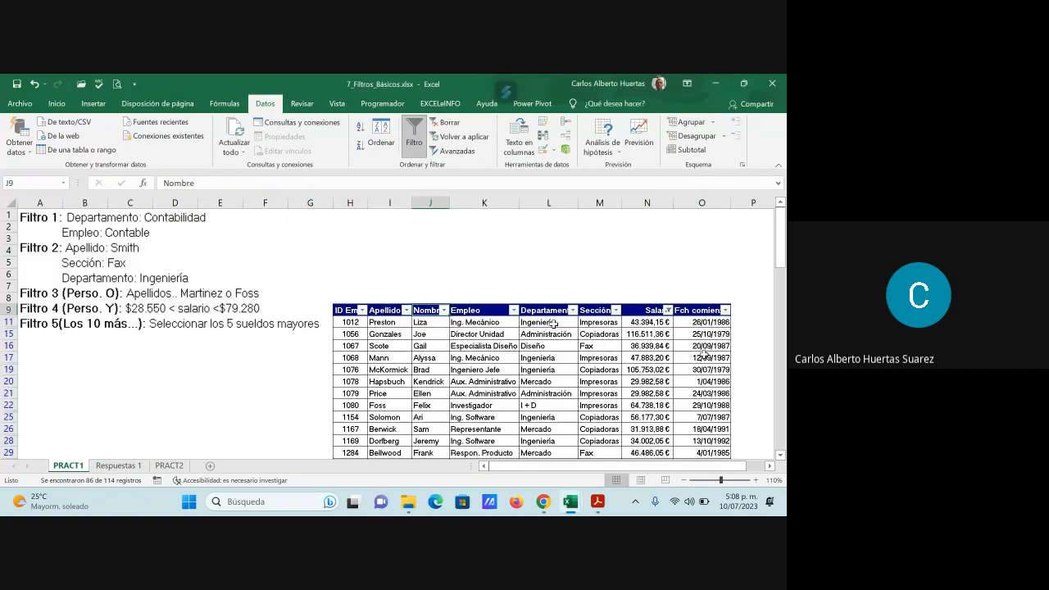
- Add a second condition, less than 79280, joined with Y to the custom Salario filter and apply it
click(668, 310)
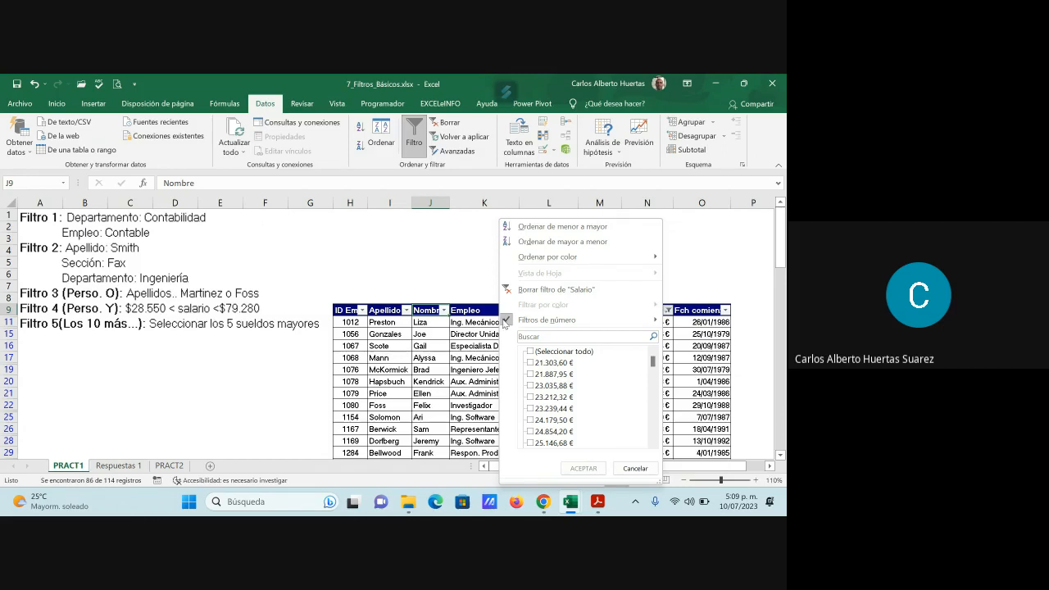
mouse_move(658, 323)
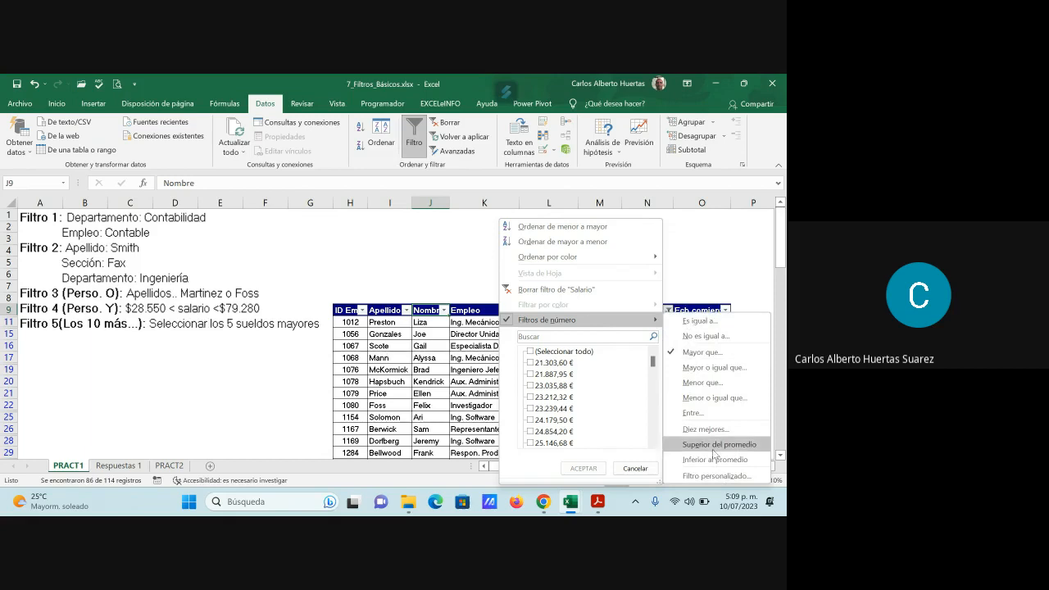
click(716, 476)
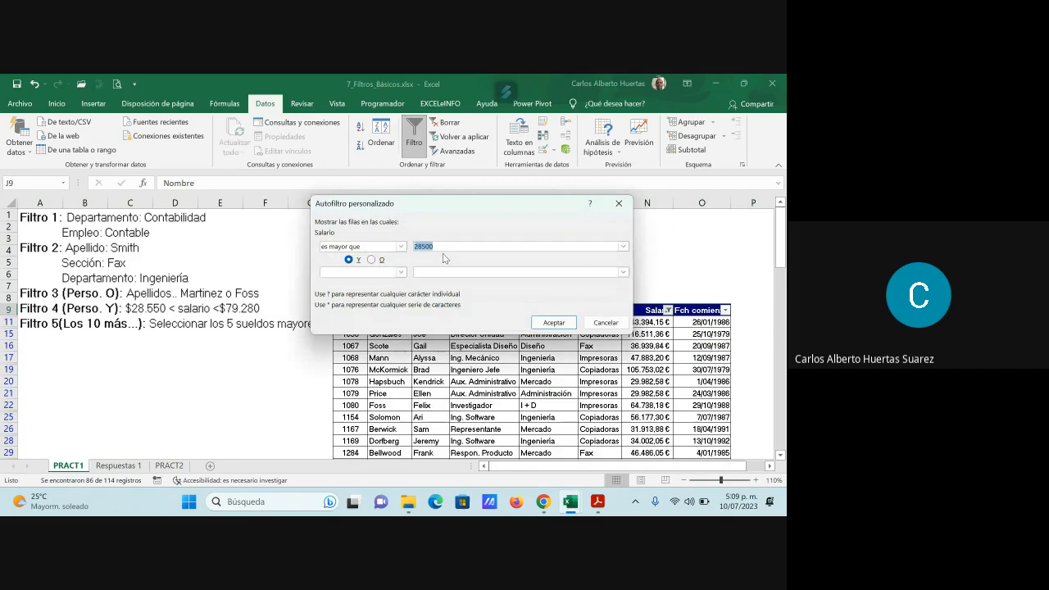
click(401, 273)
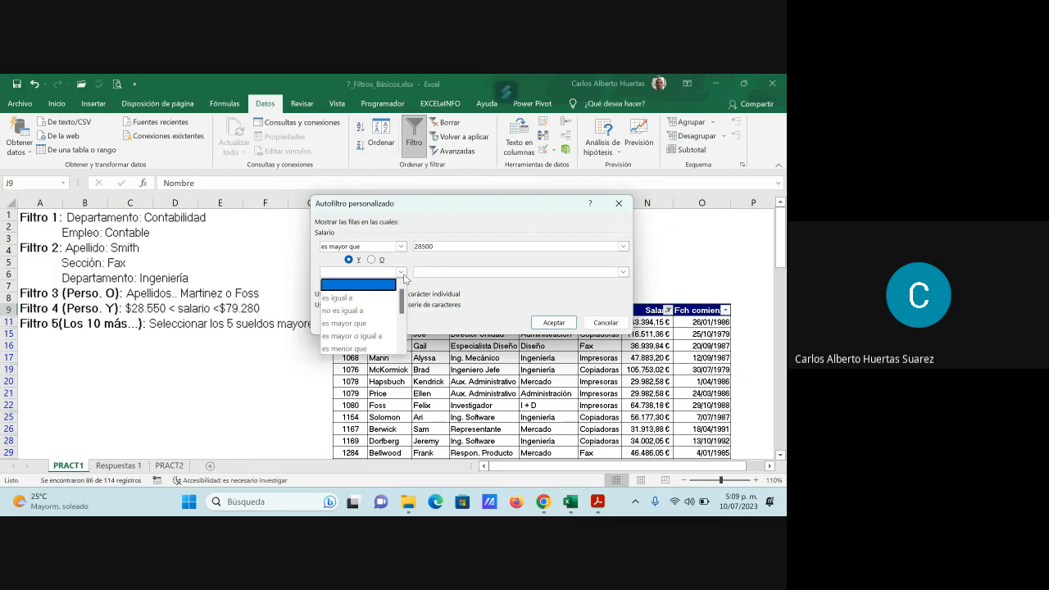
click(385, 349)
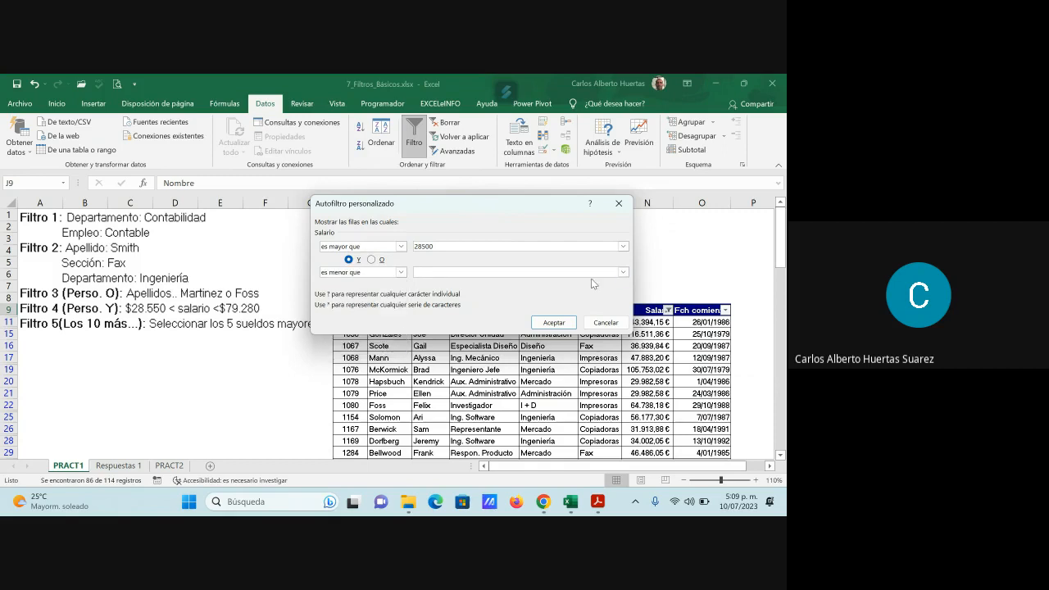
key(Tab)
text(79280)
click(561, 321)
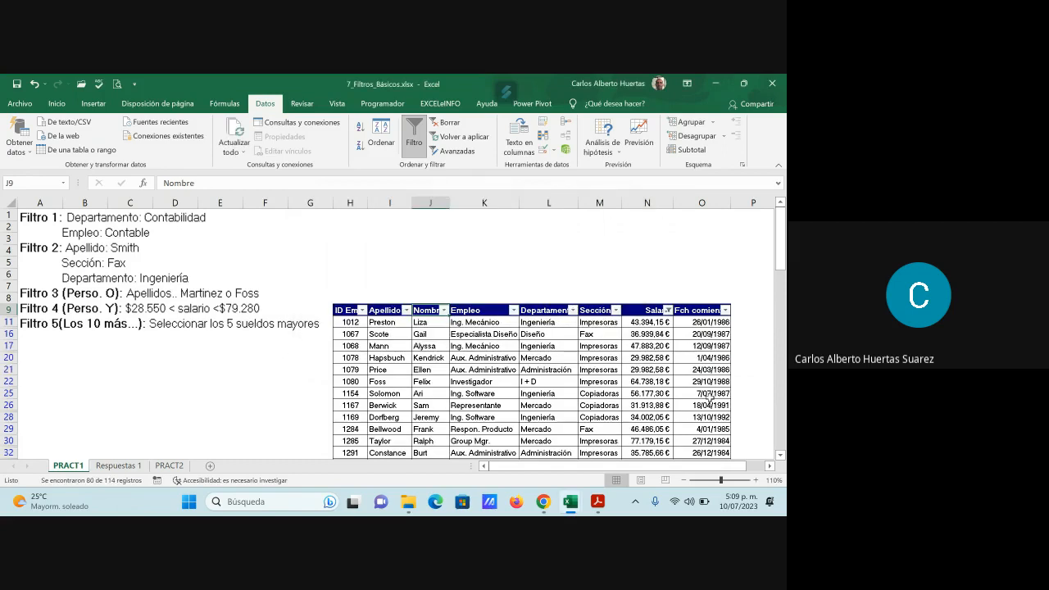
- Examine the Salario values in the filtered PRACT1 rows against the Filtro 4 limits
scroll(695, 397, down, 1)
scroll(695, 397, down, 4)
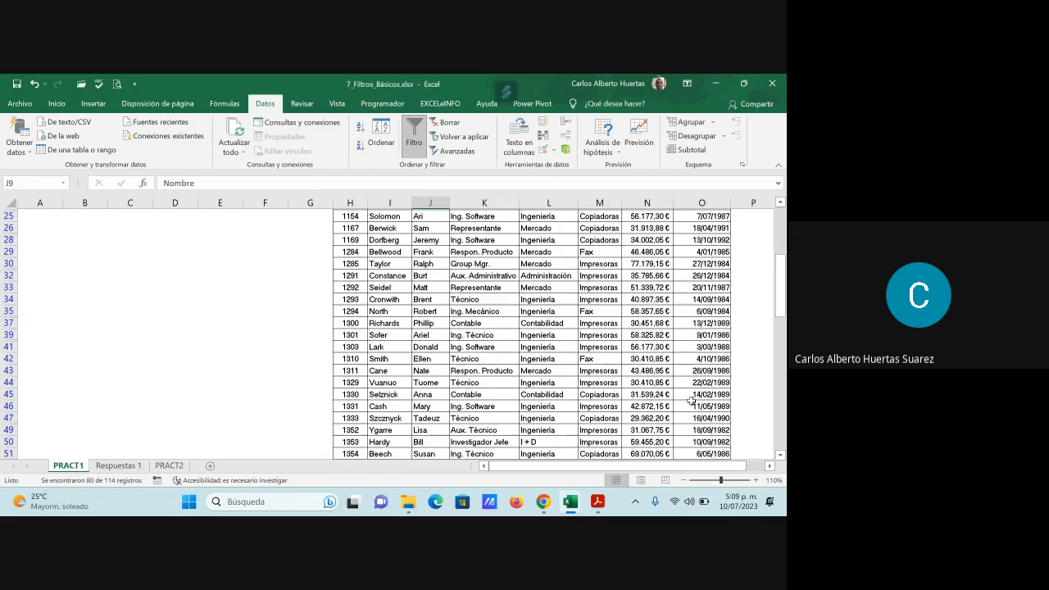
scroll(693, 402, down, 3)
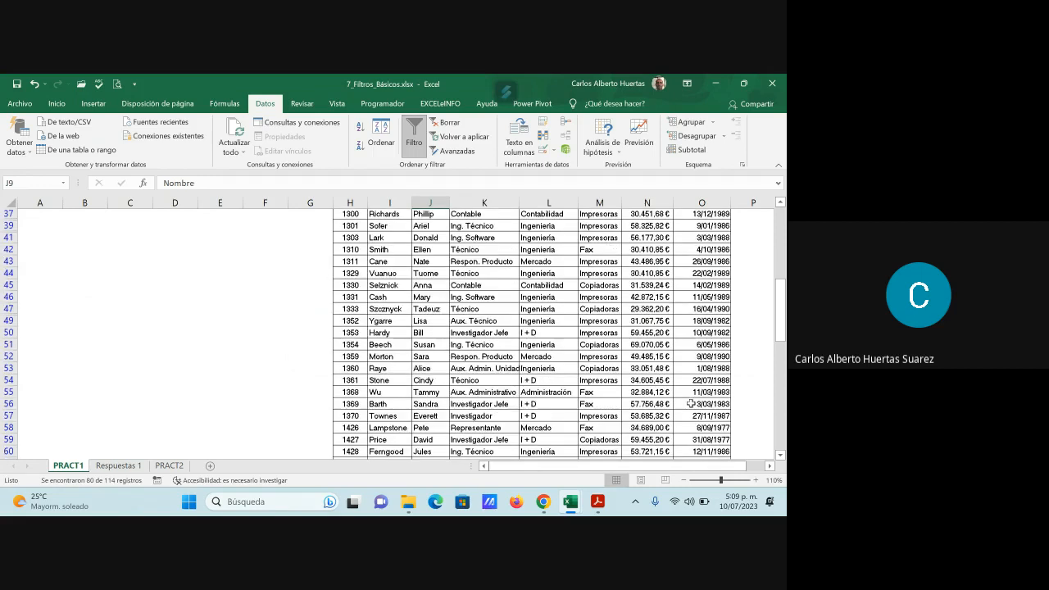
scroll(691, 404, down, 9)
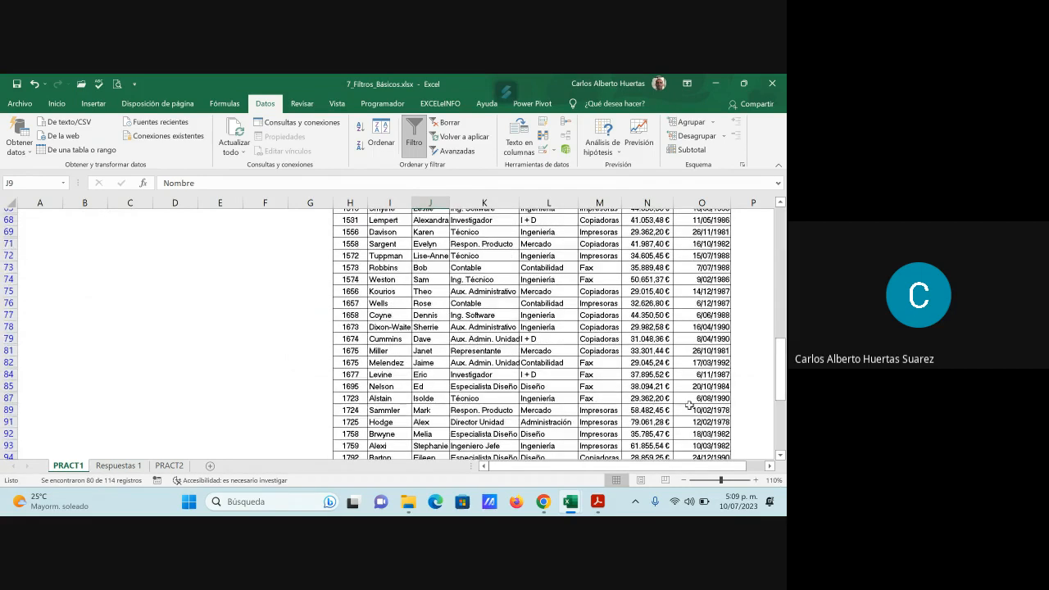
scroll(688, 404, down, 3)
scroll(688, 400, up, 20)
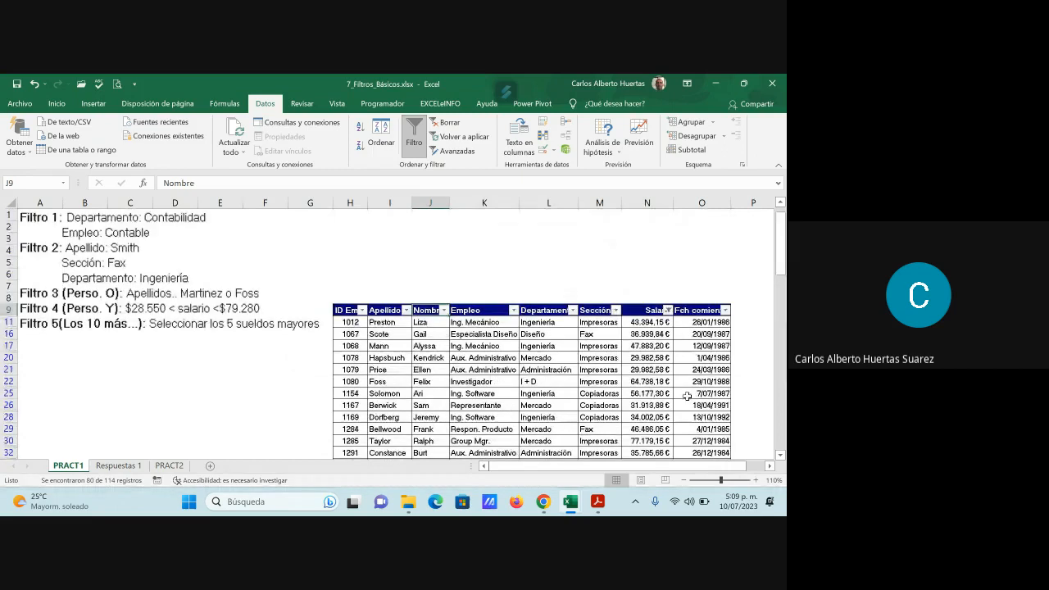
click(632, 311)
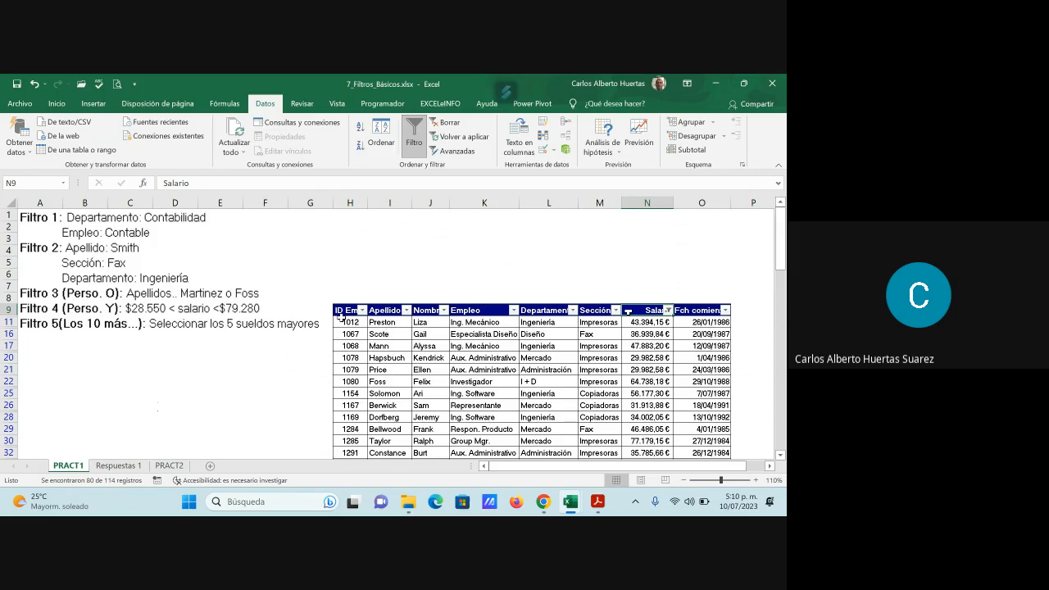
- Copy the filtered range H9:O41 of the PRACT1 table, including its header row
drag(340, 311, 702, 453)
scroll(705, 426, down, 2)
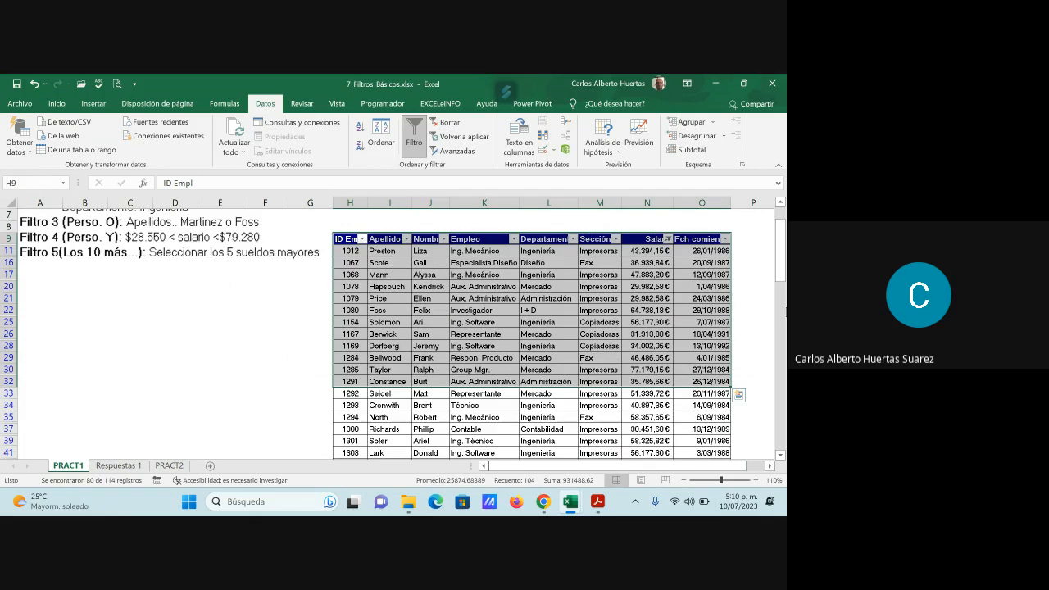
key(shift+Down)
key(shift+Down)
key(shift+Down)
key(shift+Down)
key(shift+Down)
key(shift+Down)
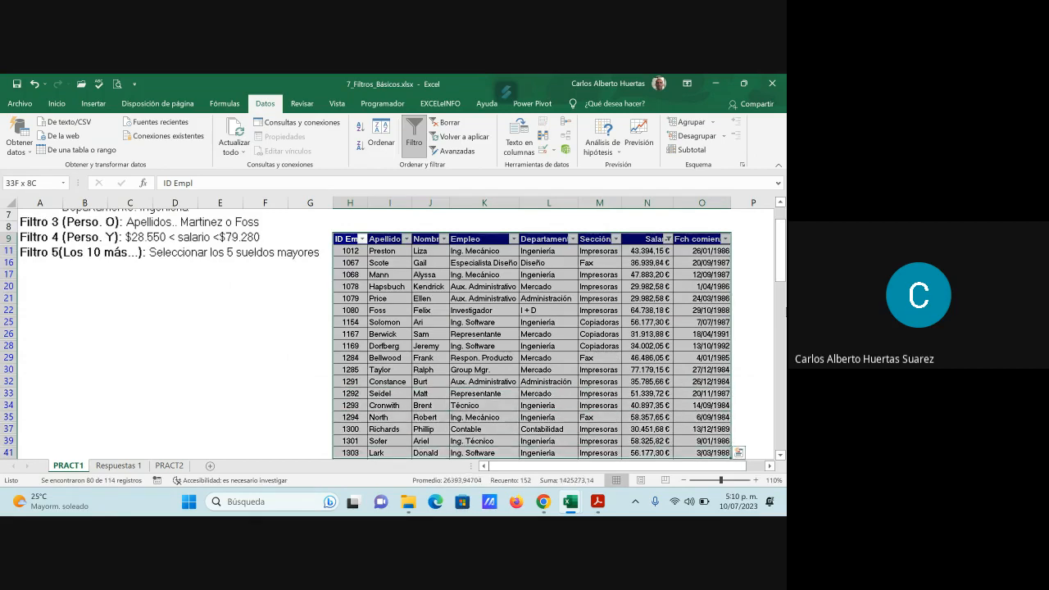
key(ctrl+c)
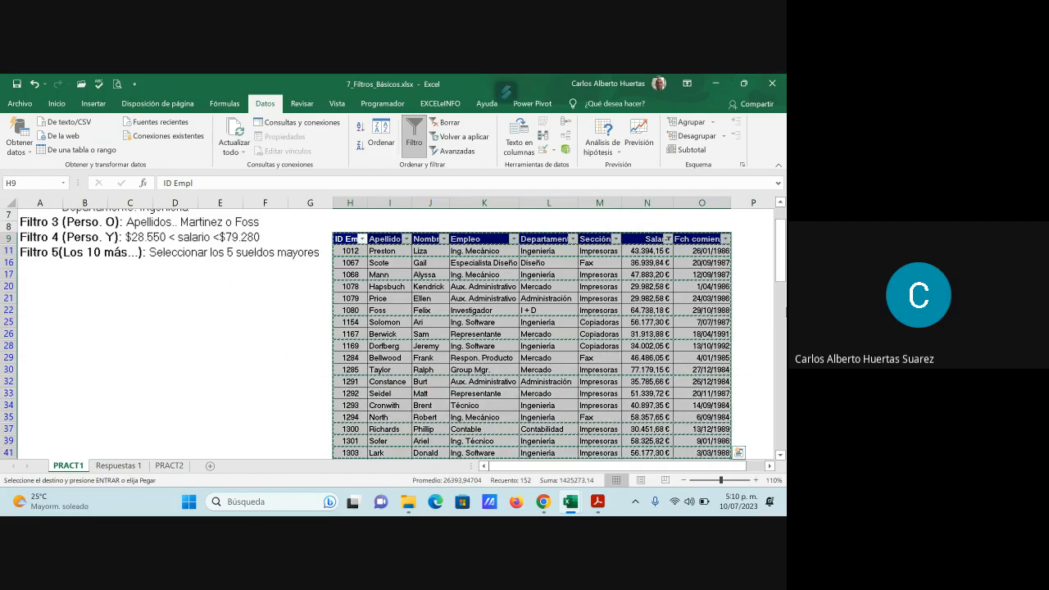
- Paste the copied Filtro 4 rows at cell B16 on the Respuestas 1 sheet
click(140, 467)
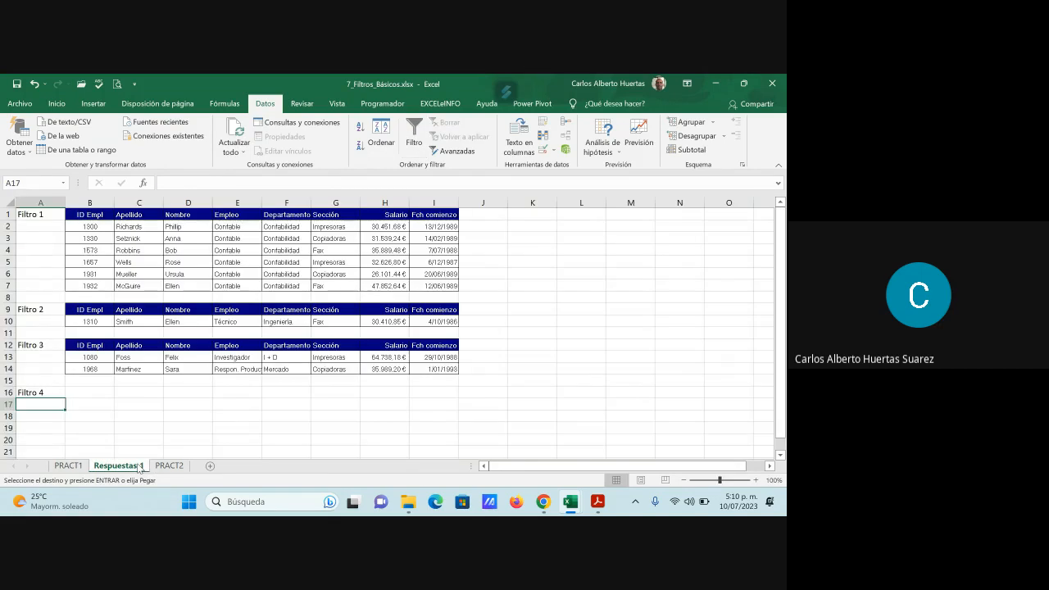
click(90, 392)
key(ctrl+v)
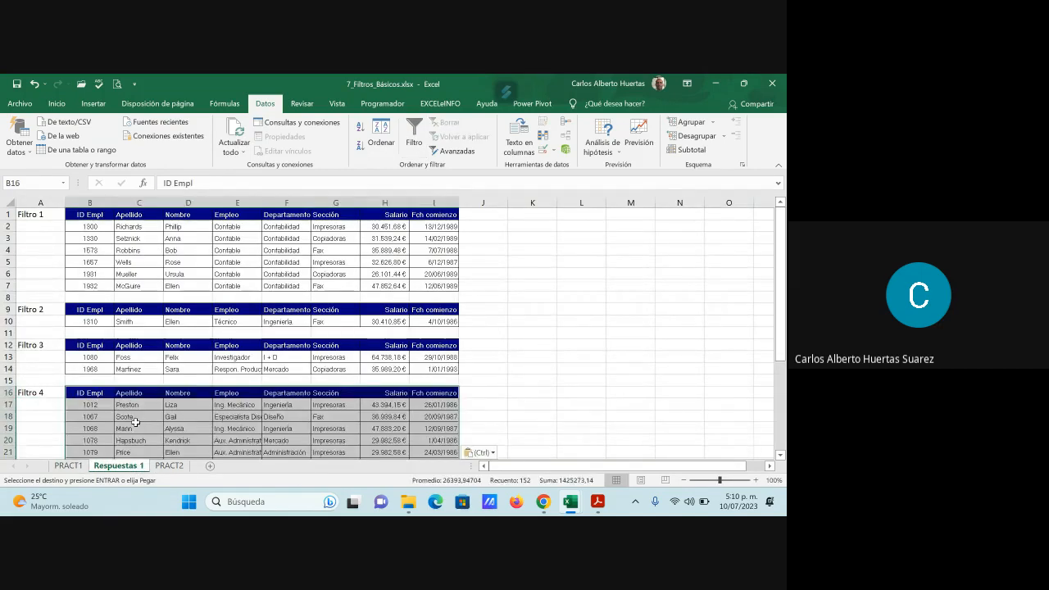
scroll(304, 417, down, 4)
scroll(304, 417, up, 3)
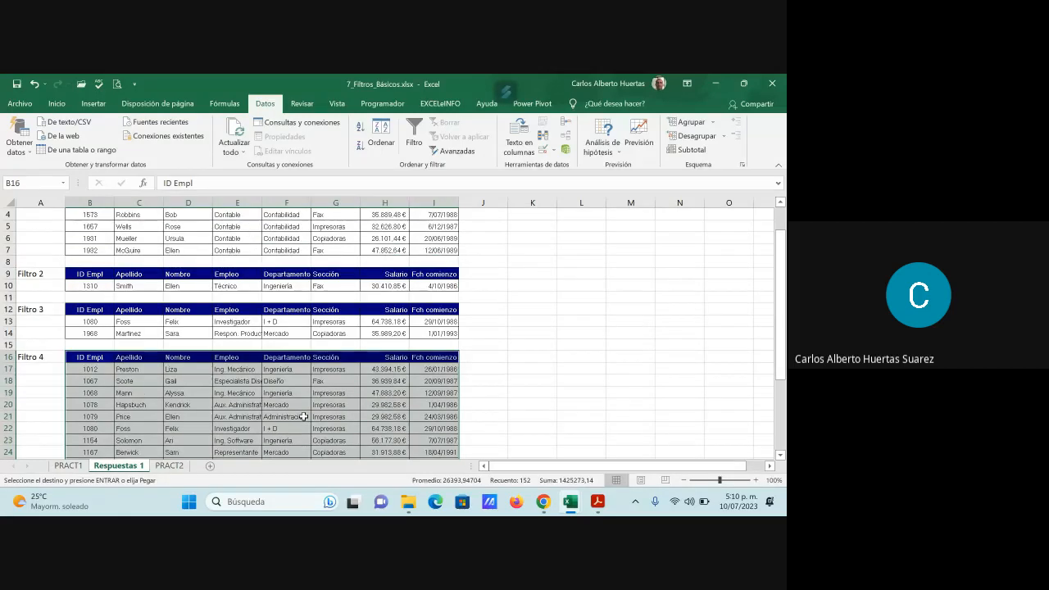
scroll(303, 418, up, 3)
click(630, 345)
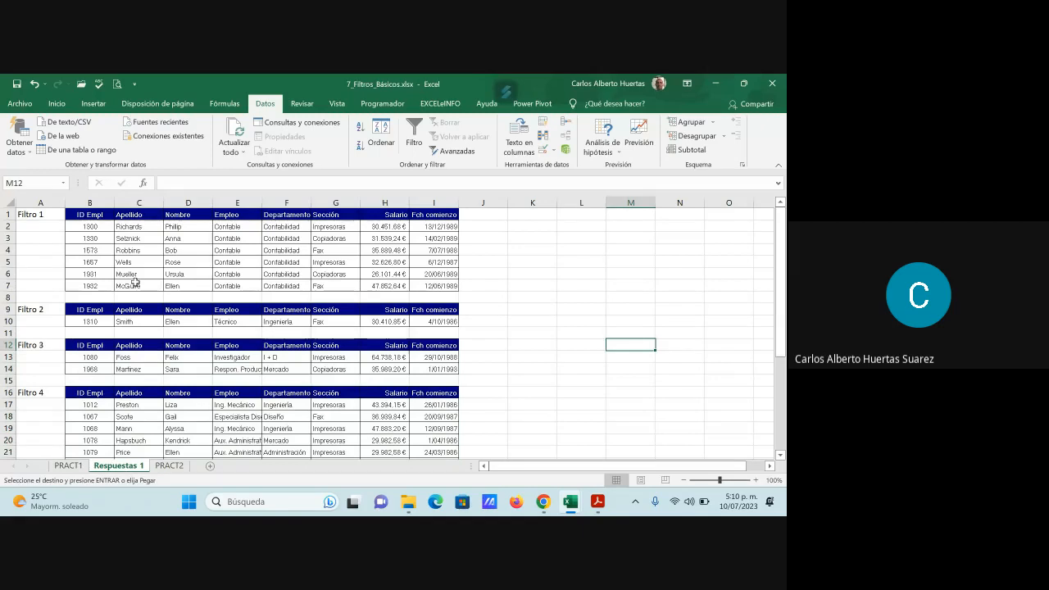
- Enter the label Filtro 5 in cell A36 of Respuestas 1, below the Filtro 4 results
scroll(259, 399, down, 2)
scroll(269, 403, down, 5)
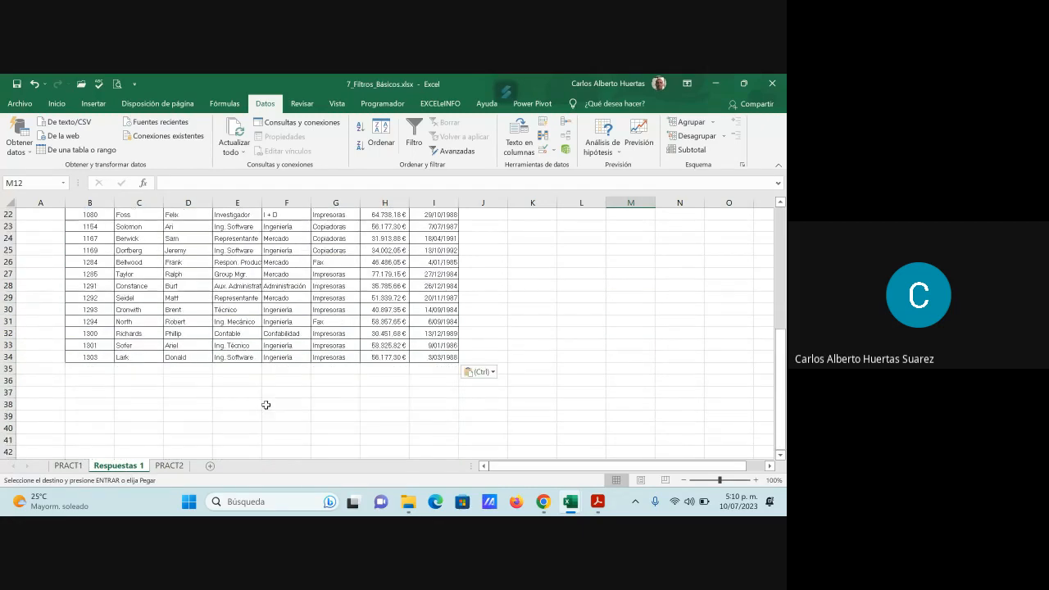
click(33, 380)
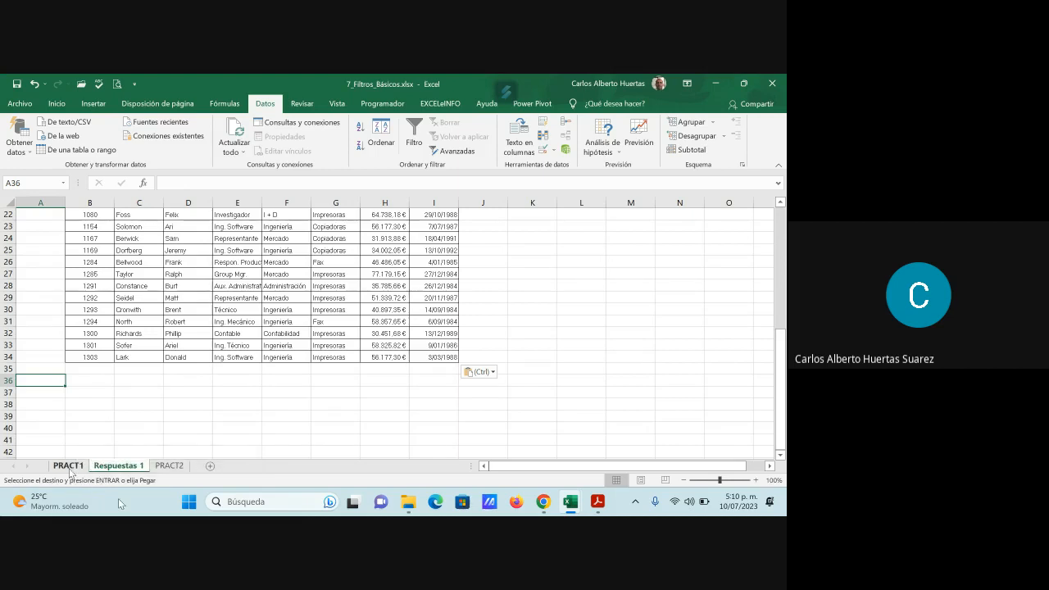
click(69, 466)
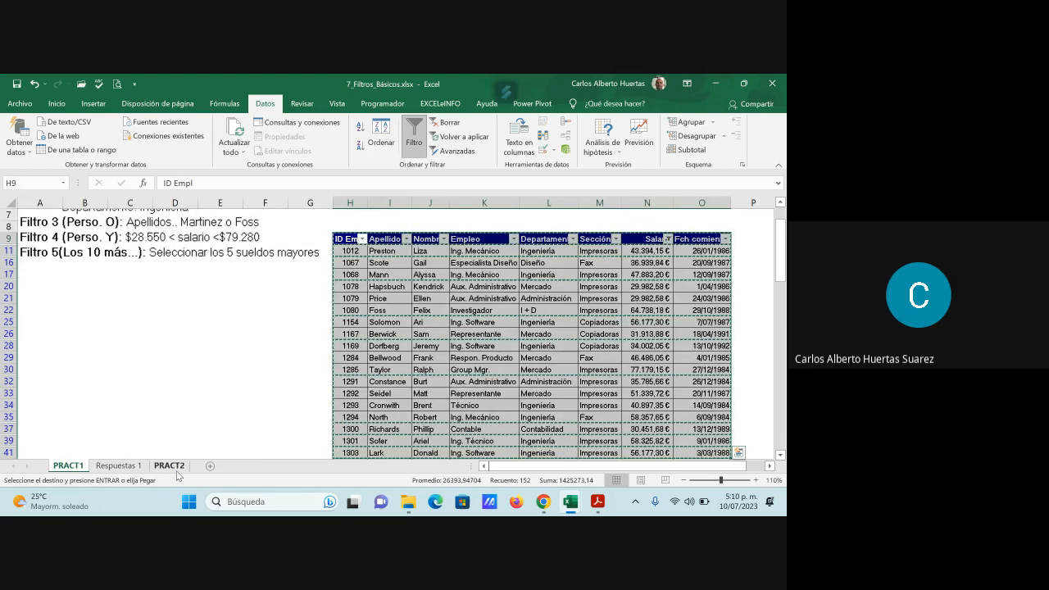
click(117, 465)
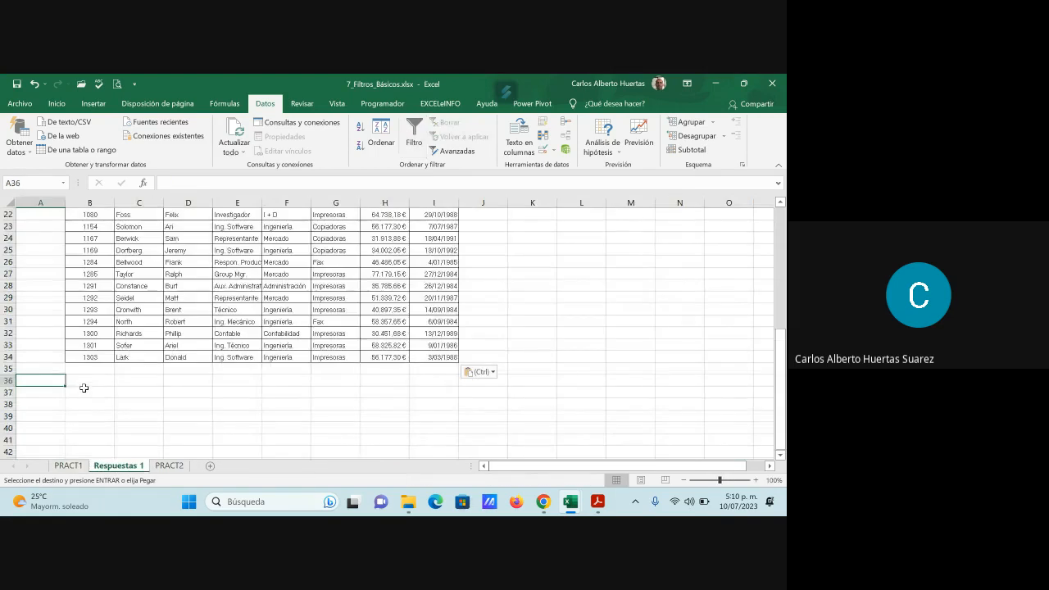
text(Filtro 5)
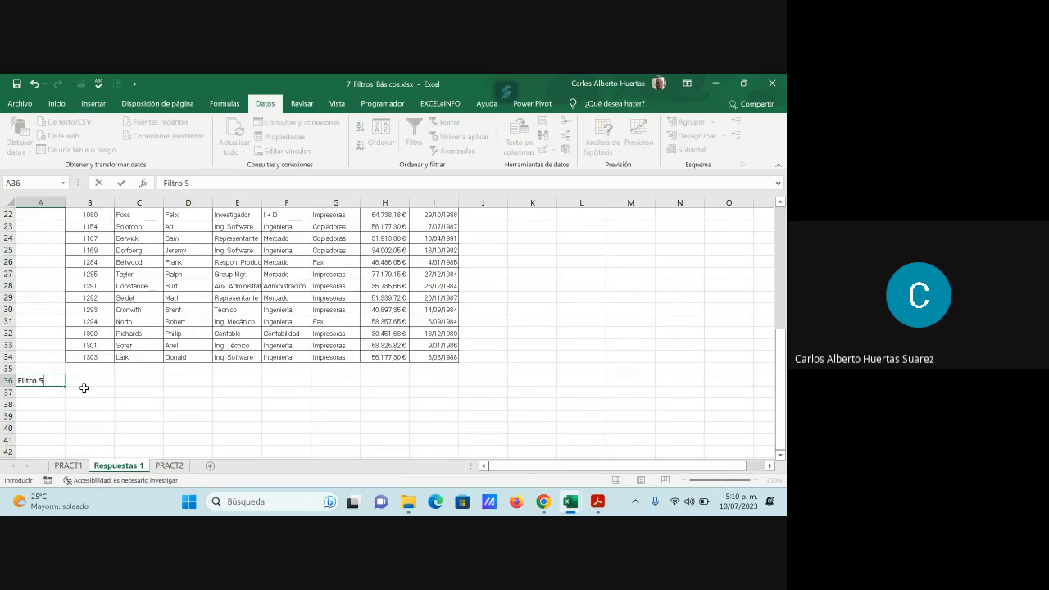
key(Return)
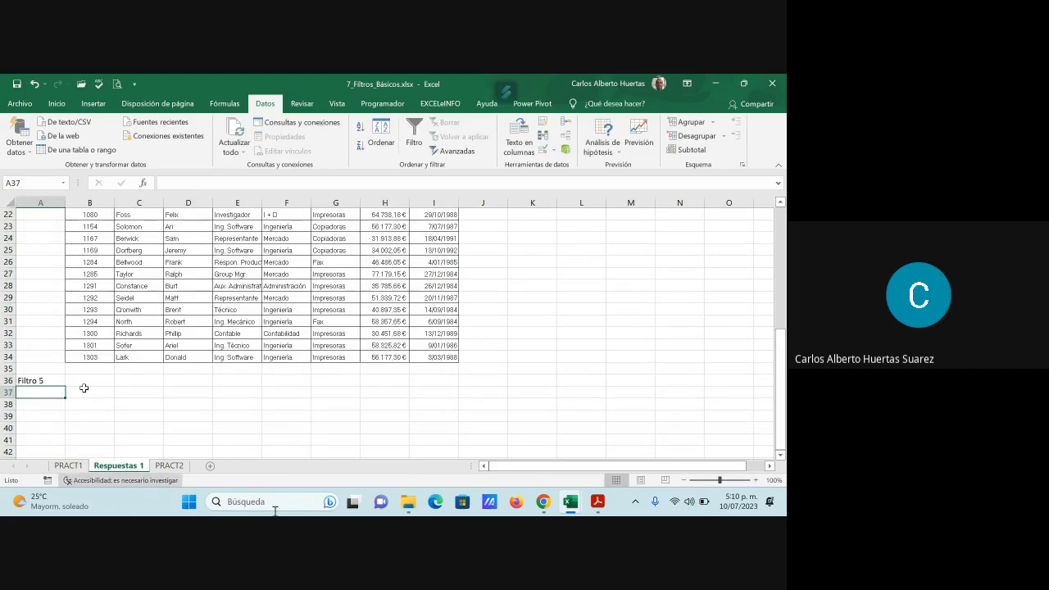
- Clear the salary filter on the PRACT1 table by turning its header filters off and on again
key(ctrl+Page_Up)
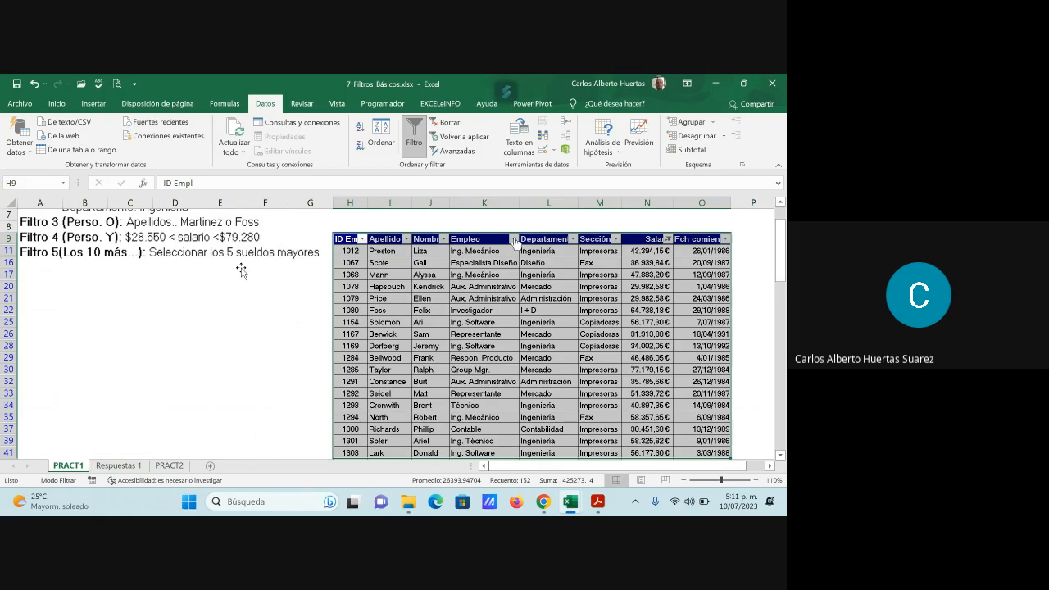
click(487, 237)
click(411, 140)
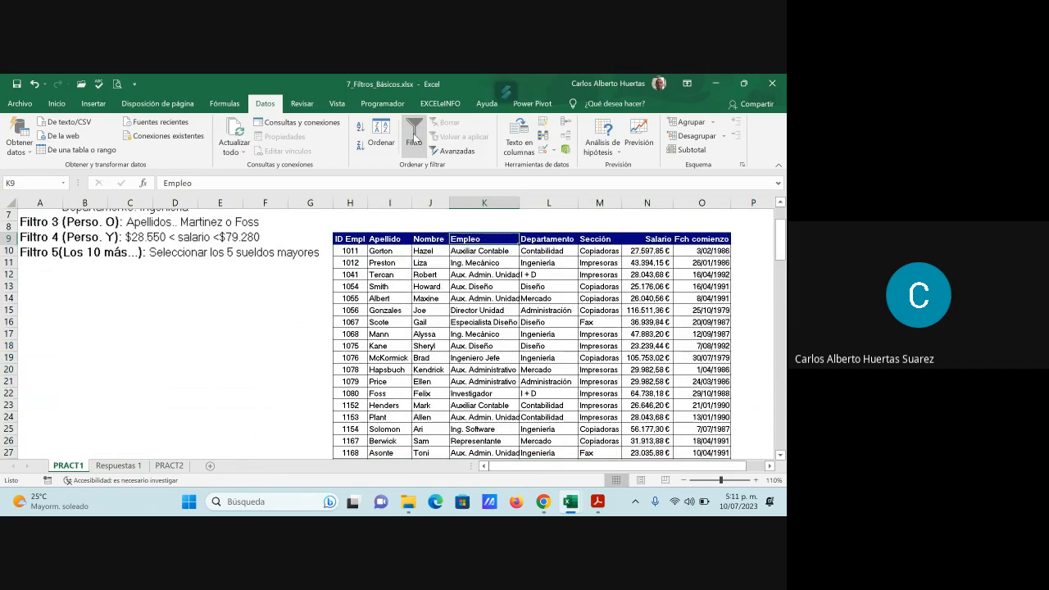
click(414, 139)
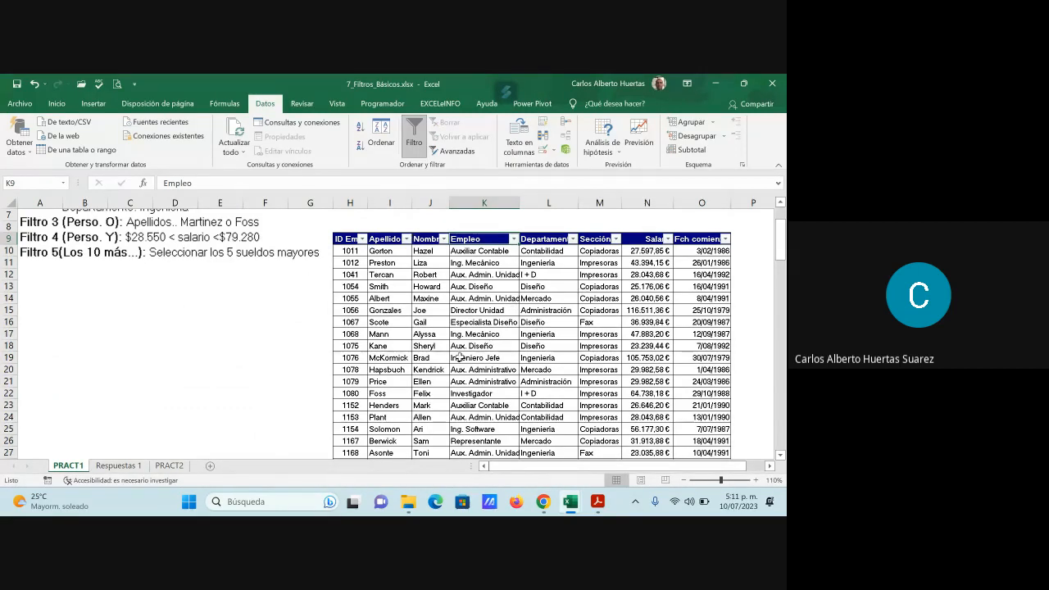
- Apply a Diez mejores filter to the Salario column with superiores, 10 and Elementos, and review the filtered salaries
click(668, 239)
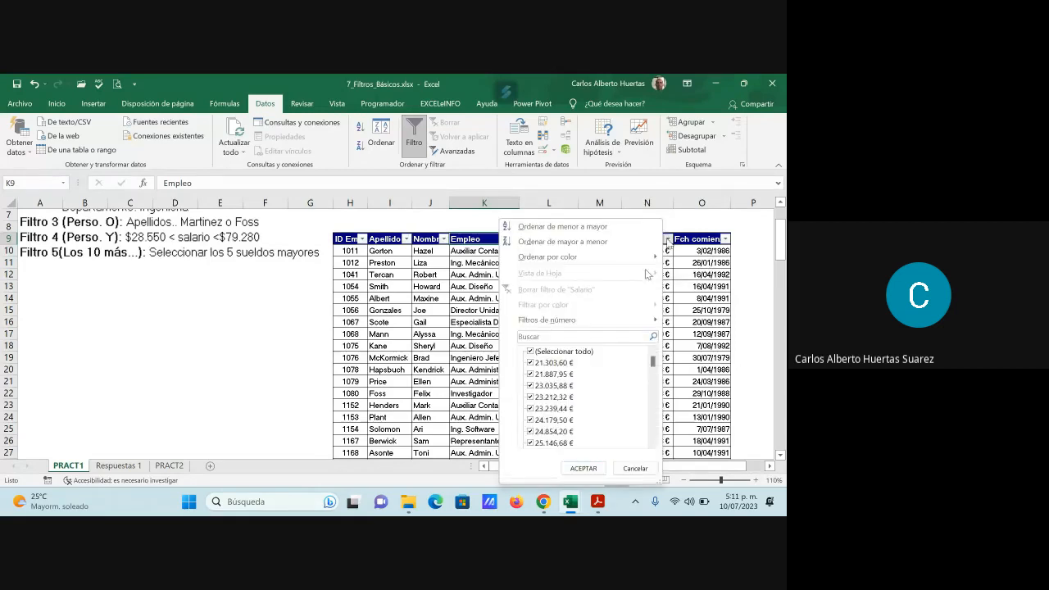
mouse_move(591, 321)
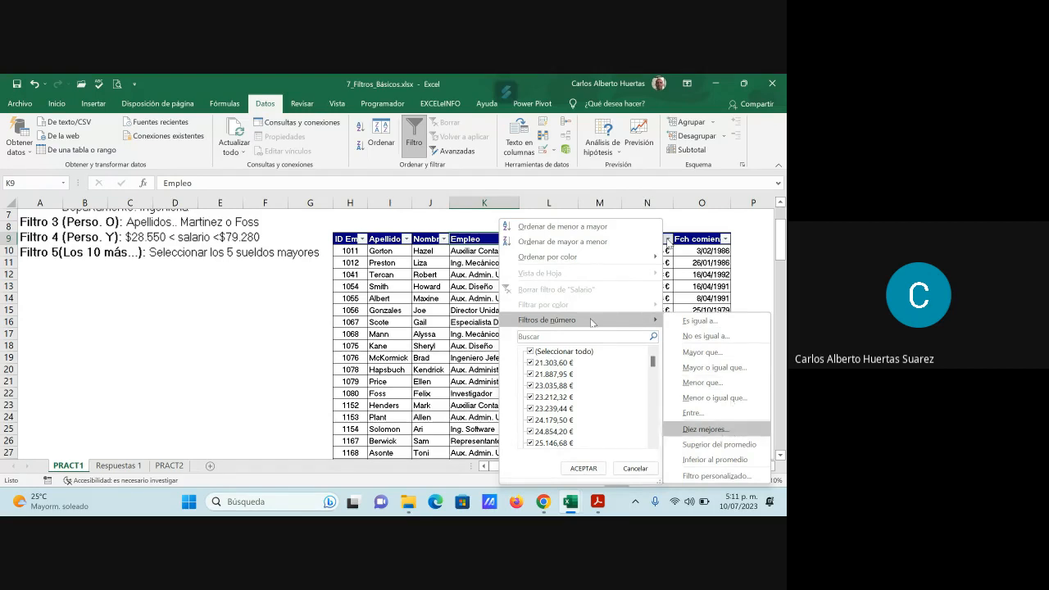
click(724, 431)
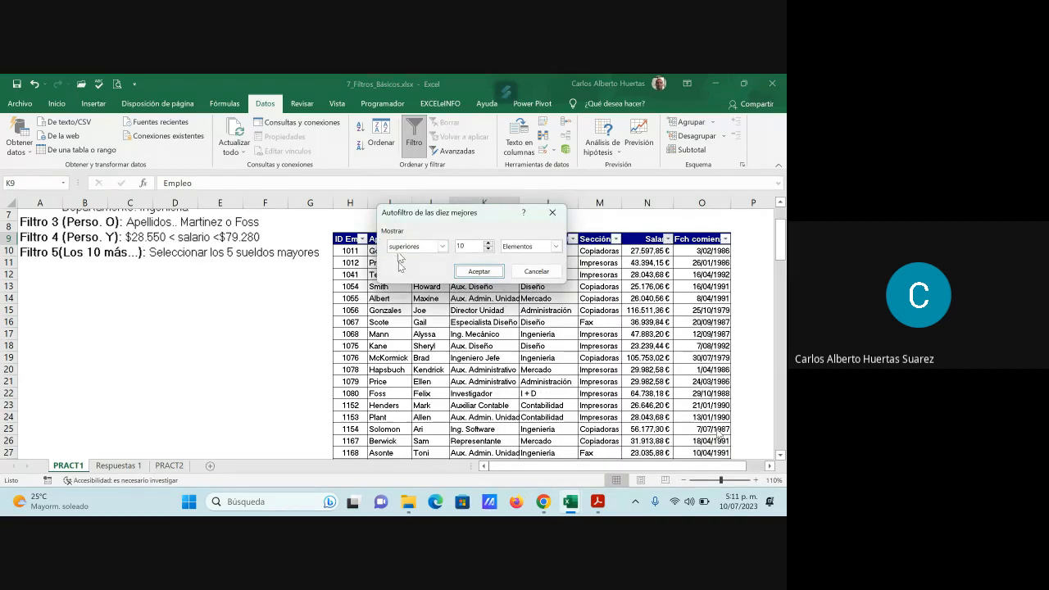
click(443, 247)
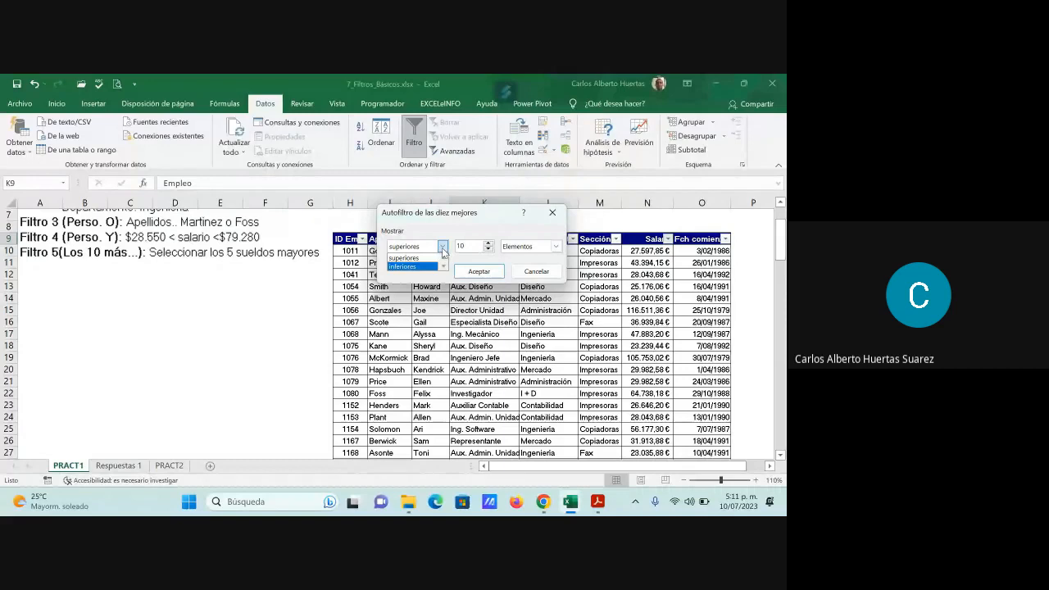
click(421, 259)
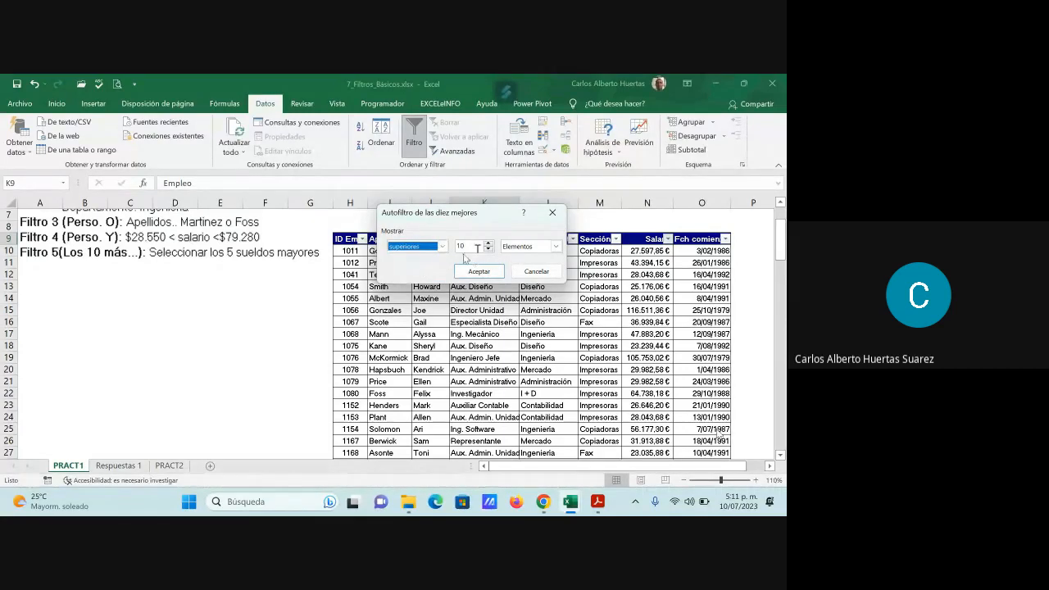
click(480, 271)
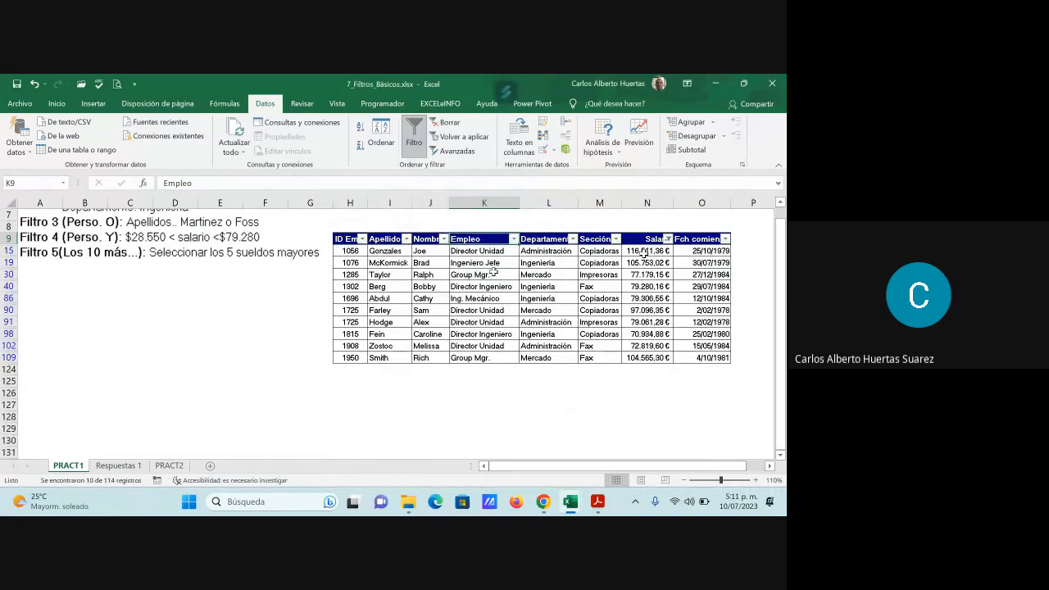
drag(644, 251, 643, 358)
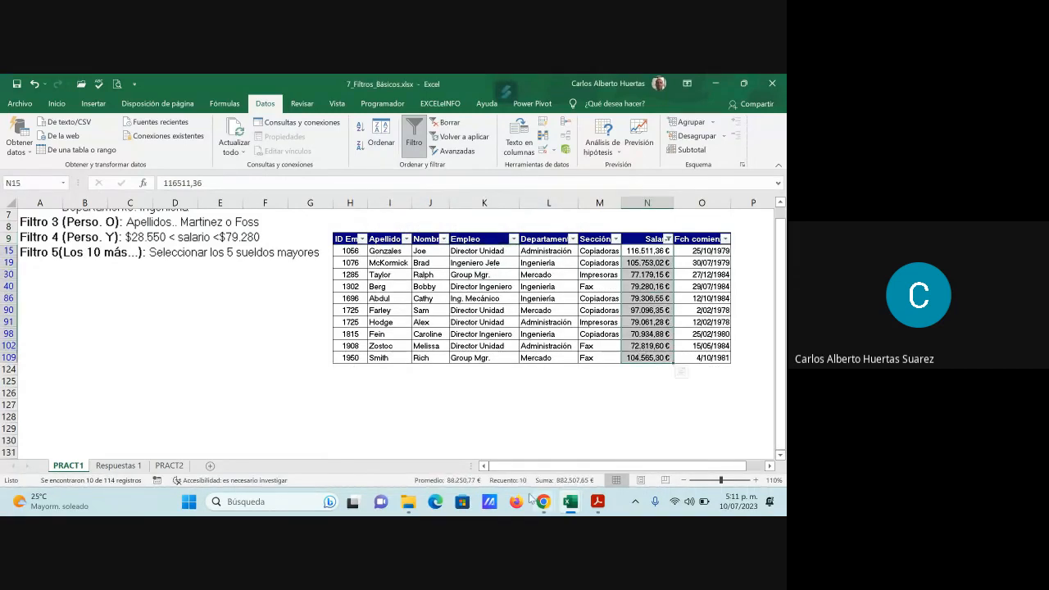
click(657, 394)
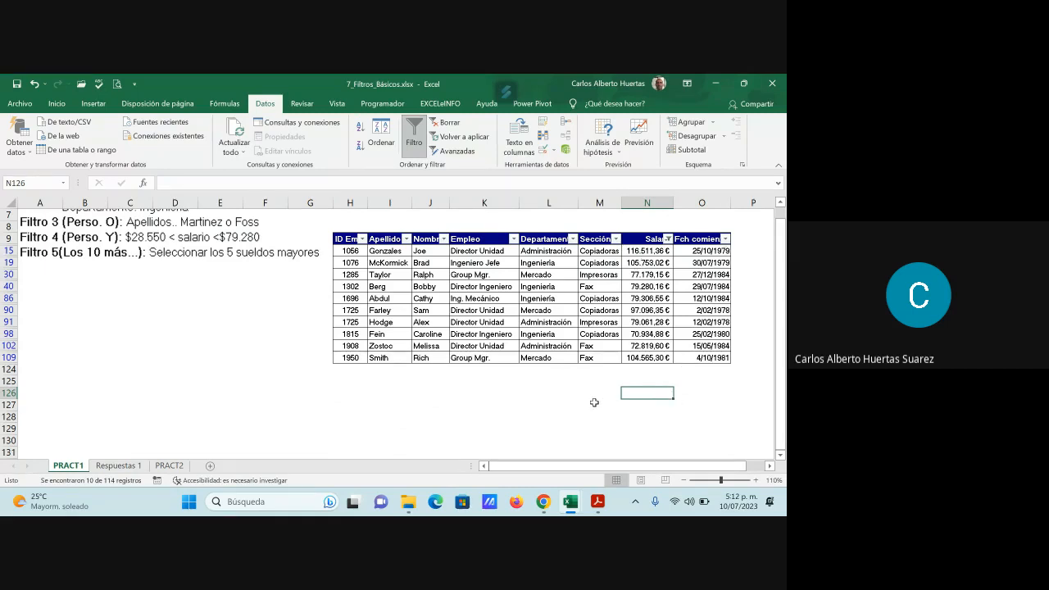
drag(345, 239, 698, 359)
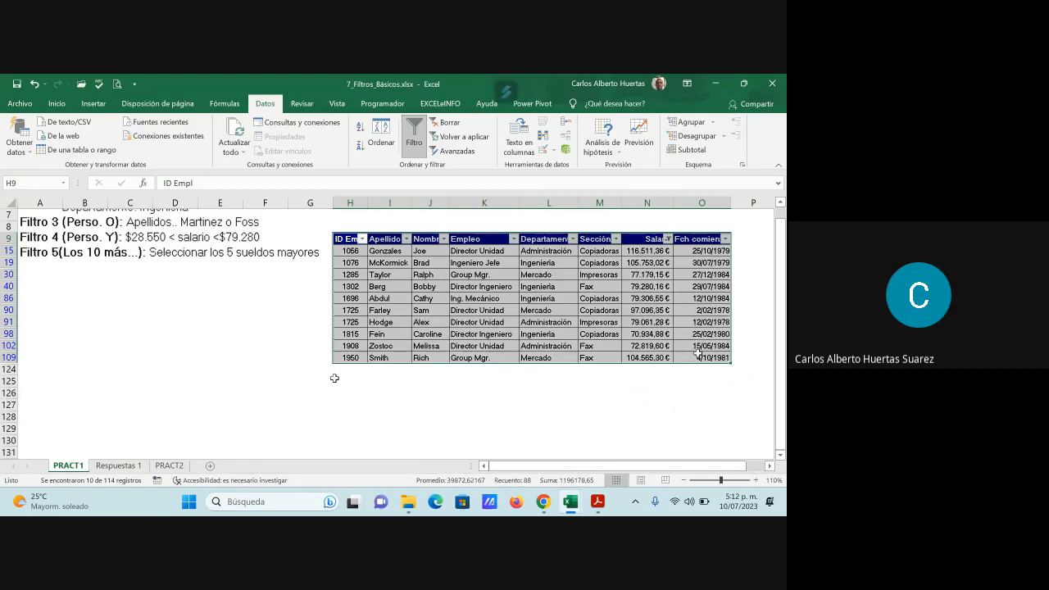
click(650, 347)
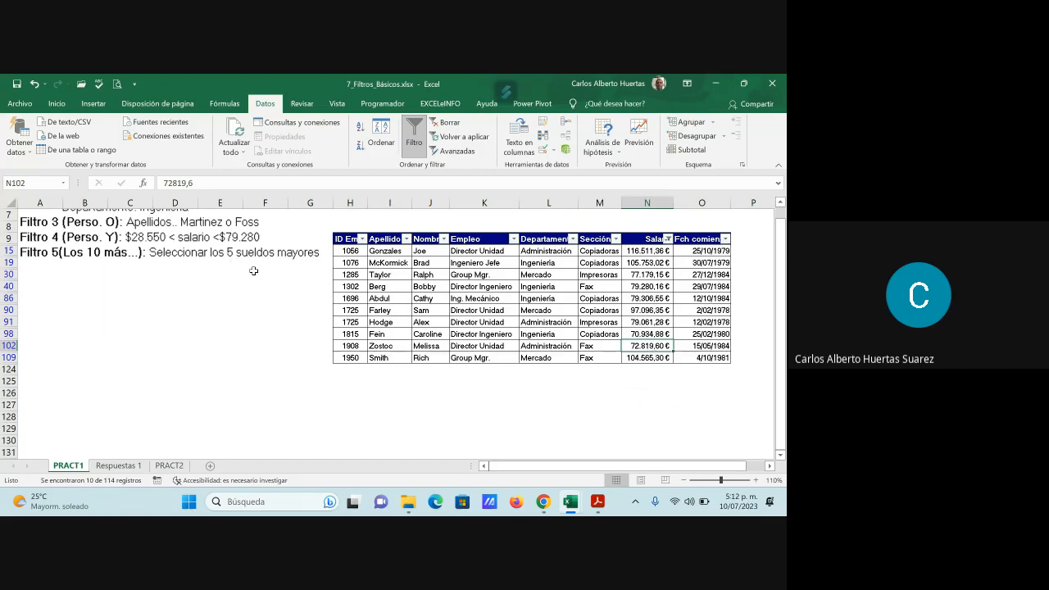
- Set the Salario column's Diez mejores filter to the 5 superiores Elementos and apply it
click(668, 238)
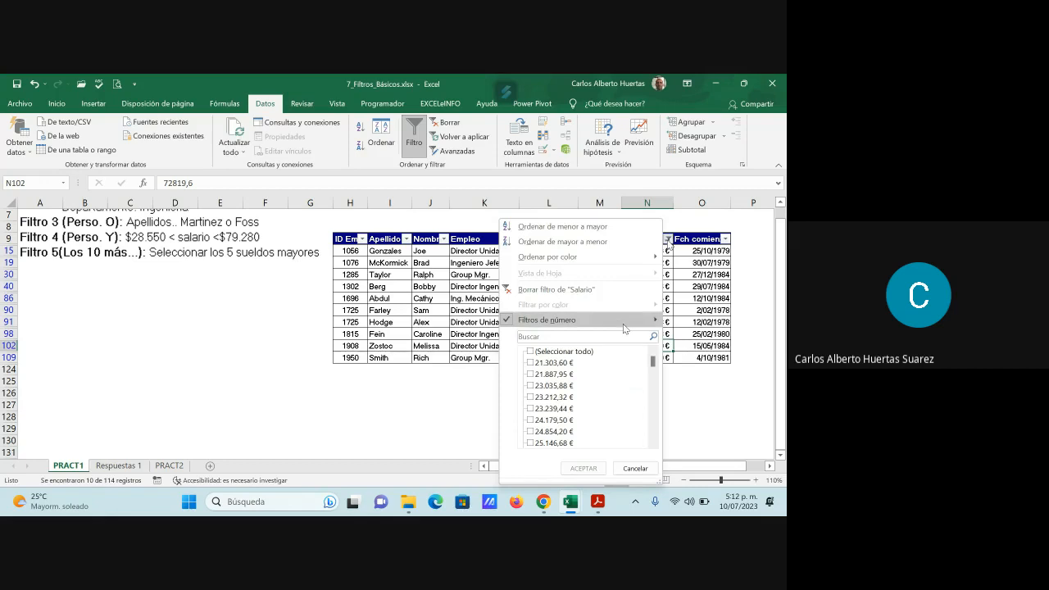
mouse_move(623, 323)
click(714, 434)
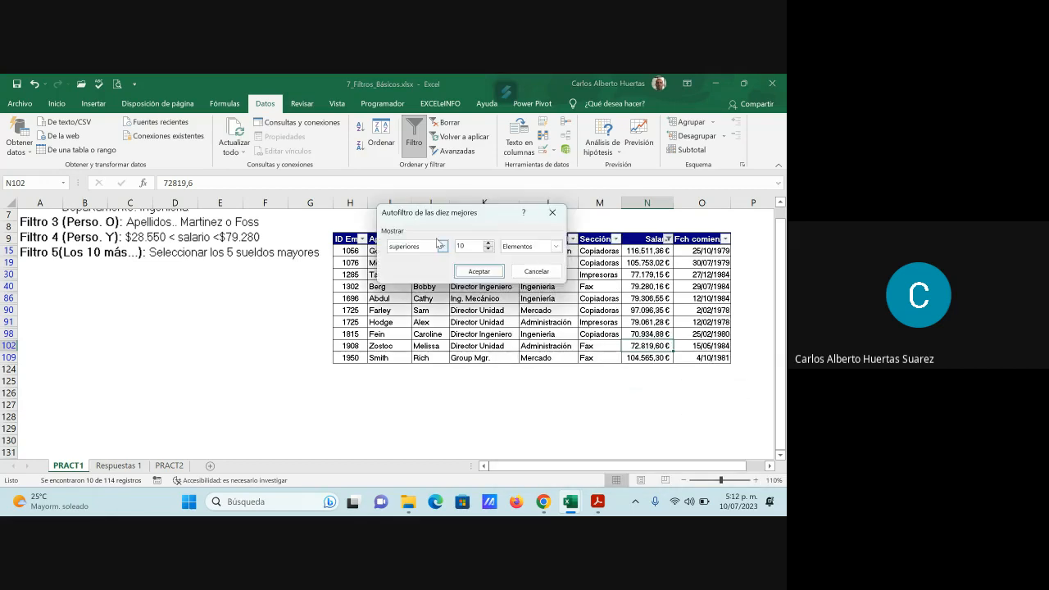
click(489, 251)
click(489, 251)
click(489, 251)
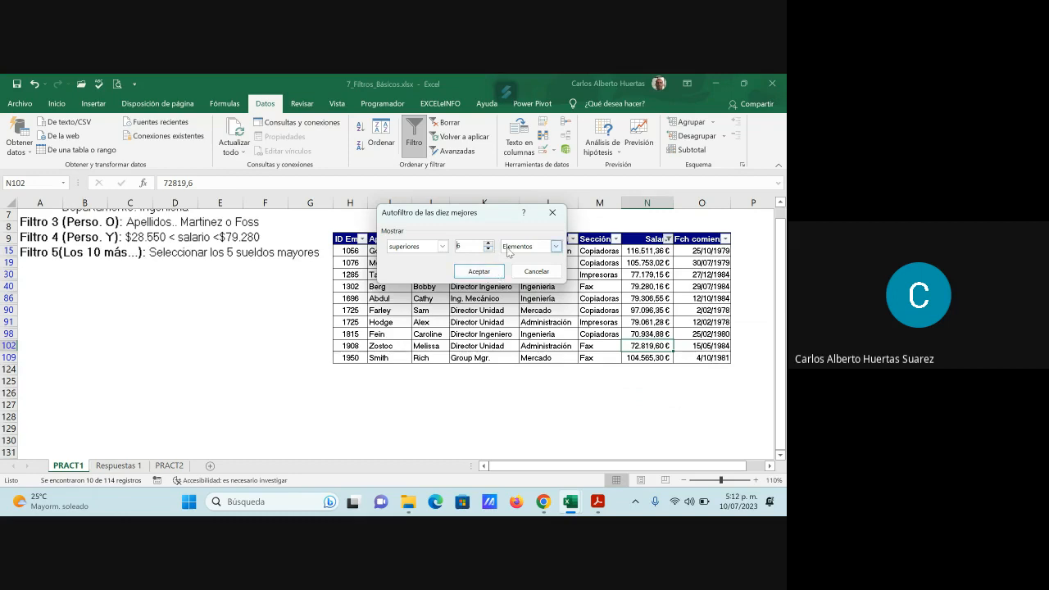
click(490, 250)
click(489, 250)
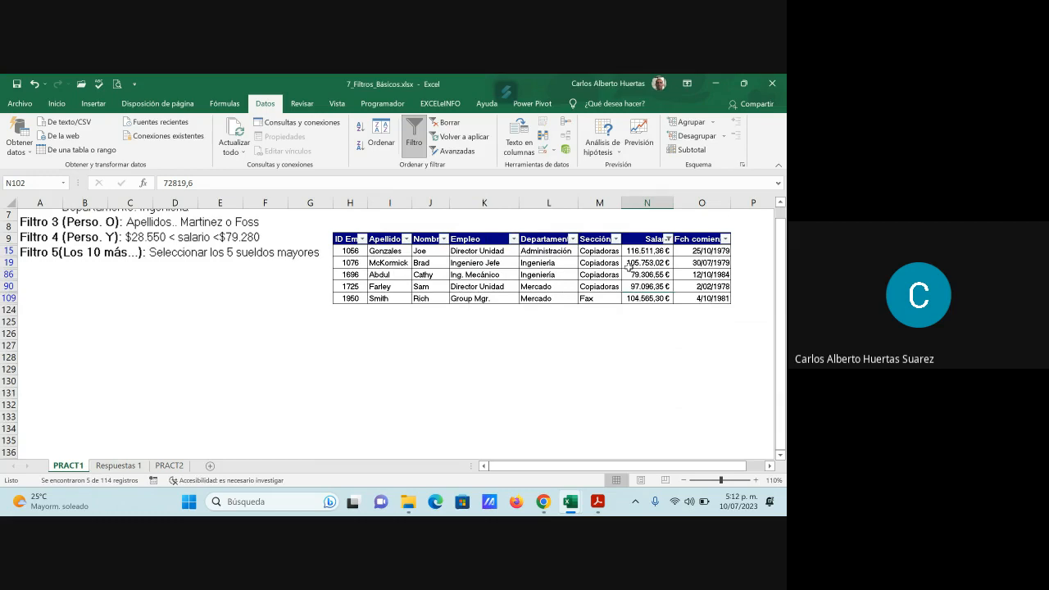
- Copy the filtered top-salary rows with their header and paste them at cell B36 on Respuestas 1
drag(339, 239, 708, 298)
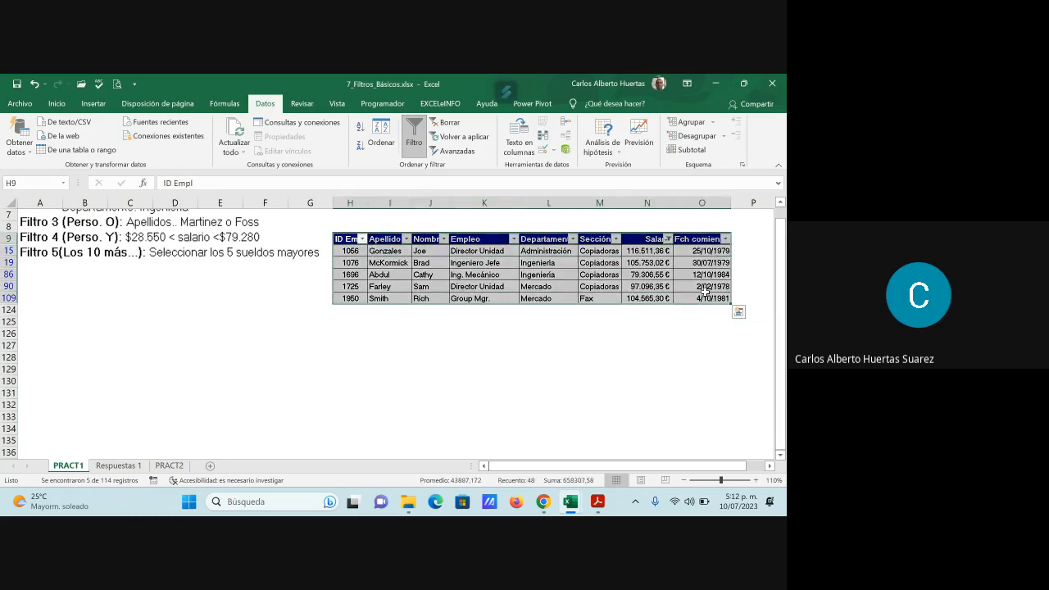
key(ctrl+c)
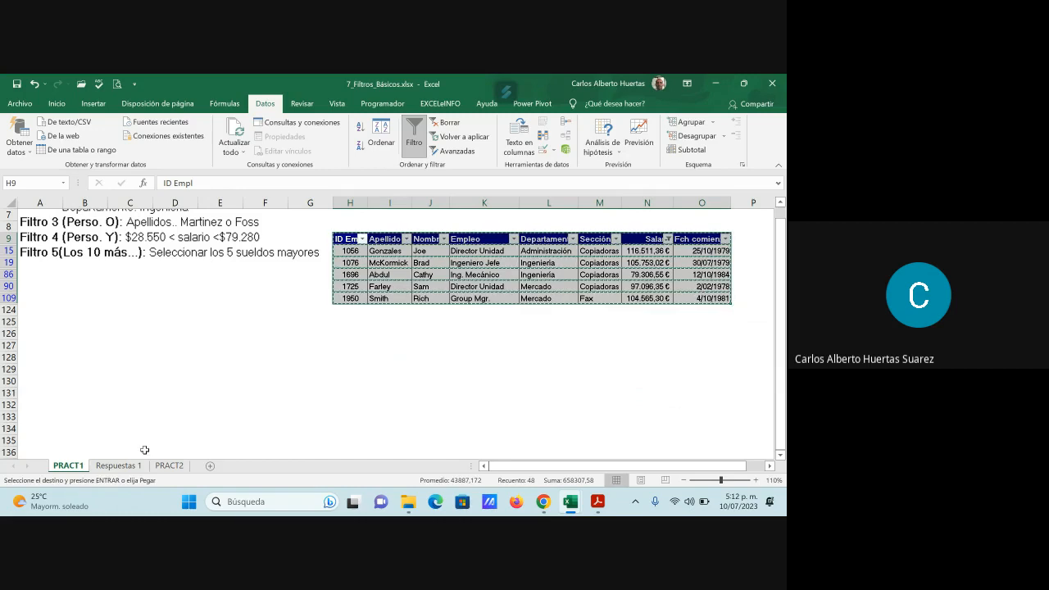
key(ctrl+Page_Down)
click(94, 346)
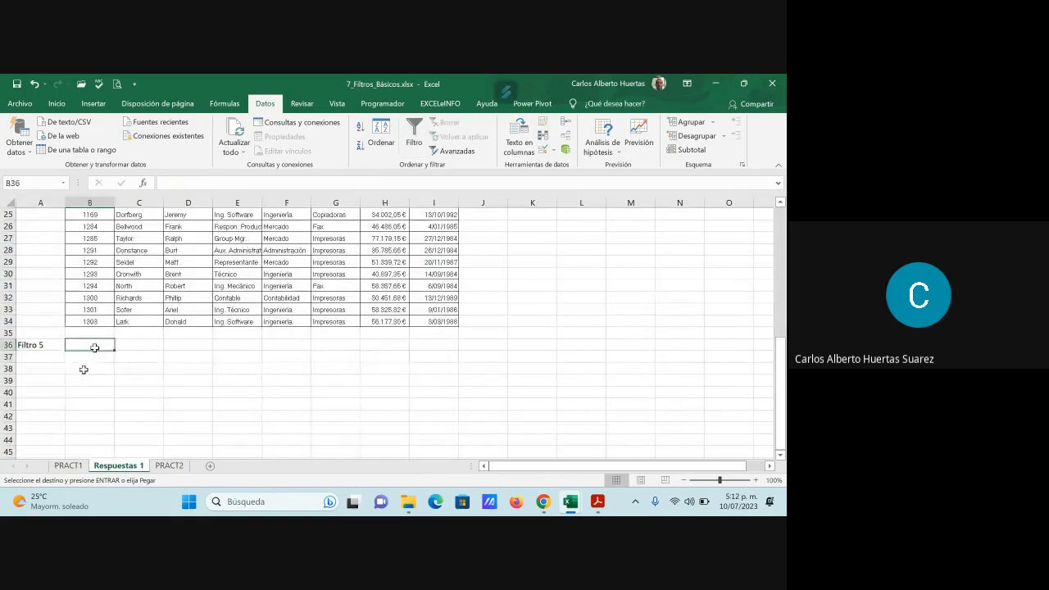
key(ctrl+v)
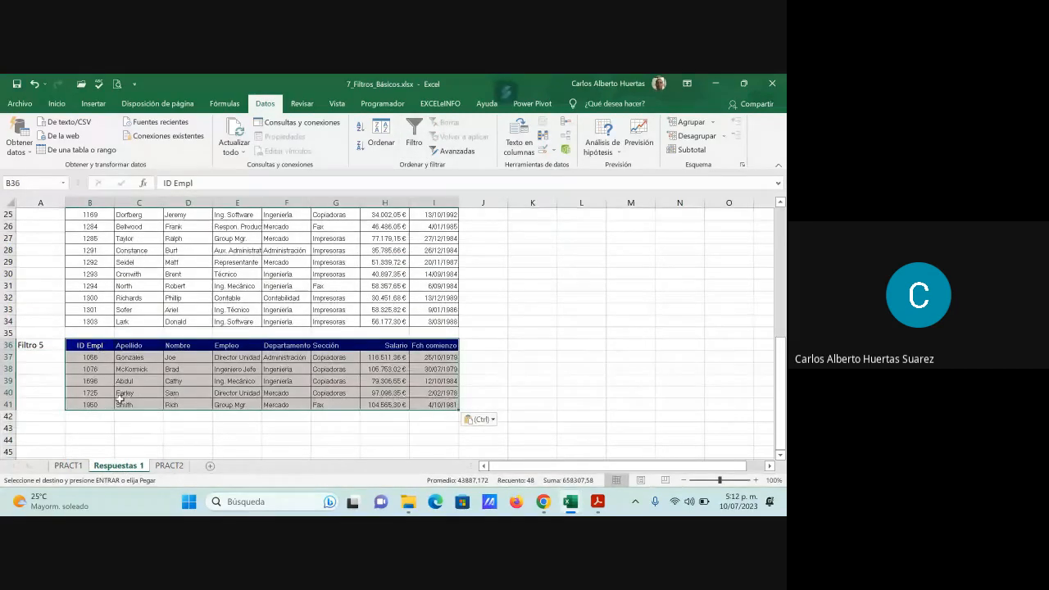
click(246, 382)
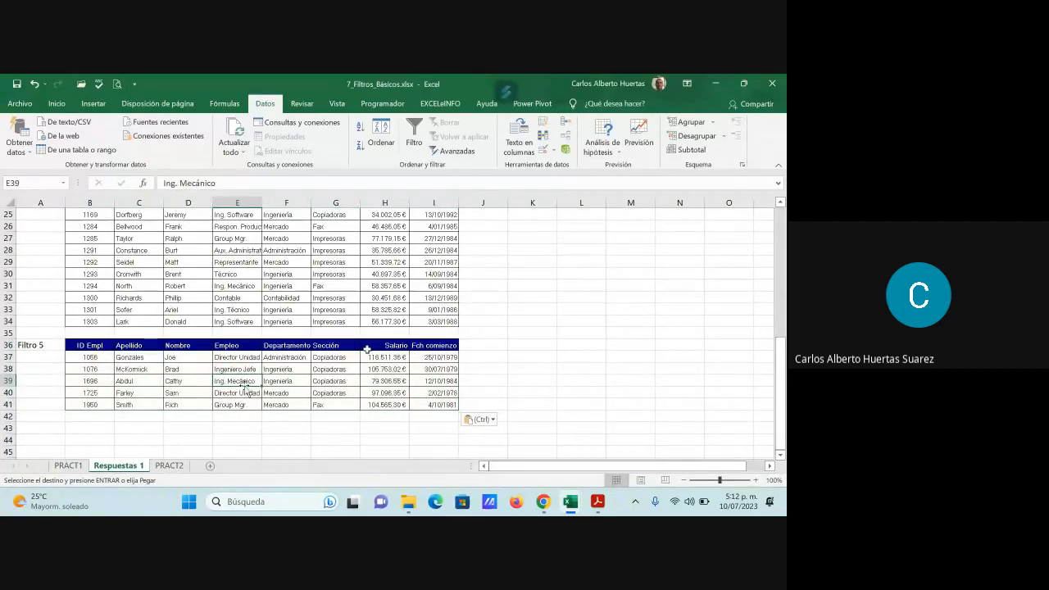
click(541, 346)
scroll(508, 291, down, 1)
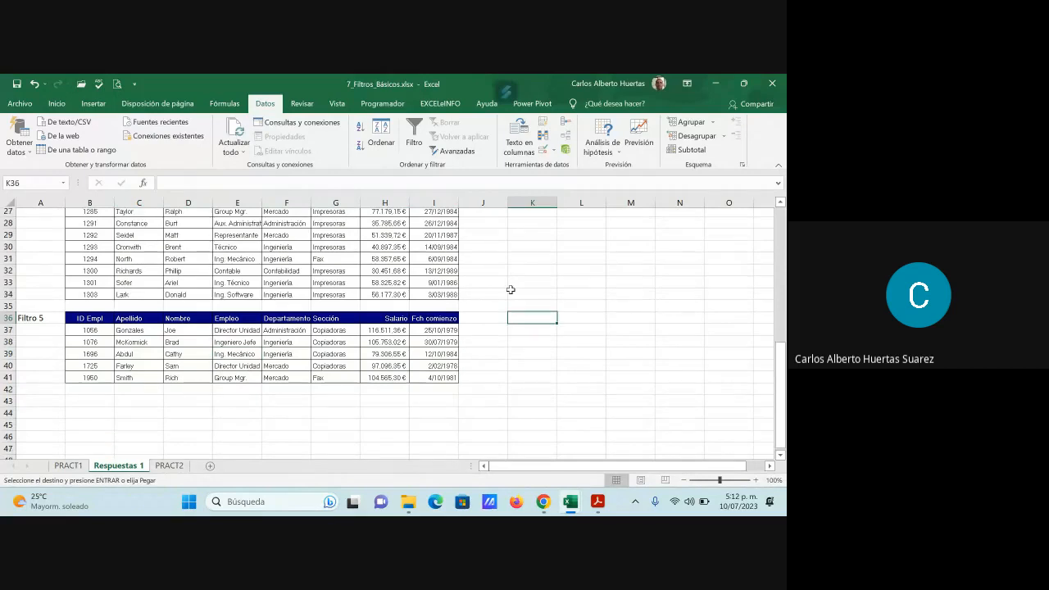
scroll(508, 295, up, 1)
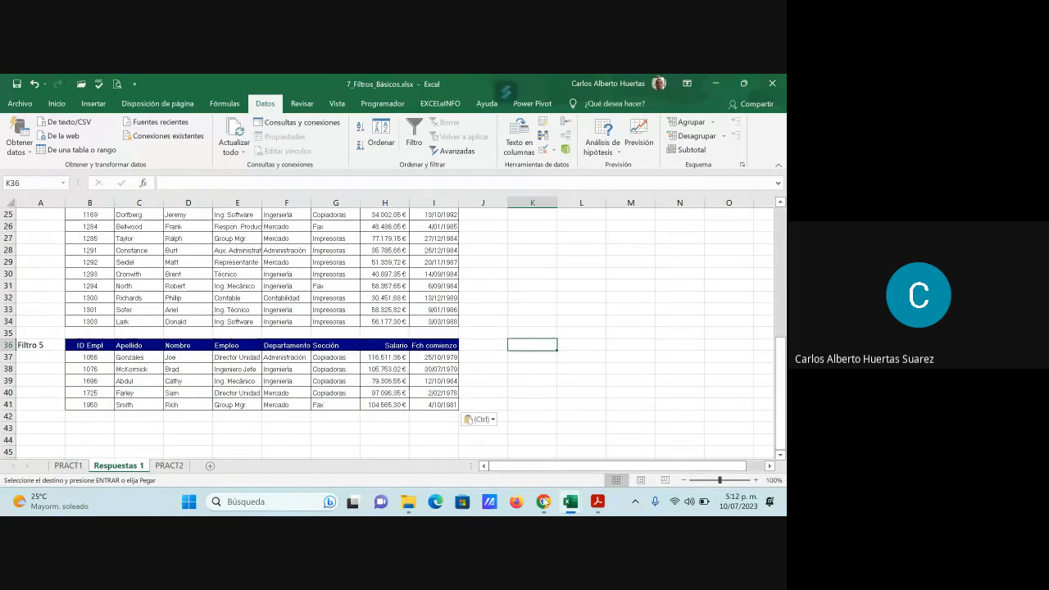
- Switch to the Google Meet call in Chrome, check its participant list and close the list
mouse_move(544, 502)
click(478, 445)
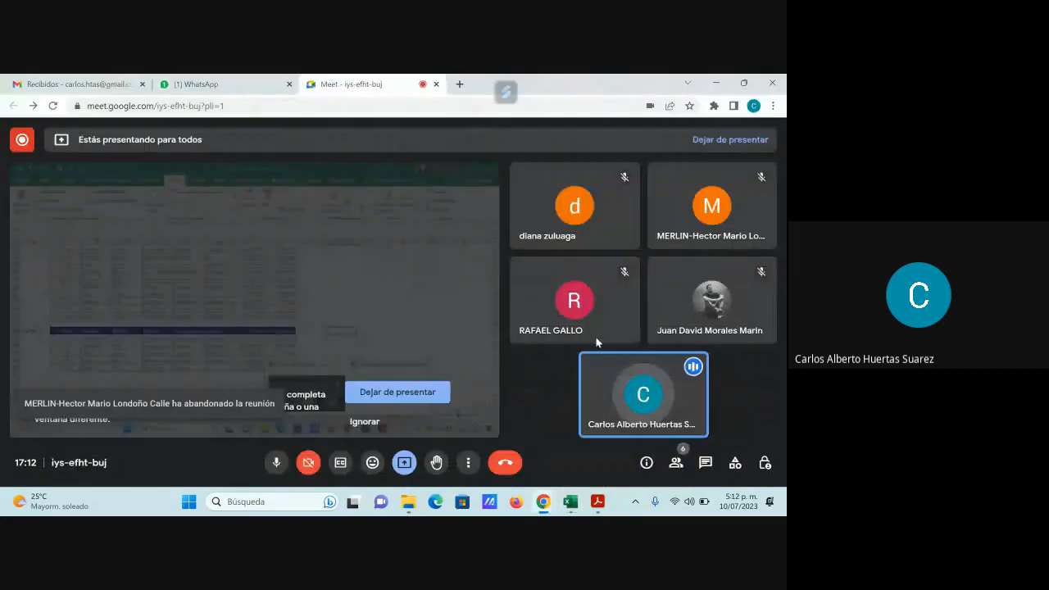
click(676, 464)
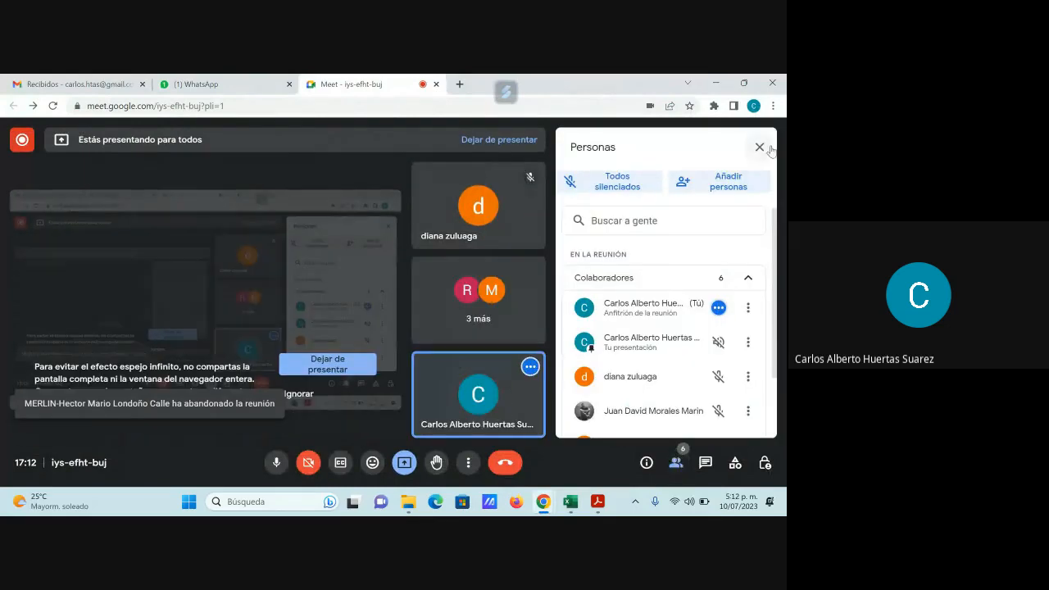
click(761, 147)
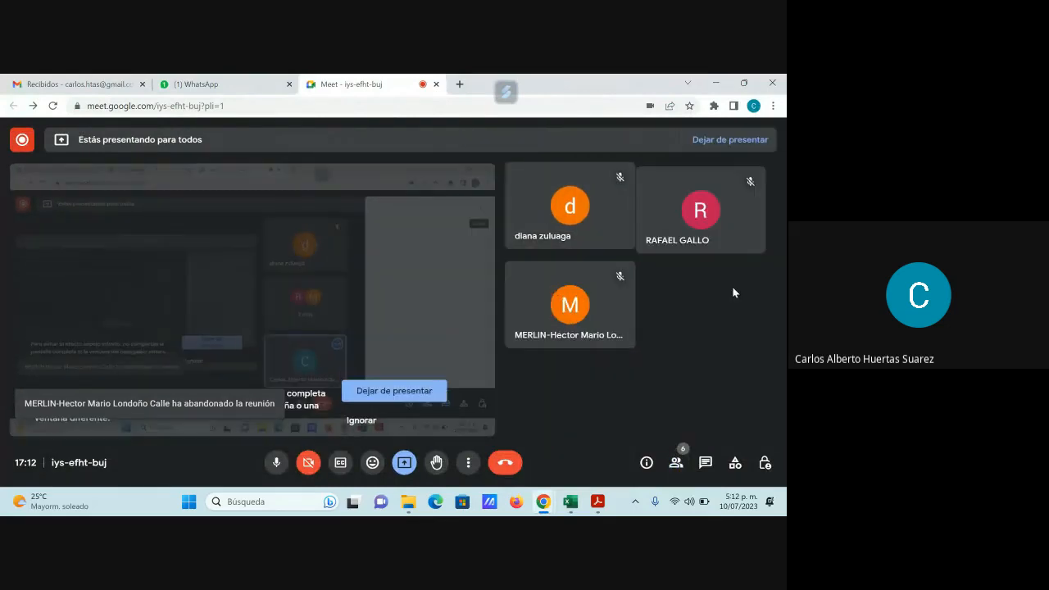
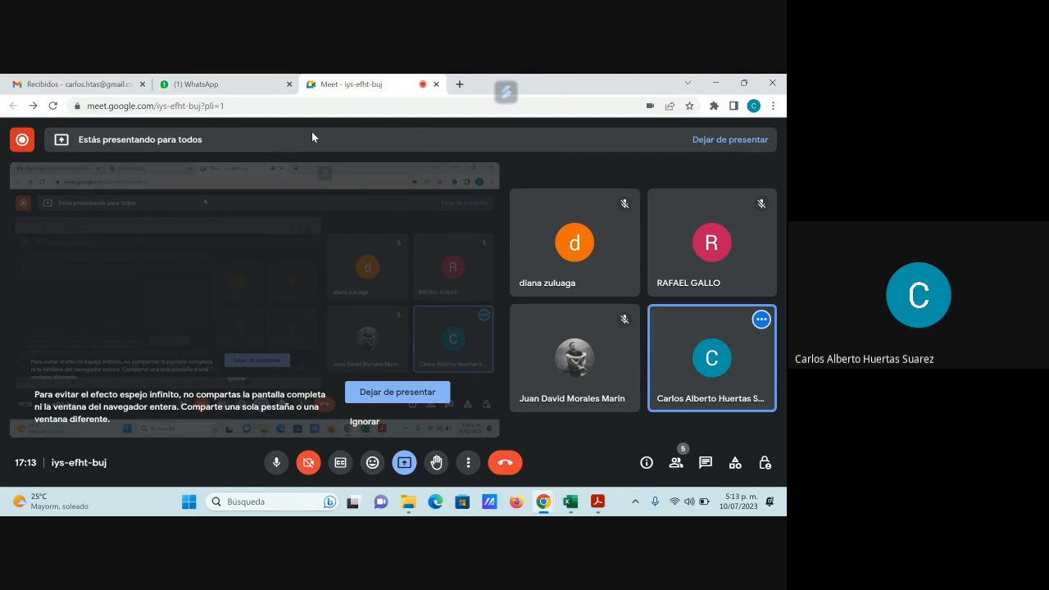
- Switch back to the Excel workbook and turn off the filter on the PRACT1 employee table
click(715, 82)
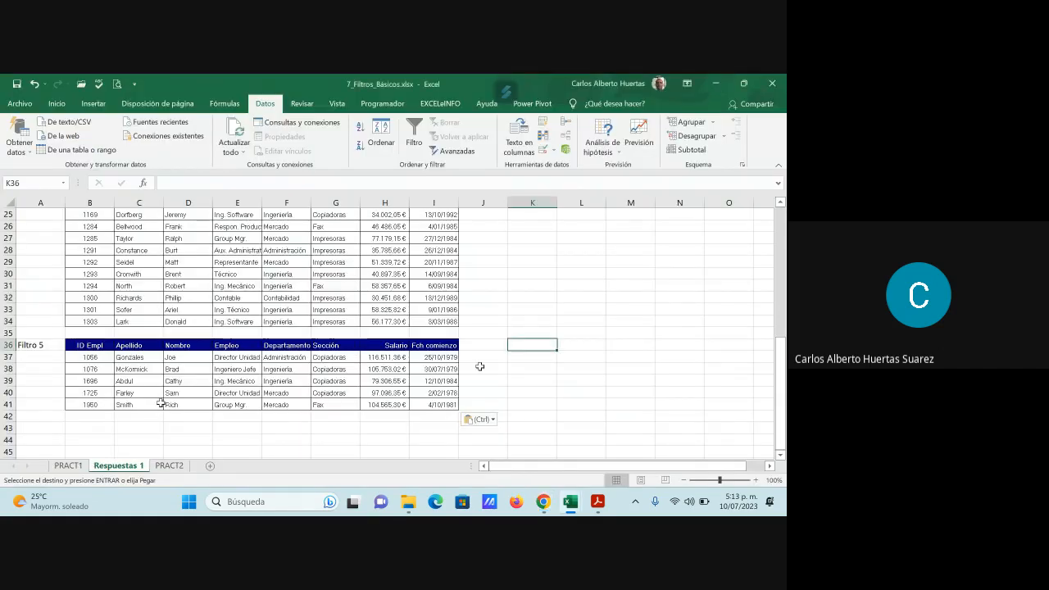
scroll(214, 404, up, 3)
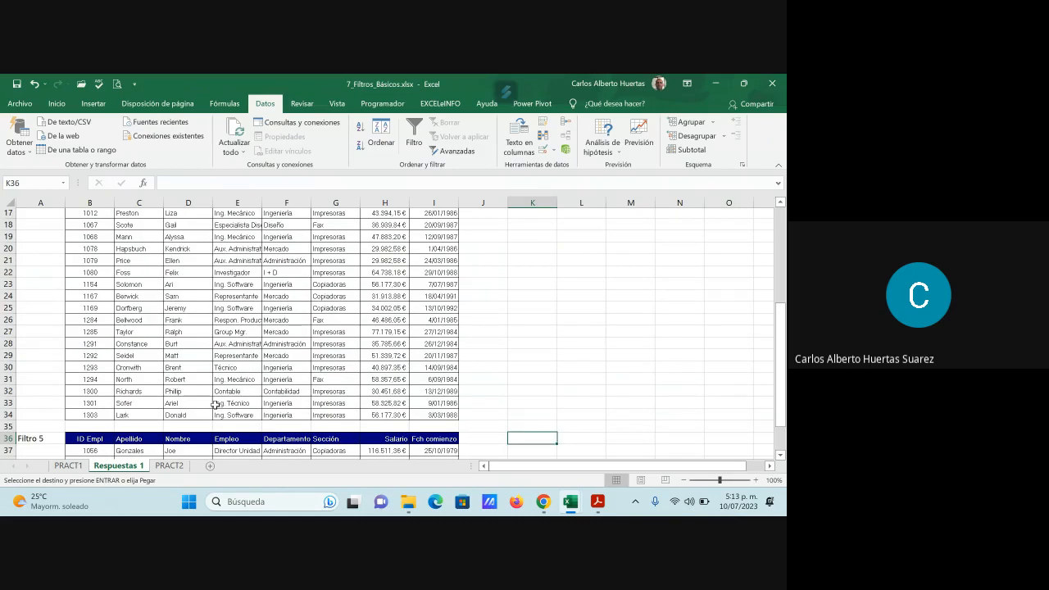
scroll(214, 408, down, 1)
scroll(213, 412, down, 5)
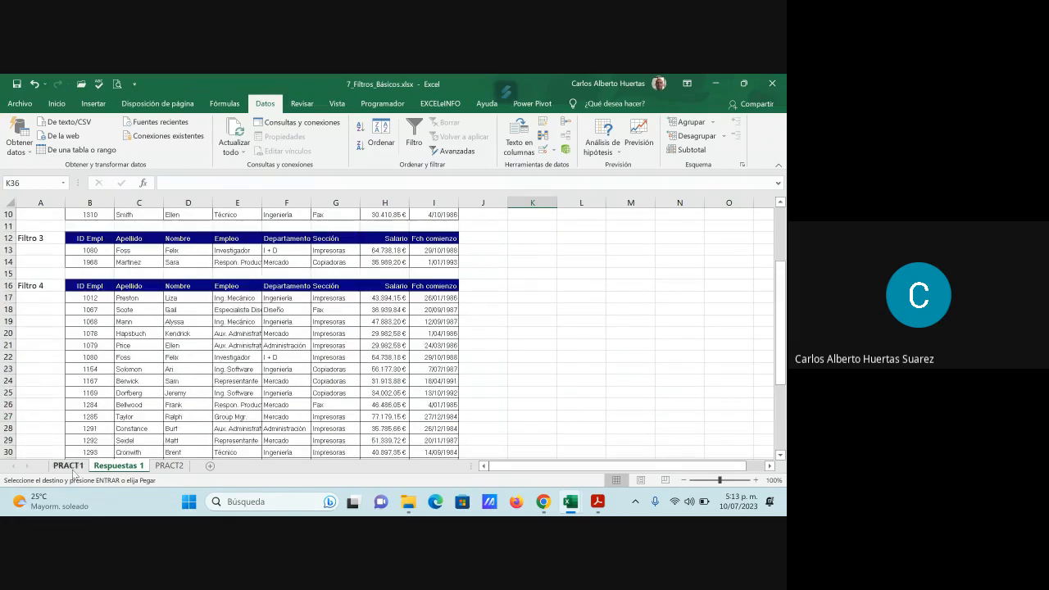
click(68, 466)
scroll(131, 367, up, 2)
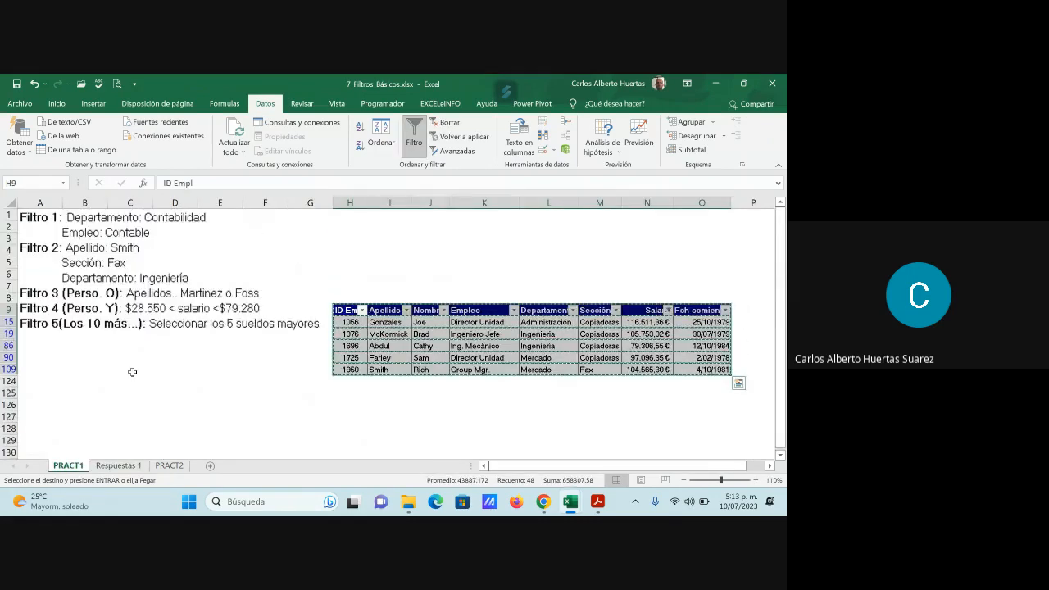
click(487, 357)
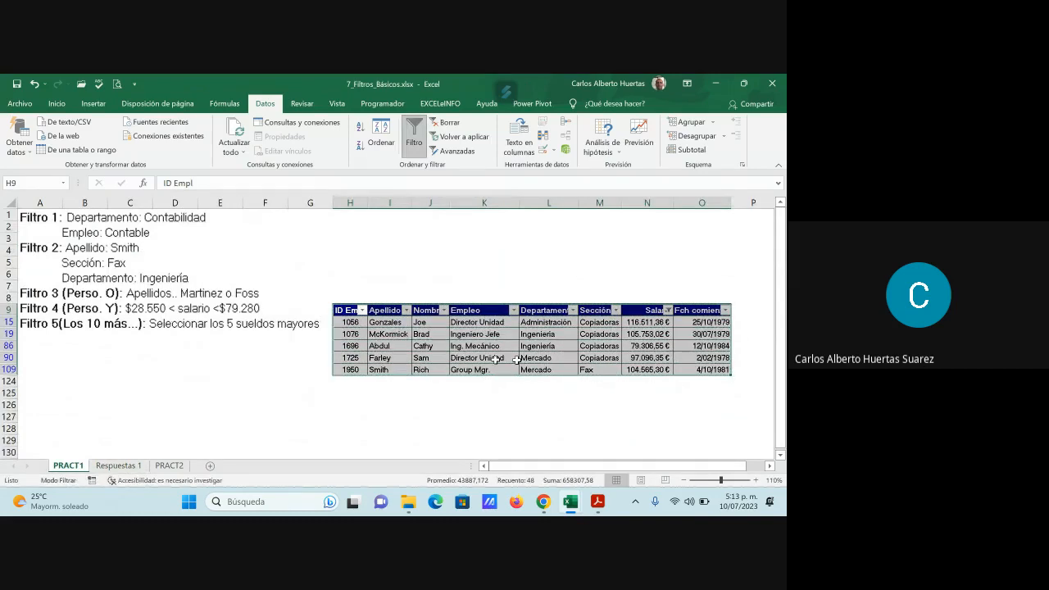
click(414, 143)
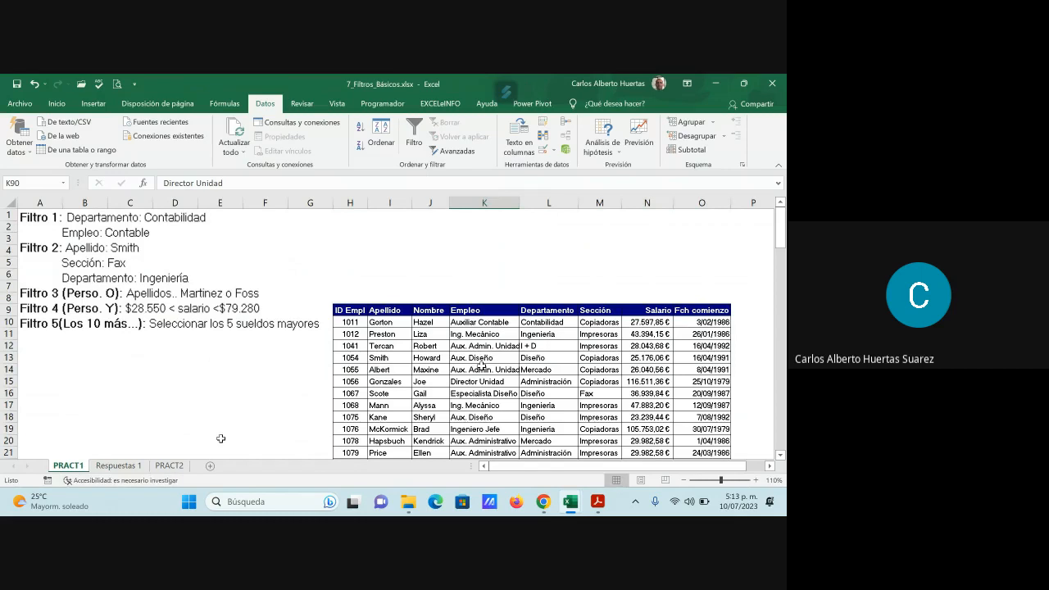
- Examine the PRACT2 sales table down to its last row, along with its list of filter exercises
click(170, 466)
scroll(264, 428, down, 11)
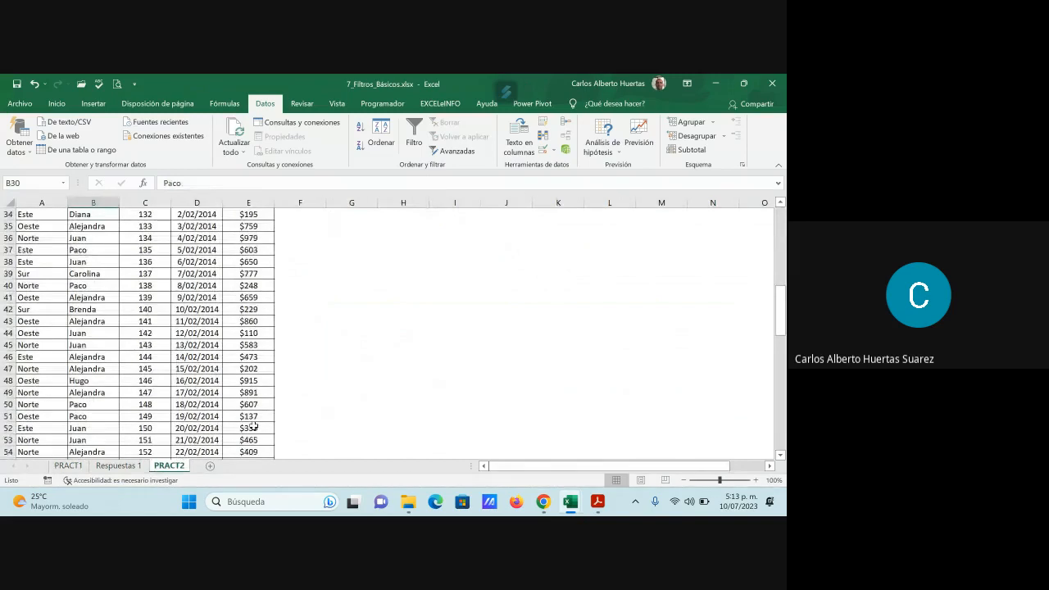
scroll(255, 427, up, 11)
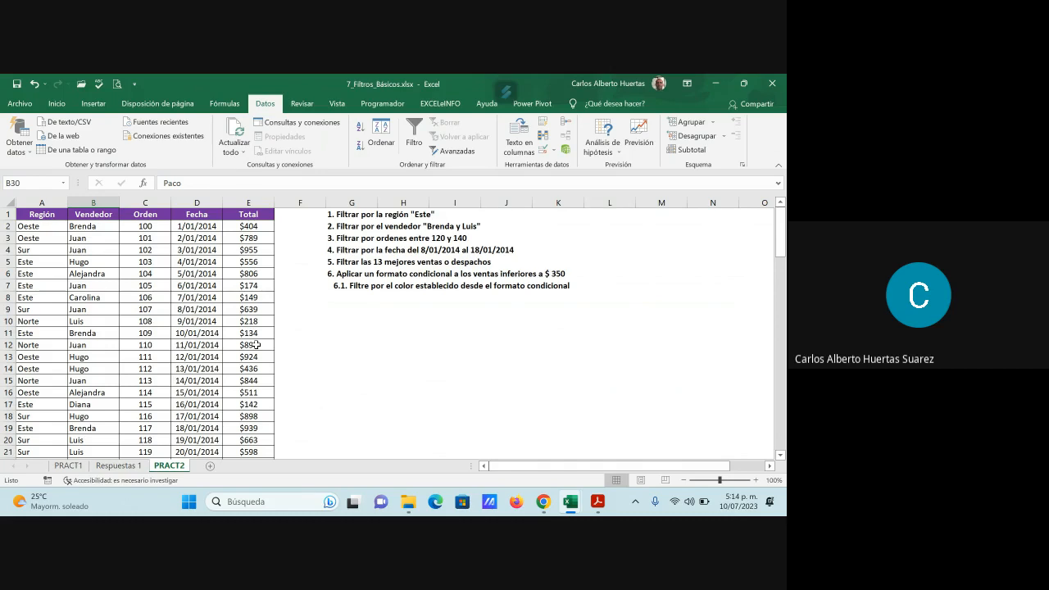
scroll(161, 336, down, 13)
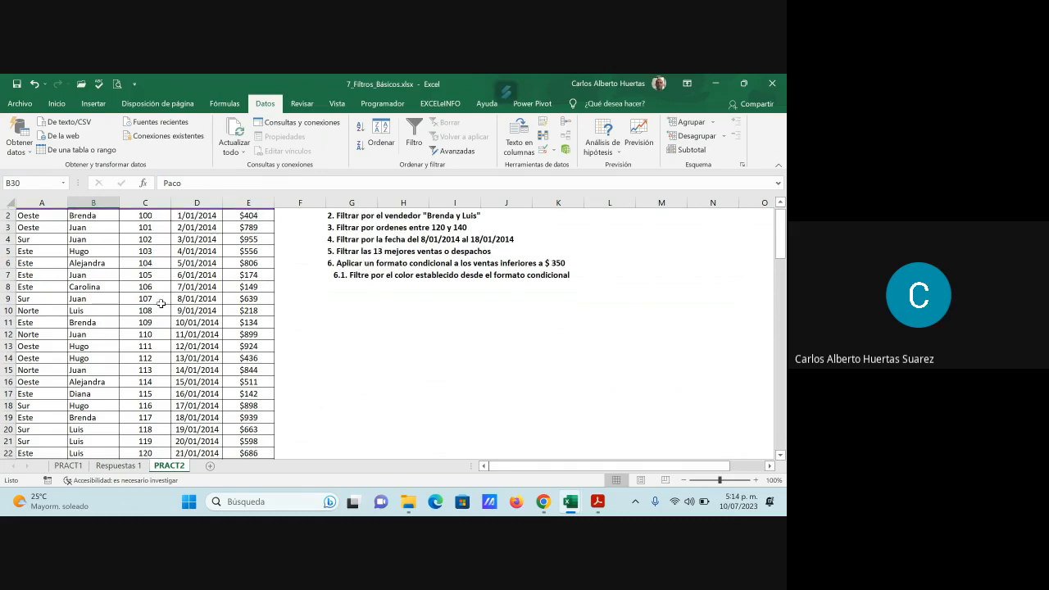
scroll(161, 336, down, 20)
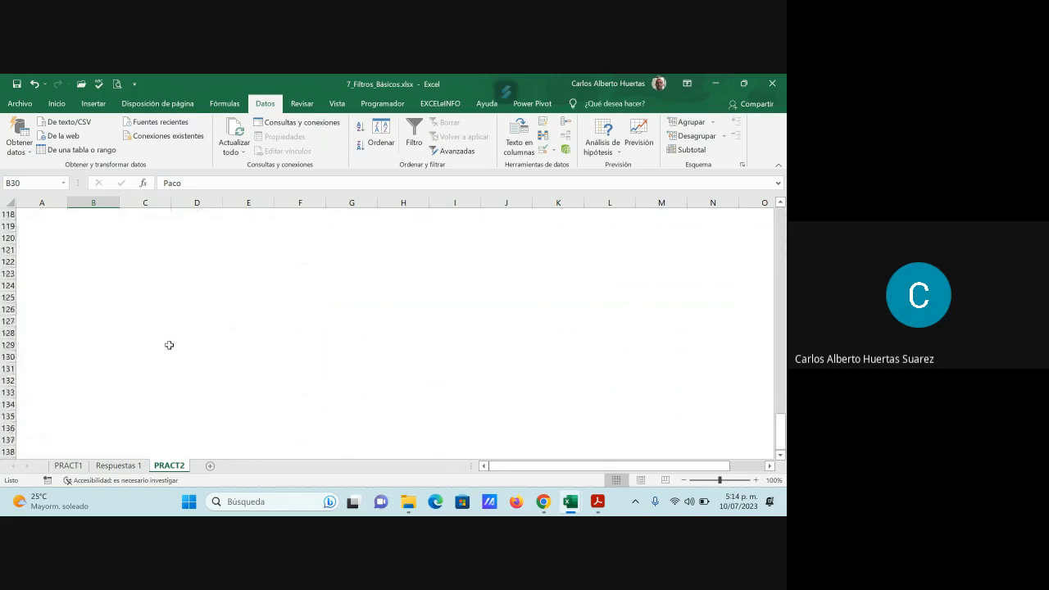
scroll(164, 340, up, 9)
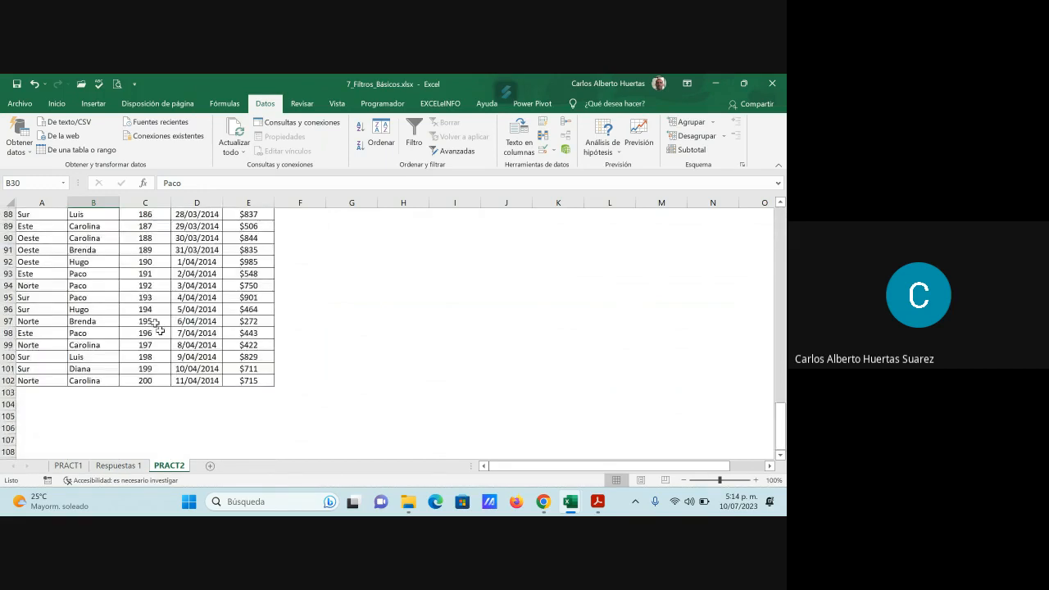
scroll(422, 373, up, 14)
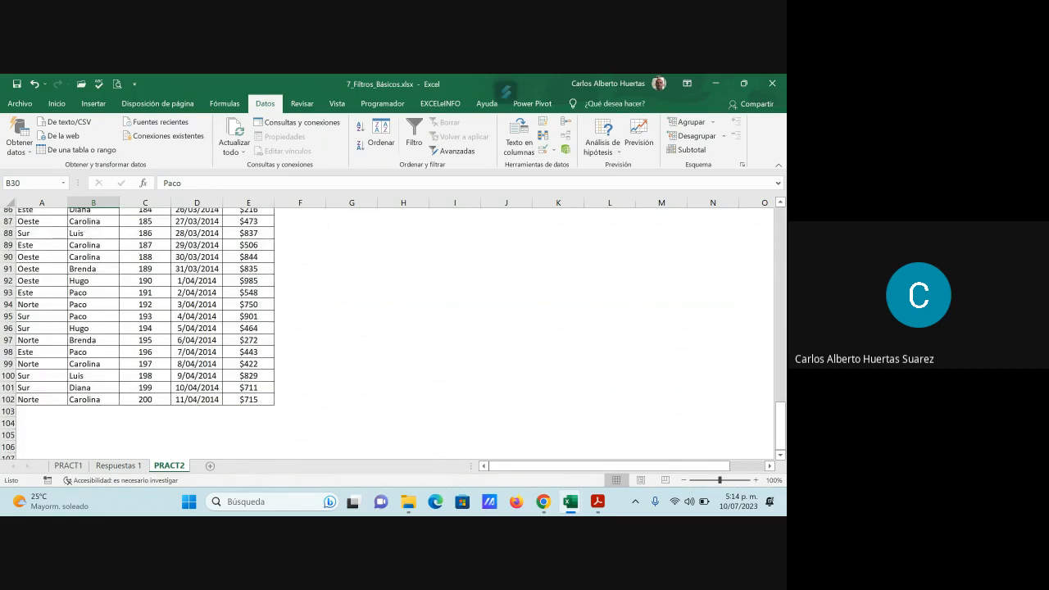
scroll(411, 380, up, 15)
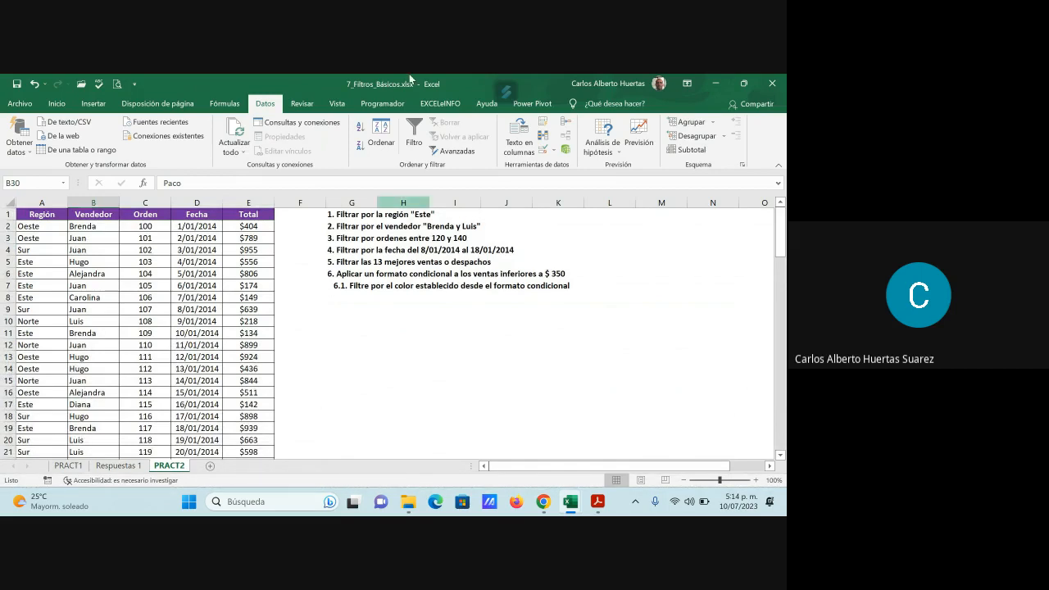
- Add a new sheet after PRACT2 and name it Respuestas 2
click(211, 466)
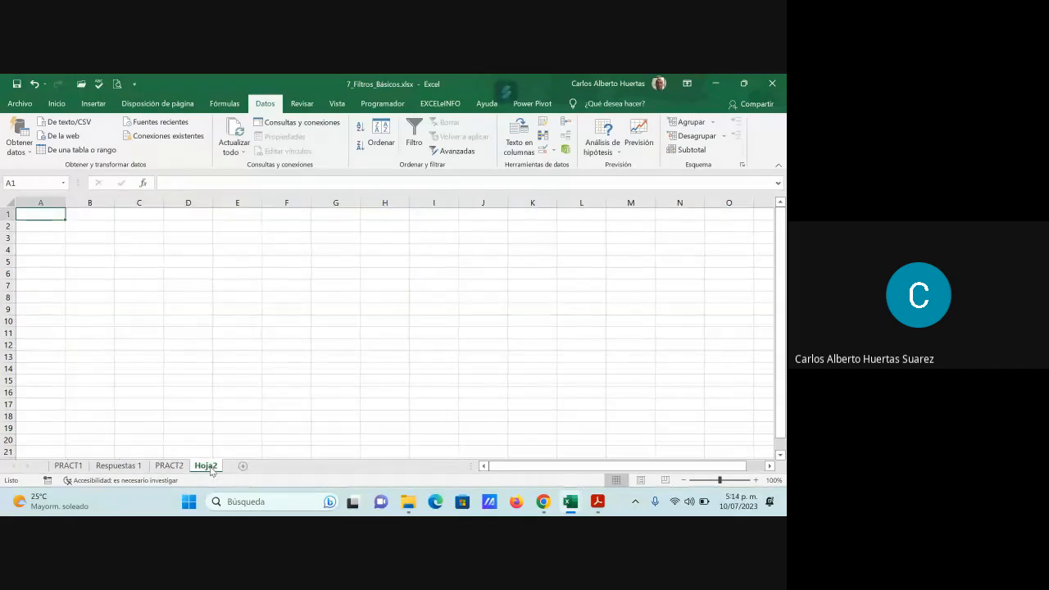
double_click(206, 466)
text(Re)
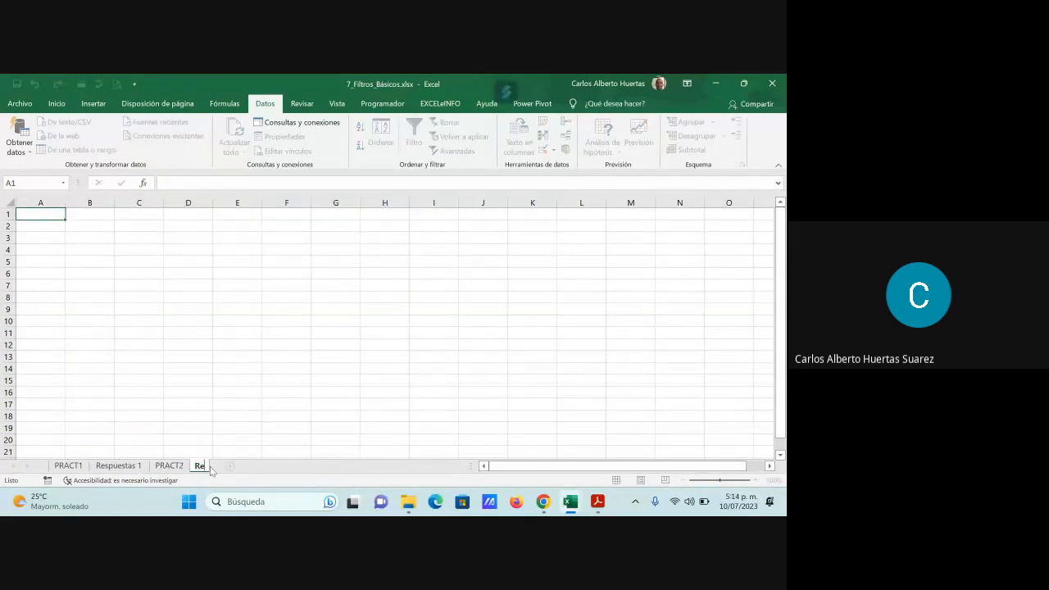
text(spuestas 2)
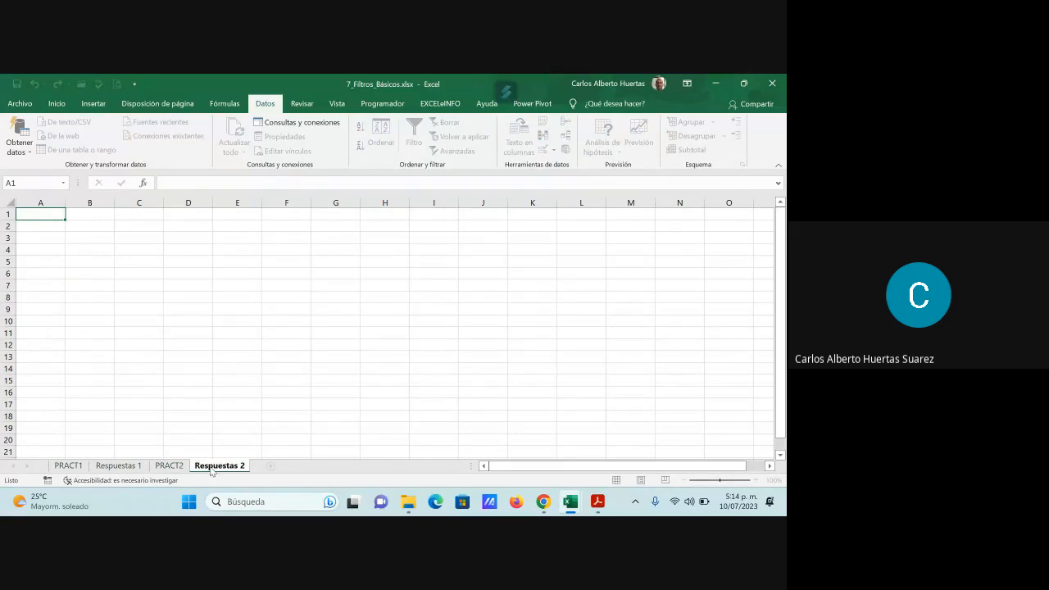
key(Return)
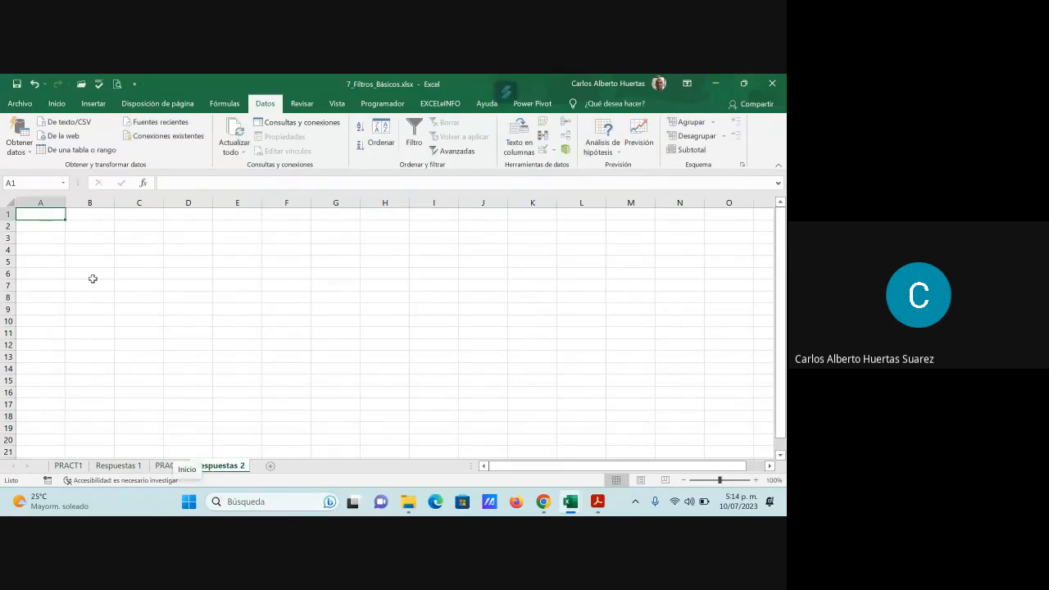
- Label cell A1 of Respuestas 2 as Pregunta 1 and select B1 as the answer cell
text(P)
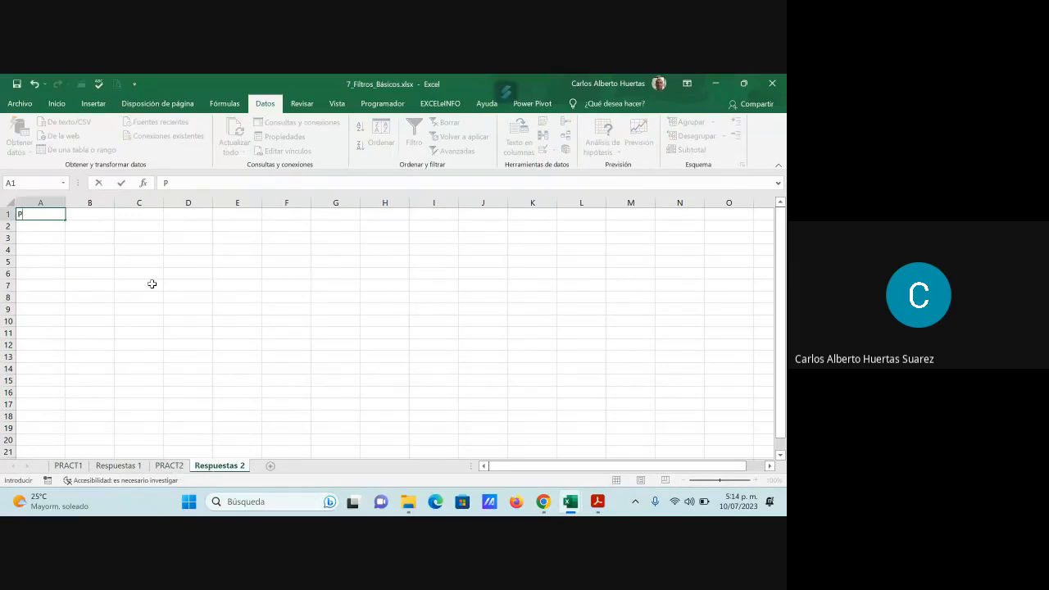
text(regunta 1)
key(Return)
click(93, 215)
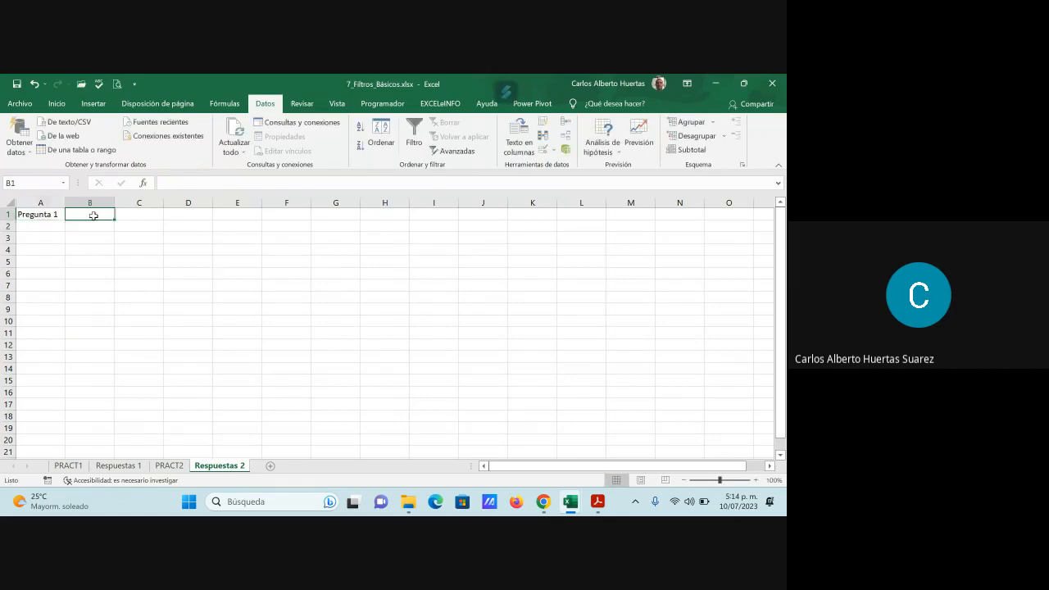
- Turn on filtering for the PRACT2 sales table and filter the Región column to show only Este
click(170, 466)
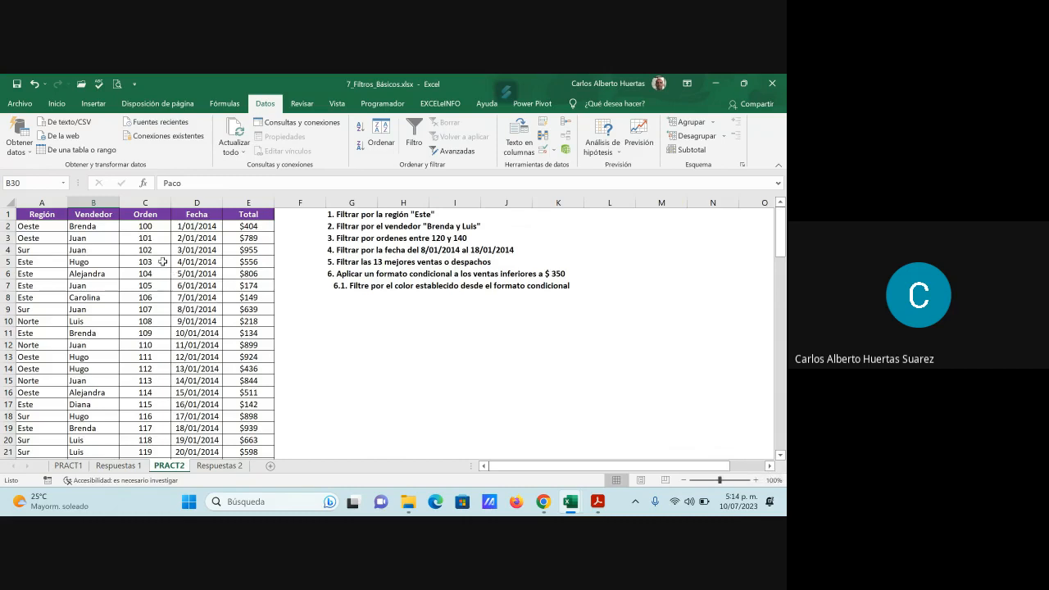
click(92, 215)
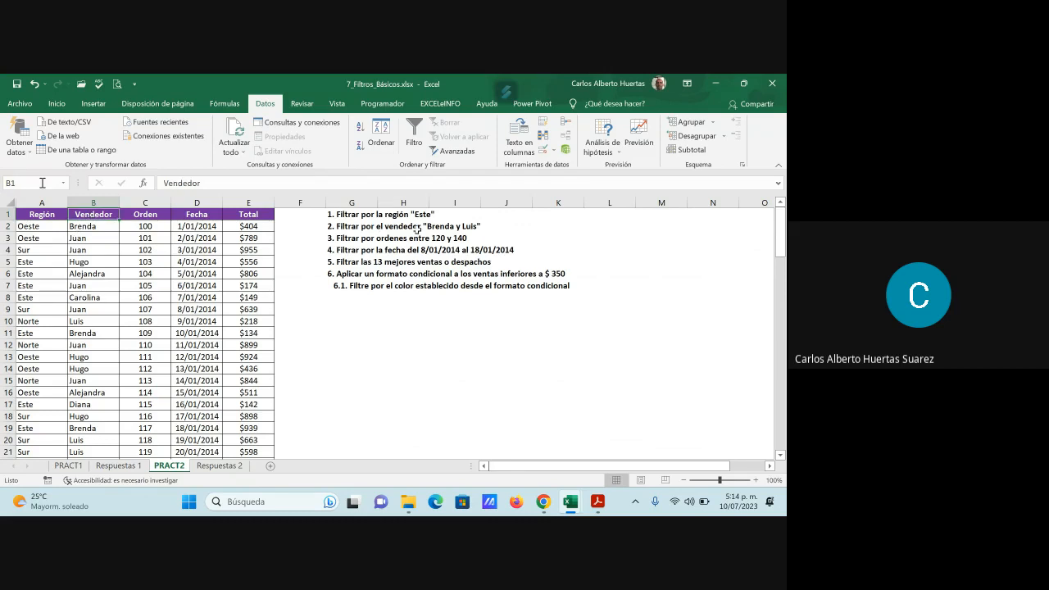
click(415, 145)
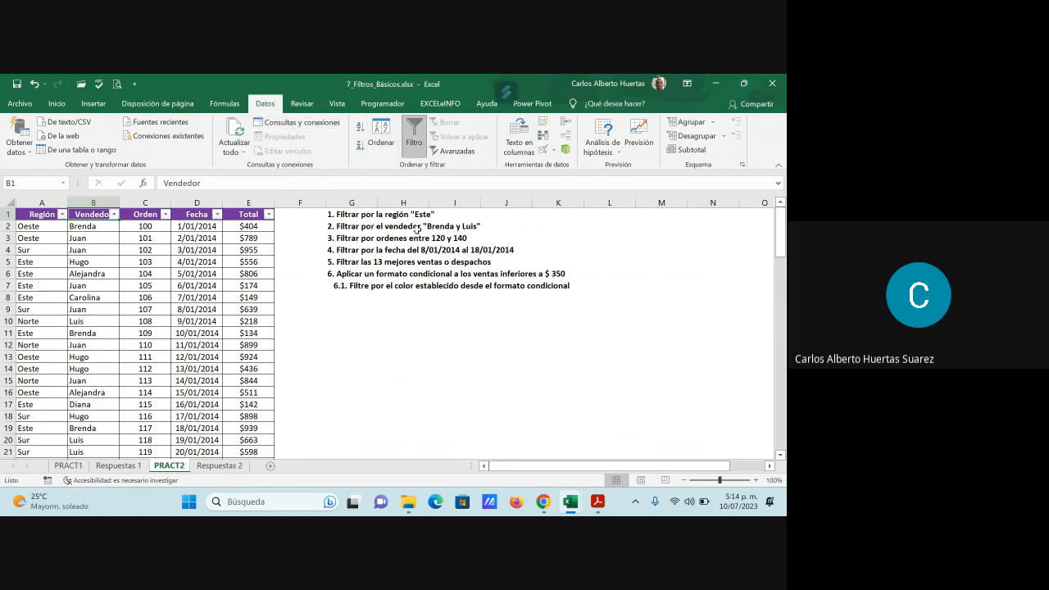
click(62, 215)
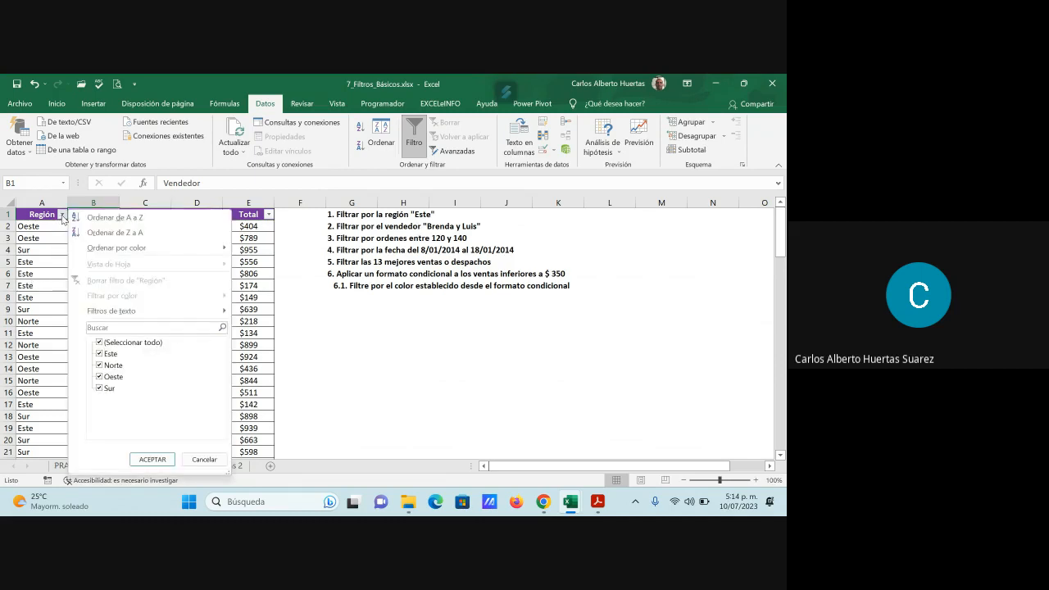
click(115, 366)
click(113, 377)
click(109, 388)
click(152, 459)
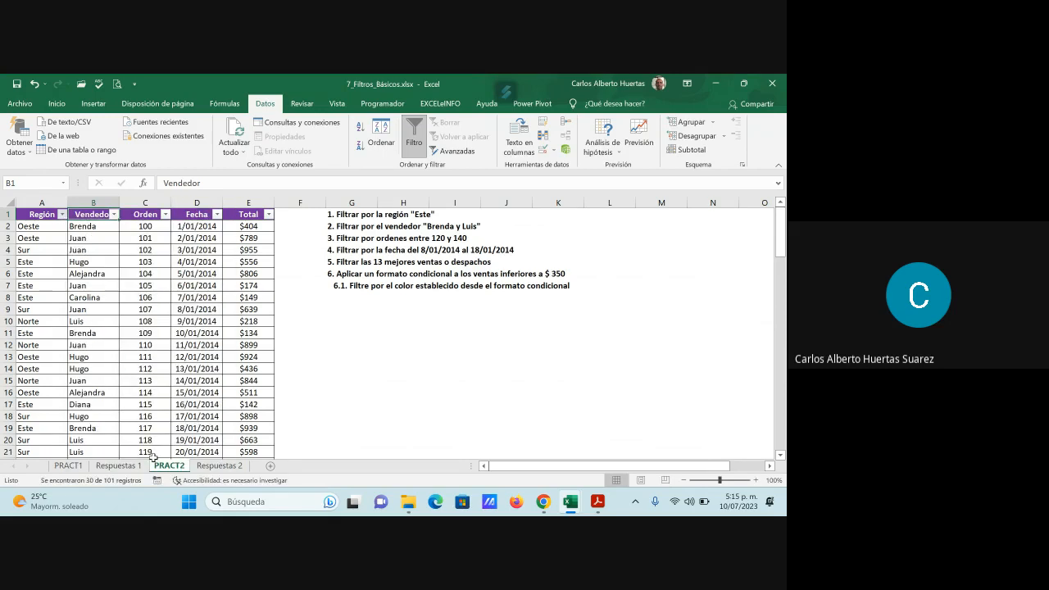
- Review the filtered Este rows, copy the visible cells of A1:E65 with the header, and paste them at B1 on Respuestas 2
scroll(157, 401, down, 4)
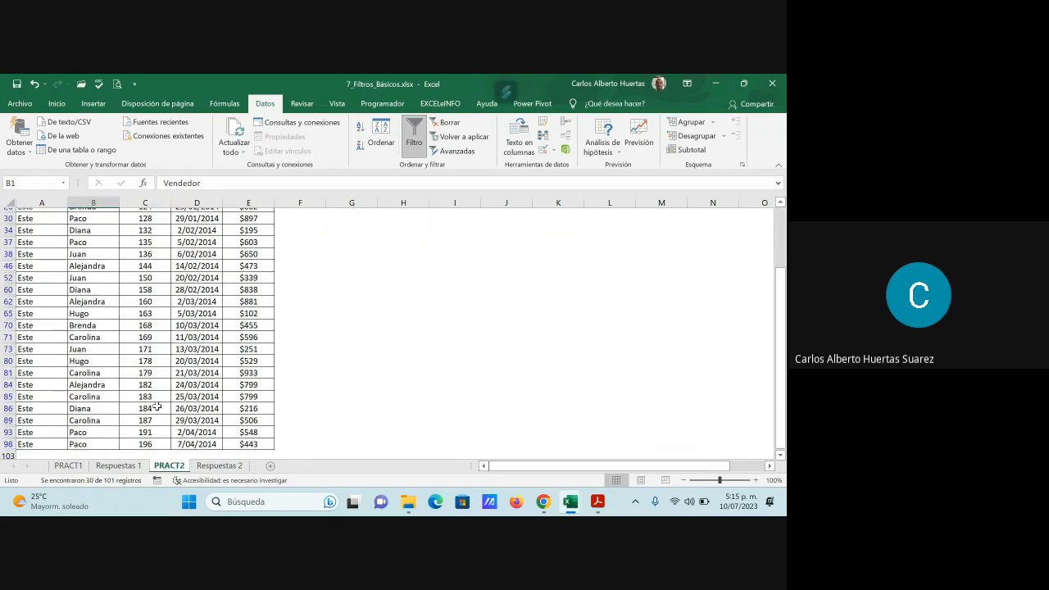
scroll(156, 407, down, 1)
scroll(155, 410, up, 3)
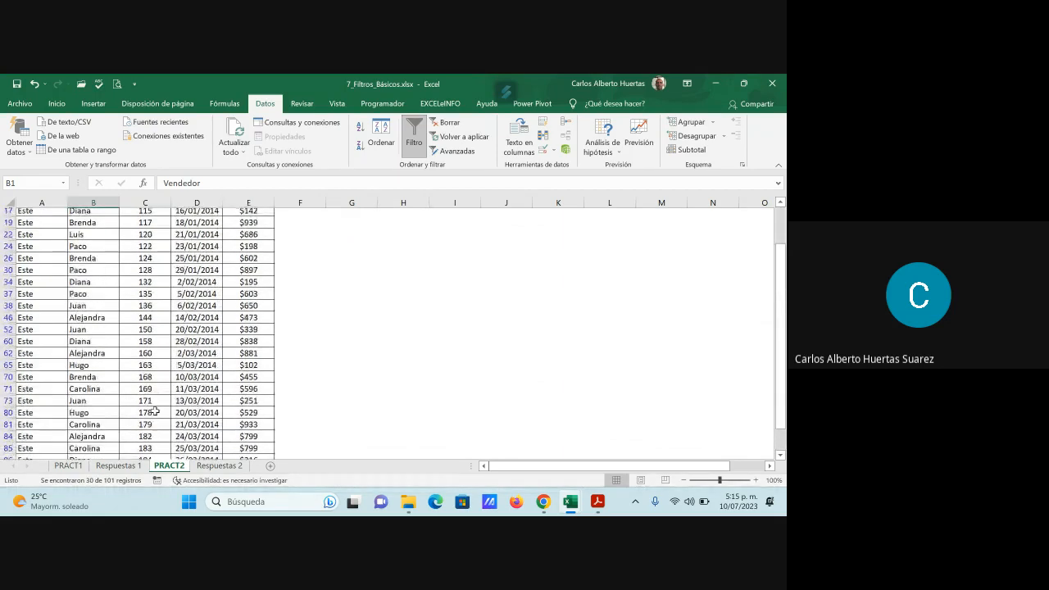
scroll(155, 412, up, 2)
drag(41, 214, 252, 443)
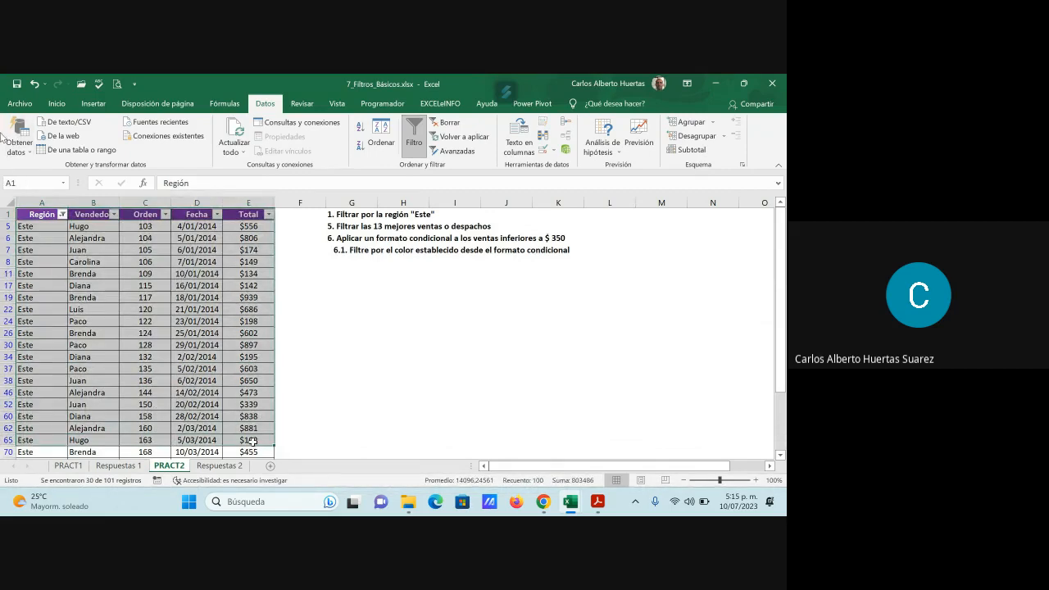
key(ctrl+c)
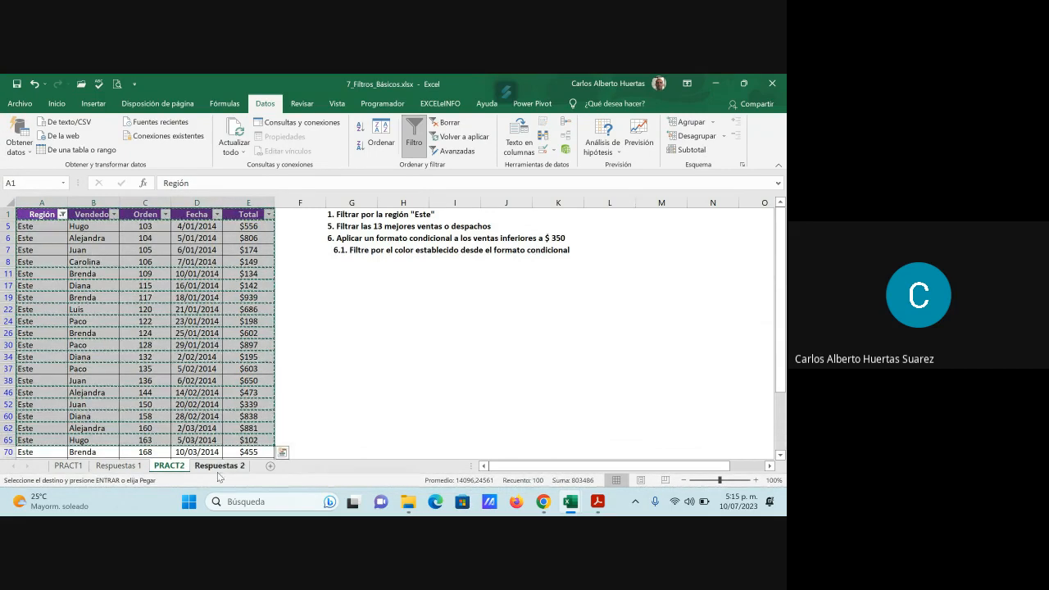
click(224, 467)
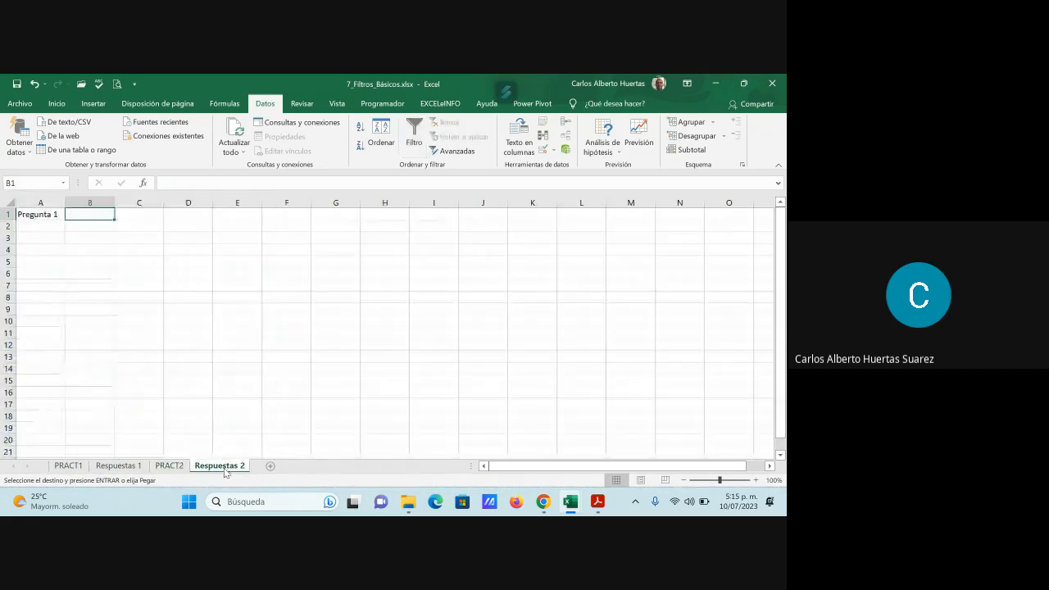
key(ctrl+v)
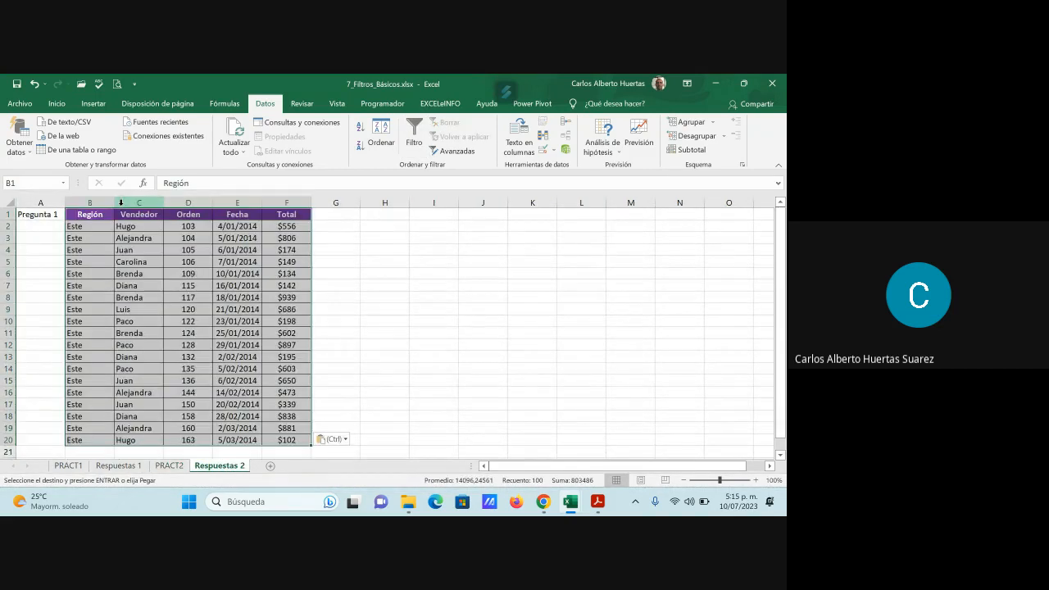
- Label cell A22 of Respuestas 2 as Pregunta 2 and return to the PRACT2 sheet
scroll(209, 279, down, 4)
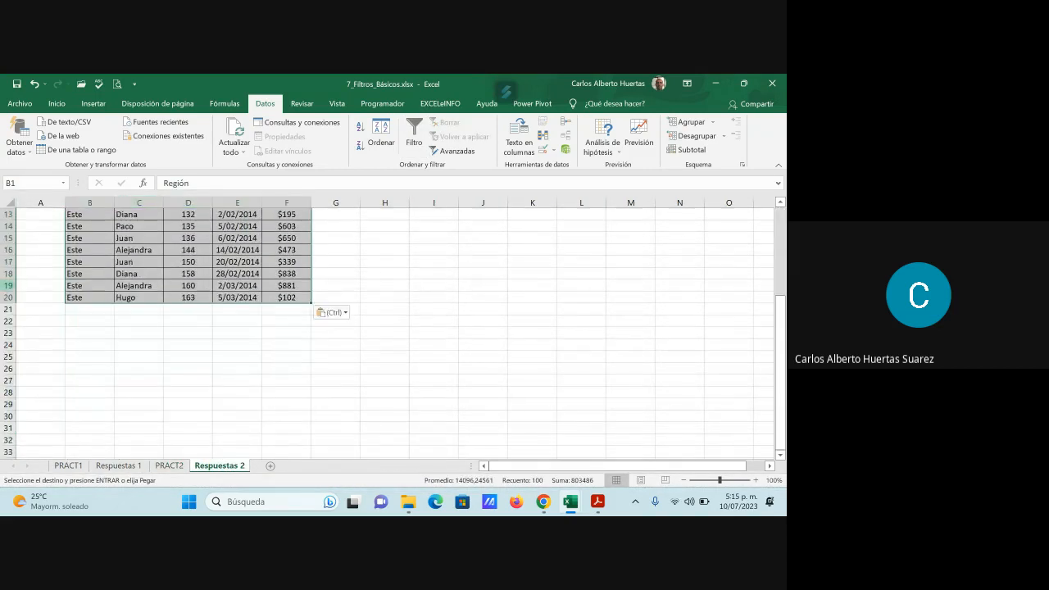
click(35, 321)
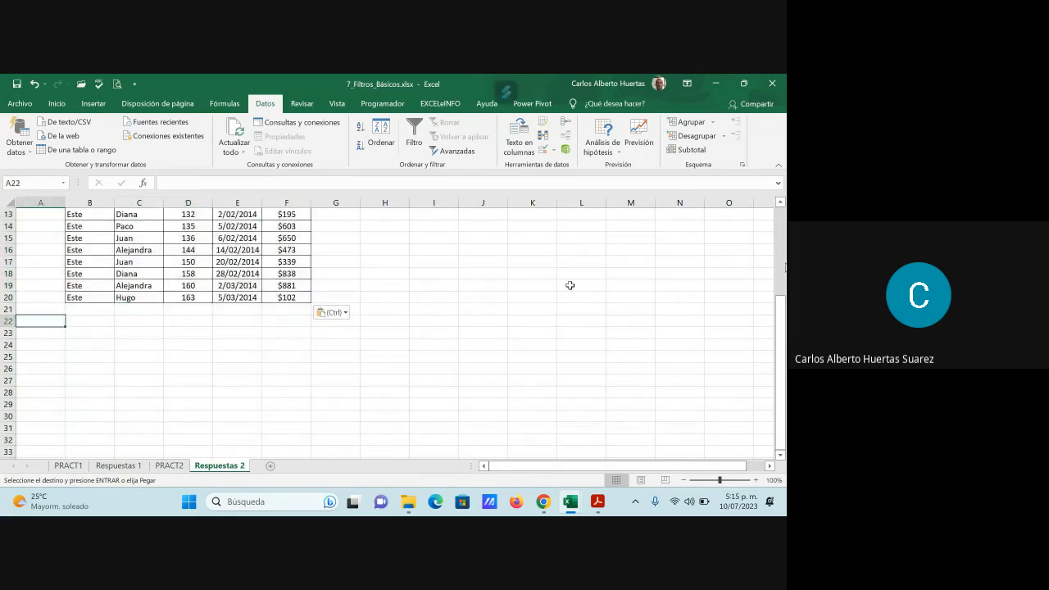
text(Pregunt)
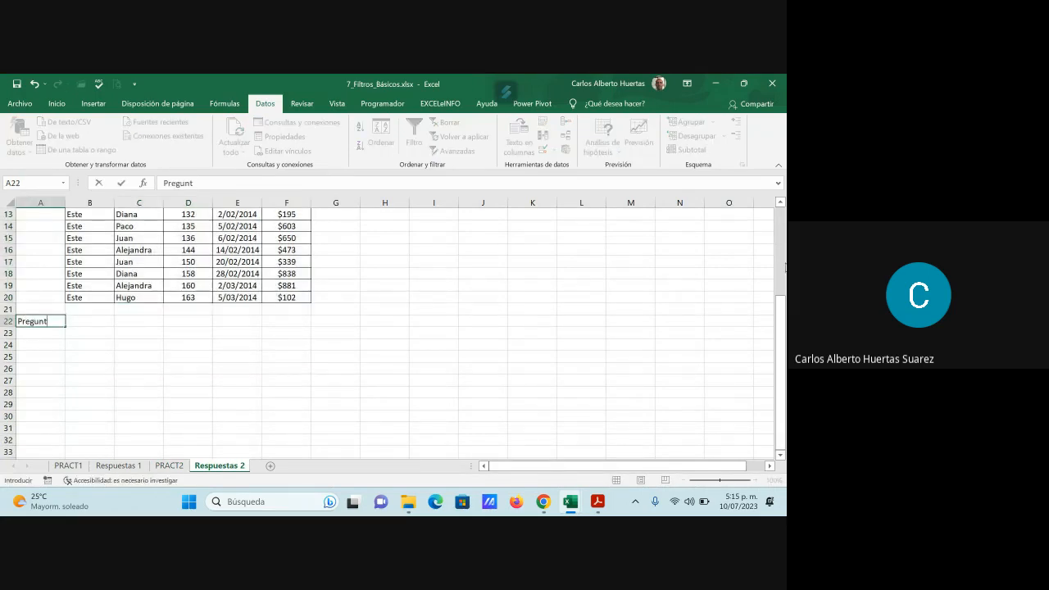
text(a 2)
key(Return)
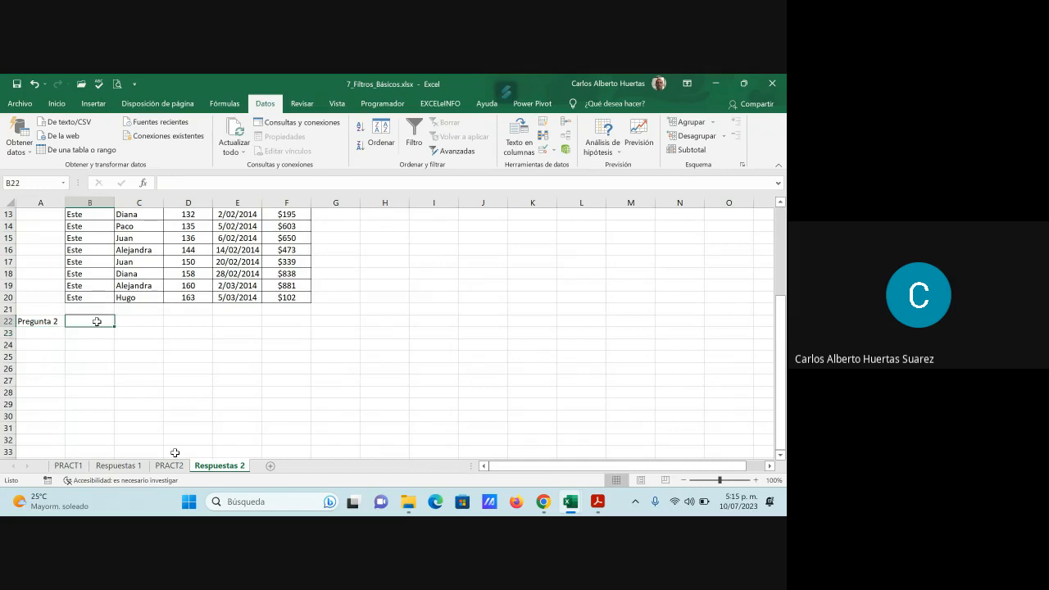
click(169, 464)
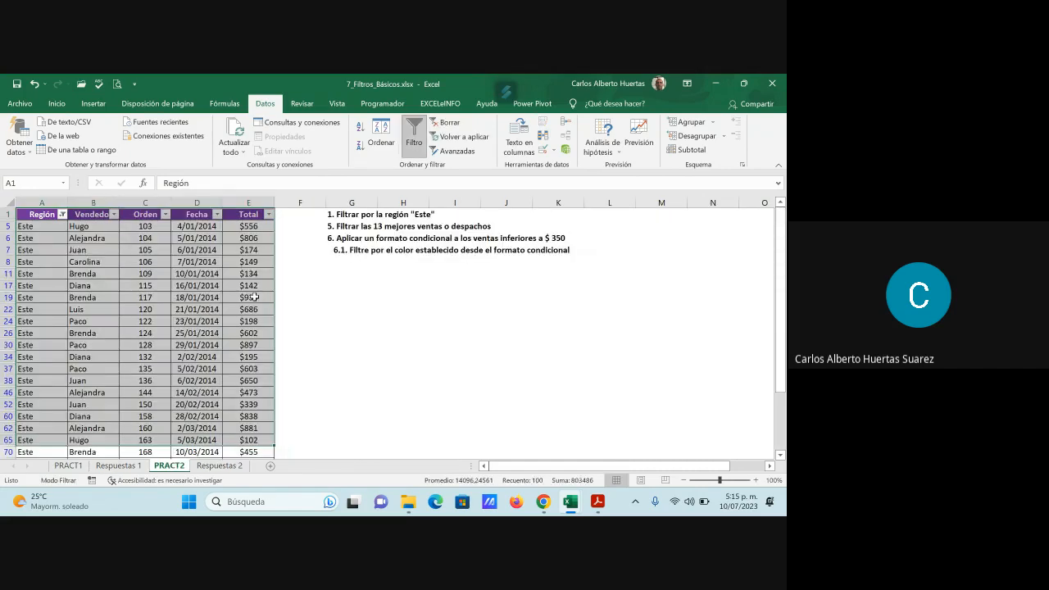
- Show all regions again by reselecting every value in the Región column filter of the PRACT2 table
click(164, 308)
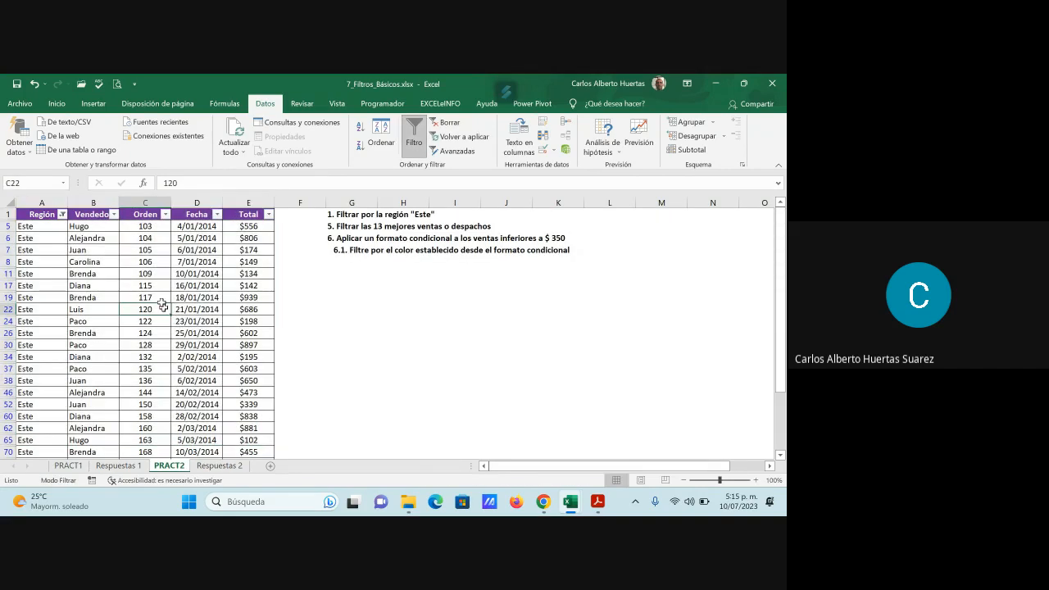
click(62, 214)
click(129, 343)
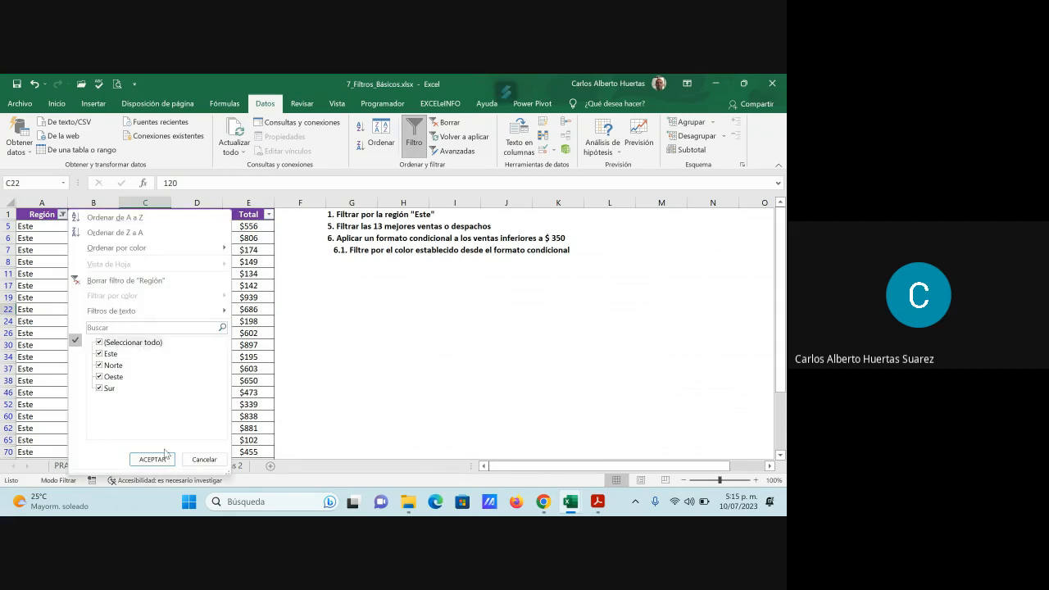
click(153, 459)
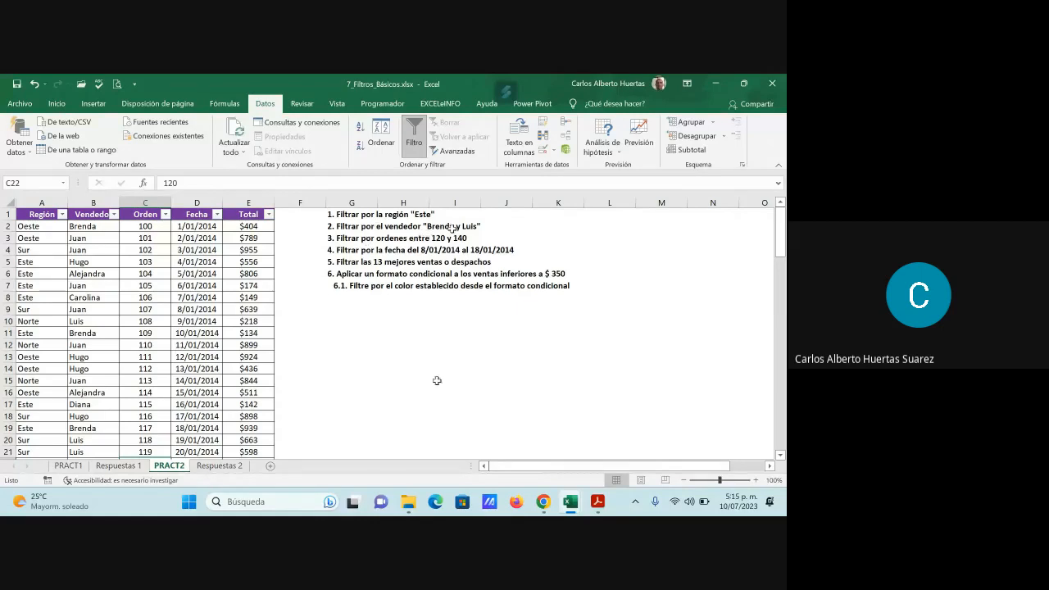
- Filter the Vendedor column to show only the two sellers named in question 2 and review the filtered rows
click(92, 215)
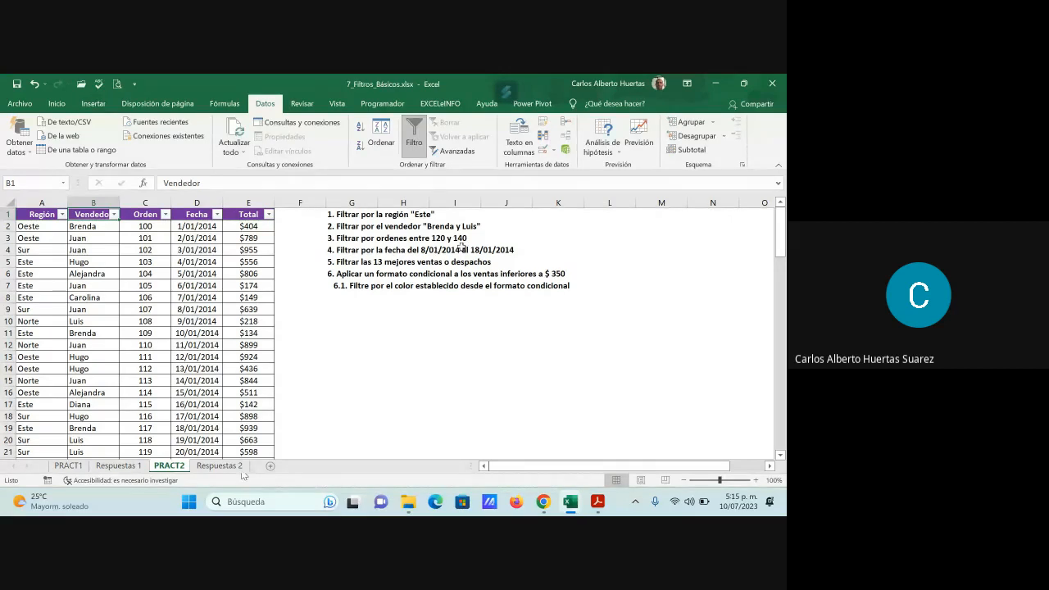
click(115, 214)
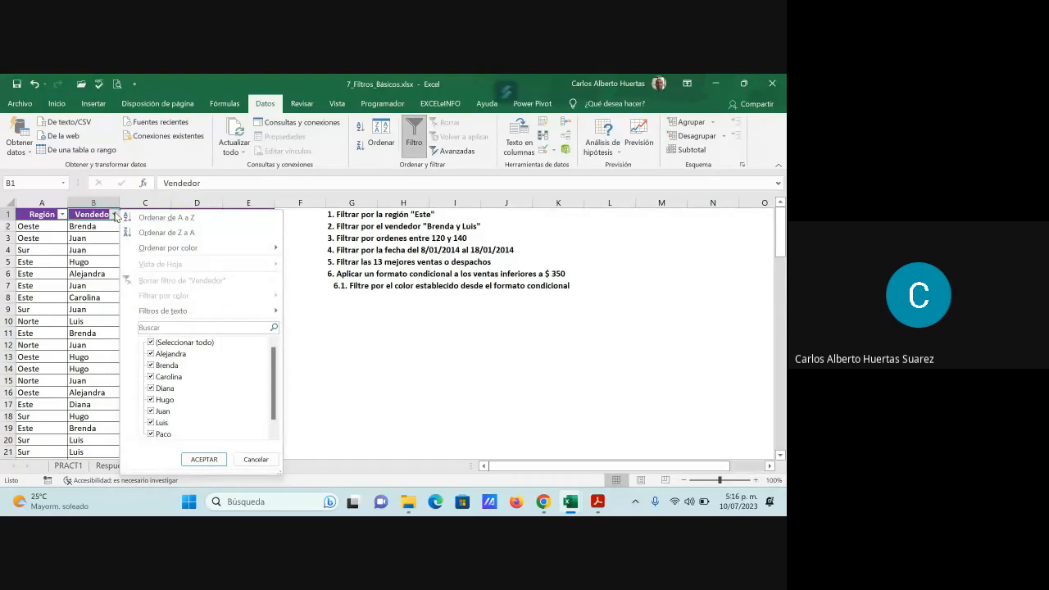
click(170, 344)
click(173, 366)
click(152, 423)
click(200, 462)
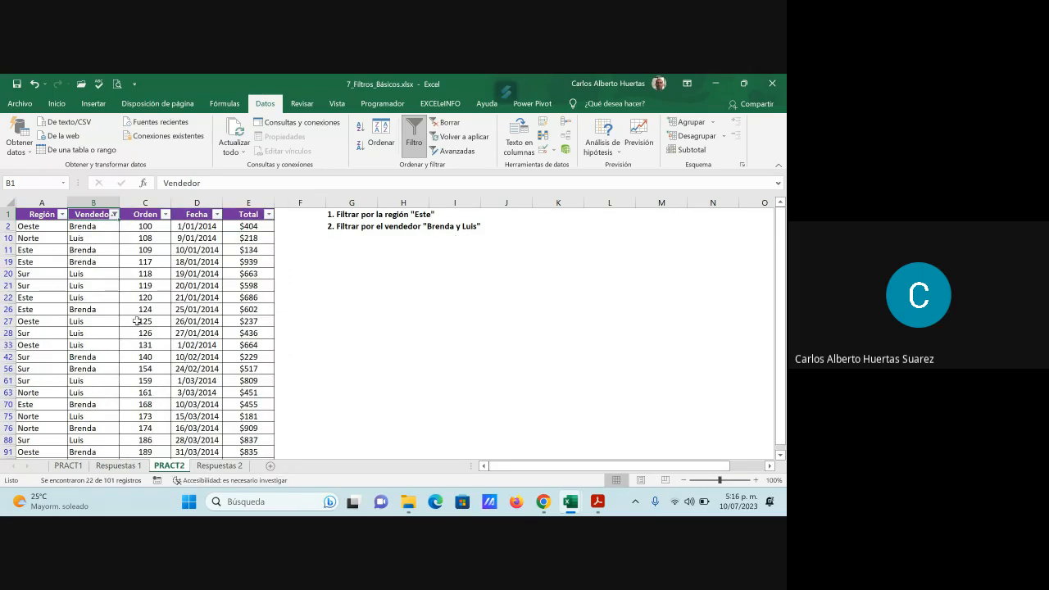
scroll(136, 322, down, 4)
scroll(135, 328, up, 3)
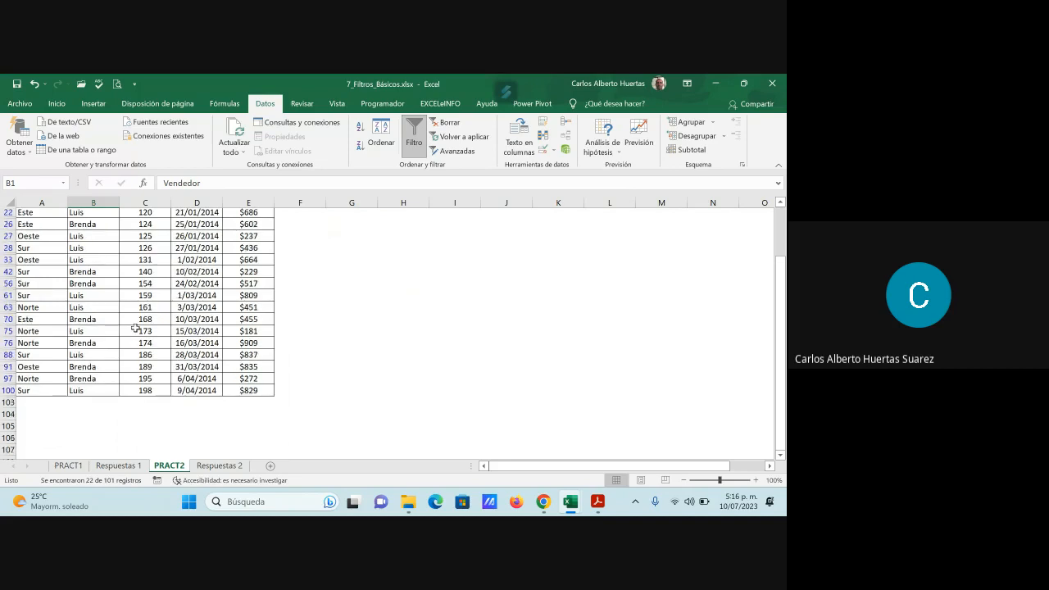
scroll(135, 328, up, 2)
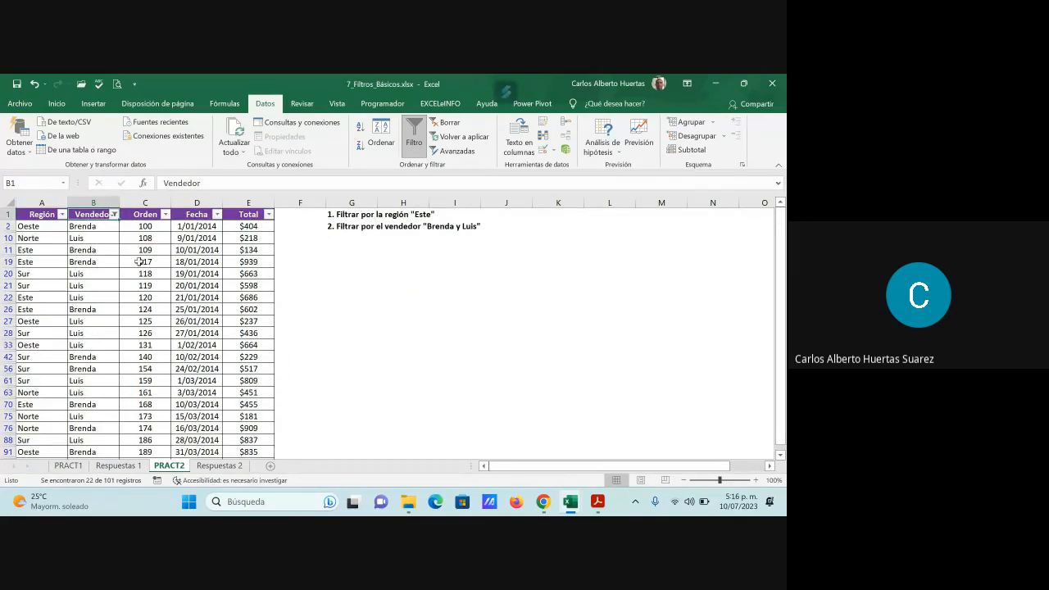
- Apply a custom text filter to the Vendedor column with two "es igual a" conditions joined by O for question 2's sellers
click(114, 215)
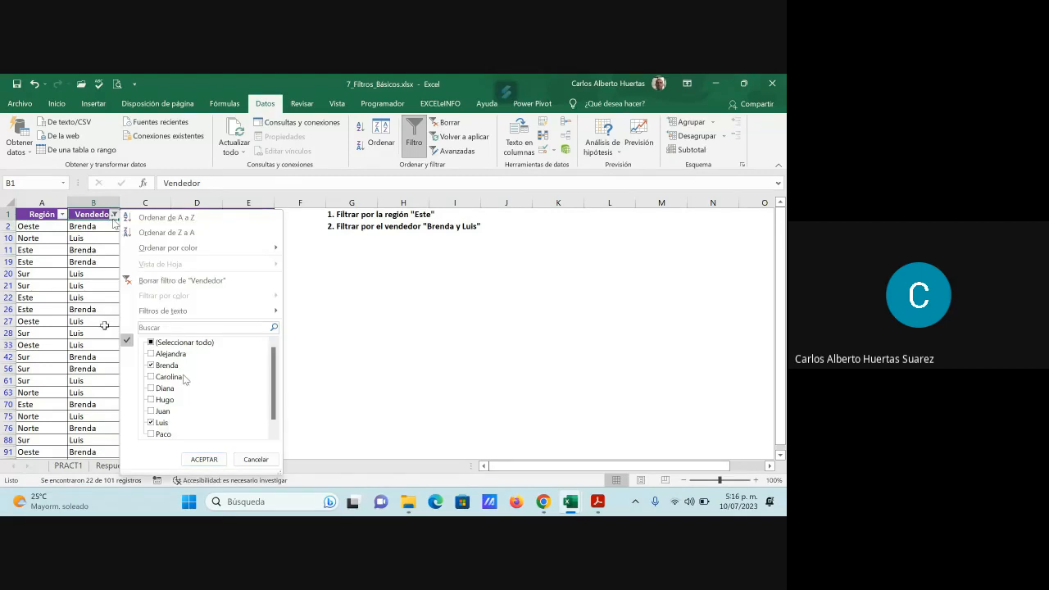
click(180, 342)
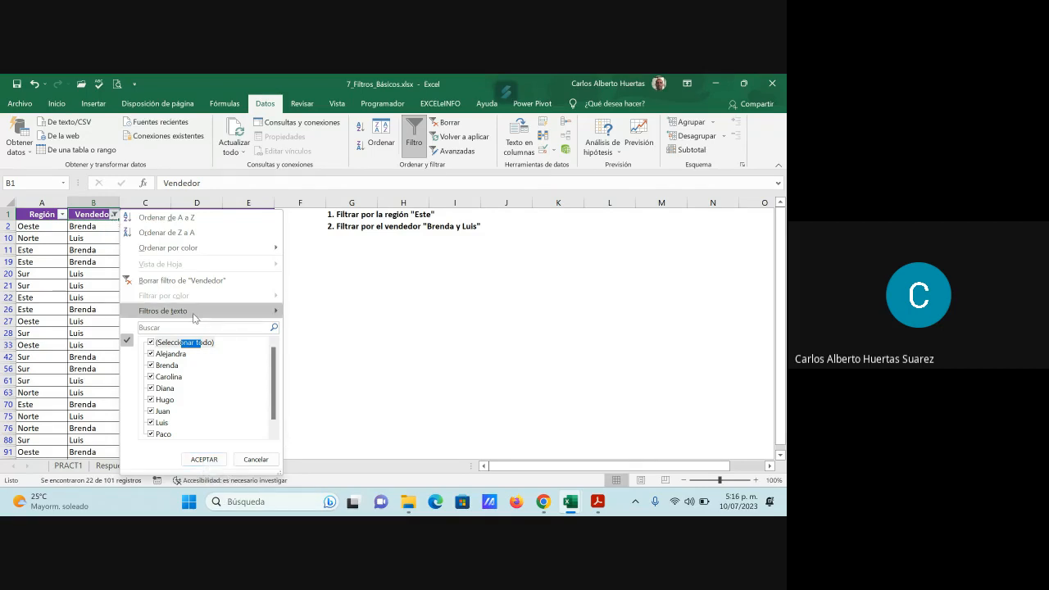
mouse_move(195, 318)
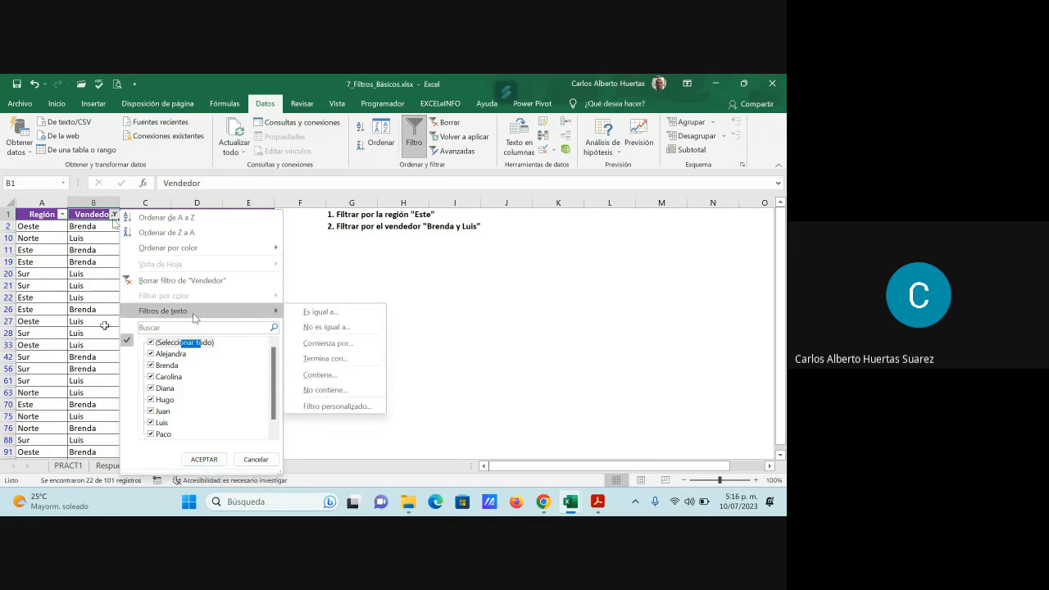
click(363, 410)
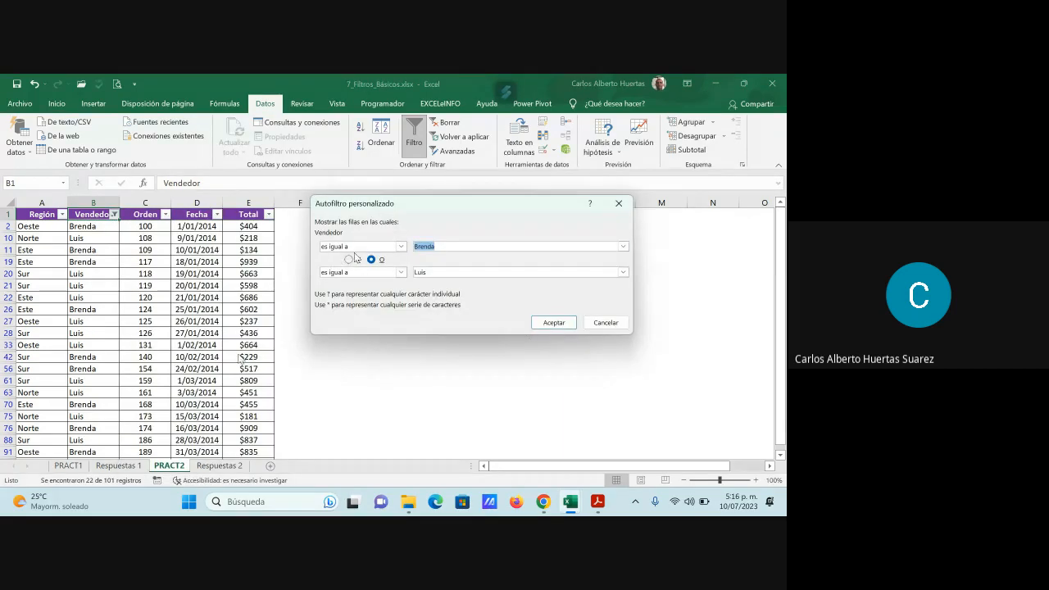
click(554, 323)
scroll(108, 378, down, 2)
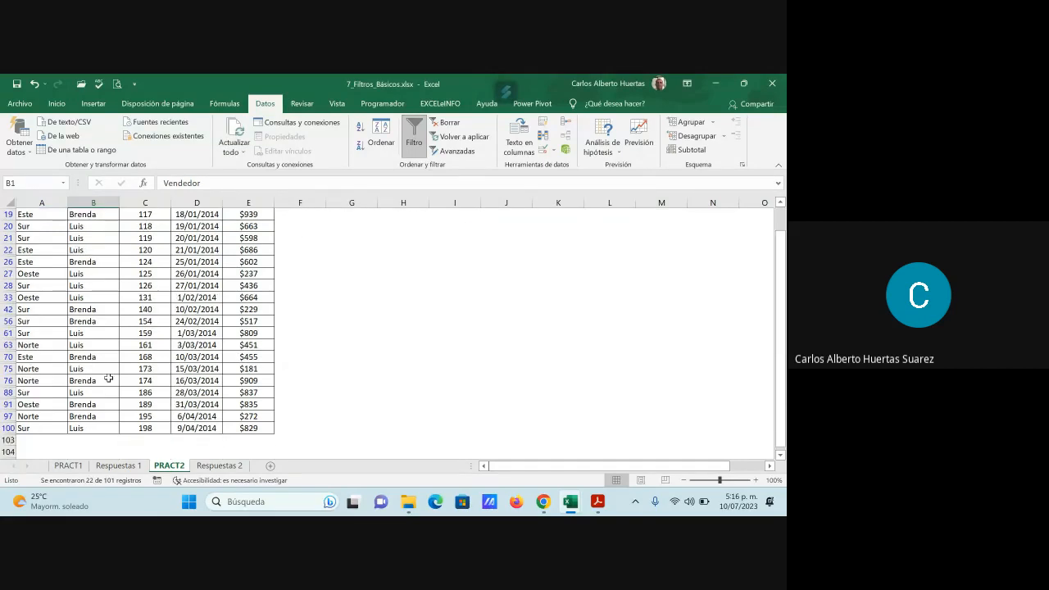
scroll(108, 378, up, 2)
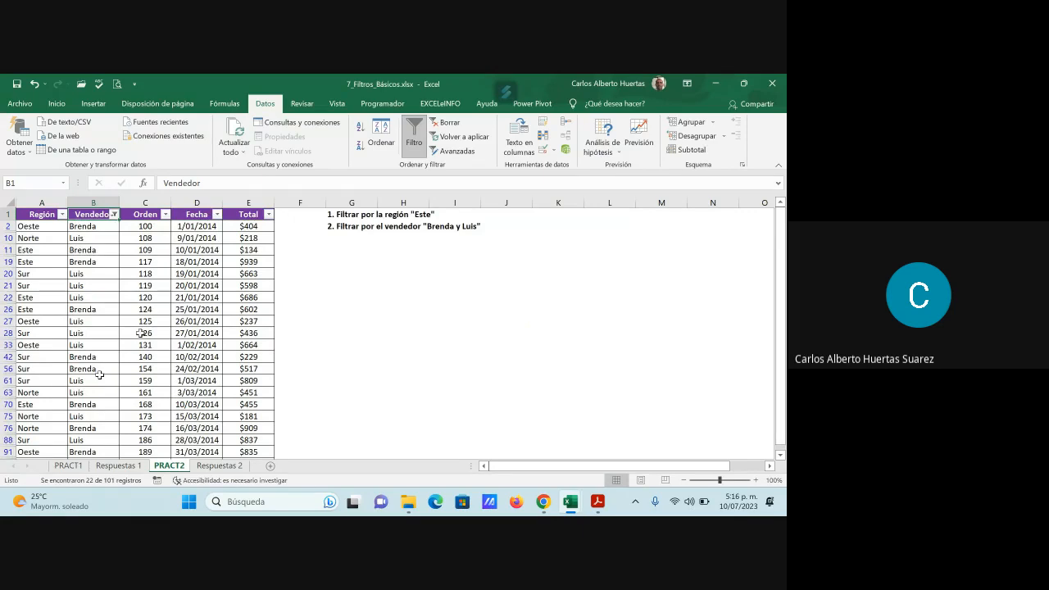
- Copy the visible filtered cells of A1:E100 with the header and paste them at B22 on Respuestas 2
drag(35, 214, 246, 424)
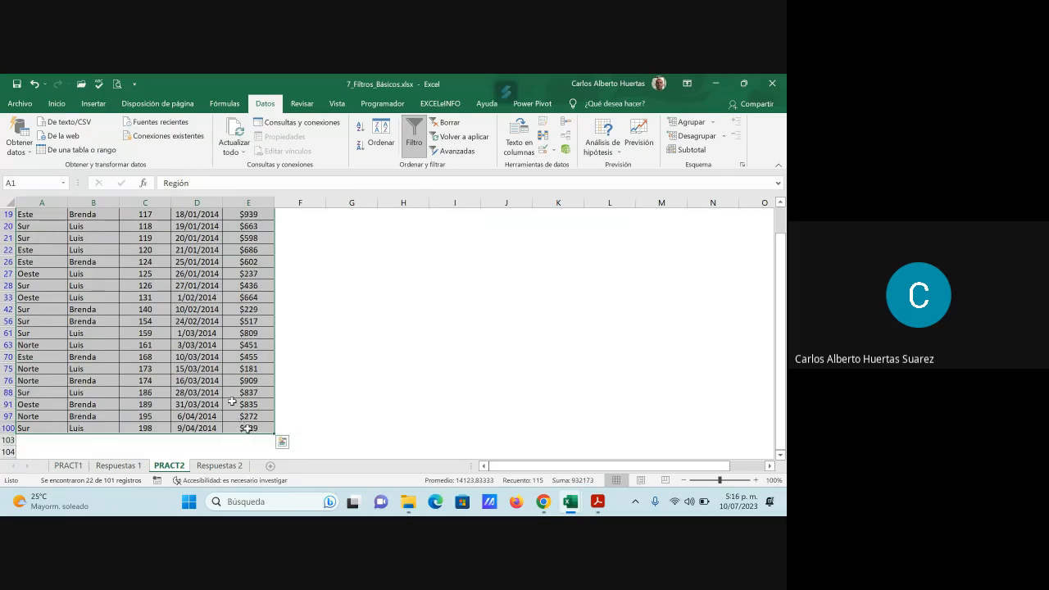
key(ctrl+c)
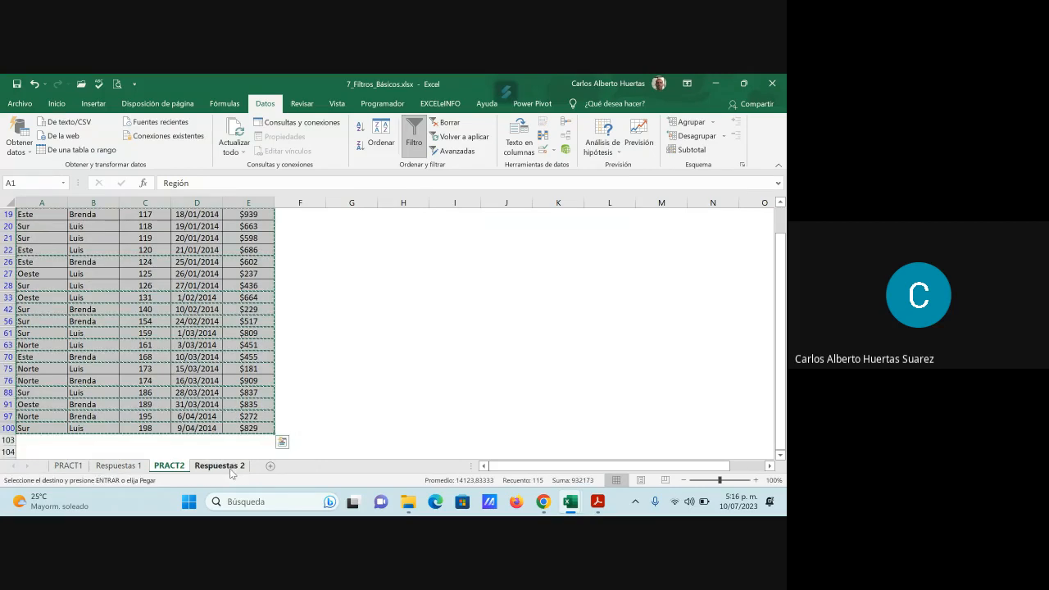
click(219, 465)
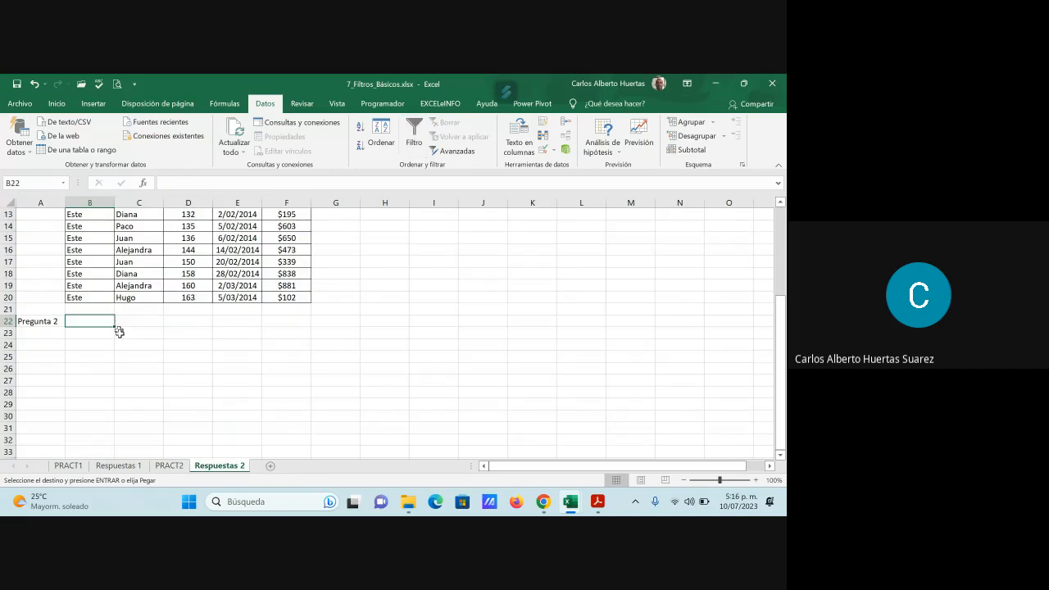
key(ctrl+v)
scroll(306, 400, down, 6)
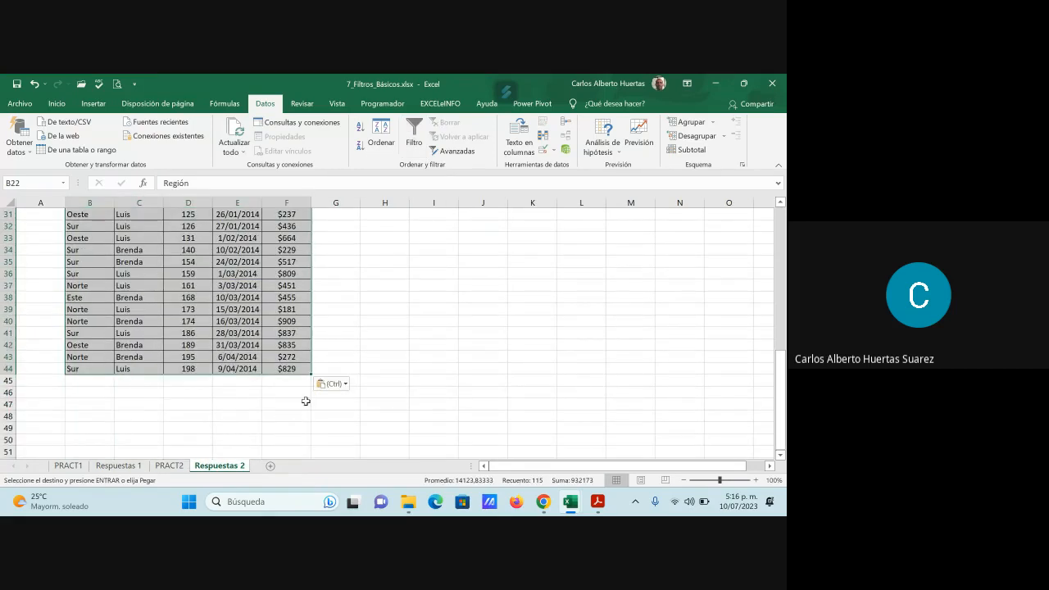
- Label cell A46 of Respuestas 2, below the pasted rows, as Pregunta 3
scroll(306, 401, down, 1)
click(45, 353)
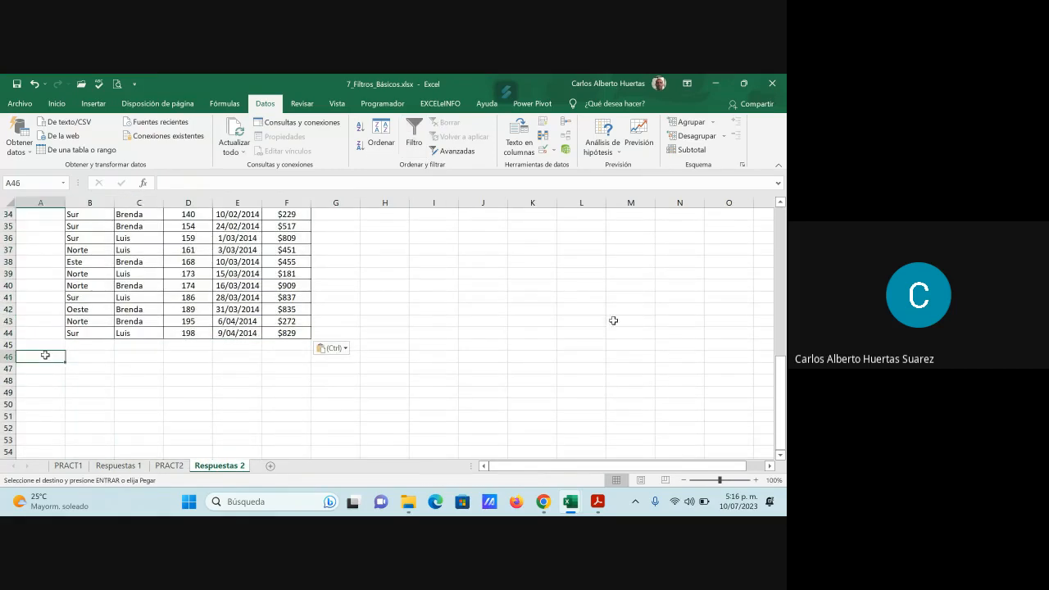
text(Pregun)
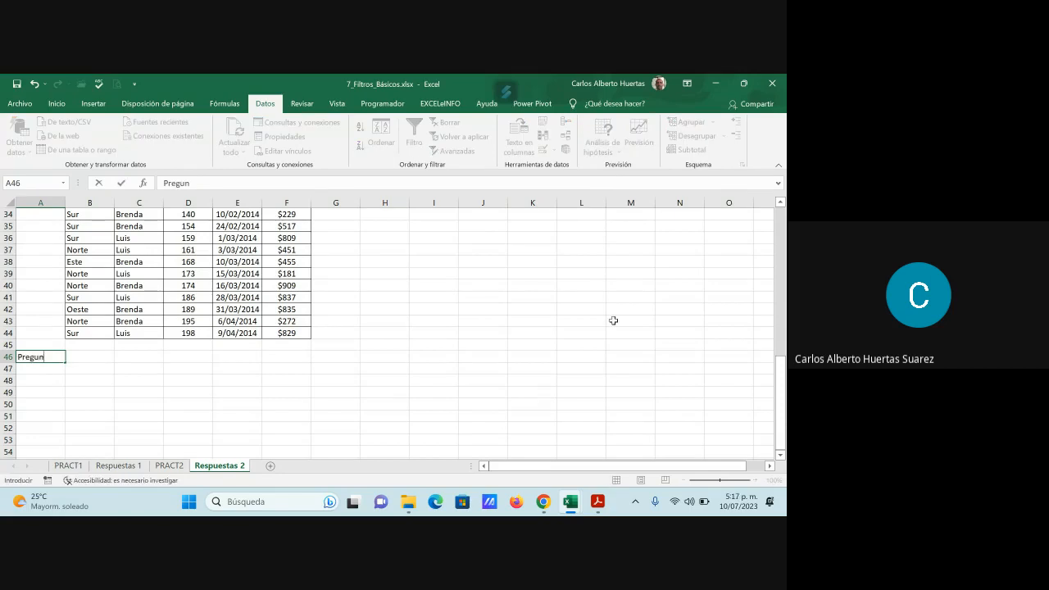
text(ta 3)
key(Return)
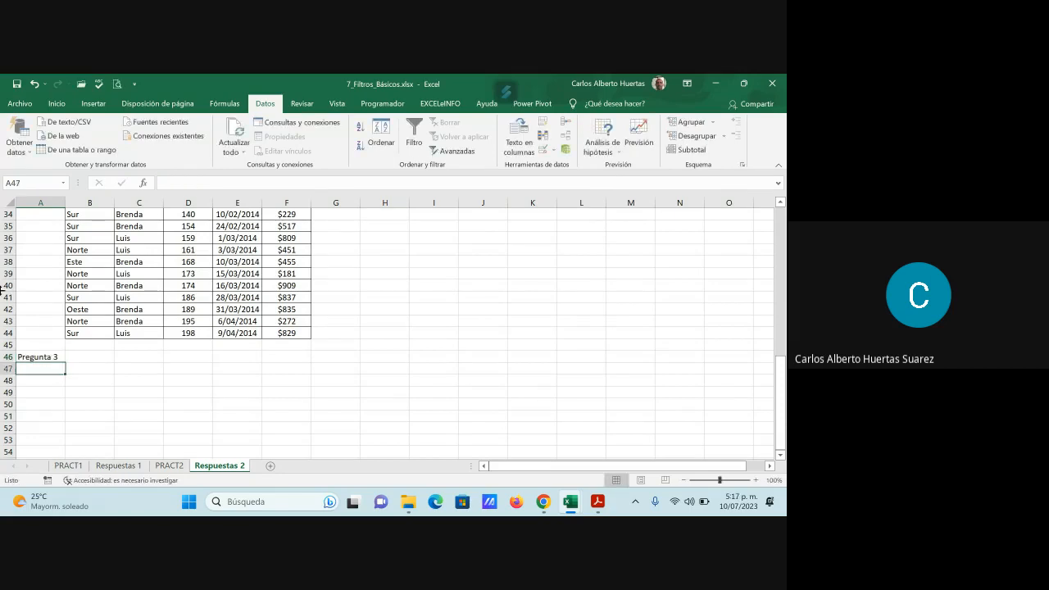
- Return to PRACT2 and reselect every value in the Vendedor column filter to show all sellers
click(169, 466)
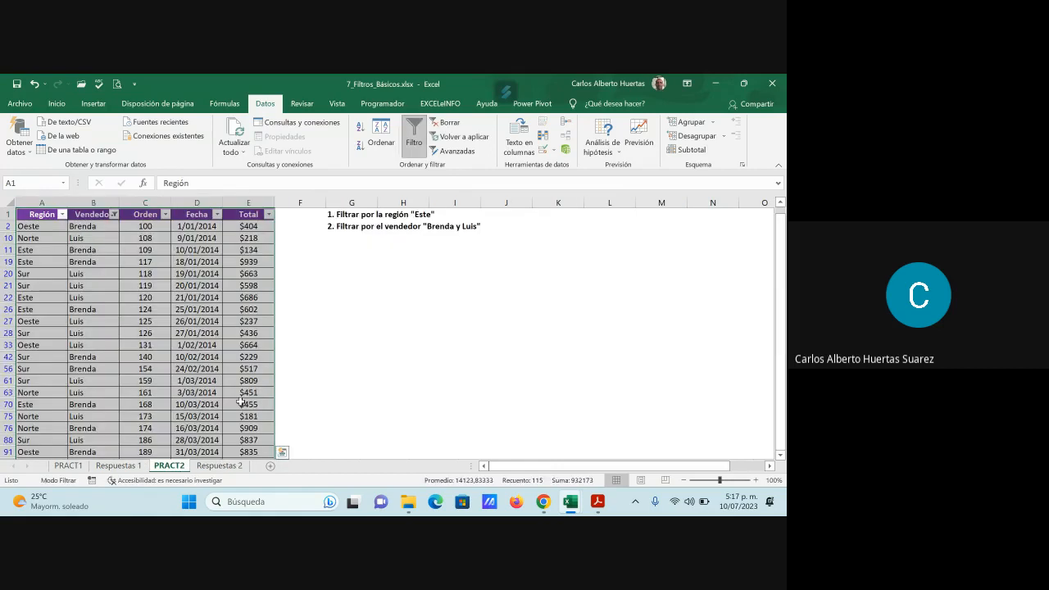
click(114, 214)
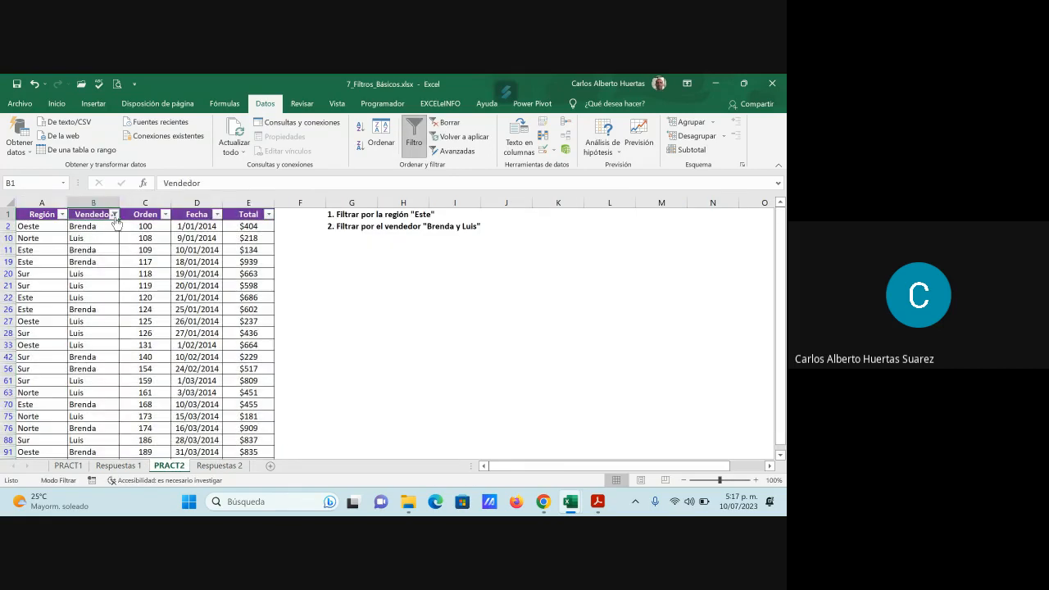
click(172, 342)
click(204, 459)
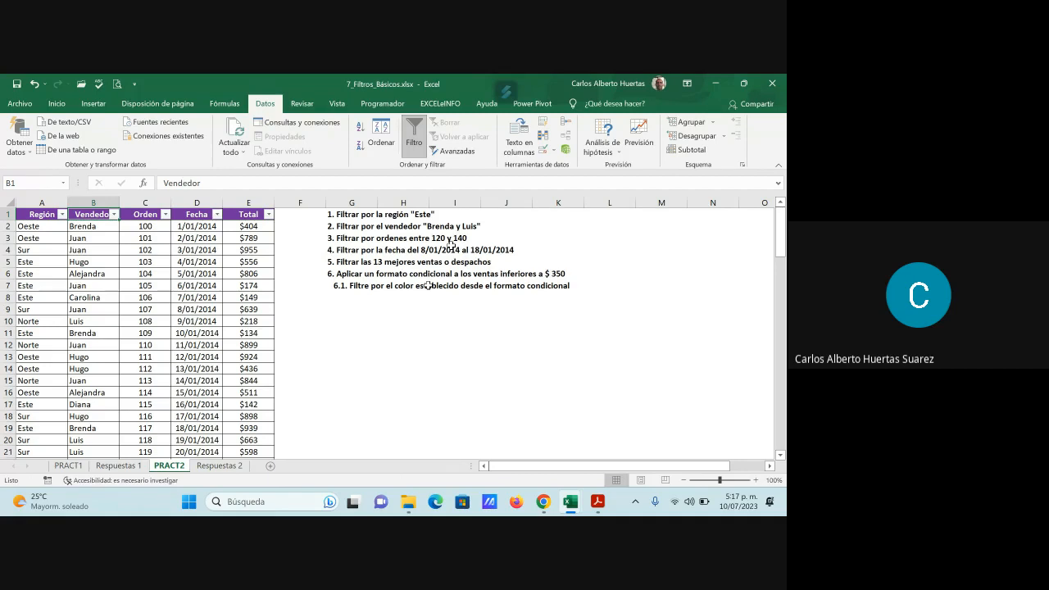
- Review the Pregunta 1 and Pregunta 2 answers on Respuestas 2 against the question list on PRACT2
click(222, 466)
scroll(422, 389, up, 12)
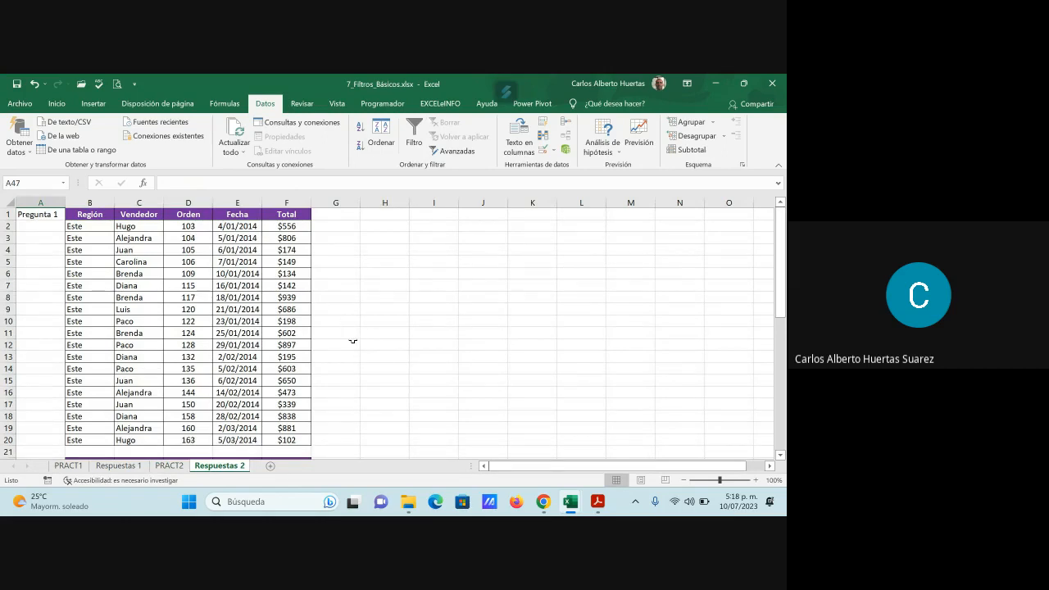
click(168, 467)
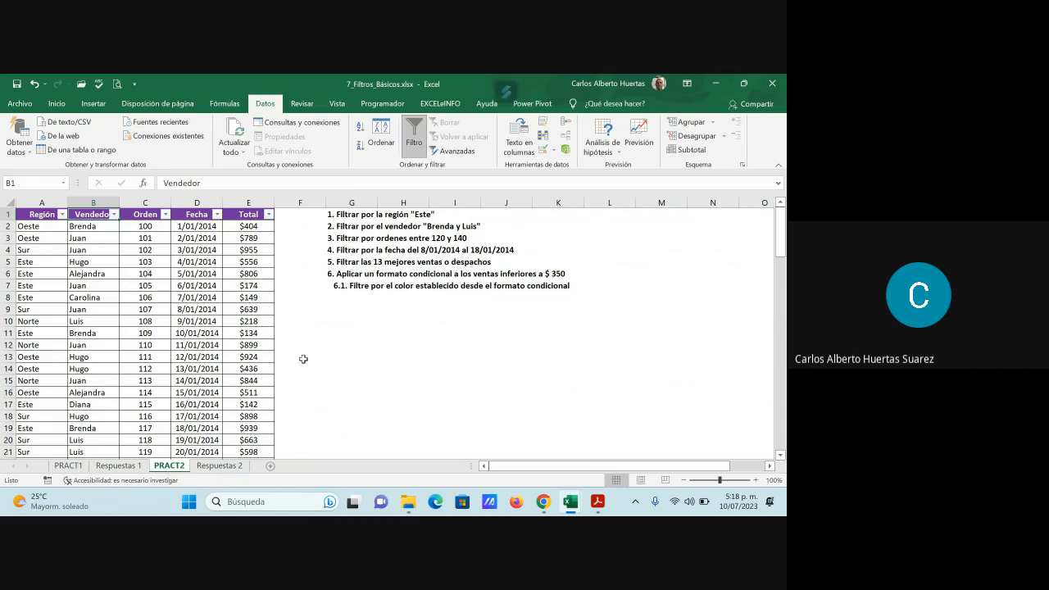
click(229, 465)
scroll(371, 365, down, 9)
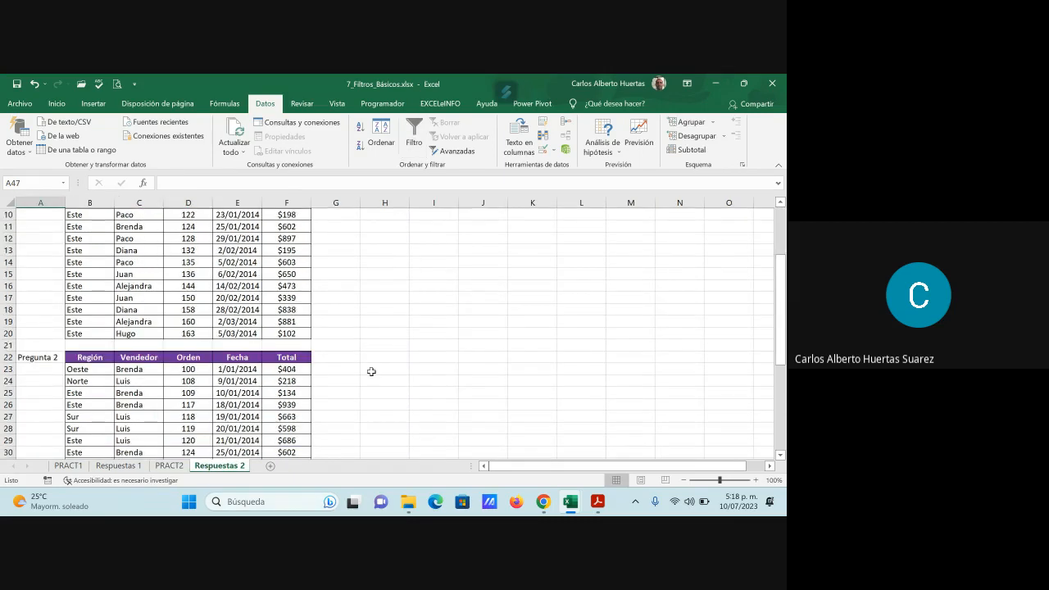
scroll(372, 378, down, 1)
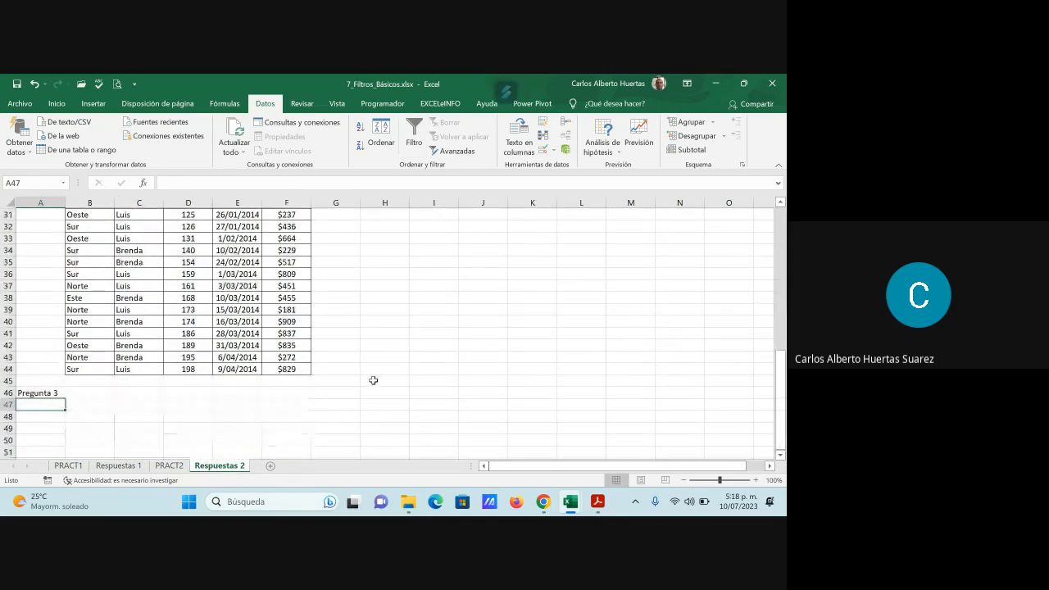
- On PRACT2, filter the Orden column to values between 120 and 140
click(169, 466)
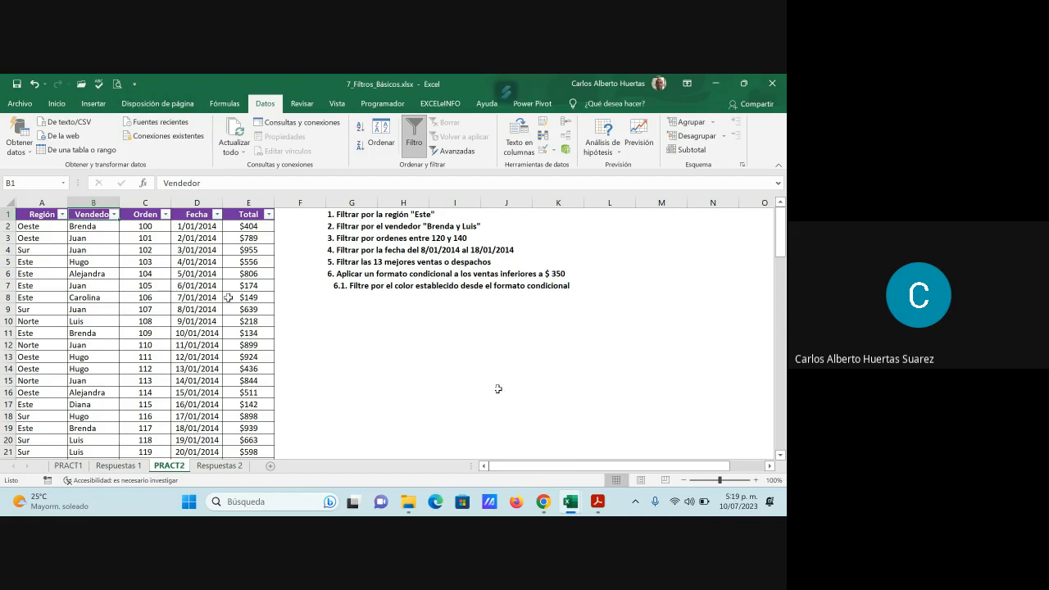
click(164, 216)
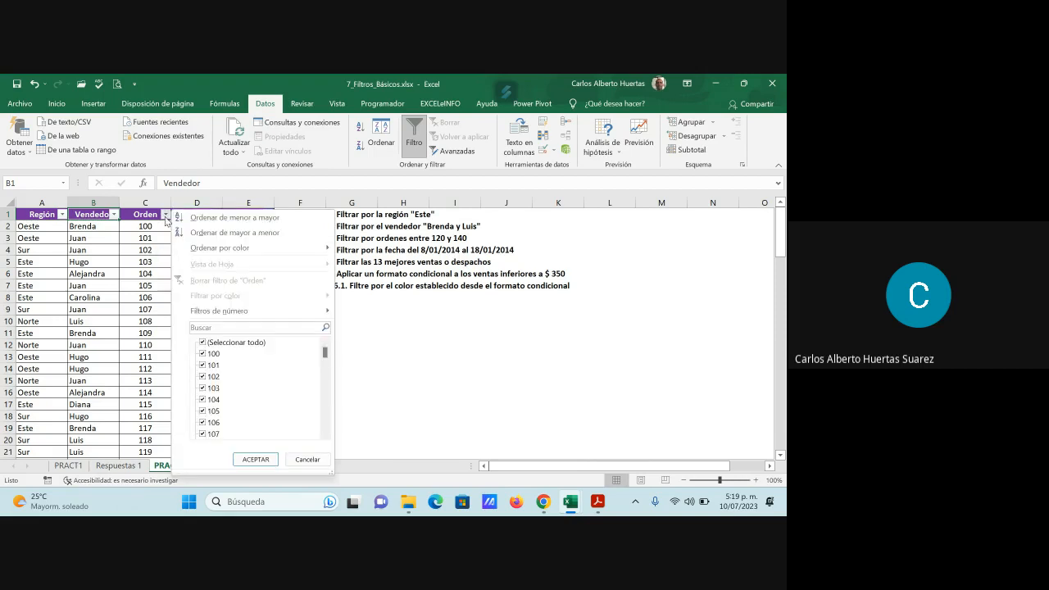
mouse_move(242, 317)
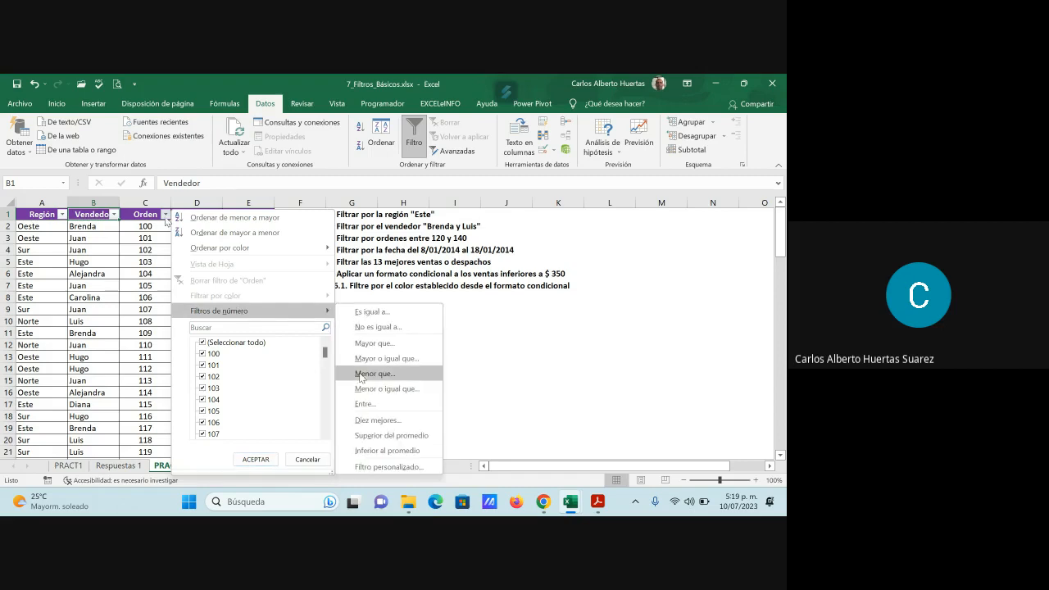
click(365, 406)
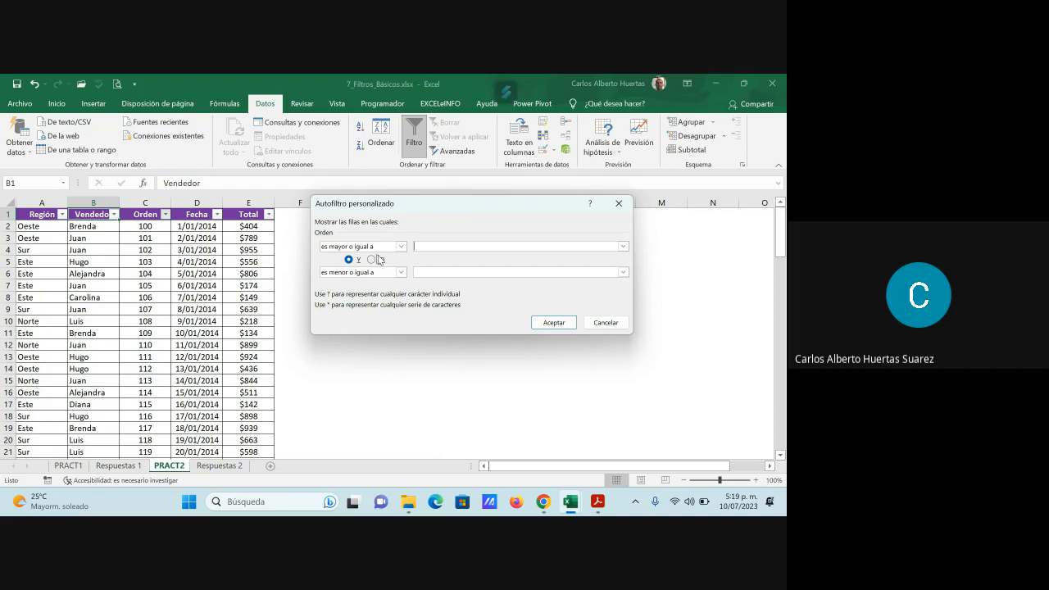
drag(511, 212, 575, 303)
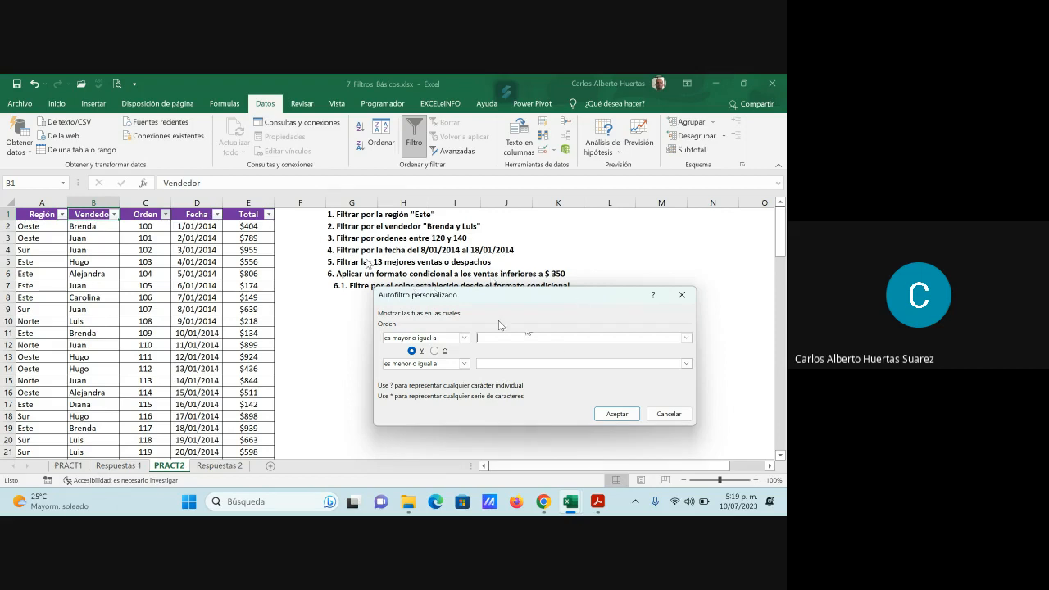
text(120)
key(Tab)
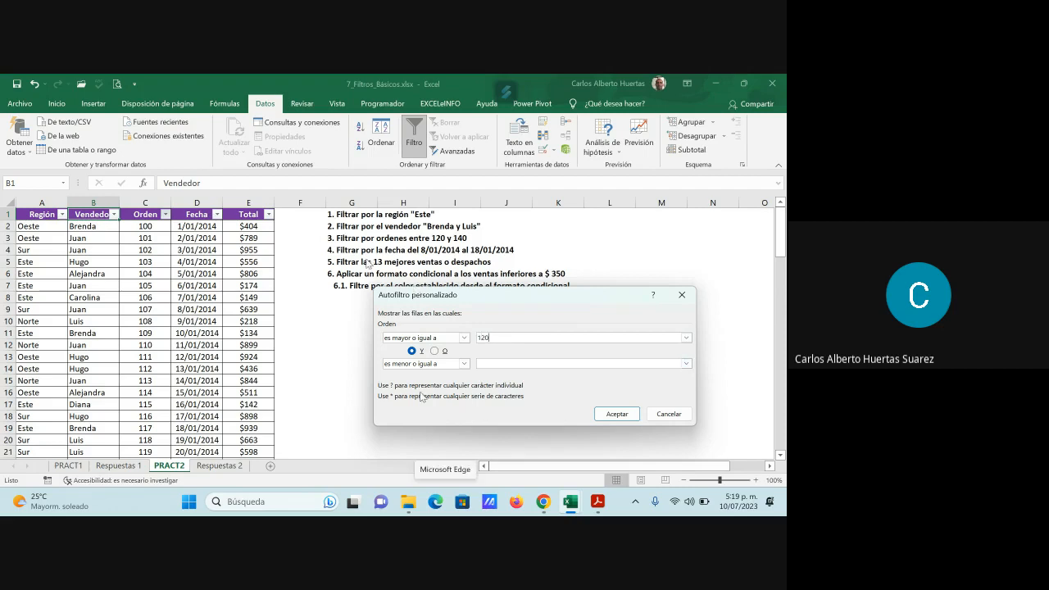
click(492, 364)
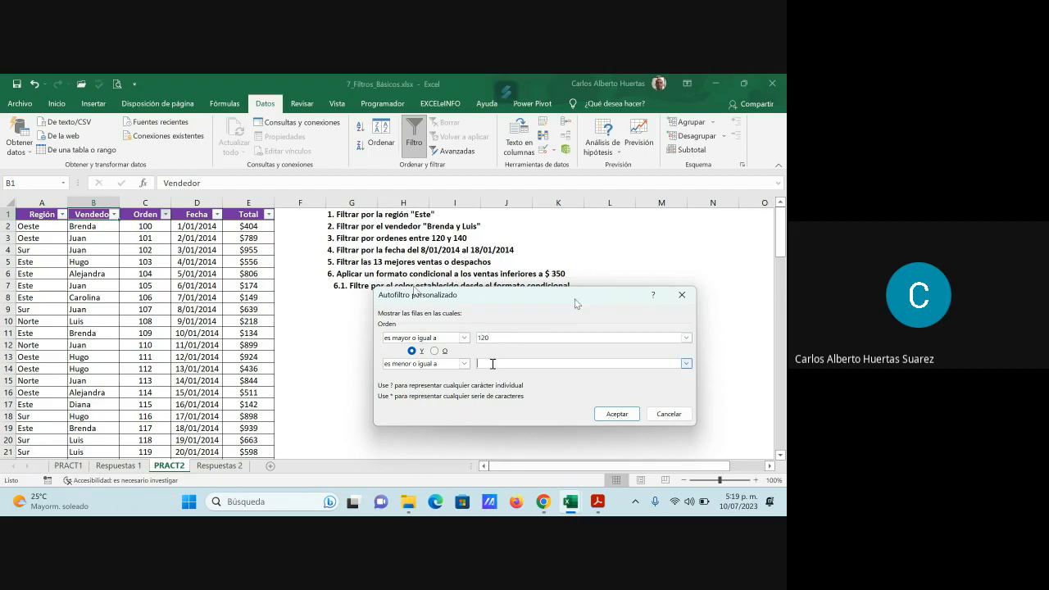
text(140)
click(616, 414)
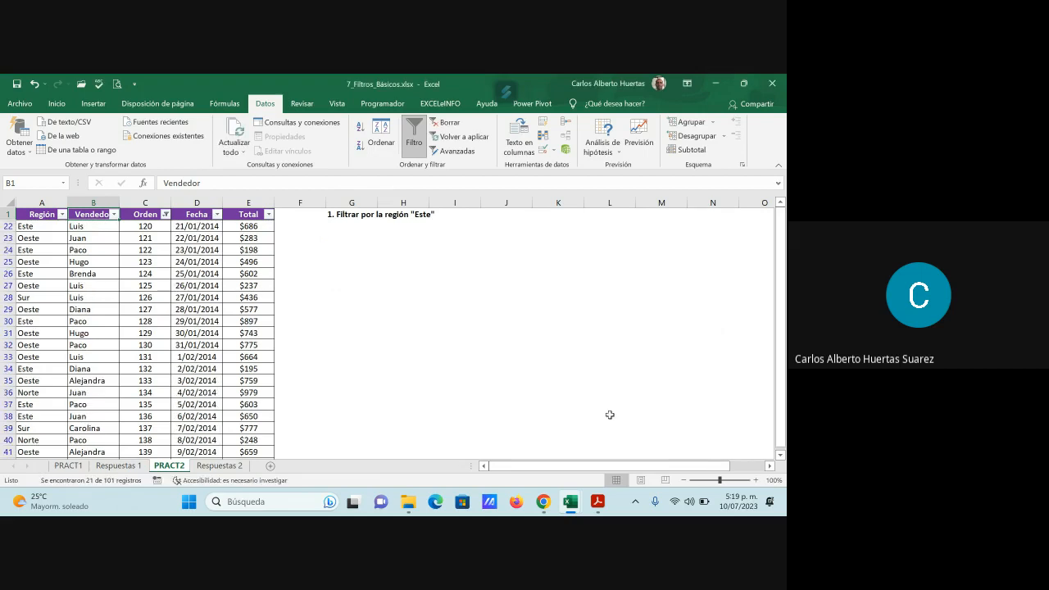
- Copy the filtered PRACT2 rows for orders 120 to 140 with their header and paste them at B46 on Respuestas 2
click(152, 226)
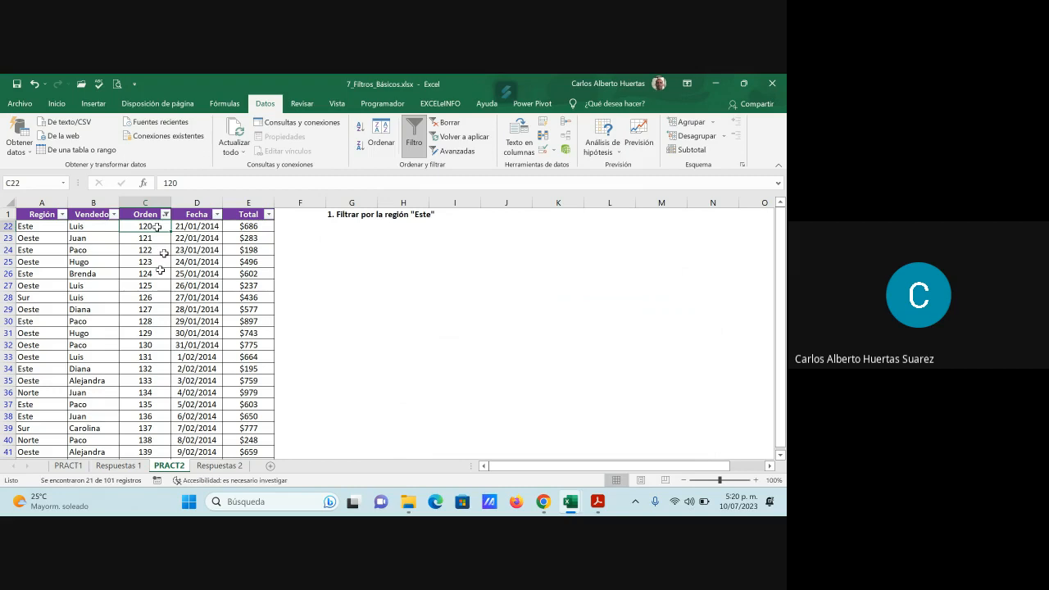
scroll(161, 270, down, 1)
scroll(164, 361, down, 2)
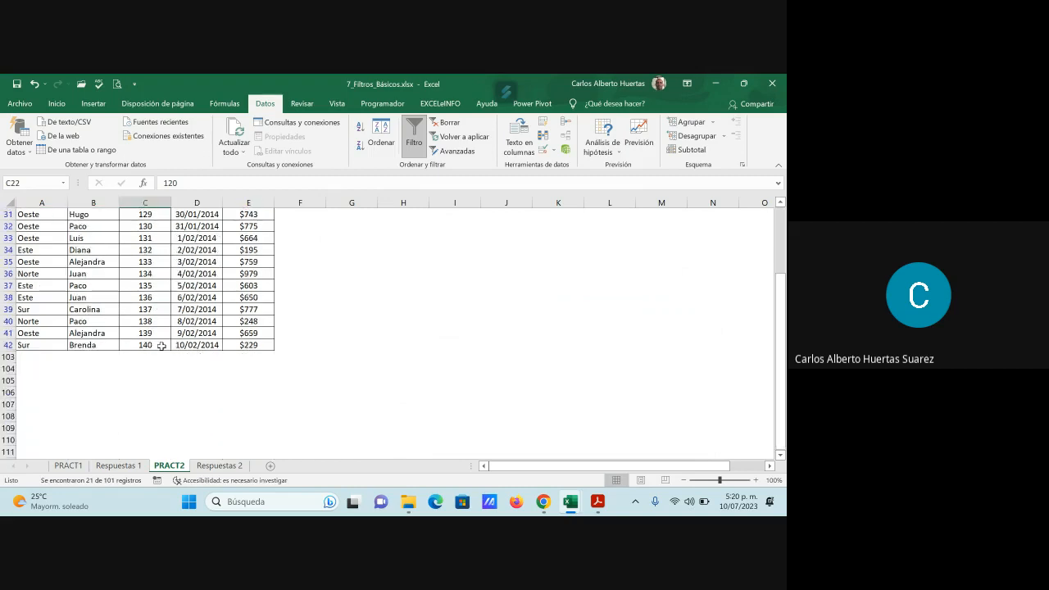
click(156, 345)
scroll(161, 345, up, 3)
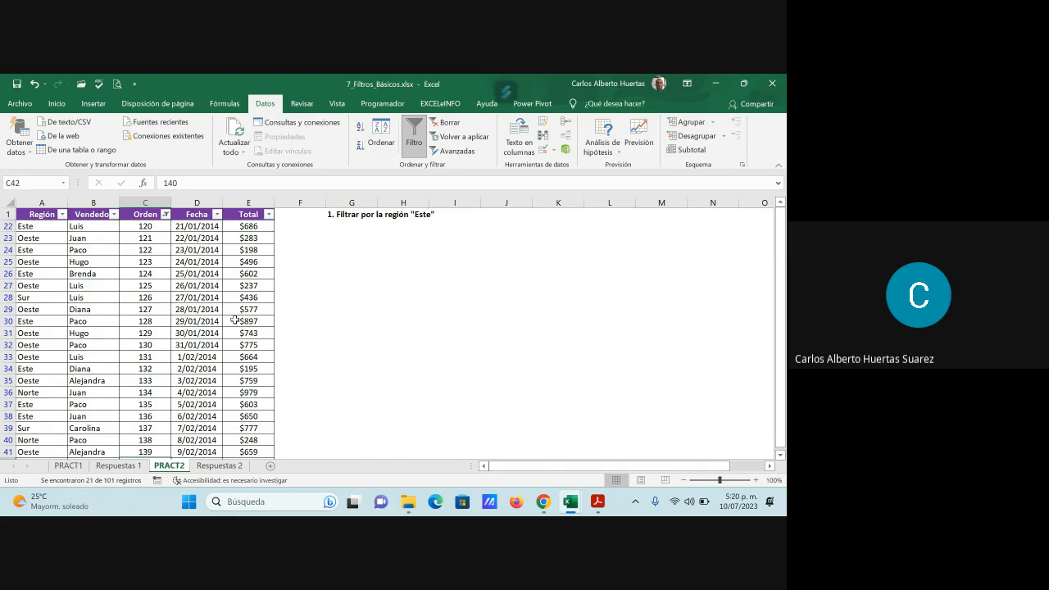
drag(37, 214, 246, 436)
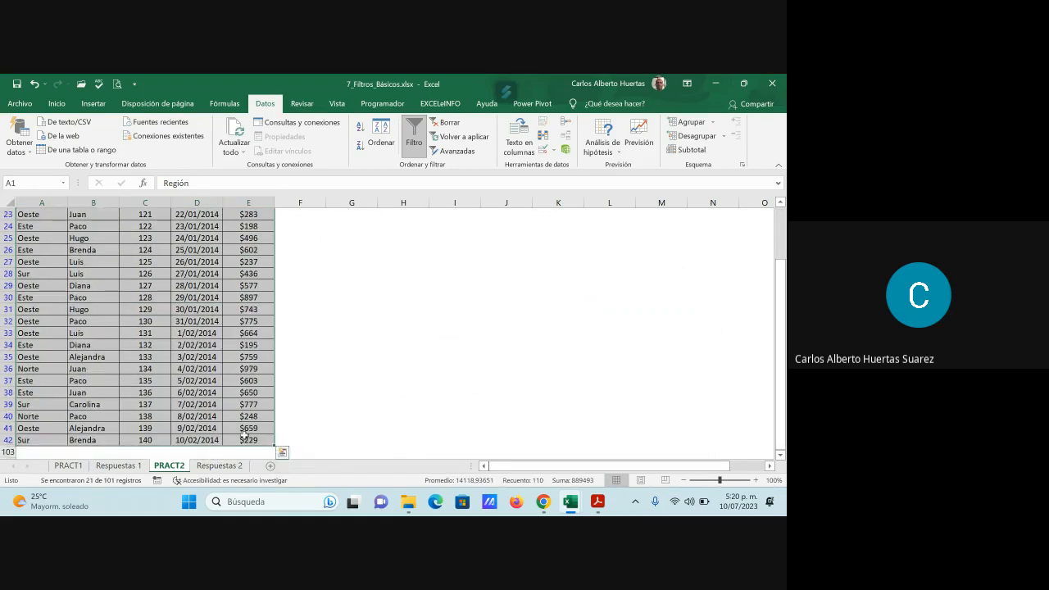
key(ctrl+c)
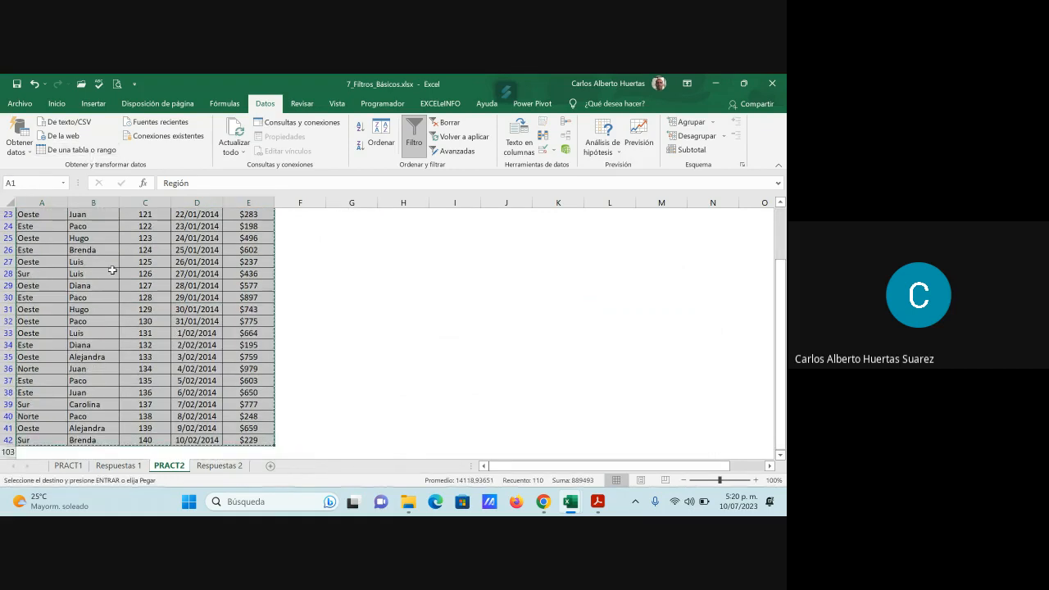
click(219, 466)
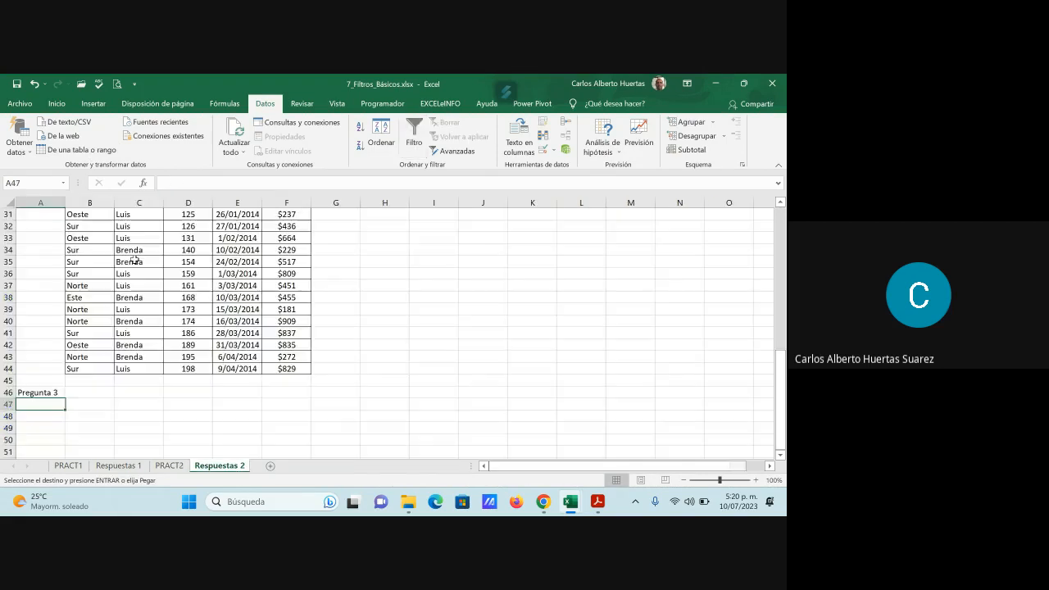
click(109, 393)
key(ctrl+v)
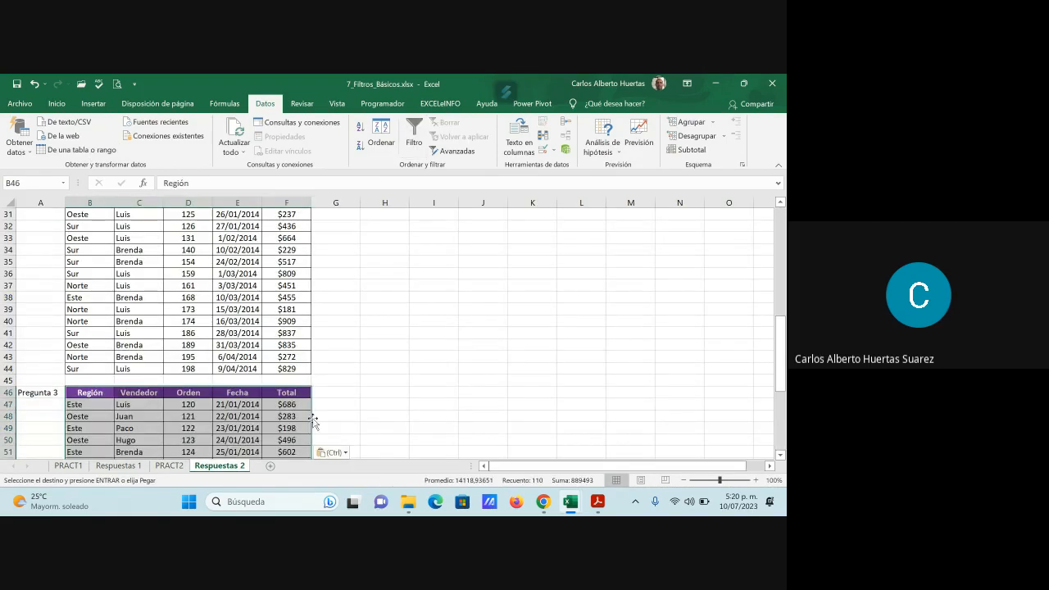
- Label cell A69 of Respuestas 2, below the pasted rows, as Pregunta 4
scroll(315, 422, down, 6)
scroll(315, 422, down, 3)
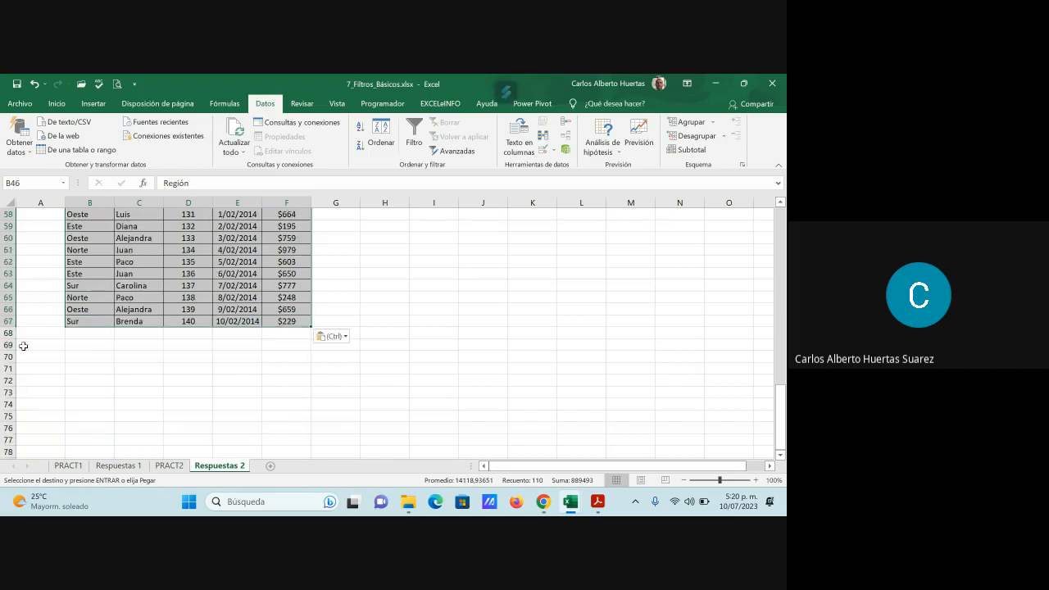
click(24, 344)
text(Pregunta 4)
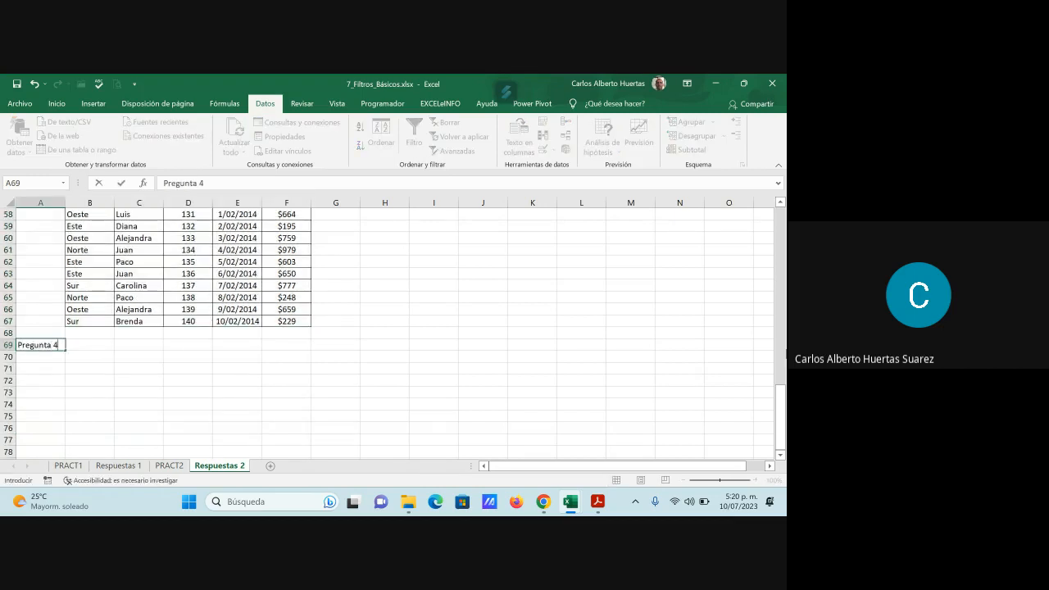
key(Return)
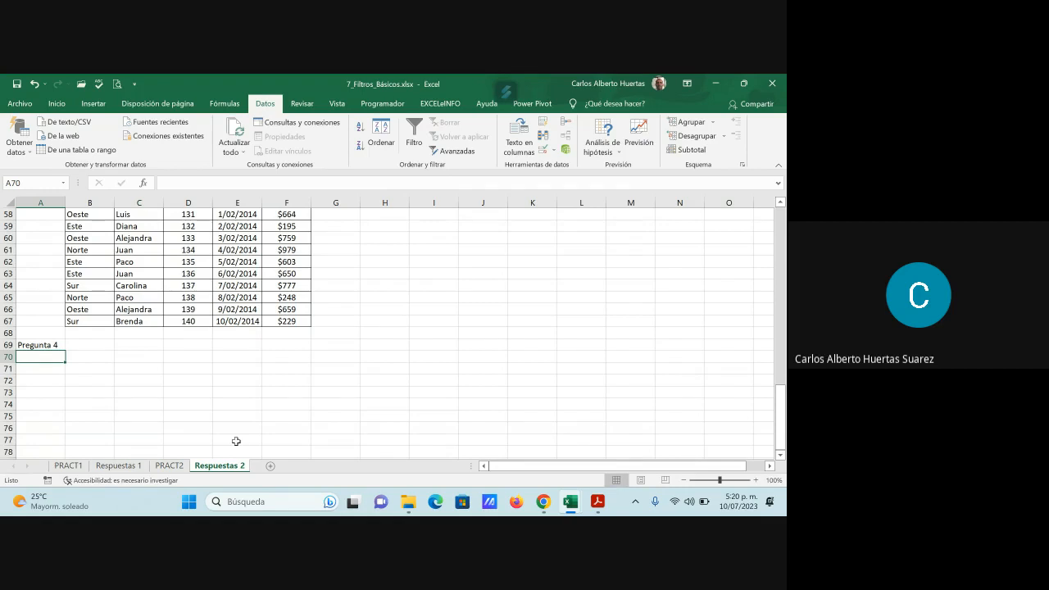
- Return to PRACT2 and reselect every value in the Orden column filter to show all orders
key(ctrl+Page_Up)
click(192, 275)
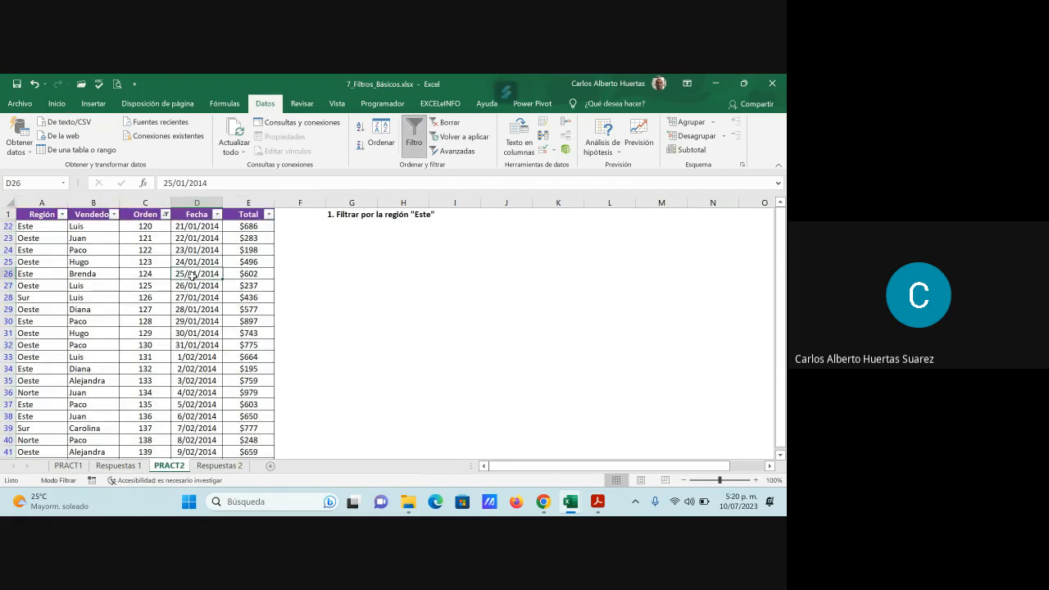
click(166, 215)
click(217, 342)
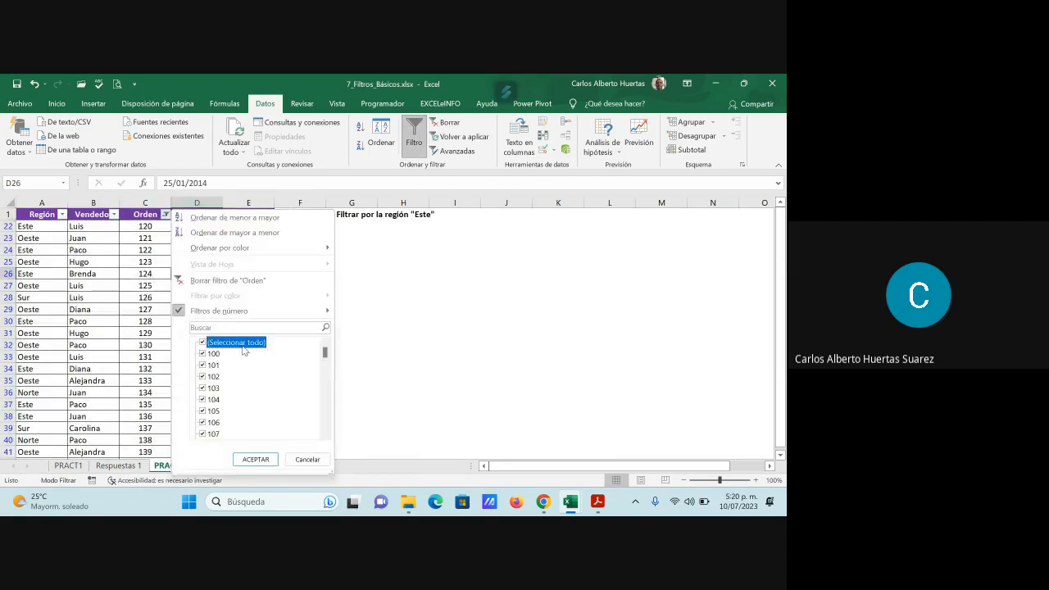
click(255, 459)
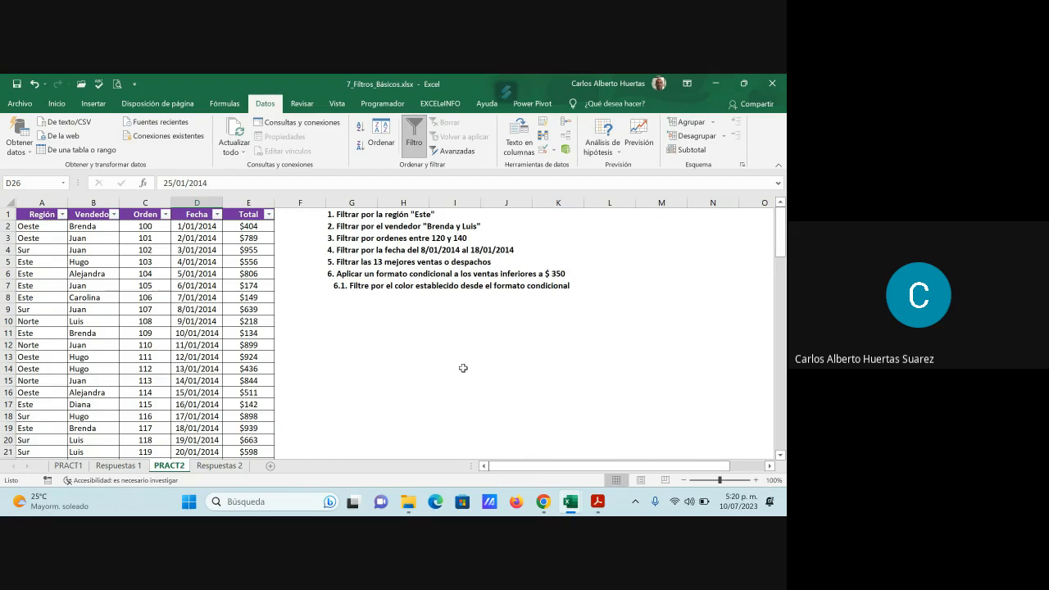
- Try to filter the Fecha column with a between-dates filter, entering 8/01/2014 as the start date and no end date
click(218, 214)
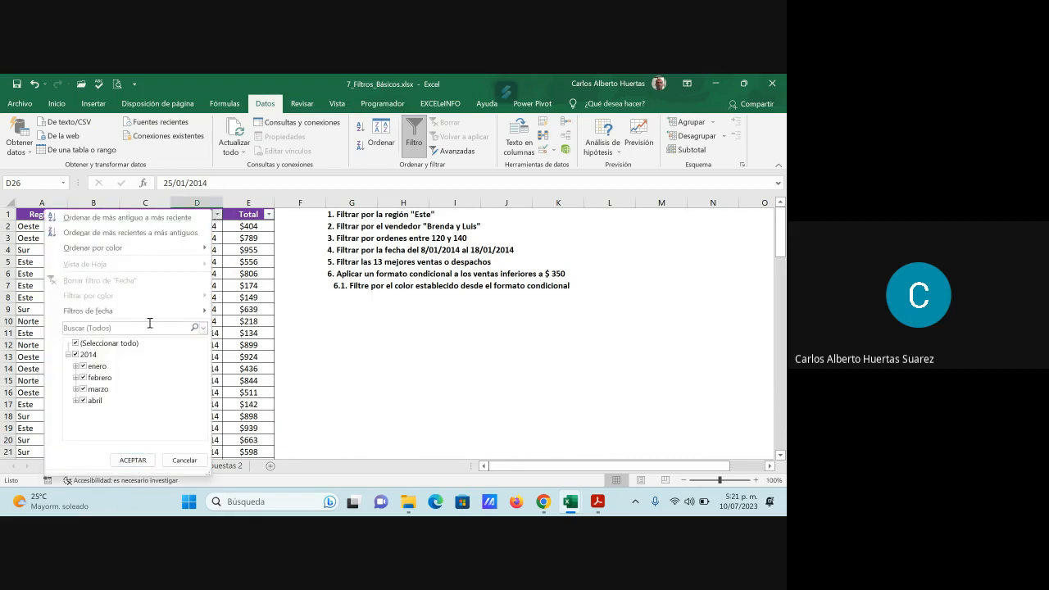
mouse_move(142, 316)
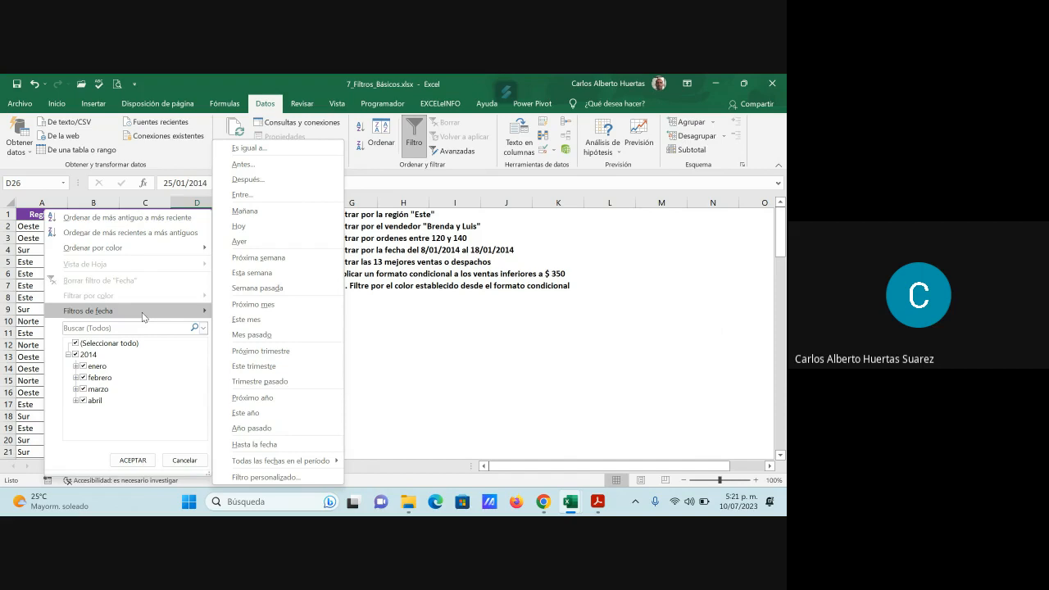
click(272, 193)
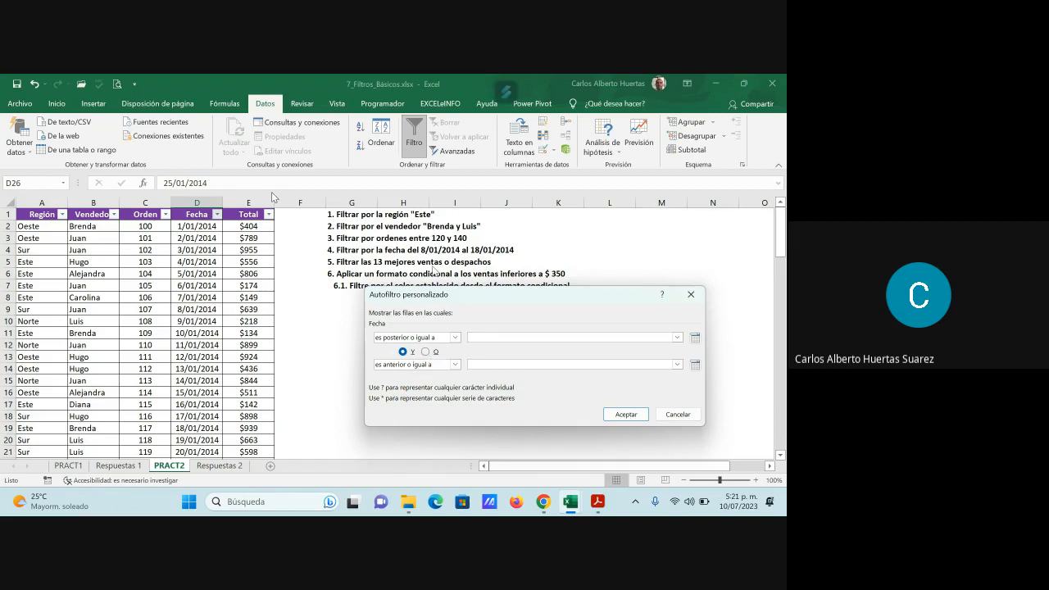
text(0/01)
key(BackSpace)
key(BackSpace)
key(BackSpace)
key(BackSpace)
text(8/01/2014)
click(628, 414)
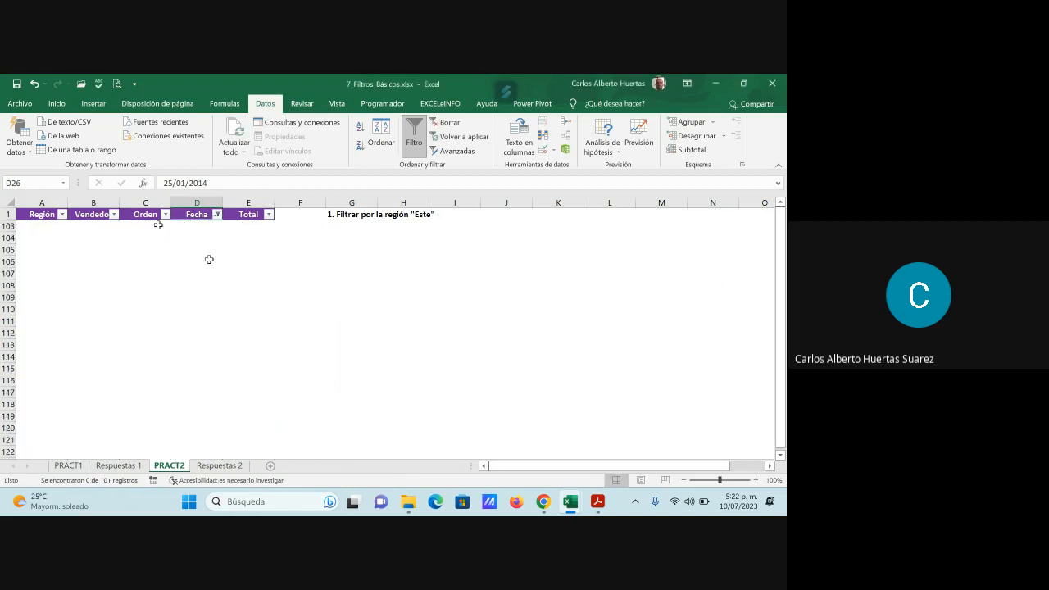
click(217, 214)
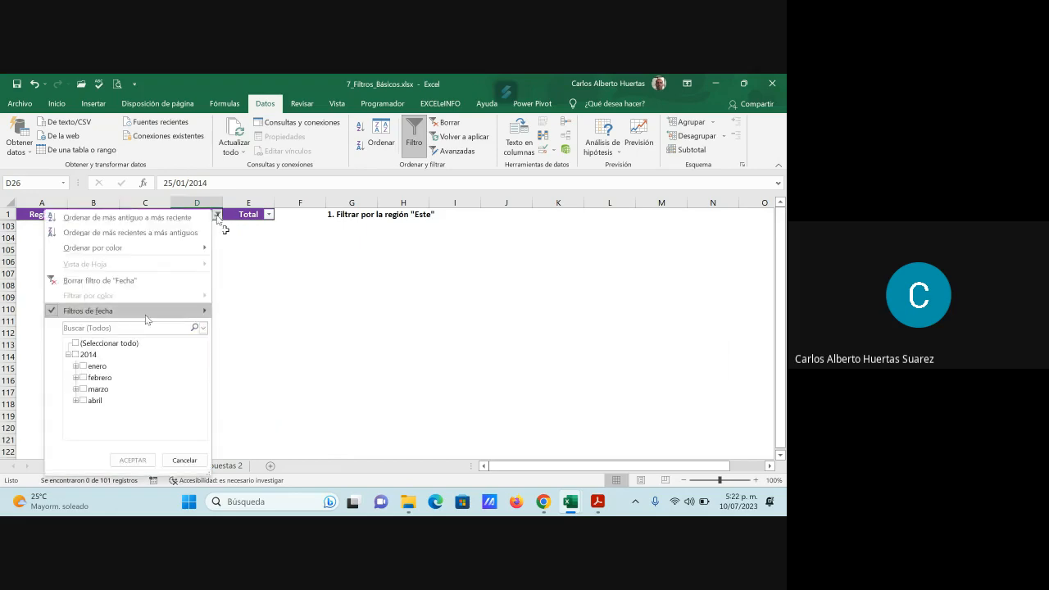
mouse_move(145, 315)
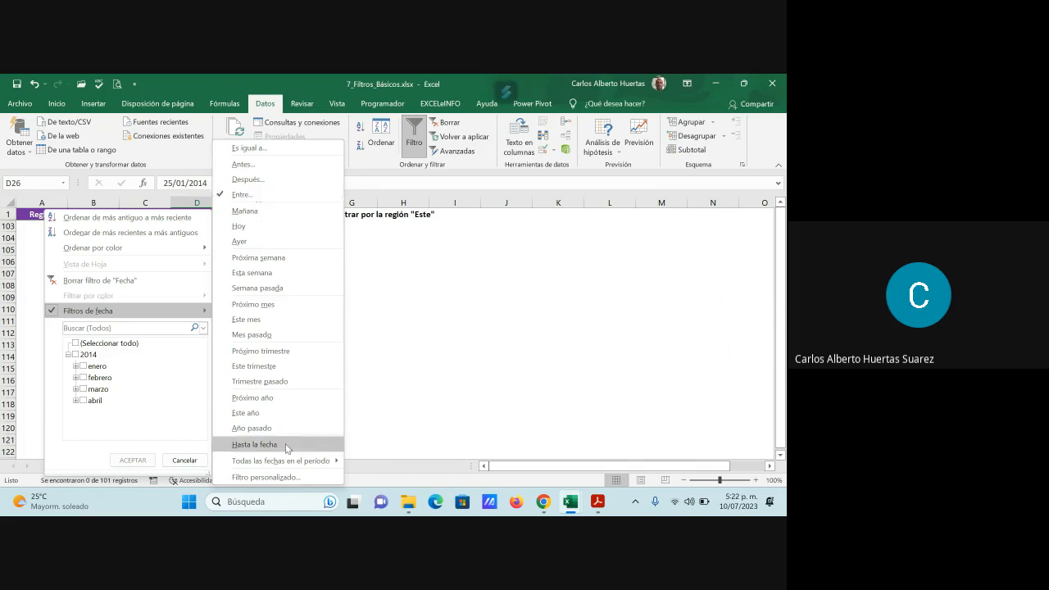
click(299, 477)
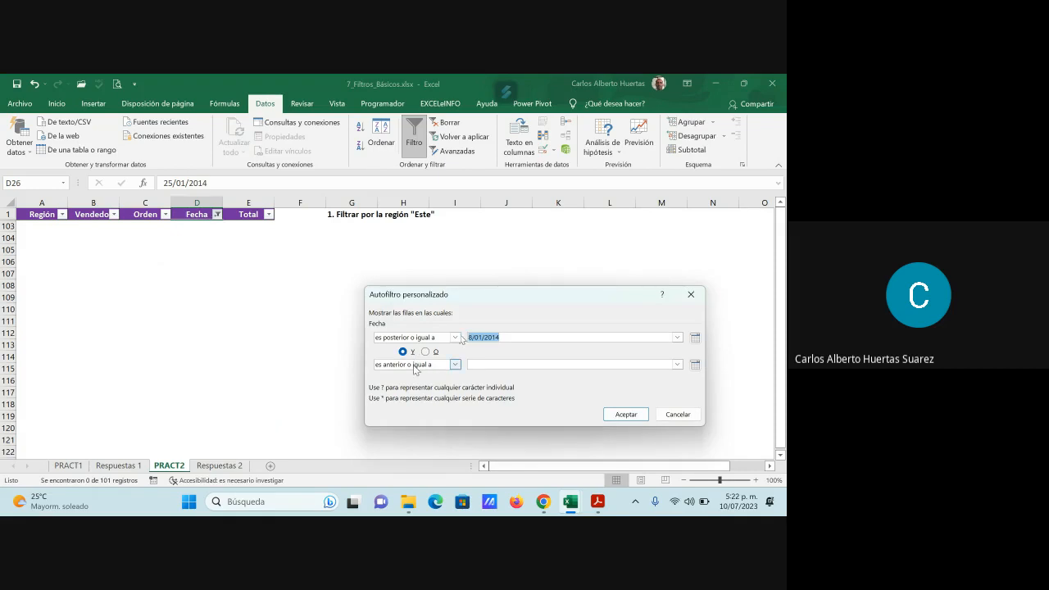
click(456, 338)
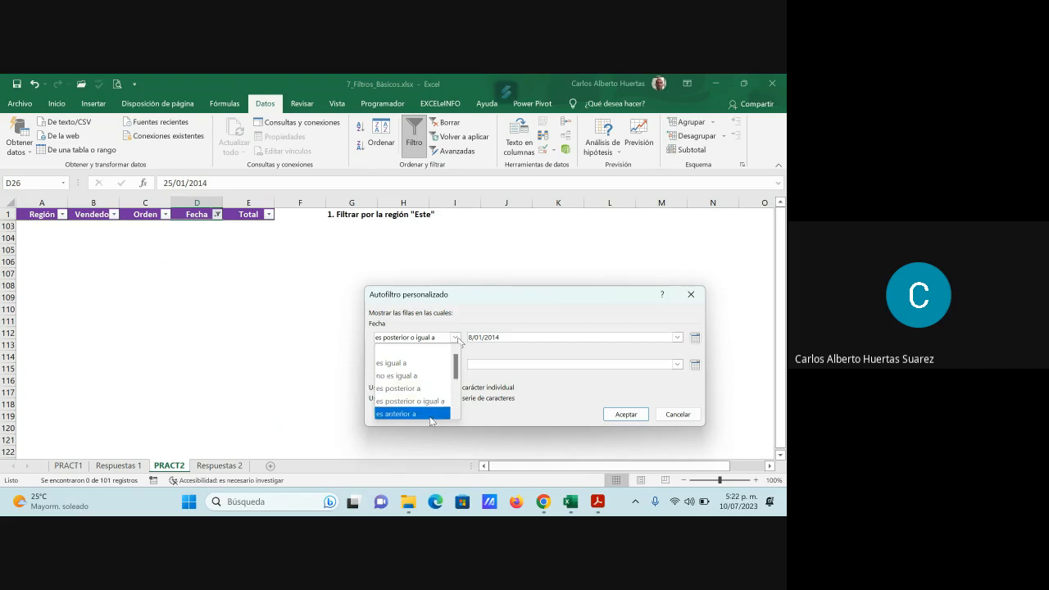
mouse_move(455, 369)
mouse_down()
mouse_move(454, 389)
mouse_move(454, 366)
mouse_up()
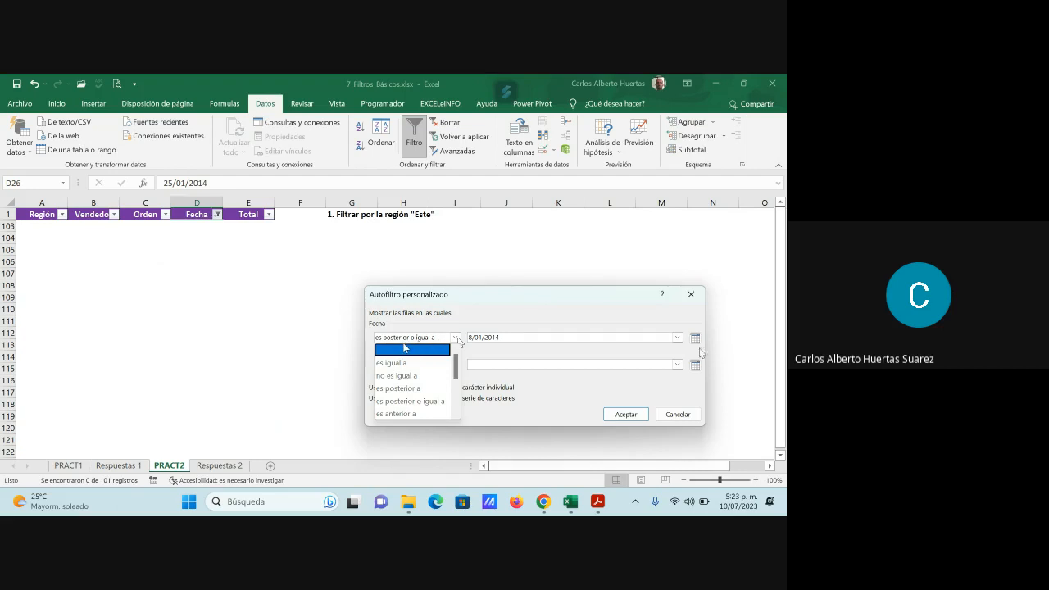
click(681, 415)
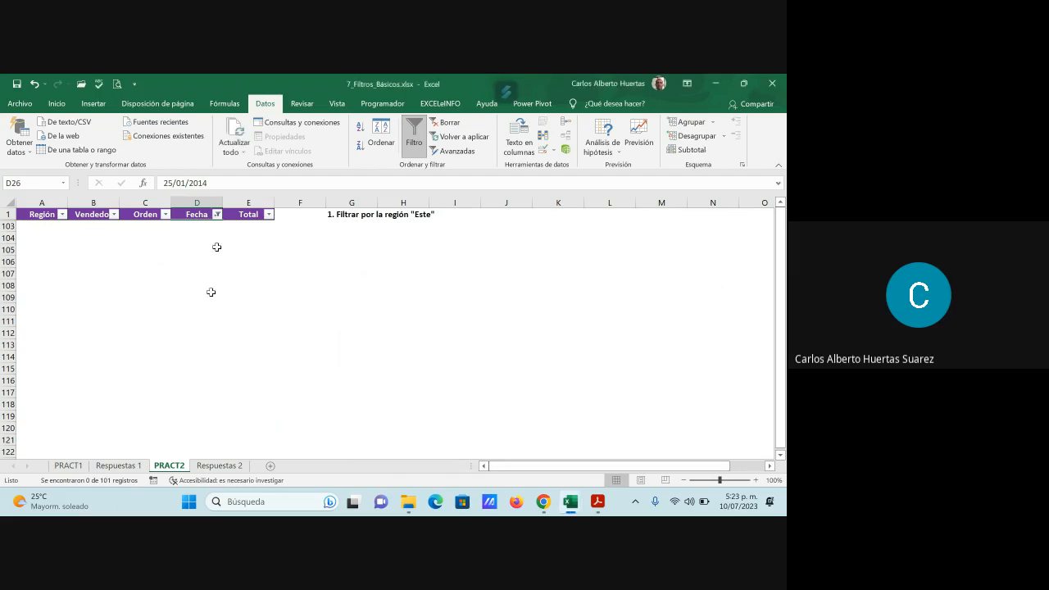
- Reselect every date in the Fecha column filter to show all rows again
click(217, 215)
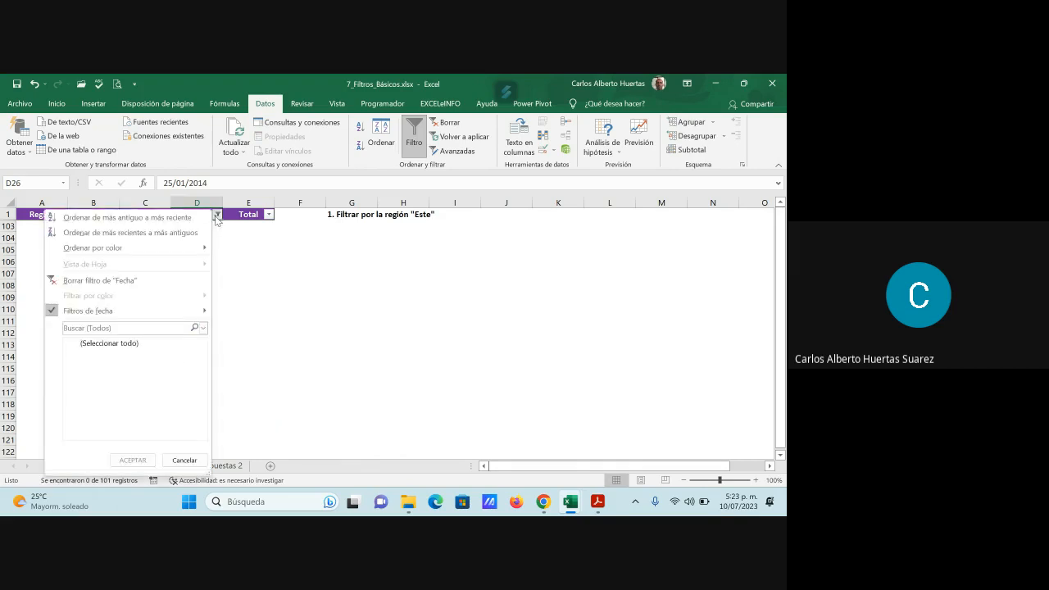
click(128, 343)
click(132, 460)
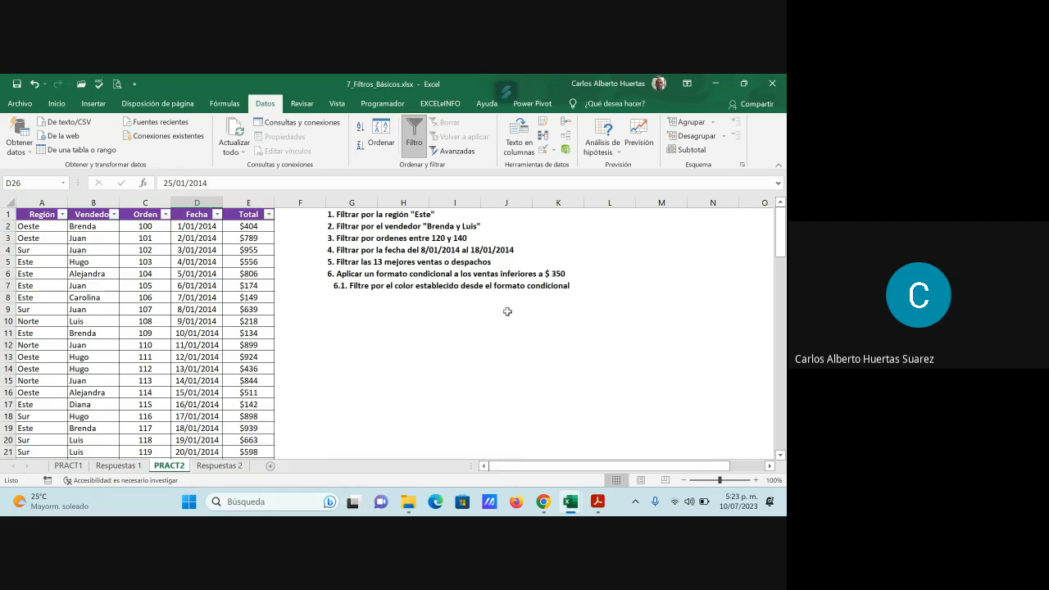
- Apply a custom filter to the Fecha column for dates on or after 8/01/2014 (es posterior o igual a)
click(217, 216)
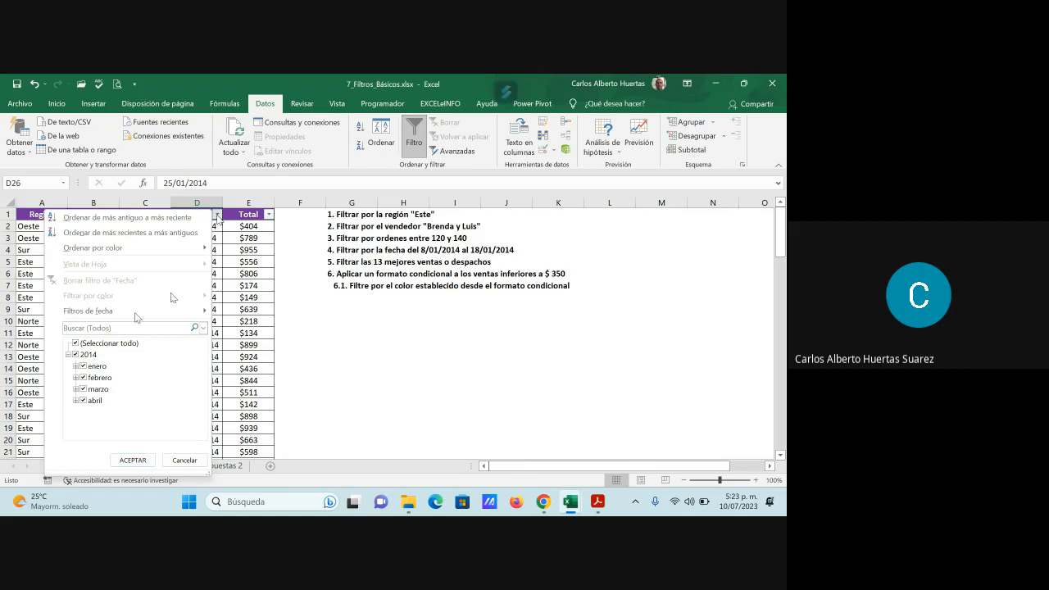
mouse_move(135, 318)
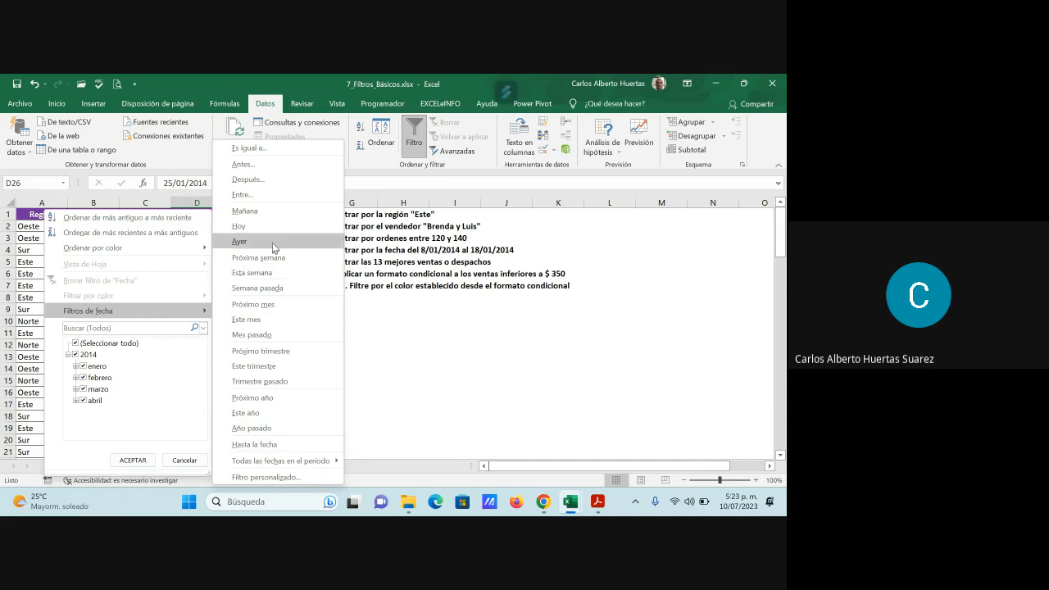
click(292, 476)
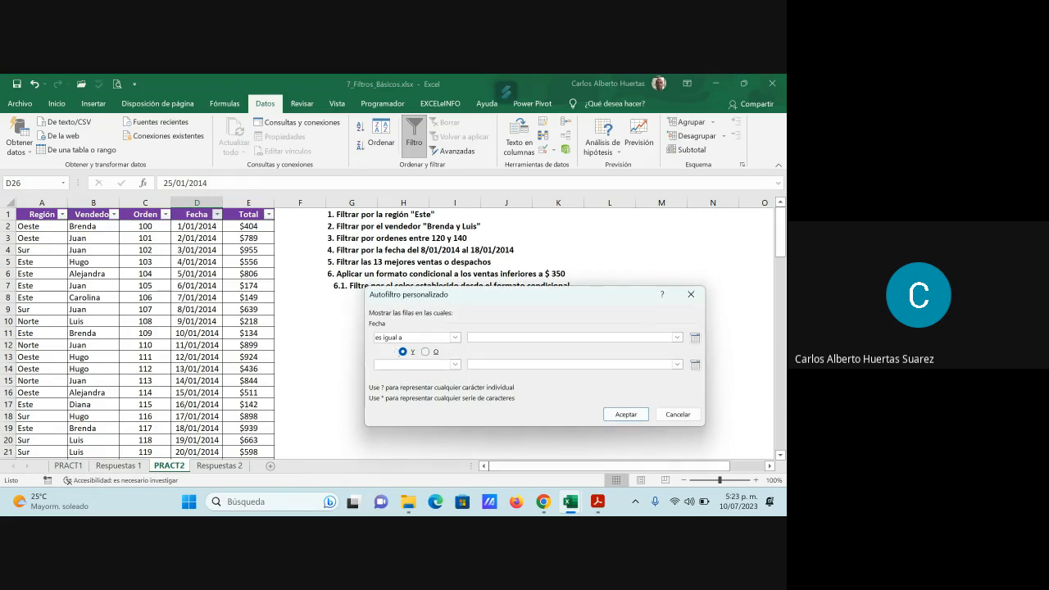
click(456, 337)
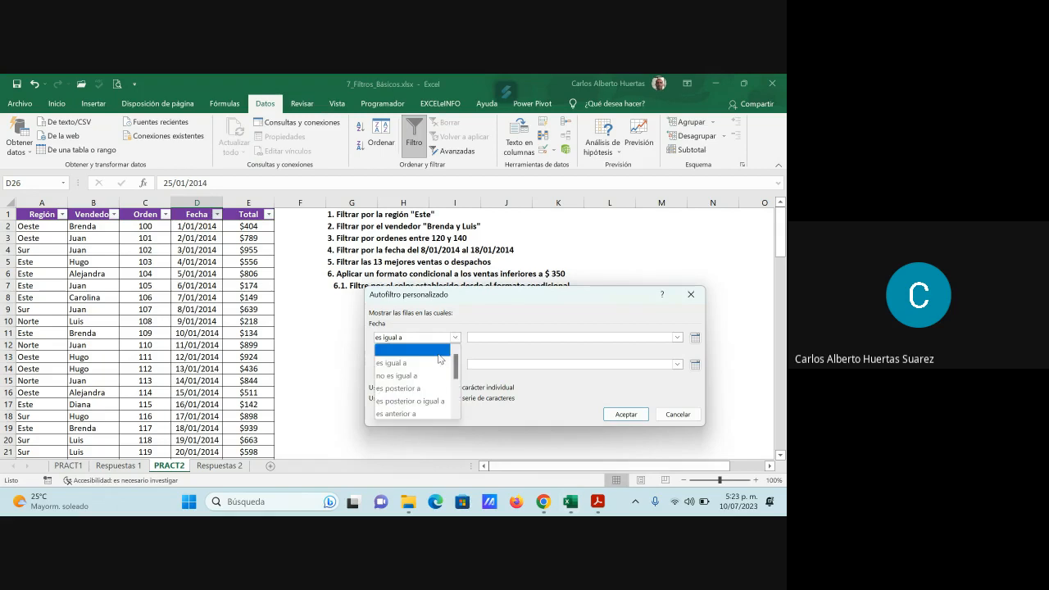
click(443, 401)
click(482, 338)
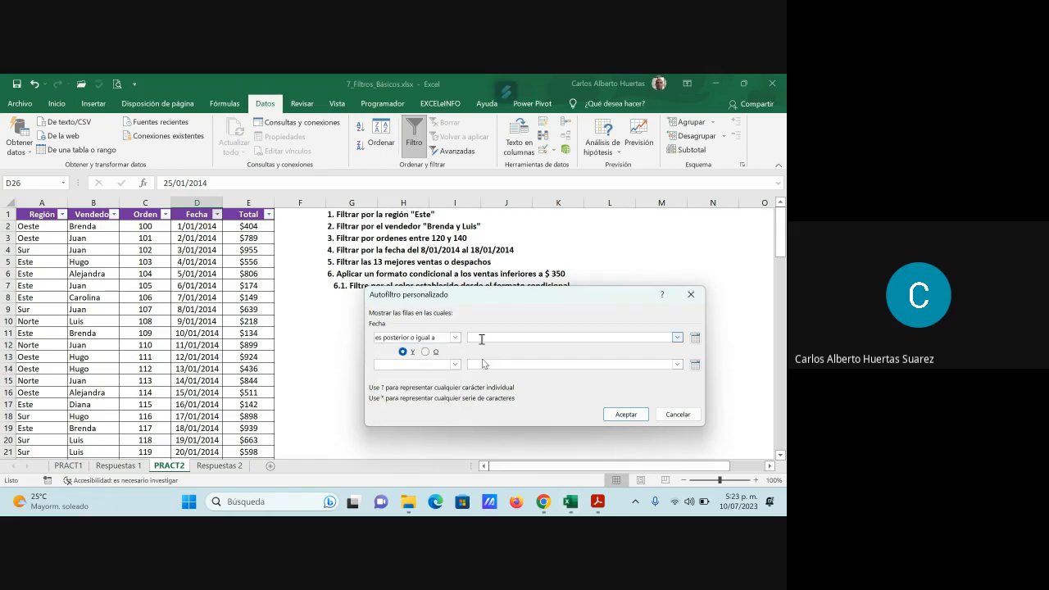
text(8/01)
text(/2014)
click(626, 414)
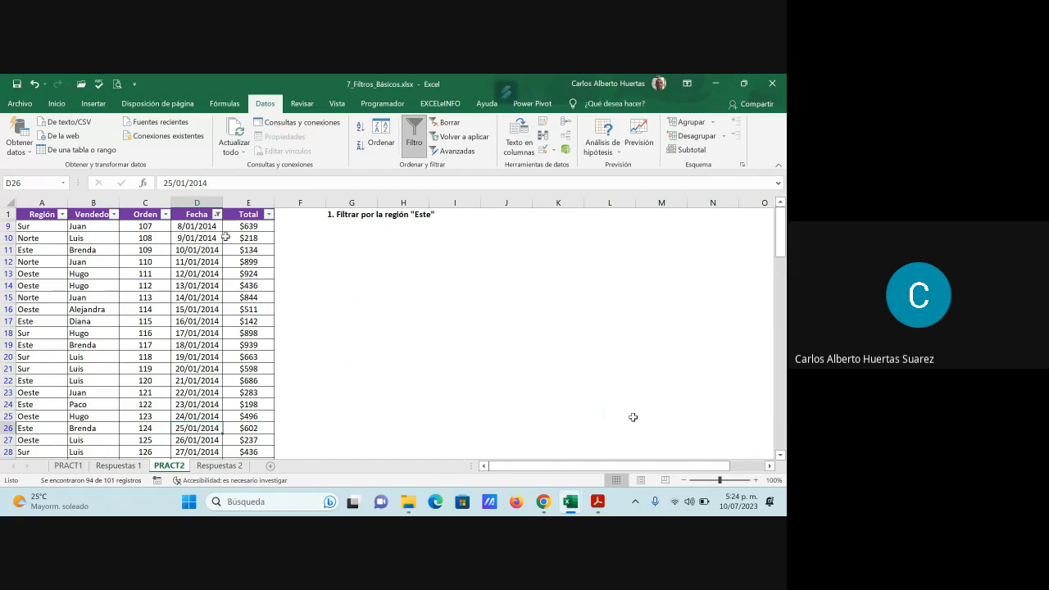
- Reopen the Fecha custom filter and add a second condition joined with O, using "es anterior o igual a"
click(217, 214)
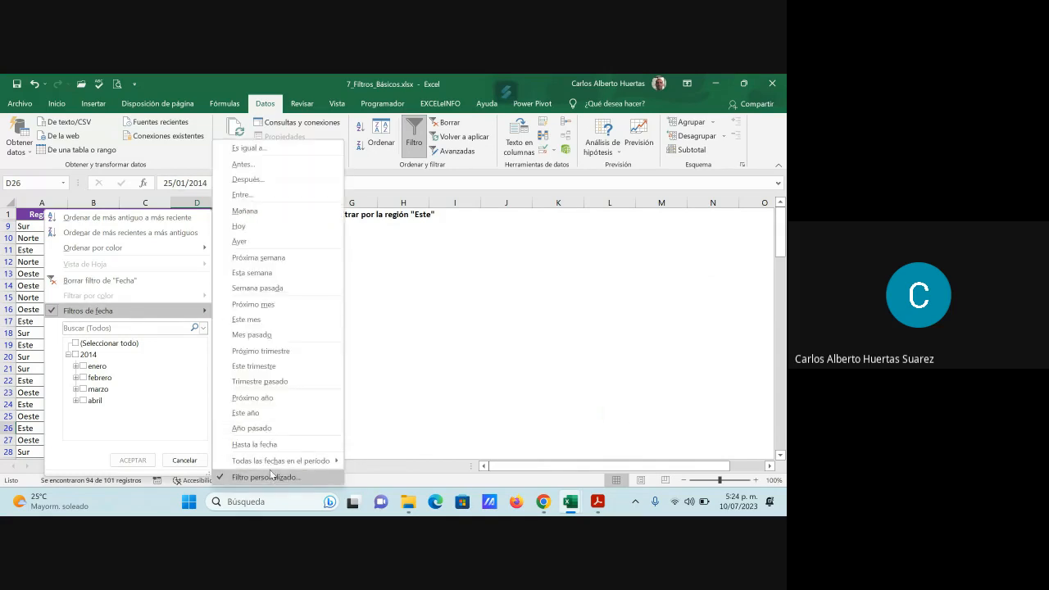
click(271, 476)
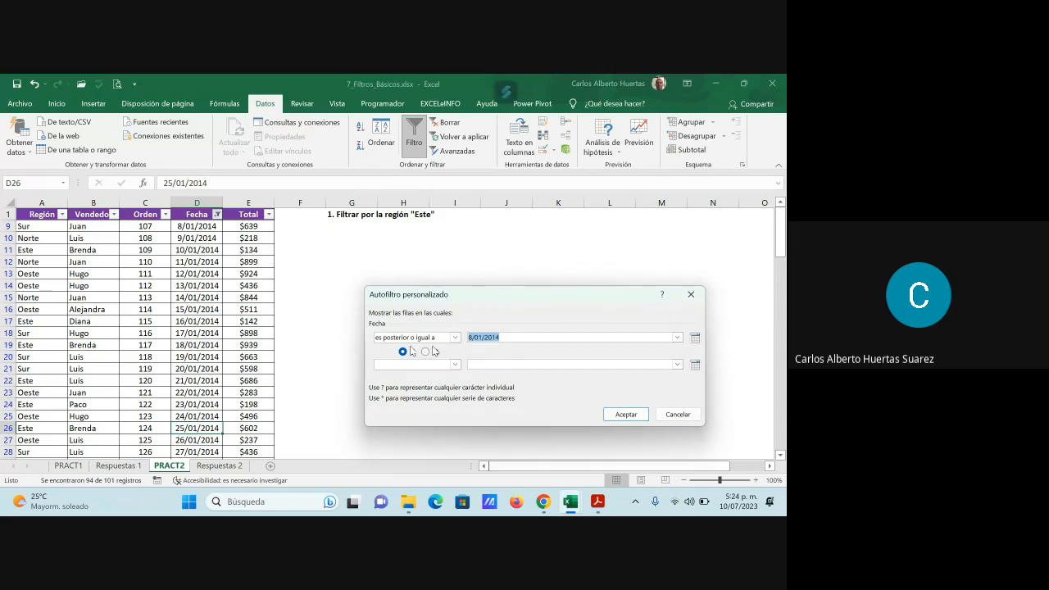
click(430, 352)
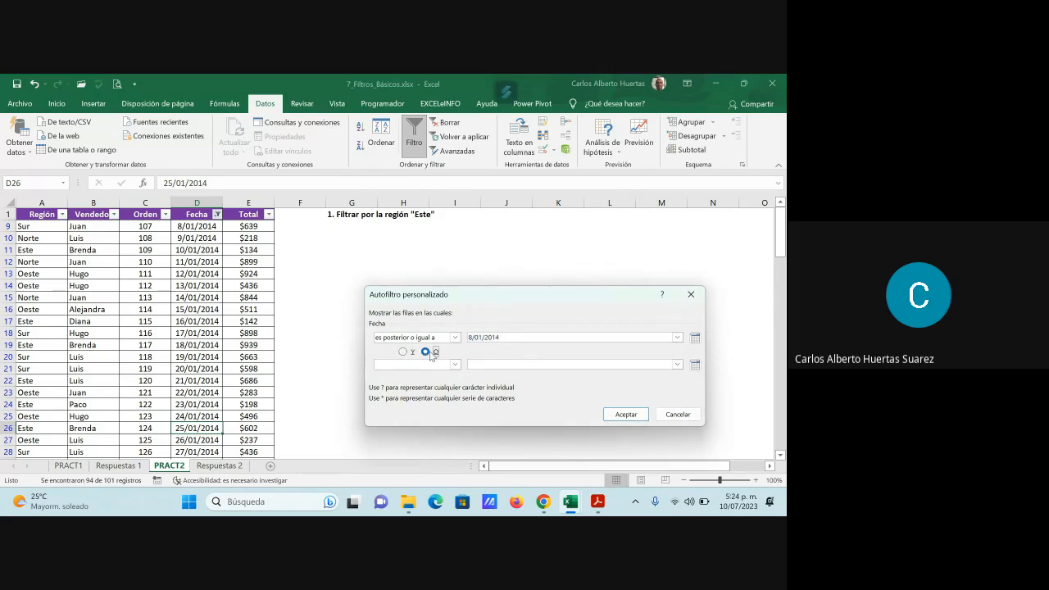
click(455, 364)
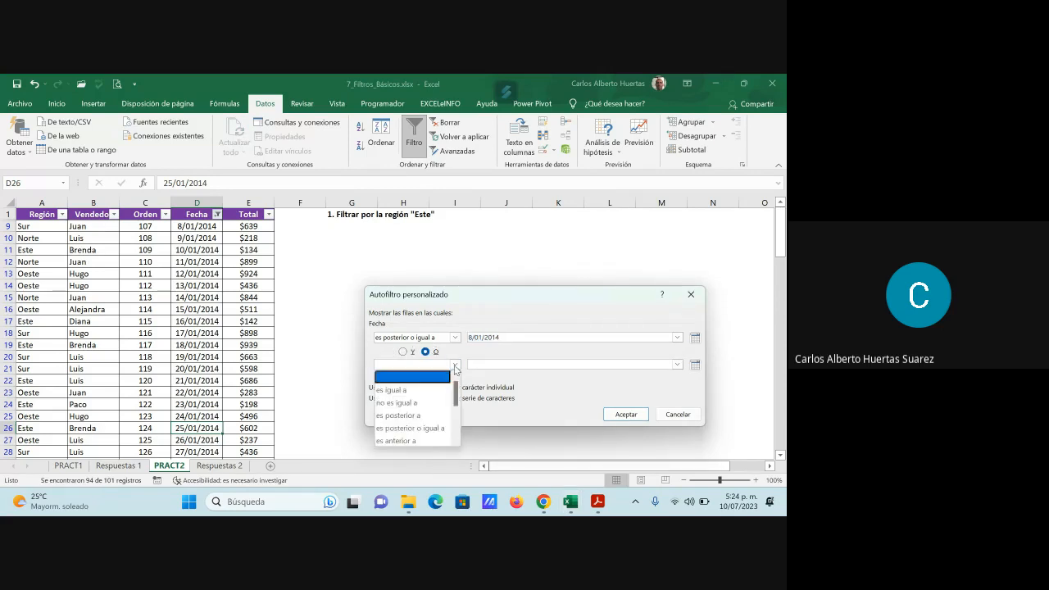
scroll(442, 433, down, 2)
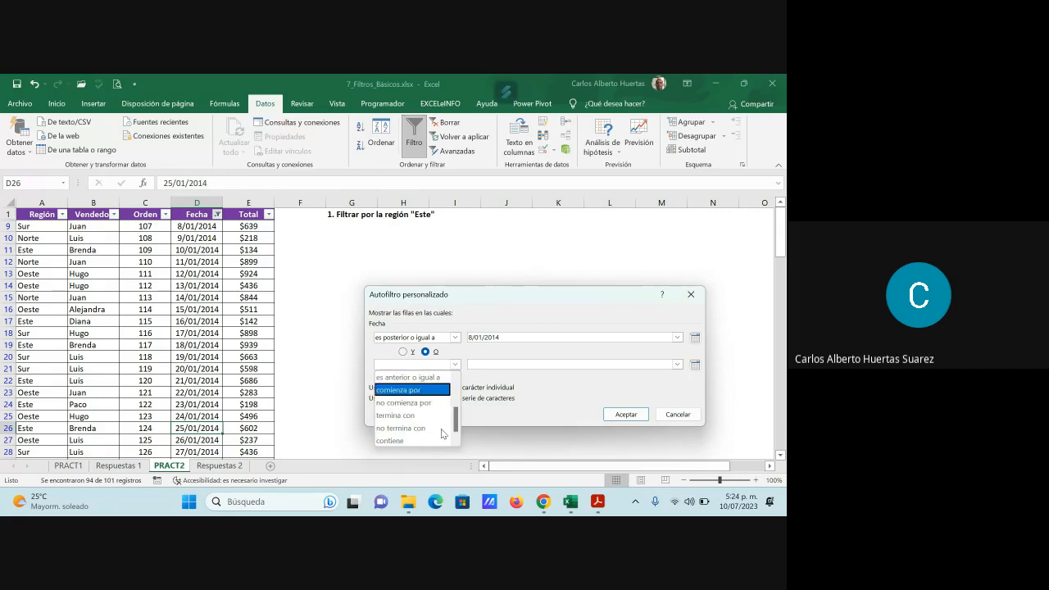
scroll(442, 433, down, 1)
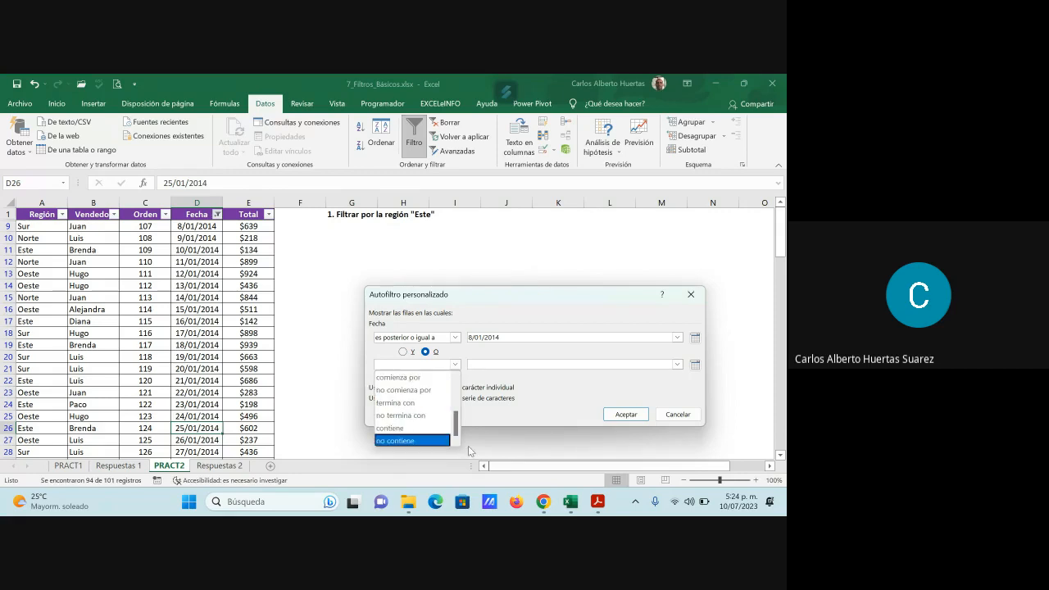
scroll(457, 427, up, 2)
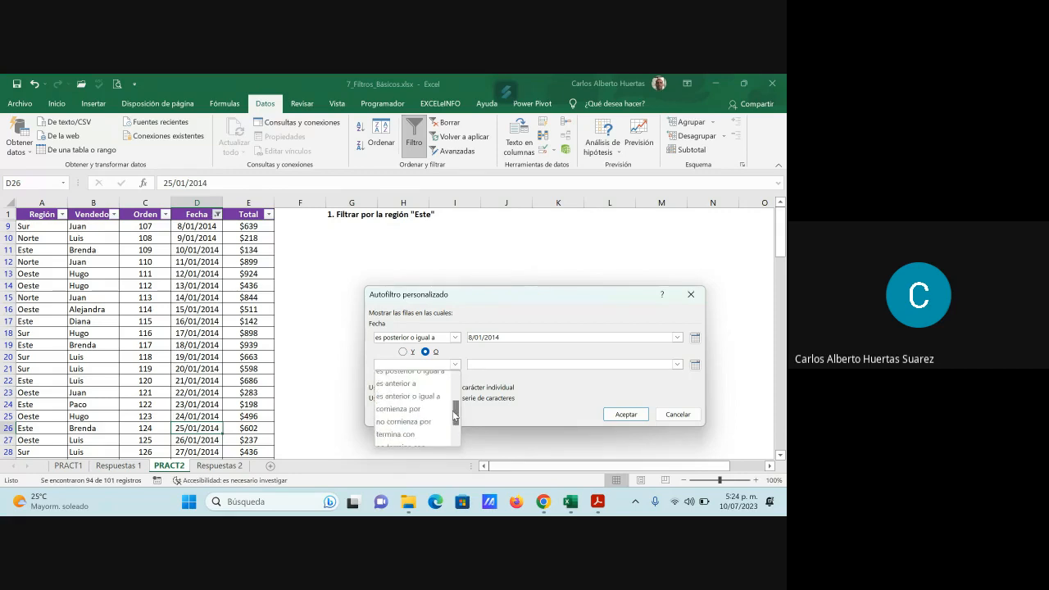
click(426, 398)
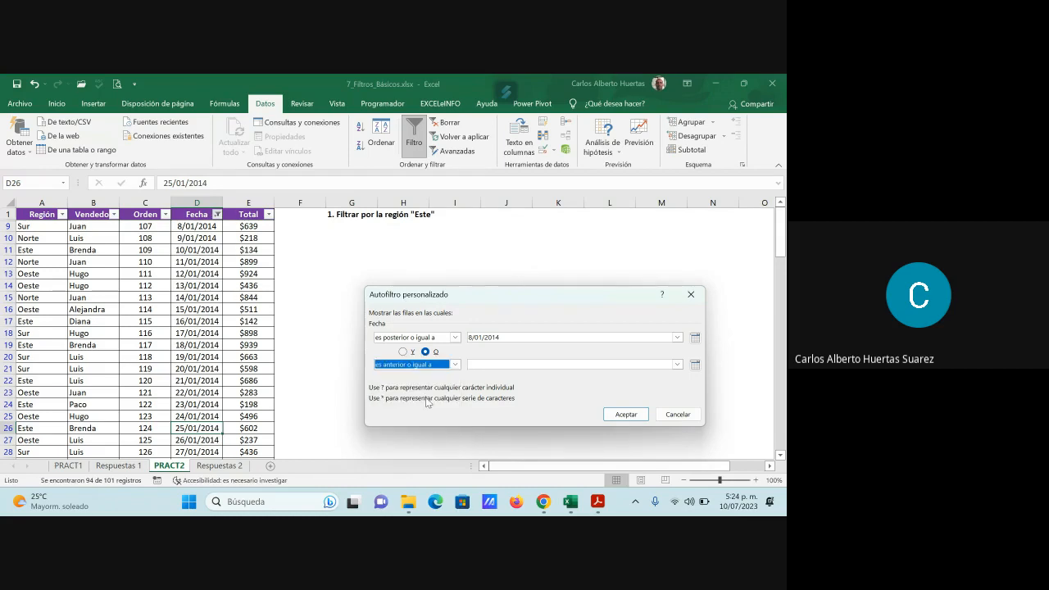
- Set the second condition's date to 18/01/2014 and apply the custom date filter
click(483, 363)
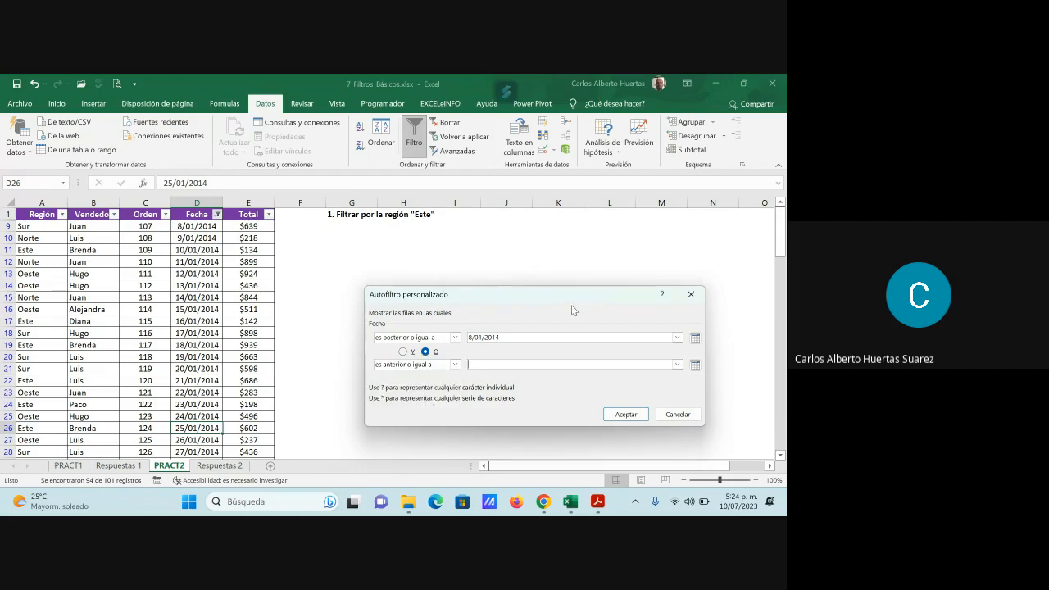
text(18/)
text(08)
text(/20)
key(BackSpace)
key(BackSpace)
key(BackSpace)
key(BackSpace)
key(BackSpace)
text(1/2014)
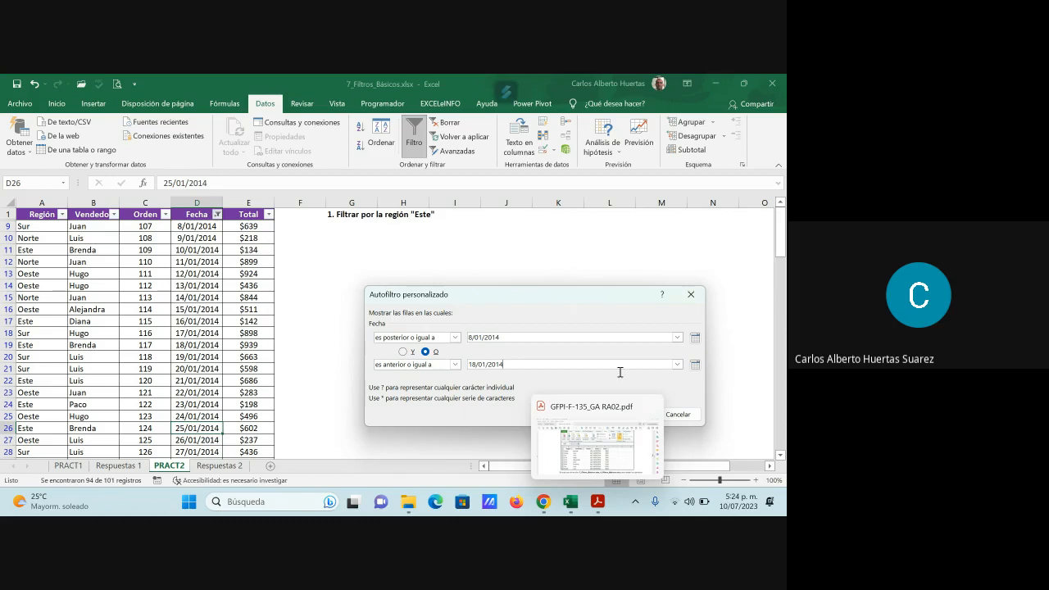
key(Return)
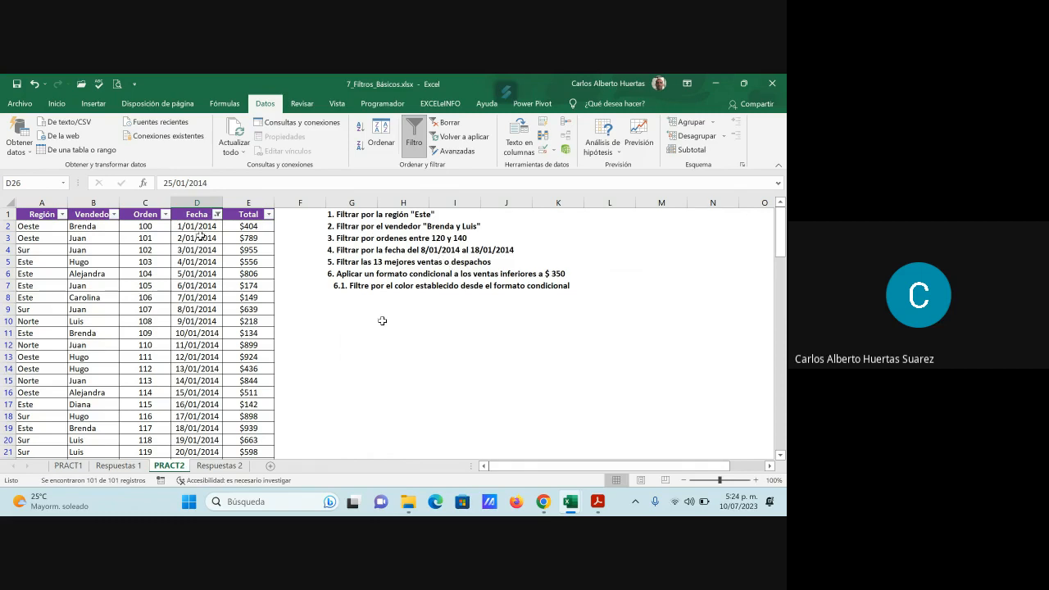
- Turn off filtering on the PRACT2 table to clear the date filter, and turn it back on from the Fecha header
scroll(440, 261, down, 1)
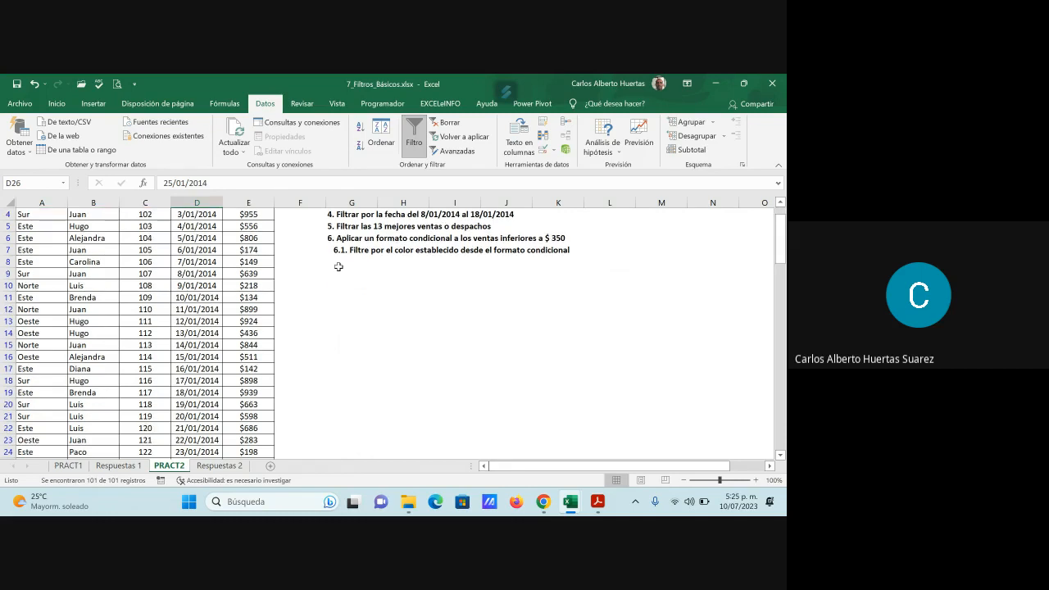
scroll(441, 261, up, 1)
key(ctrl+shift+l)
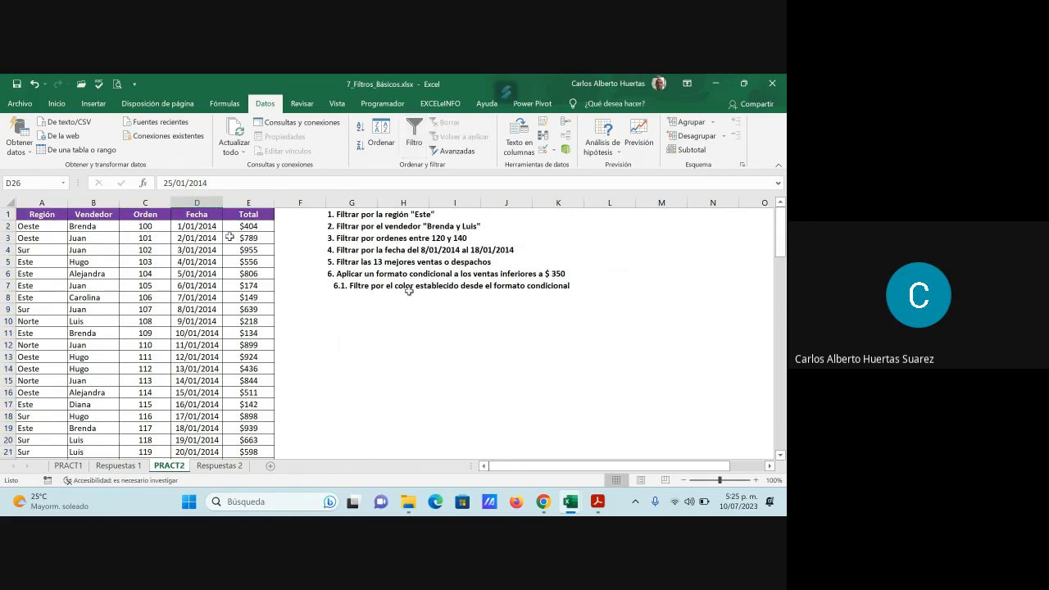
key(ctrl+Up)
key(ctrl+shift+l)
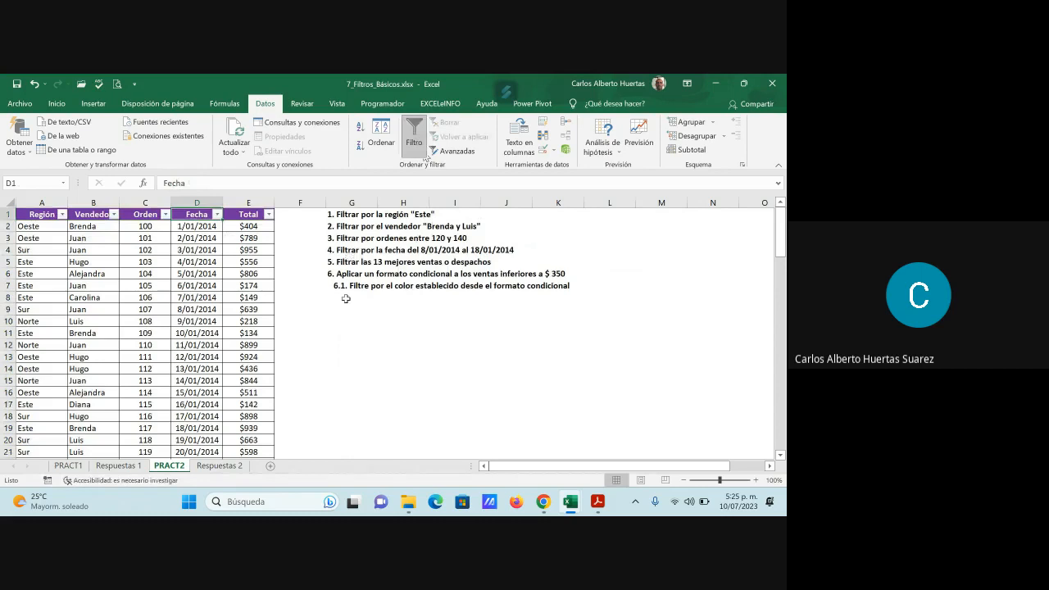
- Start a custom filter on the Fecha column with the first condition "es posterior o igual a" 8/01/2014
key(alt+Down)
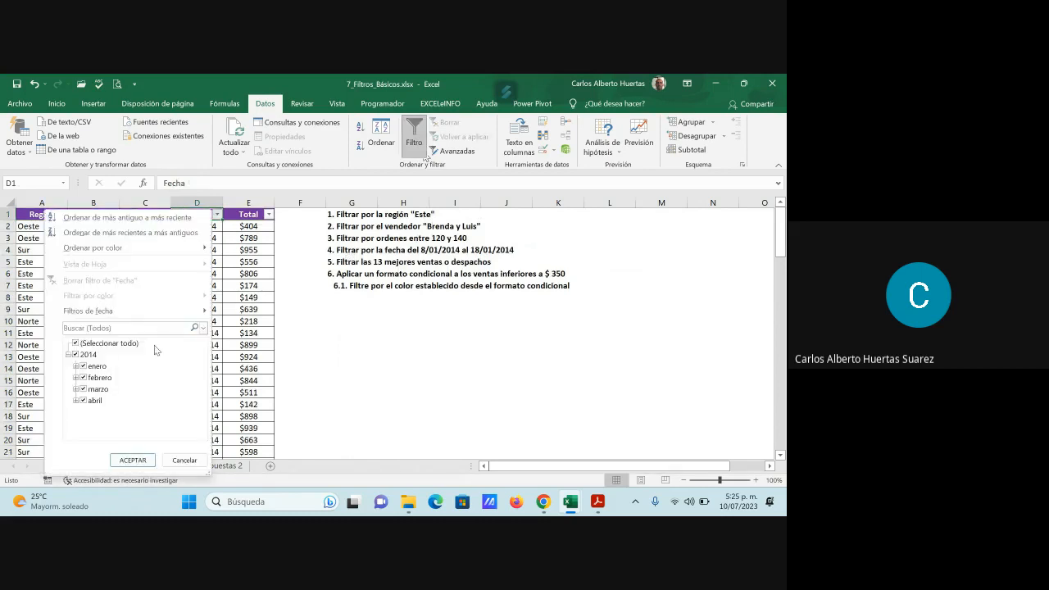
mouse_move(160, 318)
click(291, 481)
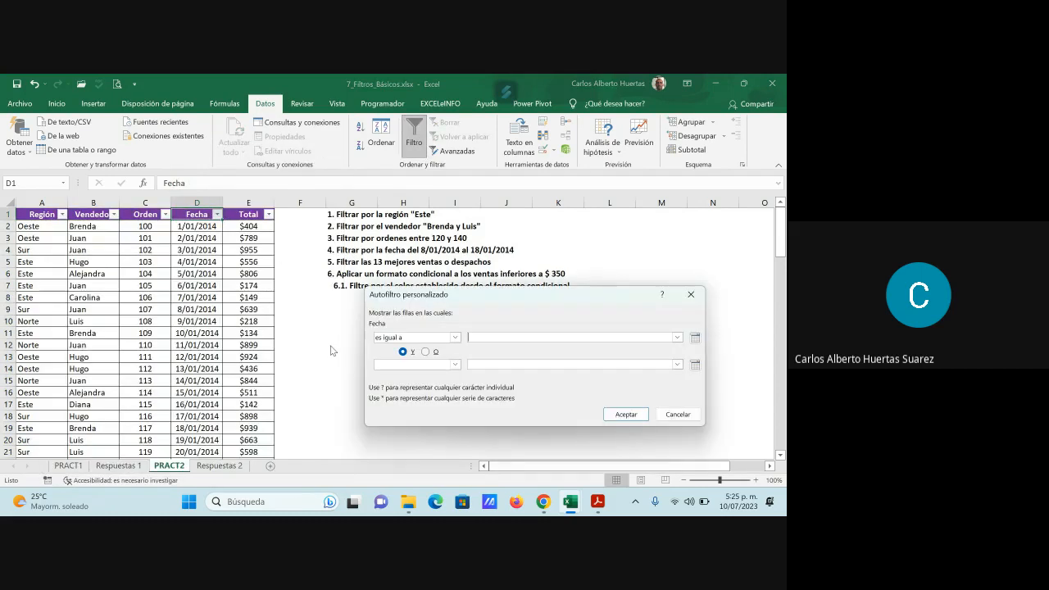
click(454, 337)
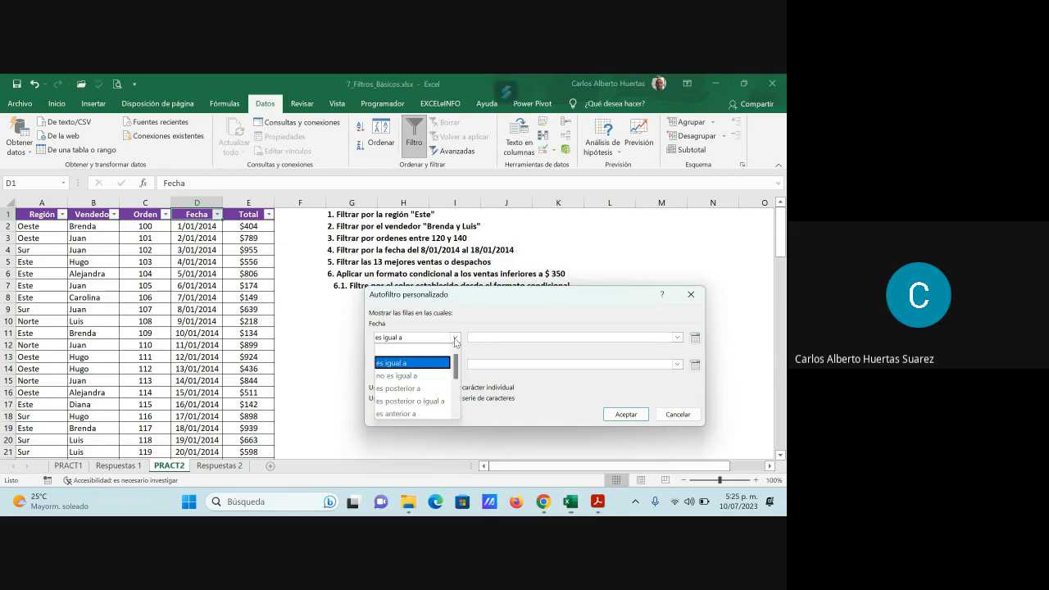
click(435, 401)
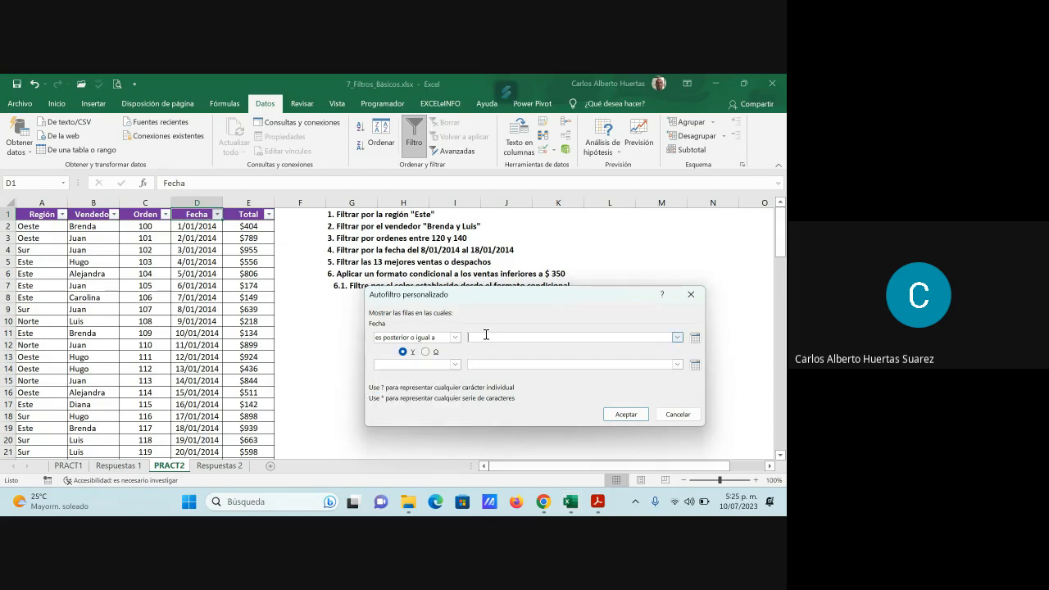
text(8/01/2014)
- Add the second condition "es anterior o igual a" 18/01/2014 joined with Y, and apply the date filter
click(455, 365)
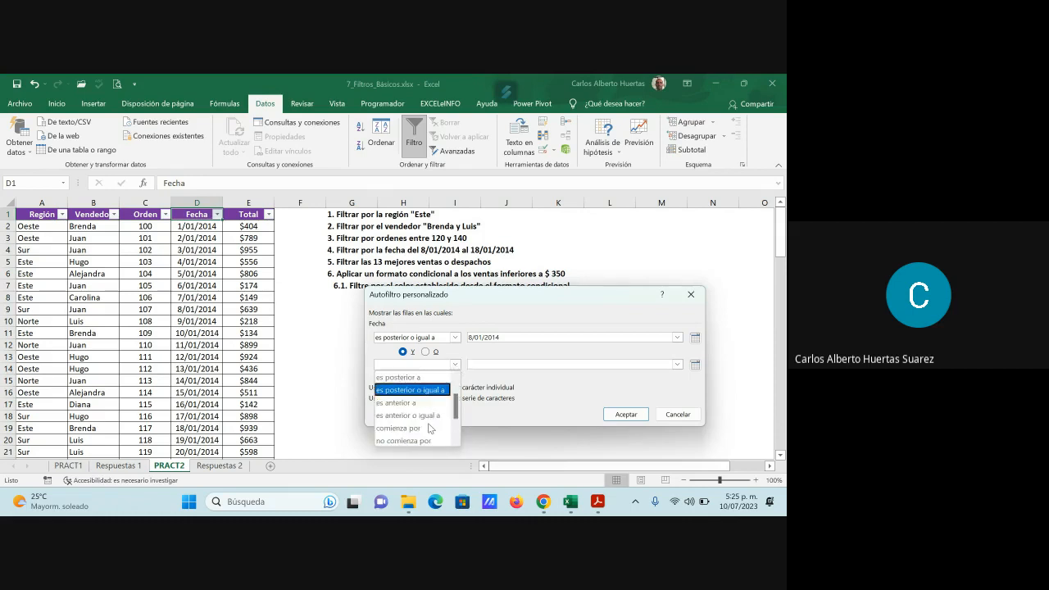
click(421, 416)
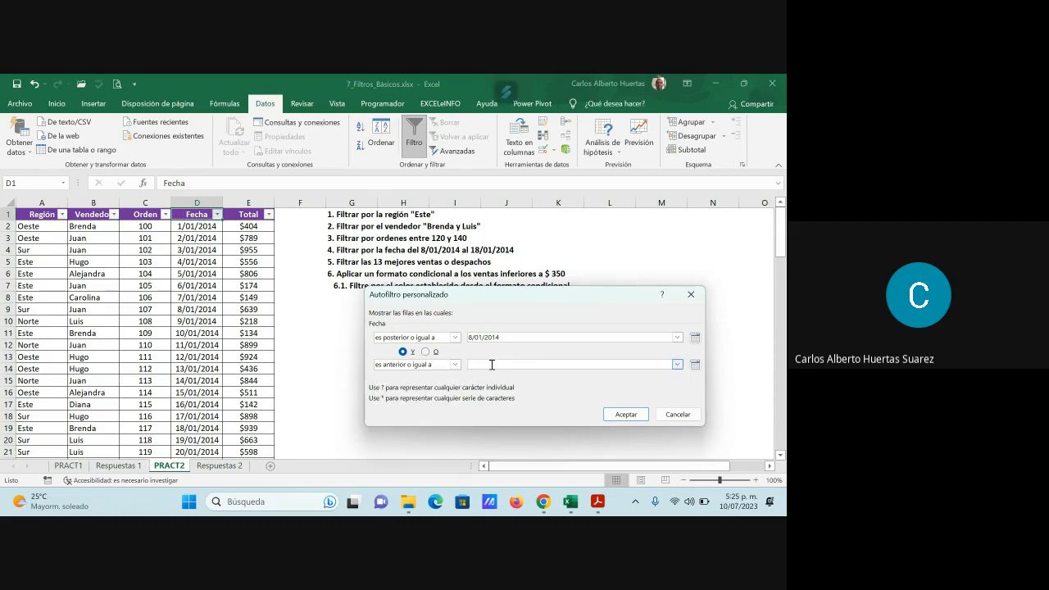
click(492, 365)
text(18/01/2014)
click(631, 414)
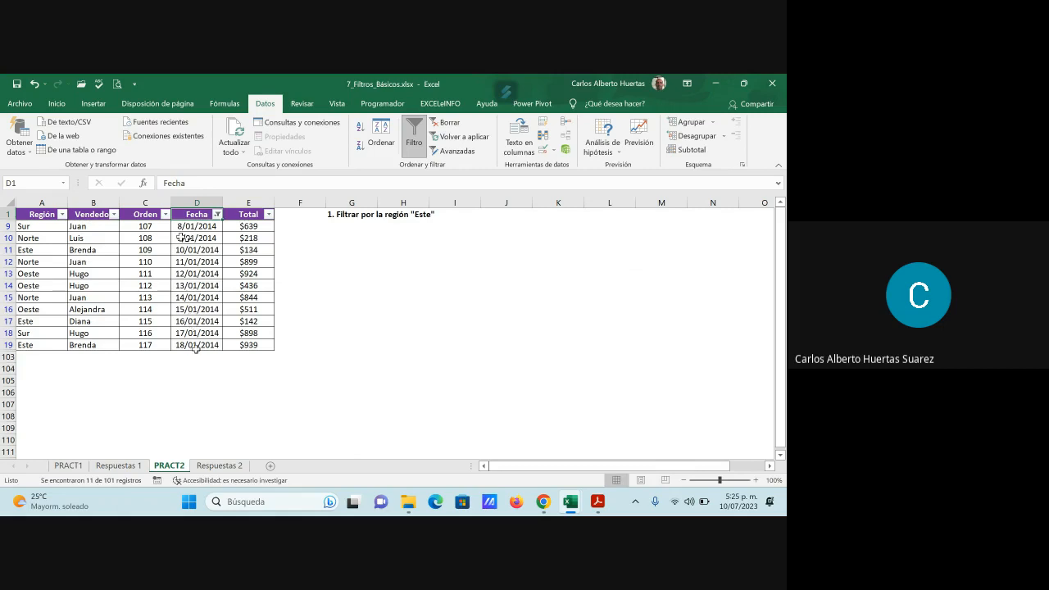
- Review the filtered dates and the conditions in the Fecha custom filter, closing it without changes
drag(188, 226, 189, 344)
click(201, 272)
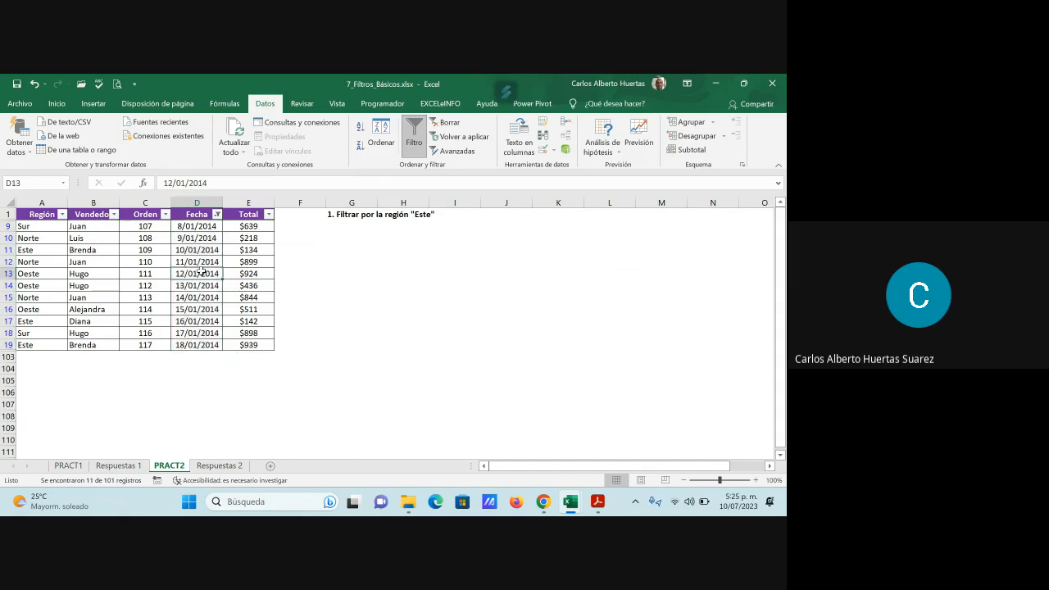
click(218, 214)
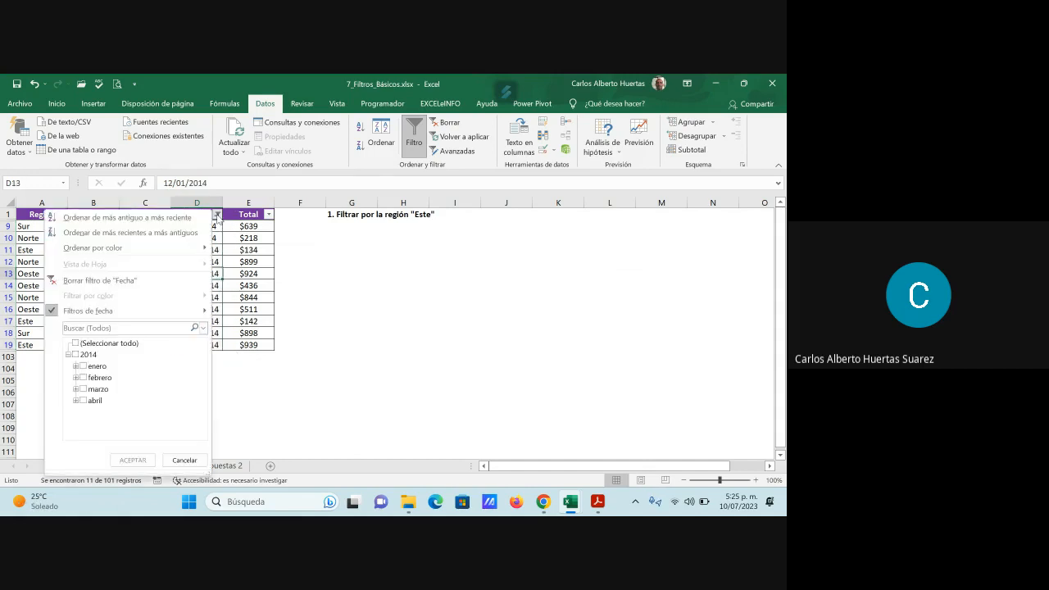
mouse_move(188, 311)
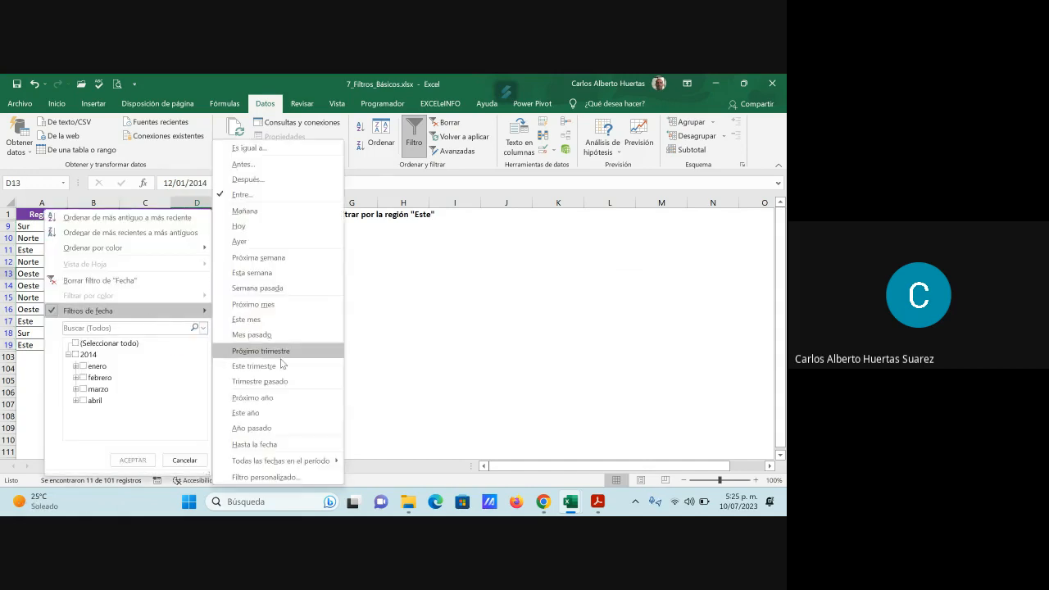
click(264, 478)
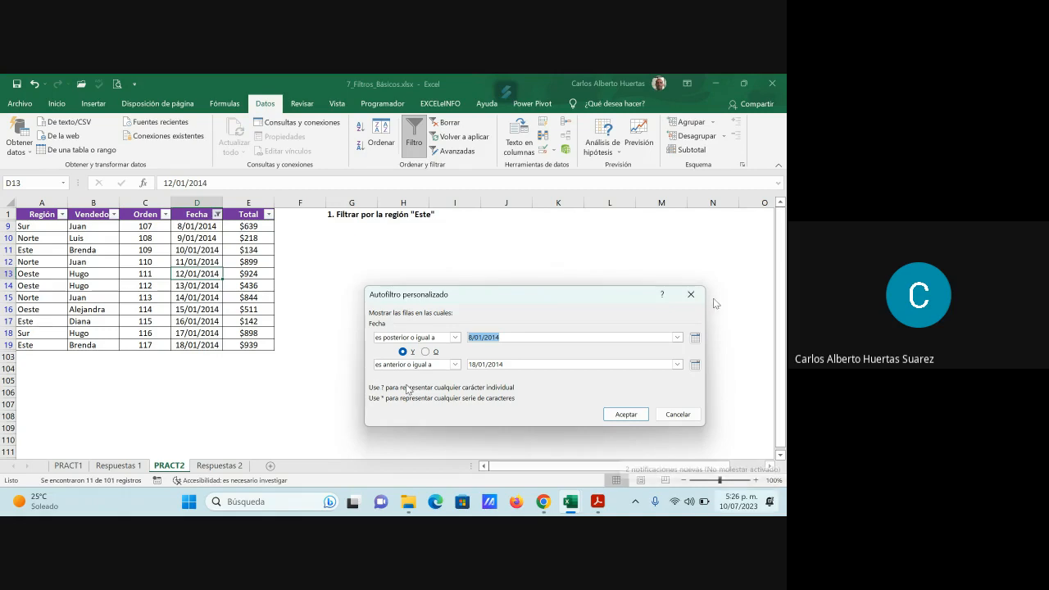
click(678, 414)
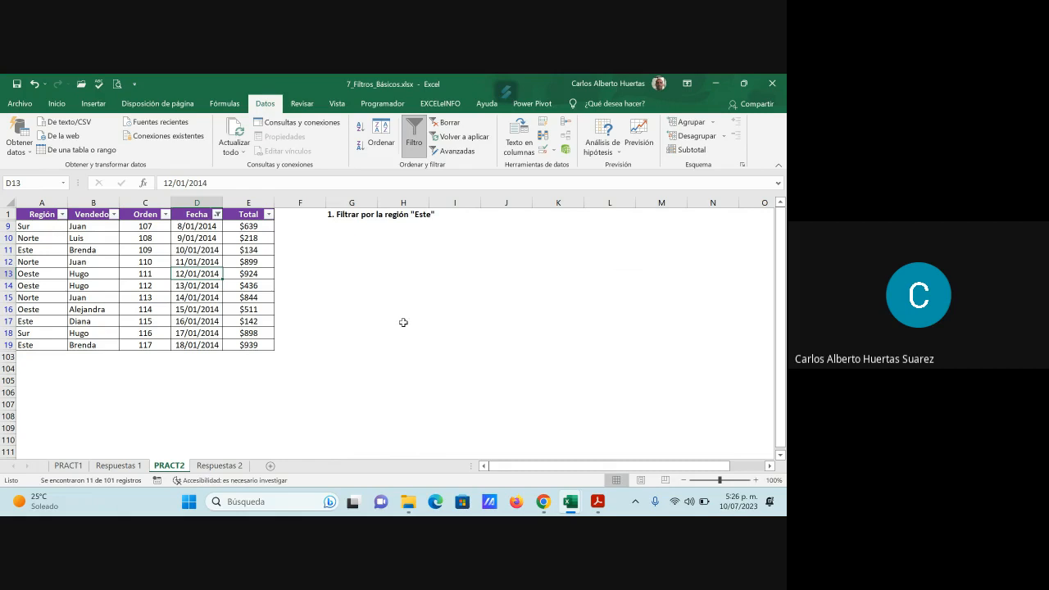
- Copy the date-filtered PRACT2 table with its headers and paste it at B69 beside Pregunta 4 on Respuestas 2
drag(41, 214, 264, 343)
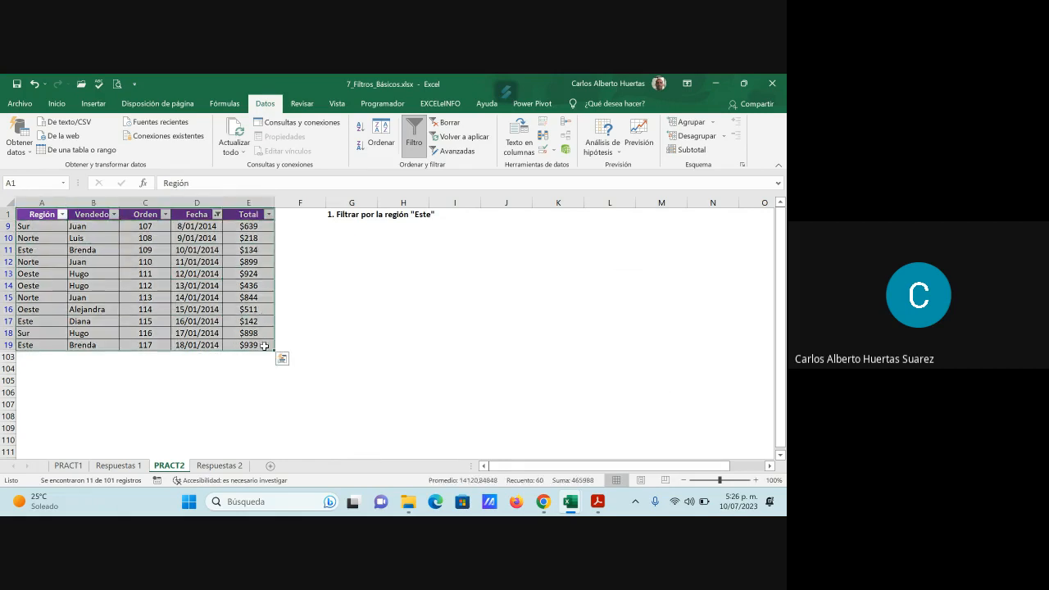
key(ctrl+c)
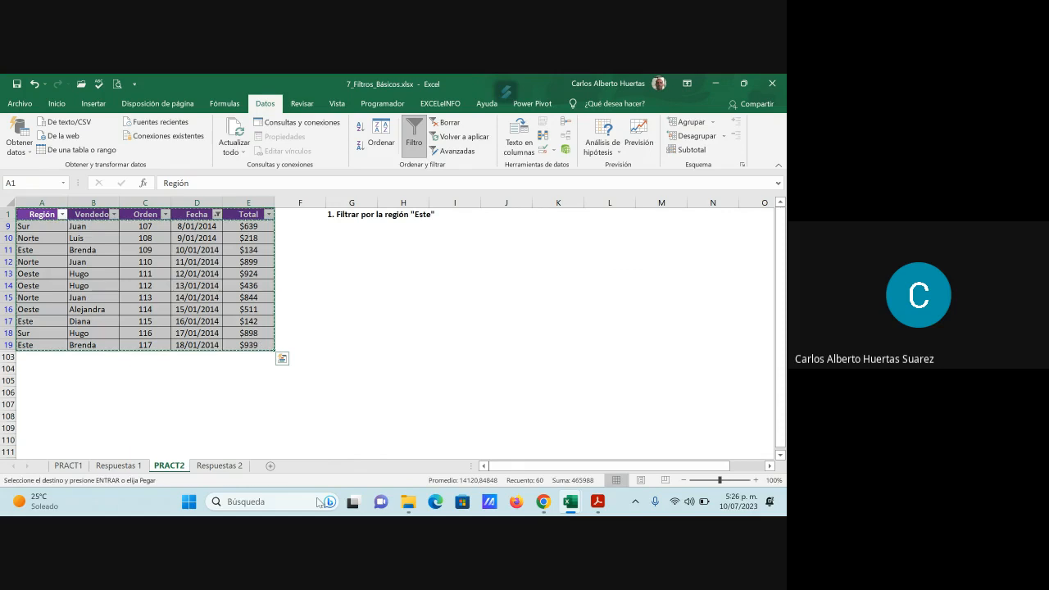
click(221, 466)
click(94, 349)
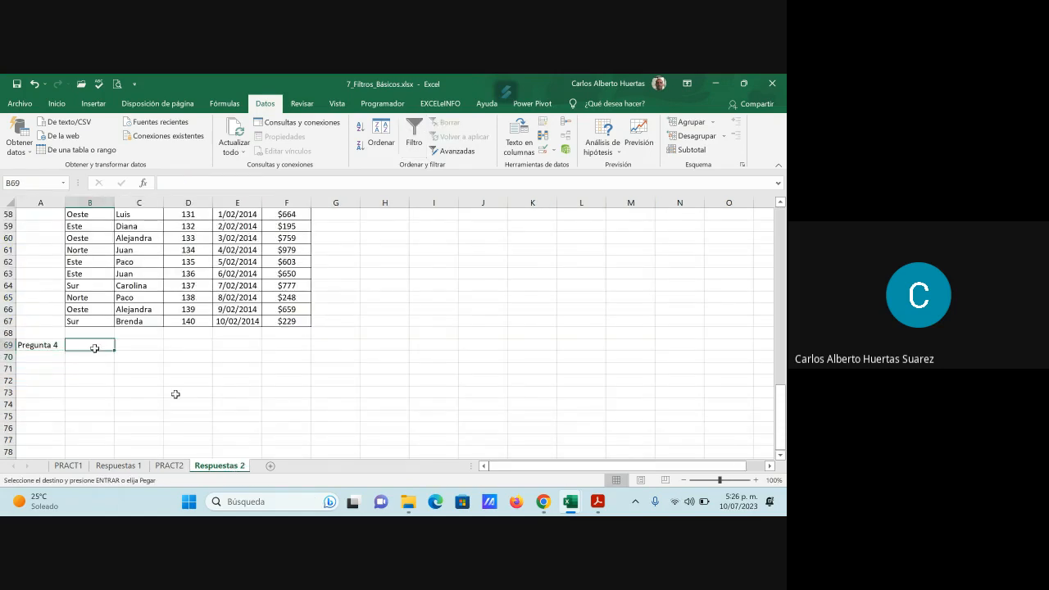
key(ctrl+v)
scroll(59, 354, down, 5)
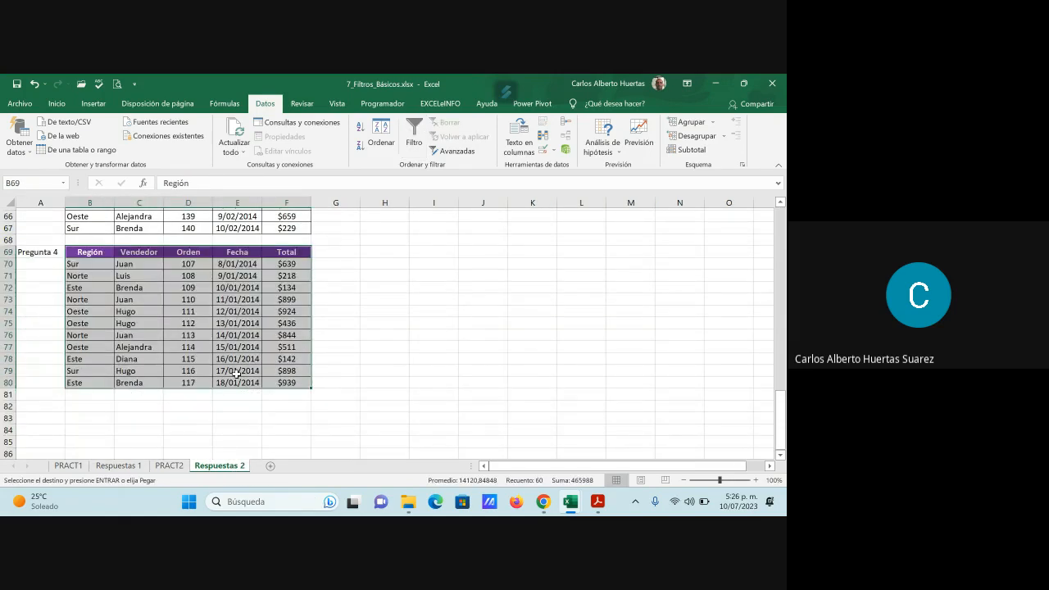
- Enter the label "Pregunta 5" in cell A82, below the pasted Pregunta 4 table
click(49, 321)
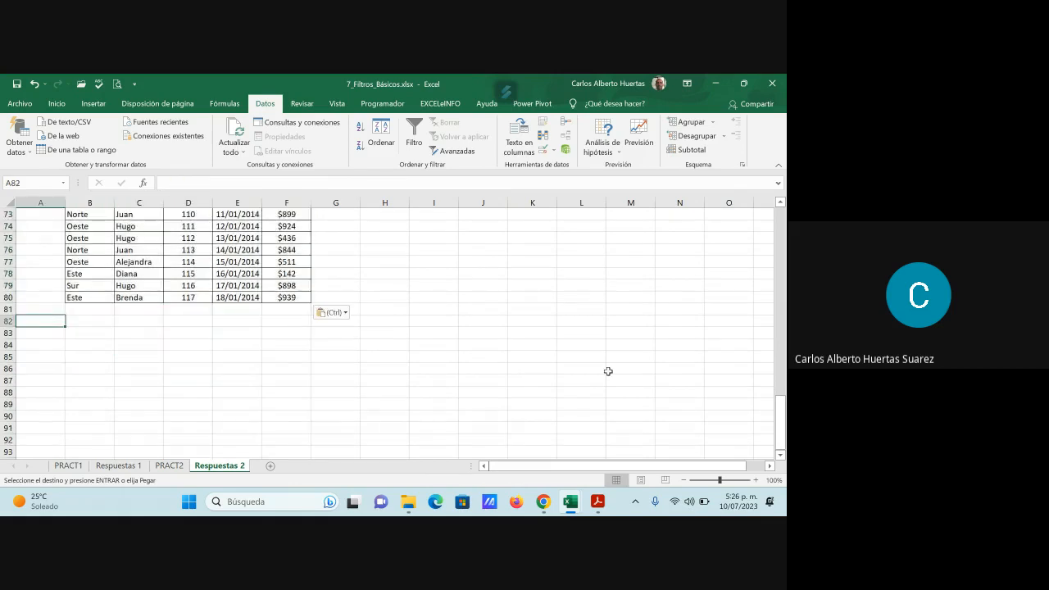
text(Pregunta 5)
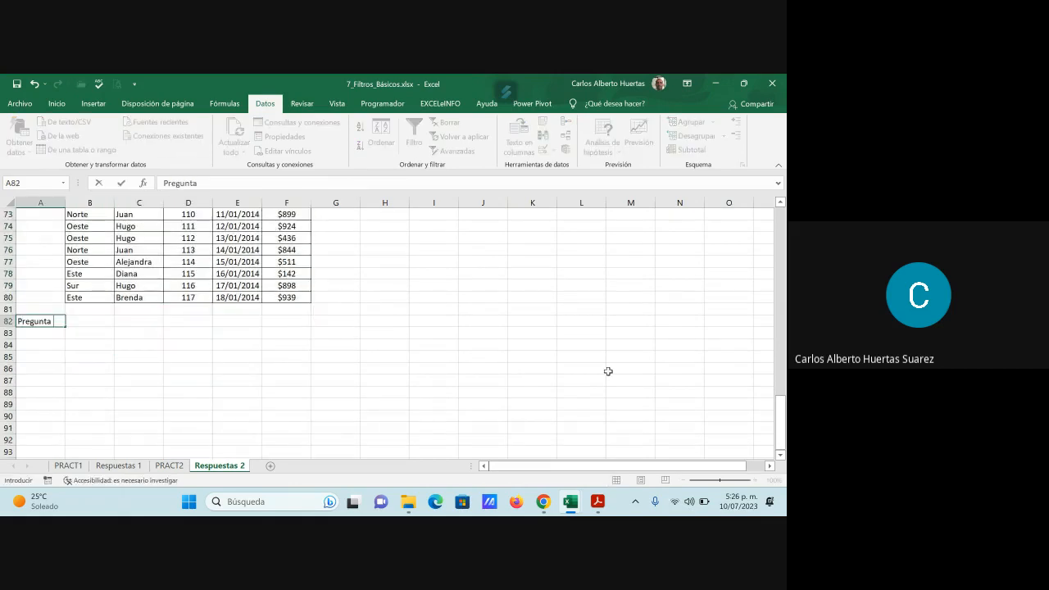
key(Return)
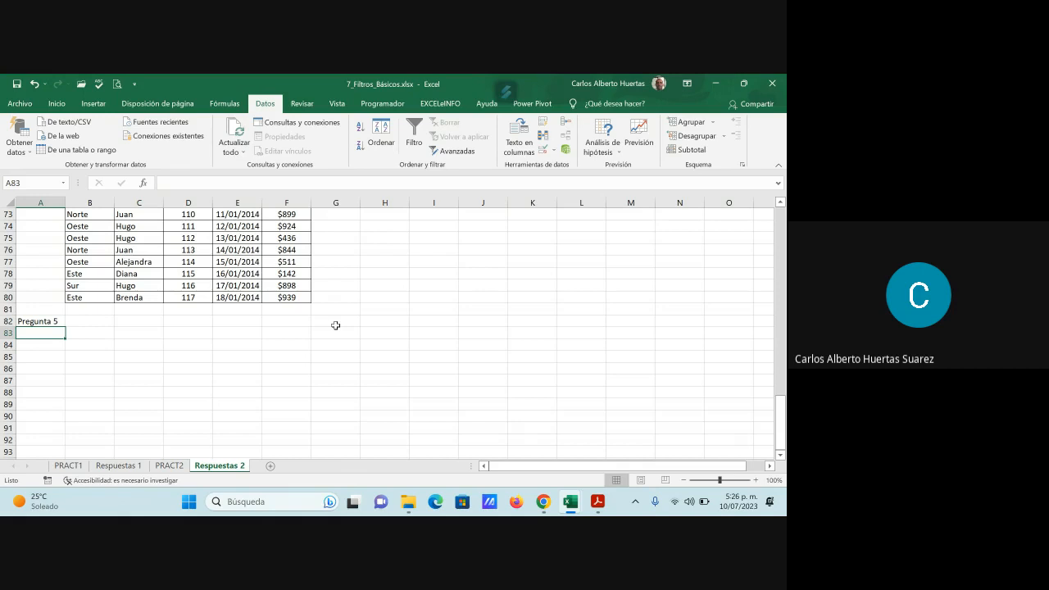
- Clear the Fecha filter on PRACT2 by selecting all dates again
scroll(287, 330, up, 4)
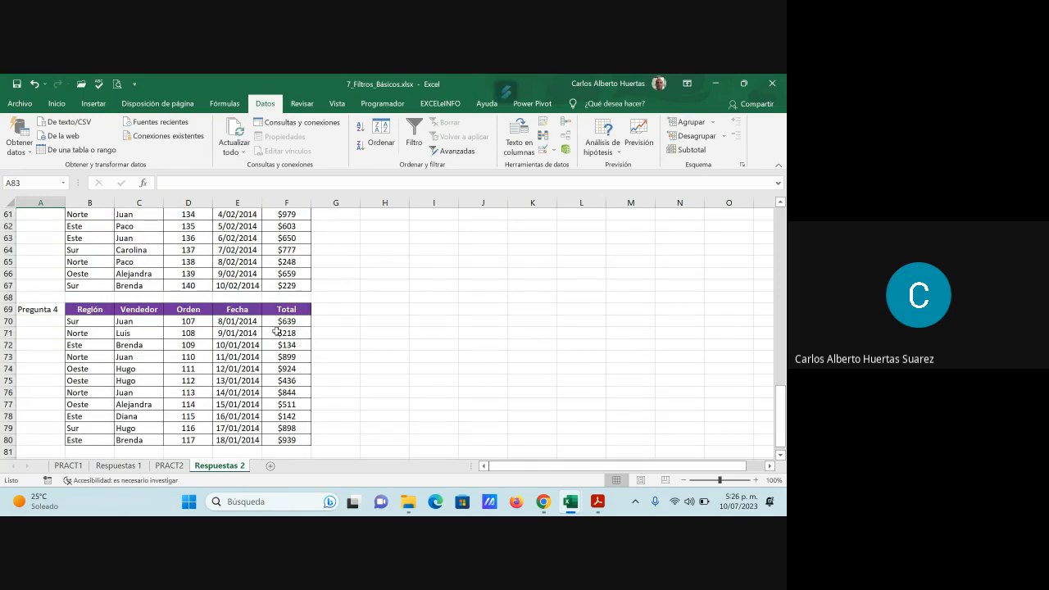
scroll(276, 330, up, 7)
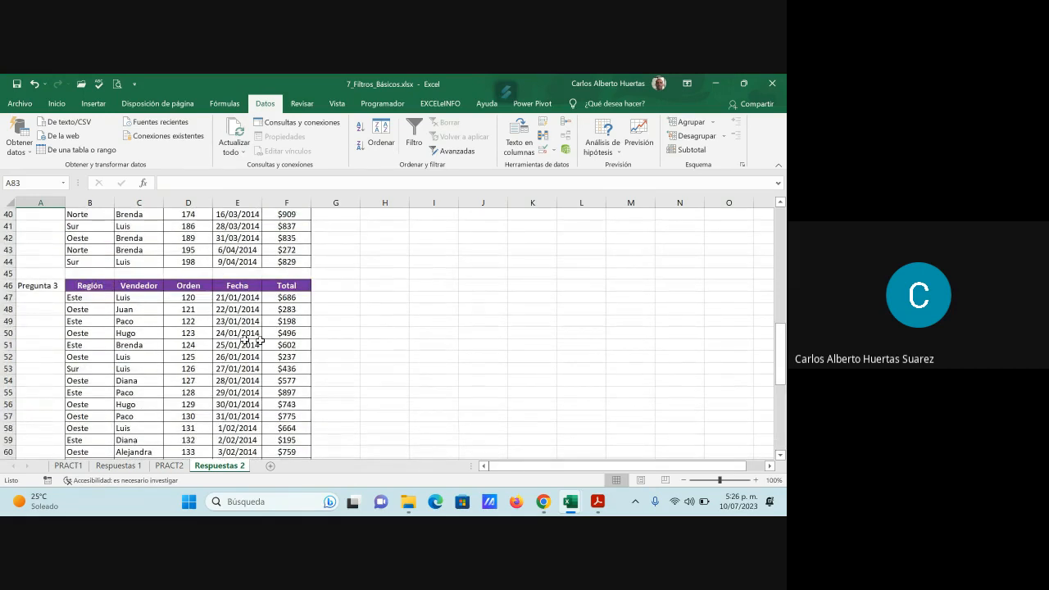
click(254, 343)
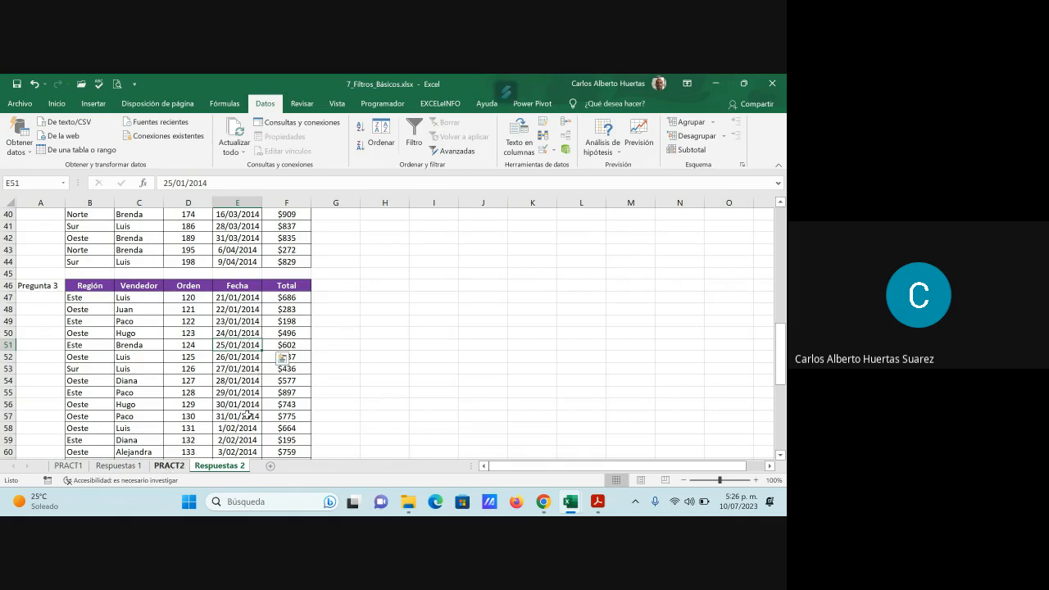
click(169, 466)
click(190, 282)
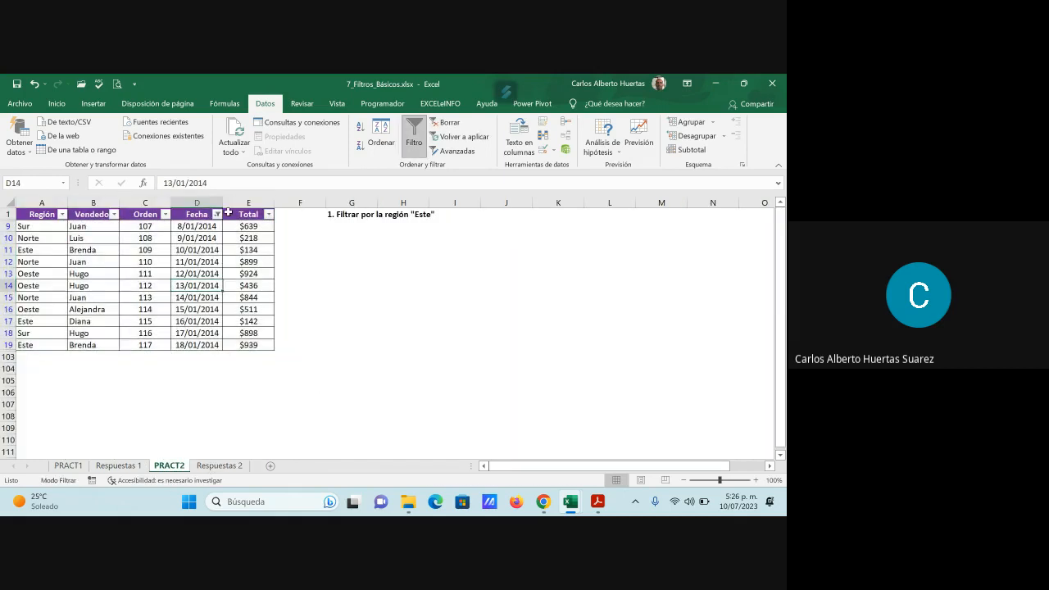
click(217, 215)
click(82, 343)
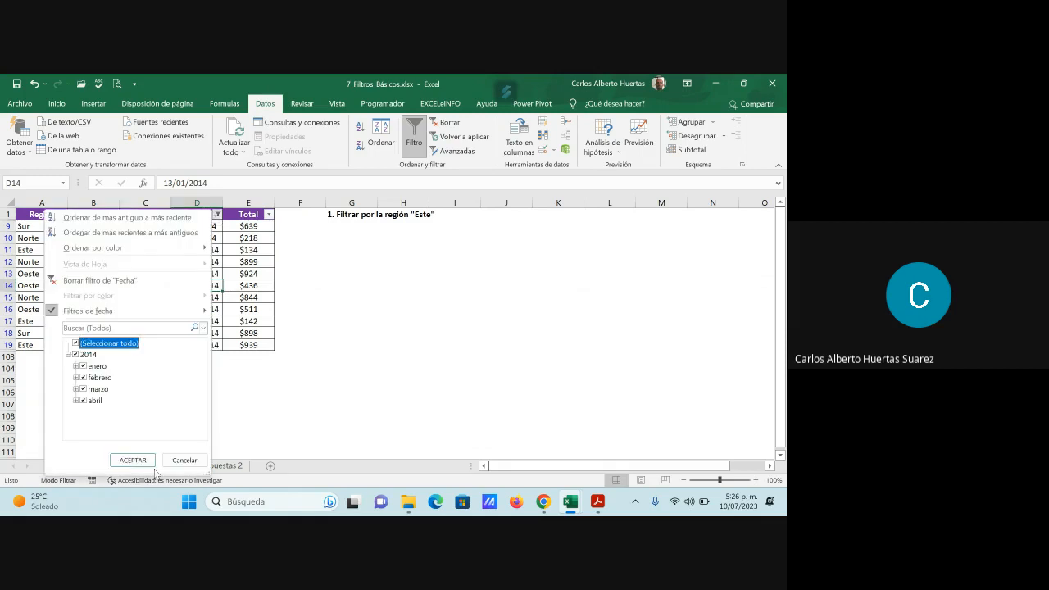
click(131, 459)
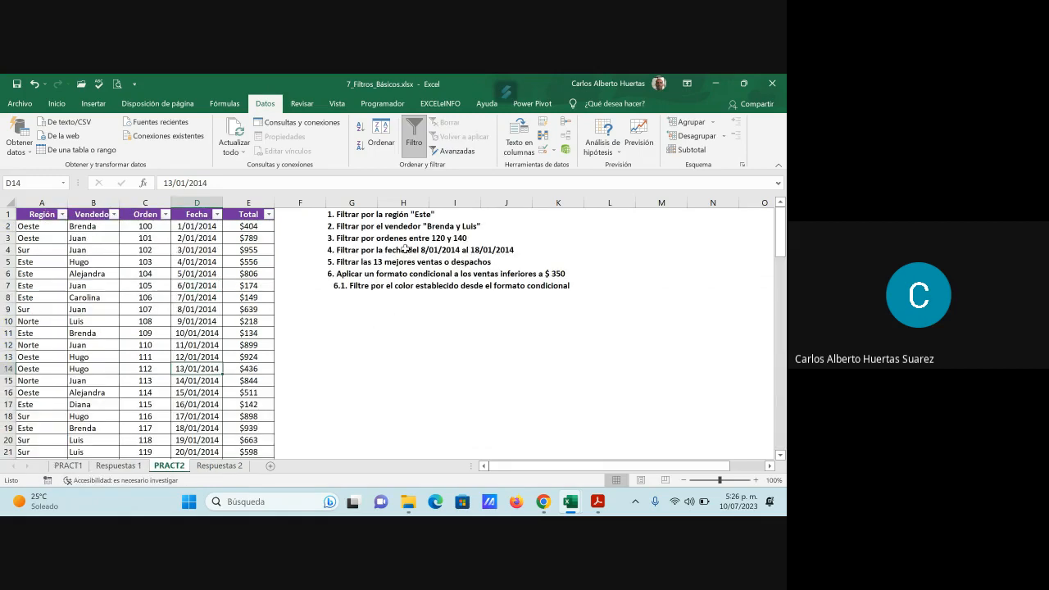
- Compare the exercise 3 statement on PRACT2 with the Pregunta 3 order rows on Respuestas 2
click(407, 239)
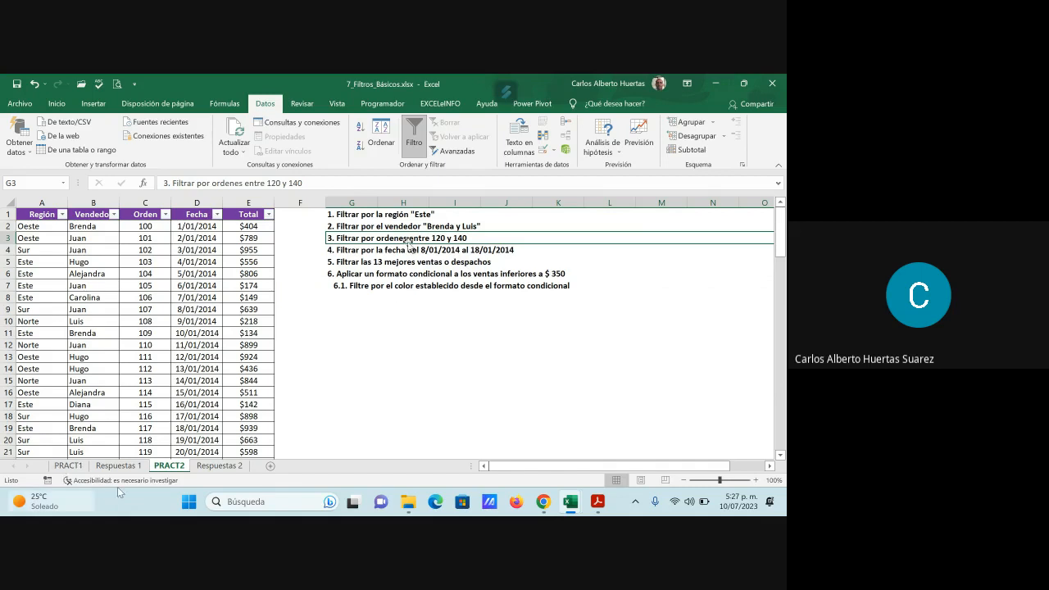
click(218, 466)
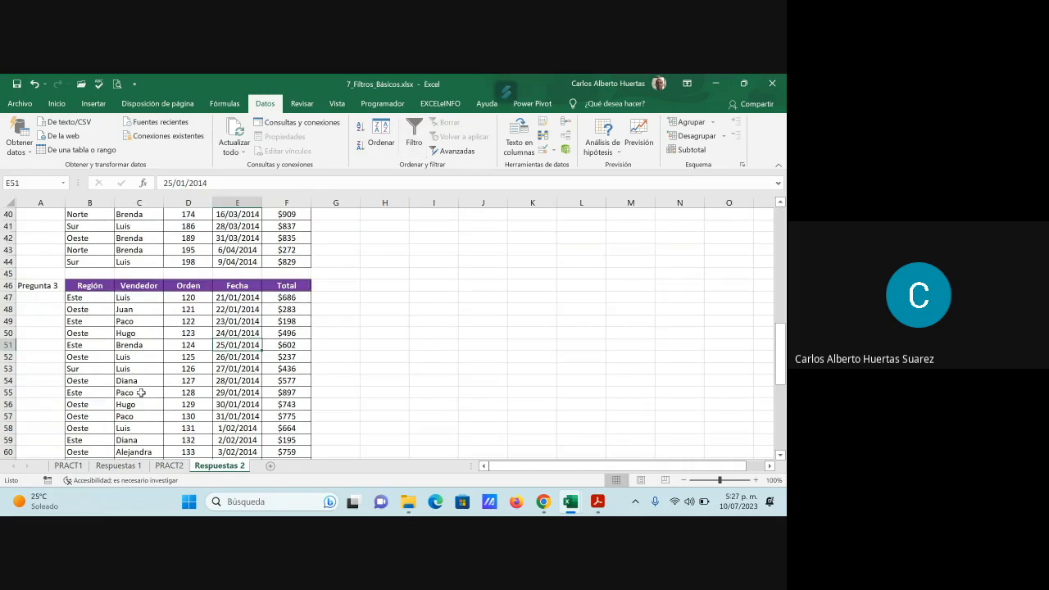
scroll(141, 392, up, 3)
scroll(196, 368, up, 6)
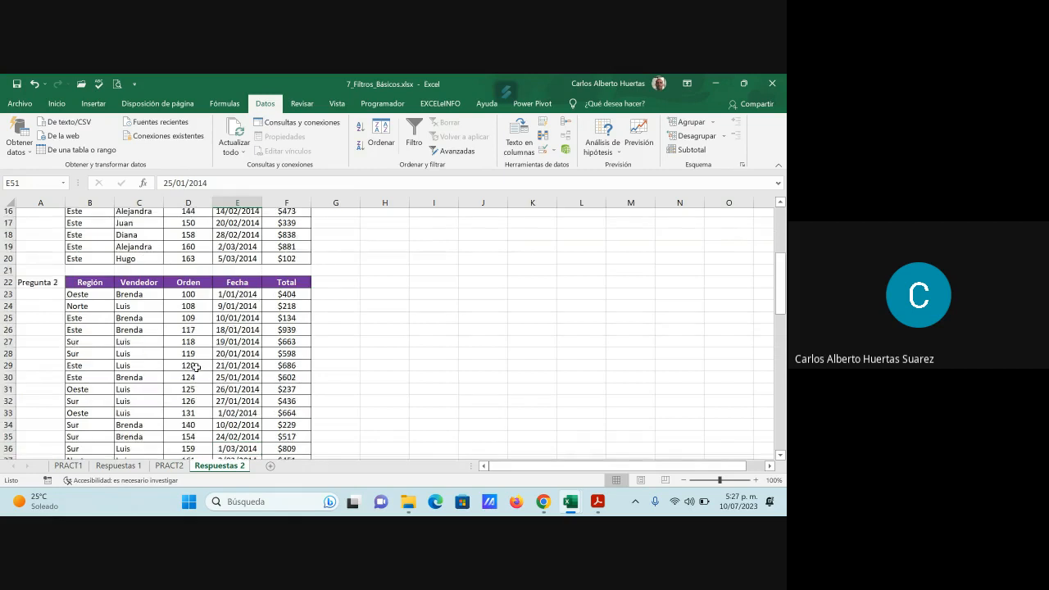
scroll(197, 368, down, 14)
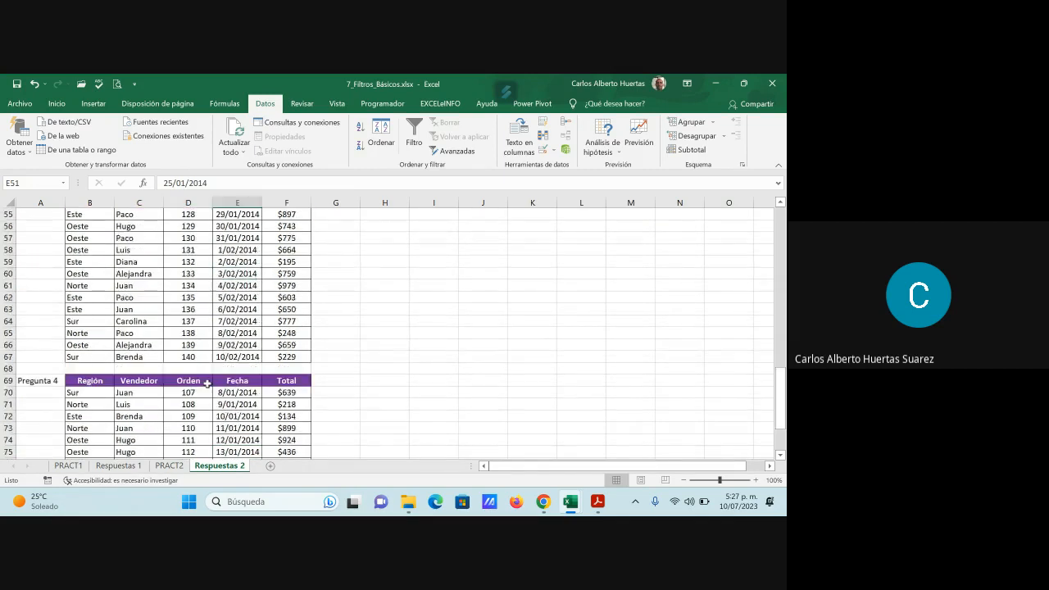
click(195, 359)
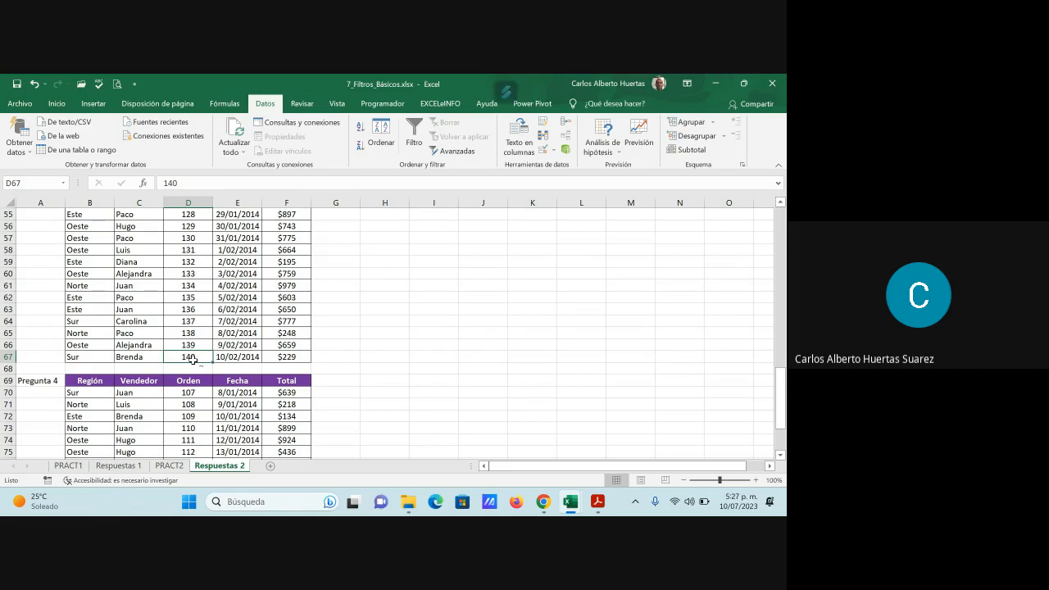
- Inspect the "Entre" number filter for the Orden column on PRACT2 and close it without applying anything
click(169, 465)
click(165, 214)
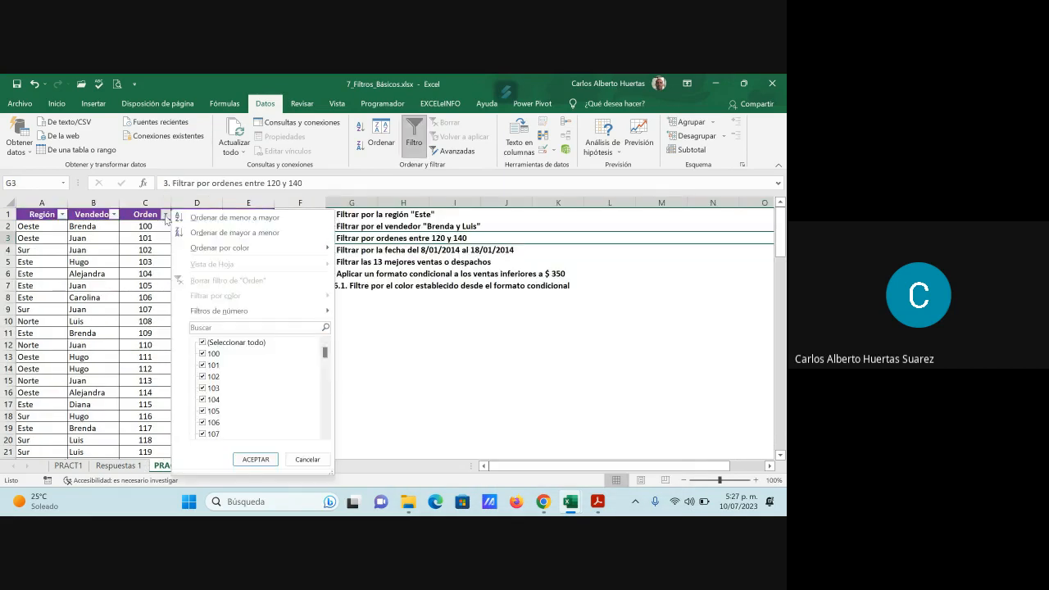
mouse_move(242, 318)
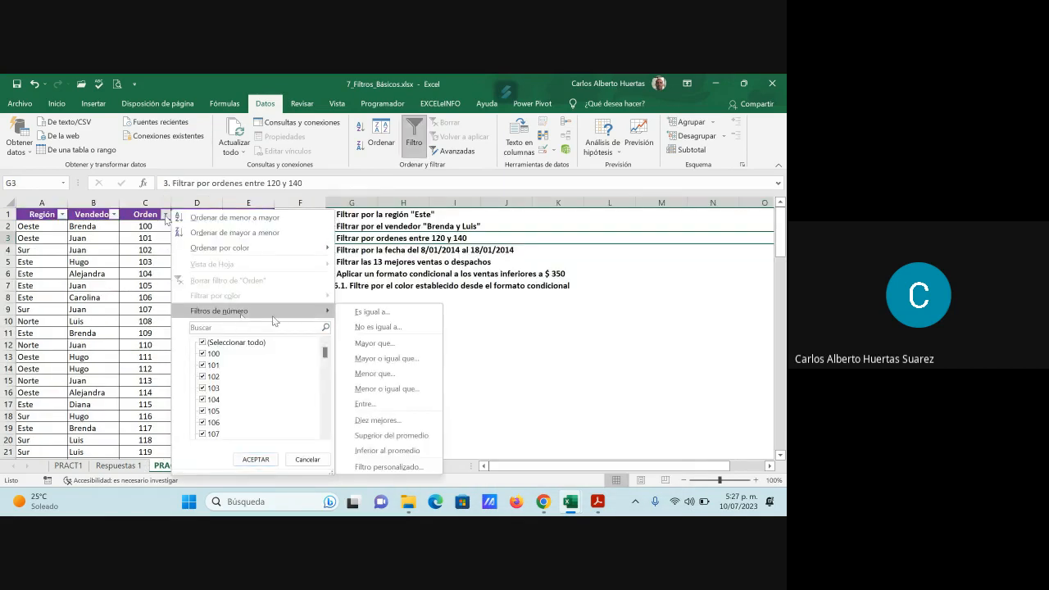
click(386, 407)
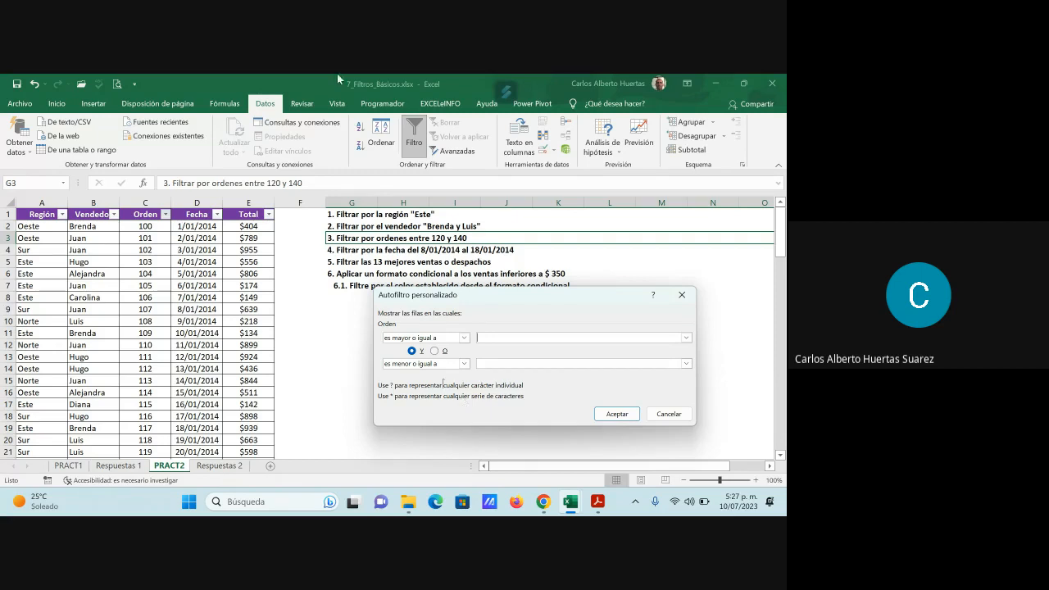
click(668, 414)
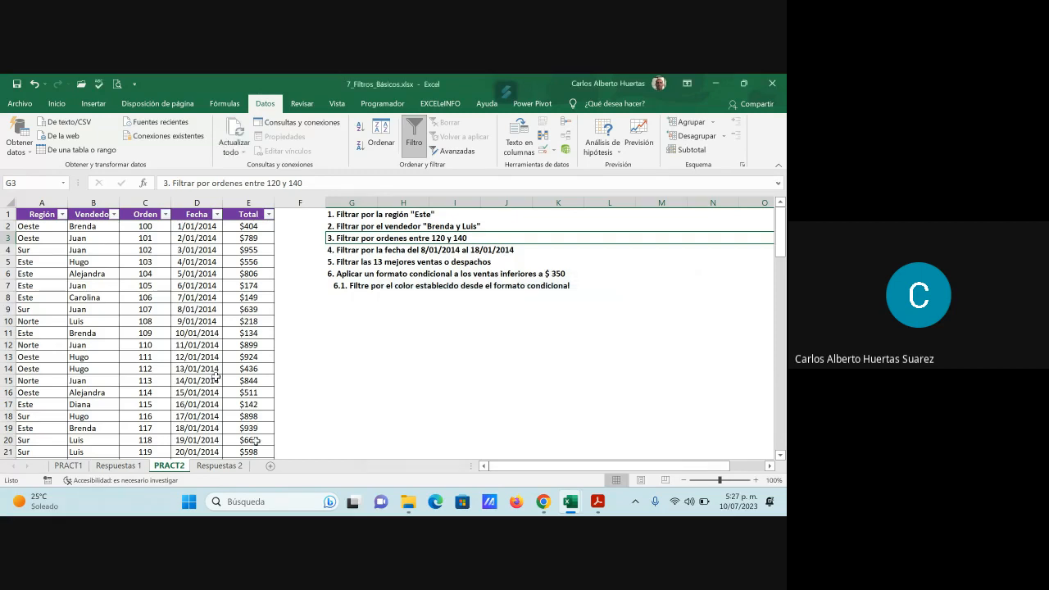
- Select cell B82 beside Pregunta 5 on Respuestas 2 as the destination for the answer
click(221, 466)
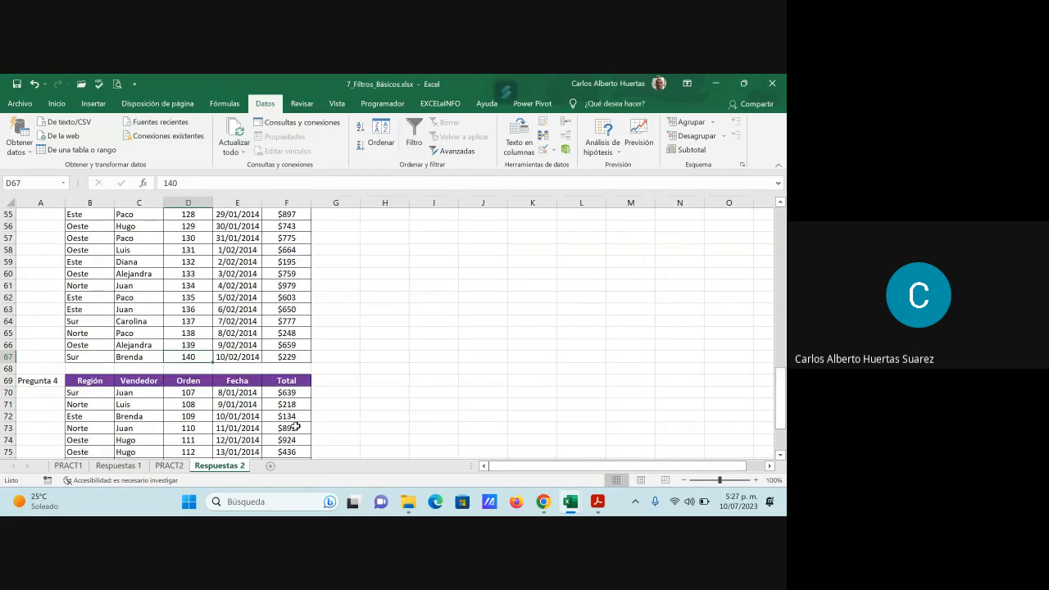
scroll(295, 428, down, 9)
scroll(295, 428, up, 3)
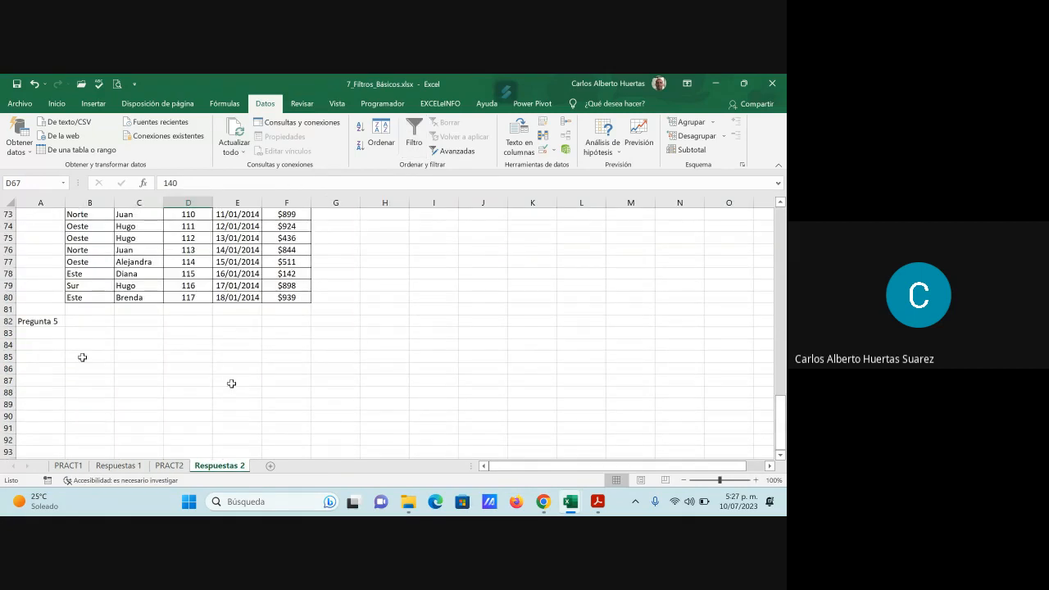
click(90, 322)
- Filter the PRACT2 Total column with "Diez mejores" to the 13 "superiores" "Elementos", and check the filtered totals
click(169, 466)
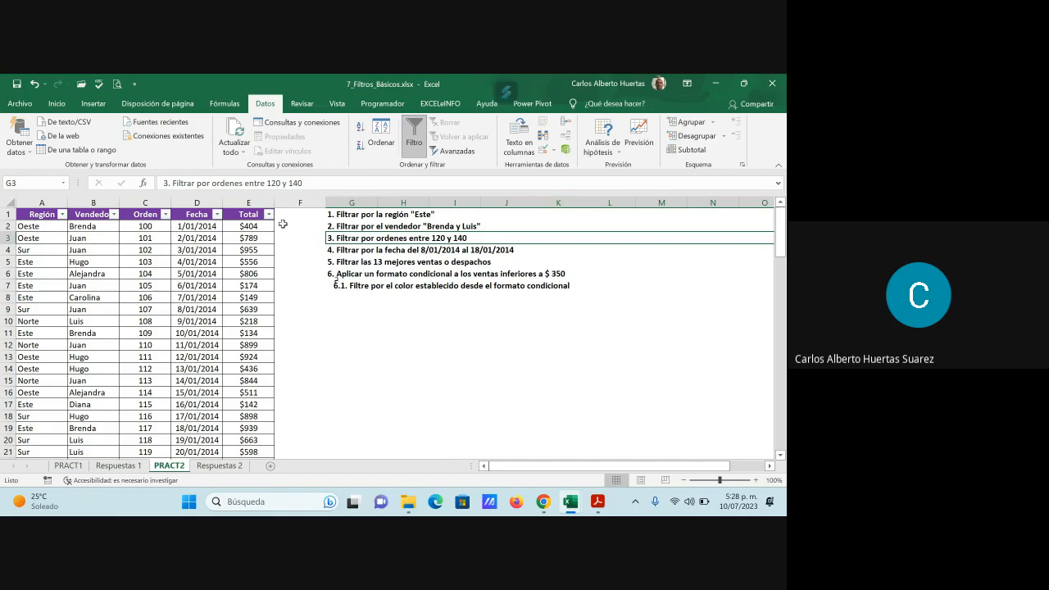
click(268, 215)
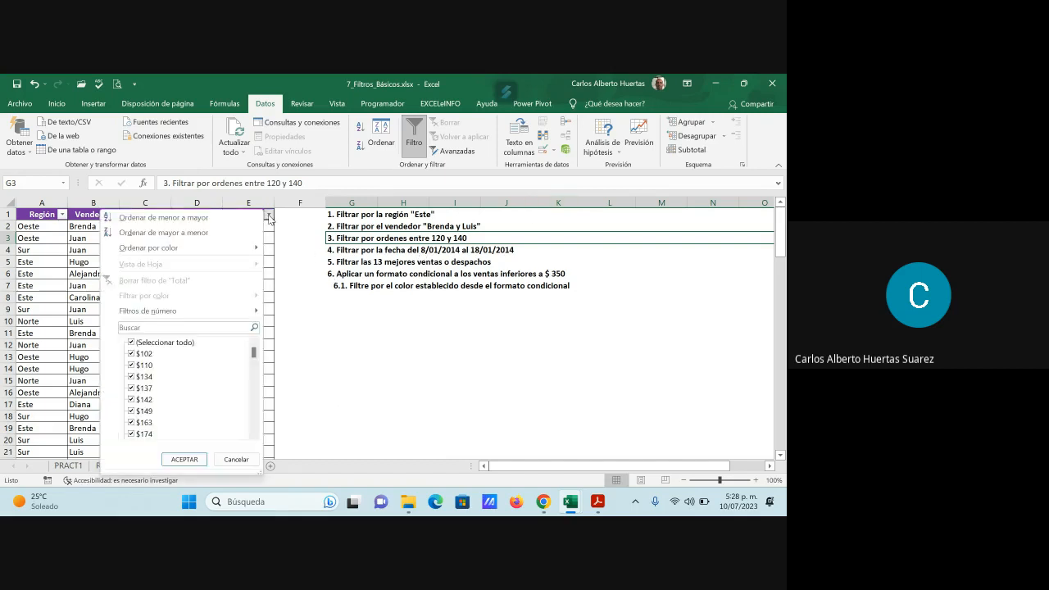
mouse_move(188, 311)
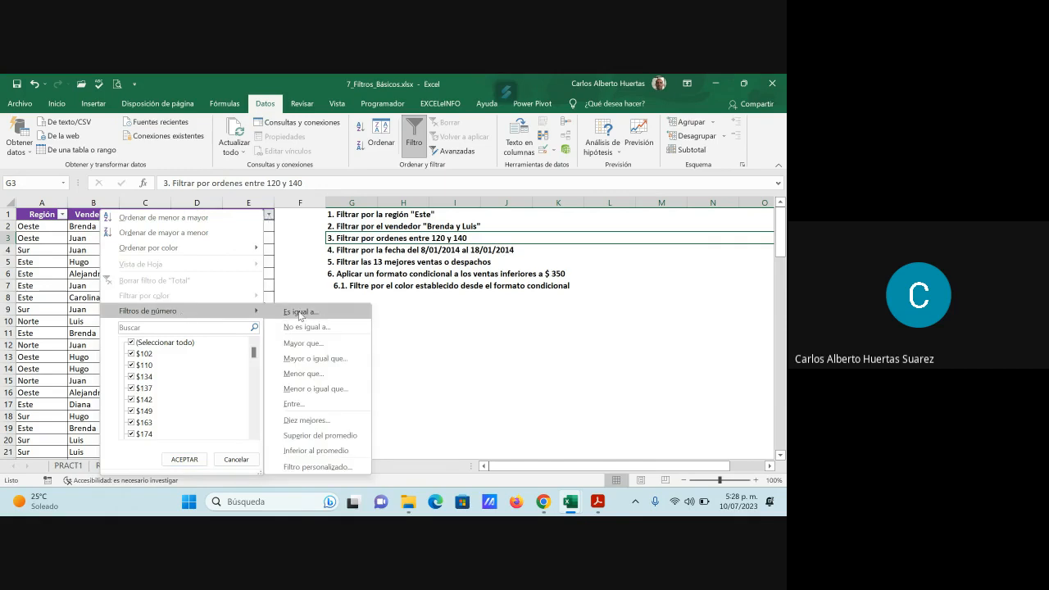
click(308, 419)
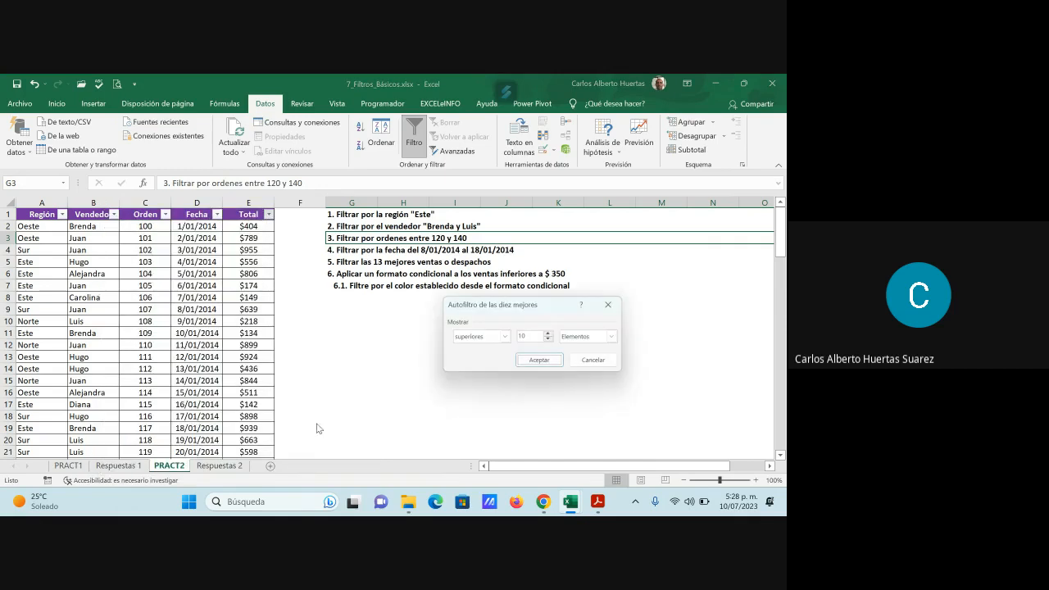
click(552, 335)
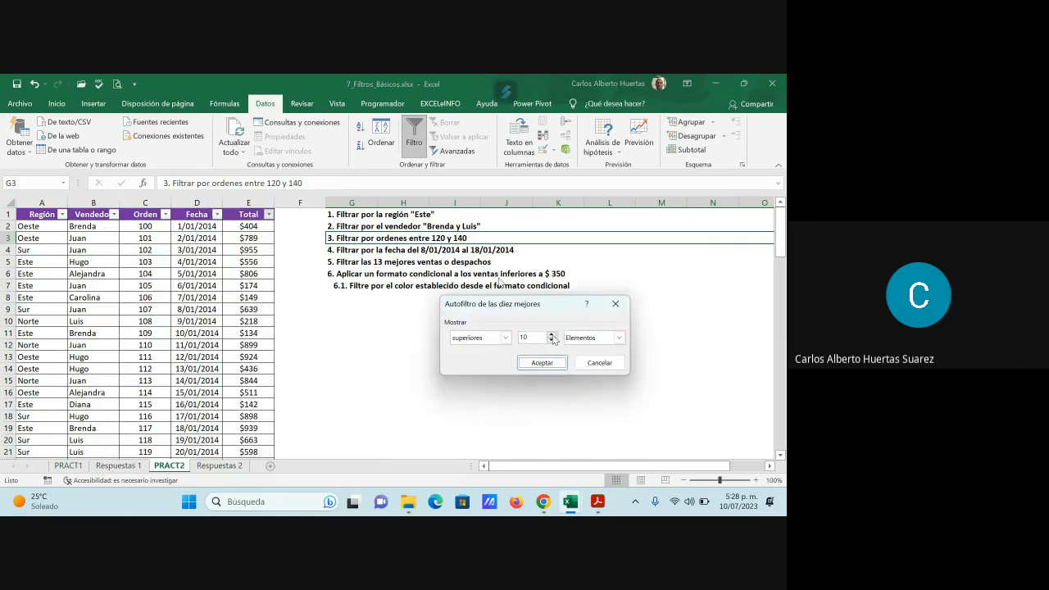
click(552, 335)
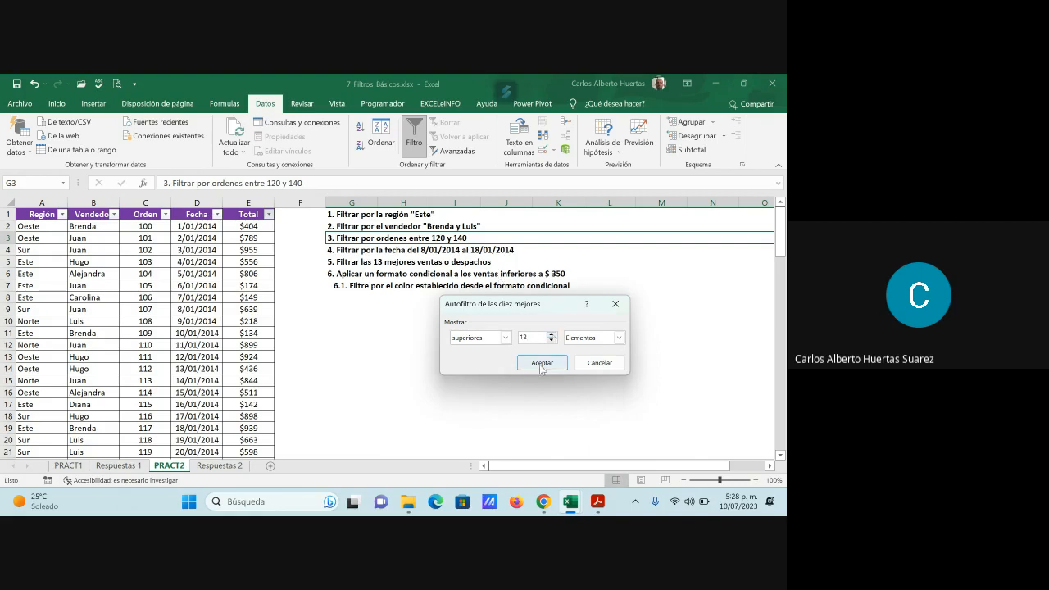
click(540, 363)
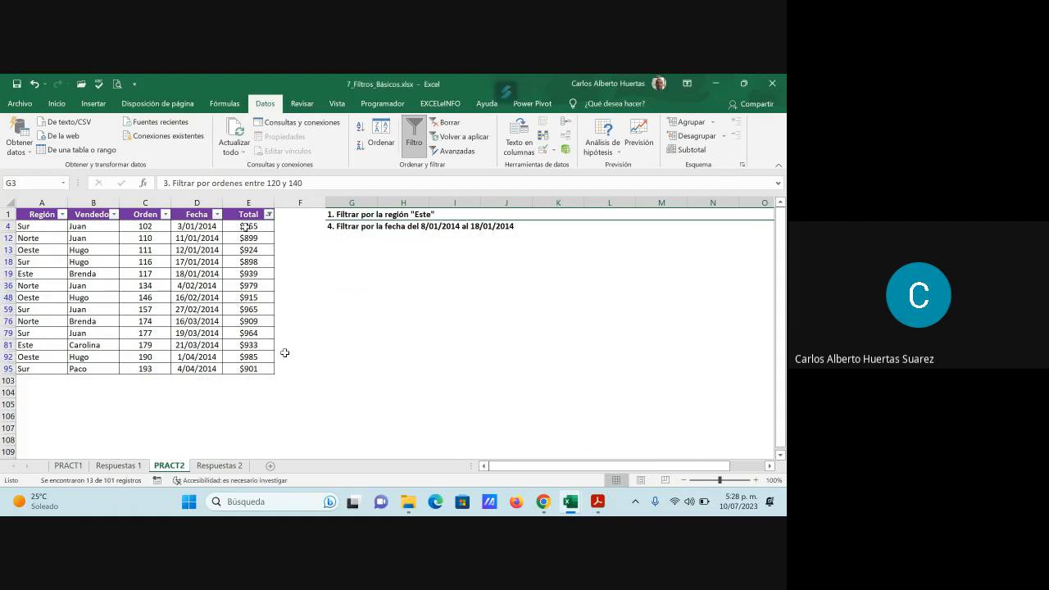
drag(245, 228, 252, 366)
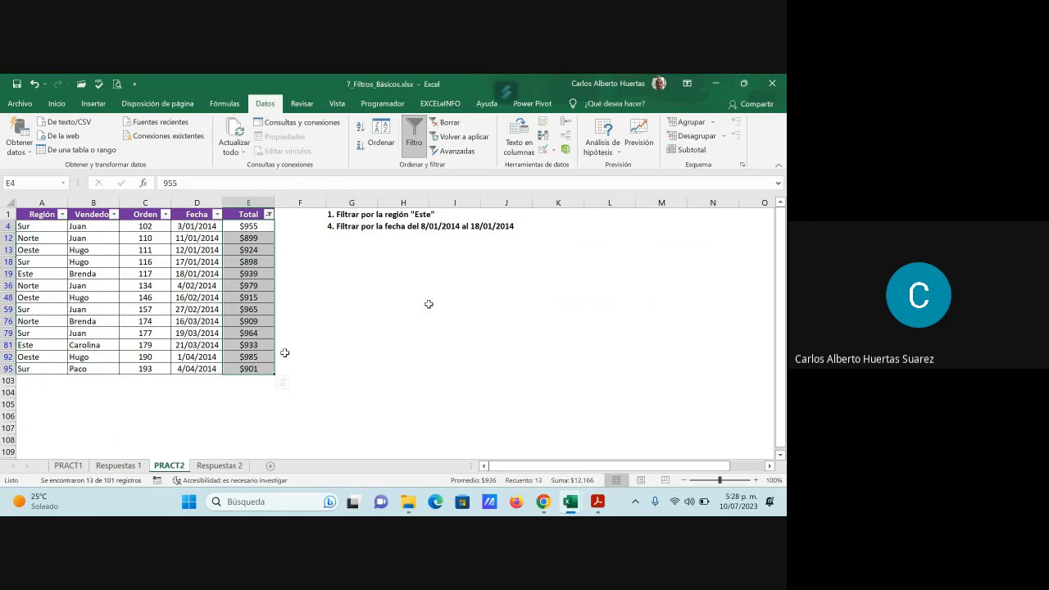
click(403, 309)
- Copy the filtered PRACT2 table with its headers, A1:E95, into cell B82 beside Pregunta 5 on Respuestas 2 and check the pasted rows
drag(57, 218, 251, 367)
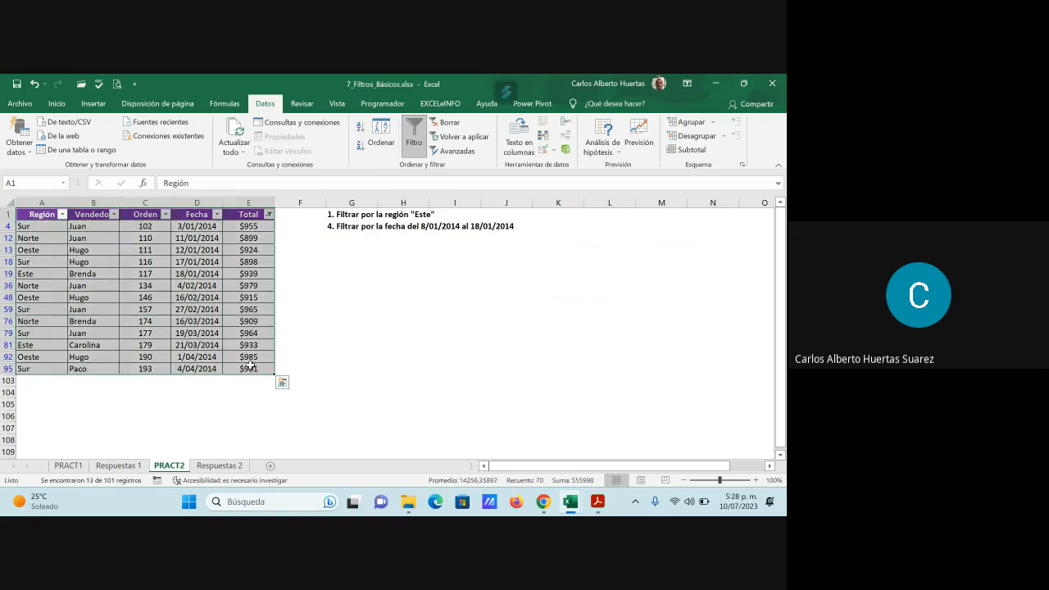
key(ctrl+c)
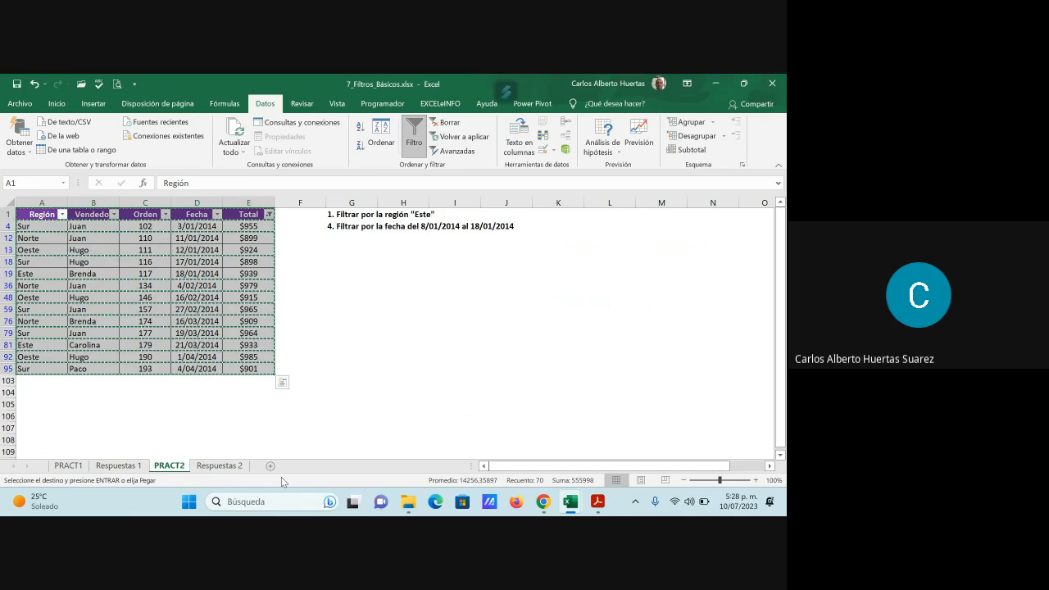
click(224, 471)
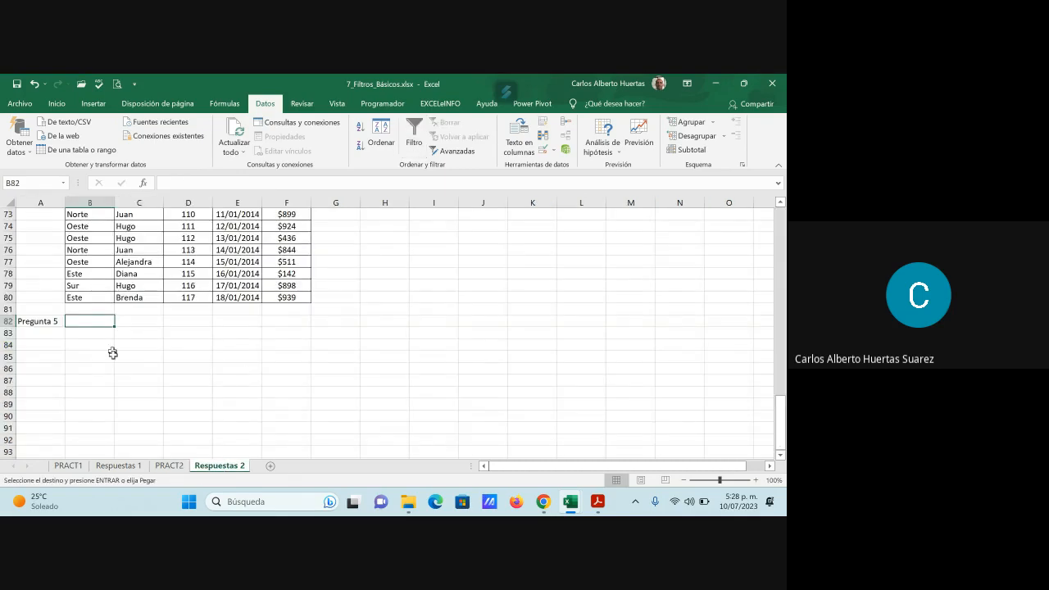
key(ctrl+v)
scroll(359, 373, down, 5)
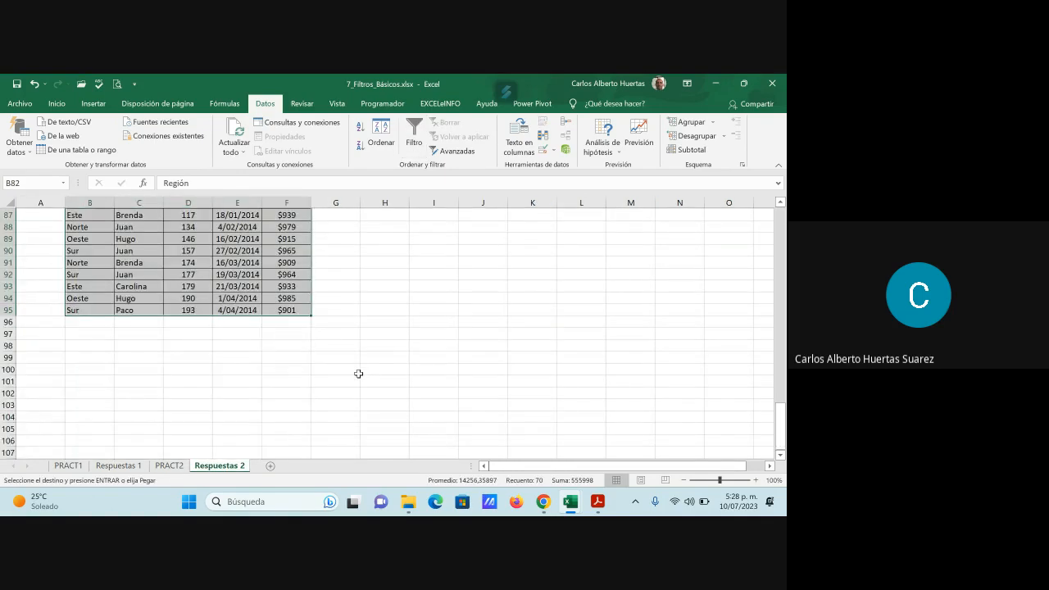
scroll(358, 373, up, 4)
scroll(129, 358, down, 3)
- Enter the label "Pregunta 6" in cell A97 on Respuestas 2, below the Pregunta 5 answer
click(33, 356)
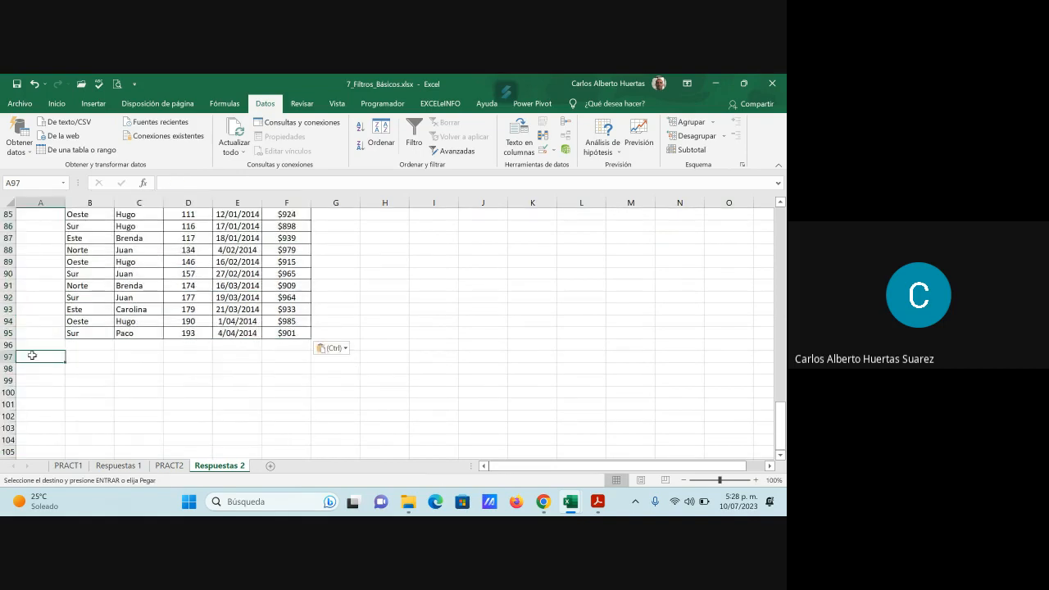
text(Preg)
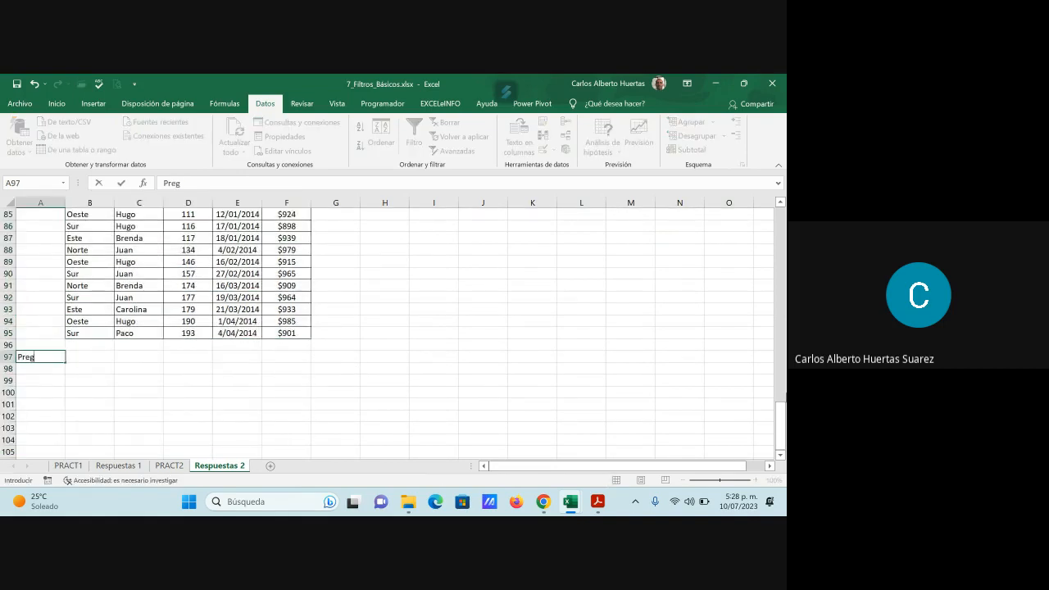
text(unta 6)
key(Return)
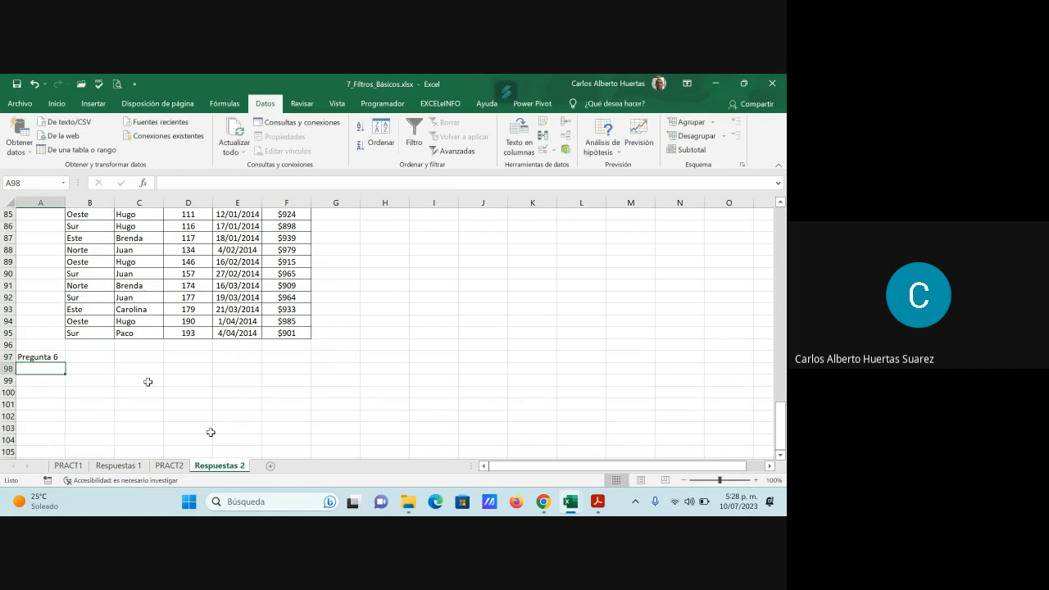
- Reselect all values in the Total column filter on PRACT2 to show every record again
click(169, 466)
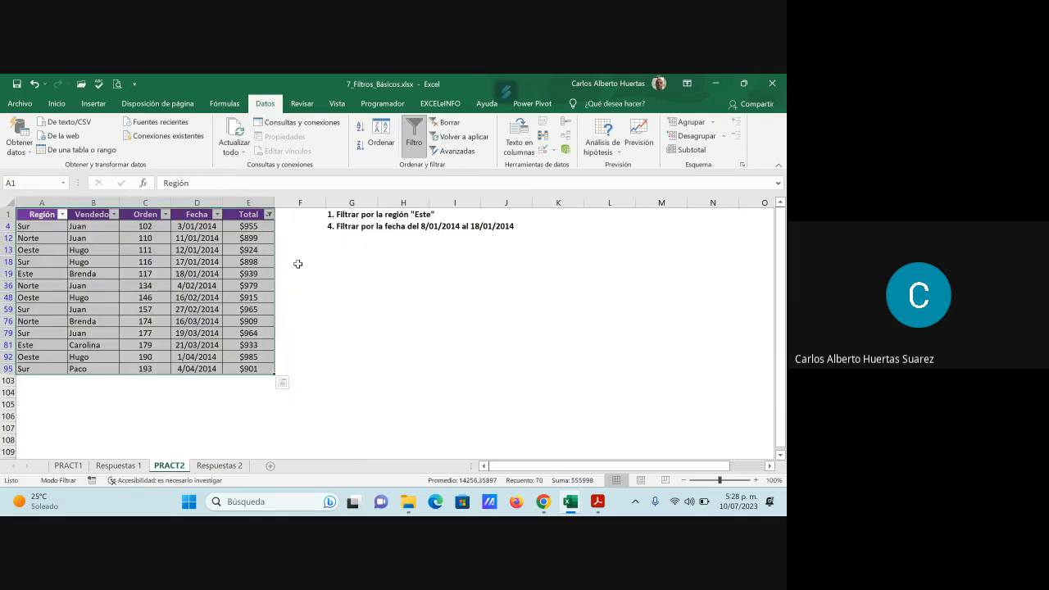
click(248, 249)
click(268, 216)
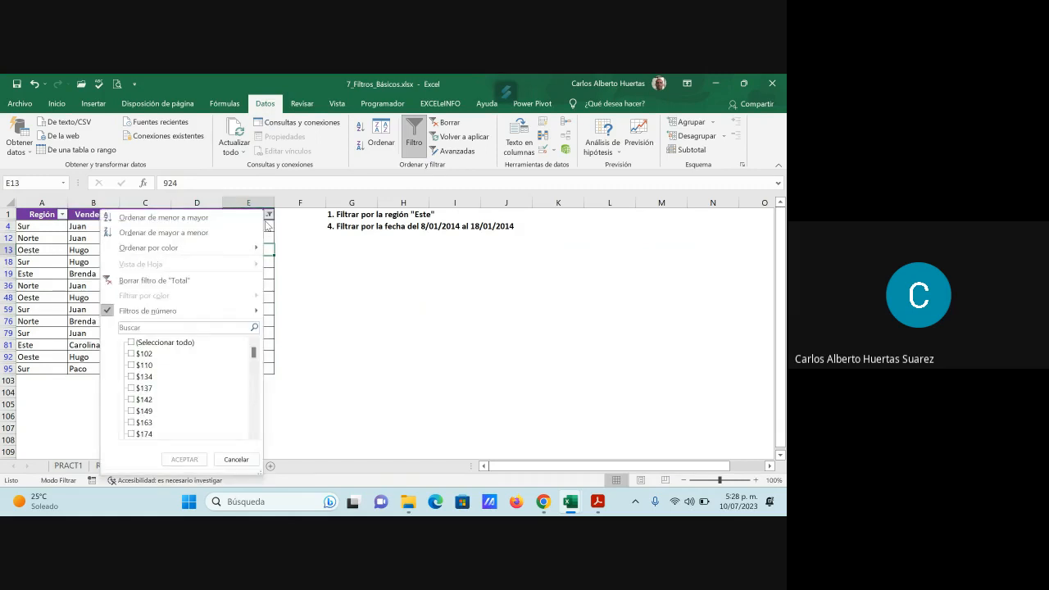
click(164, 342)
click(184, 459)
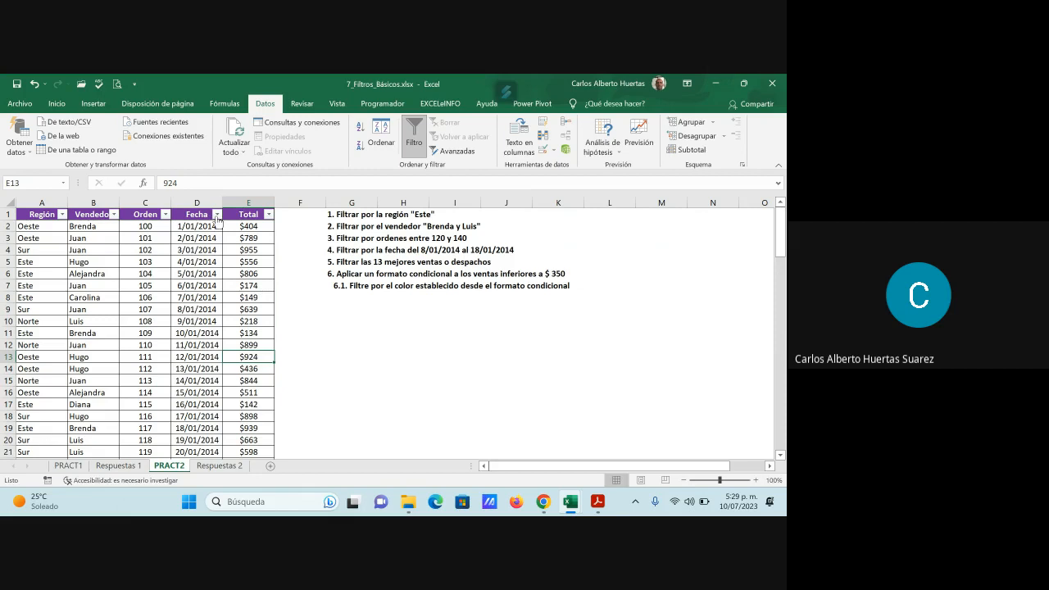
- Inspect the comparison operators in the custom date filter for the Fecha column on PRACT2, and close it without applying anything
click(217, 215)
mouse_move(156, 310)
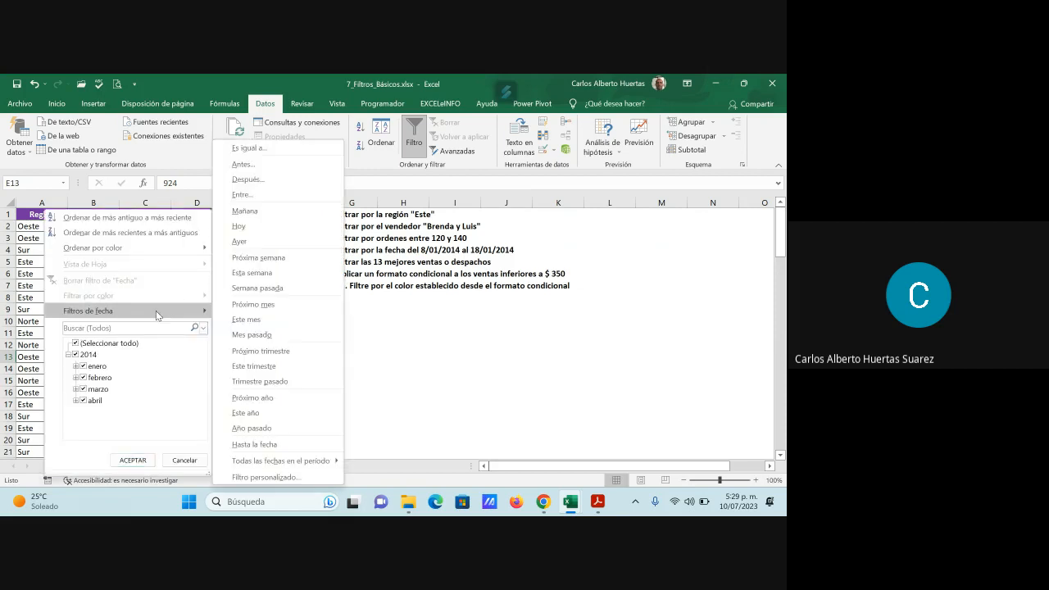
click(300, 478)
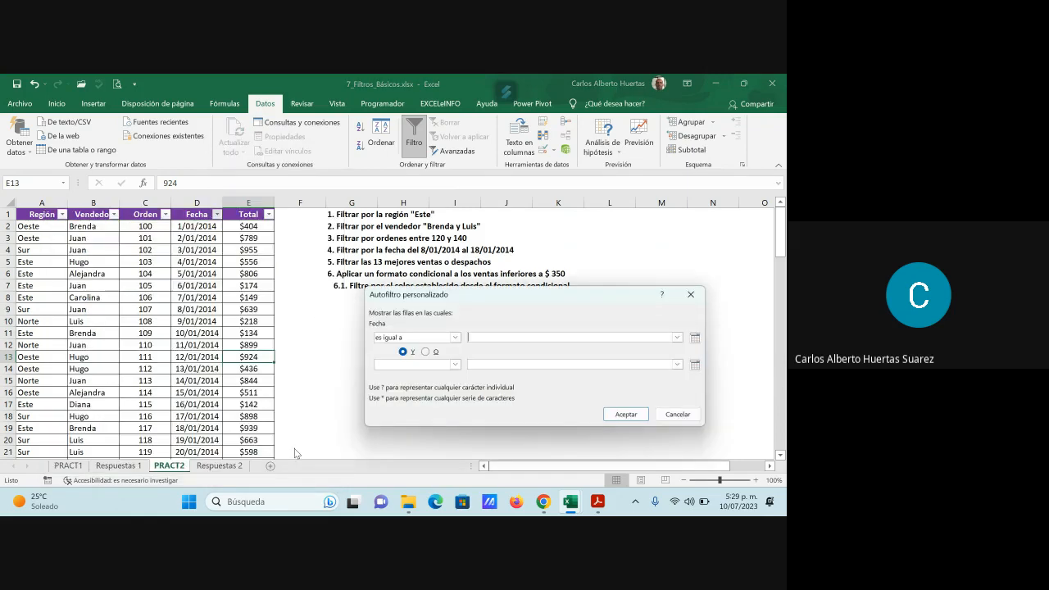
click(455, 338)
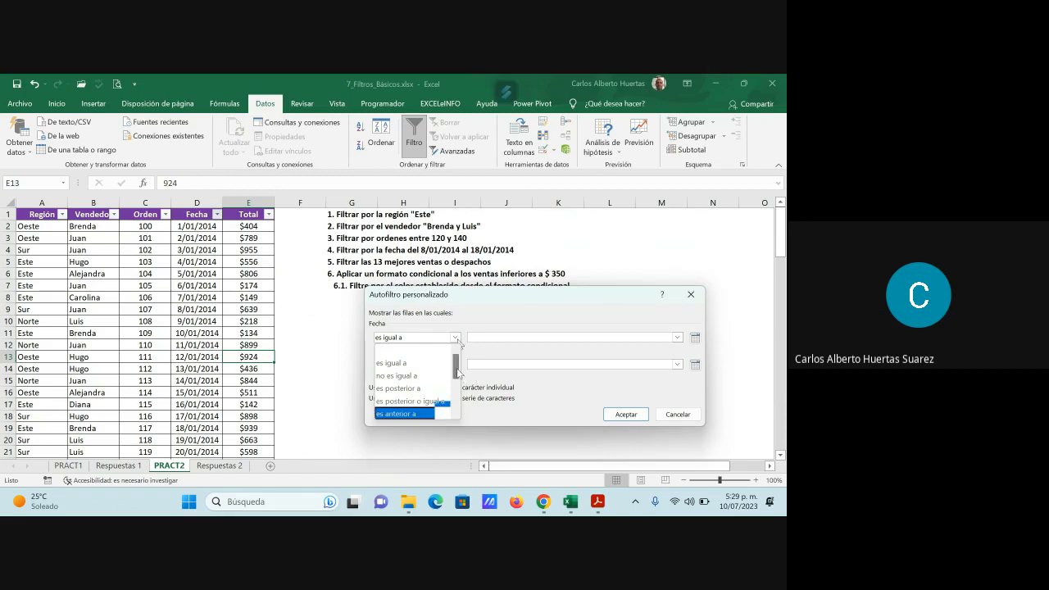
drag(457, 374, 458, 385)
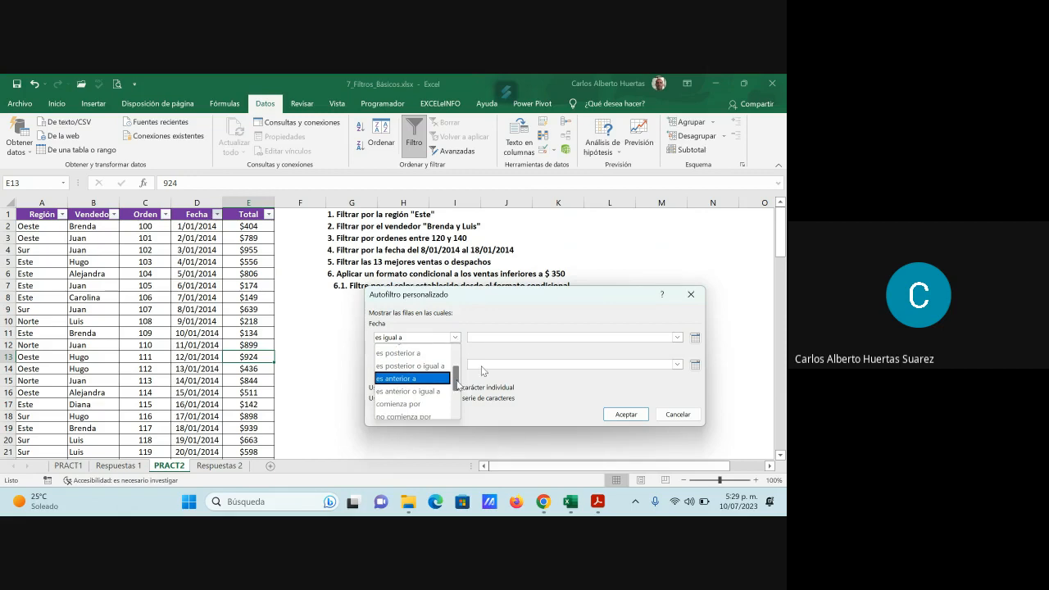
click(693, 420)
click(680, 415)
click(455, 331)
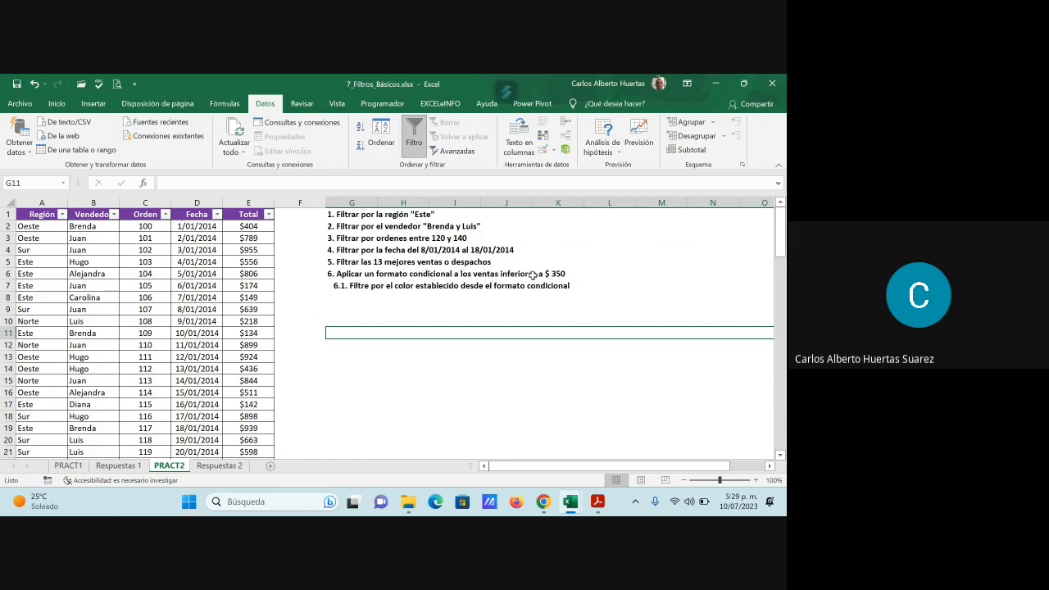
- Apply an "Es menor que" conditional format for 350 to the Total values E2:E102 on PRACT2, with "Relleno rojo claro con texto rojo oscuro"
click(249, 226)
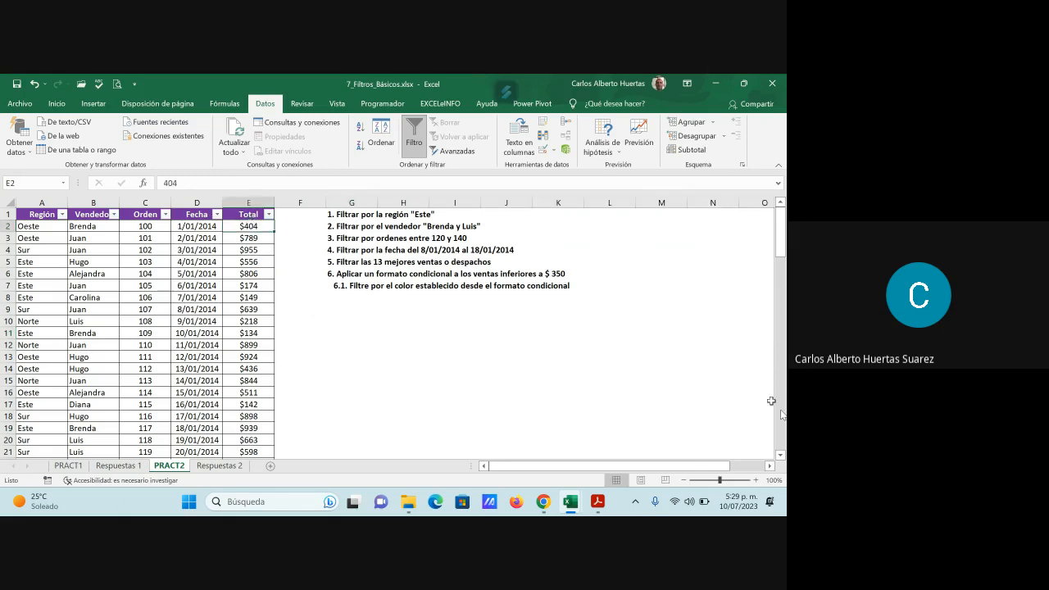
key(ctrl+shift+Down)
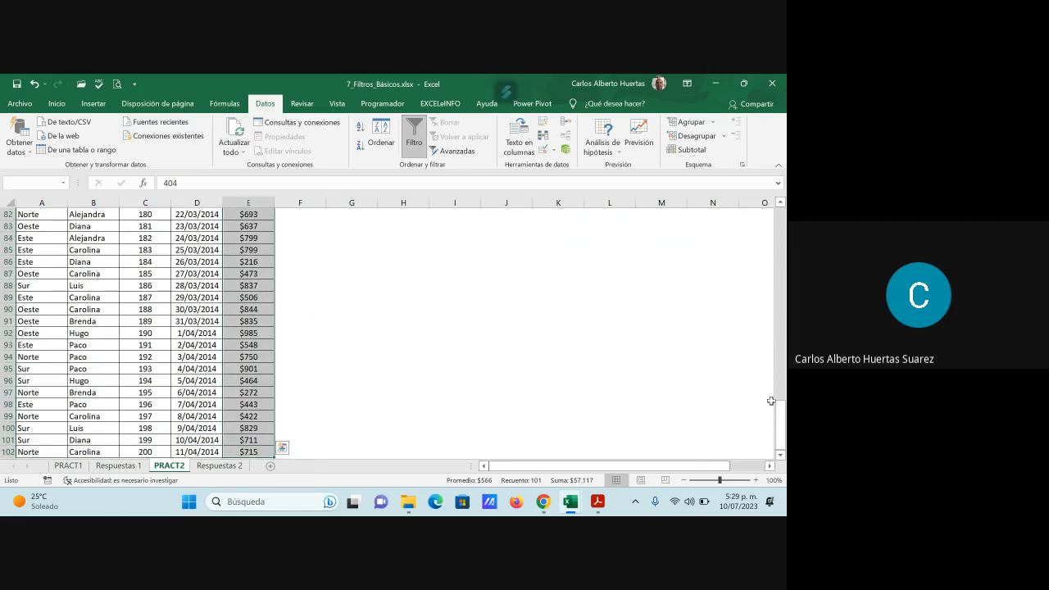
scroll(423, 325, up, 11)
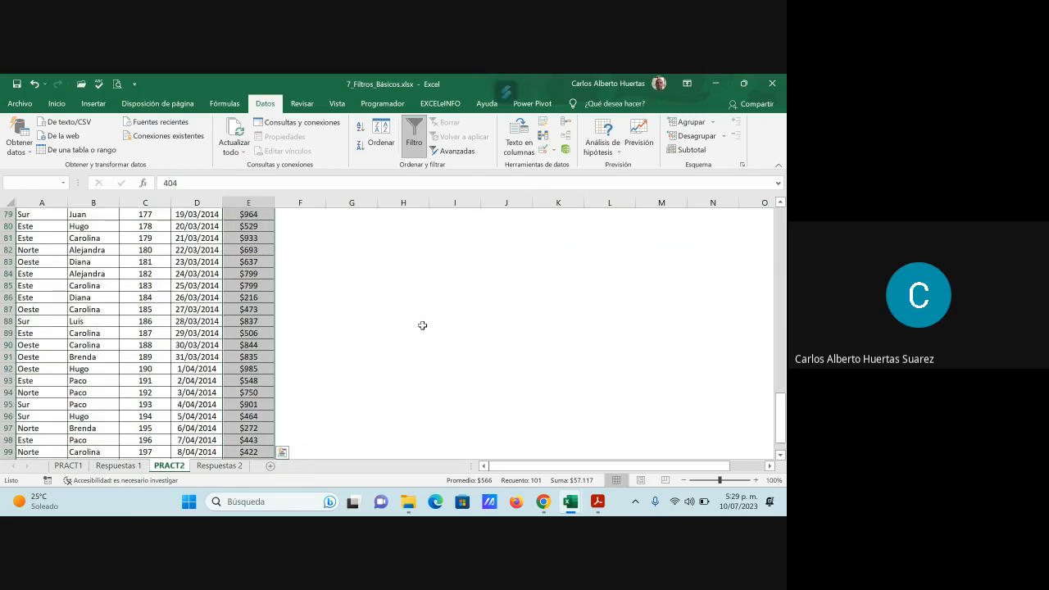
scroll(422, 326, up, 16)
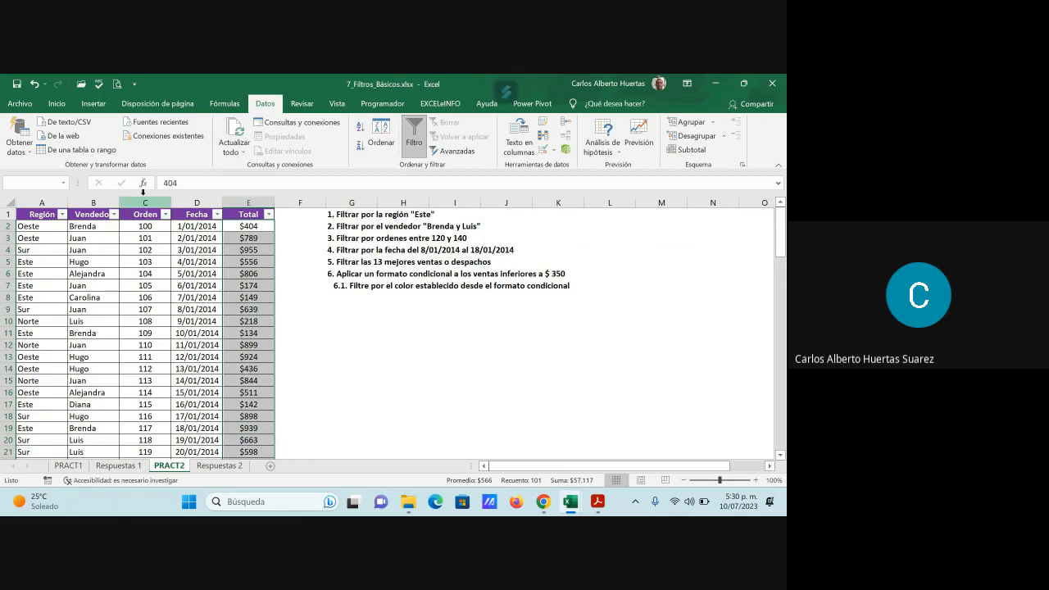
click(56, 103)
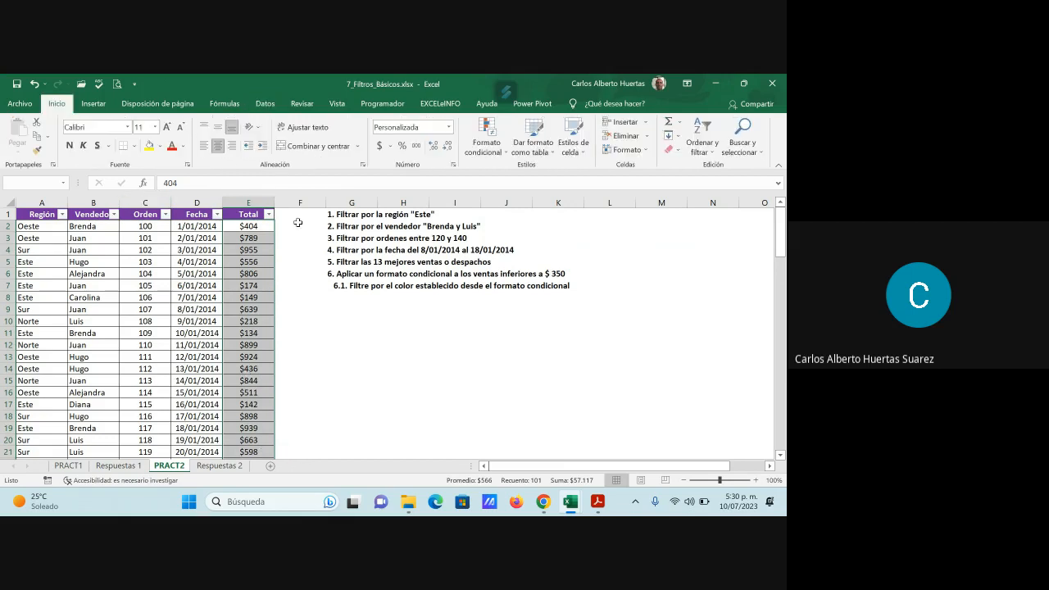
click(492, 149)
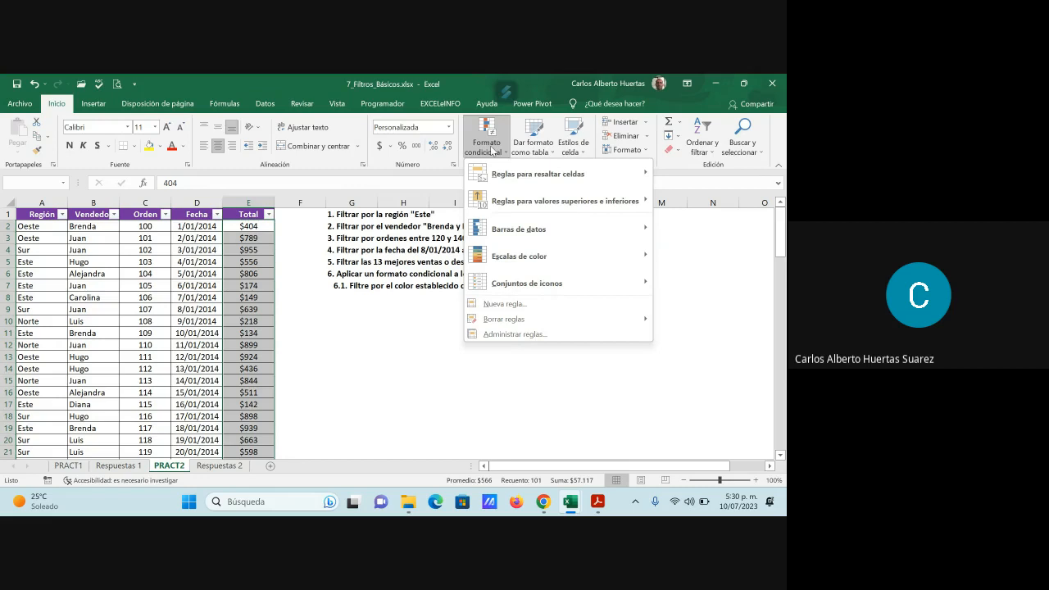
mouse_move(544, 180)
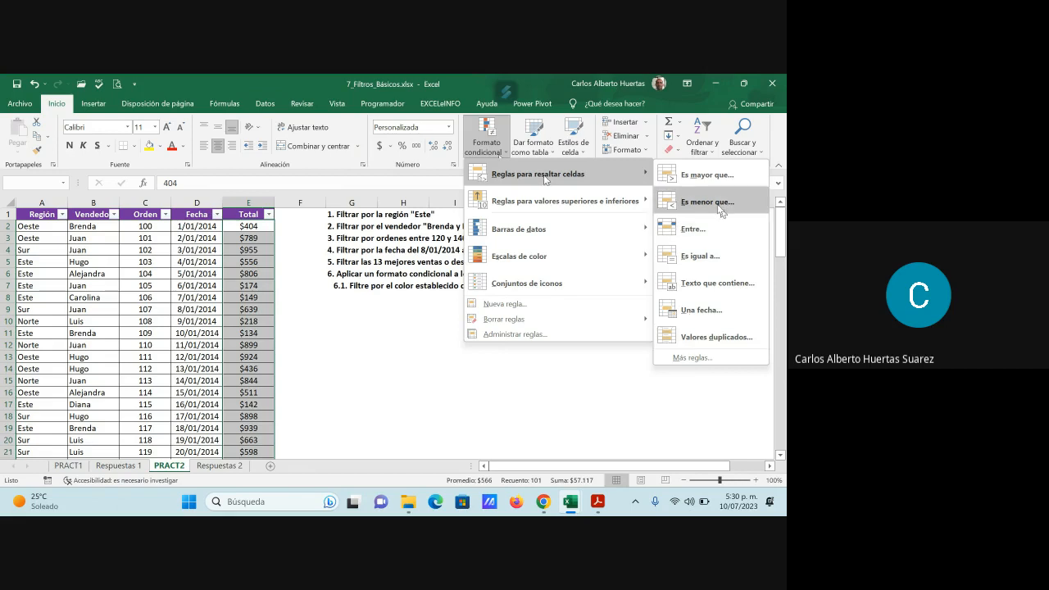
click(718, 207)
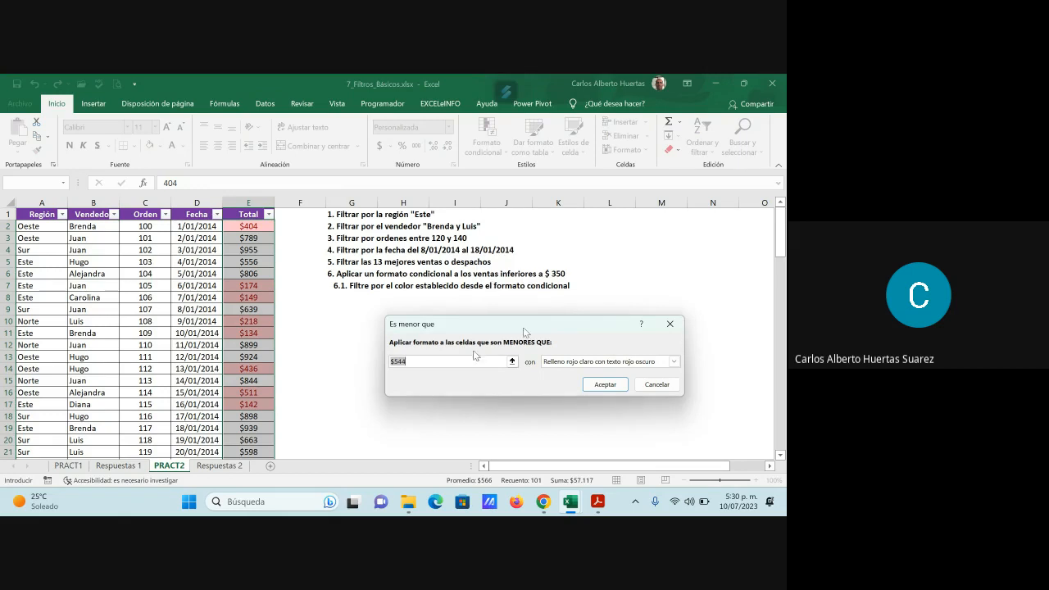
text(350)
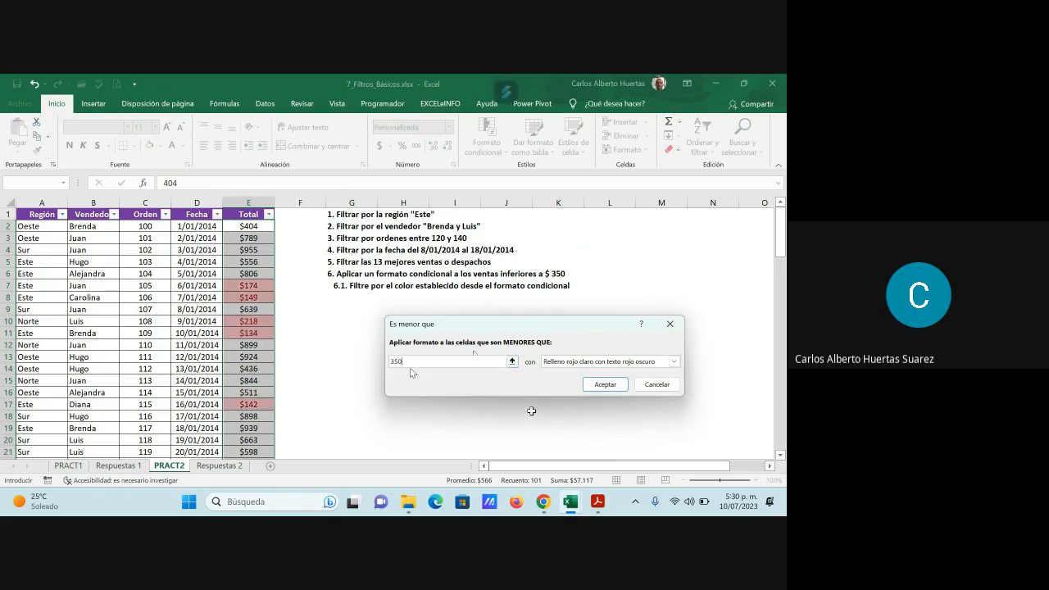
click(613, 385)
- Review the conditionally formatted totals down the whole Total column on PRACT2 and return to the top of the table
click(295, 355)
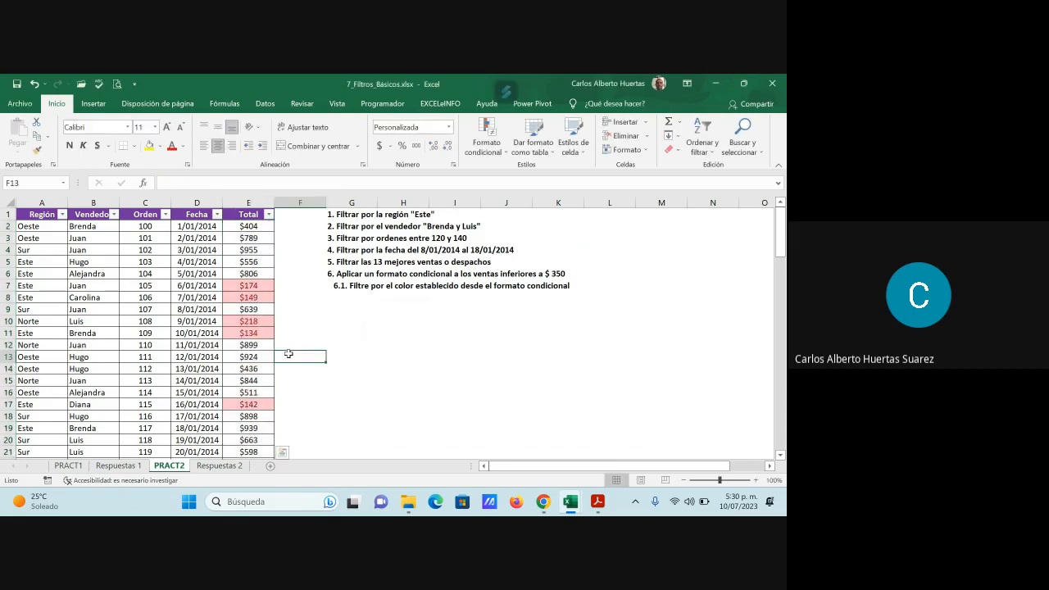
scroll(289, 327, down, 2)
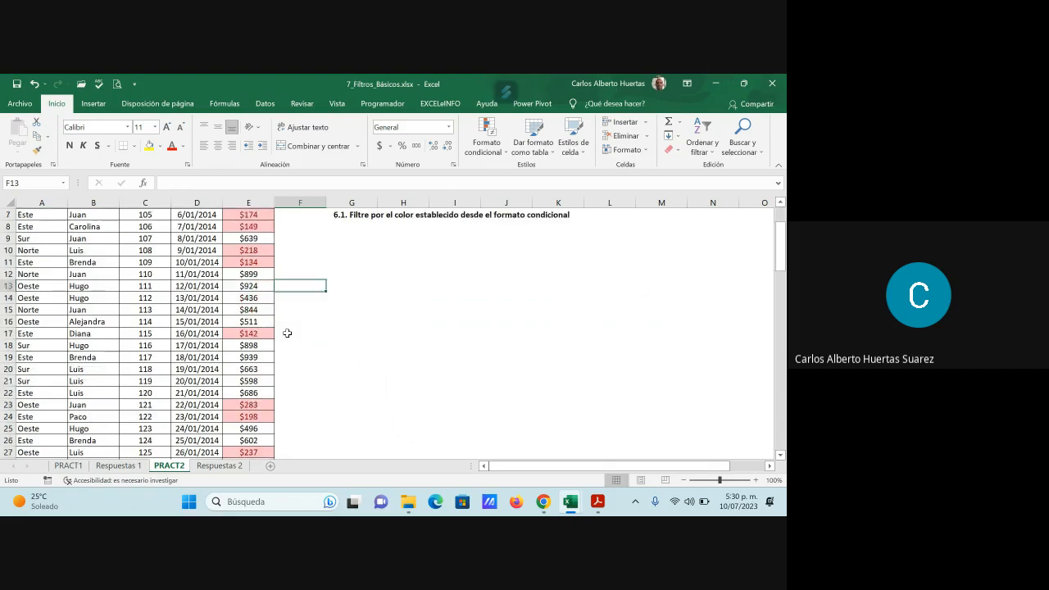
scroll(287, 333, down, 5)
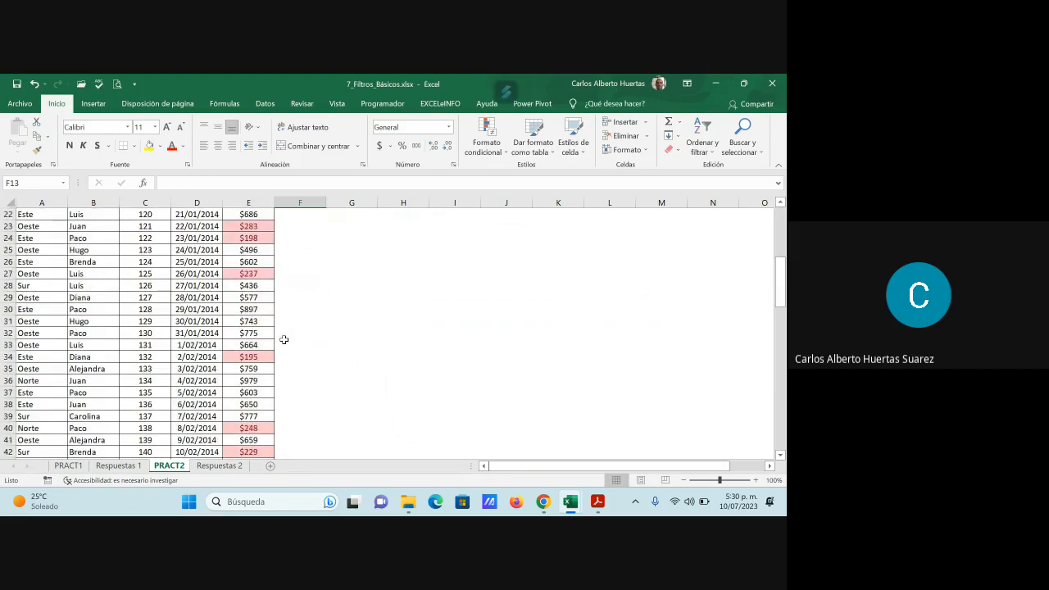
scroll(284, 340, down, 8)
scroll(285, 347, down, 11)
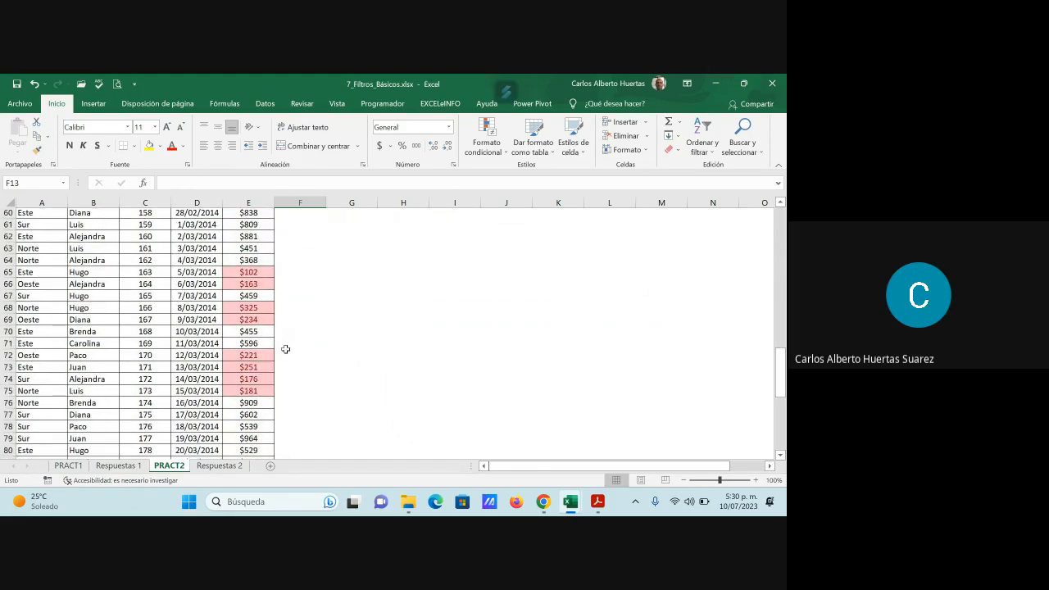
scroll(287, 351, down, 5)
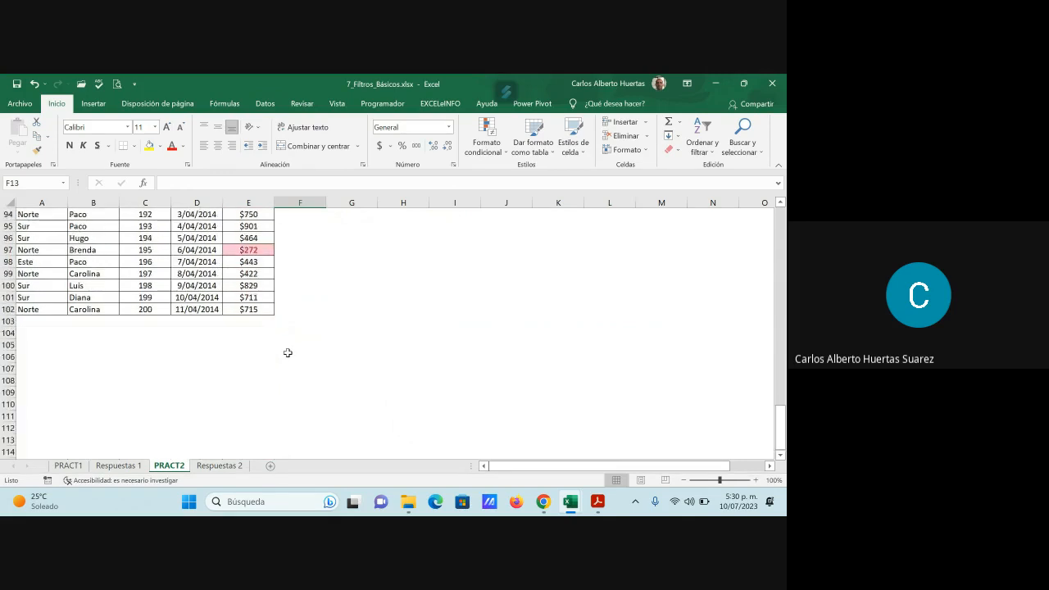
scroll(287, 351, up, 18)
scroll(287, 350, up, 13)
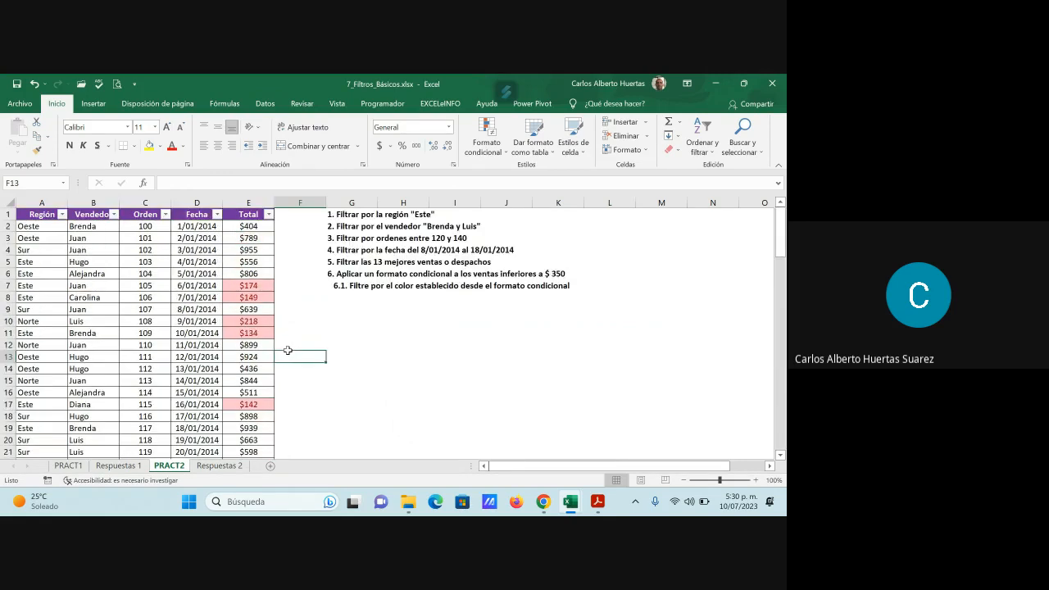
- Copy the PRACT2 table rows A1:E27 with their conditional formatting into cell B97 beside Pregunta 6 on Respuestas 2
drag(41, 214, 258, 377)
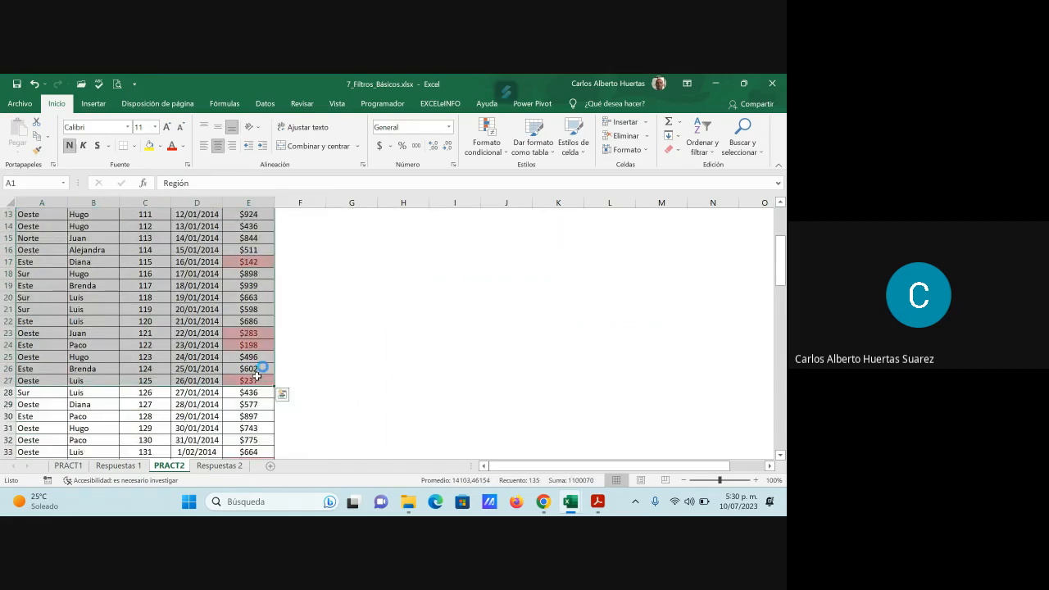
key(ctrl+c)
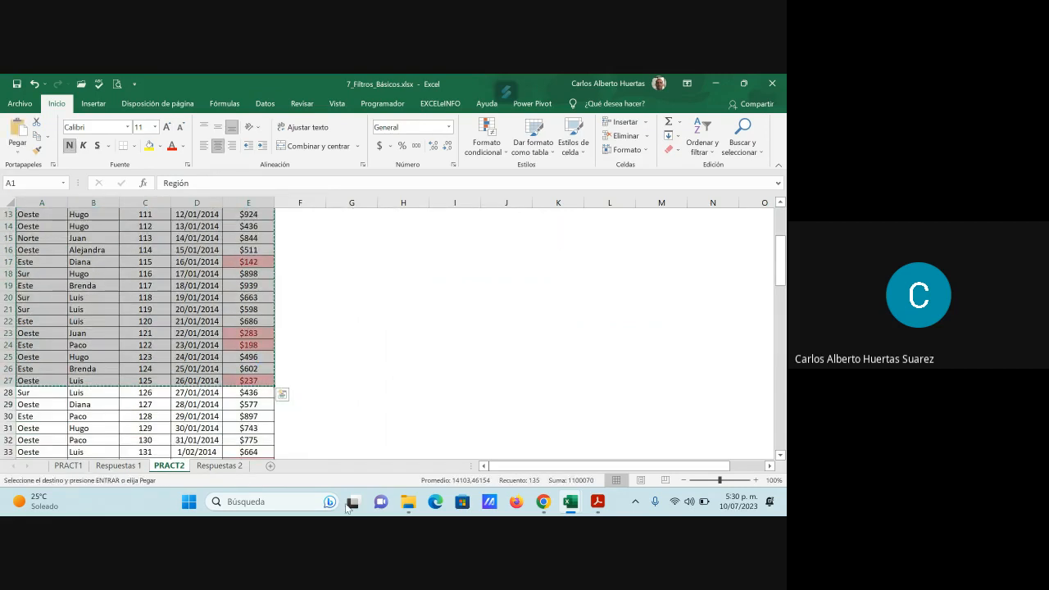
click(205, 465)
click(105, 359)
key(ctrl+v)
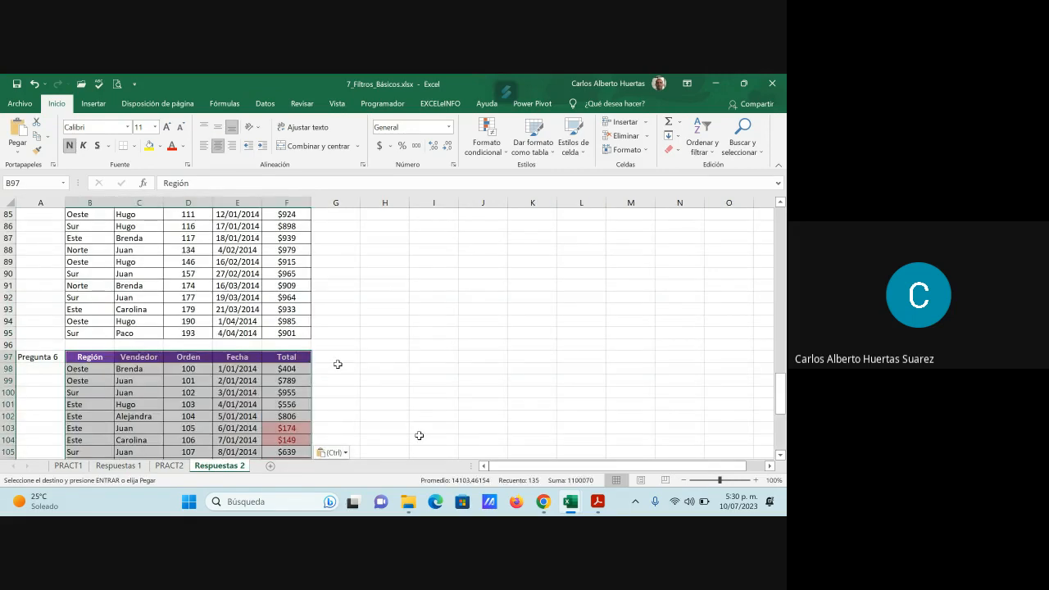
click(337, 364)
- Label cell A125 on Respuestas 2 as "Pregunta 6.1", below the Pregunta 6 table
scroll(332, 391, down, 9)
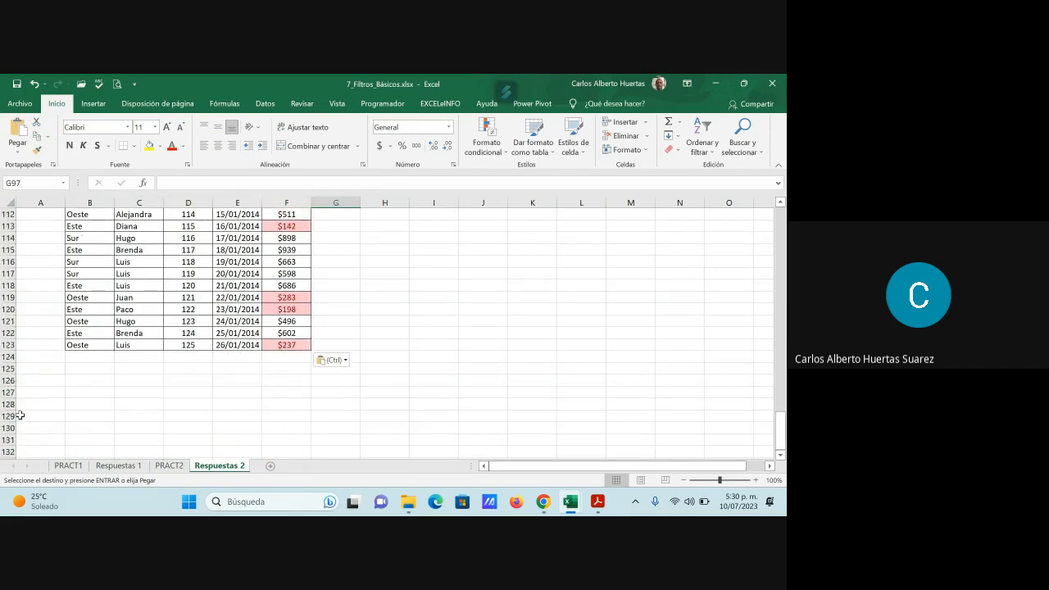
click(36, 369)
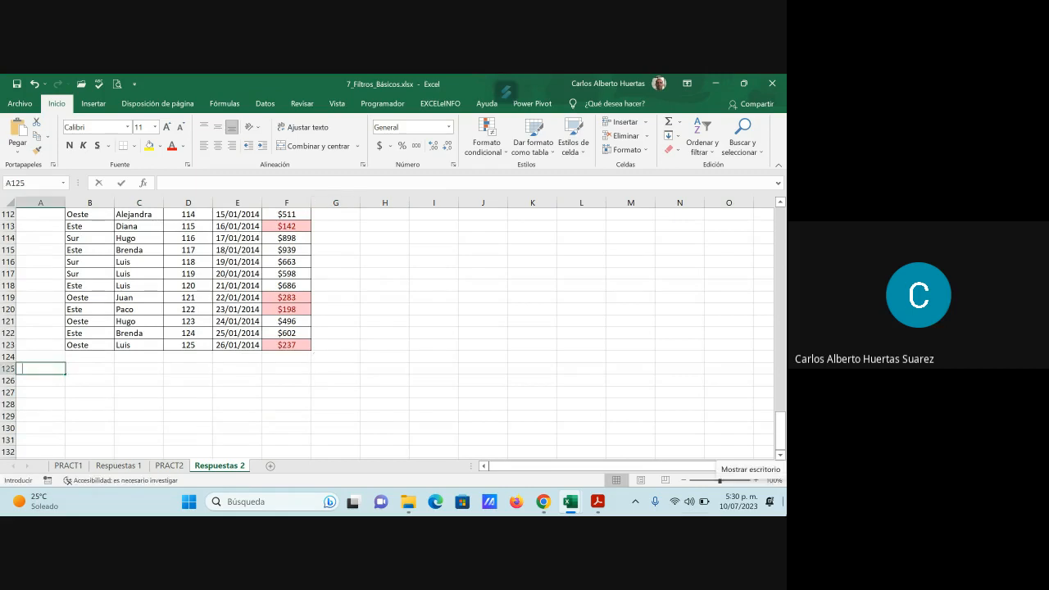
text(Pregunta)
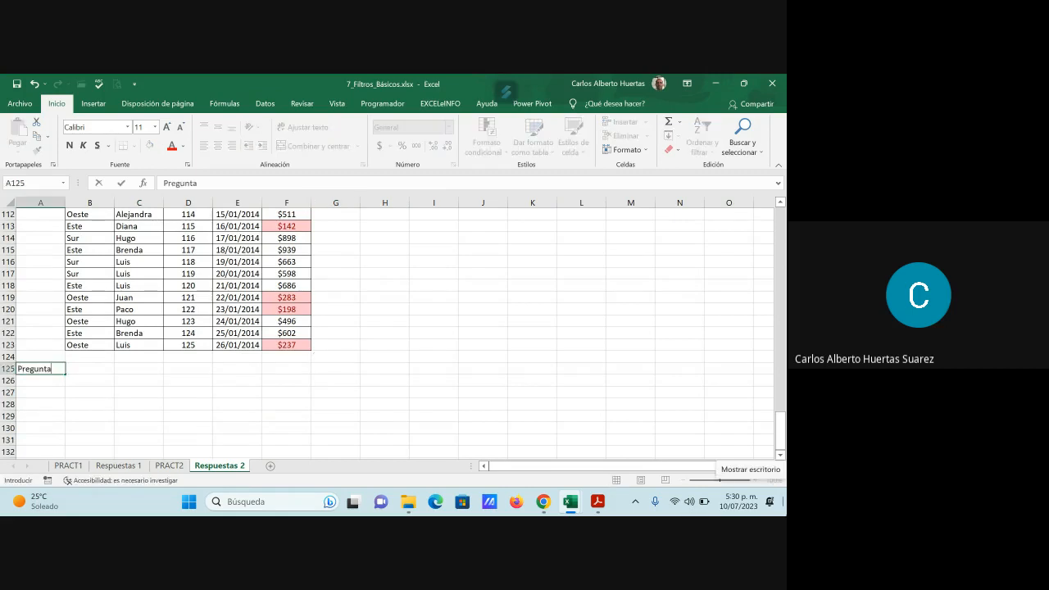
text( 6,1)
key(Return)
click(89, 369)
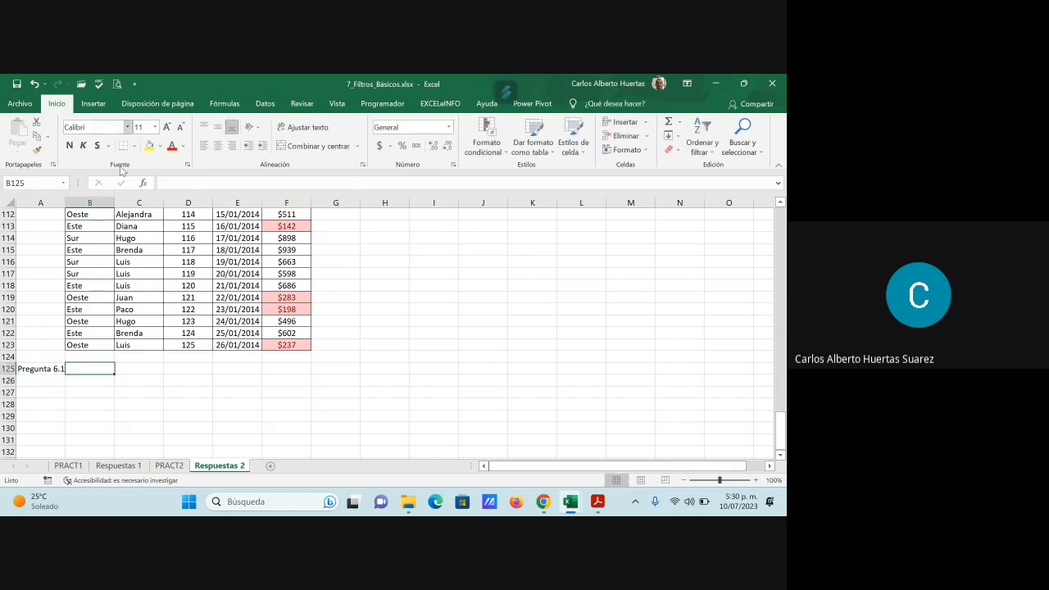
- Inspect the filter-by-color options of the Total column on PRACT2, and close them without applying a filter
click(168, 465)
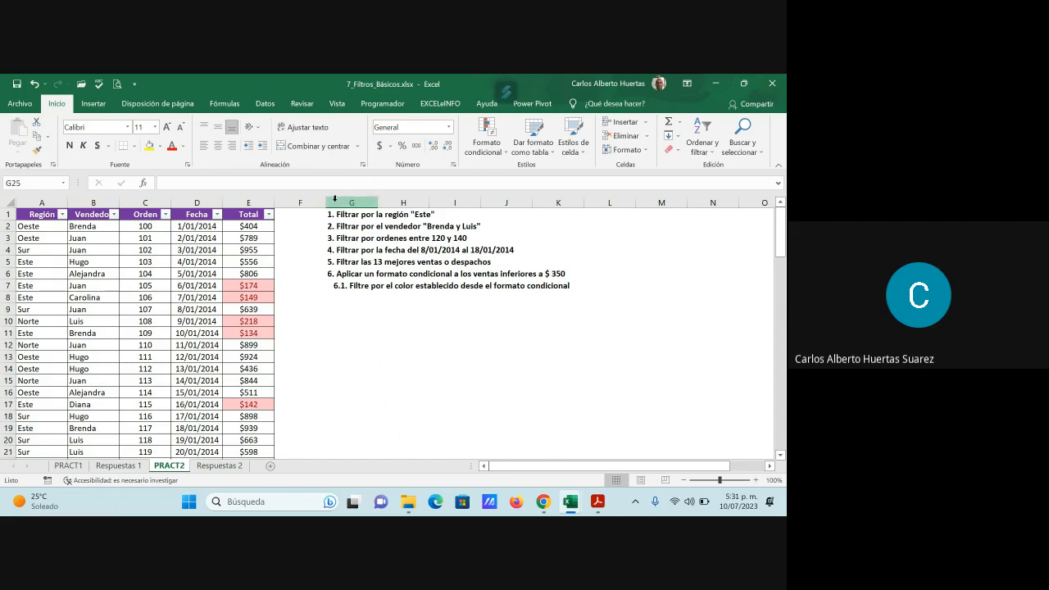
click(269, 217)
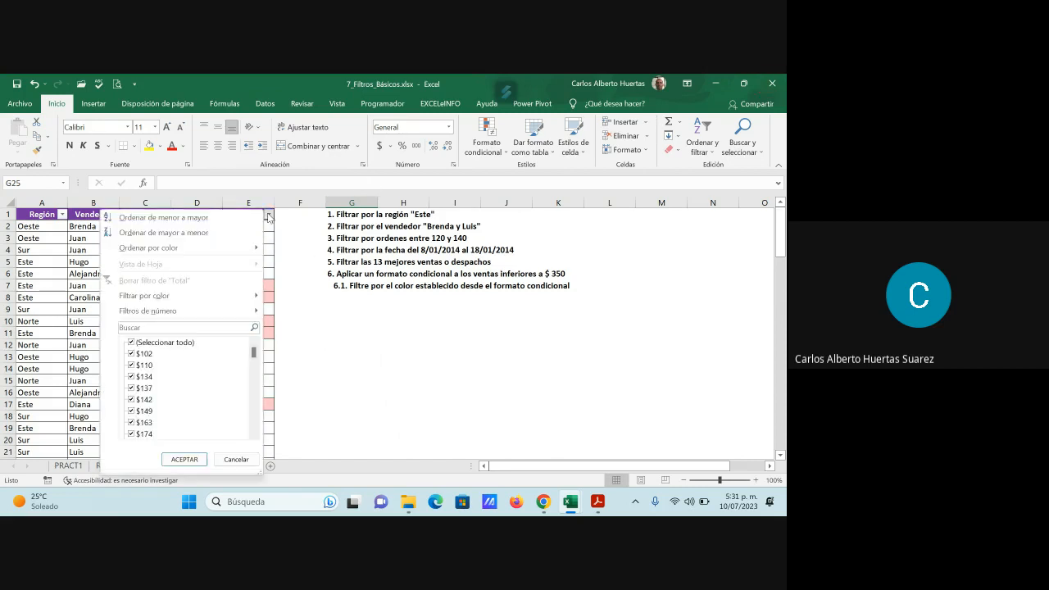
mouse_move(186, 302)
click(412, 363)
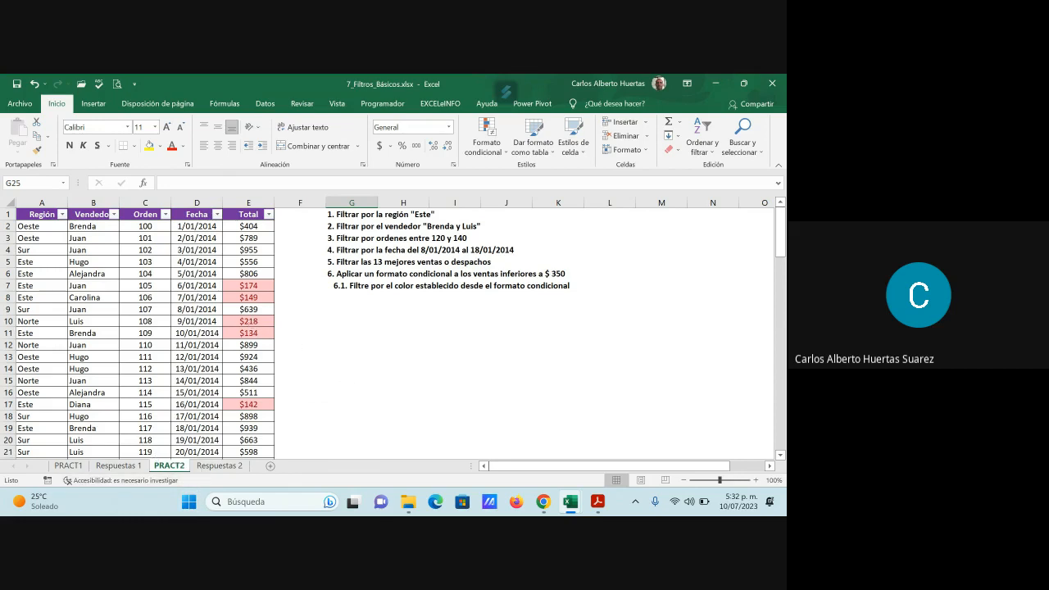
click(253, 322)
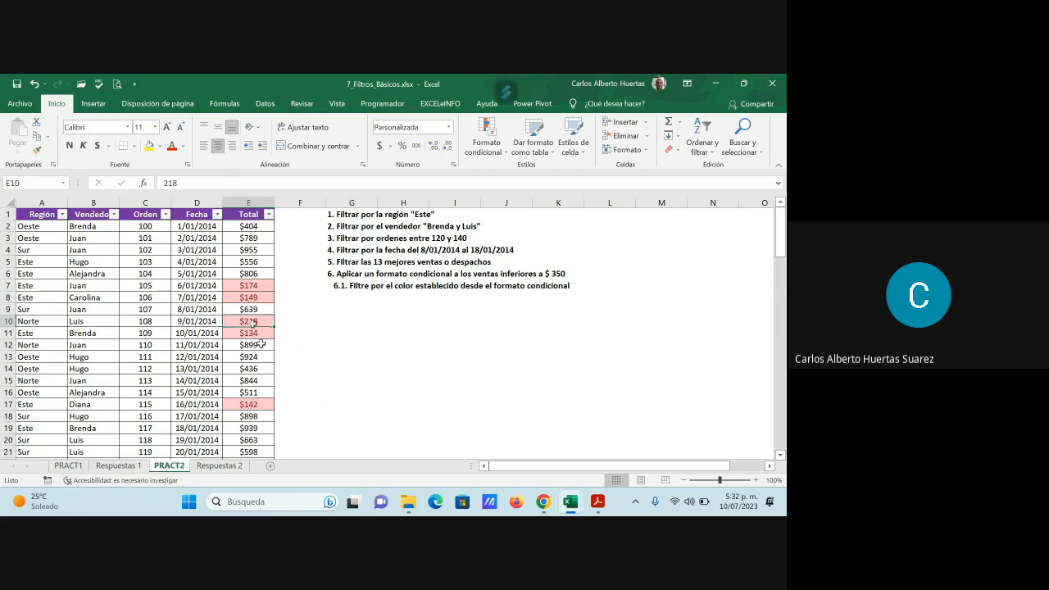
click(269, 214)
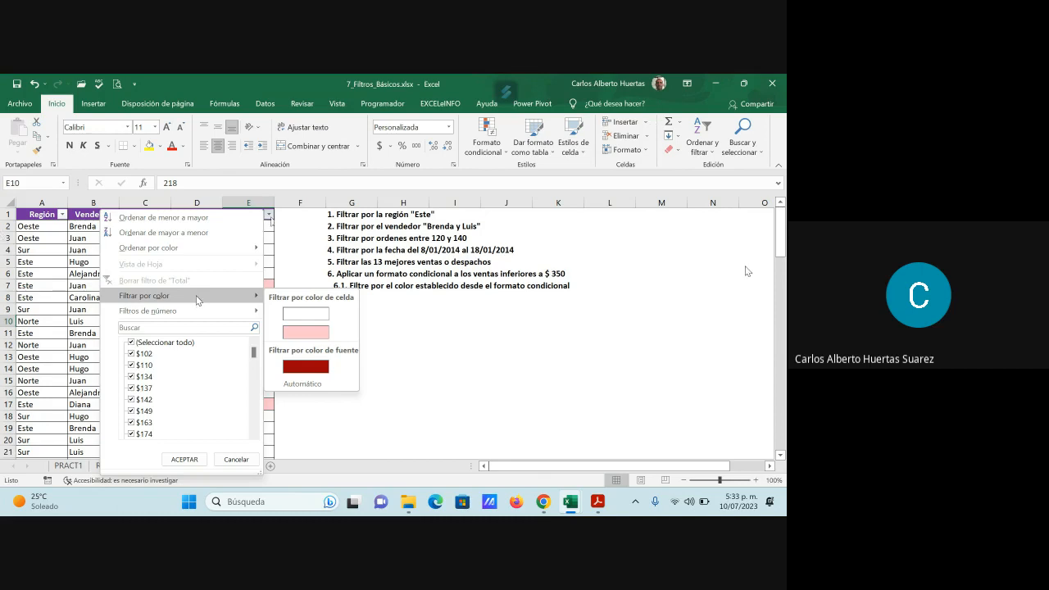
click(560, 376)
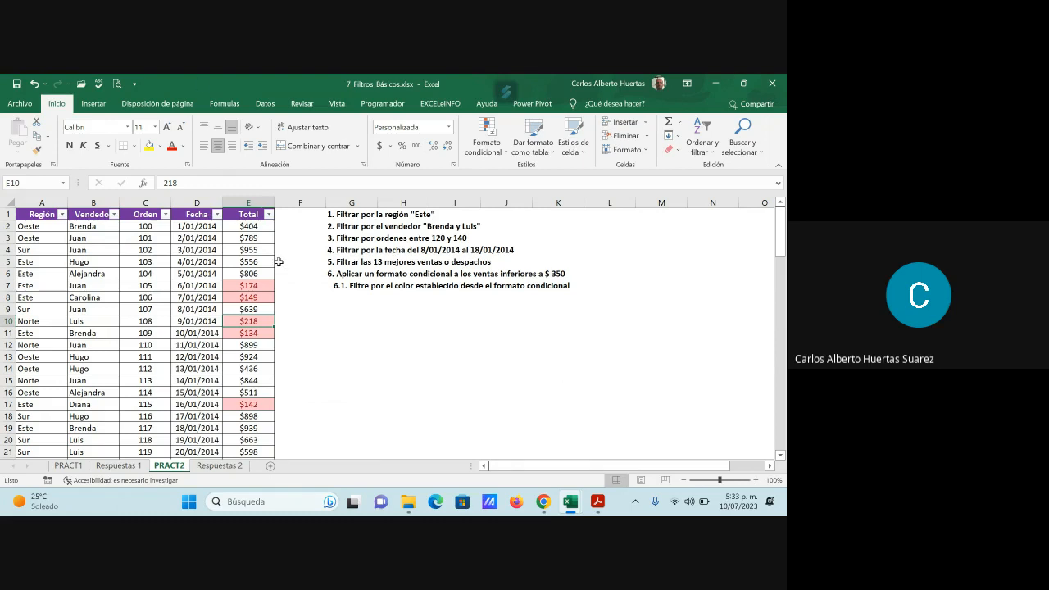
- Clear the conditional formatting rules from the Total values E2:E102 on PRACT2
click(256, 229)
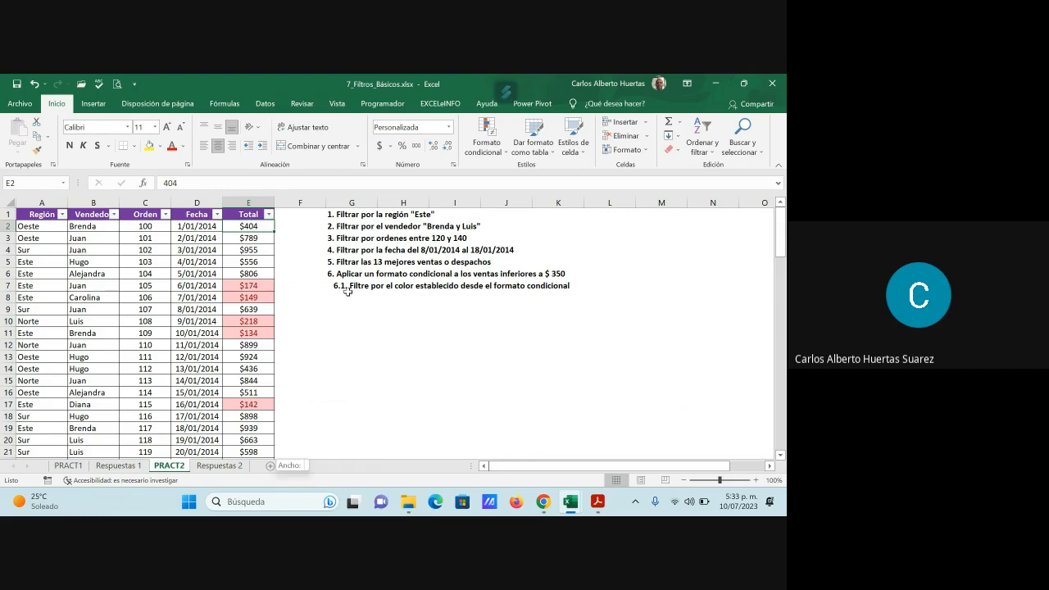
key(ctrl+shift+Down)
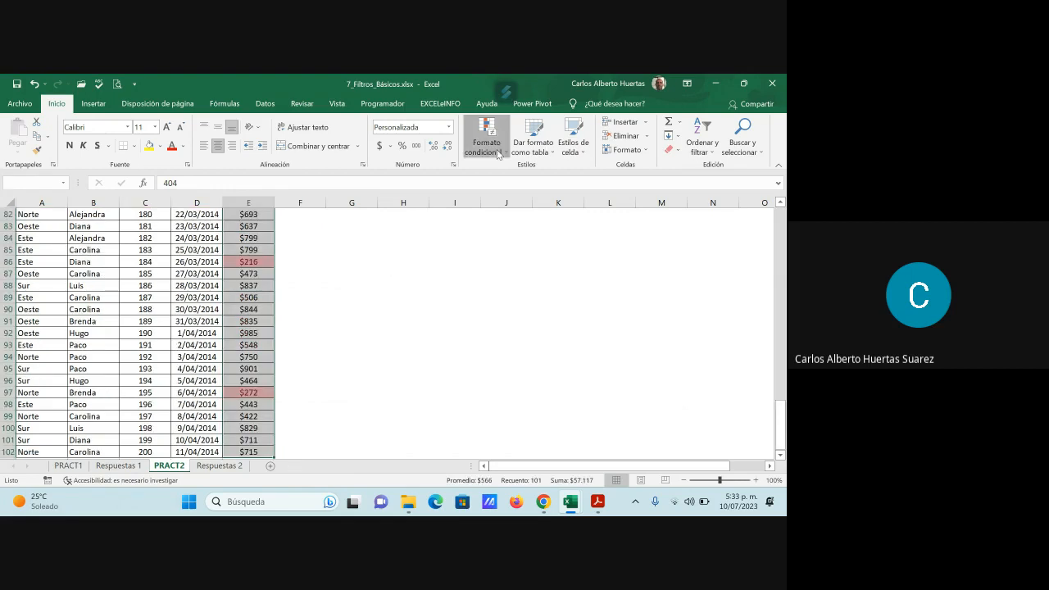
click(498, 153)
mouse_move(547, 318)
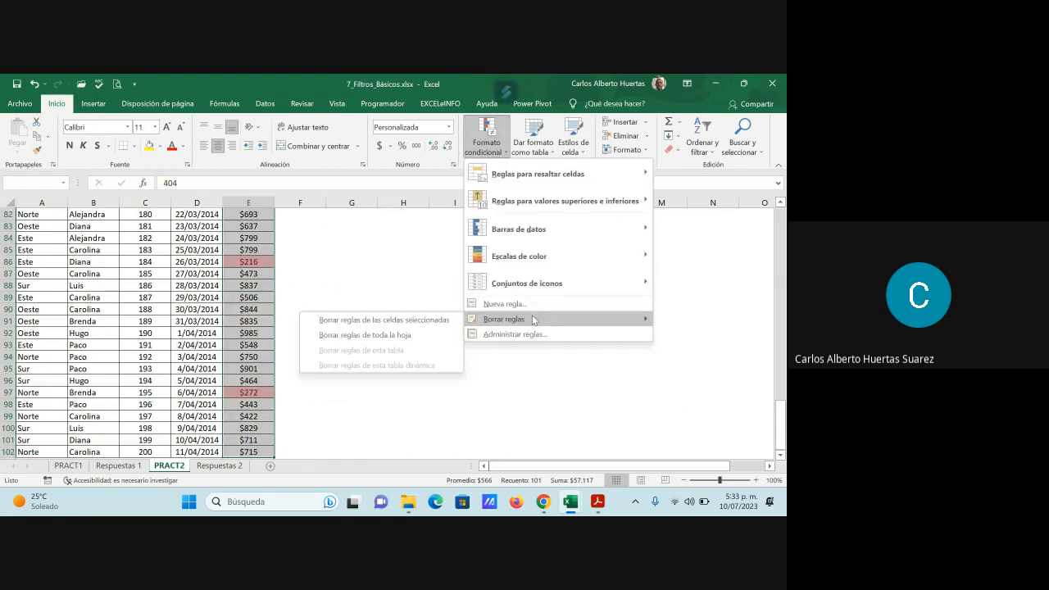
click(426, 320)
click(375, 299)
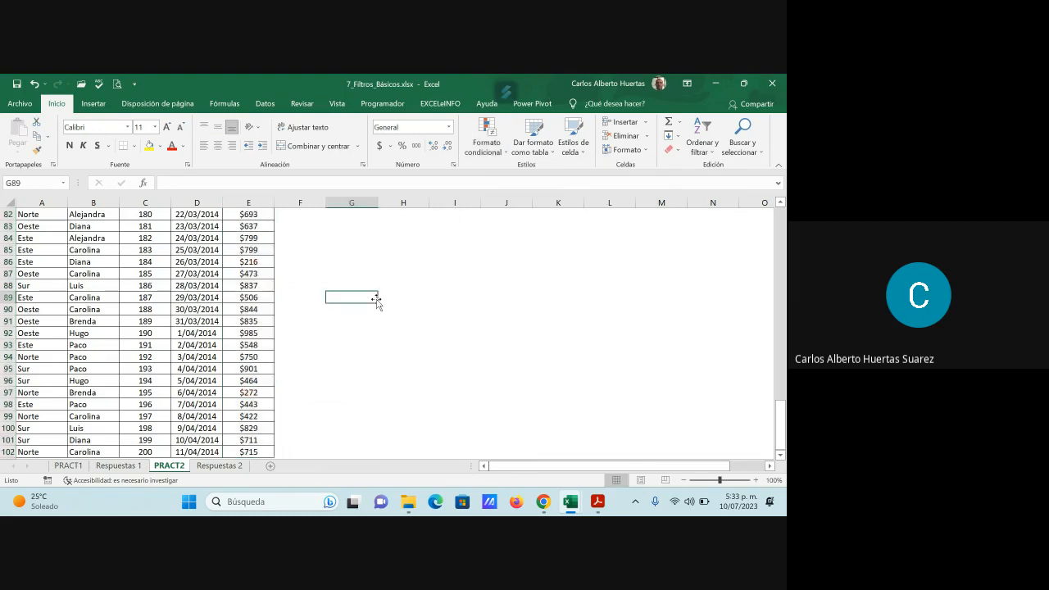
scroll(377, 307, up, 20)
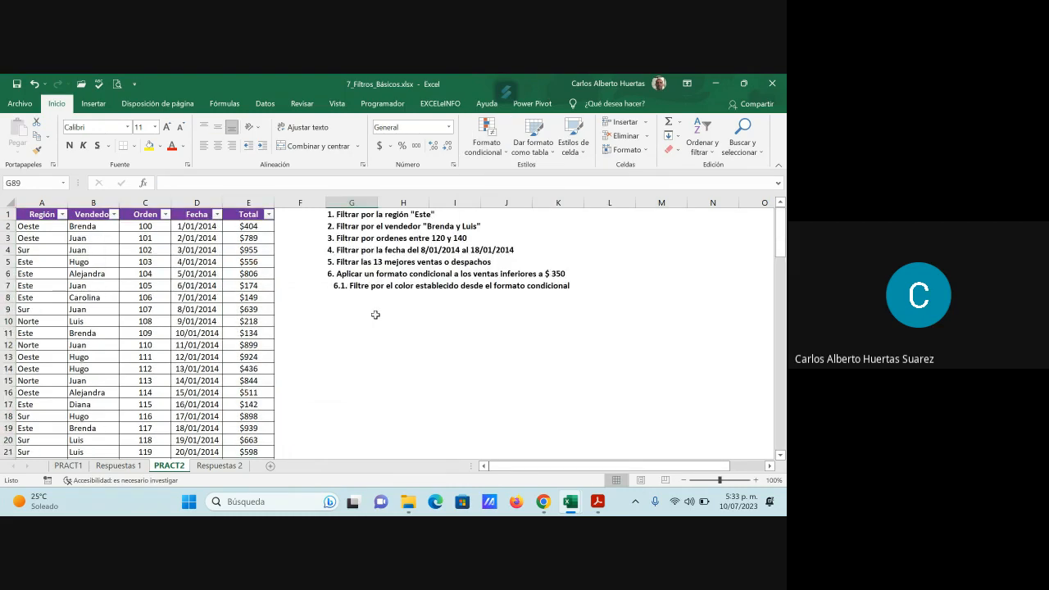
- Apply an "Es menor que" conditional format for 350 to Total values E2:E102, with "Relleno amarillo con texto amarillo oscuro"
click(261, 227)
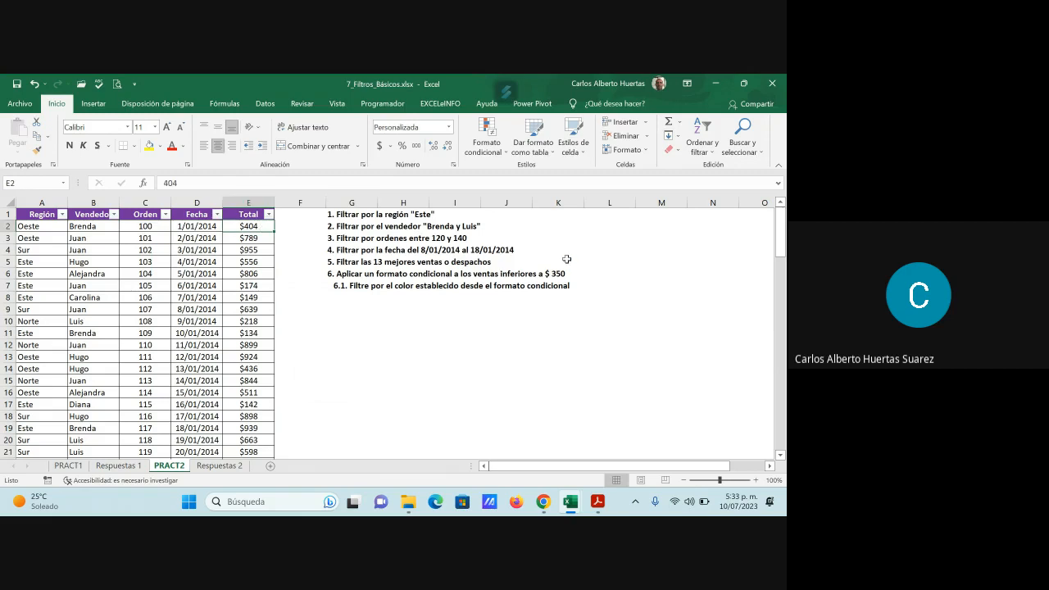
key(ctrl+shift+Down)
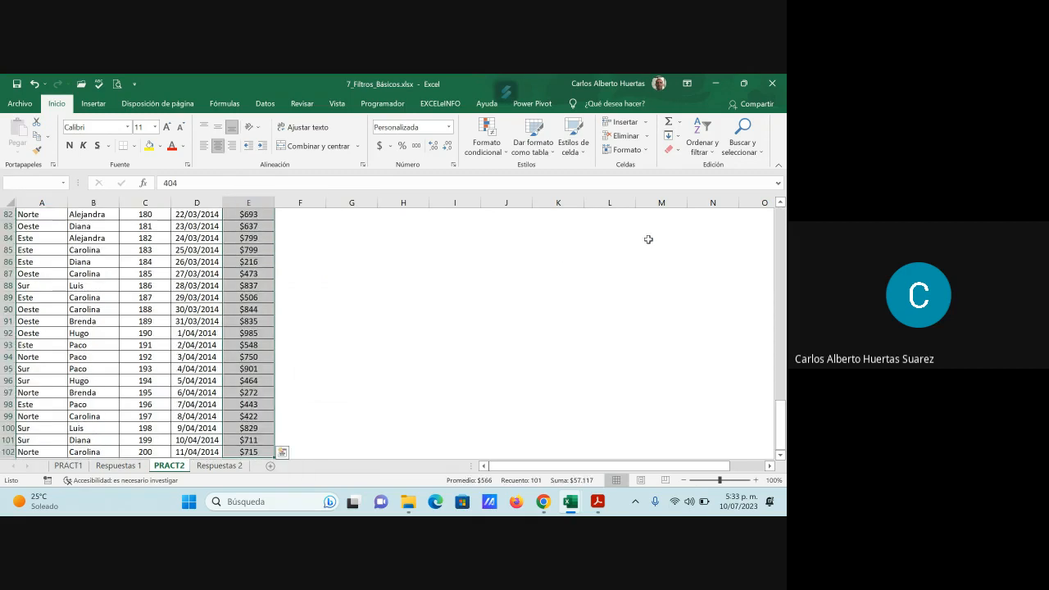
click(493, 153)
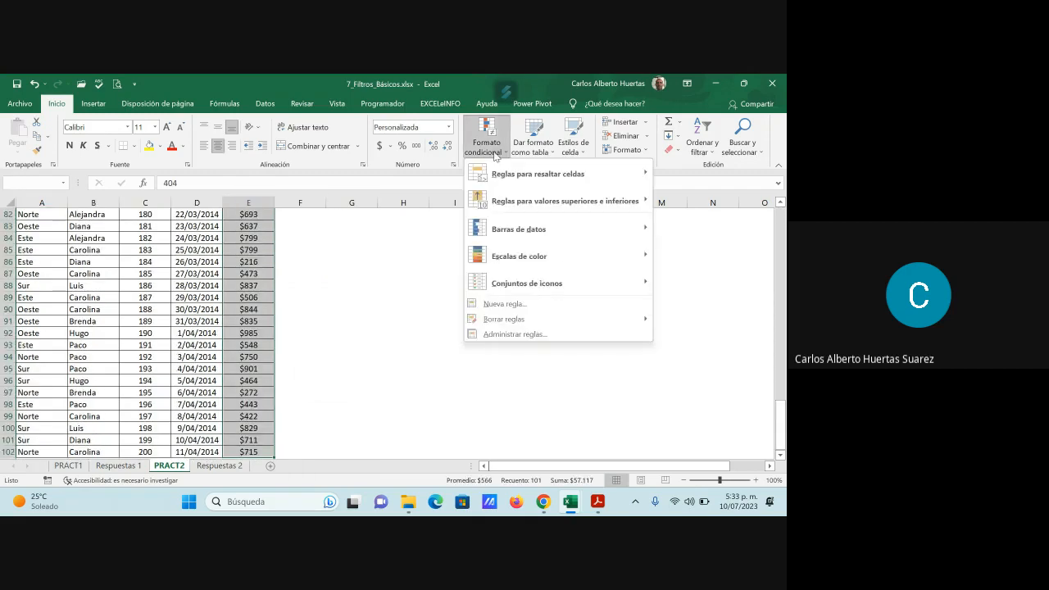
mouse_move(504, 174)
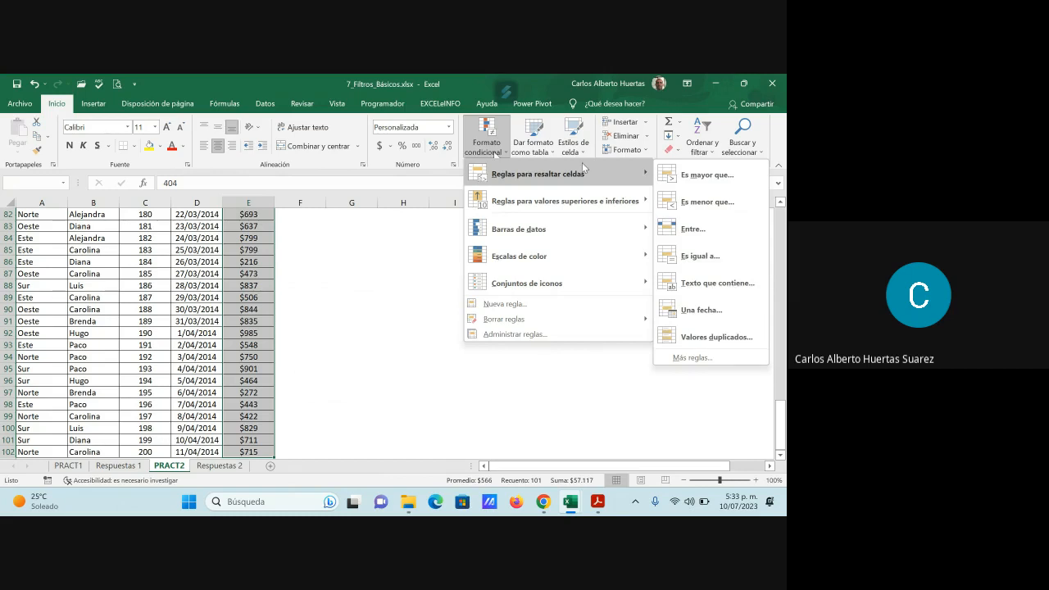
click(715, 201)
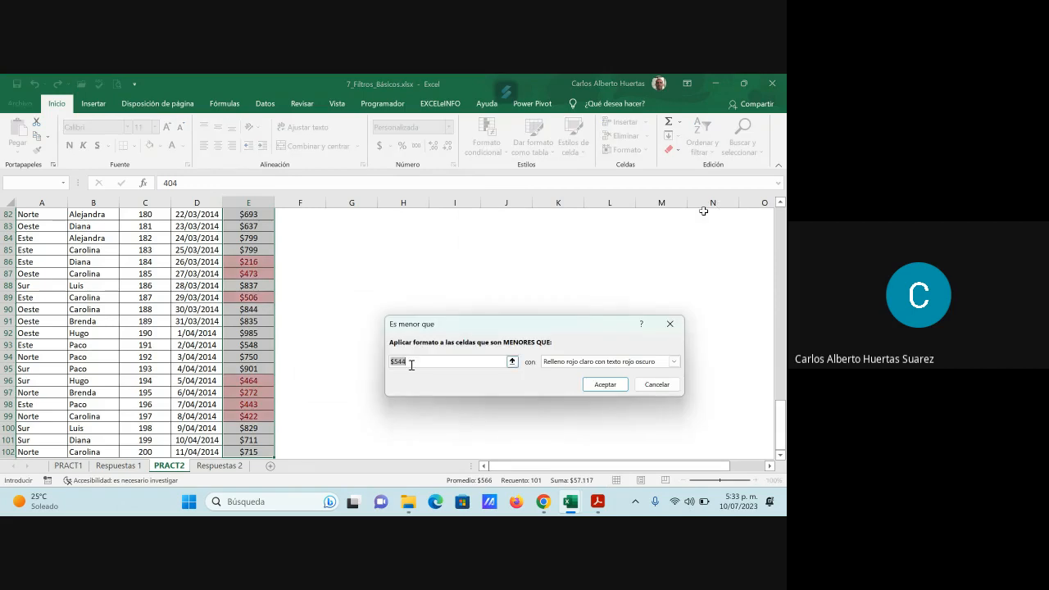
text(35)
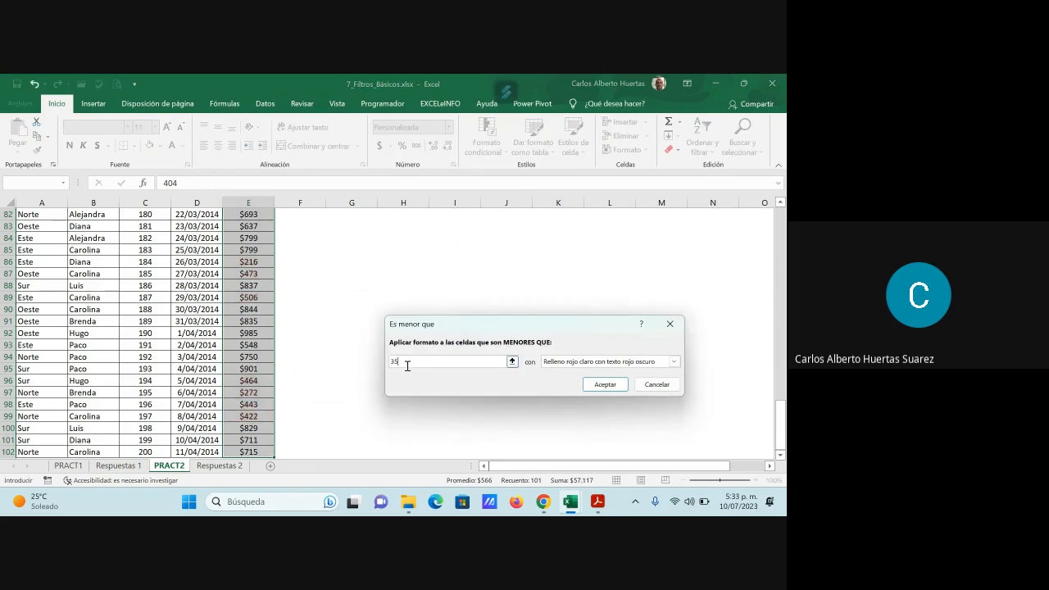
text(0)
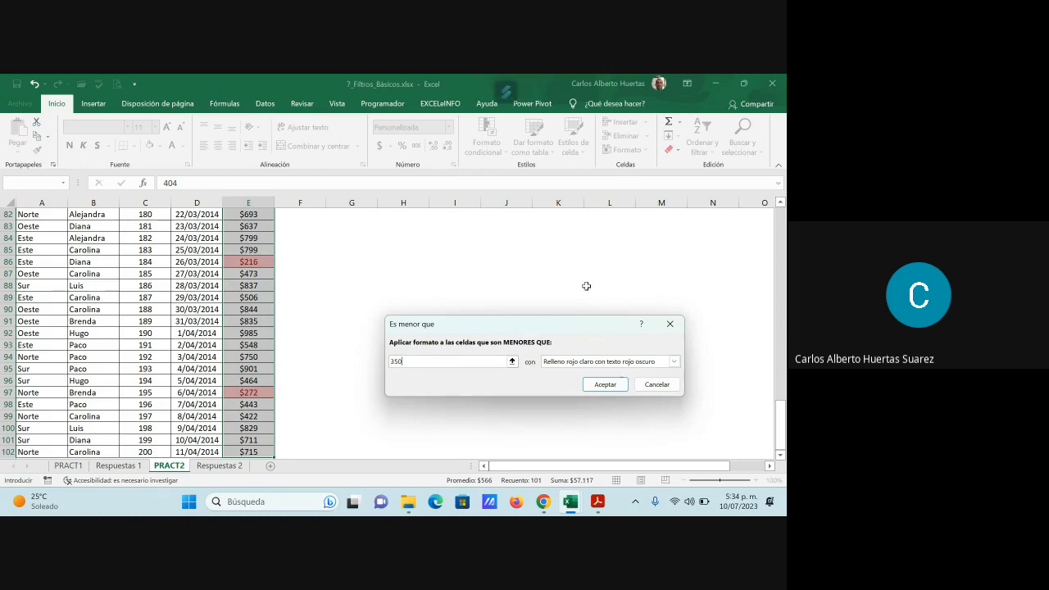
click(675, 362)
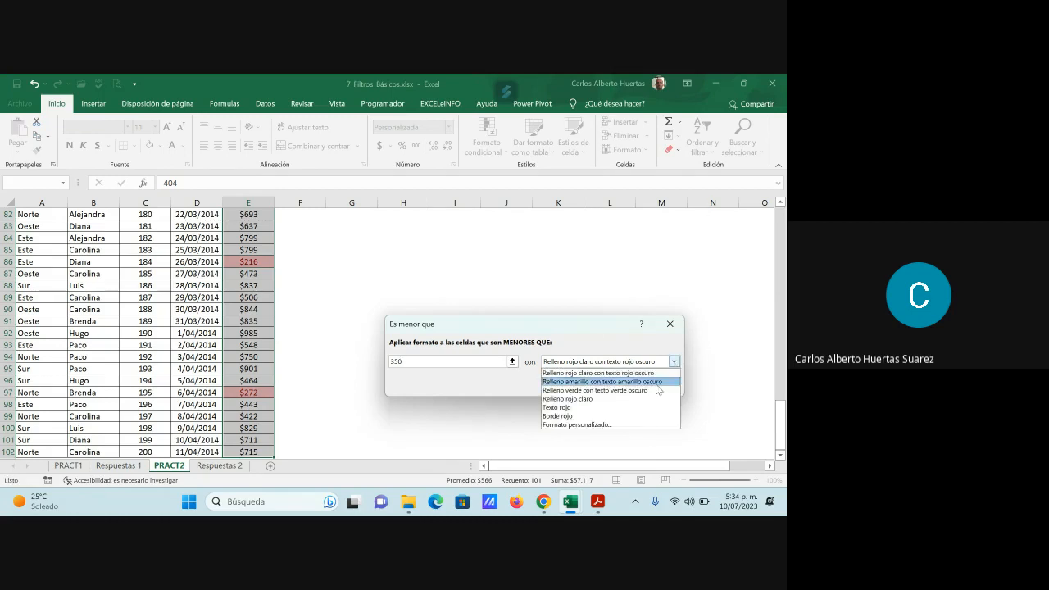
click(653, 382)
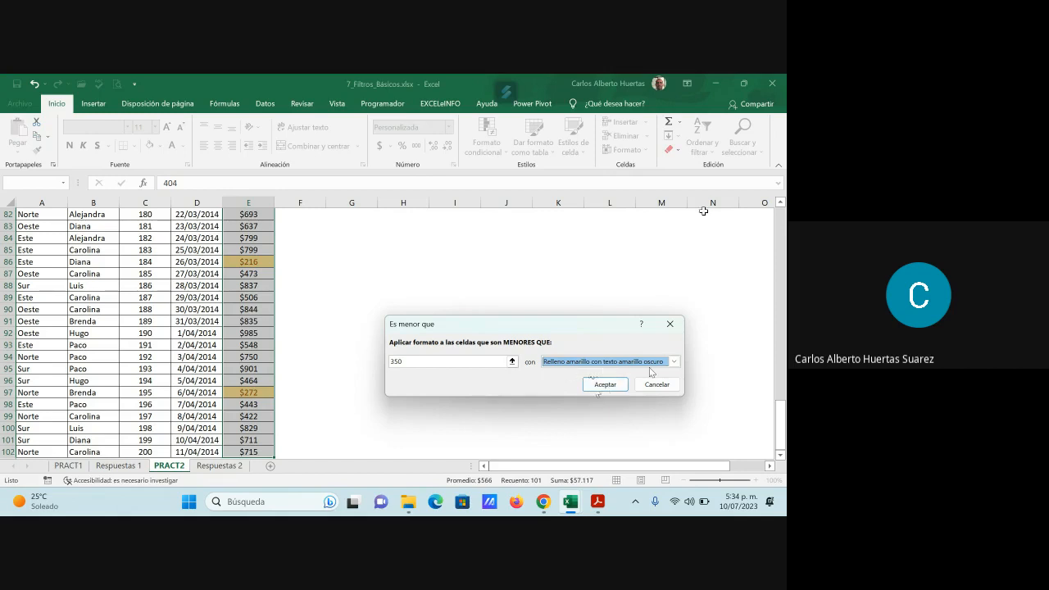
click(605, 384)
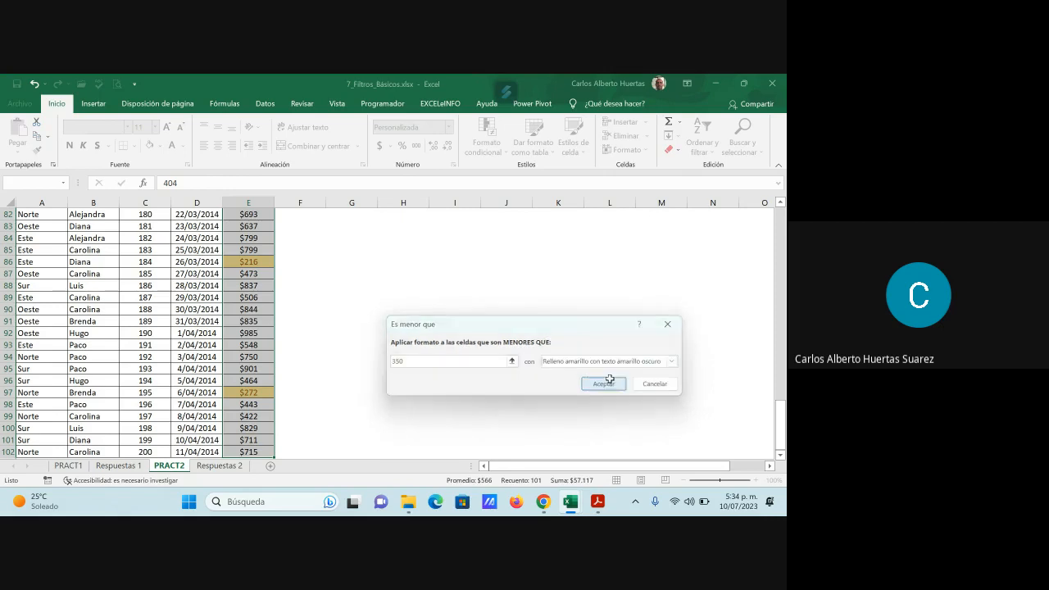
- Filter the Total column on PRACT2 by the yellow cell color
scroll(375, 304, up, 4)
click(374, 304)
scroll(370, 319, up, 20)
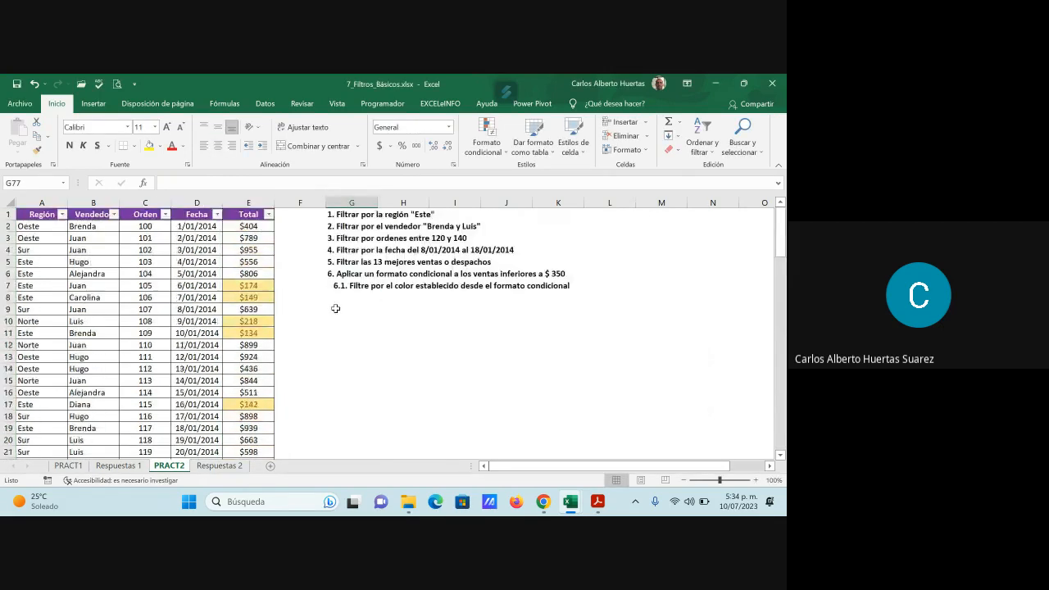
click(269, 214)
mouse_move(201, 300)
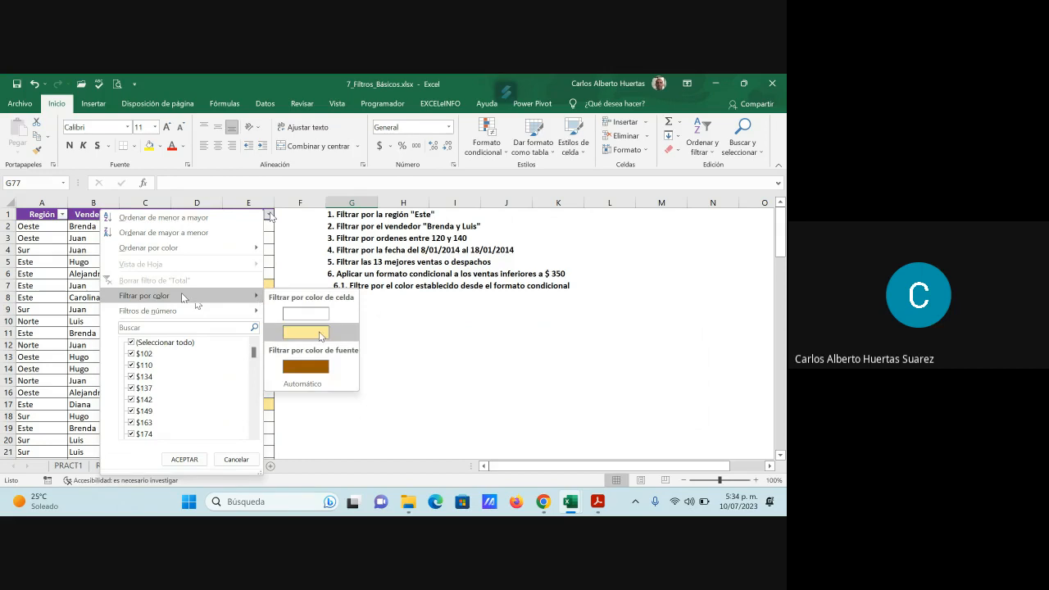
click(305, 333)
- Copy the color-filtered PRACT2 table, including its headers, into cell B125 beside Pregunta 6.1 on Respuestas 2
drag(32, 214, 243, 440)
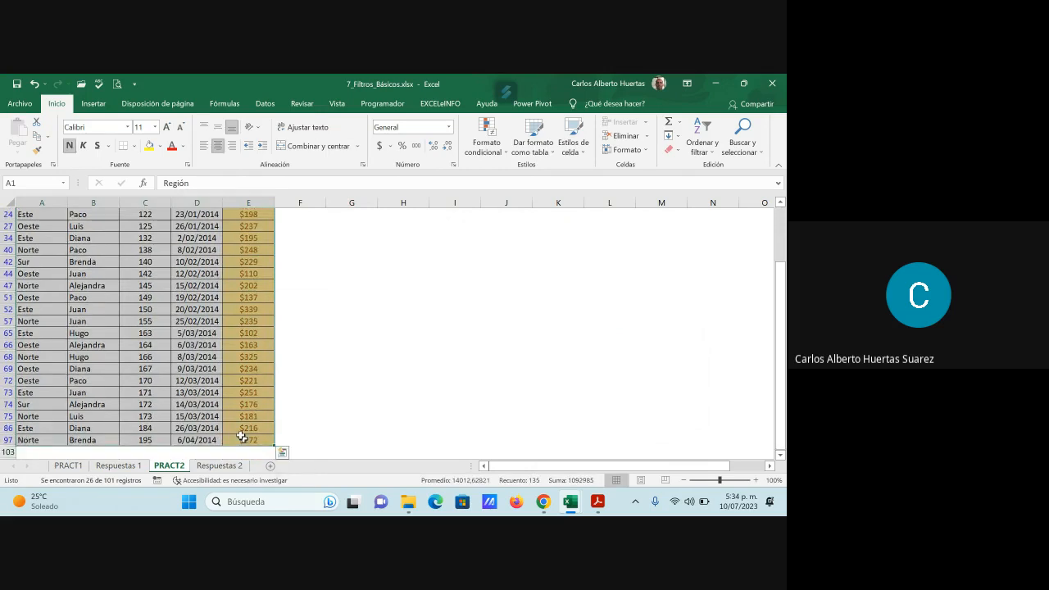
key(ctrl+c)
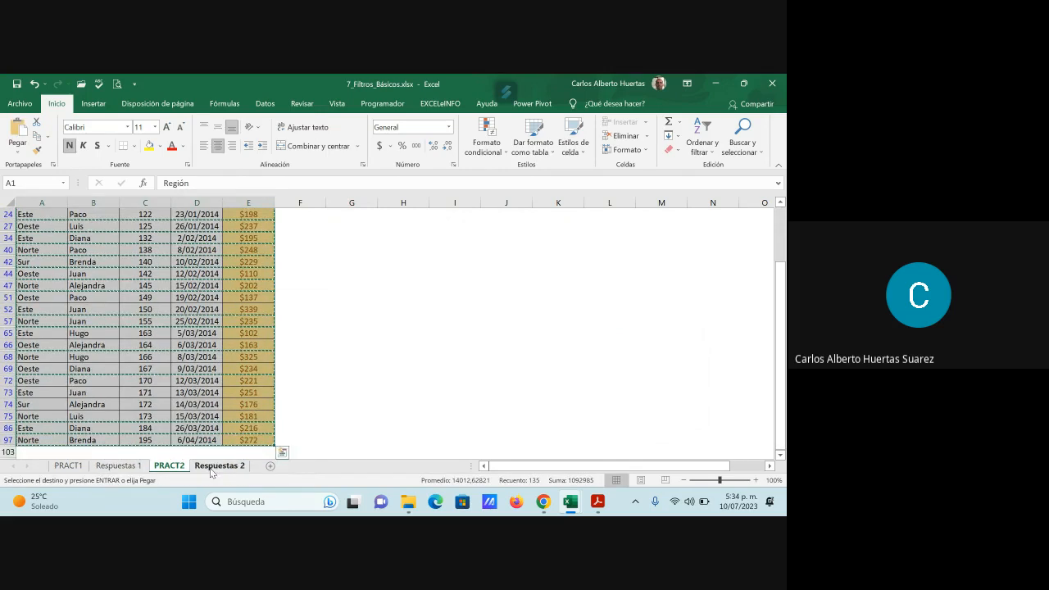
click(218, 465)
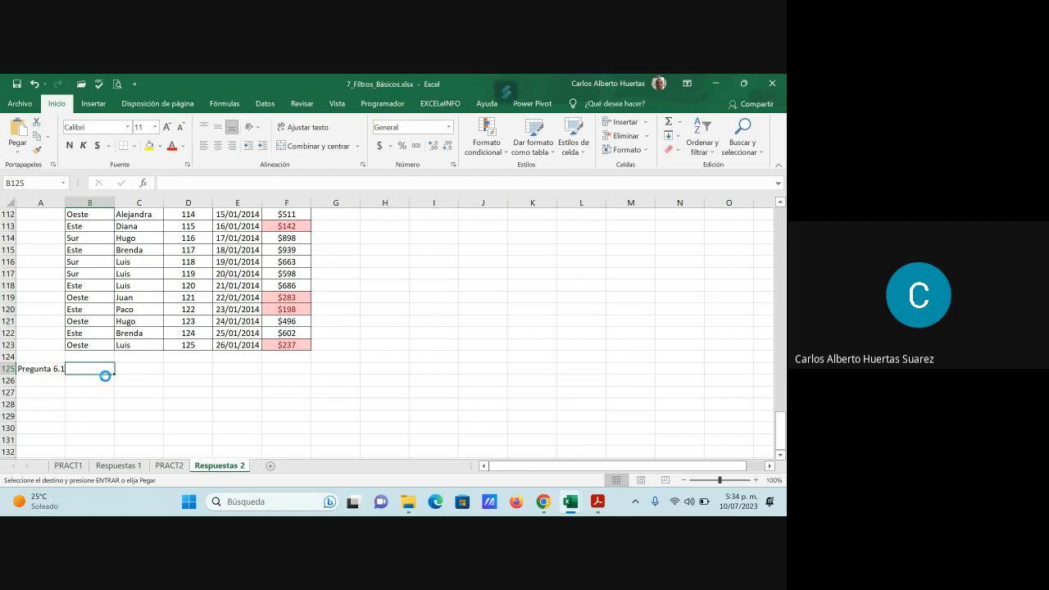
key(ctrl+v)
scroll(341, 386, down, 6)
scroll(341, 386, up, 5)
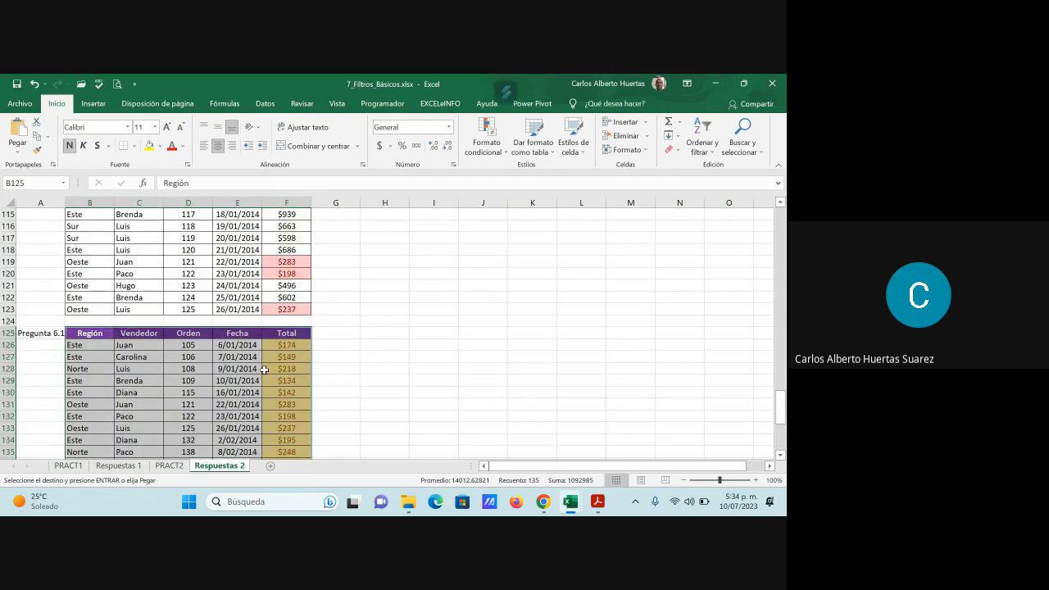
- Review the collected answer tables on Respuestas 2, from Pregunta 1 down to Pregunta 6.1
click(264, 370)
scroll(264, 369, up, 7)
scroll(275, 356, up, 6)
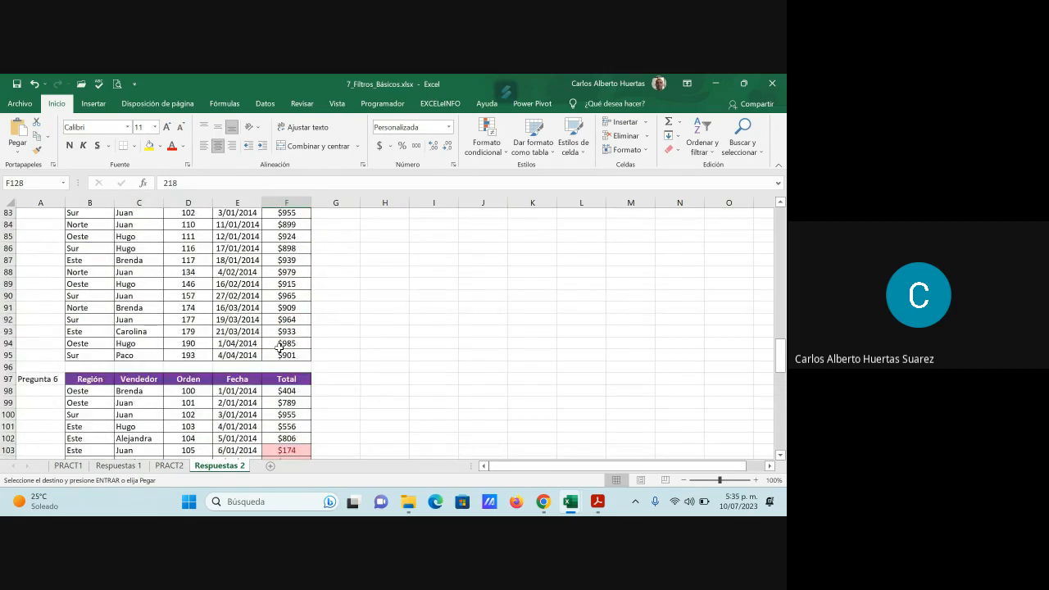
scroll(277, 350, up, 20)
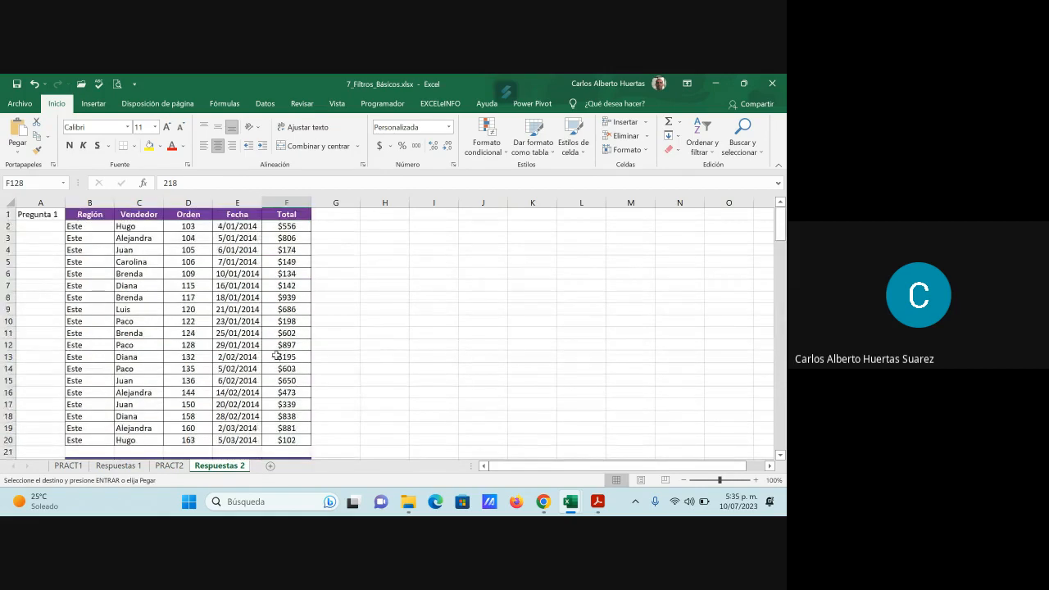
scroll(276, 342, down, 7)
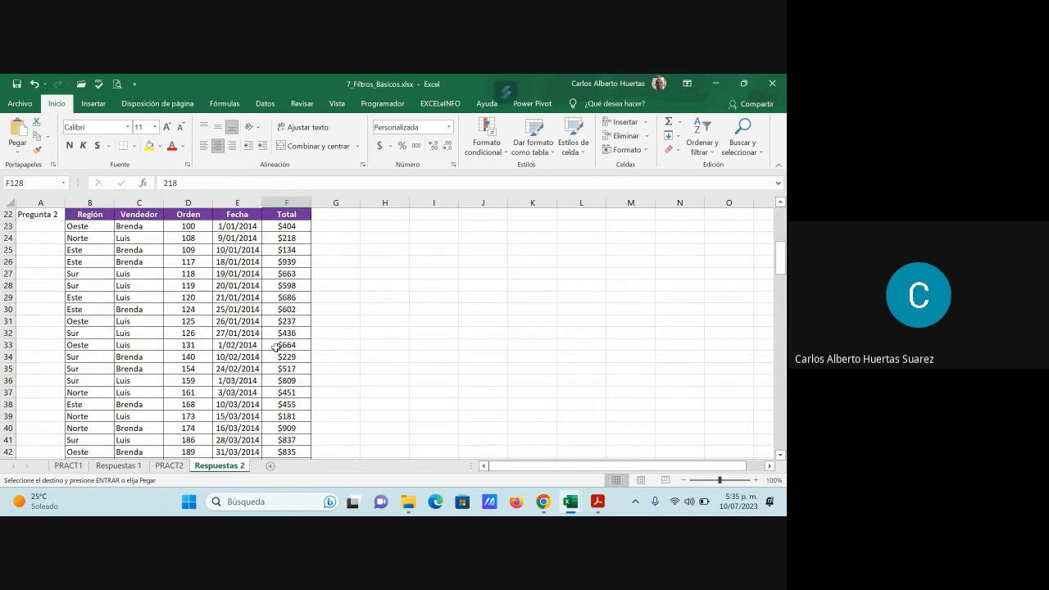
scroll(275, 348, down, 20)
scroll(276, 357, up, 14)
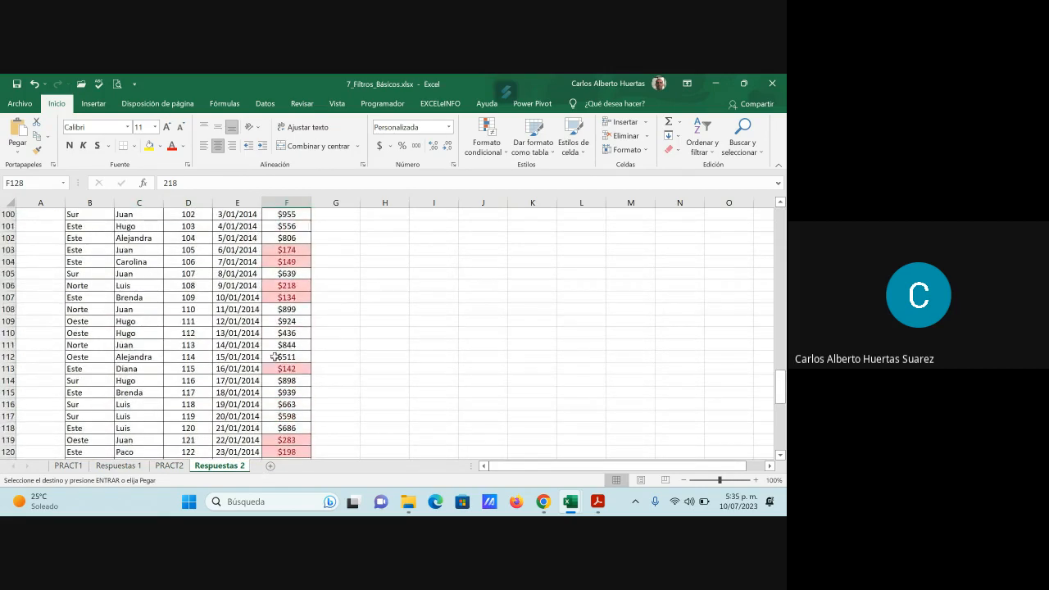
- Save the 7_Filtros_Básicos.xlsx workbook with the start of the Respuestas 2 sheet in view
scroll(273, 351, up, 20)
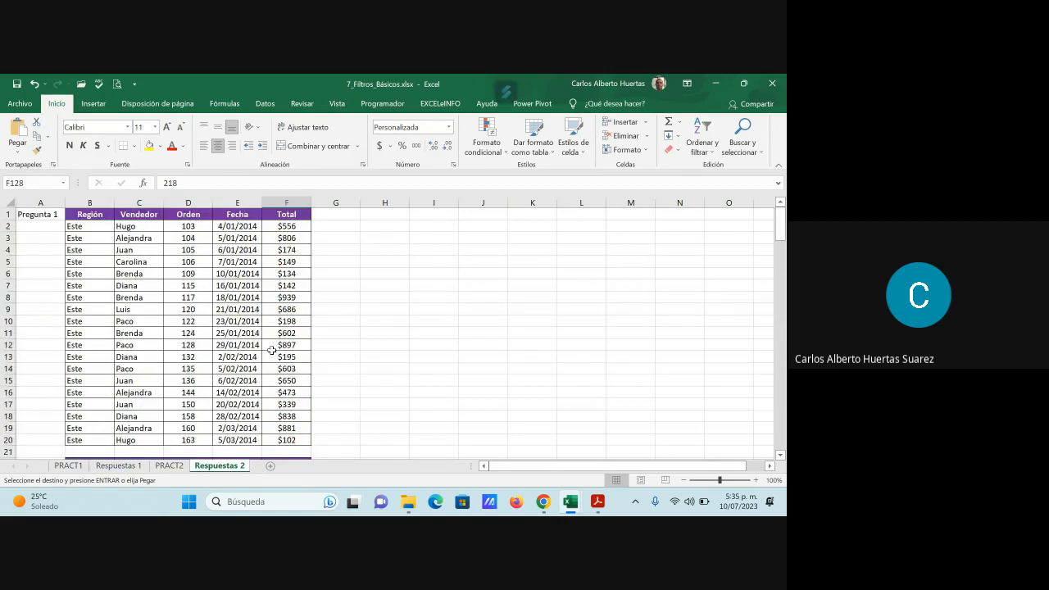
click(16, 85)
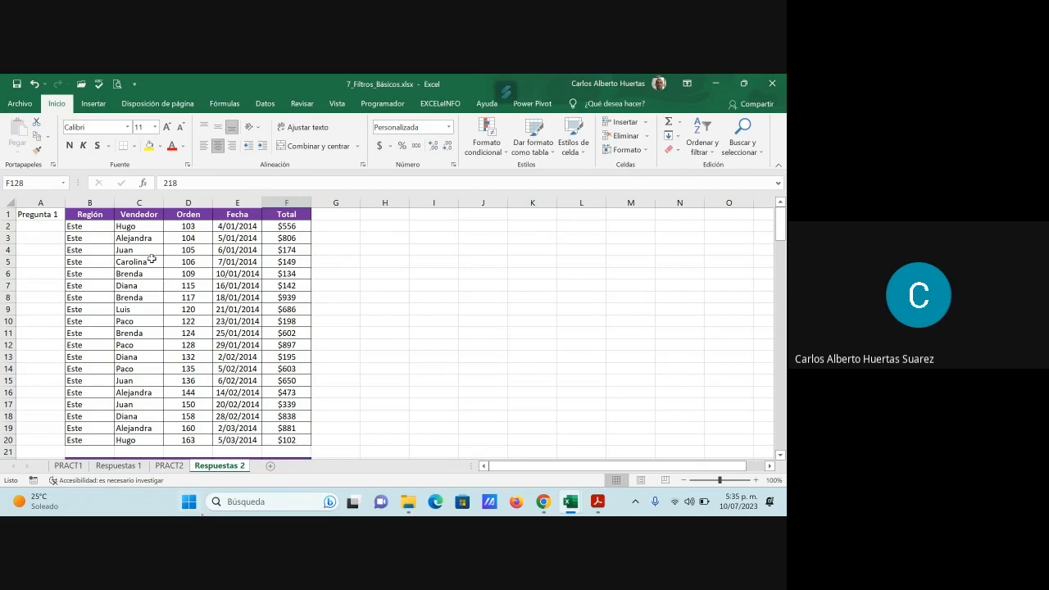
- Switch to the Google Meet call in Chrome and capture a full-screen screenshot of its participants
mouse_move(544, 502)
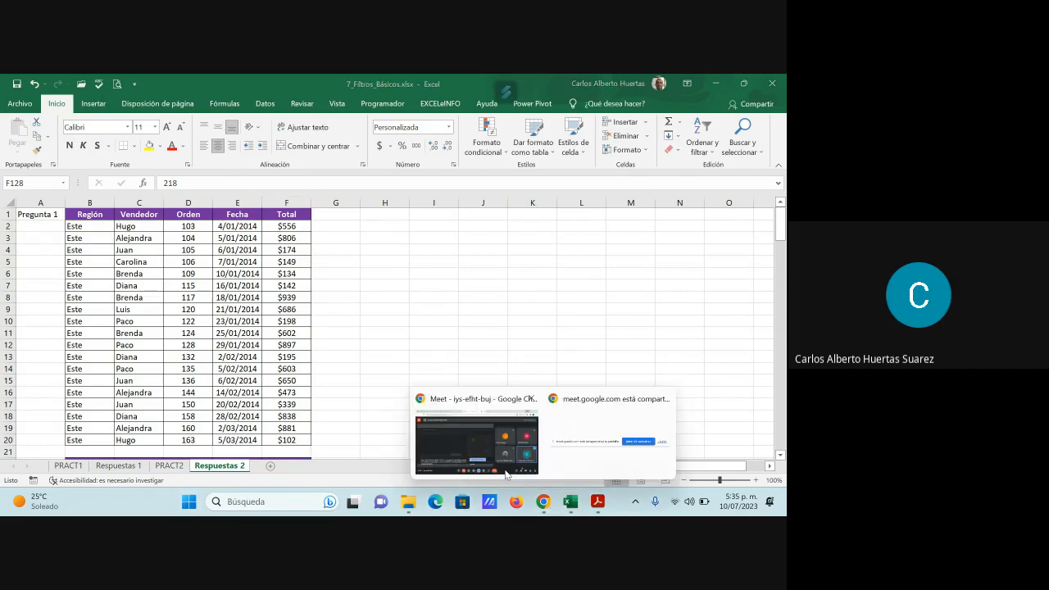
click(475, 442)
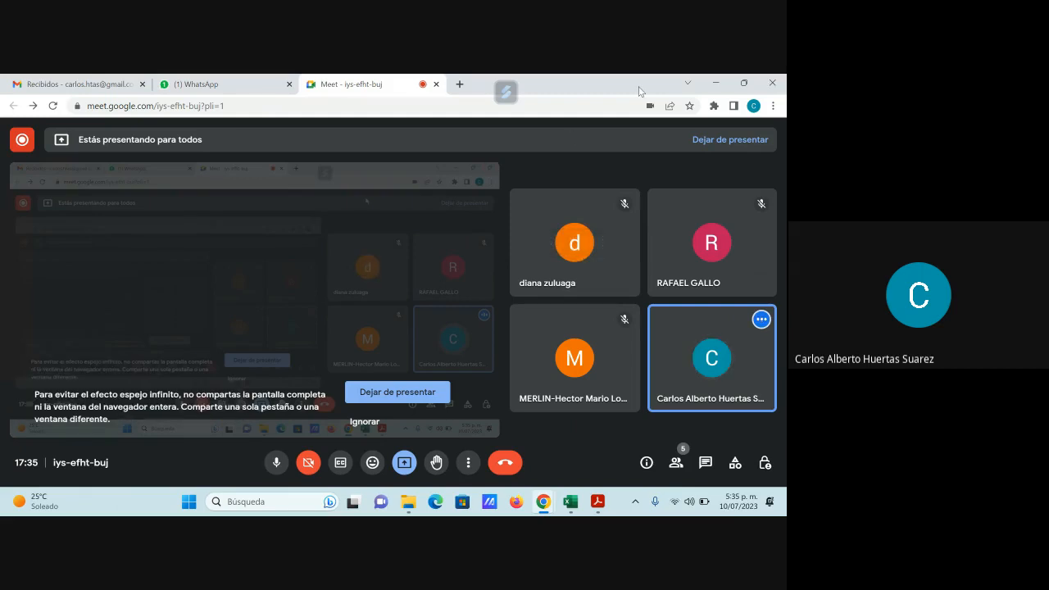
key(super+shift+s)
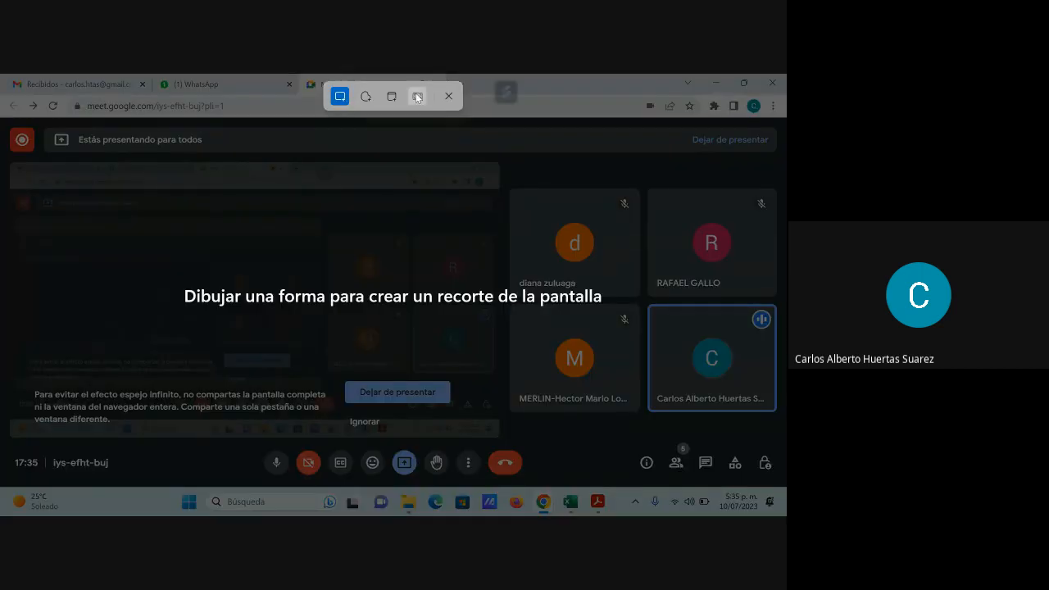
click(417, 98)
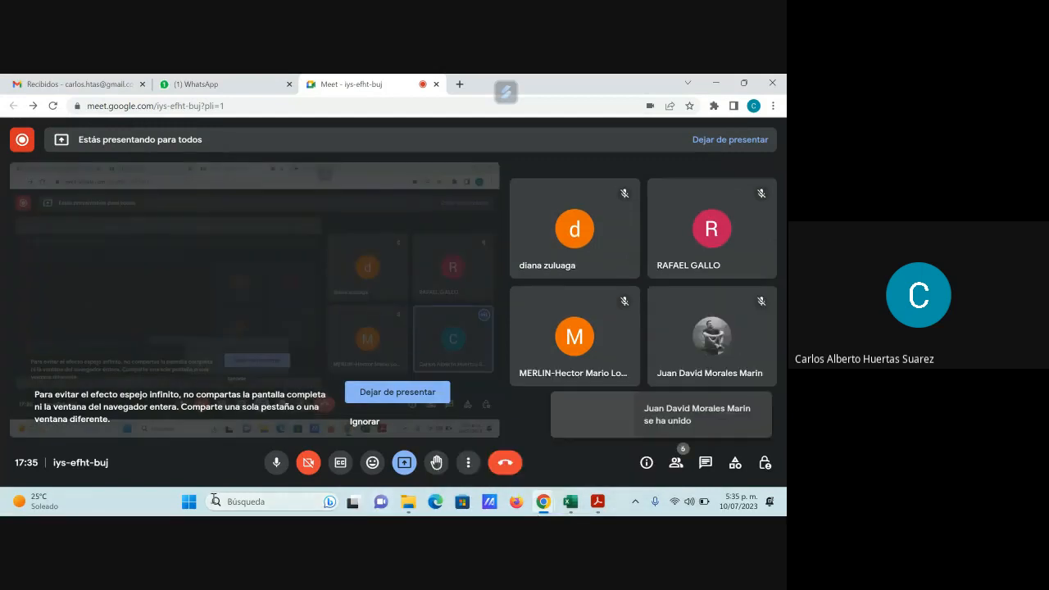
- Create a blank document in Word and paste the captured Meet screenshot into it
click(185, 496)
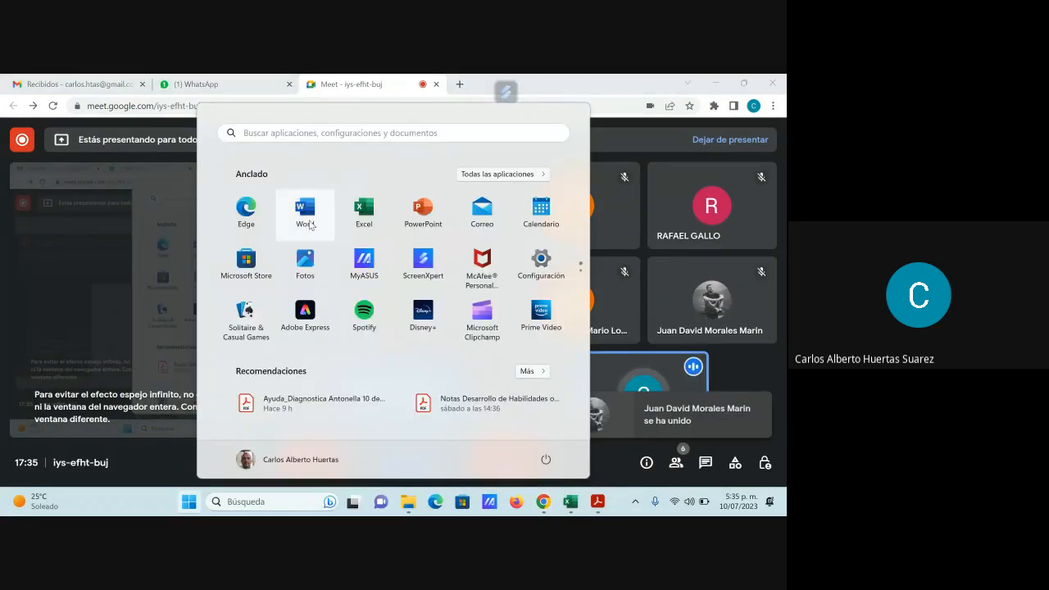
click(305, 223)
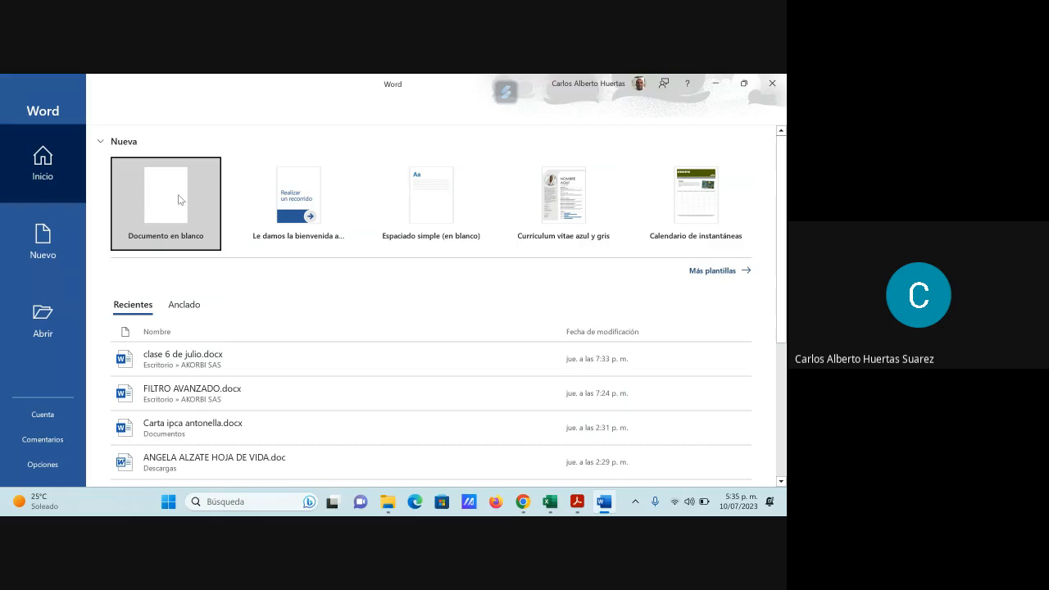
click(180, 200)
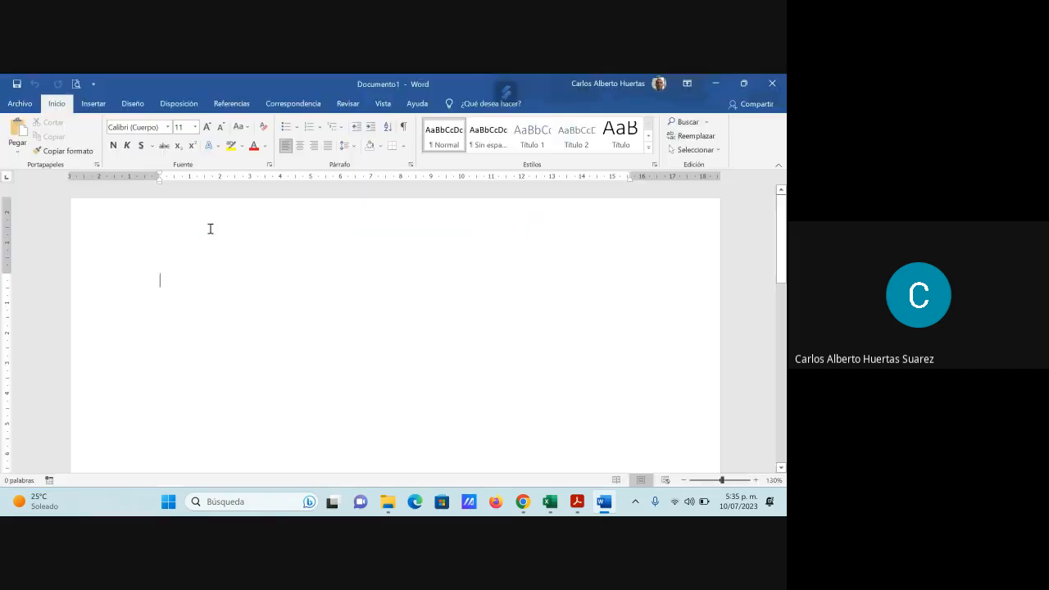
key(ctrl+v)
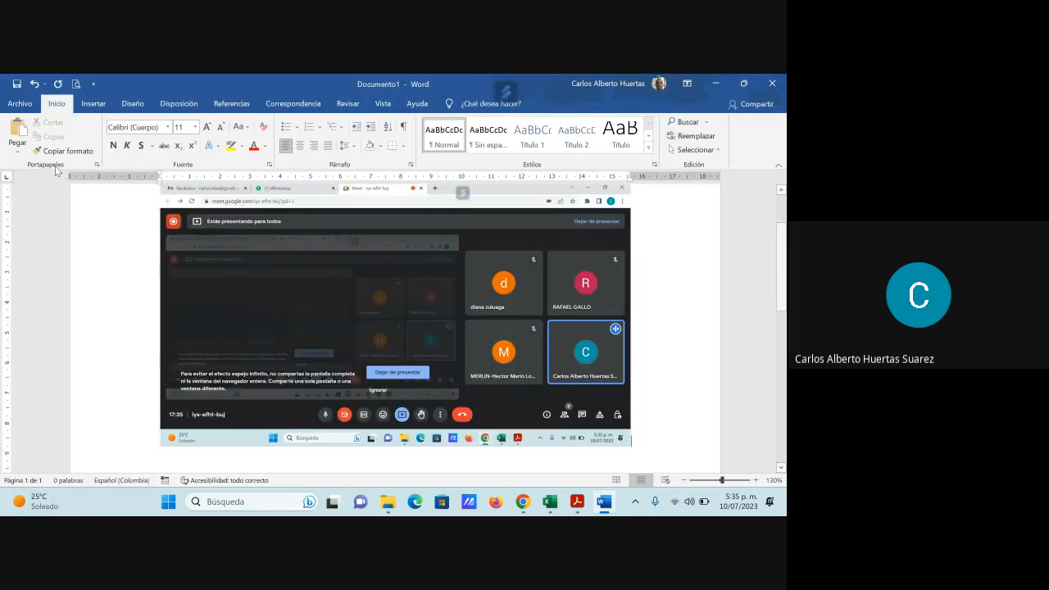
- Save the document as "clase 10 julio" in Word (*.docx) format in the Escritorio's MERLIN Excel Intermedio folder, and return to the Excel workbook
click(19, 104)
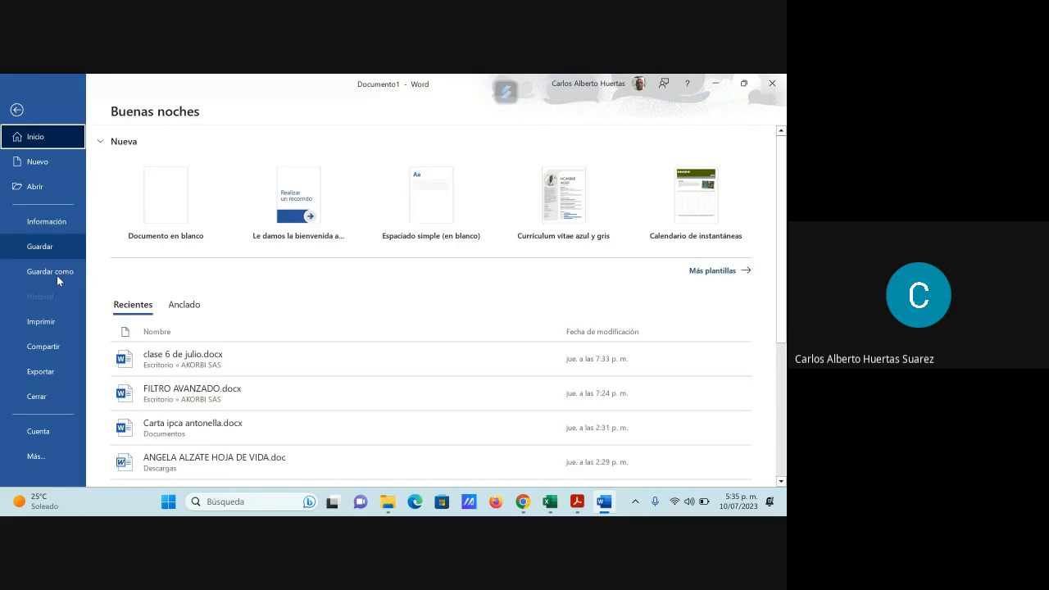
click(64, 271)
click(172, 318)
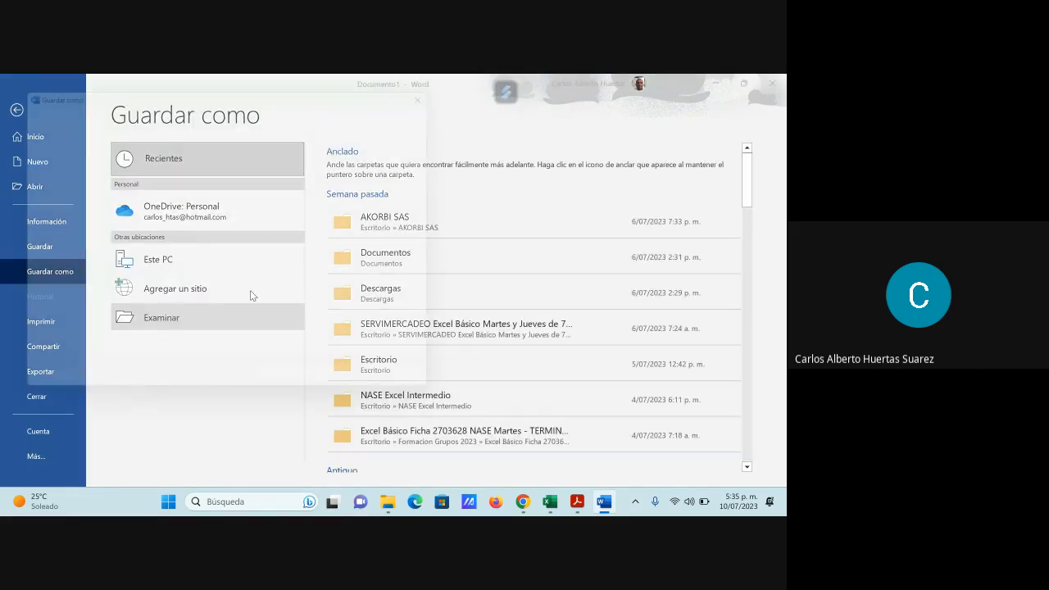
click(126, 320)
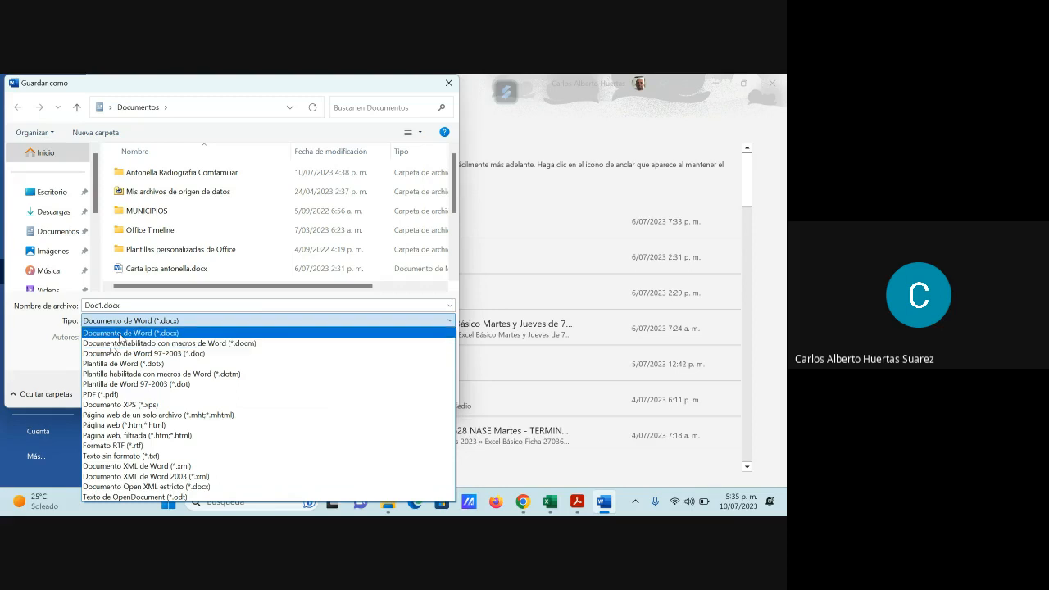
click(120, 336)
click(51, 192)
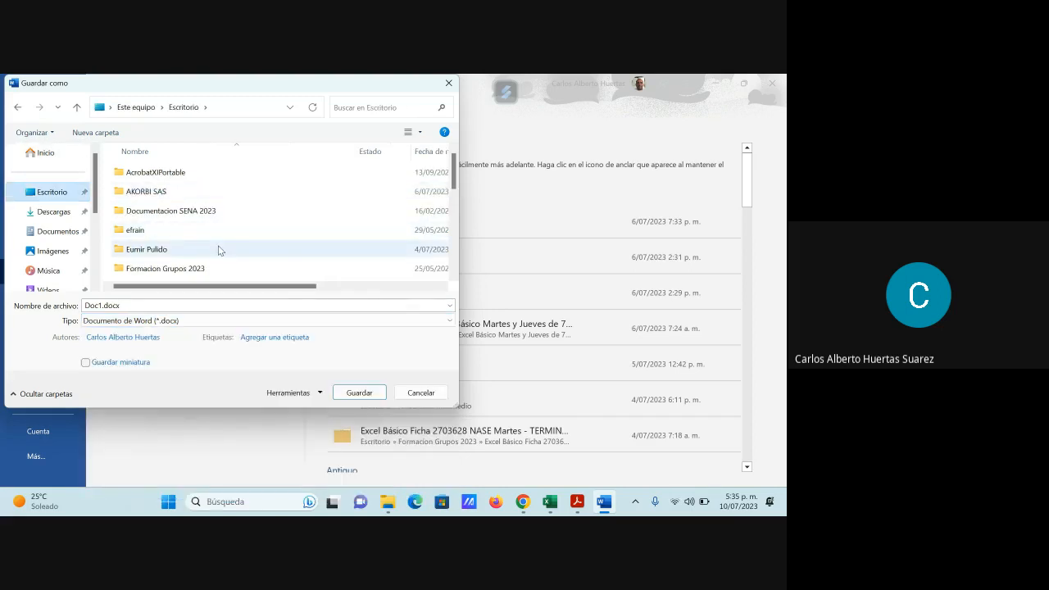
scroll(219, 250, down, 2)
double_click(197, 250)
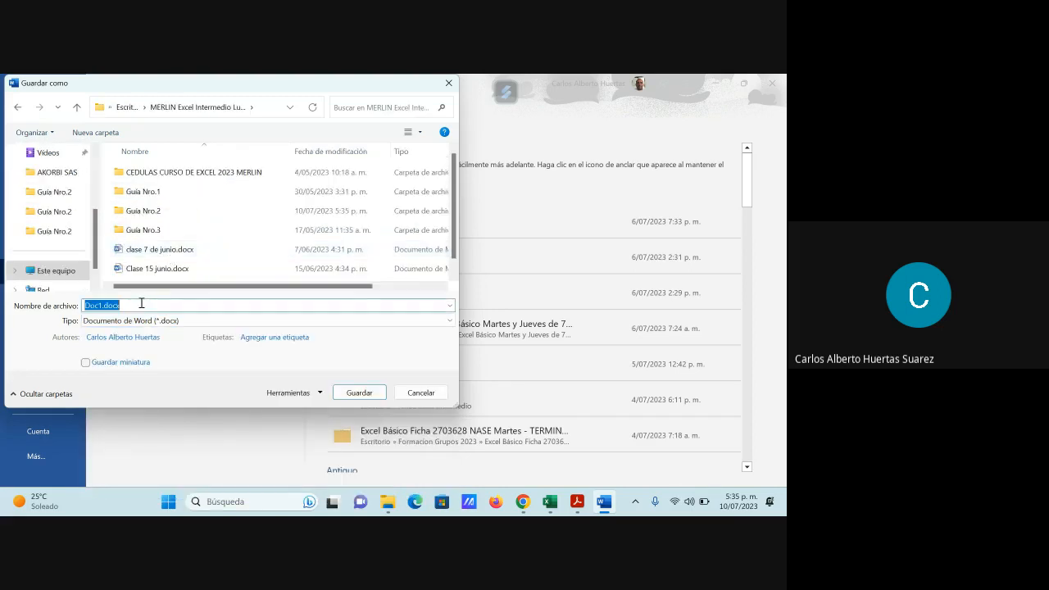
text(clase)
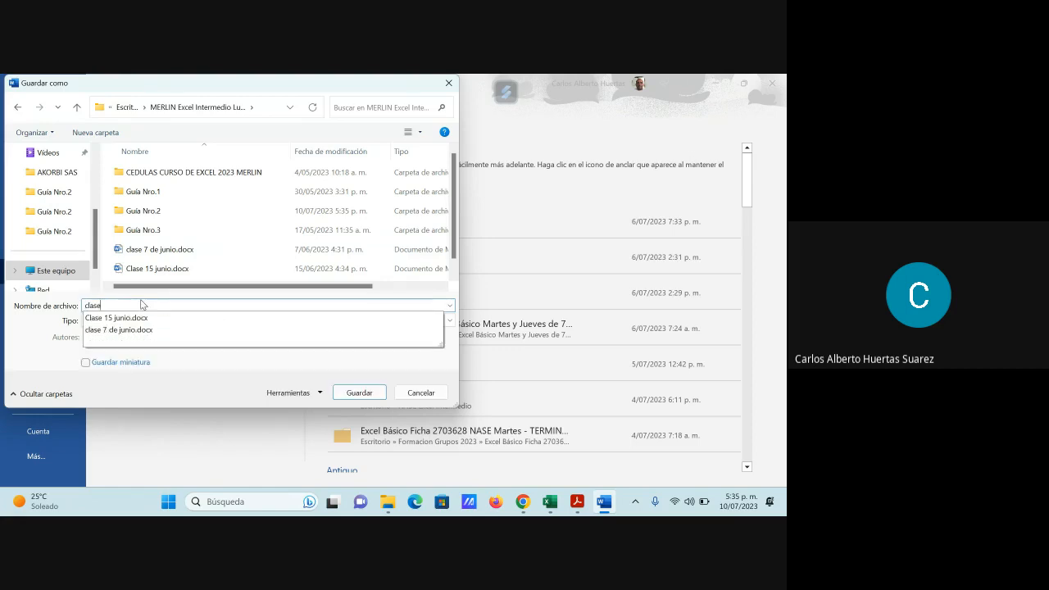
text( 10 julio)
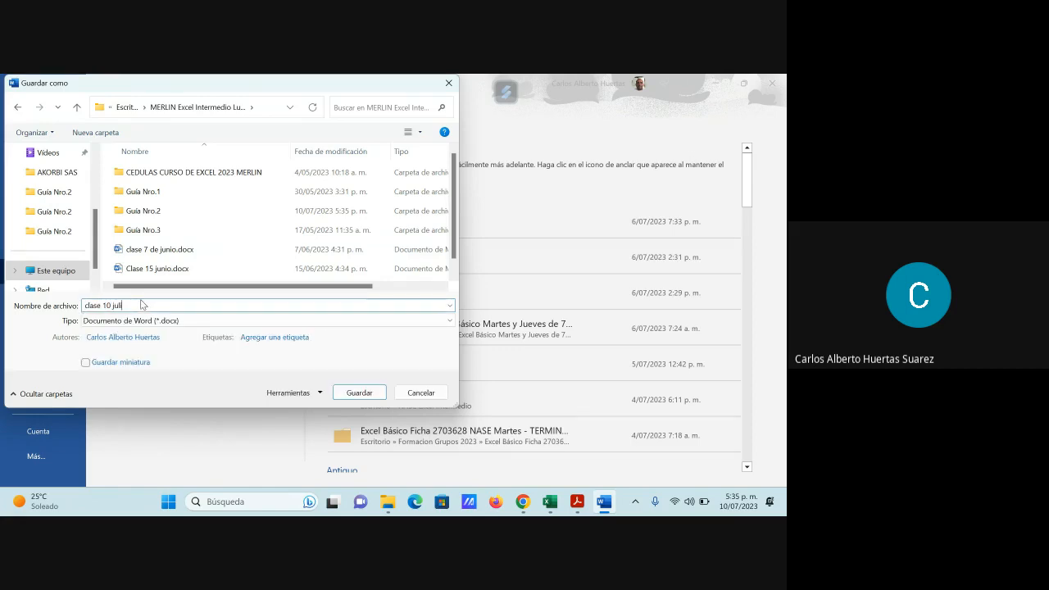
key(Return)
click(715, 84)
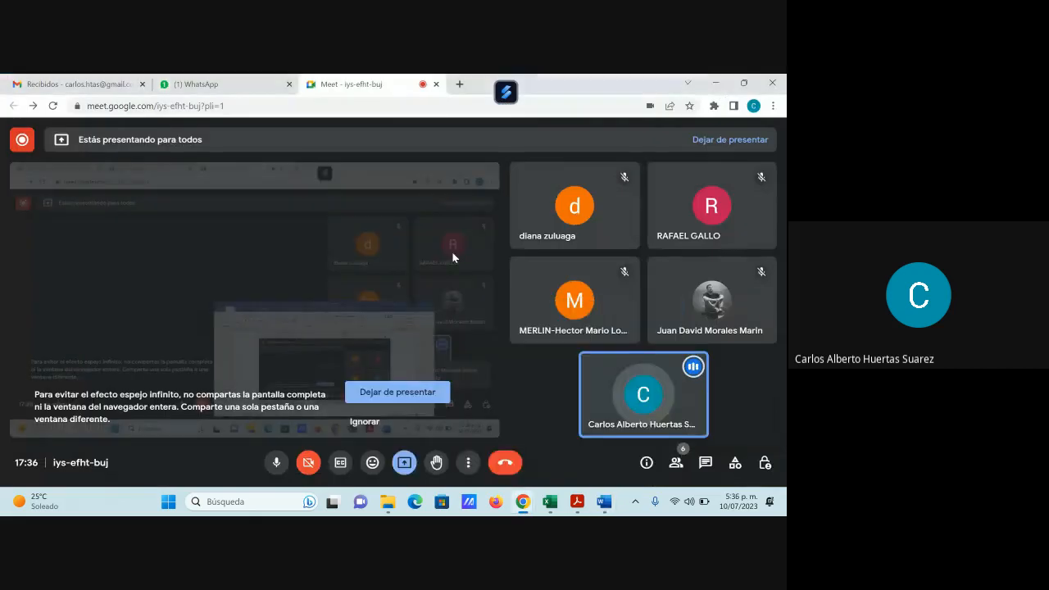
click(713, 84)
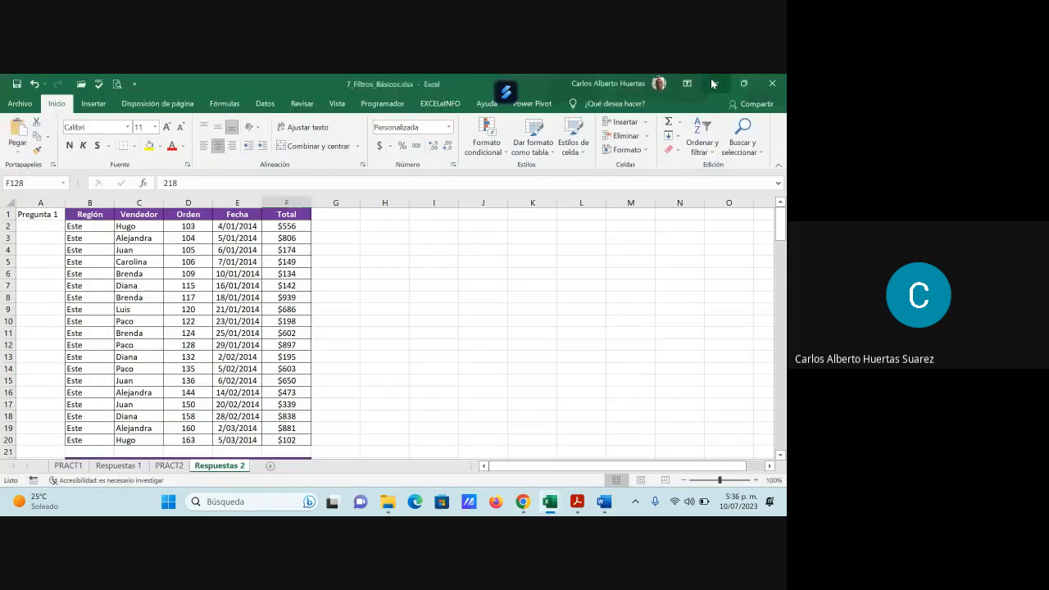
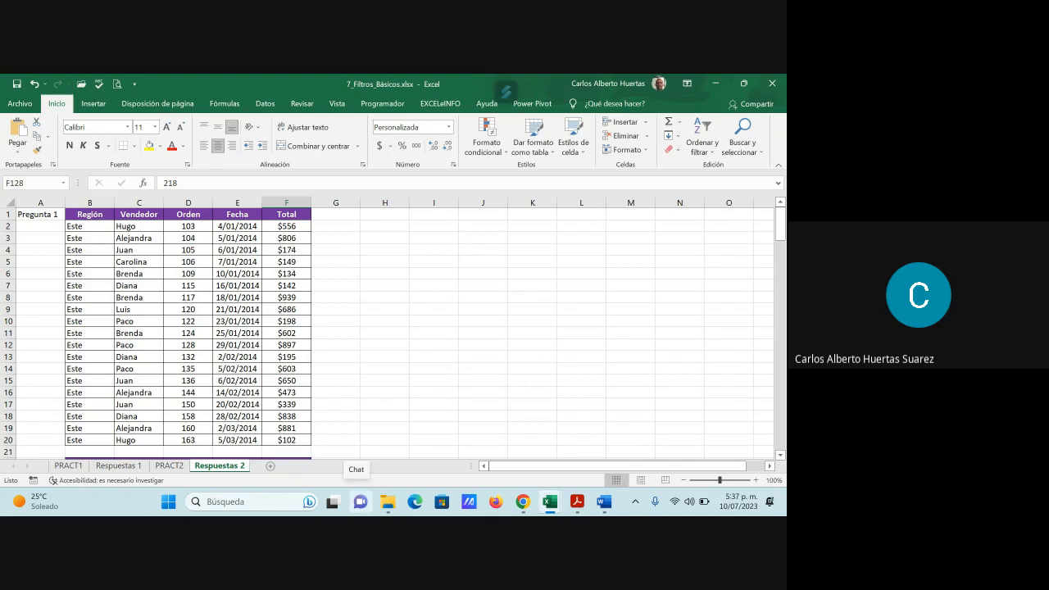
- Switch to the GFPI-F-135_GA RA02.pdf guide in Acrobat Reader and read section G on advanced filters
click(579, 503)
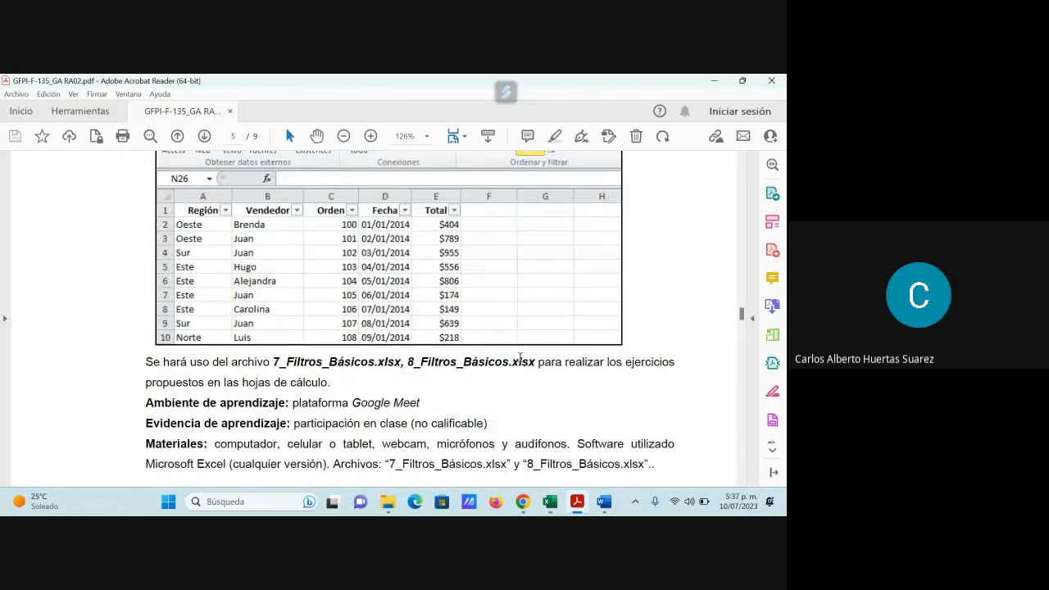
scroll(520, 358, down, 6)
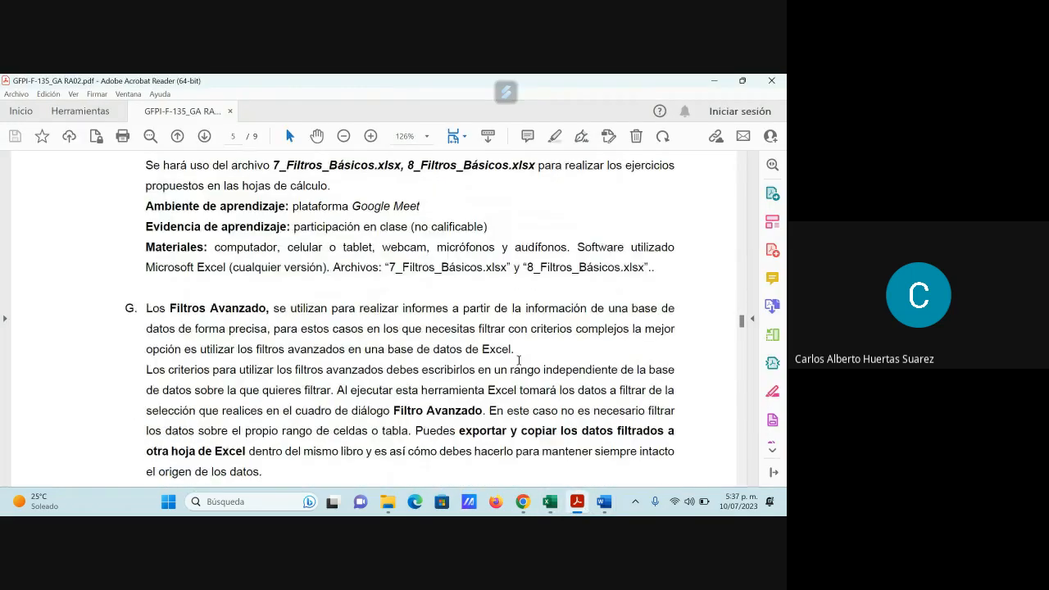
scroll(519, 360, down, 2)
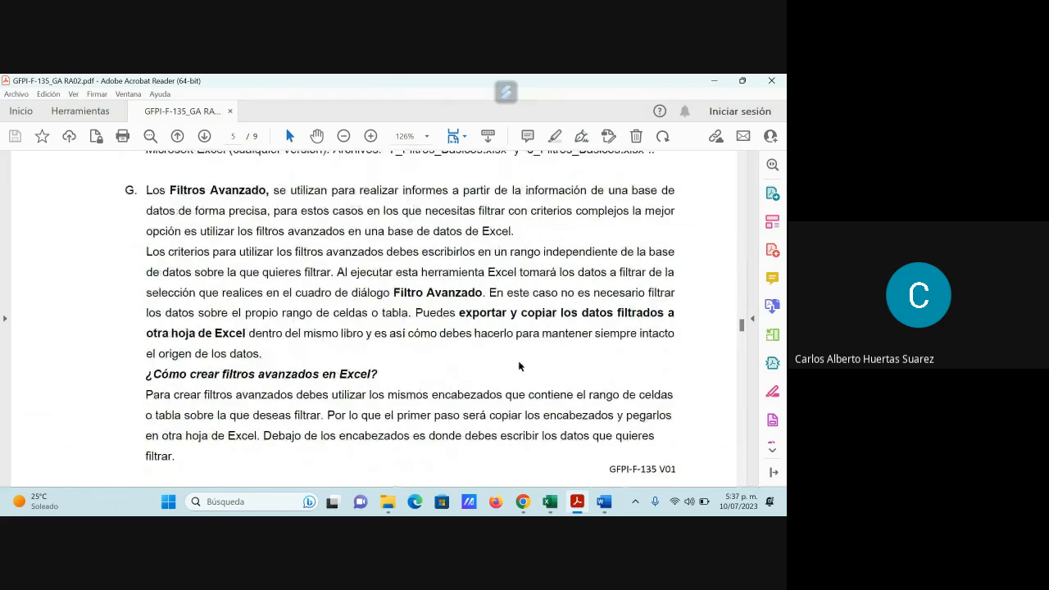
scroll(520, 366, down, 1)
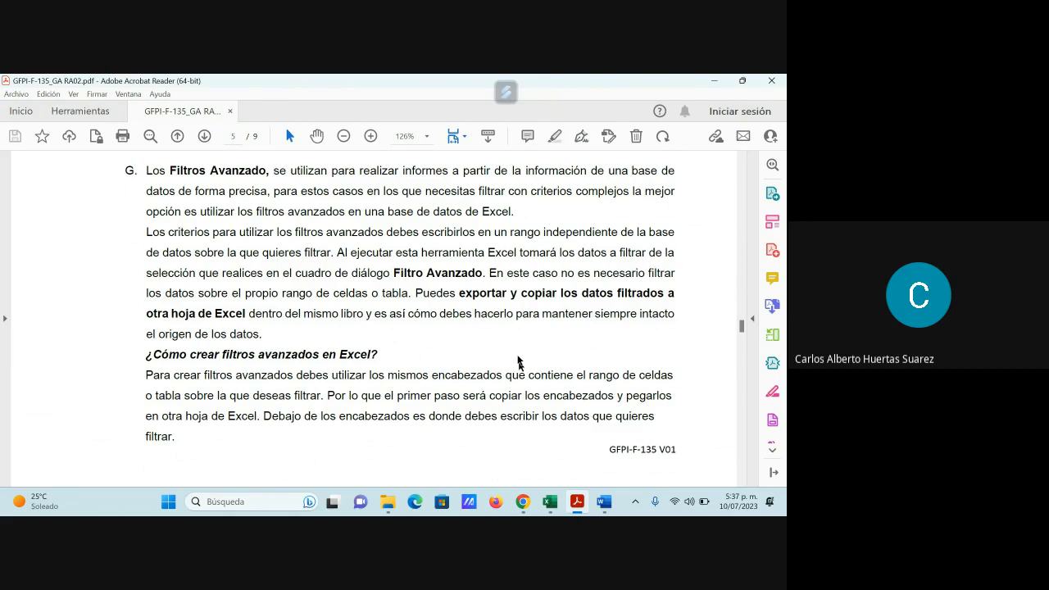
click(716, 81)
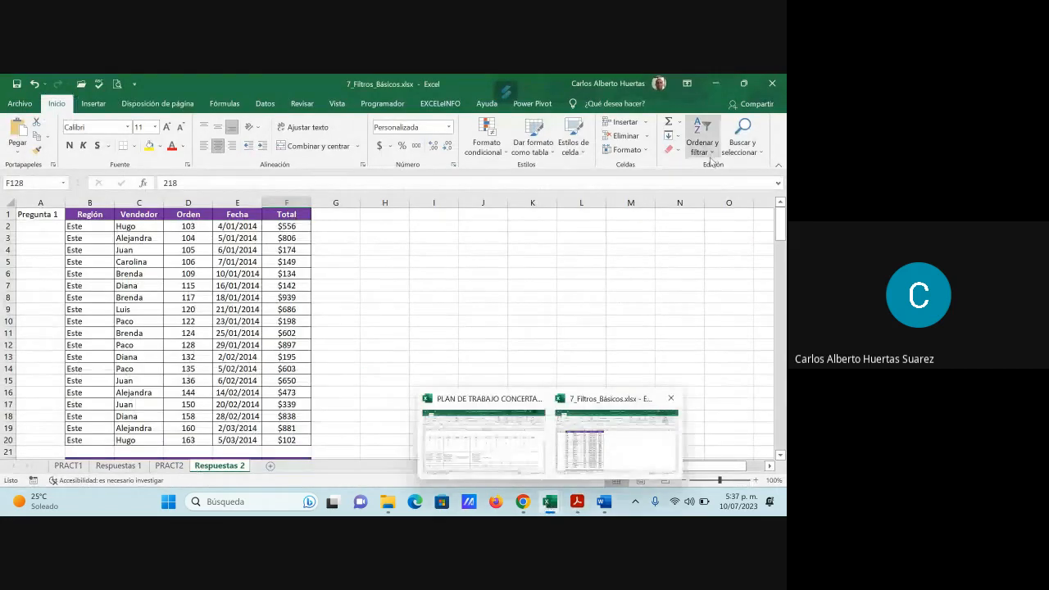
- Open 9_Filtros_Avanzados.xlsx from the Guía Nro.2 folder in Excel and enable its editing and external content
click(389, 506)
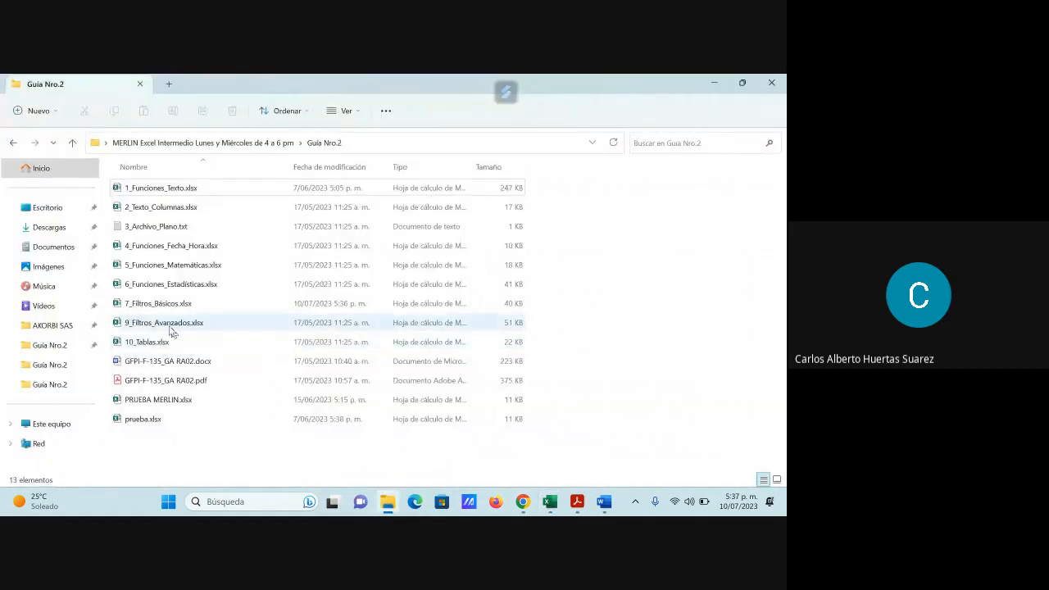
click(714, 83)
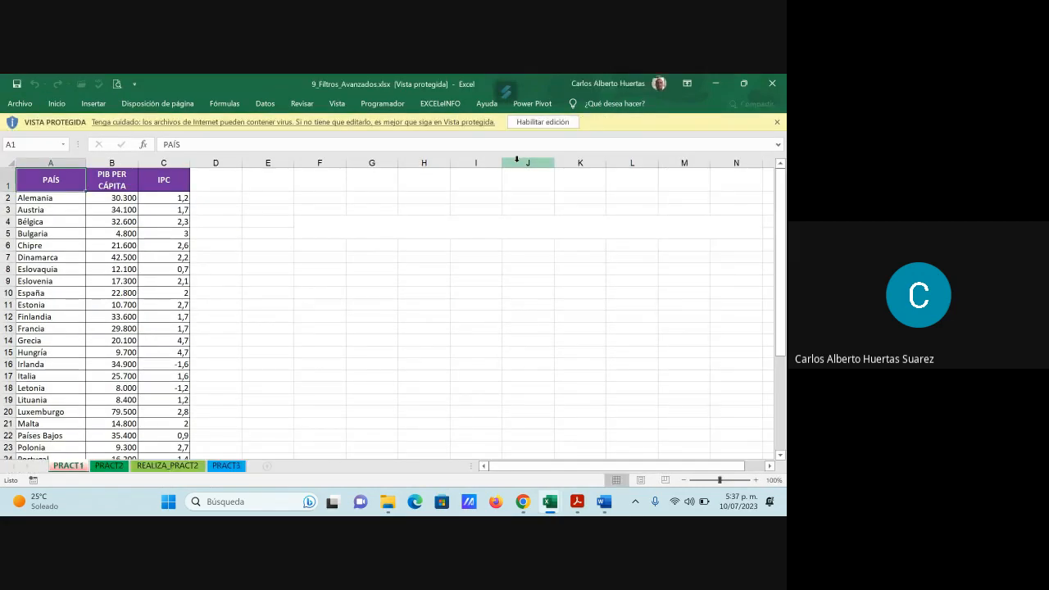
click(542, 121)
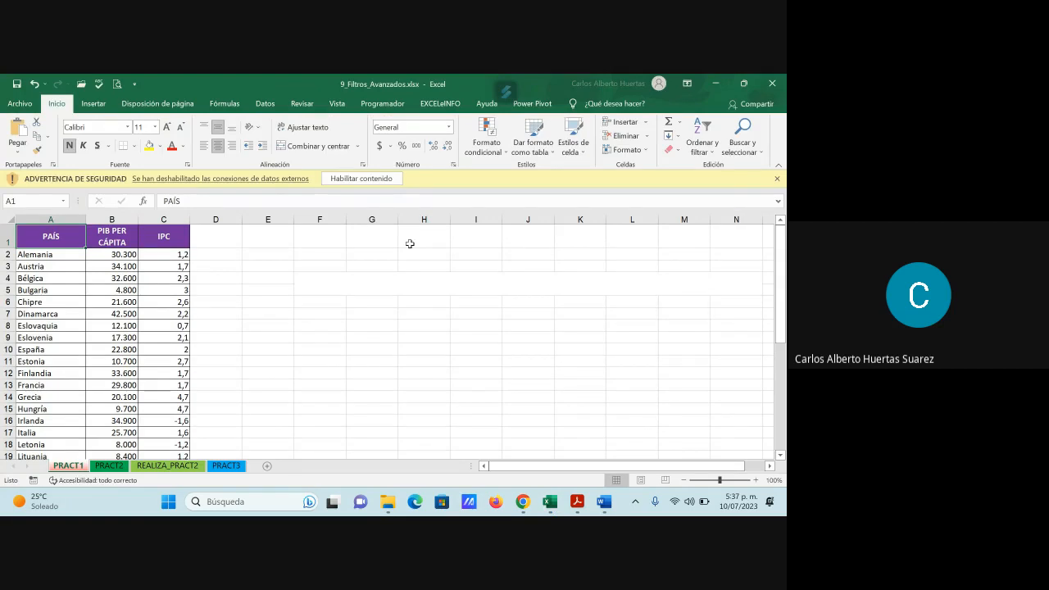
click(365, 178)
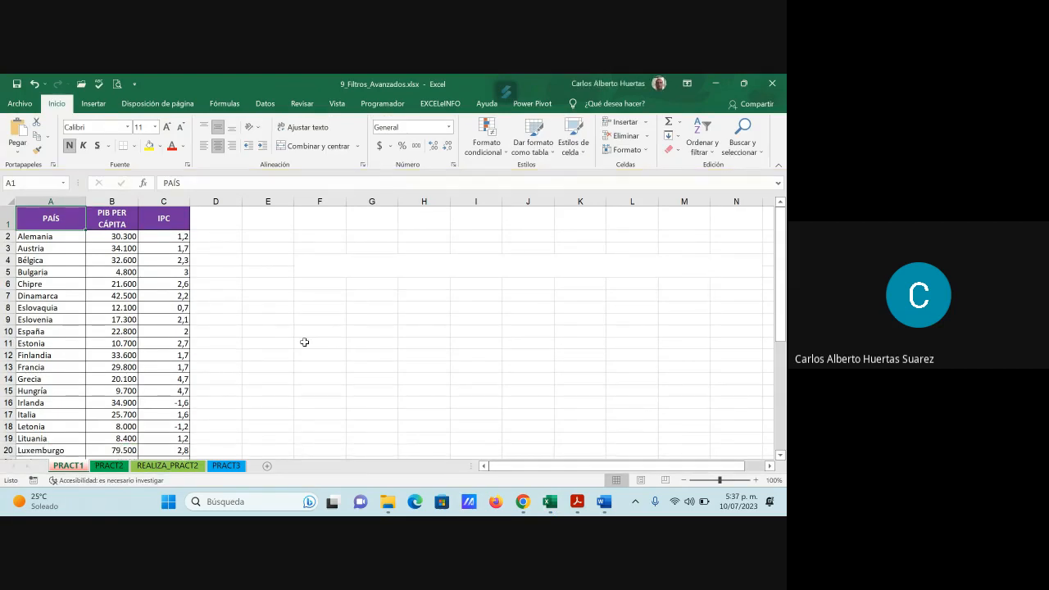
- Look through the PRACT1, PRACT2, REALIZA_PRACT2 and PRACT3 sheets, examining the PRACT3 product table from start to end
scroll(304, 342, down, 3)
scroll(304, 344, up, 3)
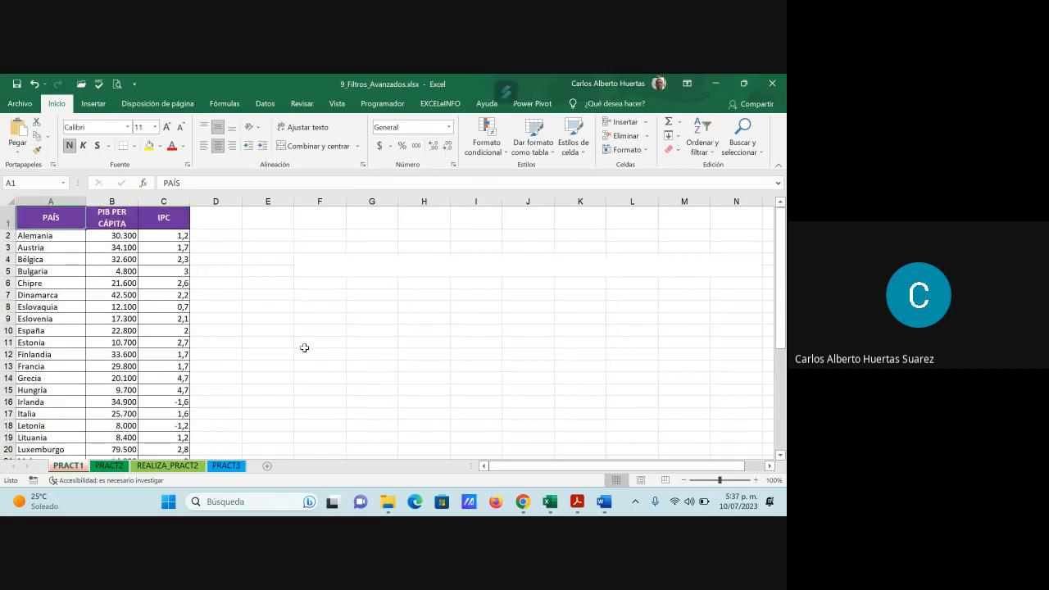
click(104, 466)
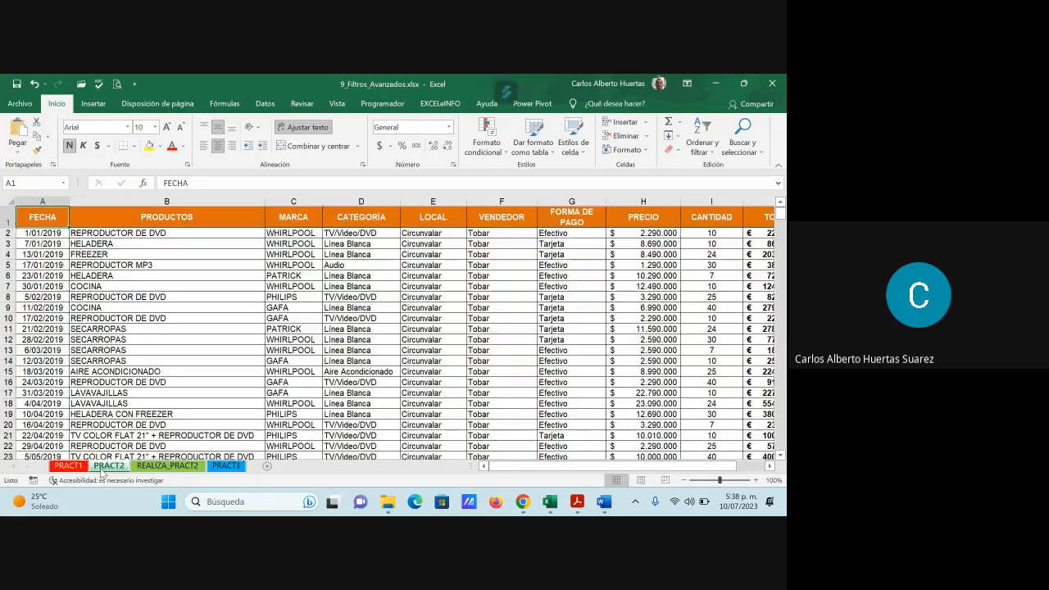
click(105, 469)
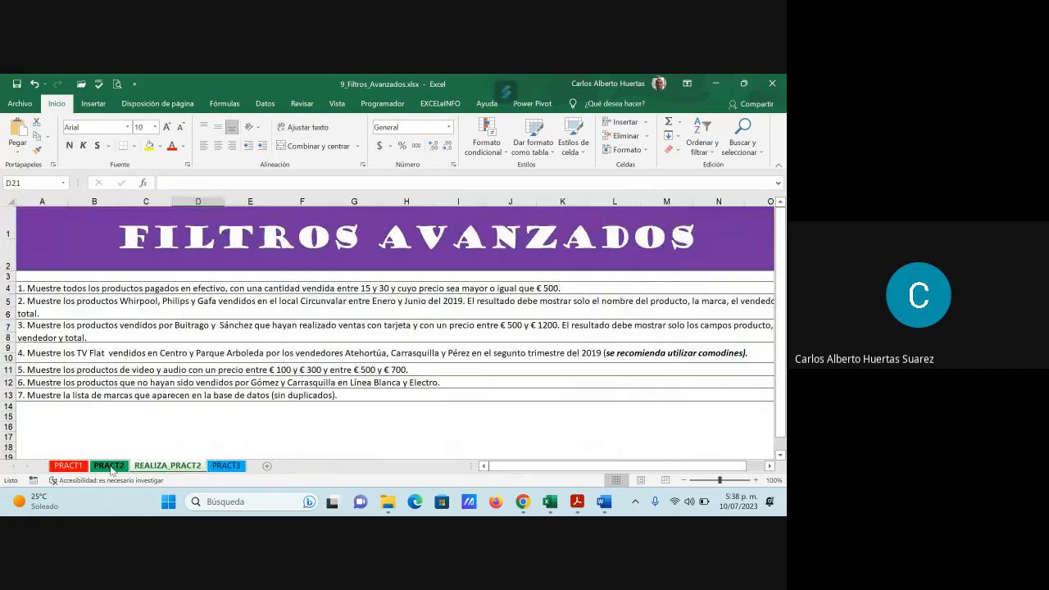
click(226, 466)
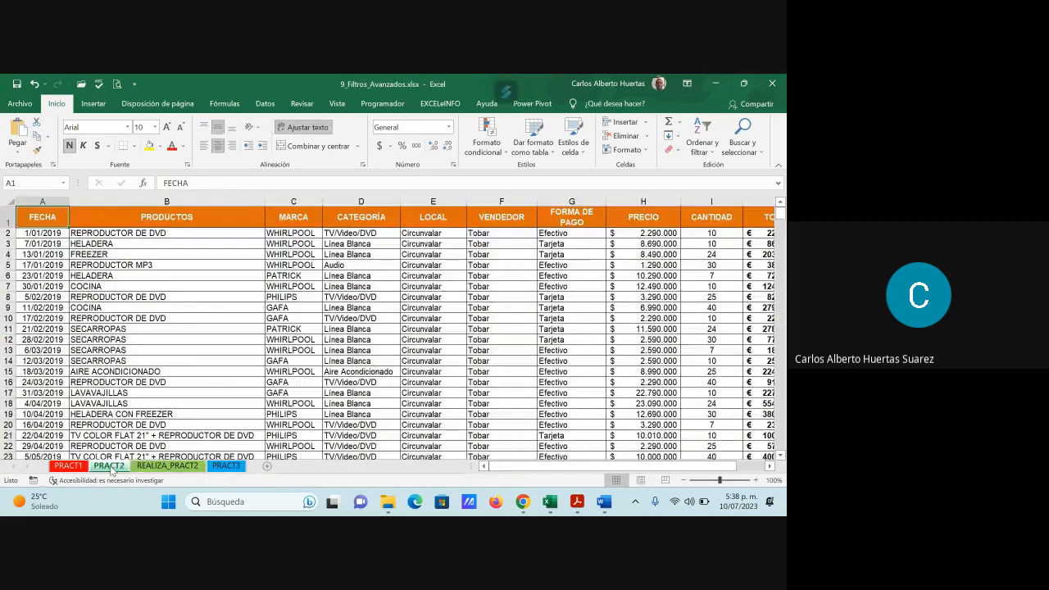
click(227, 467)
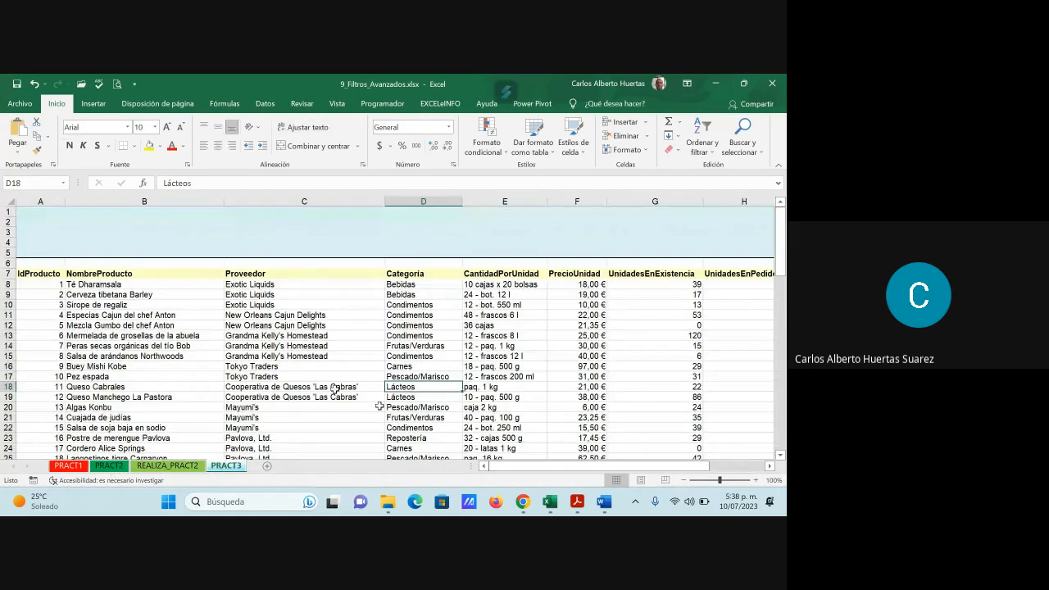
key(ctrl+Home)
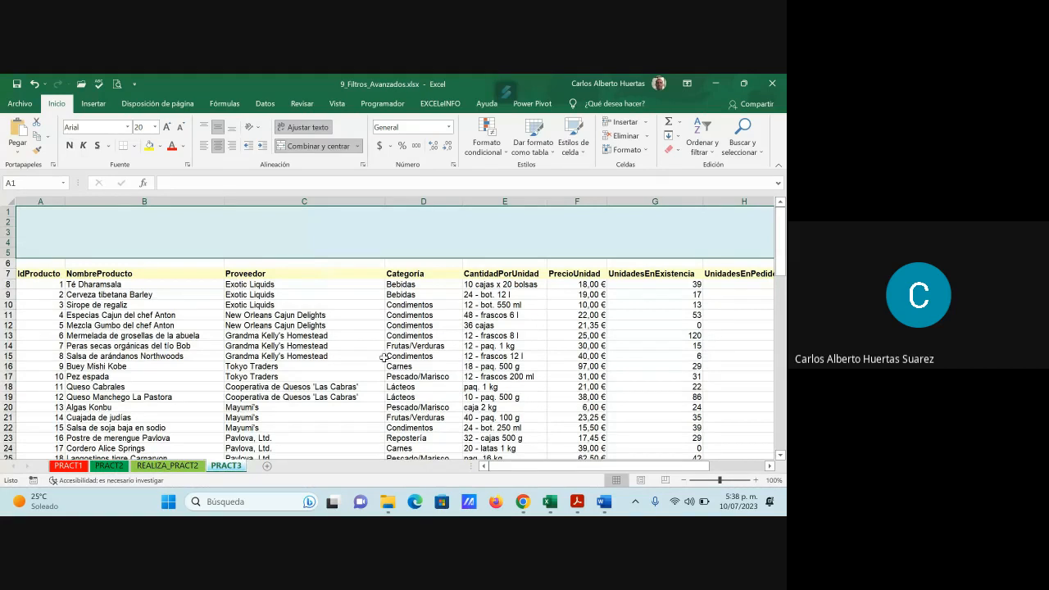
scroll(383, 358, down, 5)
scroll(383, 358, down, 20)
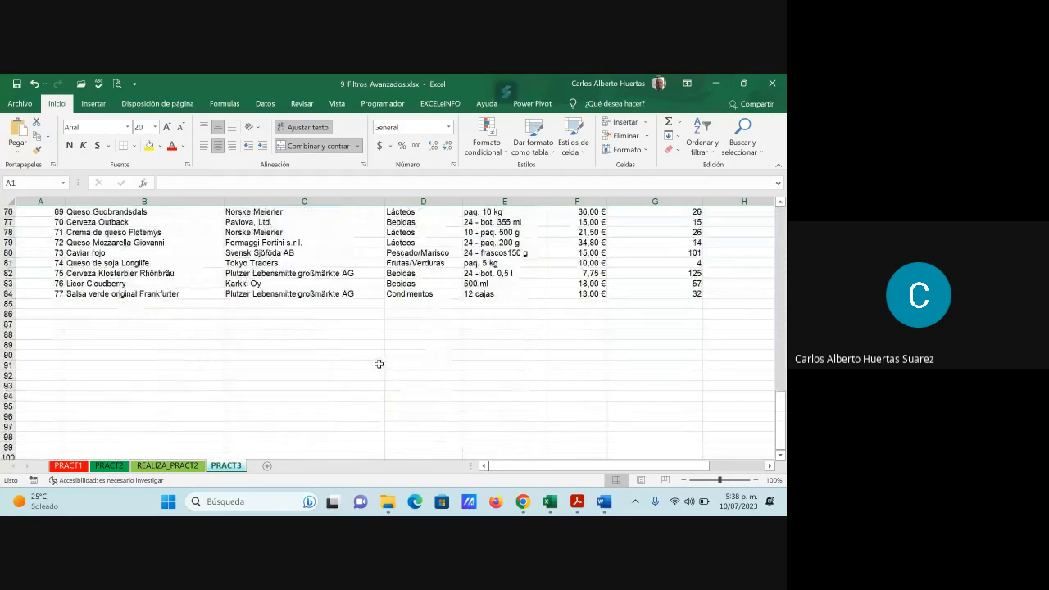
scroll(377, 362, up, 13)
scroll(361, 360, up, 12)
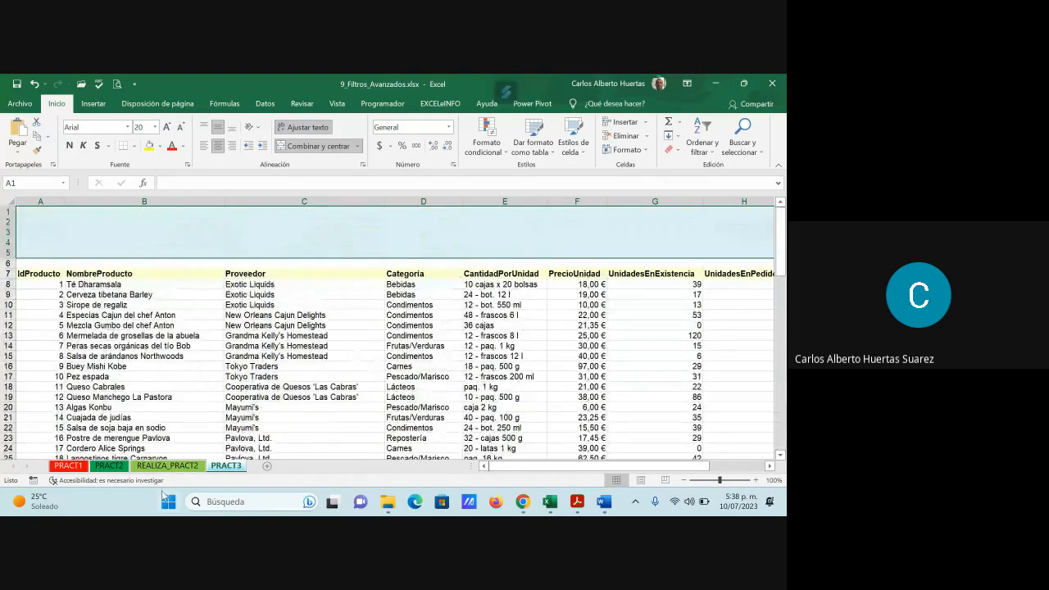
- Review the REALIZA_PRACT2 questions and the PRACT2 data, and return to the country table on the PRACT1 sheet
click(171, 466)
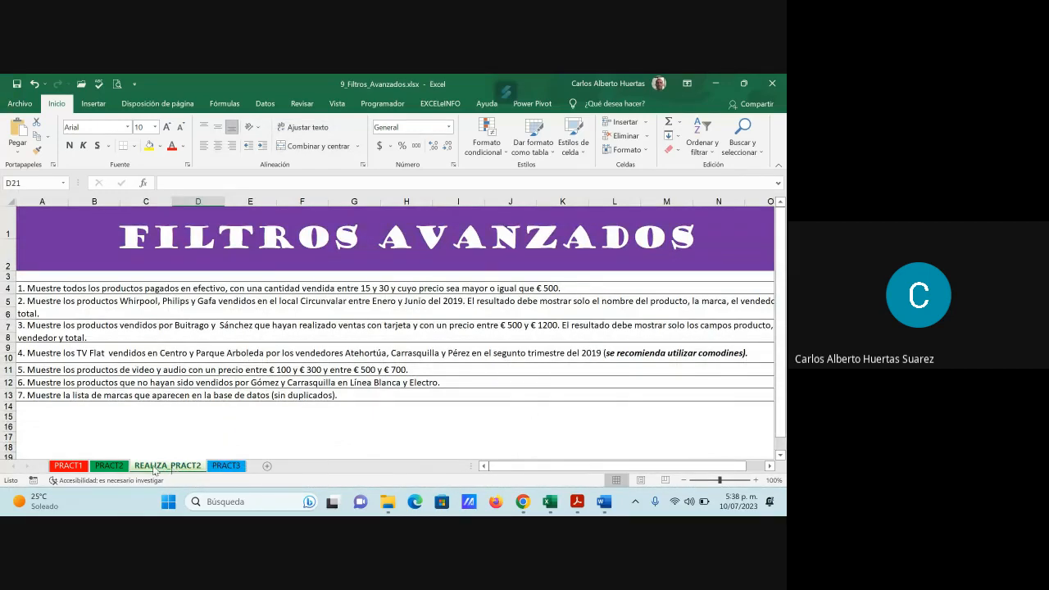
click(111, 466)
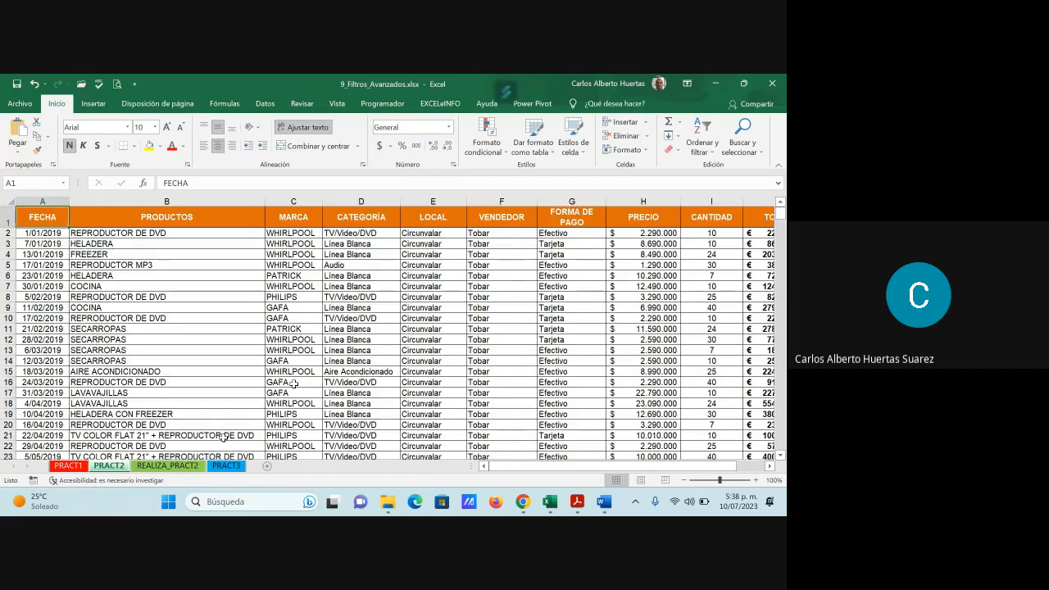
click(72, 466)
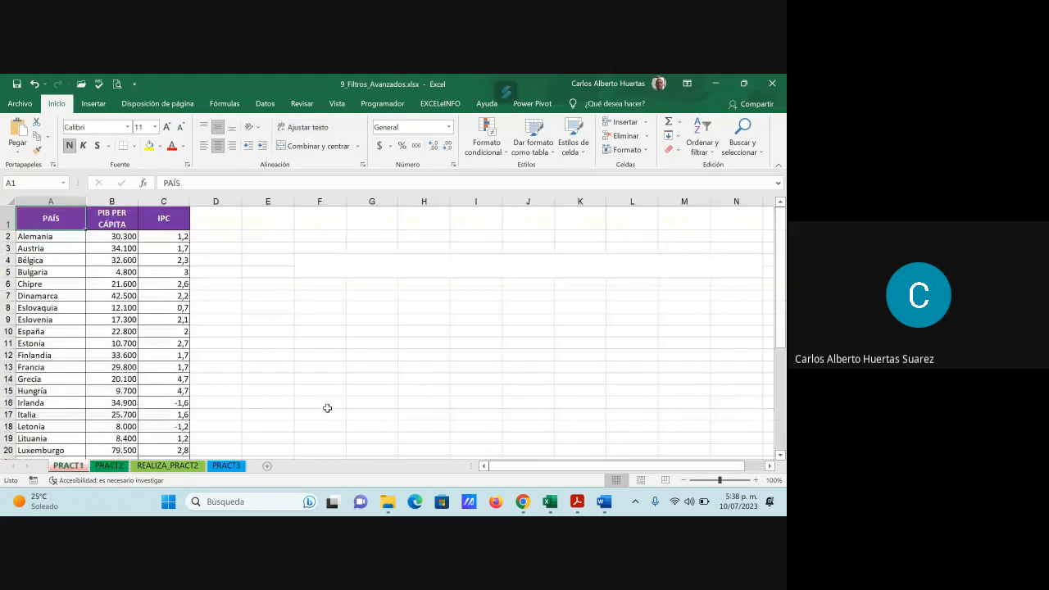
scroll(327, 408, down, 2)
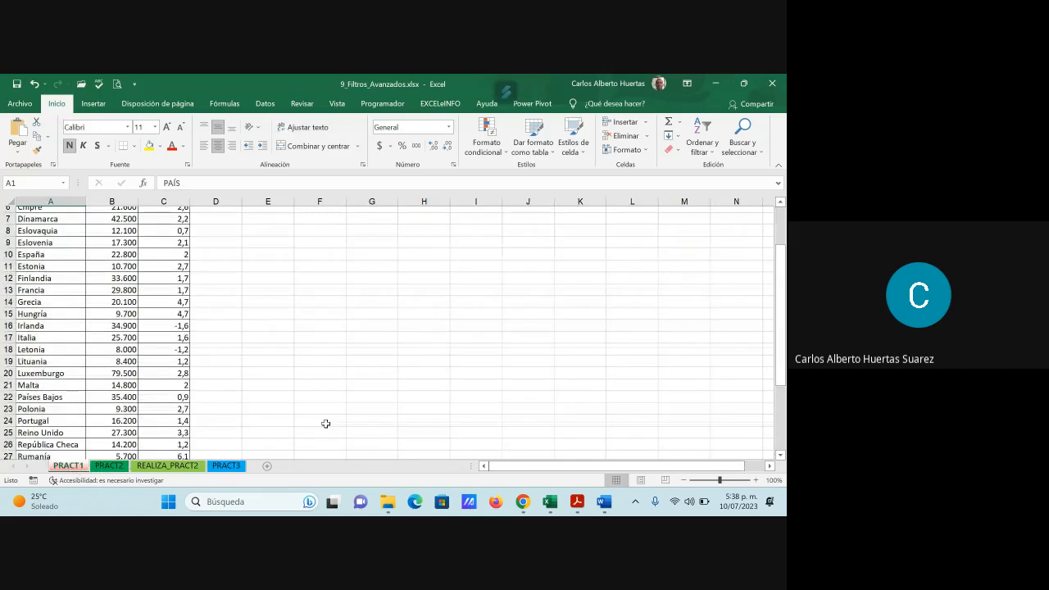
scroll(326, 424, down, 5)
scroll(325, 425, up, 7)
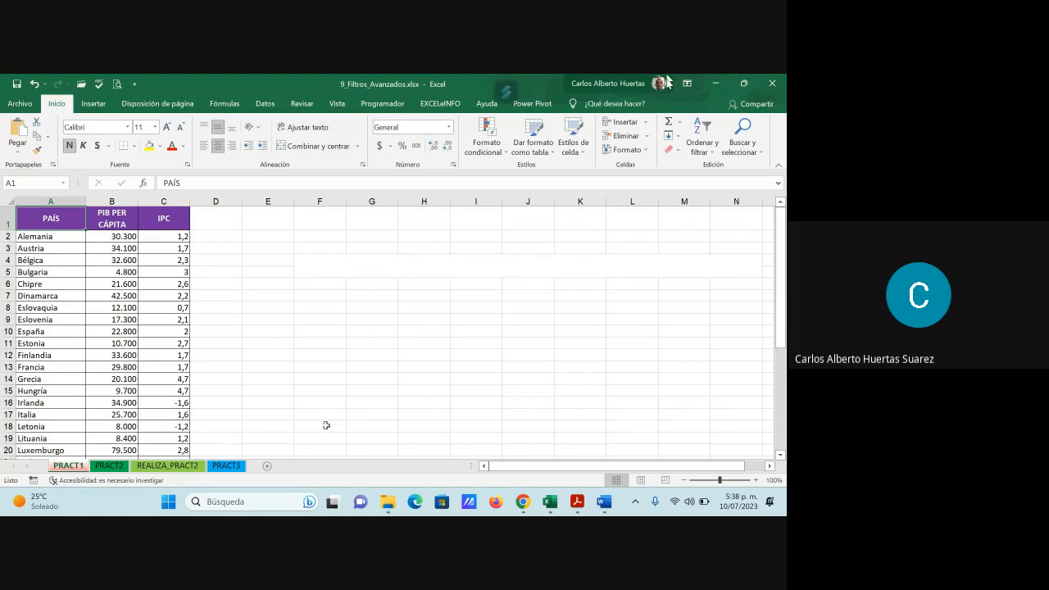
- Minimize the open windows, view FILTRO AVANZADO.docx from the desktop's AKORBI SAS folder in Word, and close the document and folder
click(714, 83)
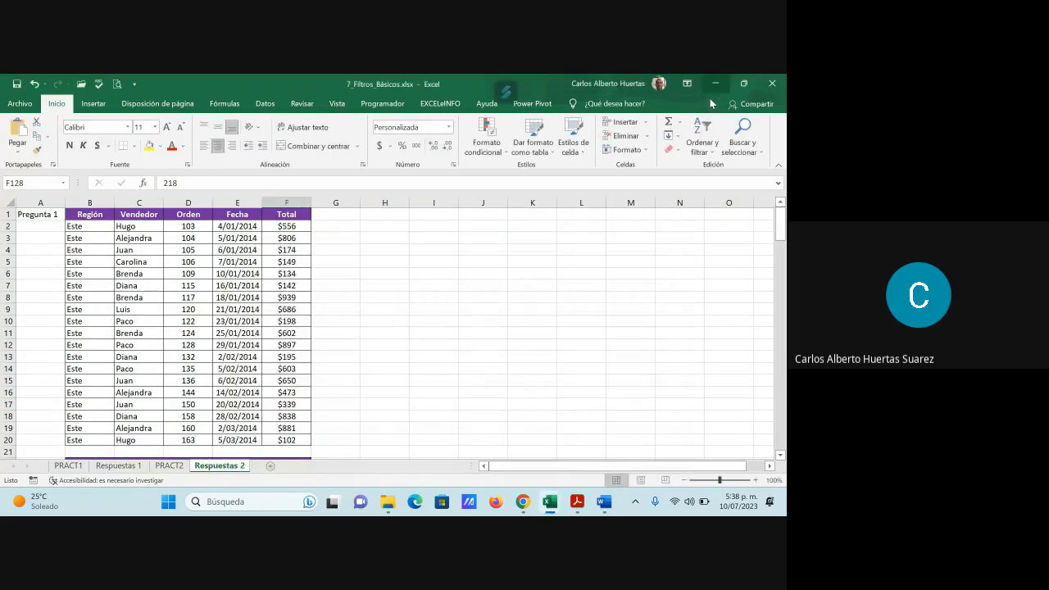
click(715, 83)
click(713, 81)
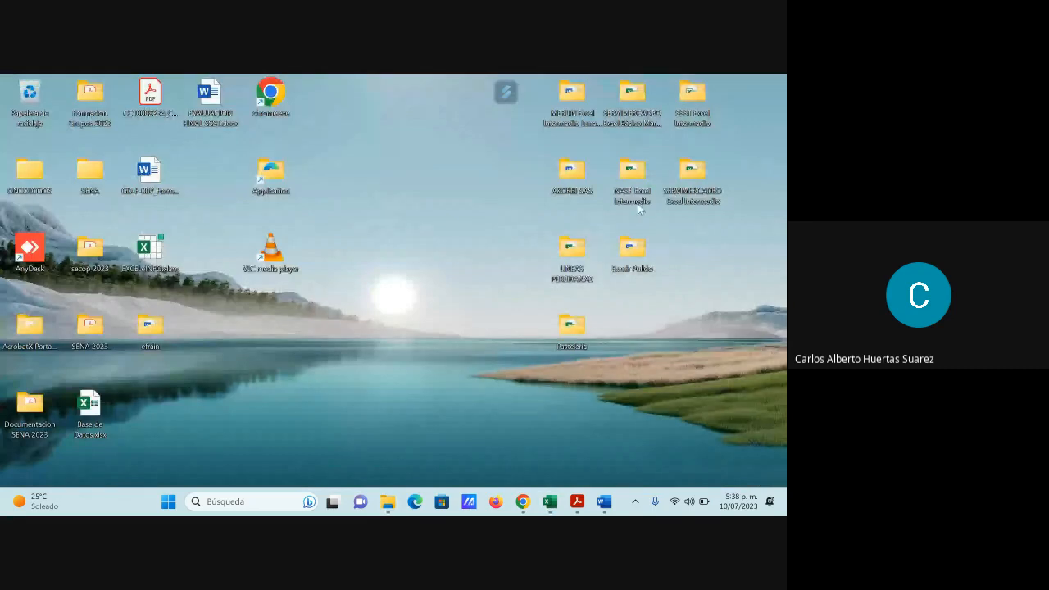
double_click(567, 171)
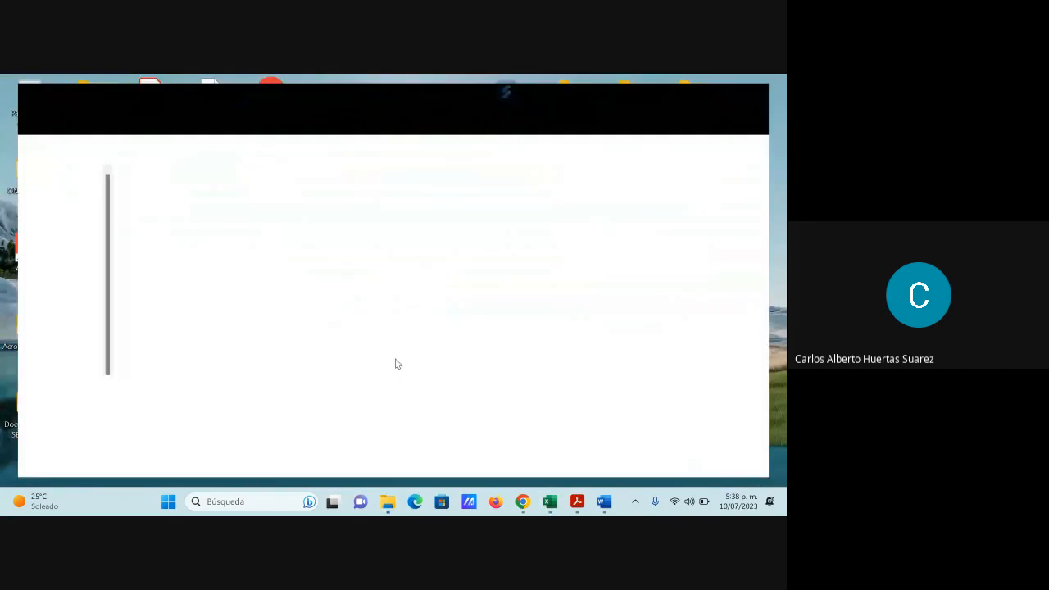
scroll(217, 431, down, 3)
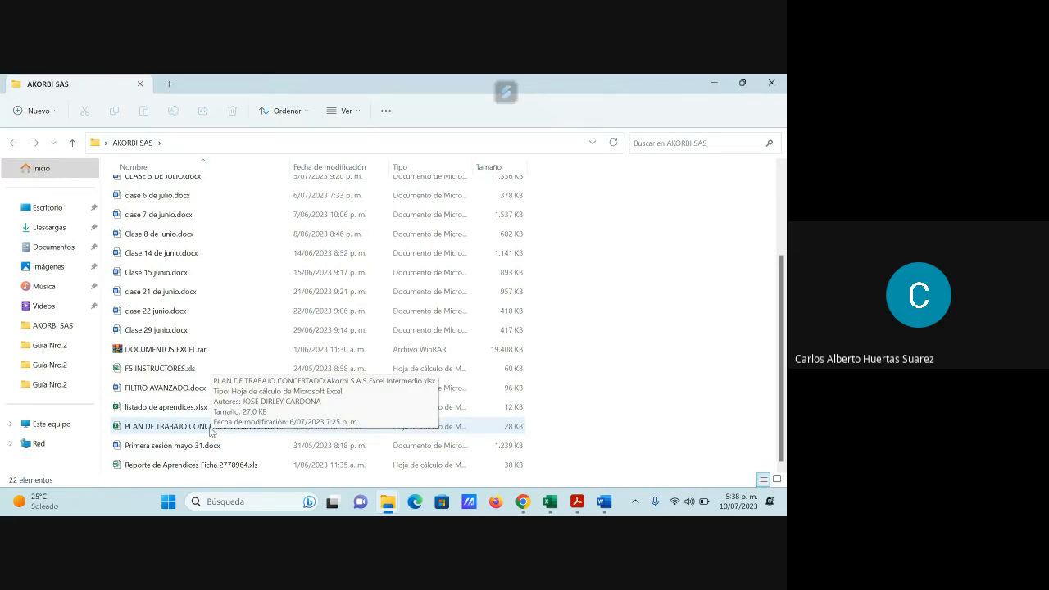
double_click(184, 389)
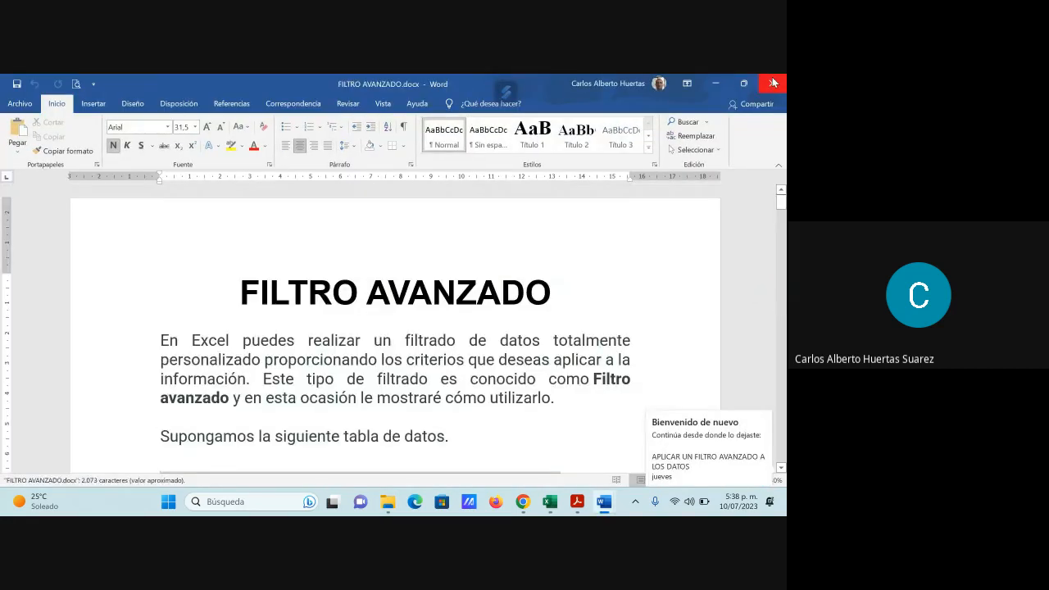
click(773, 83)
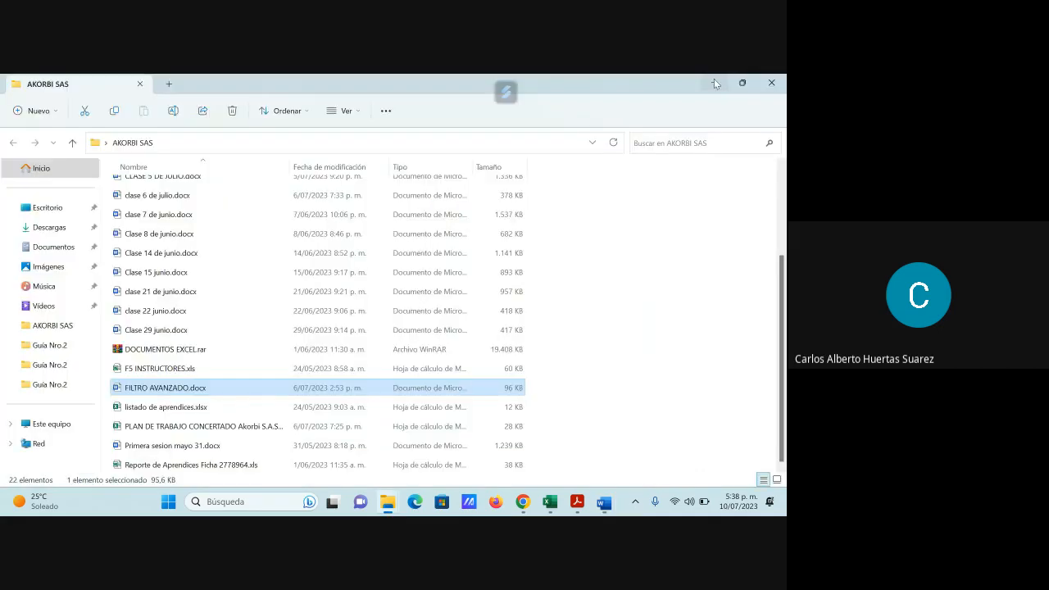
click(783, 80)
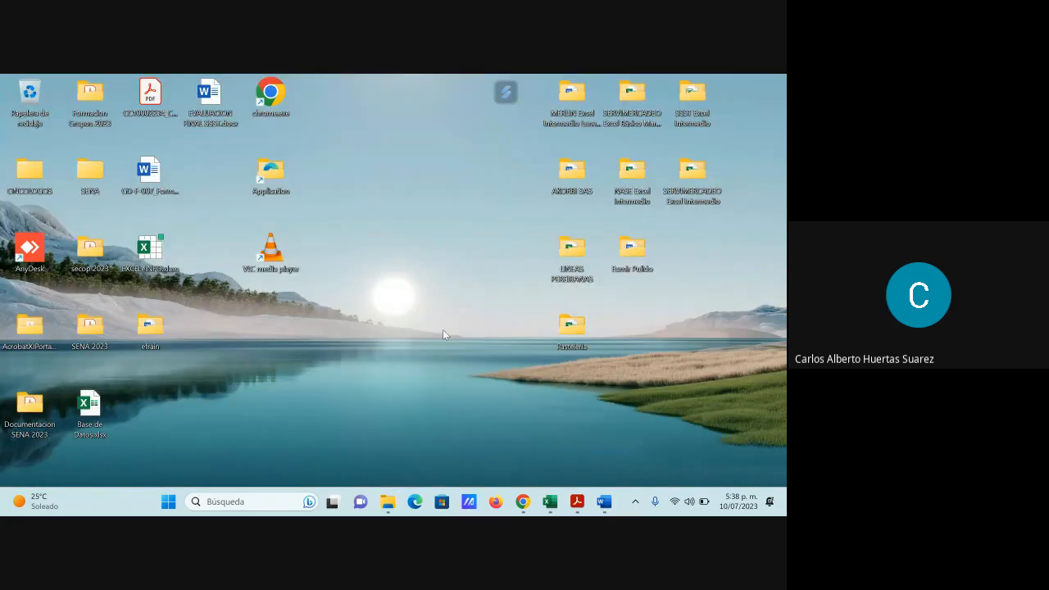
- Read the advanced filters explanation in section G of the PDF guide and return to the 9_Filtros_Avanzados.xlsx workbook in Excel
mouse_move(577, 501)
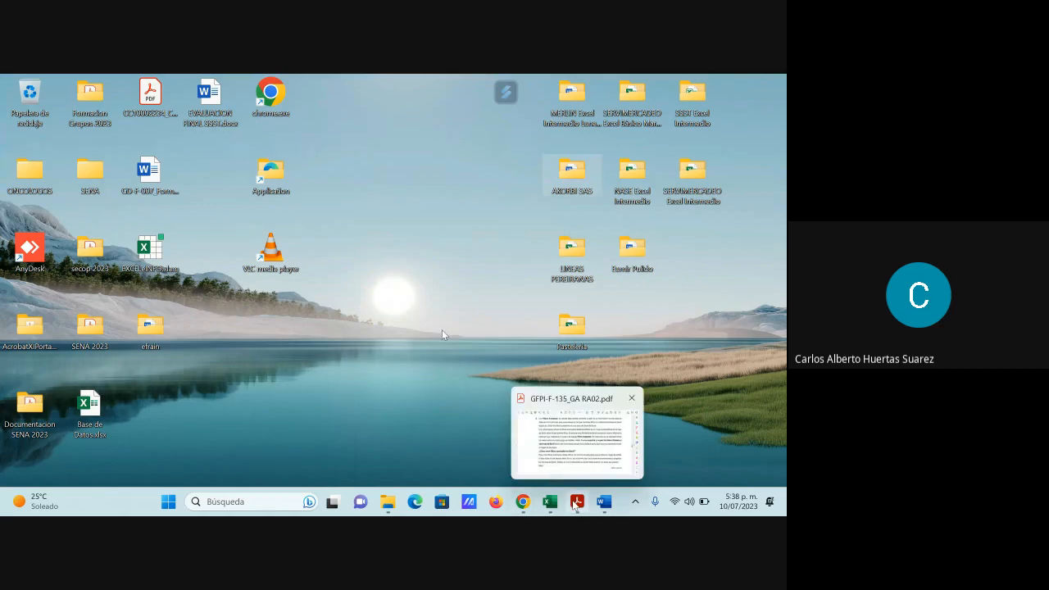
click(574, 434)
scroll(509, 385, up, 3)
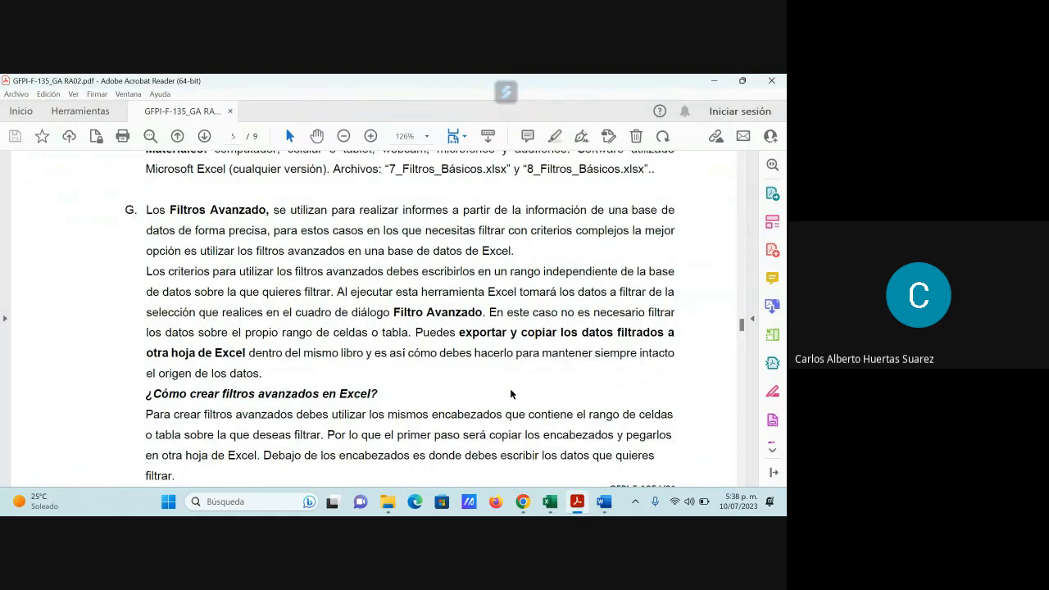
scroll(510, 396, down, 2)
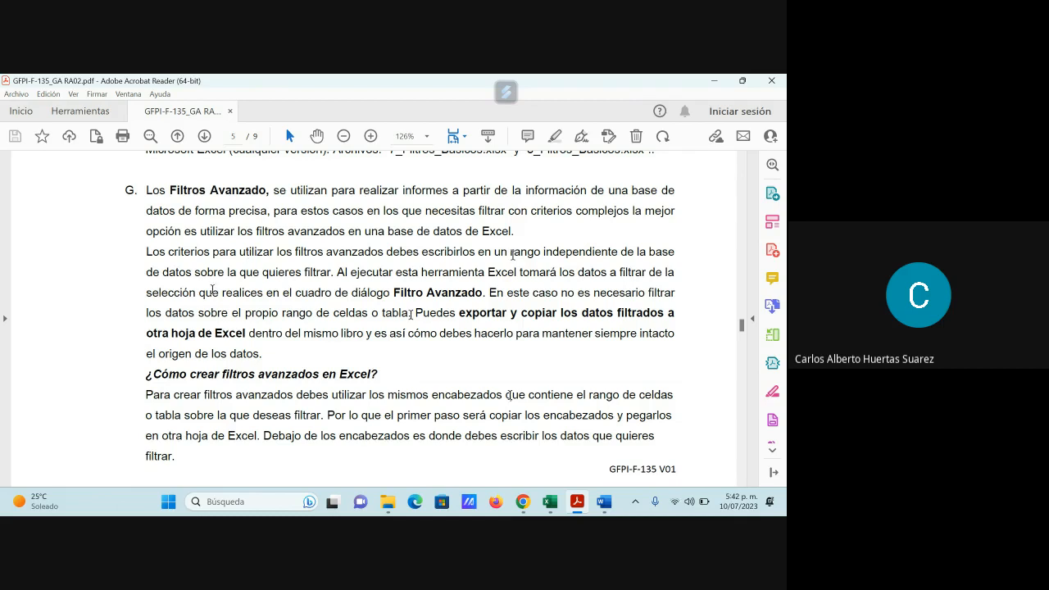
mouse_move(563, 484)
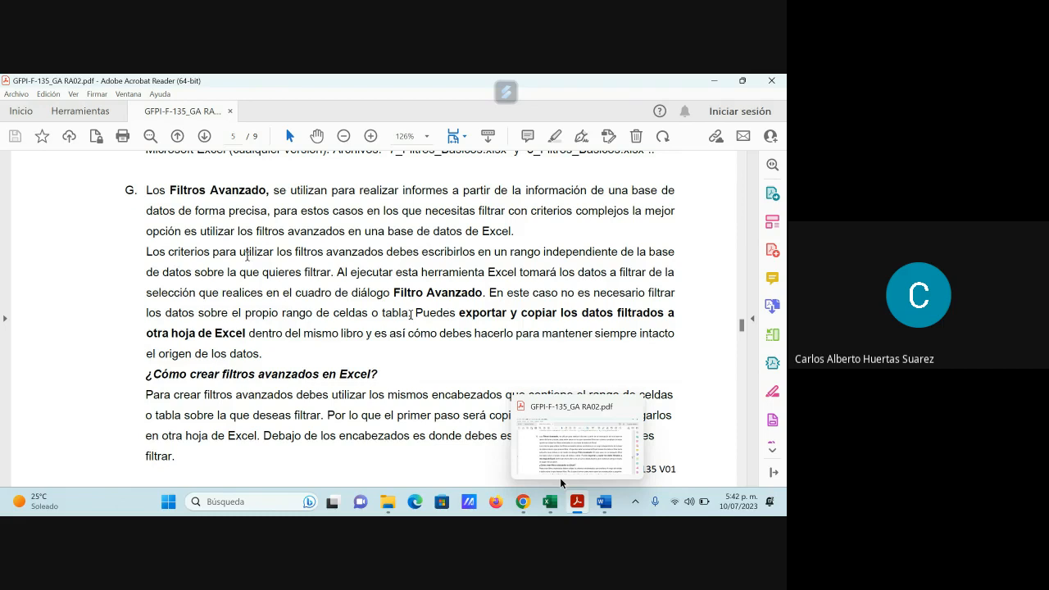
click(549, 502)
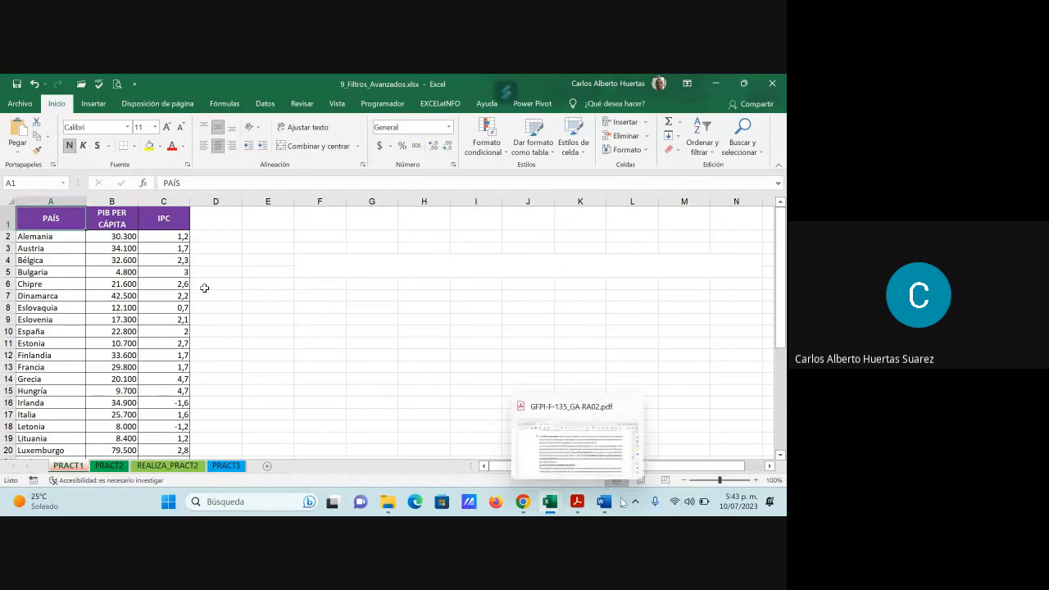
mouse_move(604, 502)
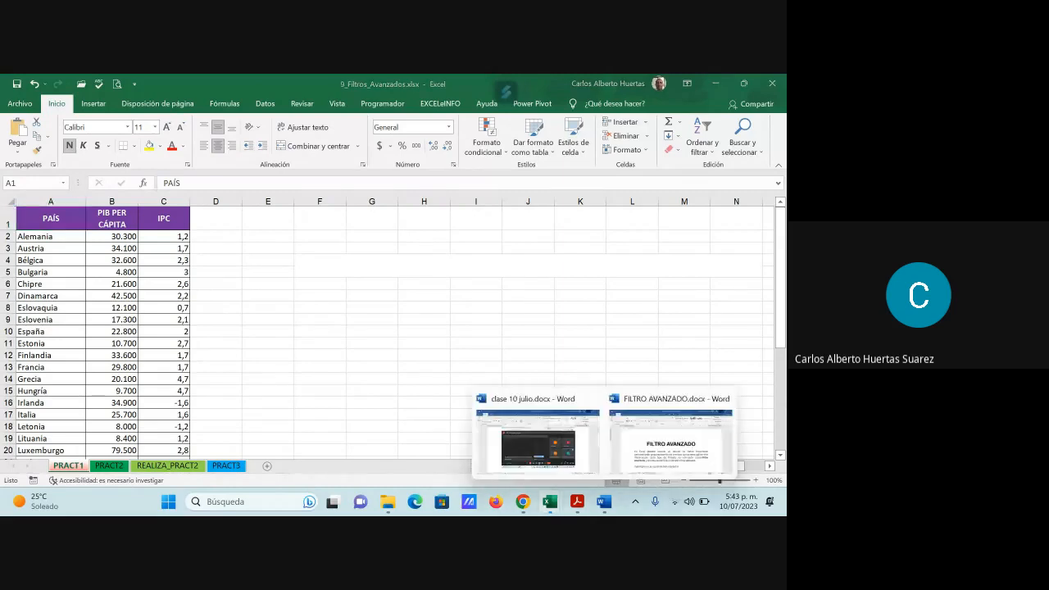
- Switch to the PDF guide in Acrobat Reader, highlight "debes utilizar los mismos encabezados" and examine the page 6 Filtro avanzado example
click(578, 502)
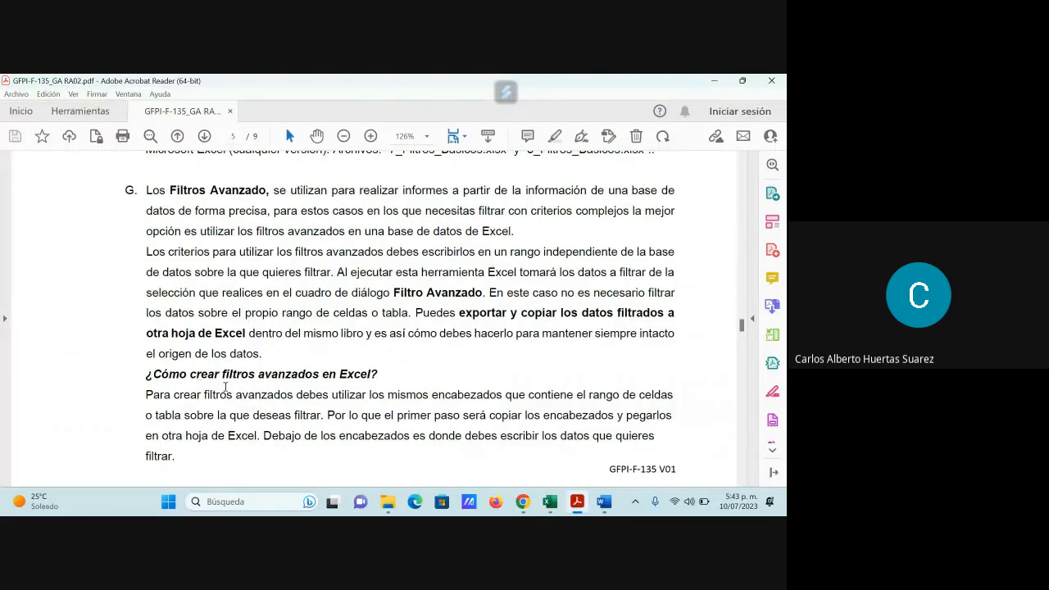
scroll(352, 395, down, 1)
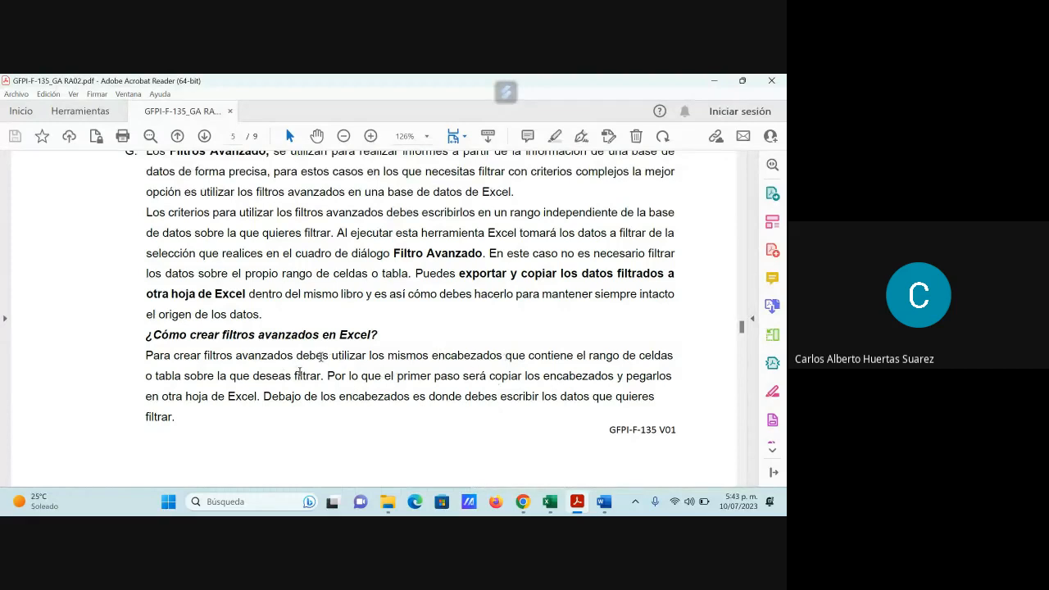
drag(297, 356, 460, 360)
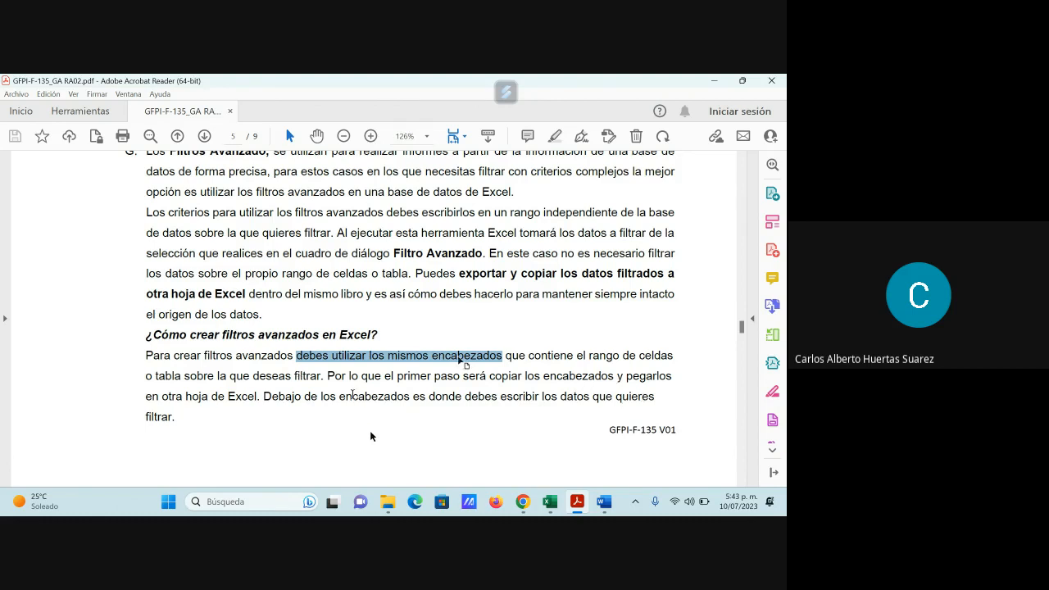
scroll(370, 428, down, 3)
scroll(370, 425, down, 8)
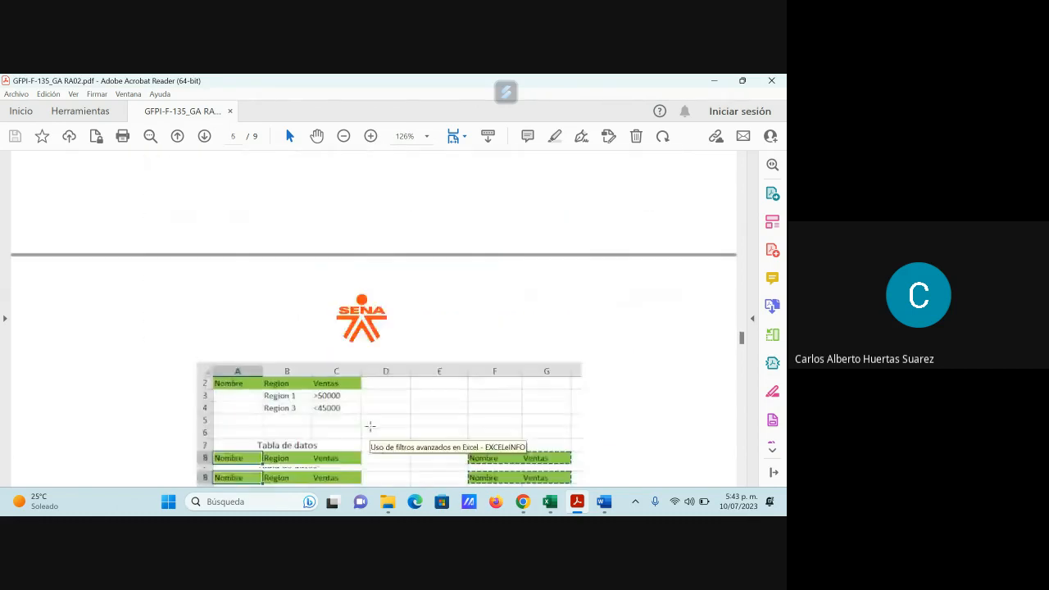
scroll(370, 425, down, 3)
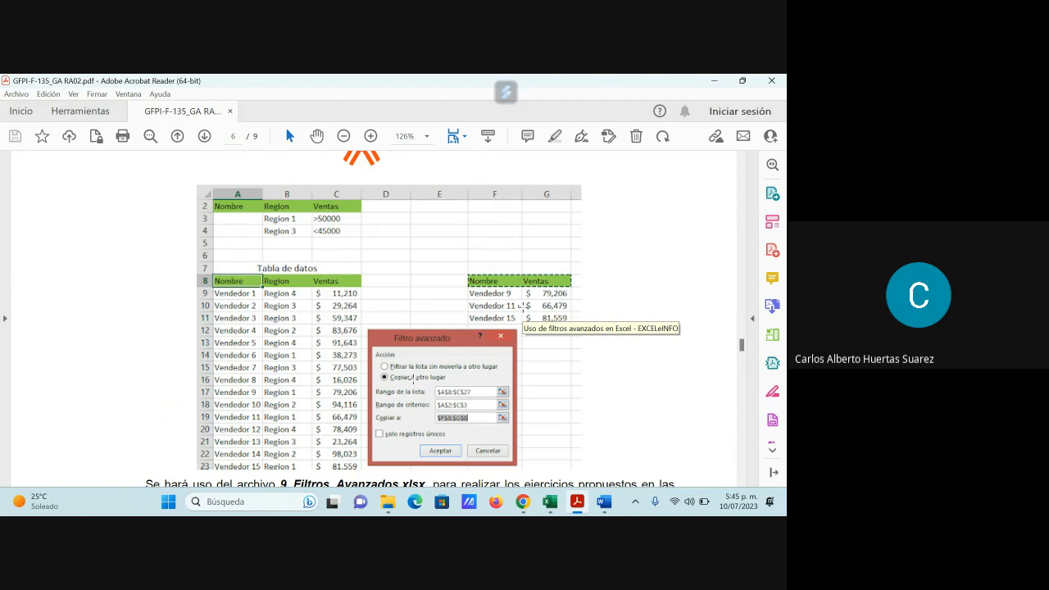
- Switch to FILTRO AVANZADO.docx in Word and read the introduction, the employee table and the Finanzas department criteria example
mouse_move(609, 507)
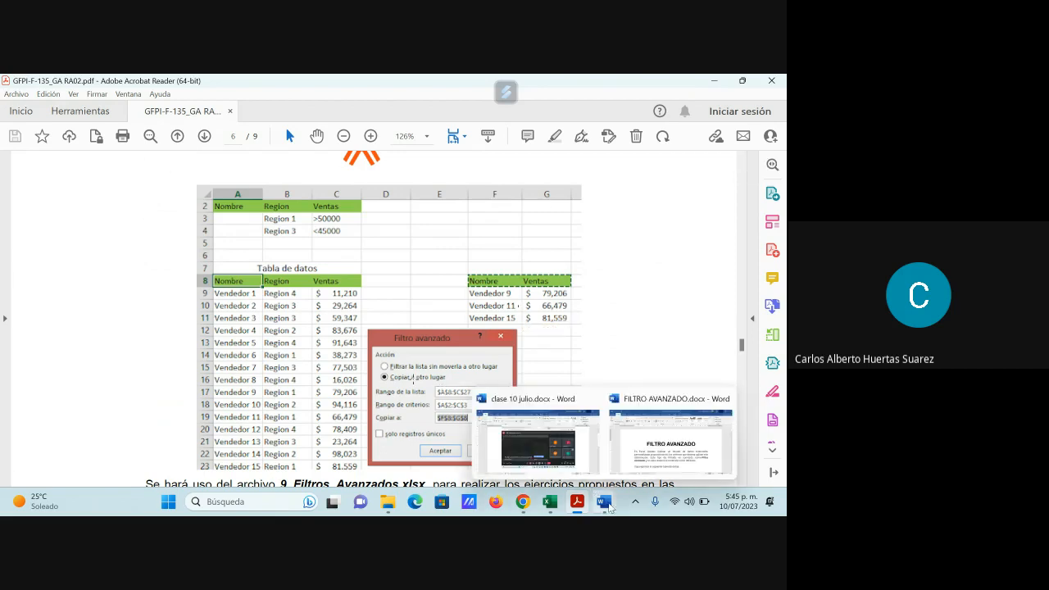
click(674, 441)
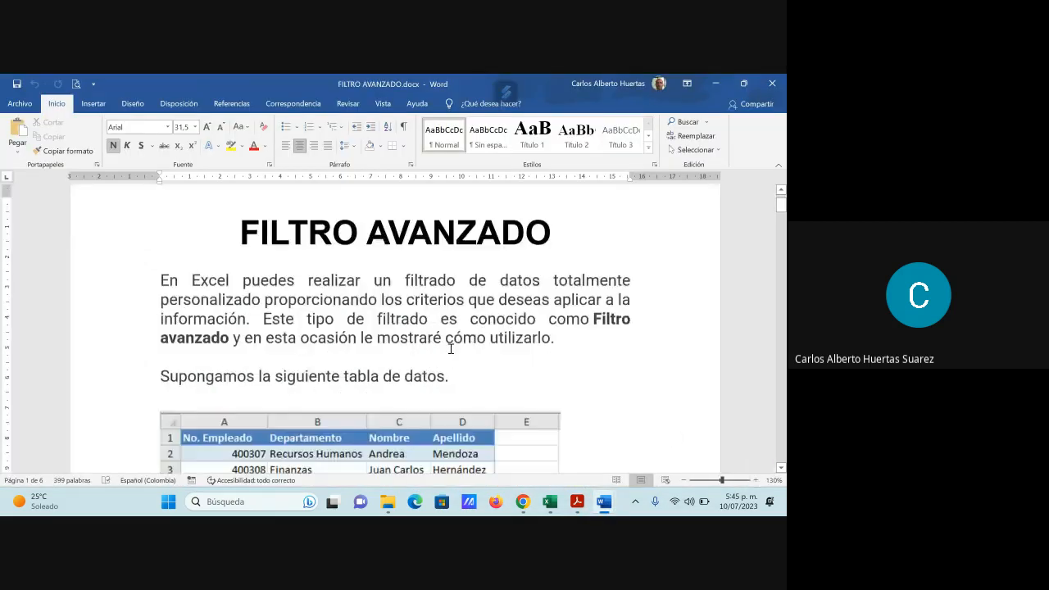
scroll(451, 348, down, 1)
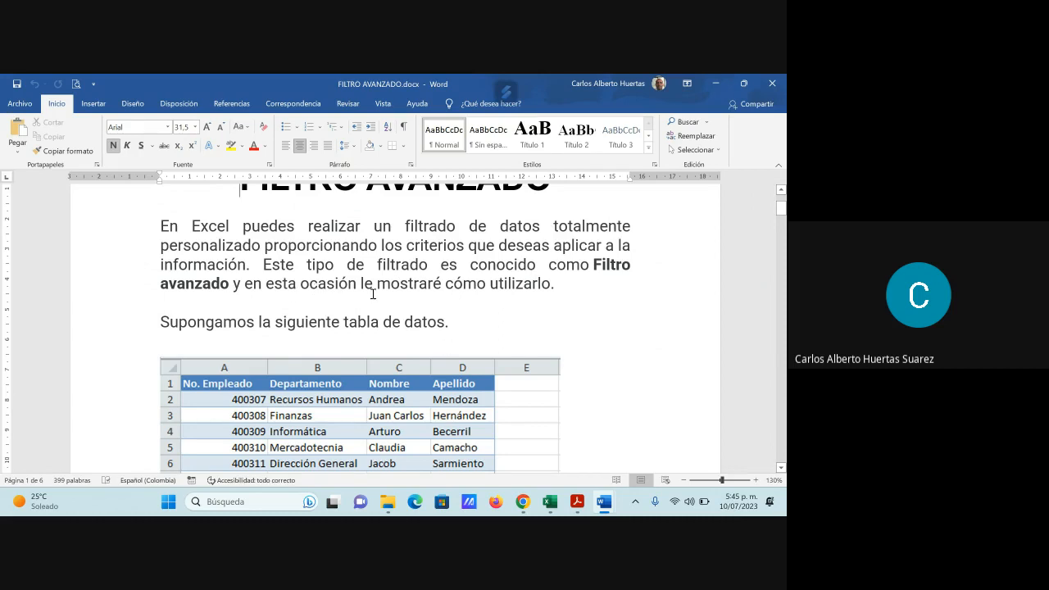
scroll(520, 332, down, 2)
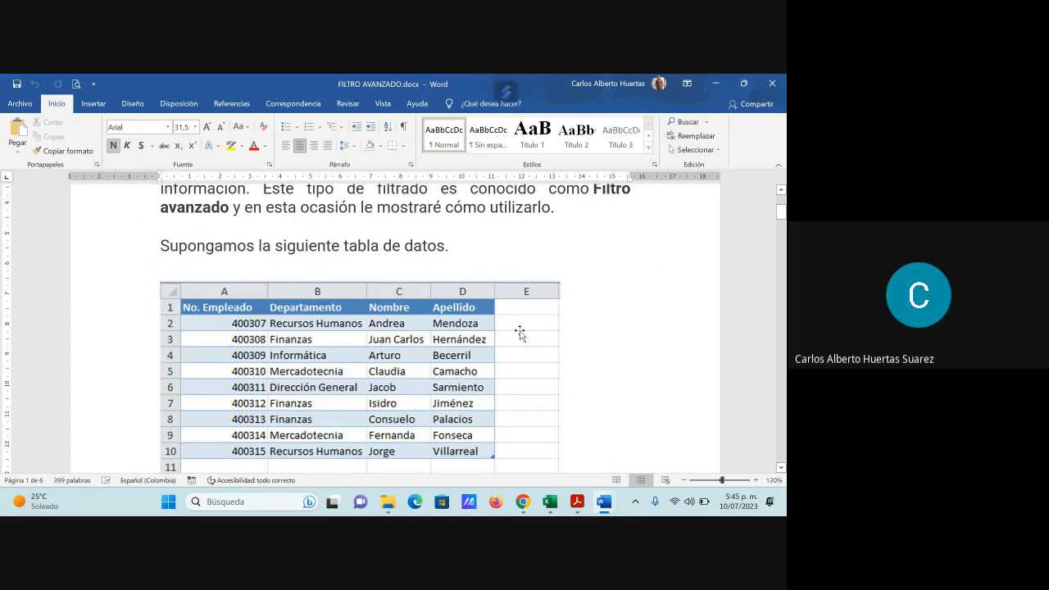
mouse_move(388, 501)
scroll(499, 332, down, 2)
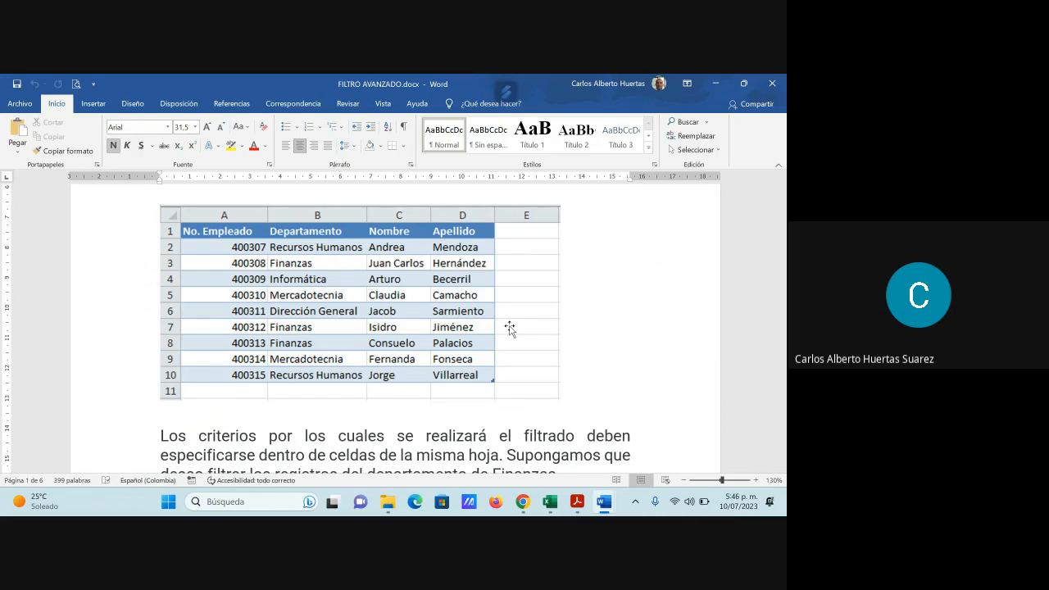
scroll(450, 436, down, 1)
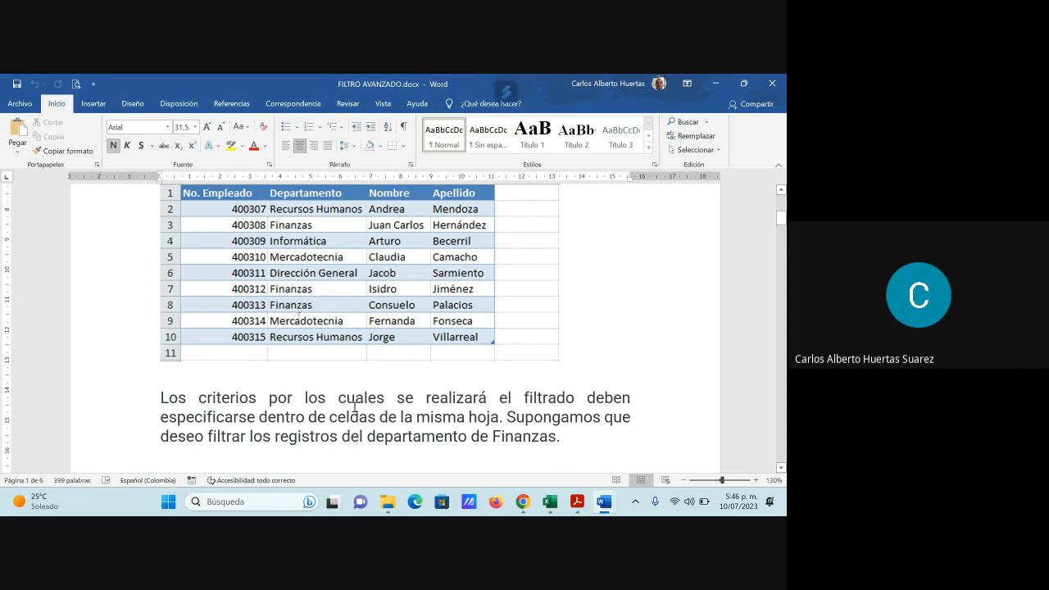
scroll(354, 410, down, 10)
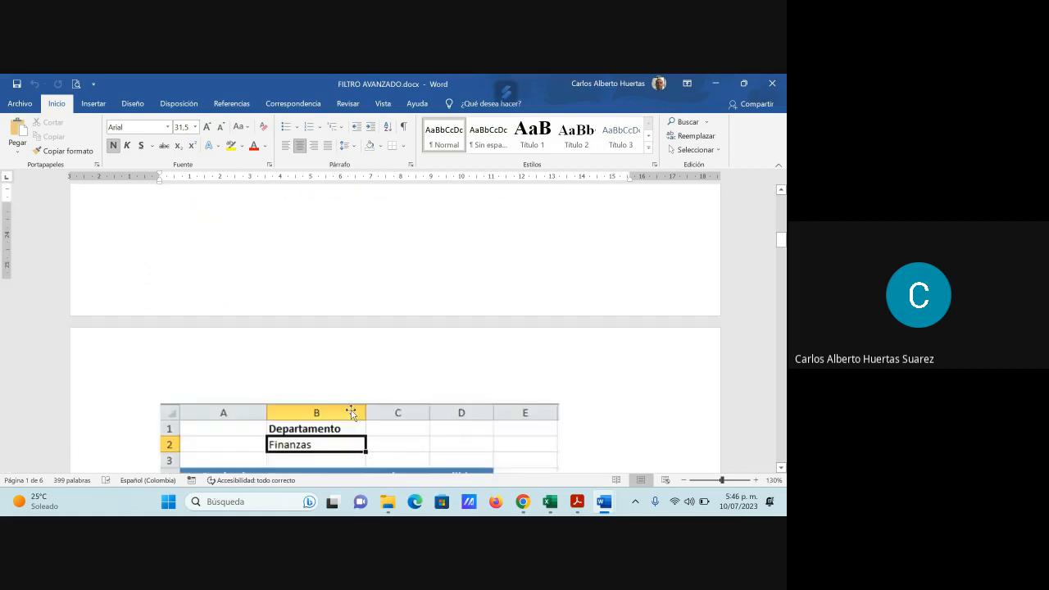
scroll(352, 412, down, 4)
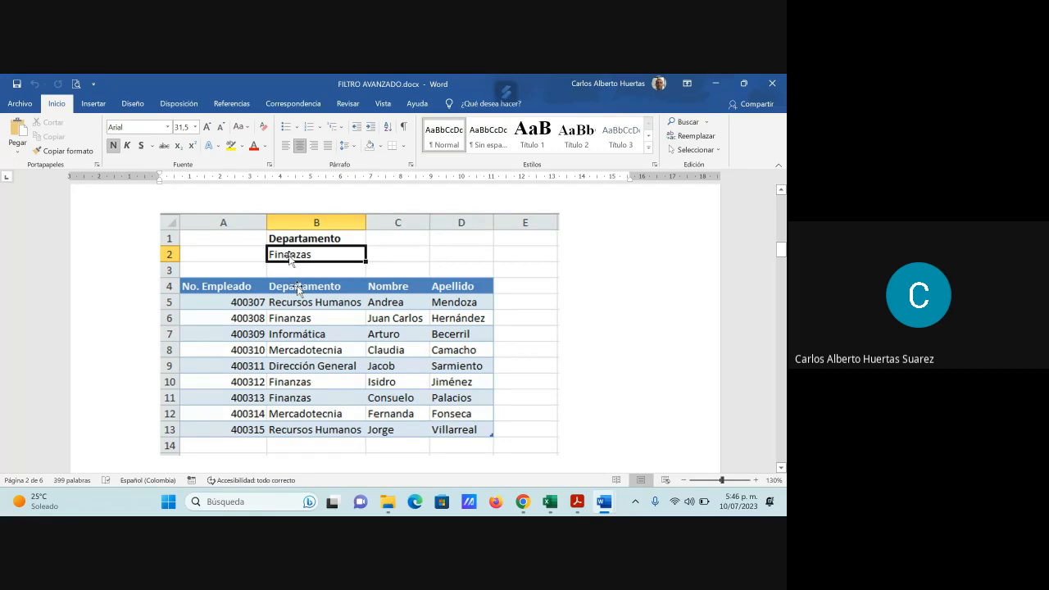
- Read the section on applying an advanced filter to the data, checking its A4:D13 range against the example table
scroll(301, 325, down, 3)
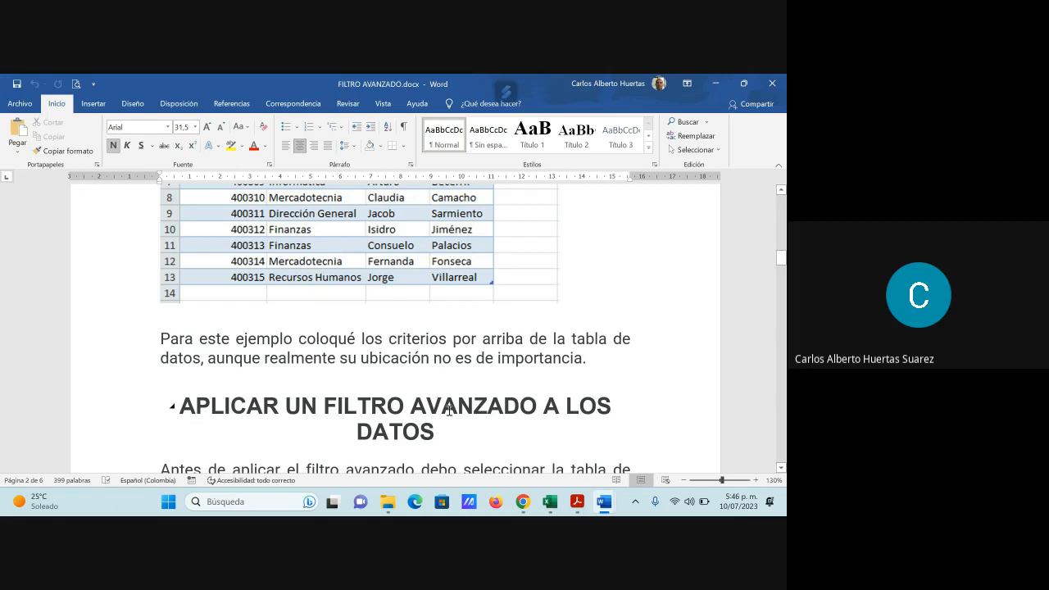
scroll(449, 410, down, 1)
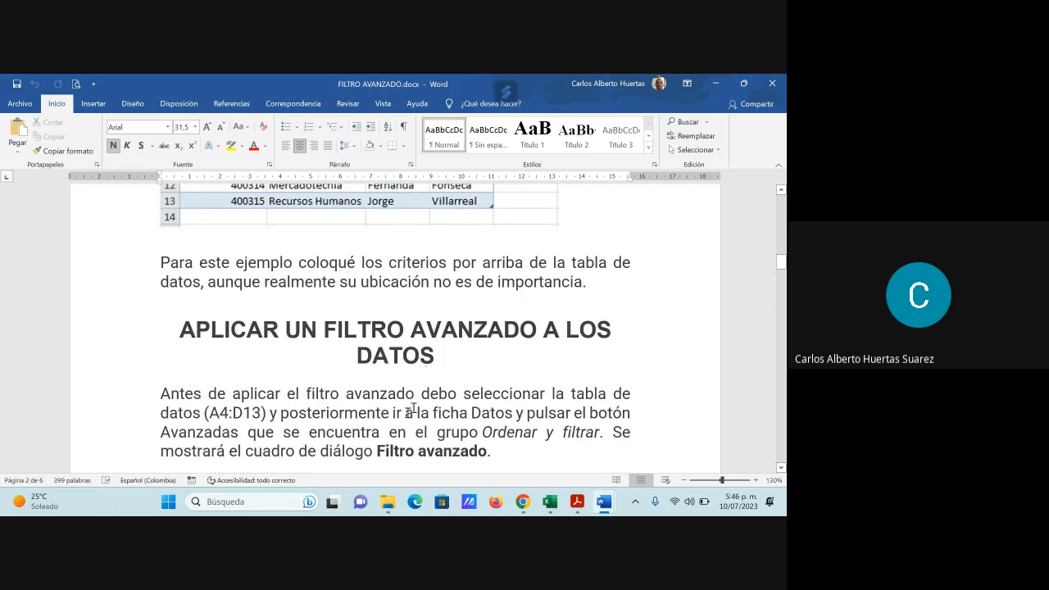
scroll(412, 410, down, 1)
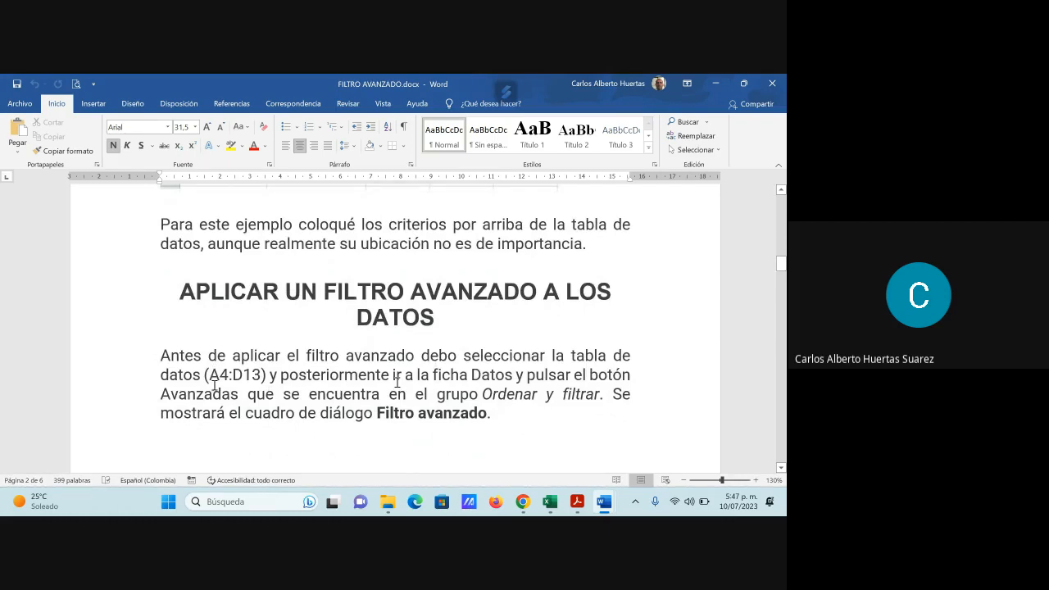
scroll(407, 374, up, 1)
scroll(413, 364, up, 4)
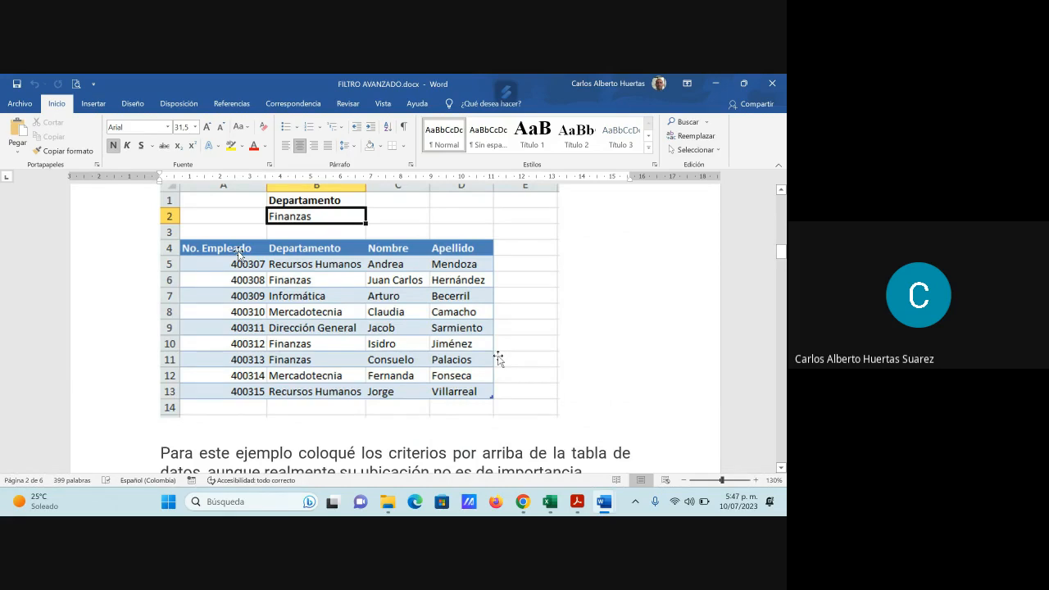
scroll(476, 351, down, 5)
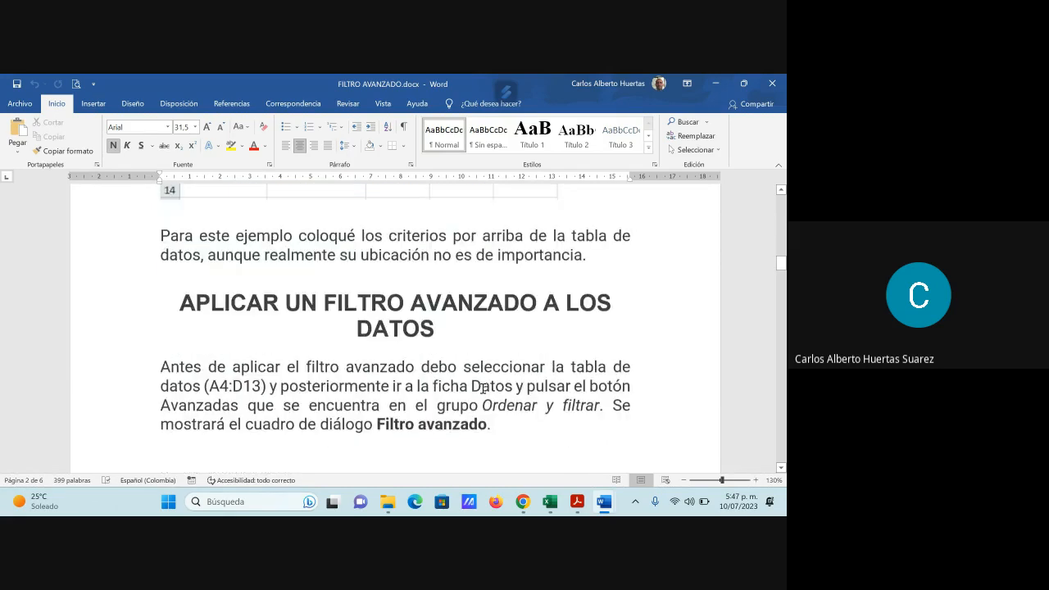
scroll(484, 388, down, 1)
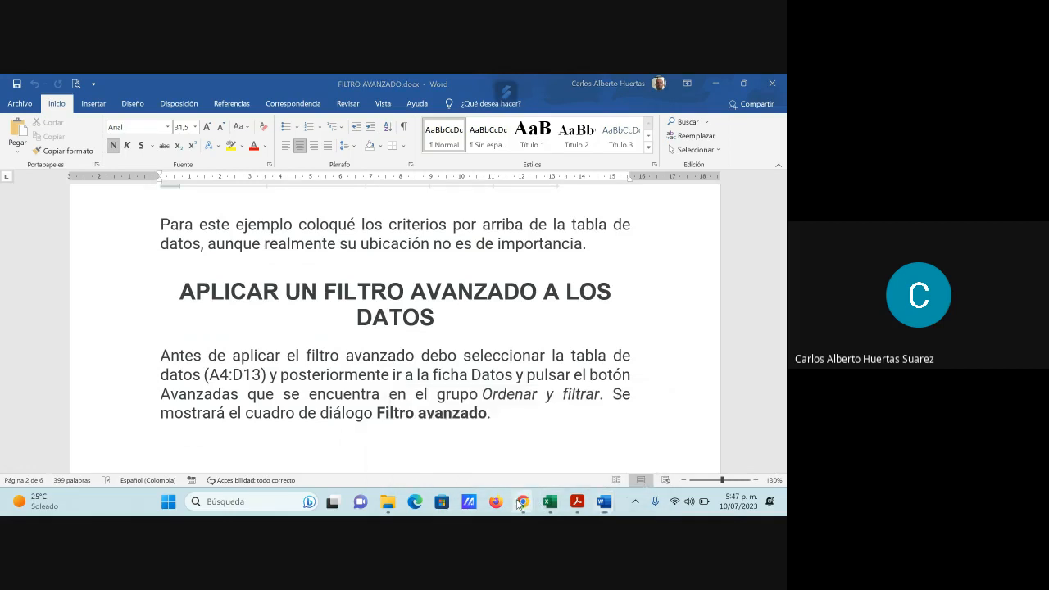
- Admit the waiting participant to the Google Meet call in Chrome and return to FILTRO AVANZADO.docx in Word
mouse_move(522, 502)
click(484, 440)
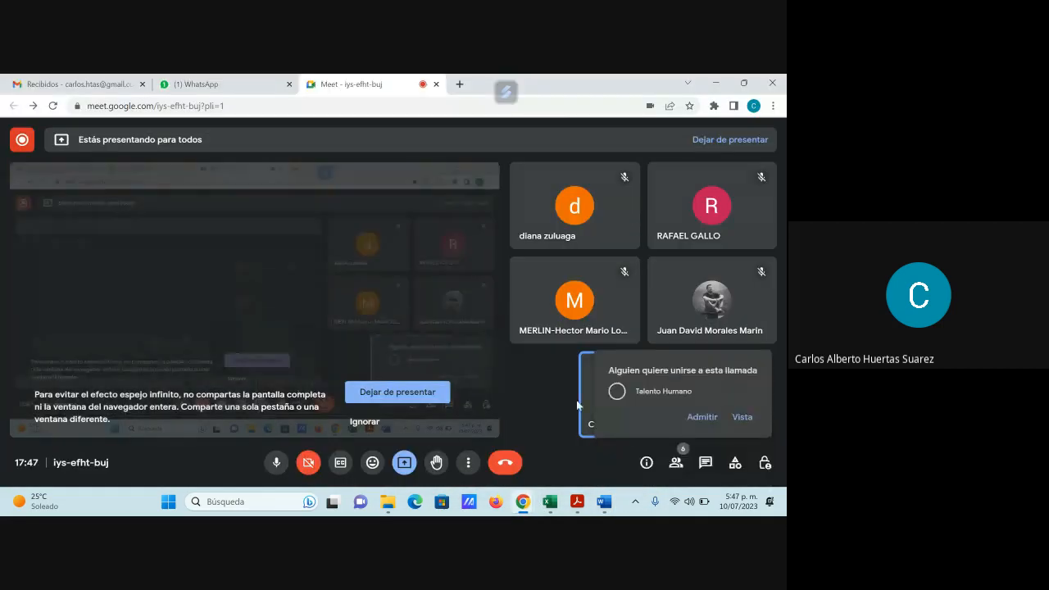
click(709, 420)
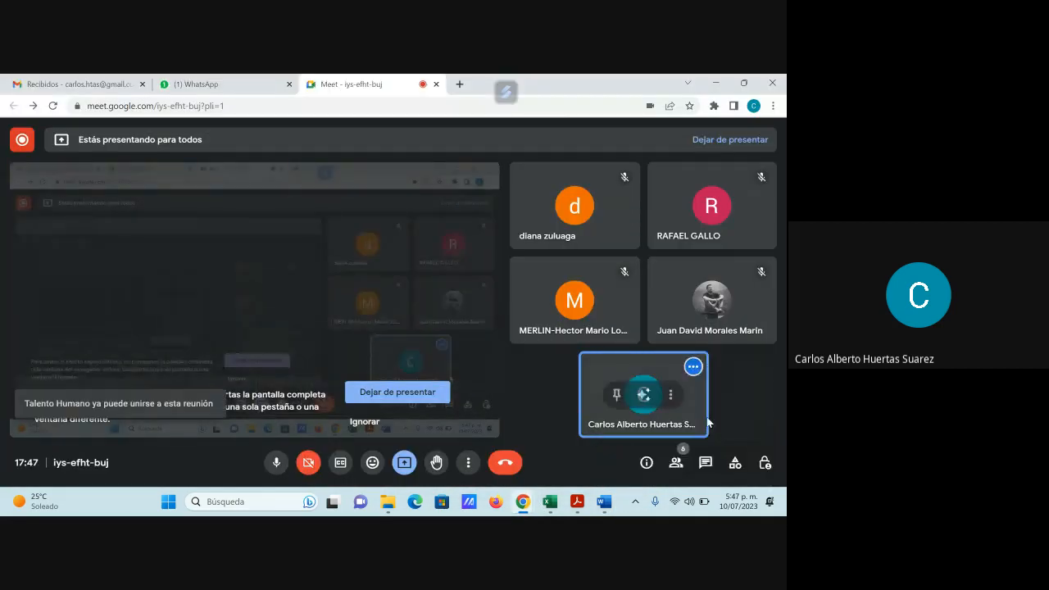
click(717, 84)
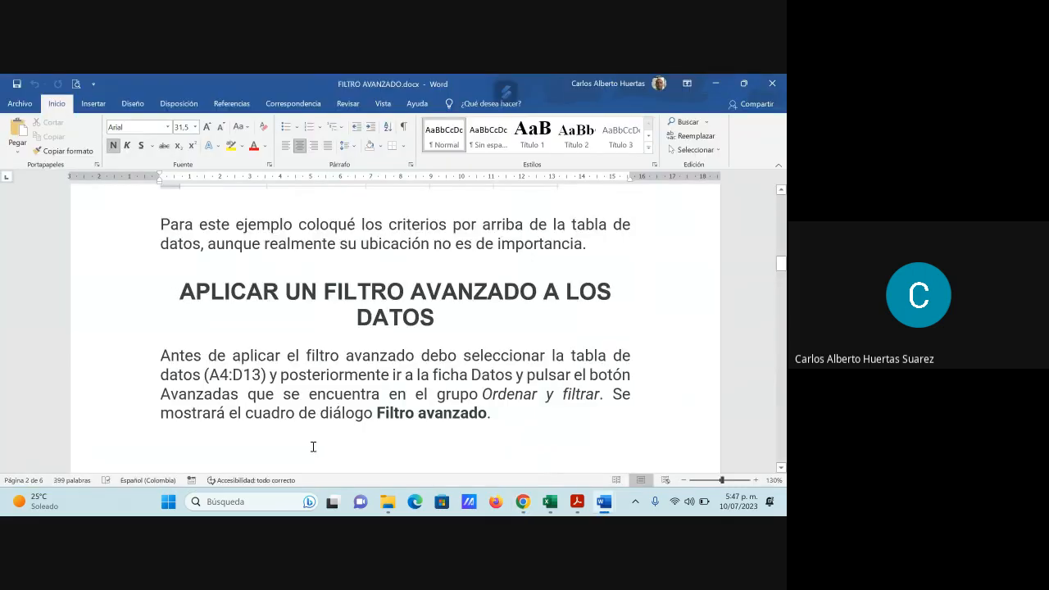
- Examine the page 3 picture of the Filtro avanzado dialog, comparing its list and criteria ranges with the employee table
scroll(365, 431, down, 3)
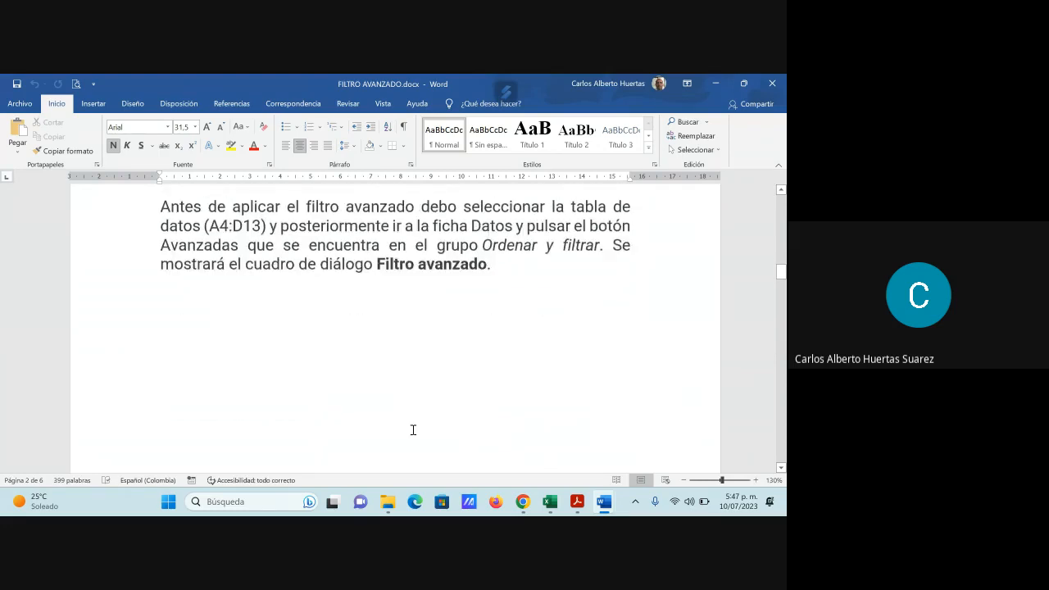
scroll(413, 430, down, 7)
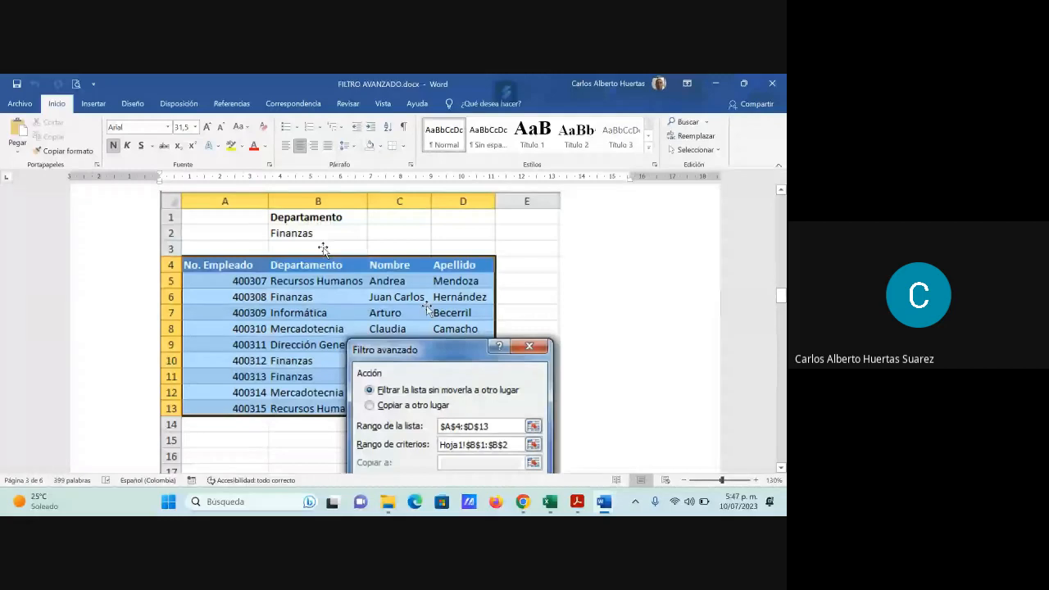
scroll(390, 379, down, 1)
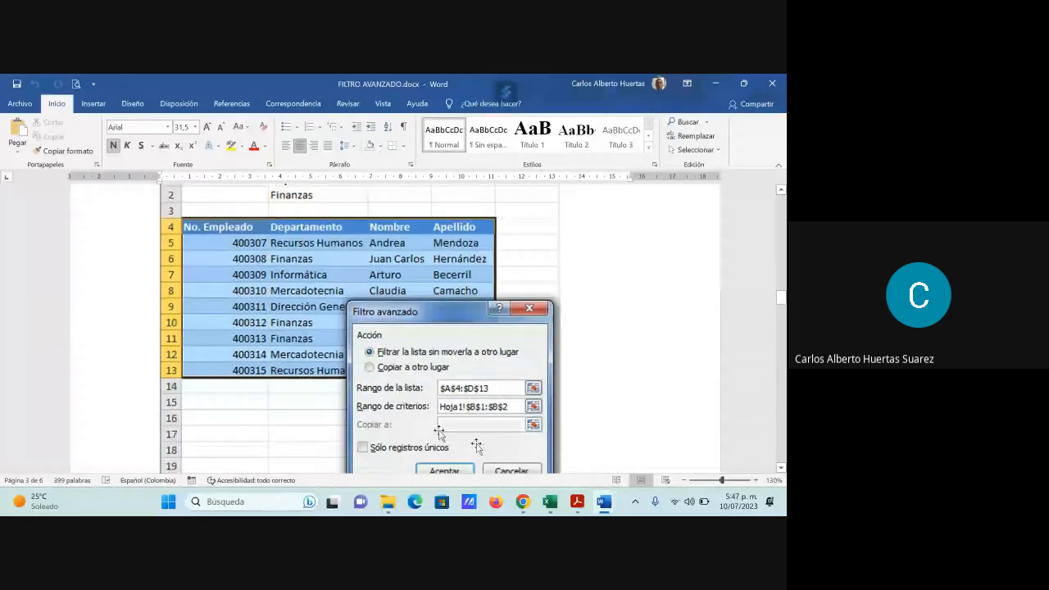
scroll(439, 432, up, 1)
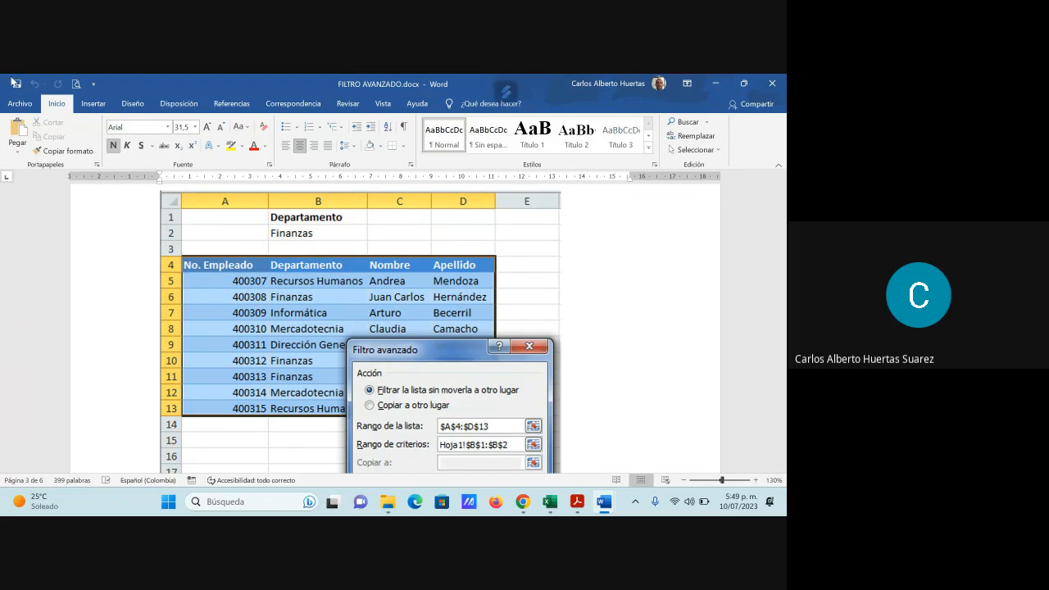
scroll(632, 332, down, 3)
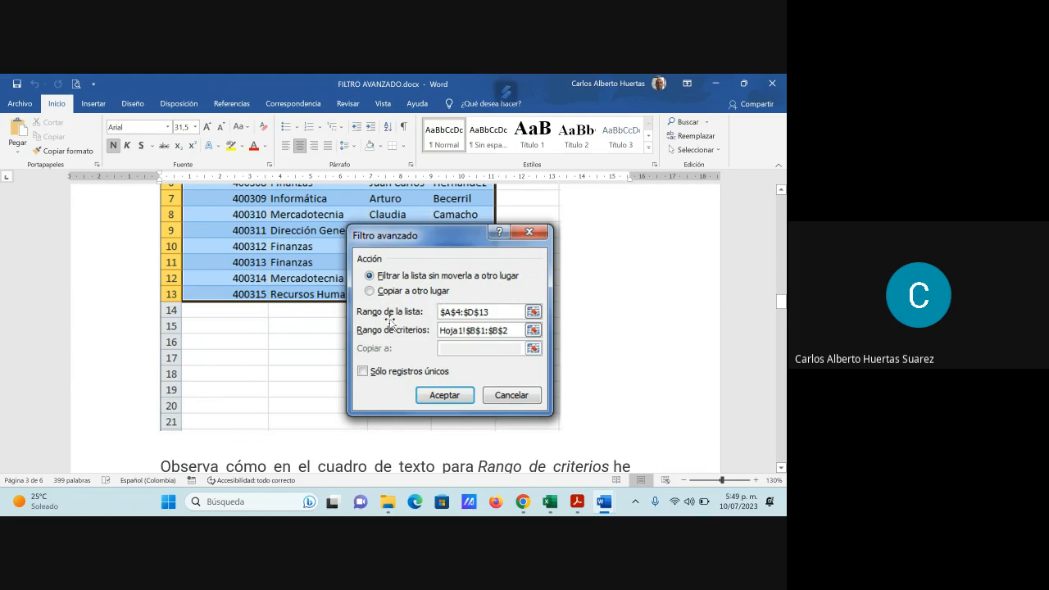
scroll(390, 324, up, 1)
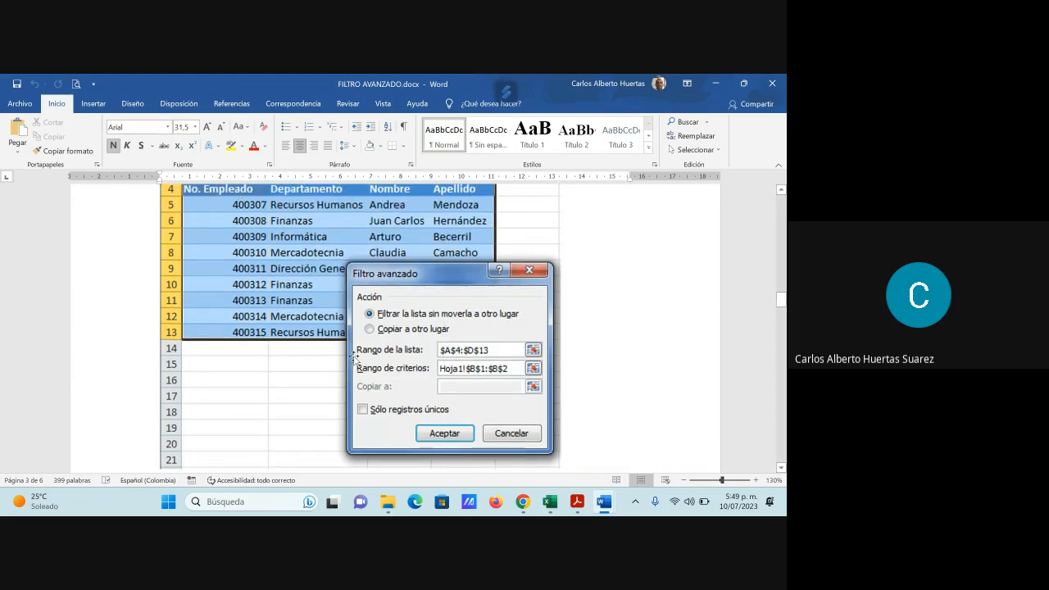
scroll(388, 300, up, 2)
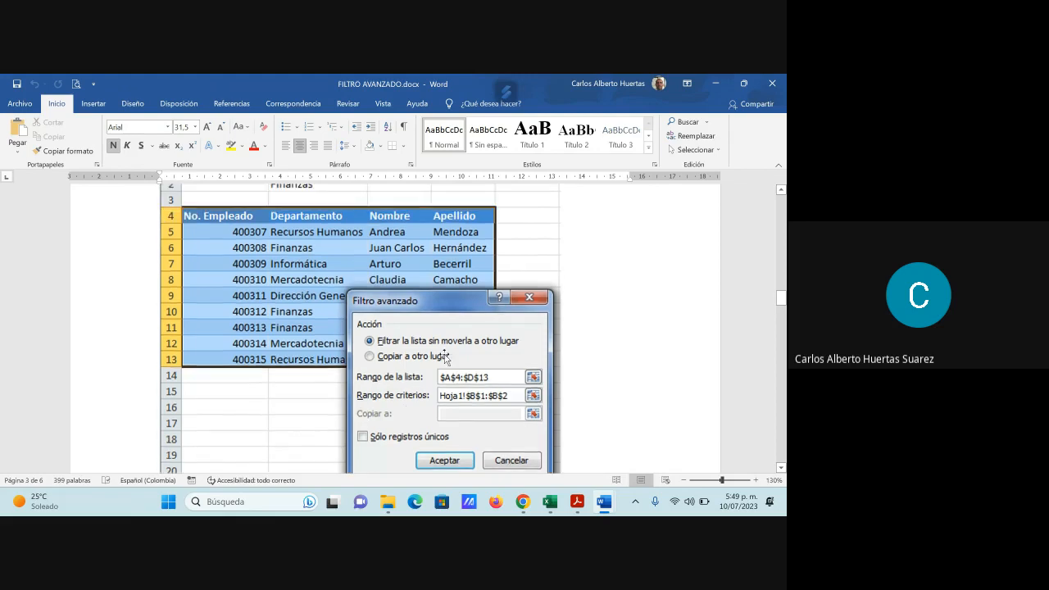
scroll(340, 232, down, 2)
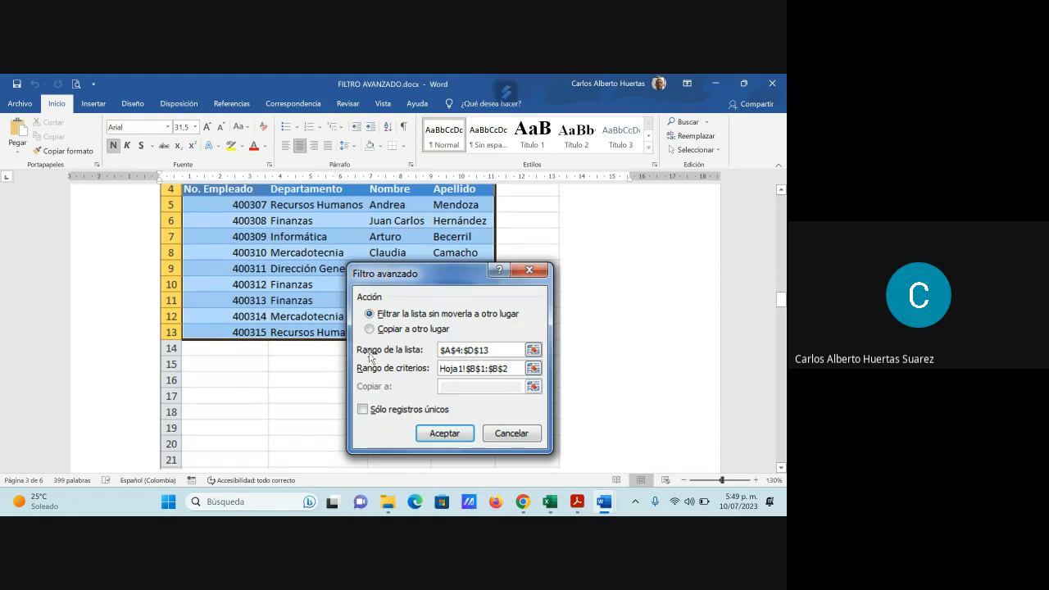
- Read the explanation of the criteria range and examine the filtered Finanzas example below it
scroll(381, 352, down, 4)
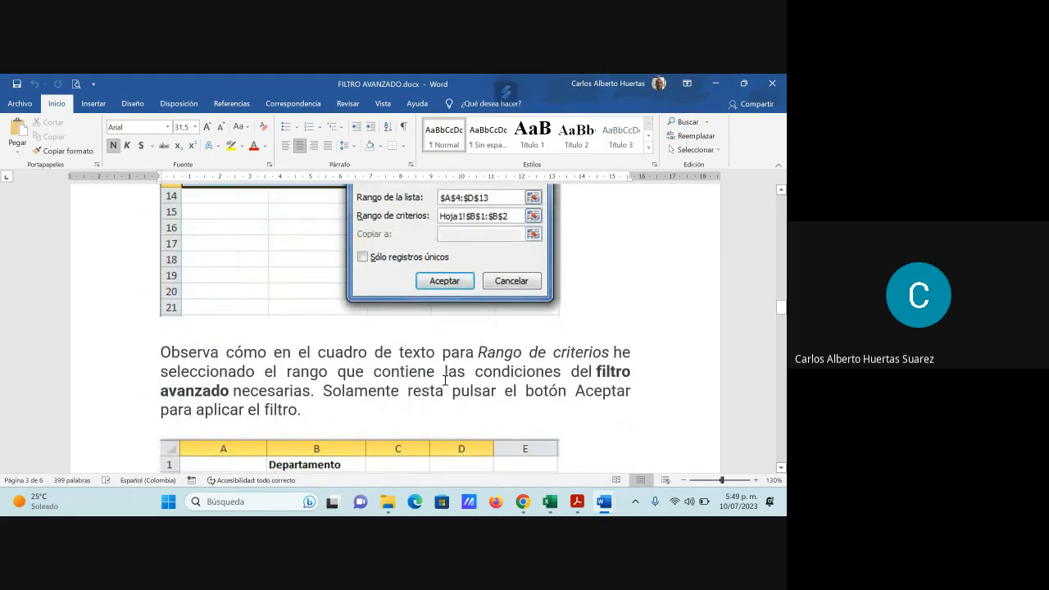
scroll(445, 380, down, 1)
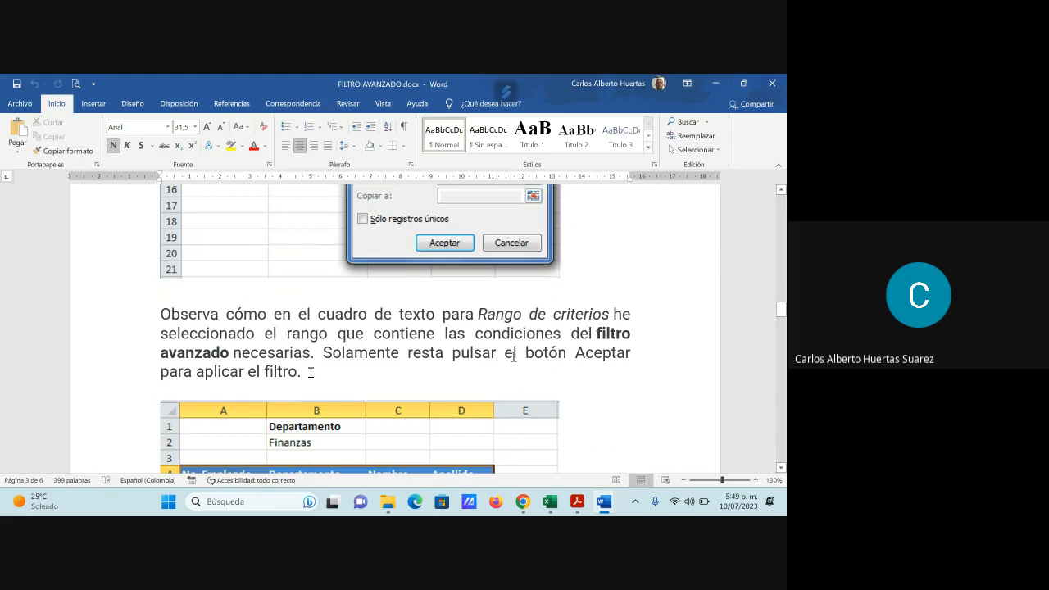
scroll(309, 370, down, 1)
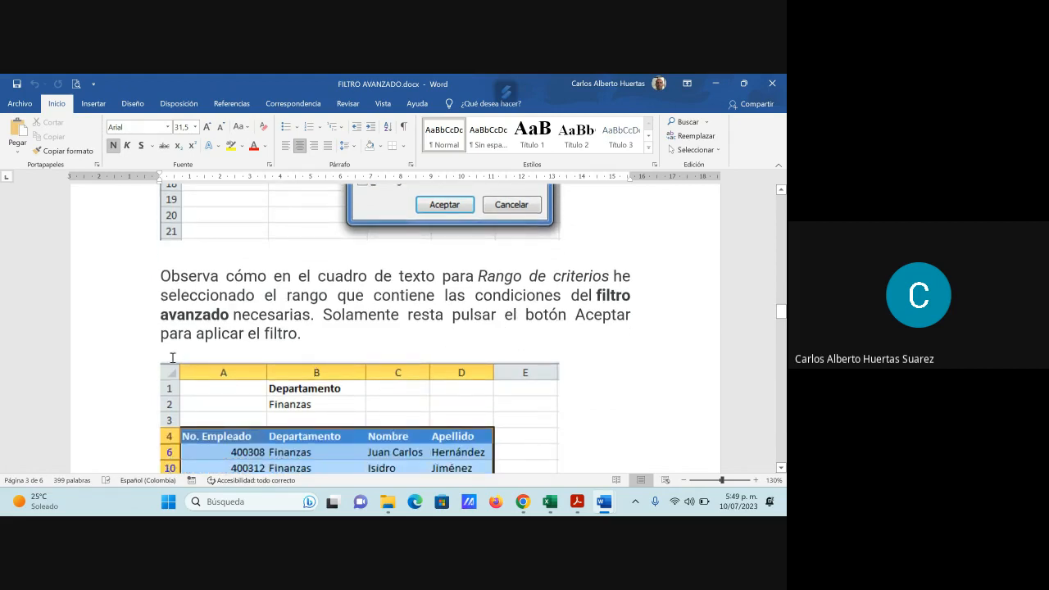
scroll(314, 361, down, 3)
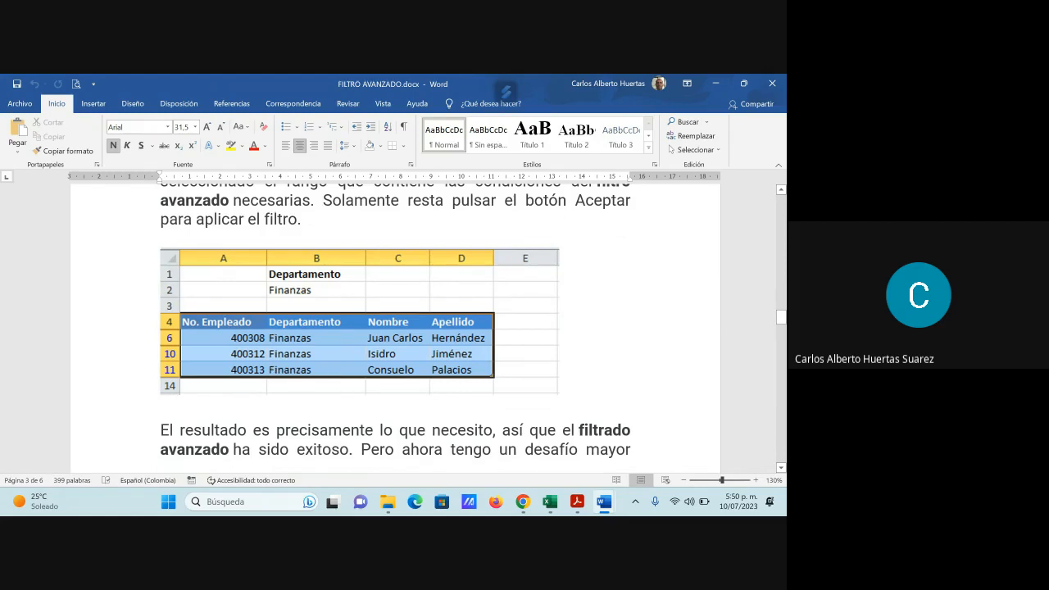
scroll(270, 345, down, 2)
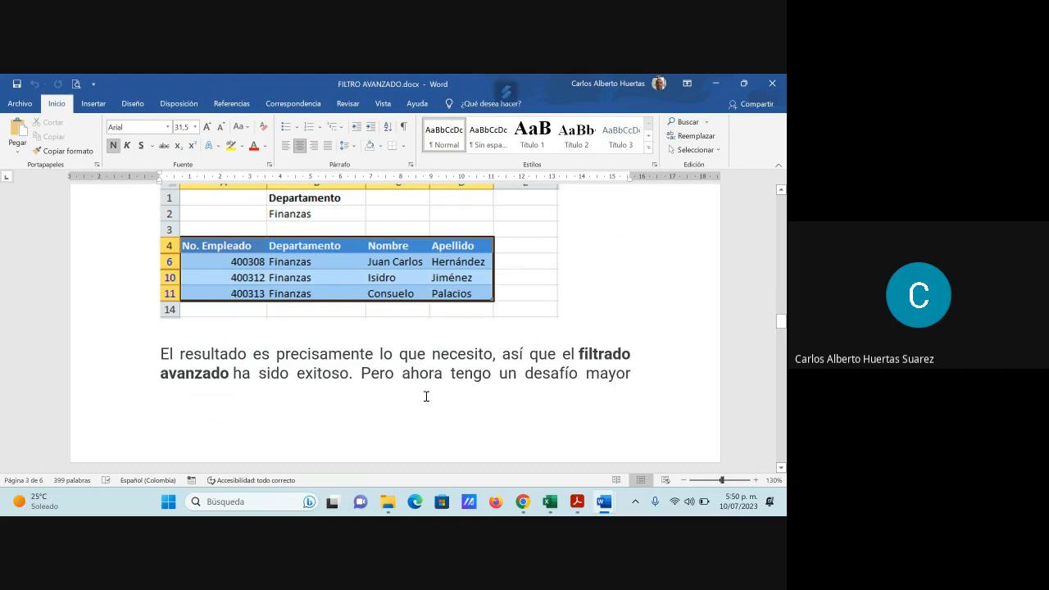
- Read the section on filtering by a second column and examine the list and criteria ranges in its Filtro avanzado picture
scroll(528, 424, down, 5)
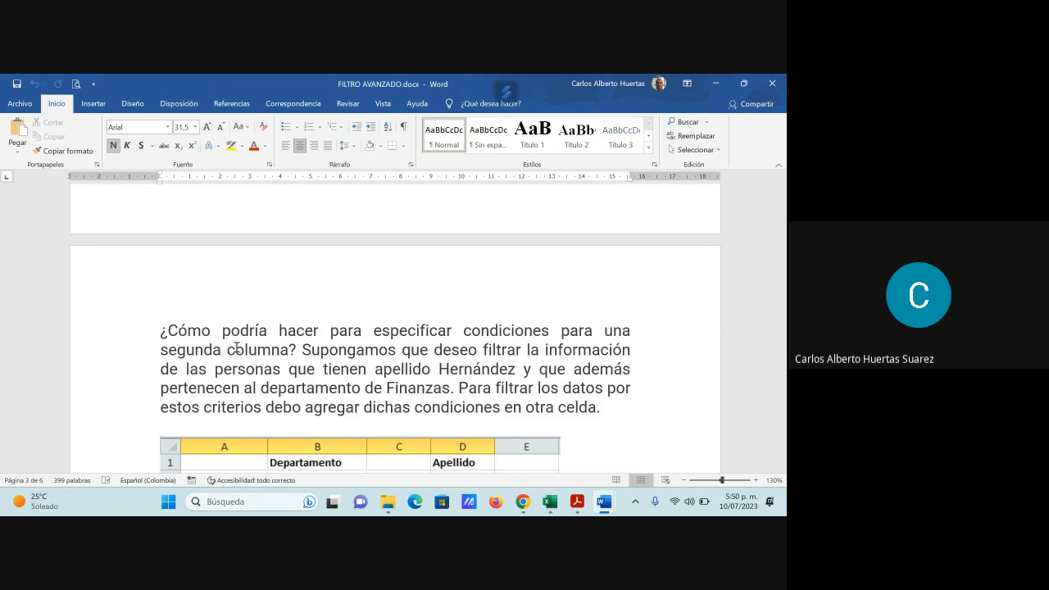
scroll(557, 326, down, 1)
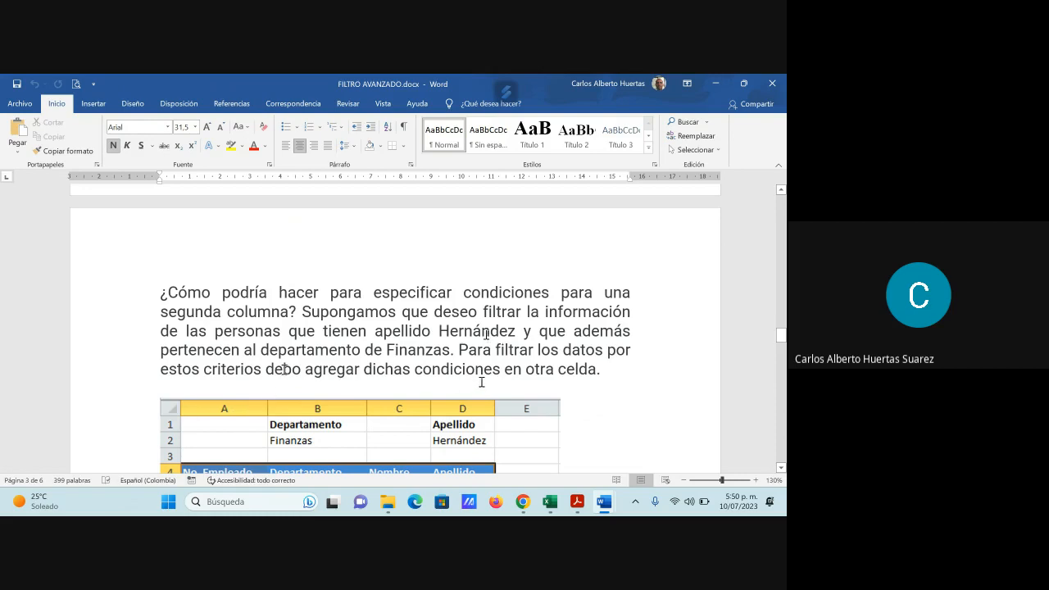
scroll(481, 382, down, 3)
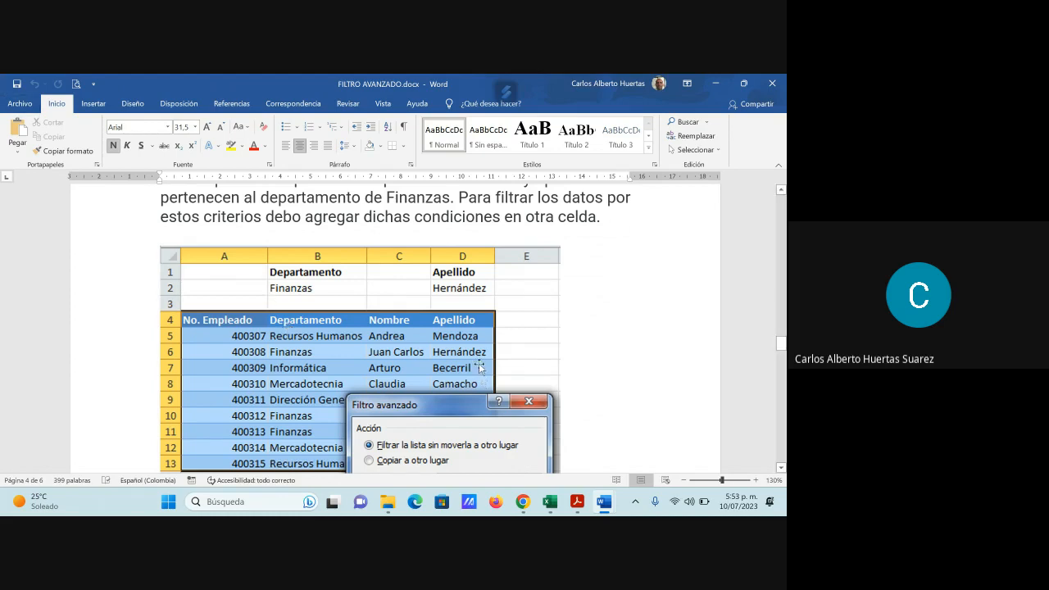
scroll(478, 367, down, 2)
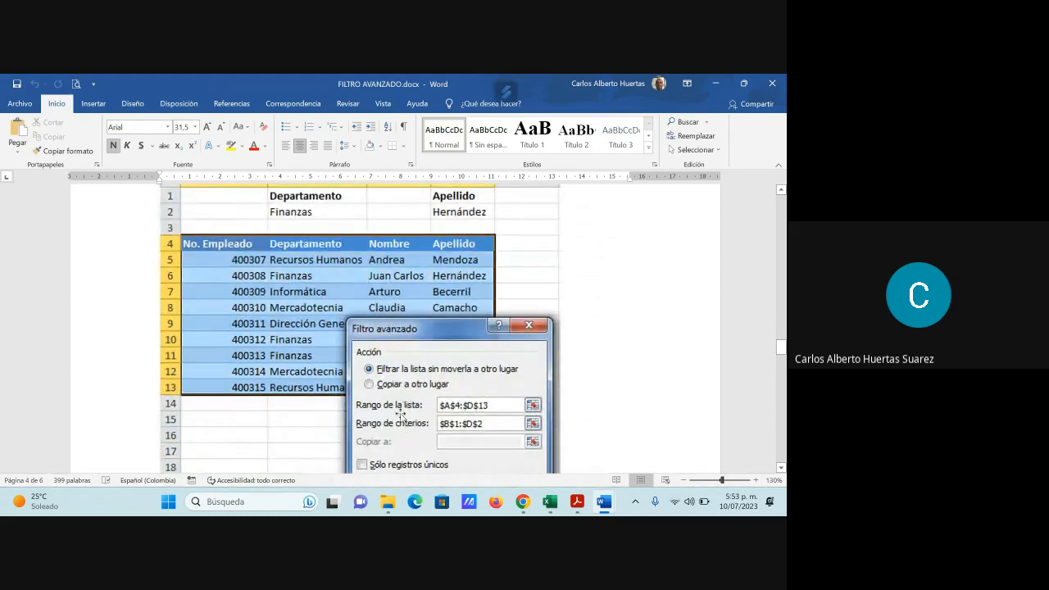
scroll(400, 416, down, 4)
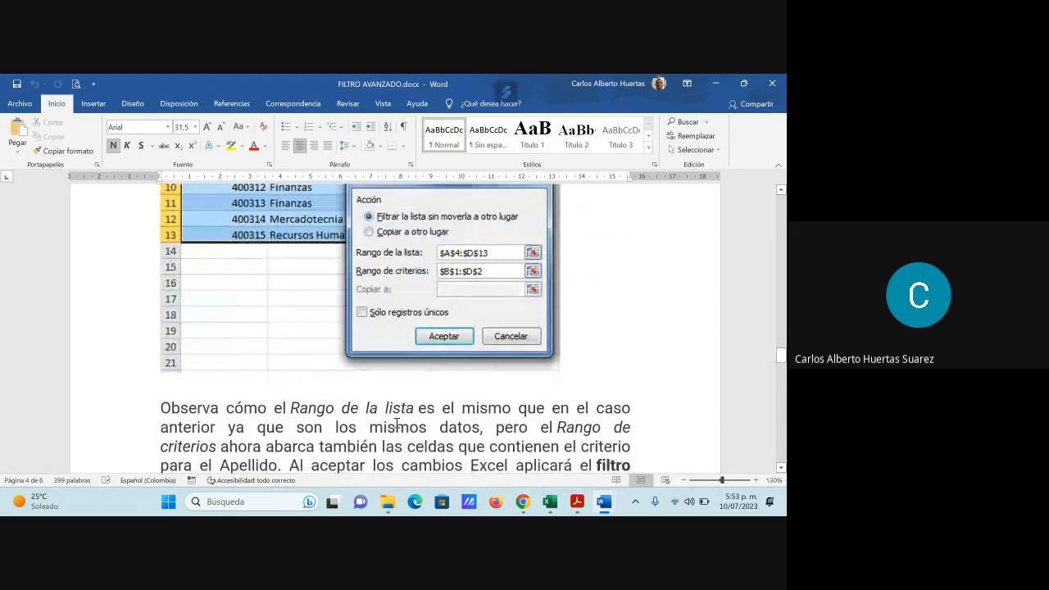
scroll(396, 423, down, 1)
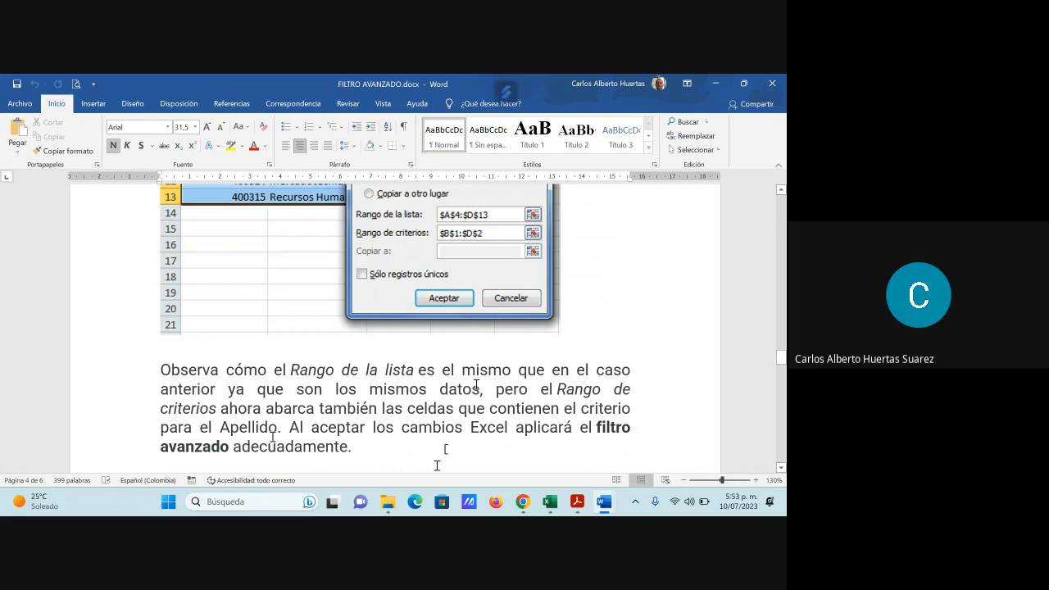
- Examine the example filtered by Departamento and Apellido and read the paragraph on specifying a criterion for each column
scroll(381, 448, down, 10)
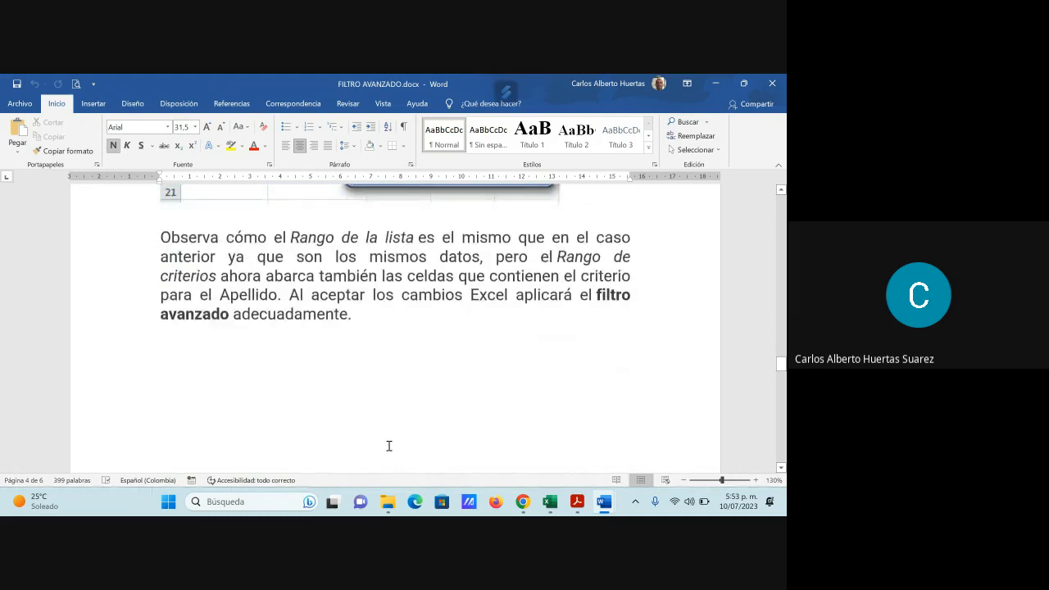
scroll(392, 444, down, 3)
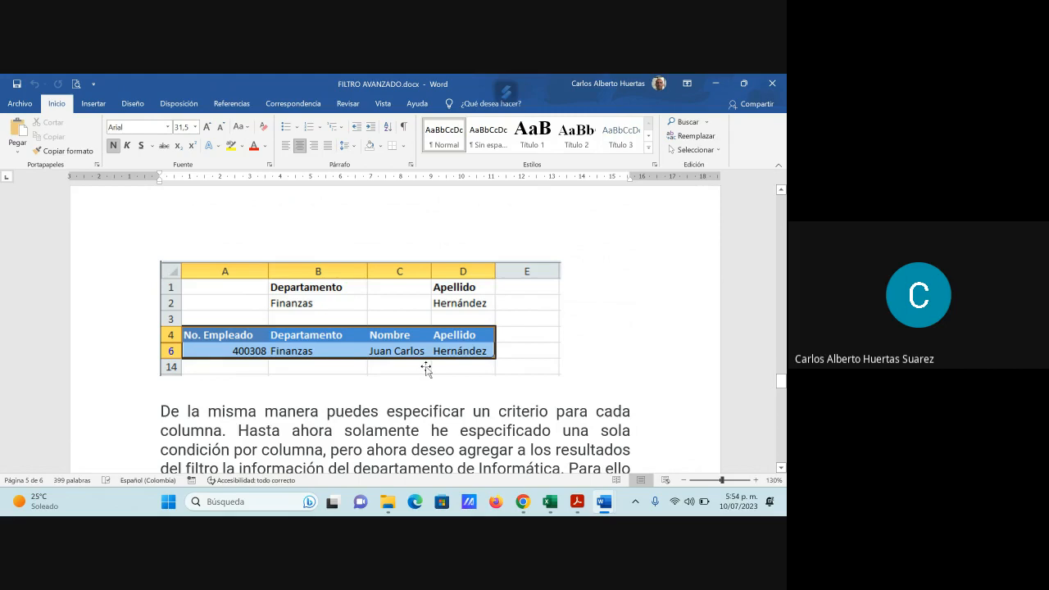
scroll(426, 369, up, 2)
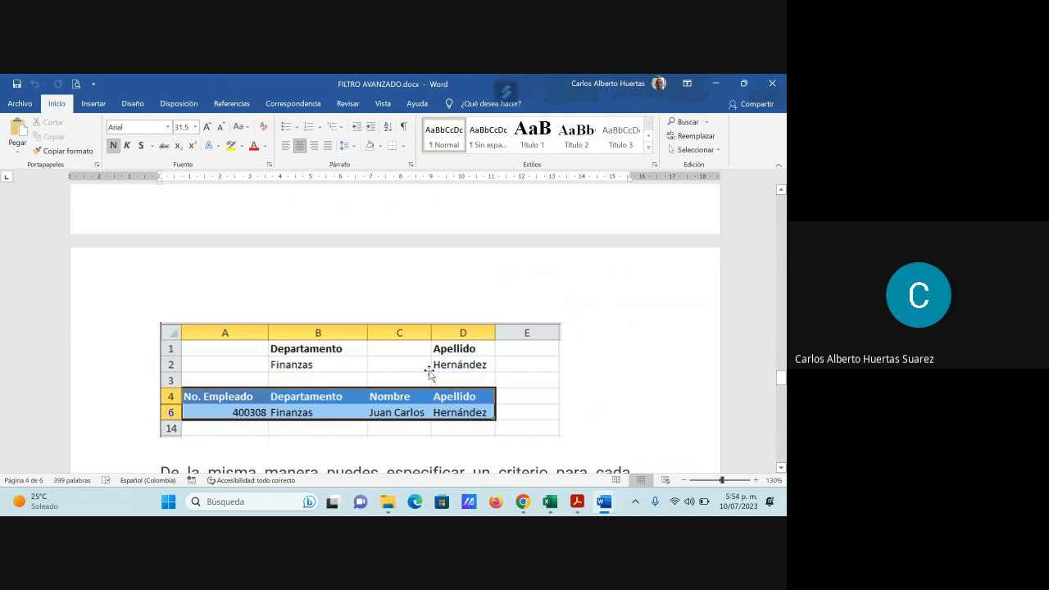
scroll(429, 372, down, 4)
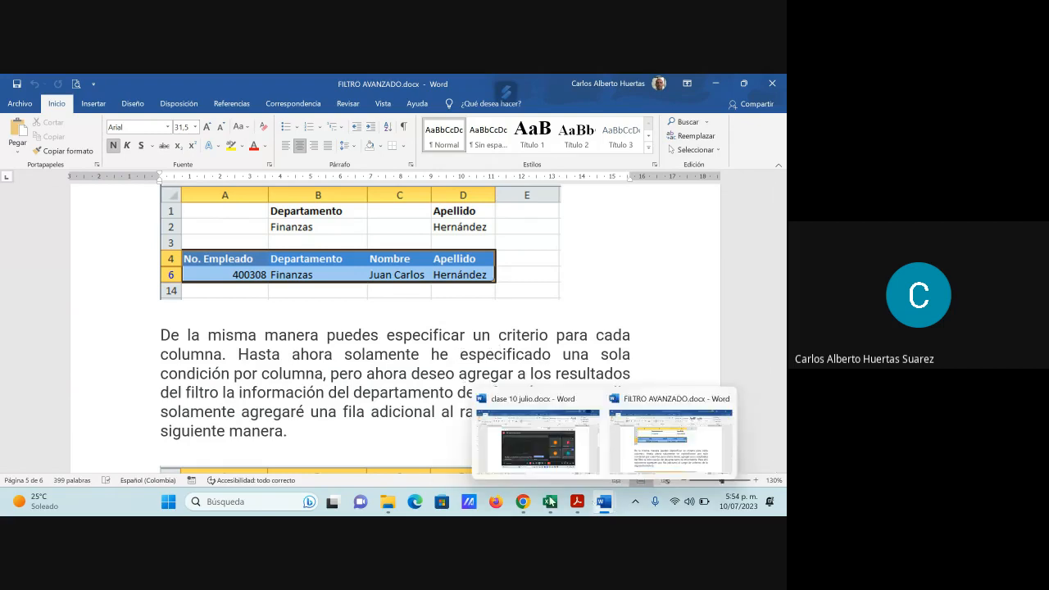
- Switch to 9_Filtros_Avanzados.xlsx in Excel and examine the PRACT1 country table and the two exercise statements below it
mouse_move(550, 506)
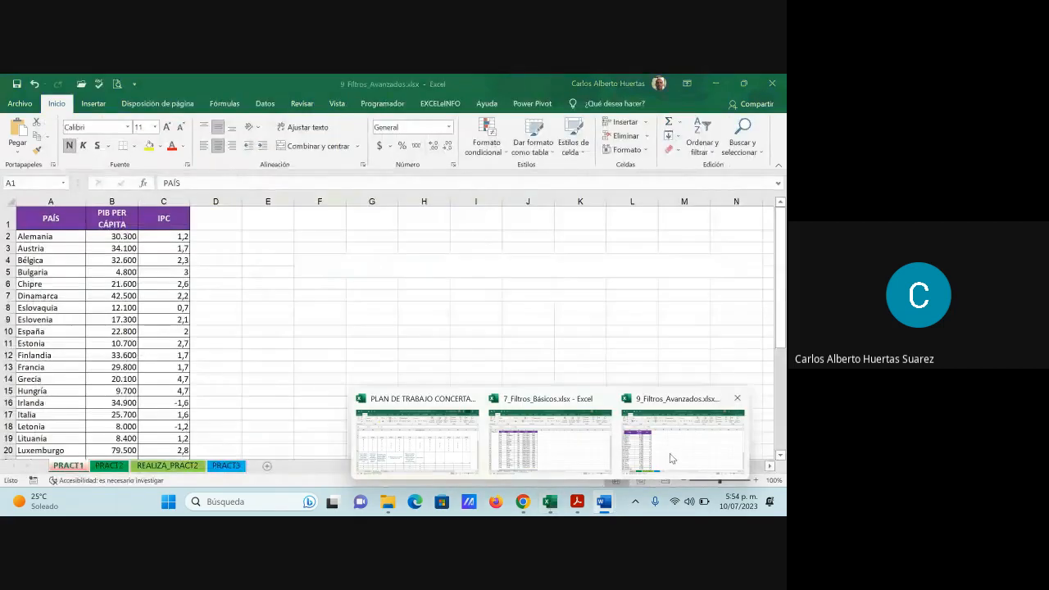
click(671, 446)
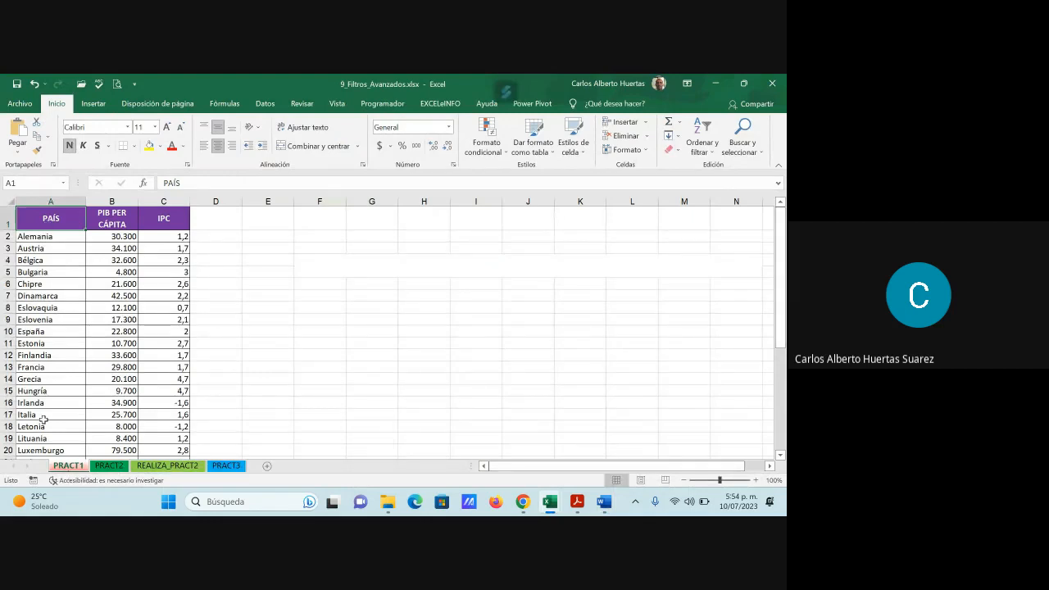
scroll(61, 316, down, 5)
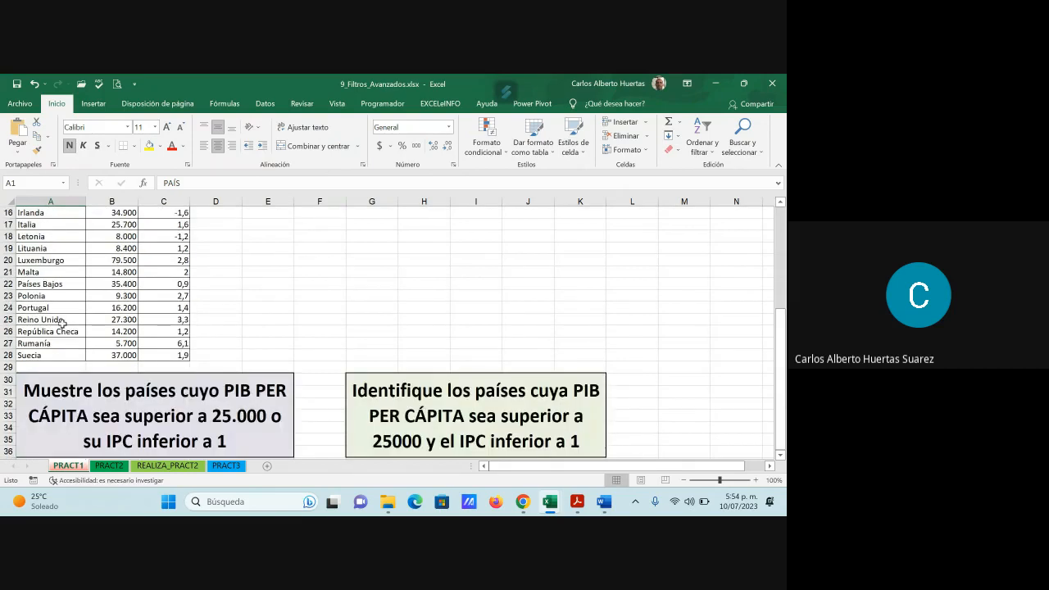
scroll(61, 320, up, 3)
scroll(62, 323, up, 2)
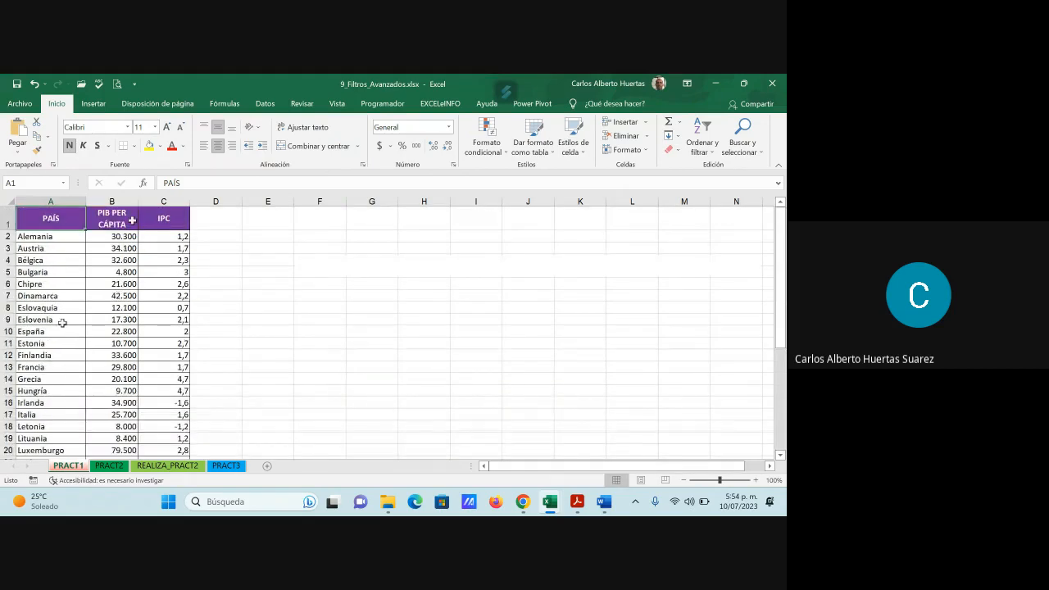
scroll(130, 322, down, 4)
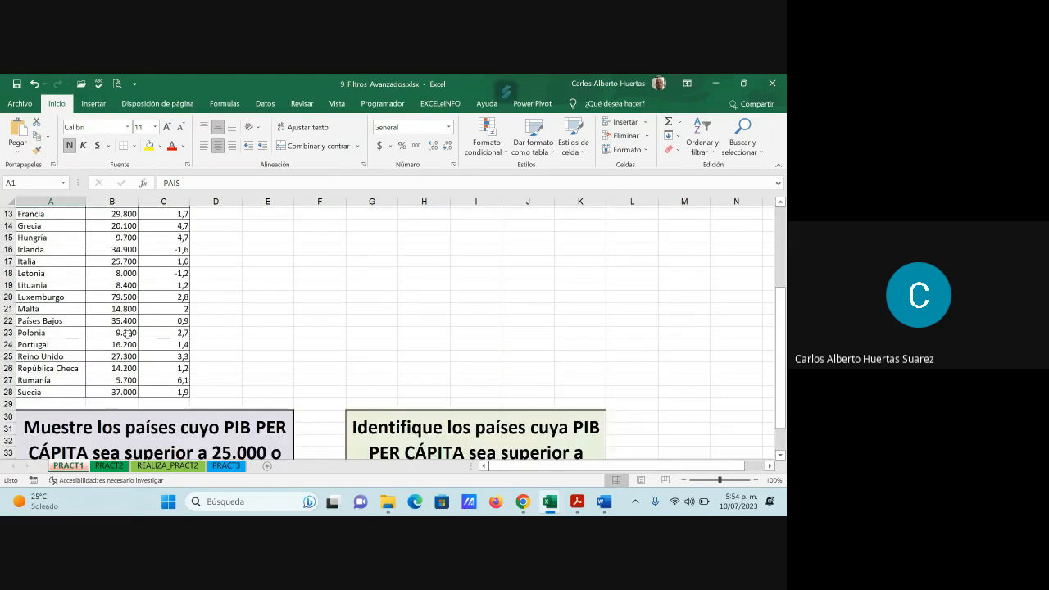
scroll(131, 323, up, 4)
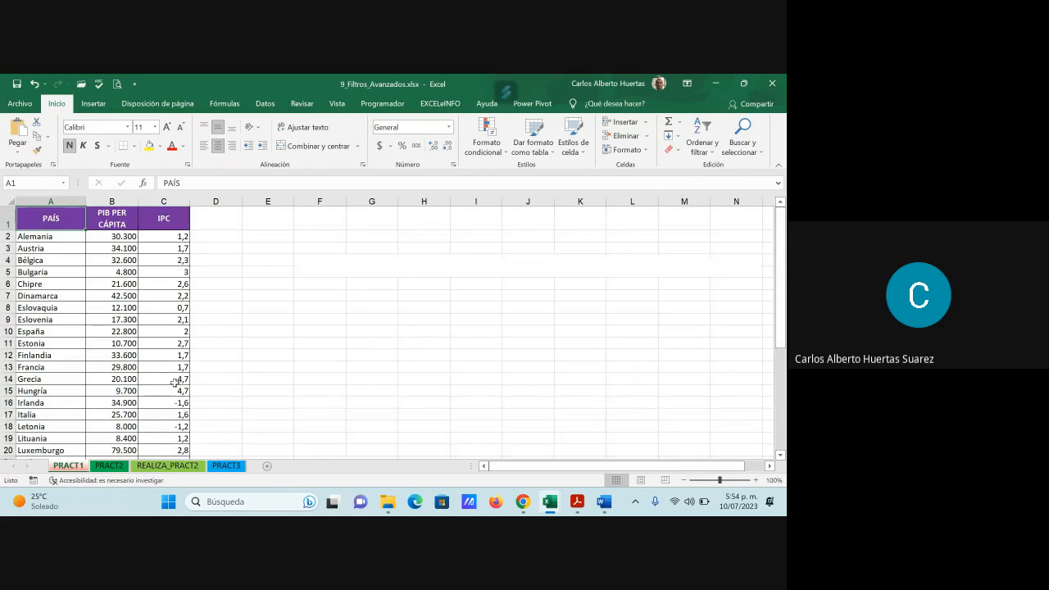
scroll(170, 384, down, 6)
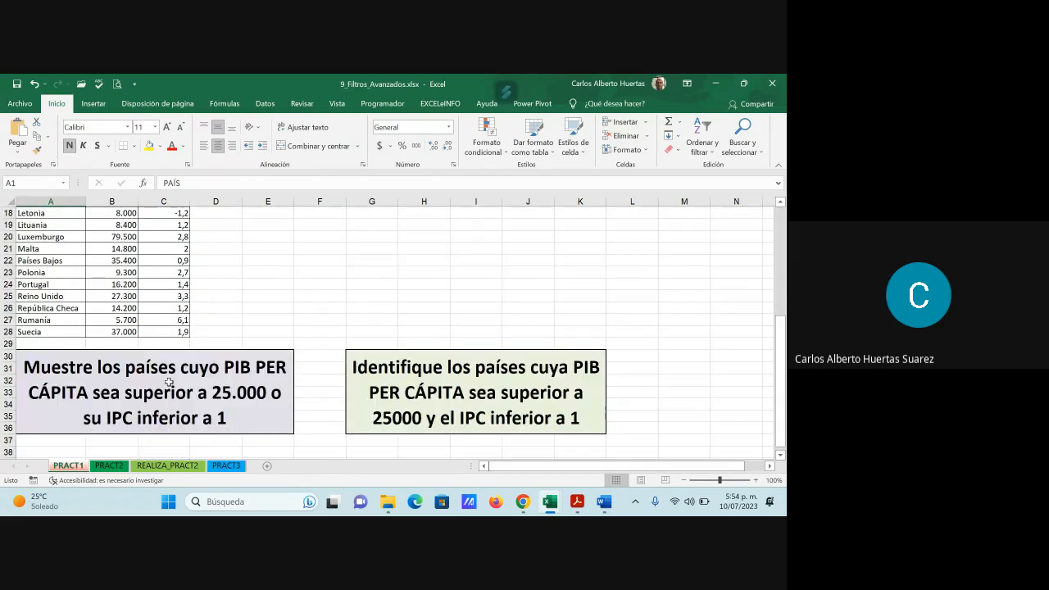
scroll(165, 378, up, 5)
scroll(165, 378, up, 1)
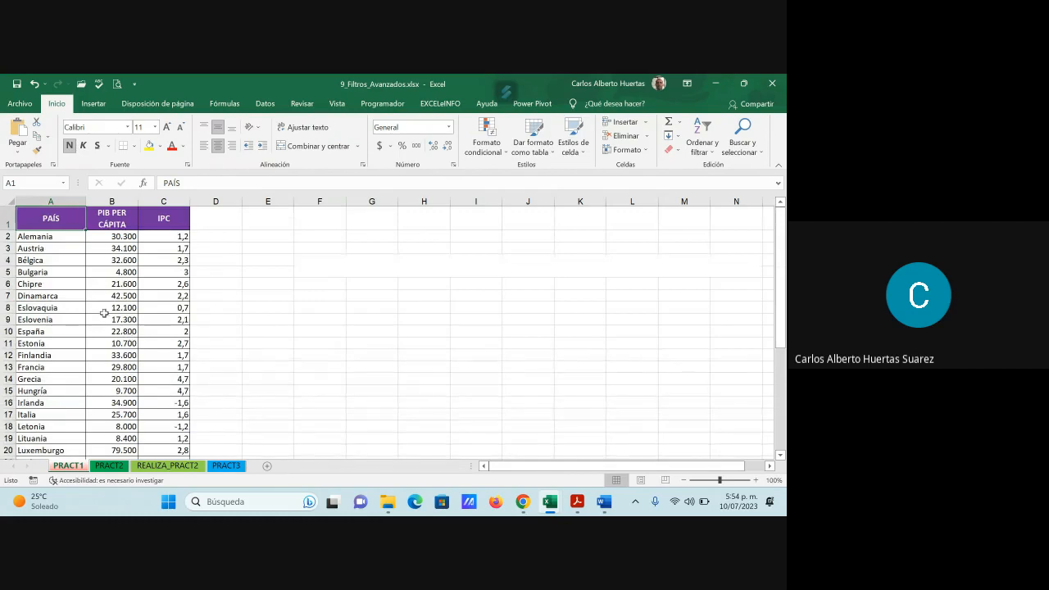
scroll(110, 295, down, 5)
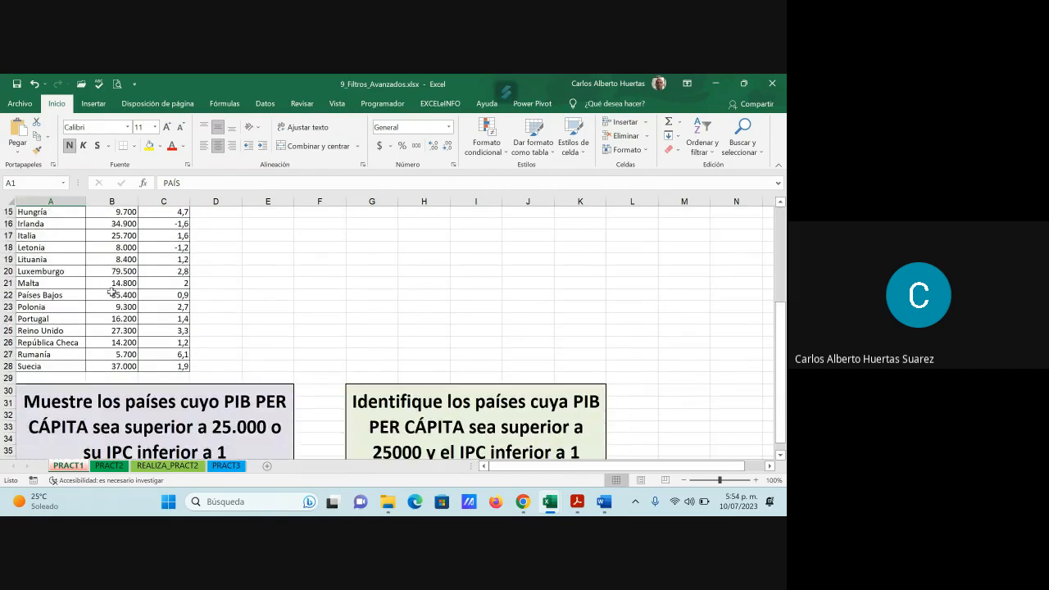
scroll(111, 292, down, 1)
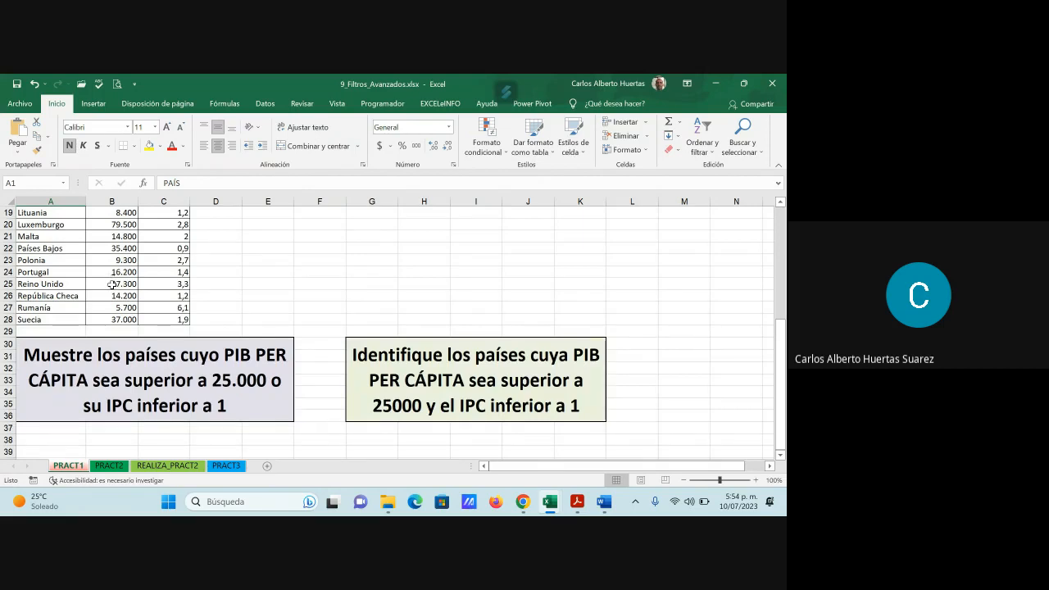
scroll(123, 262, up, 1)
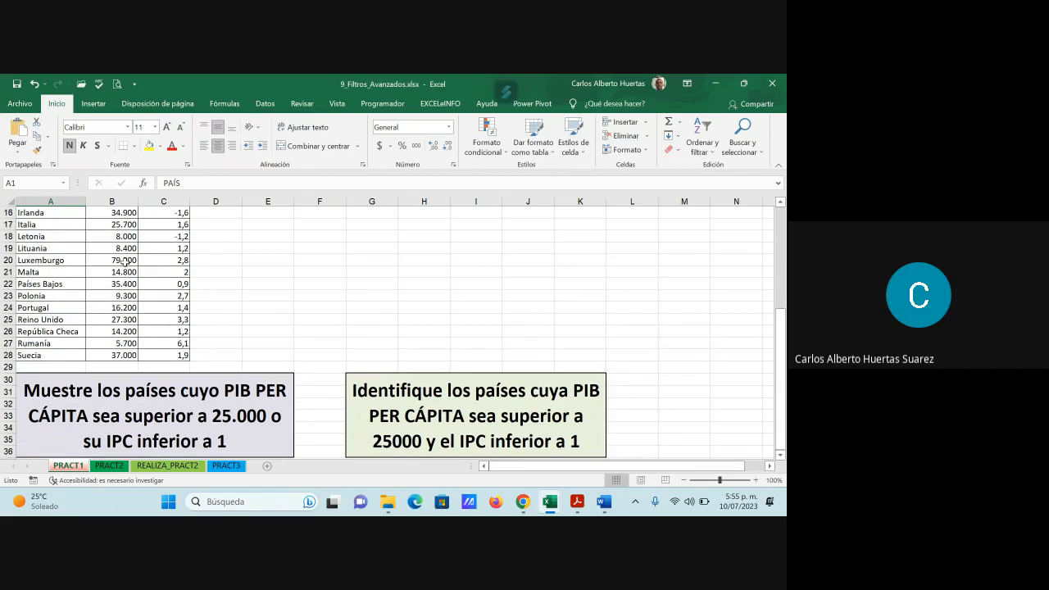
scroll(123, 261, down, 1)
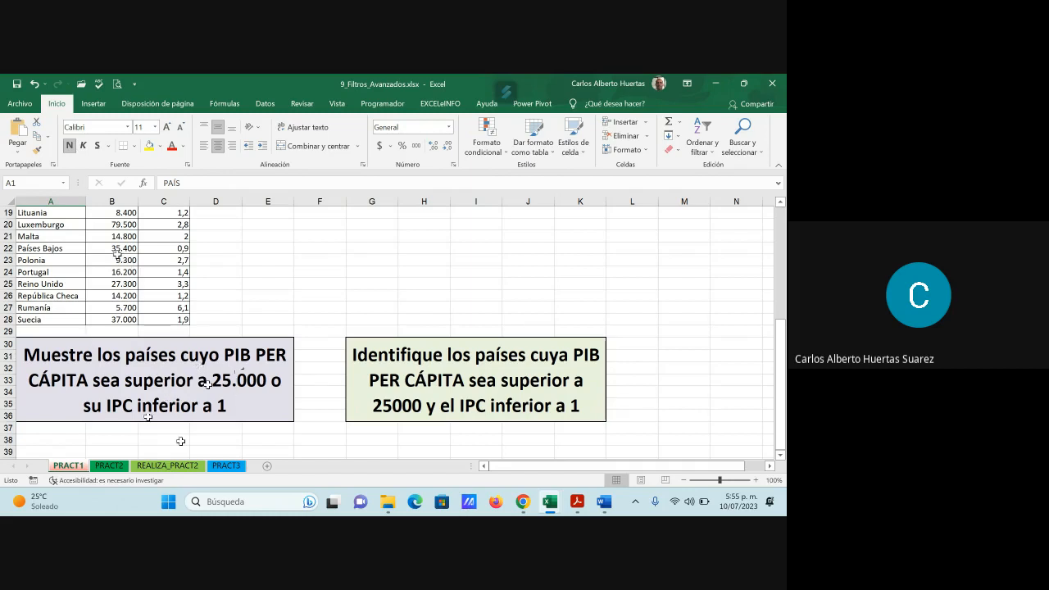
- Add a new sheet after PRACT1 and copy the PAÍS and PIB PER CÁPITA headings from PRACT1 into its cells A1:B1
click(267, 466)
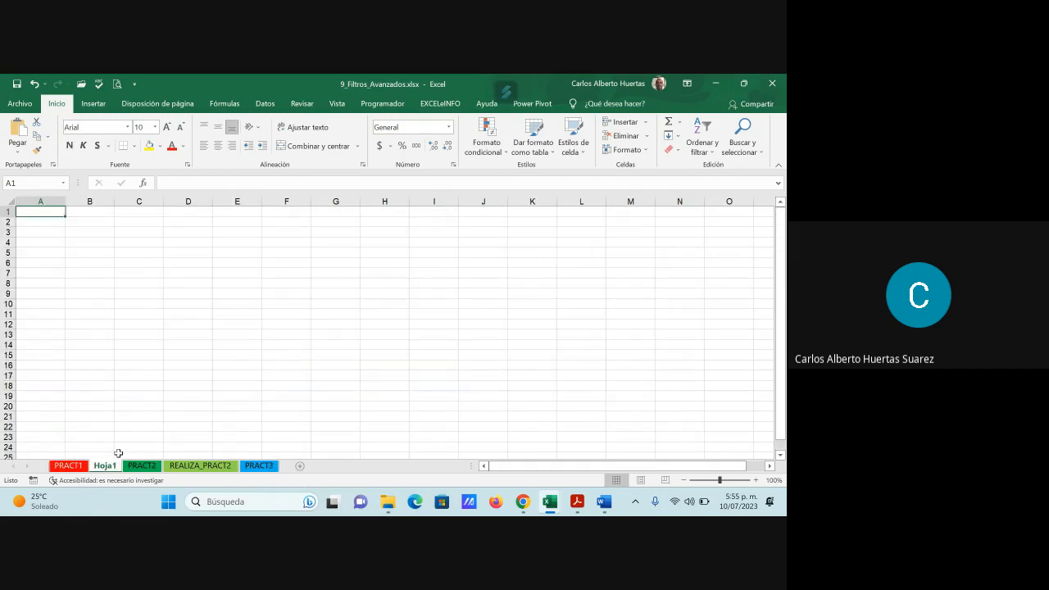
click(68, 465)
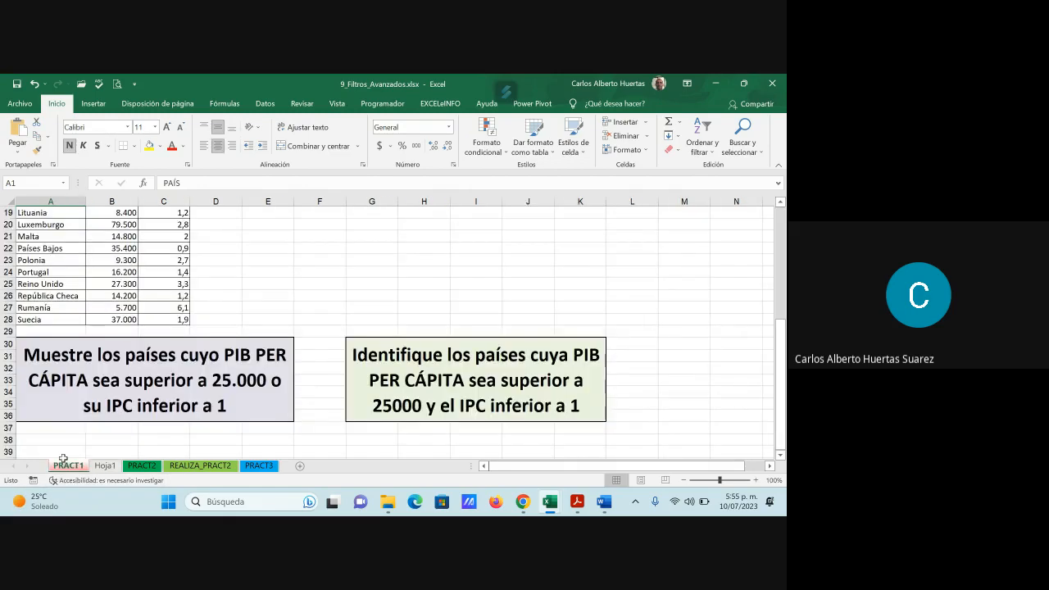
scroll(113, 368, up, 6)
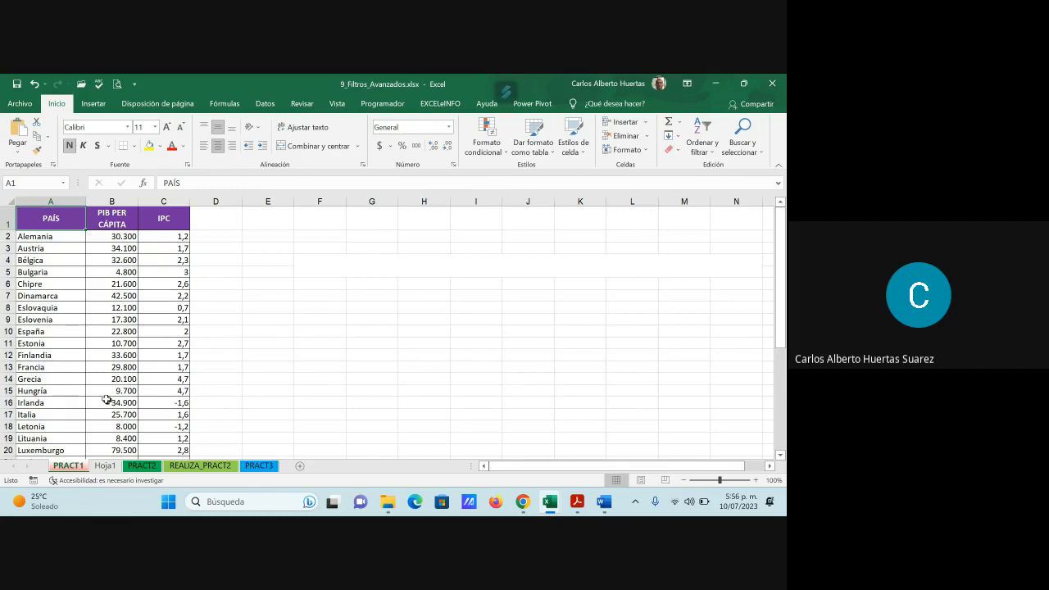
drag(54, 218, 105, 218)
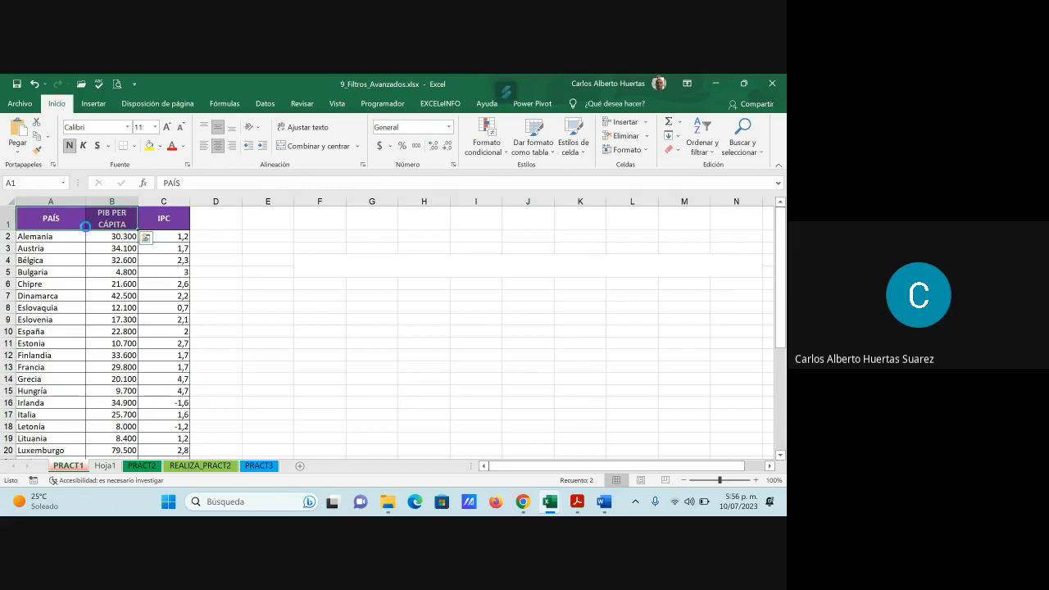
key(ctrl+c)
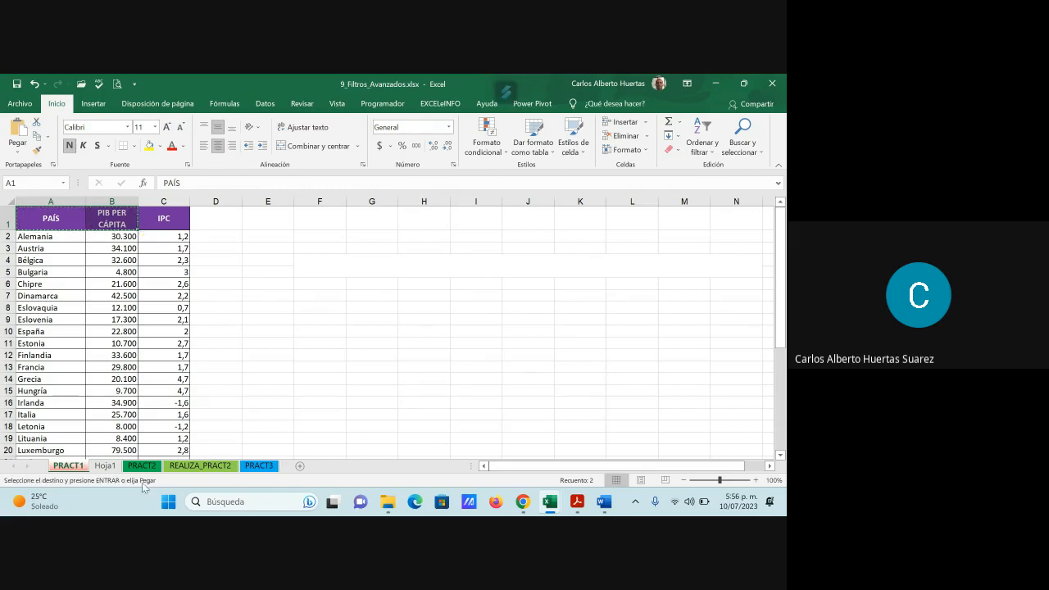
click(105, 466)
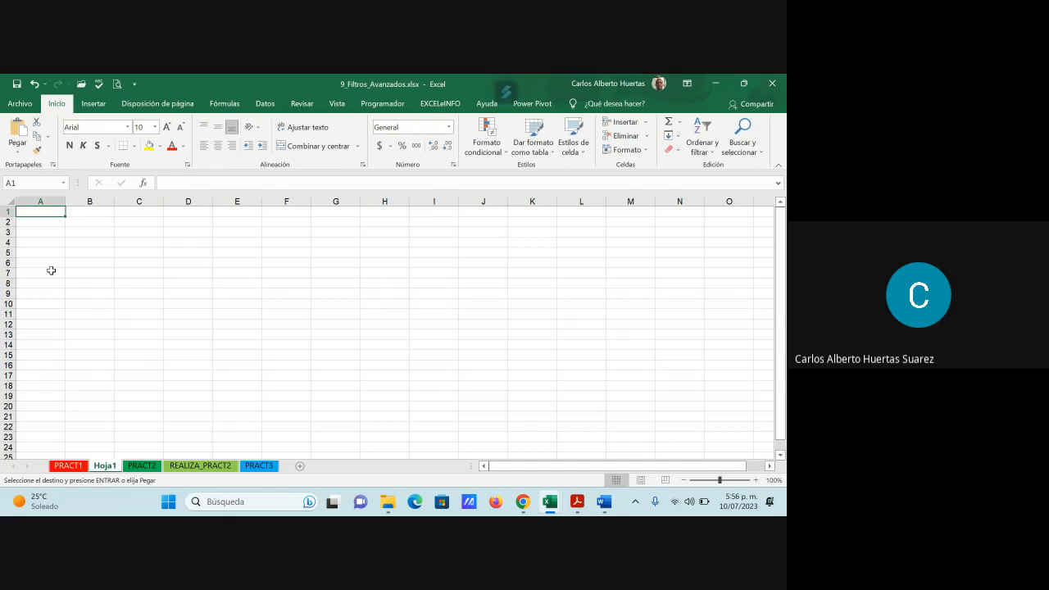
key(ctrl+v)
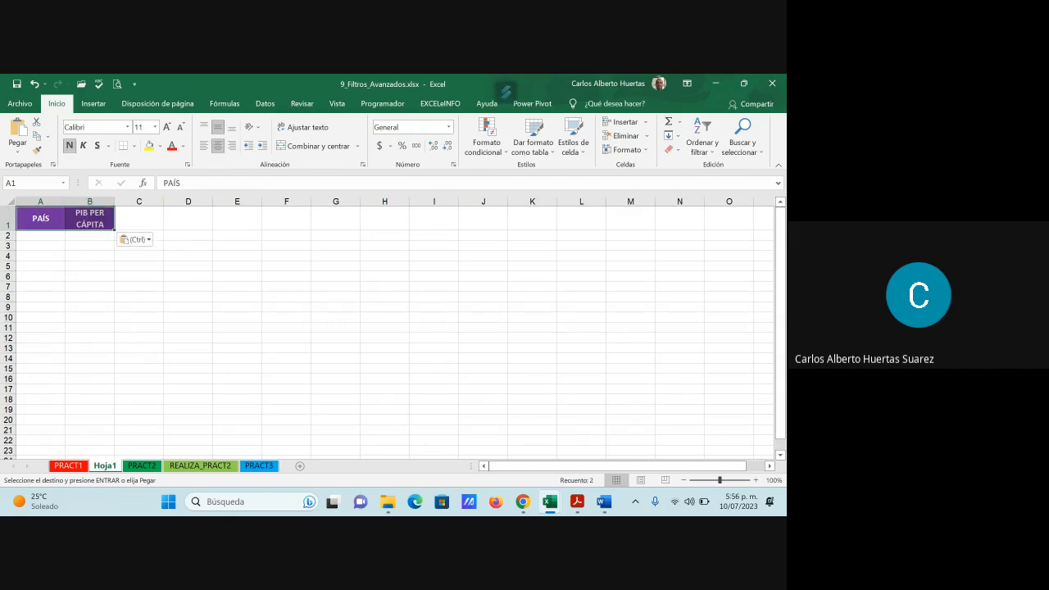
- Enter the criterion >25000 in cell B2 under the PIB PER CÁPITA heading
click(94, 237)
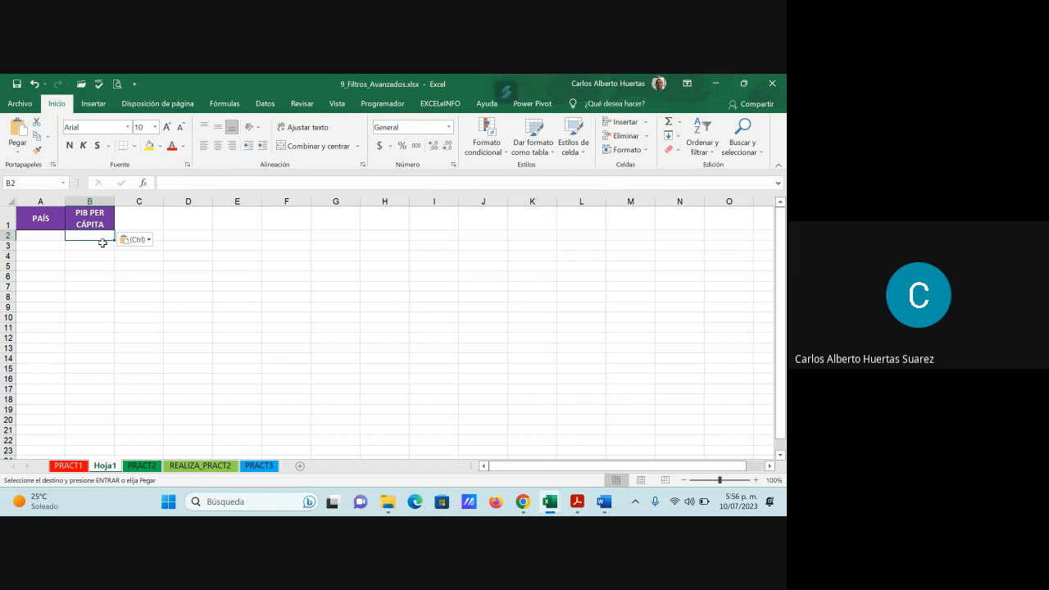
text(>)
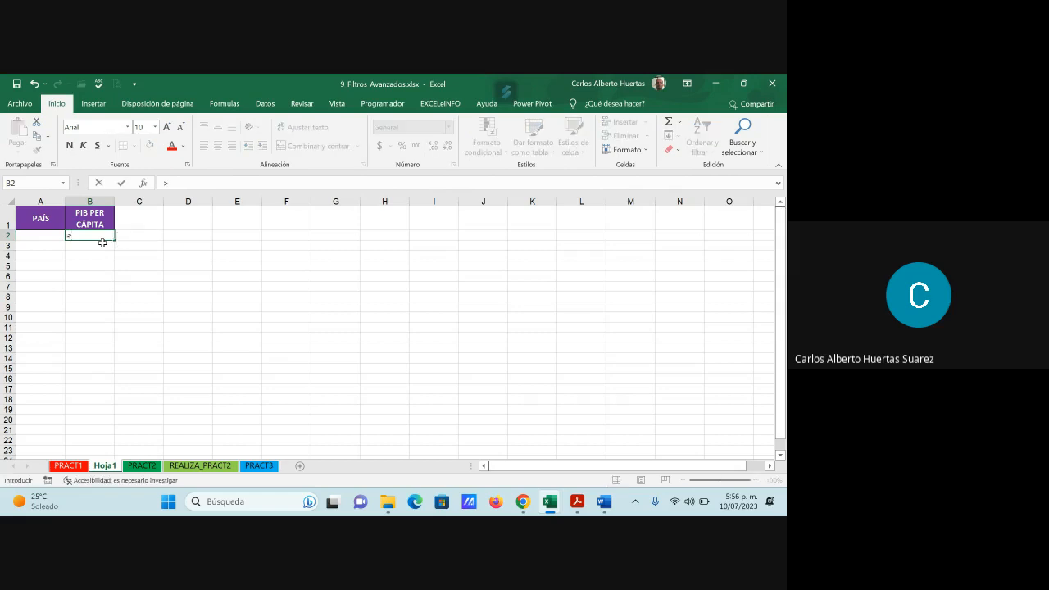
text(25000)
key(Return)
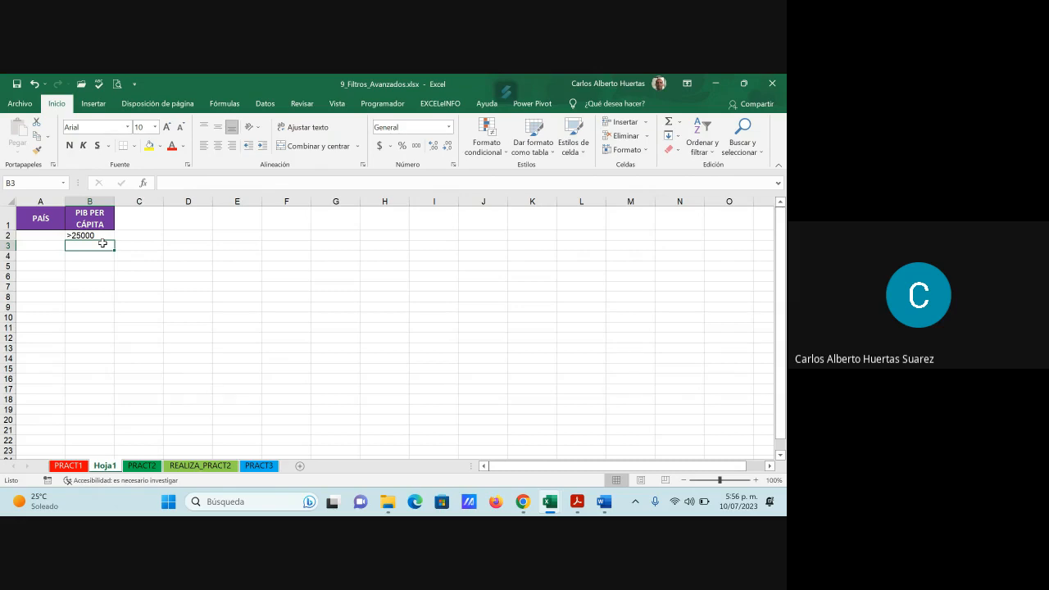
- Start an advanced filter on Hoja1 that copies to another location, with PRACT1 cells A1:B28 as the list range
click(275, 110)
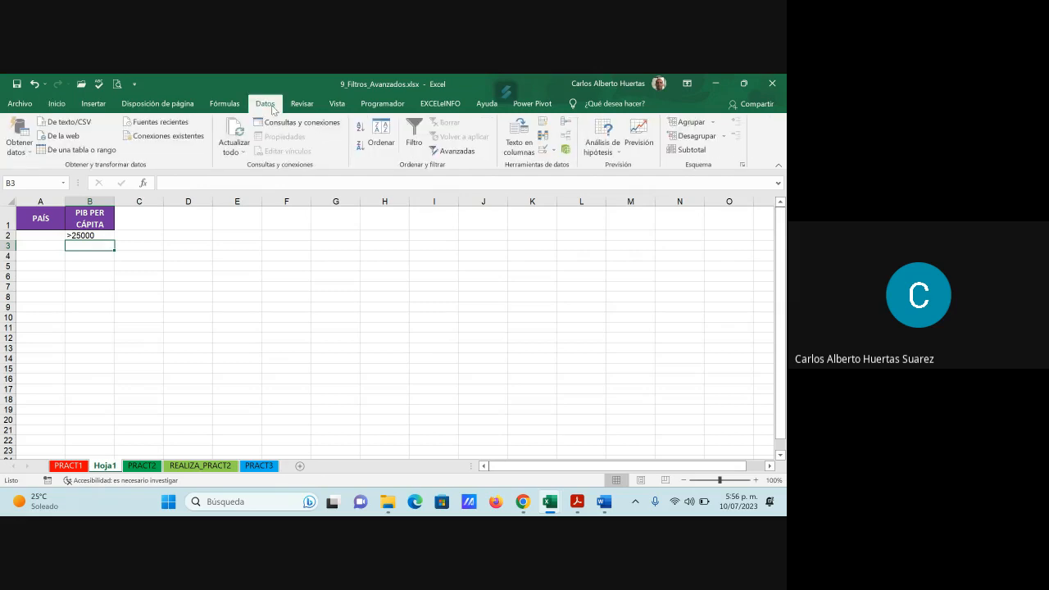
click(457, 151)
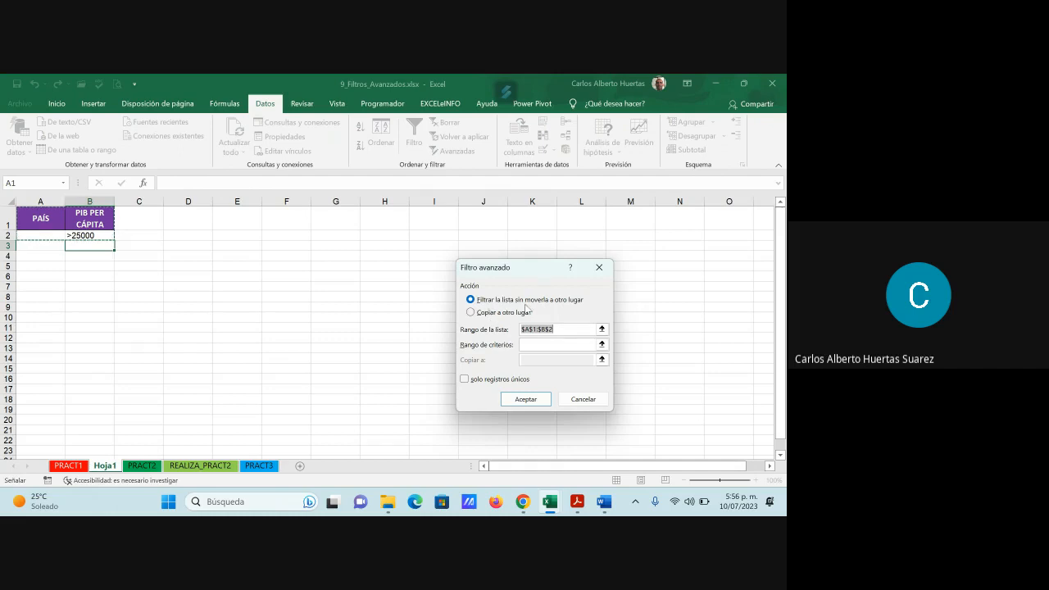
click(507, 315)
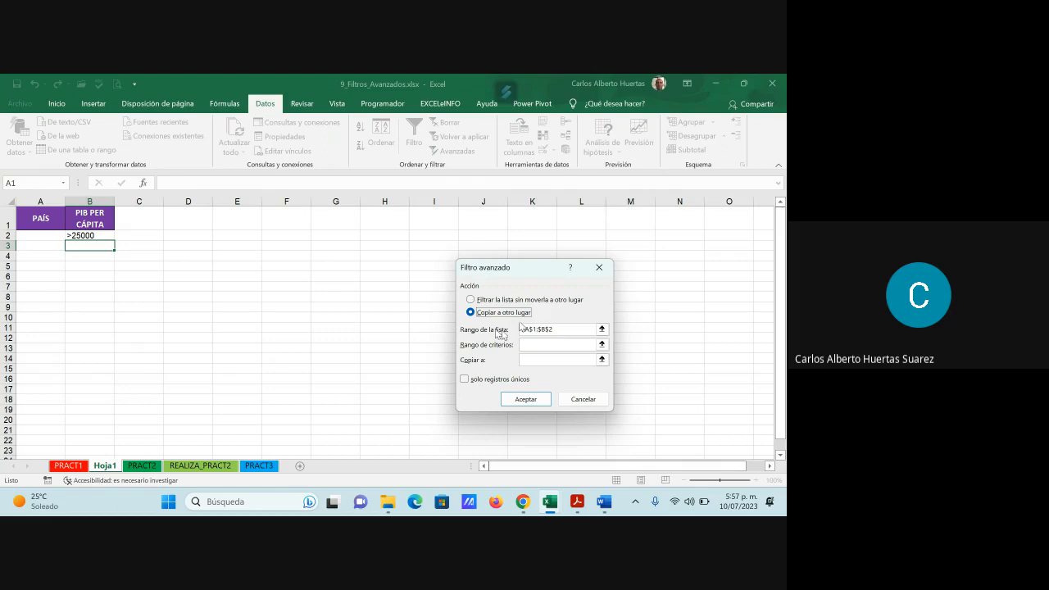
key(Tab)
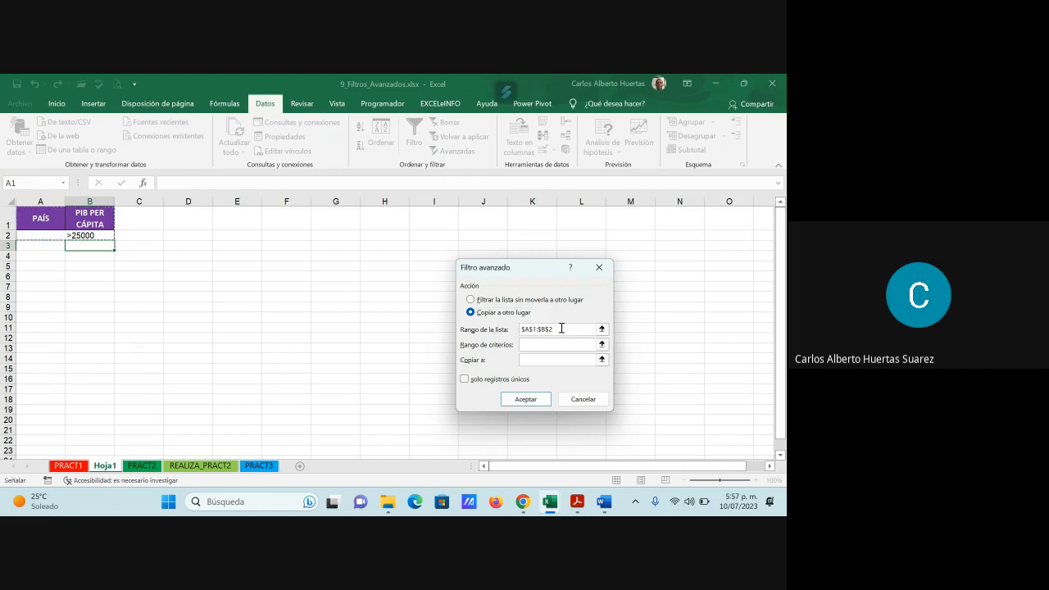
key(Delete)
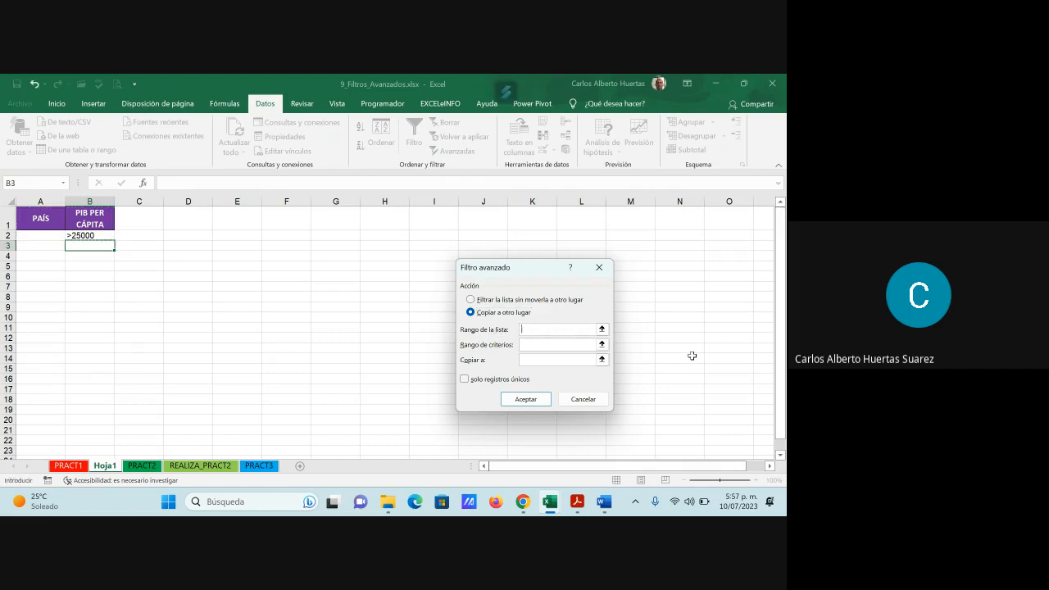
click(602, 328)
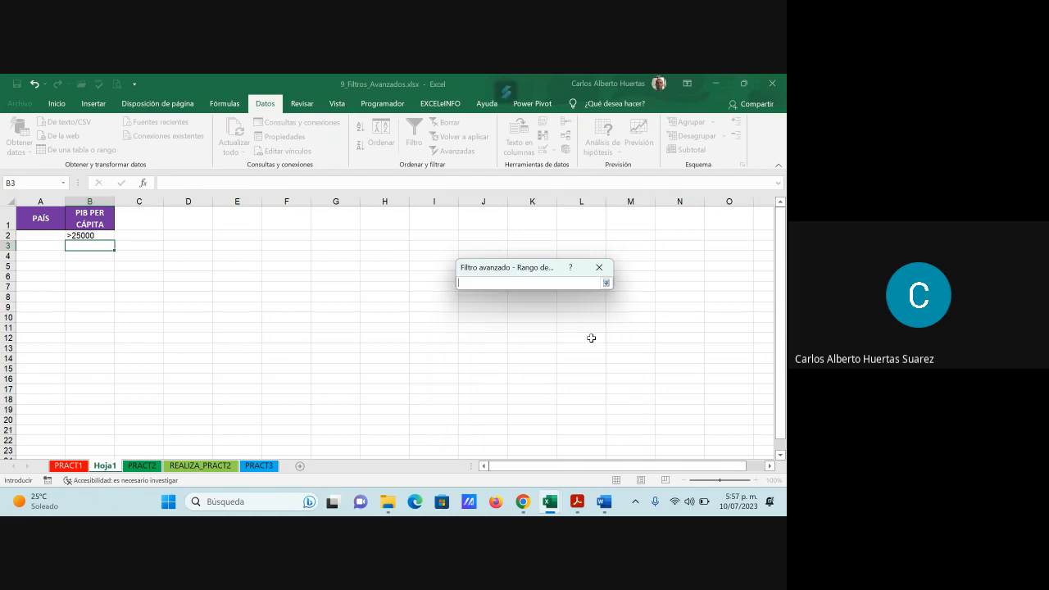
click(68, 465)
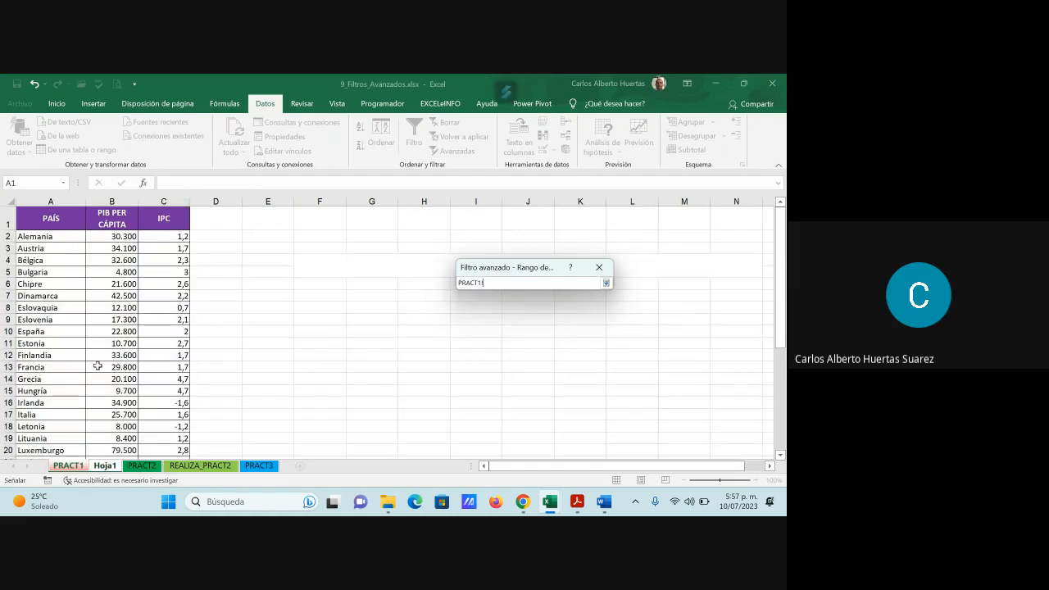
click(45, 224)
key(ctrl+shift+Down)
key(ctrl+shift+Right)
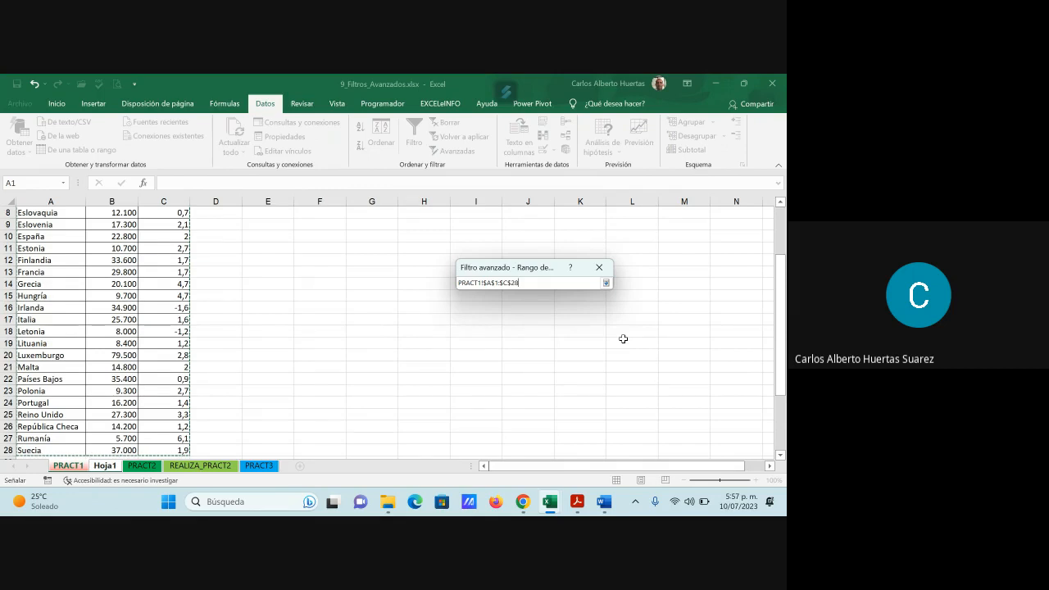
key(shift+Left)
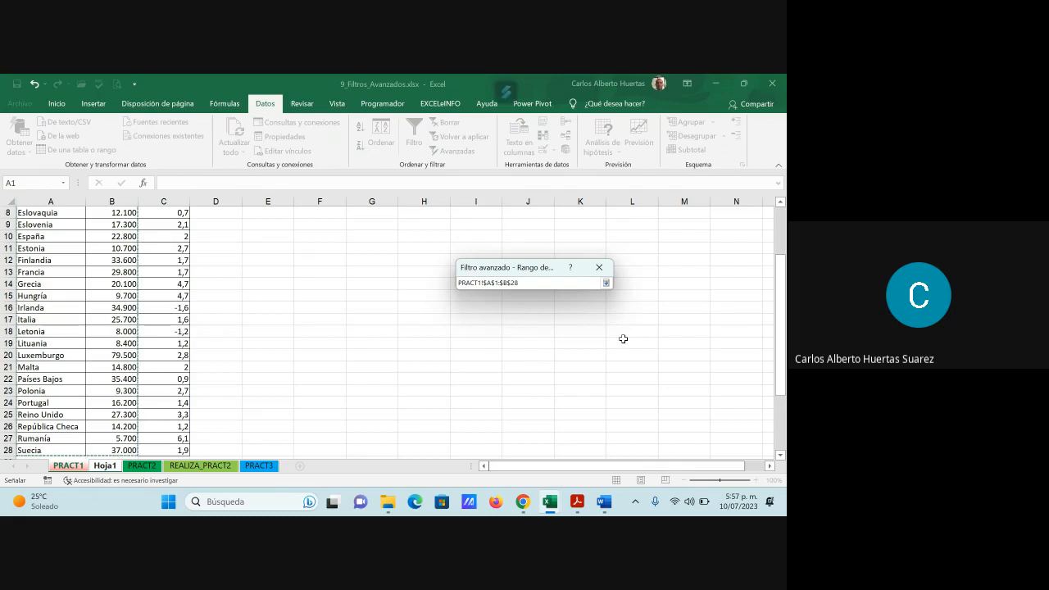
click(607, 283)
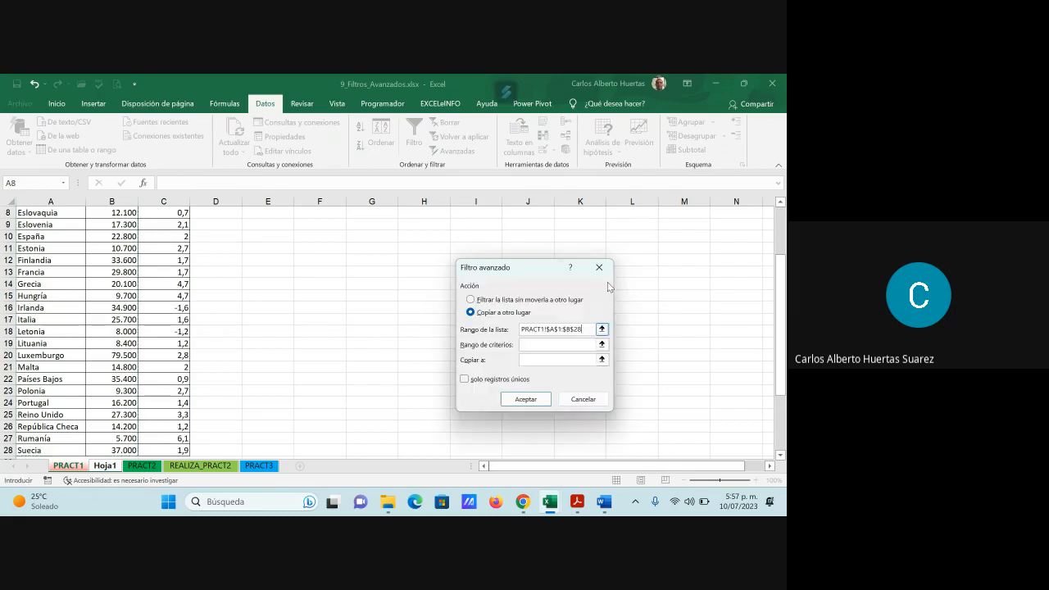
- Set the advanced filter's criteria range to cells A1:B2 of Hoja1
click(576, 345)
click(602, 345)
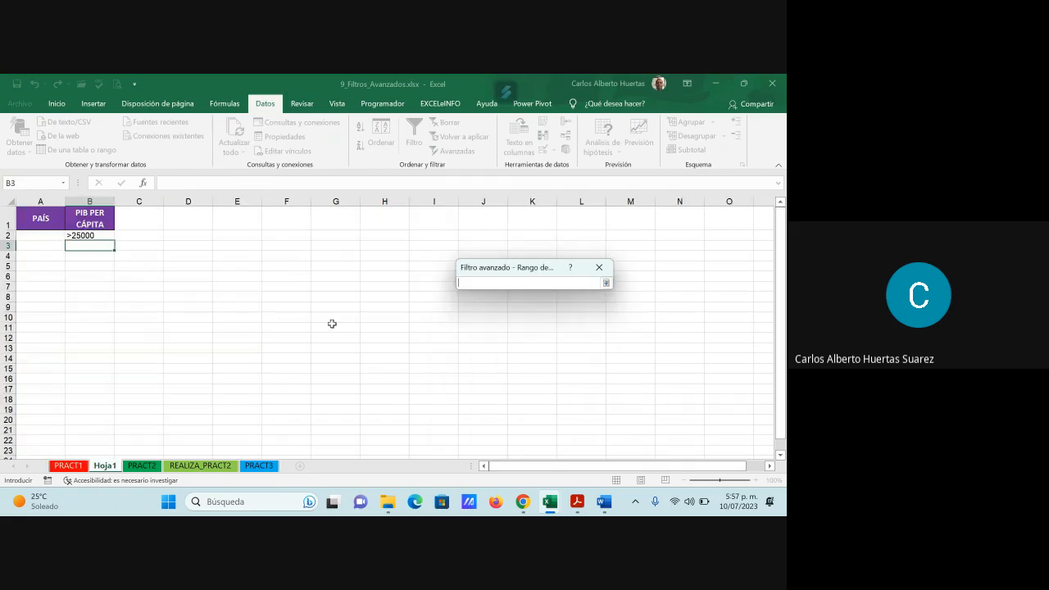
drag(30, 217, 99, 235)
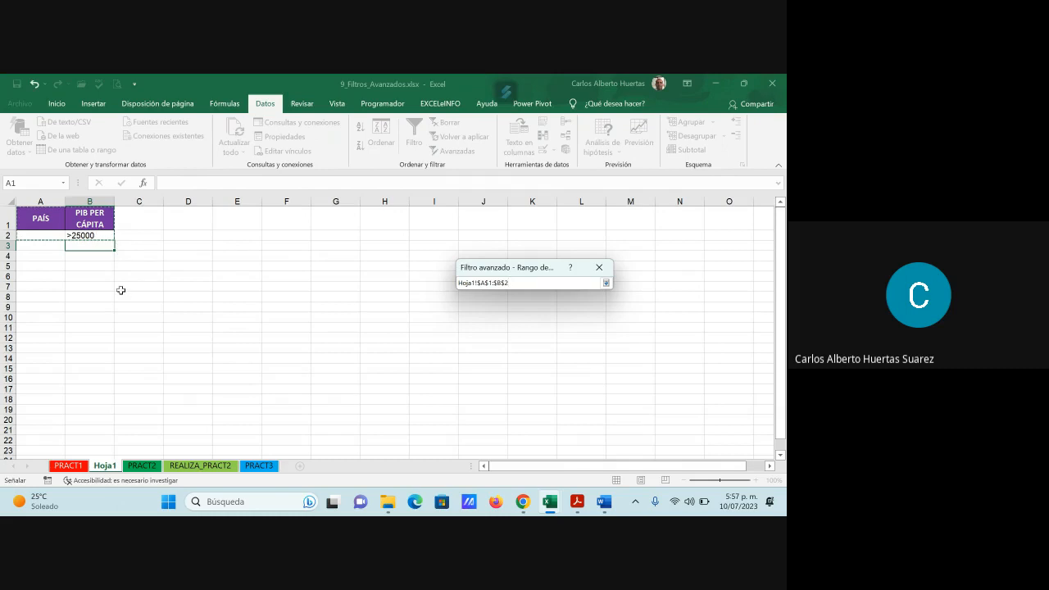
click(606, 283)
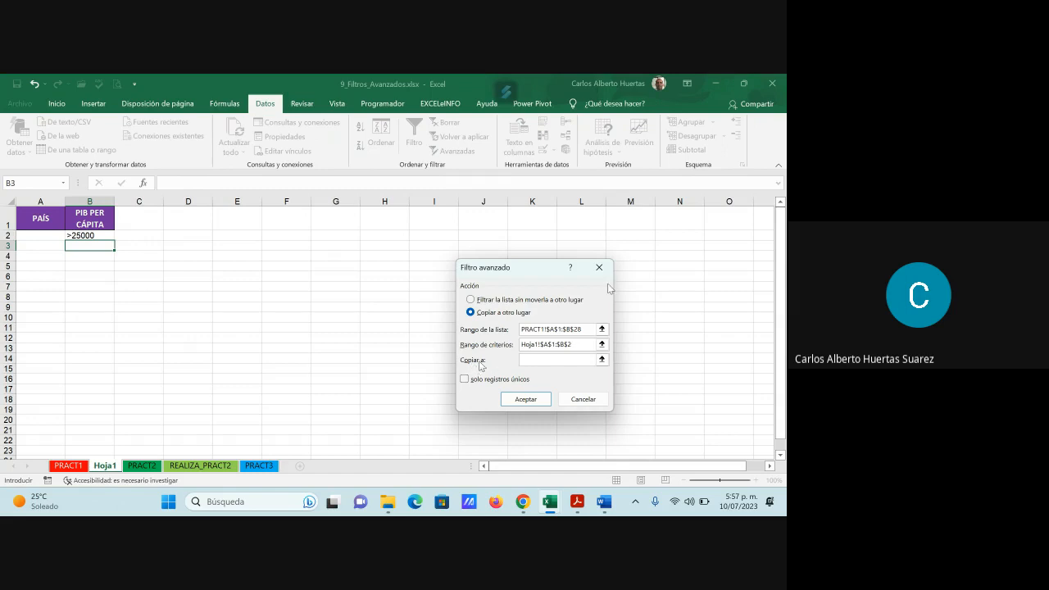
- Set cell A5 of Hoja1 as the copy destination and run the advanced filter
click(602, 360)
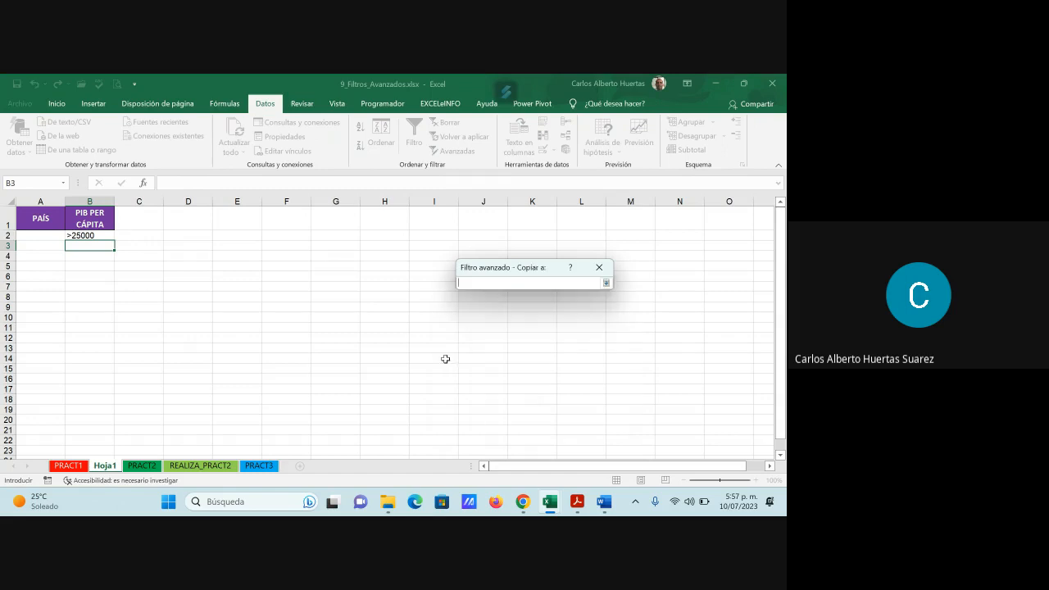
click(50, 267)
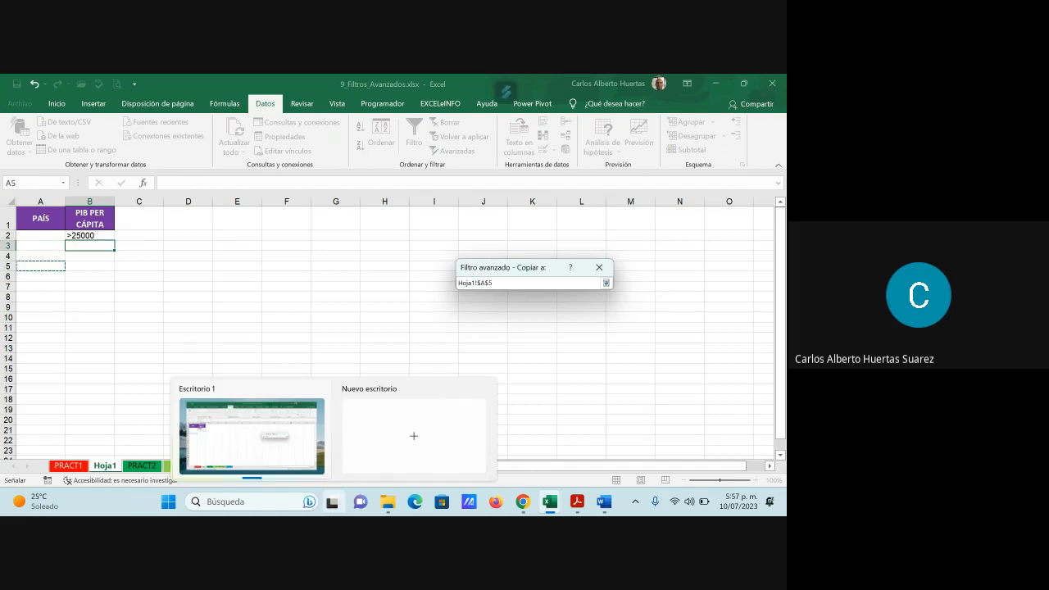
click(606, 283)
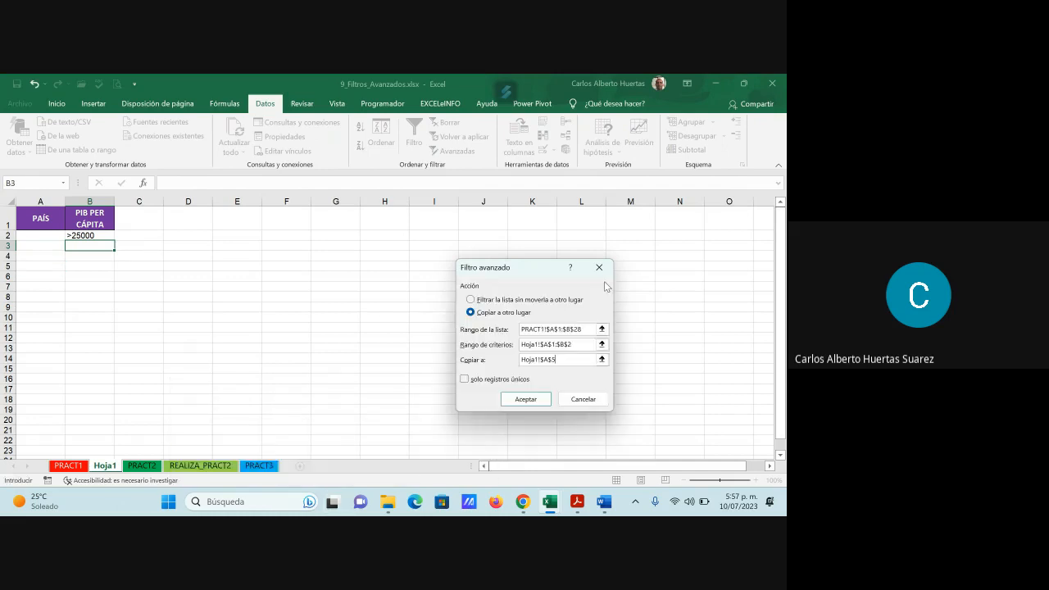
click(526, 401)
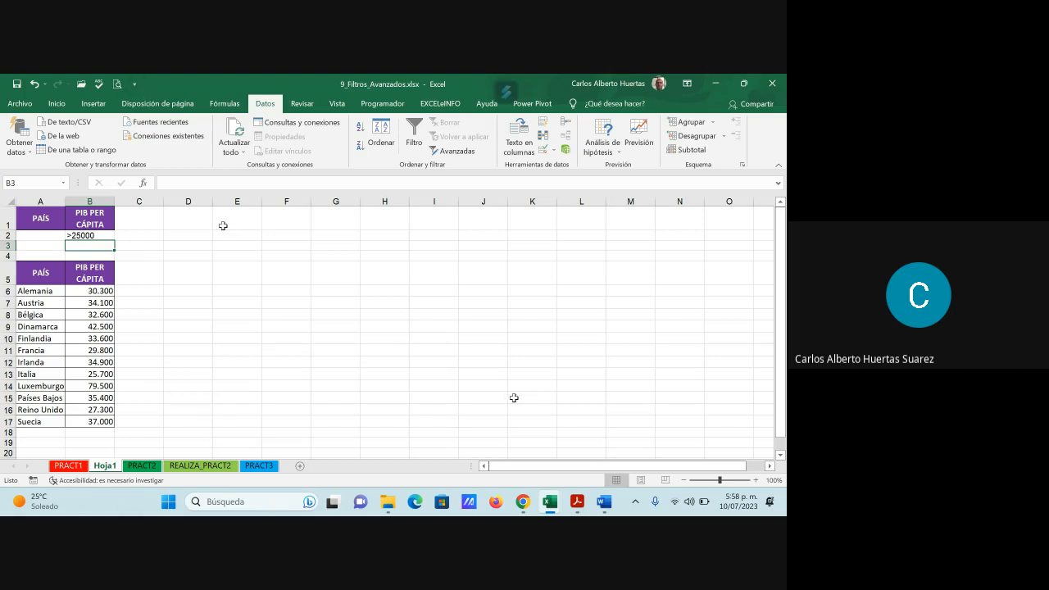
- Copy the PAÍS, PIB PER CÁPITA and IPC headings from PRACT1 into cells D1:F1 of Hoja1
click(69, 465)
scroll(80, 428, up, 3)
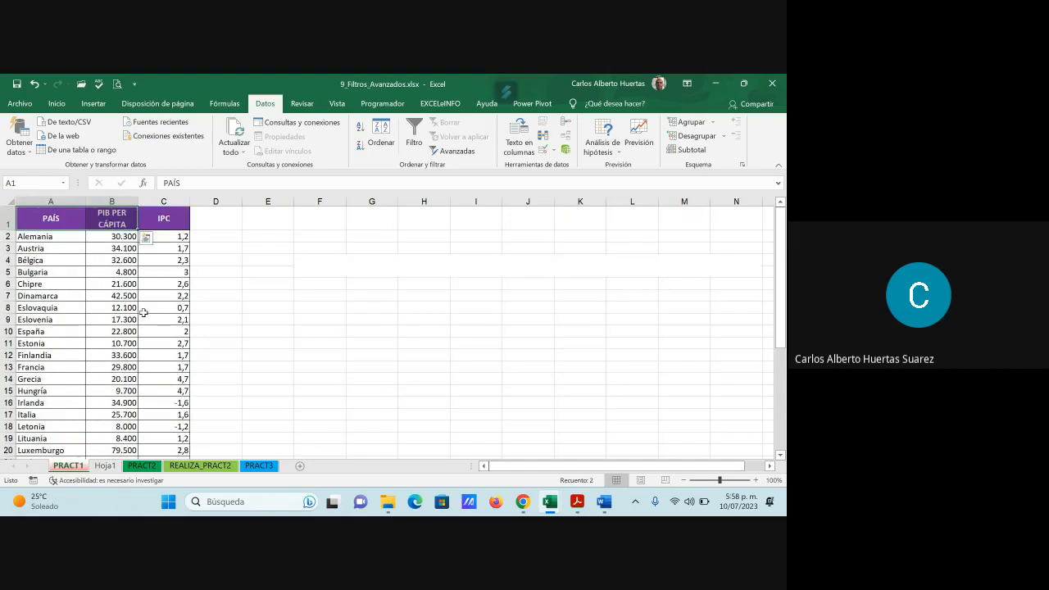
click(49, 221)
drag(49, 221, 168, 223)
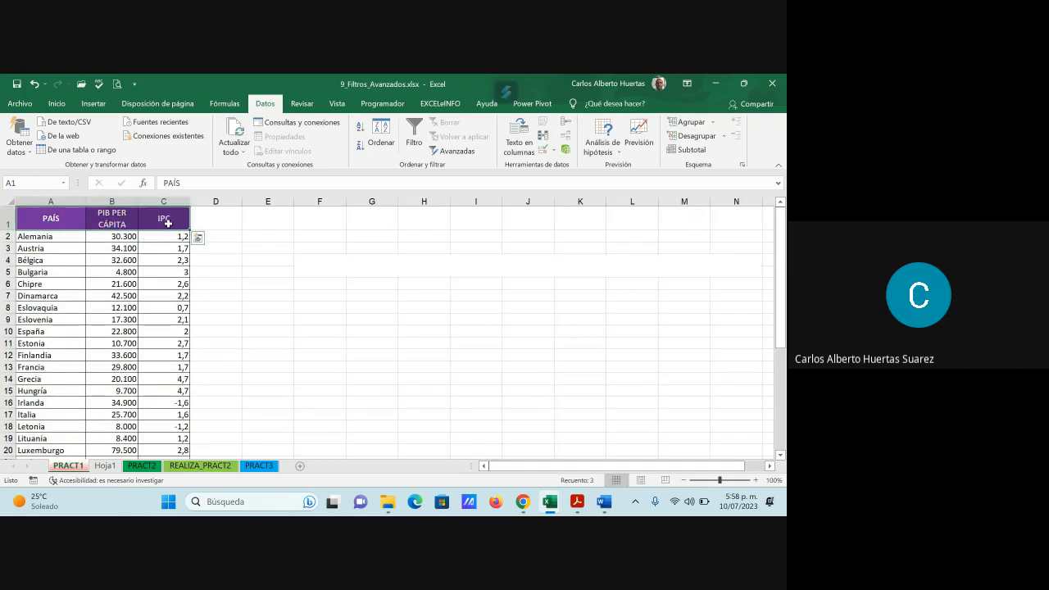
key(ctrl+c)
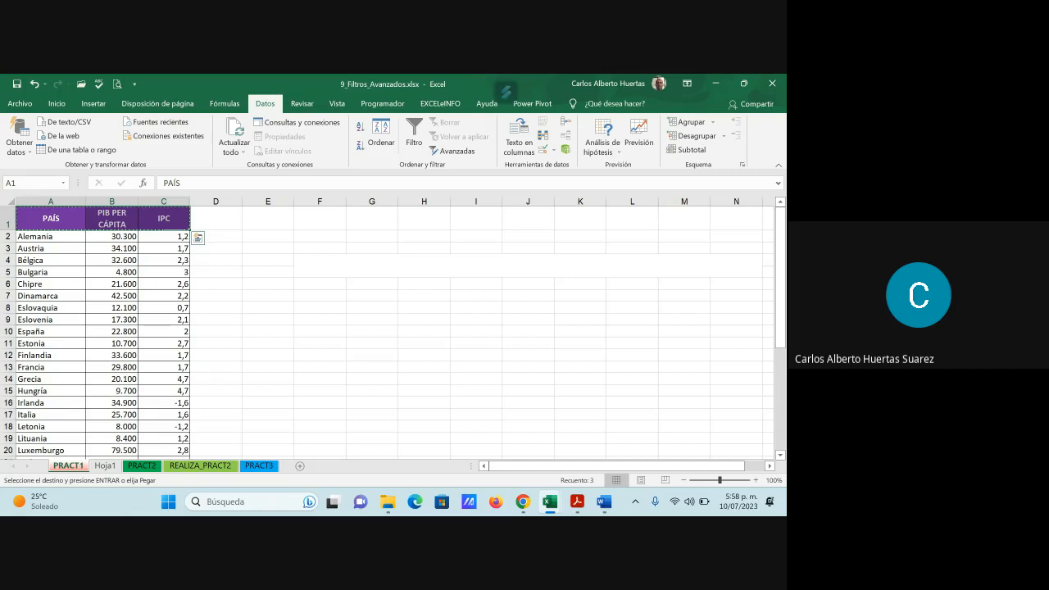
click(105, 471)
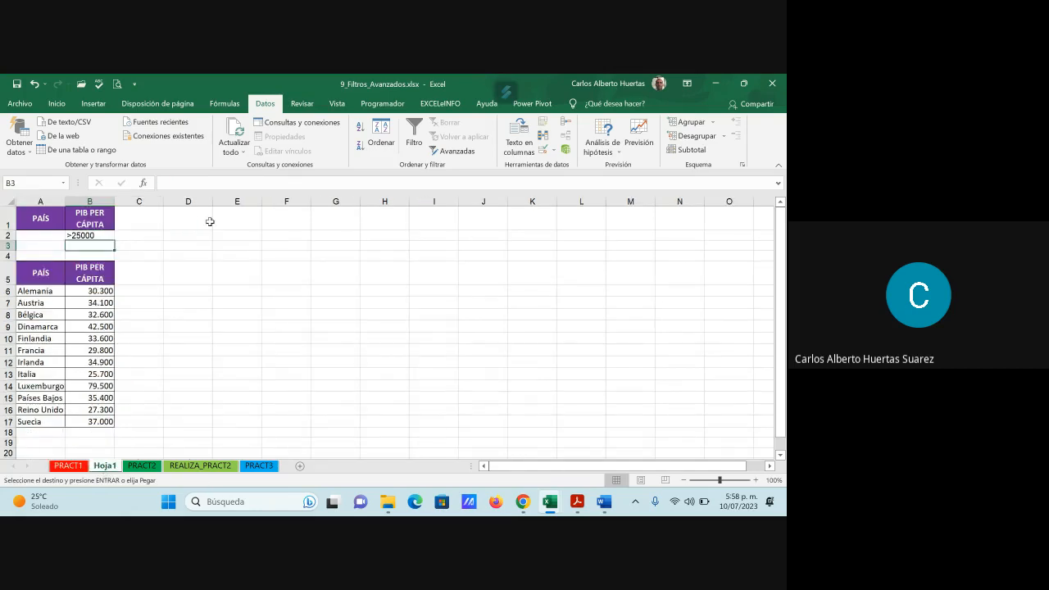
click(202, 220)
key(ctrl+v)
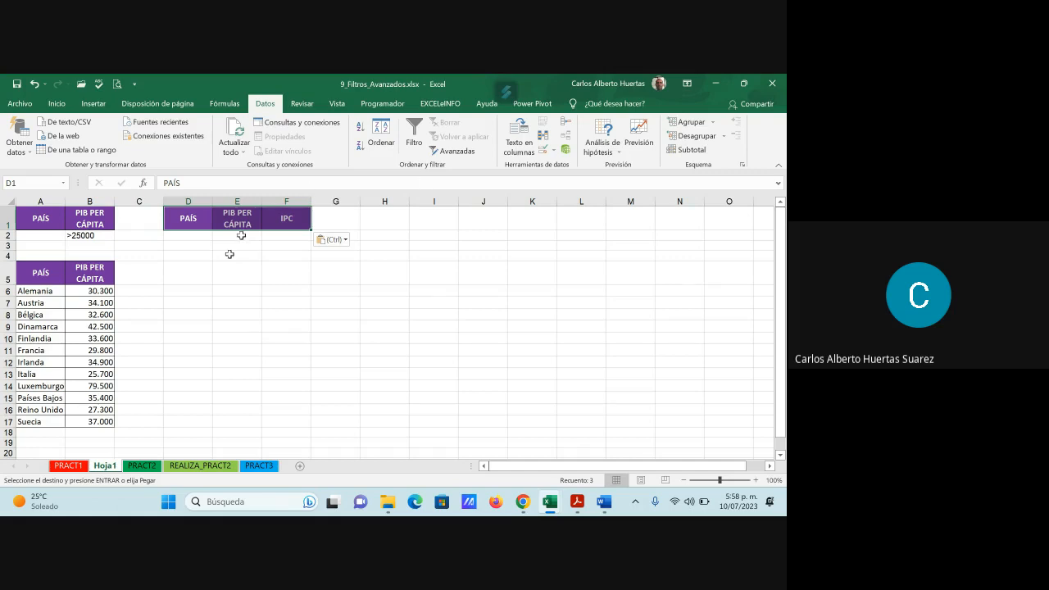
- Enter the criterion >25000 in cell E2 under the second PIB PER CÁPITA heading
click(241, 235)
text(>)
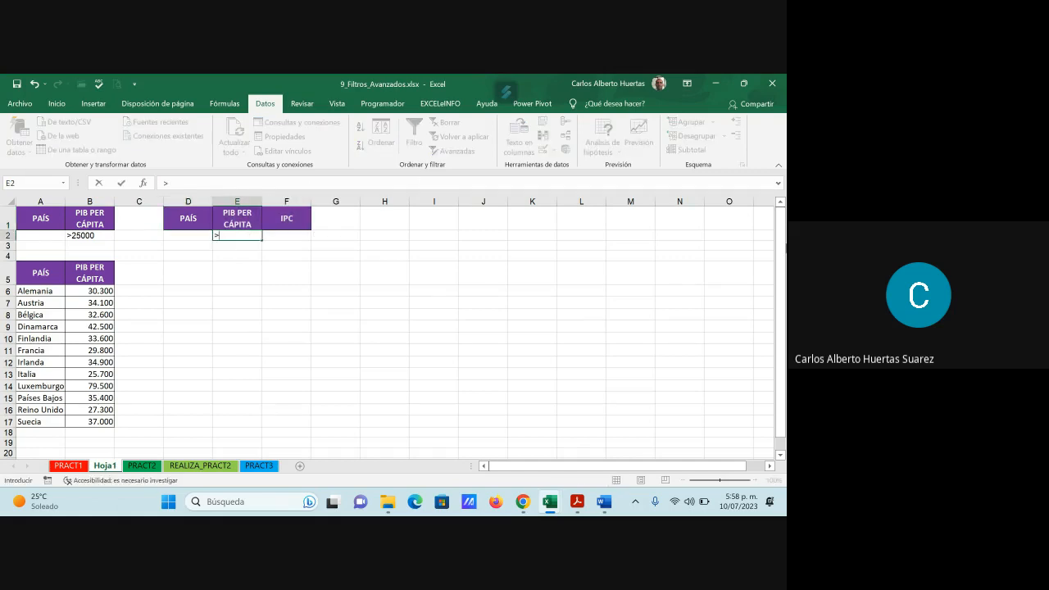
text(500)
key(BackSpace)
key(BackSpace)
key(BackSpace)
text(25000)
key(Tab)
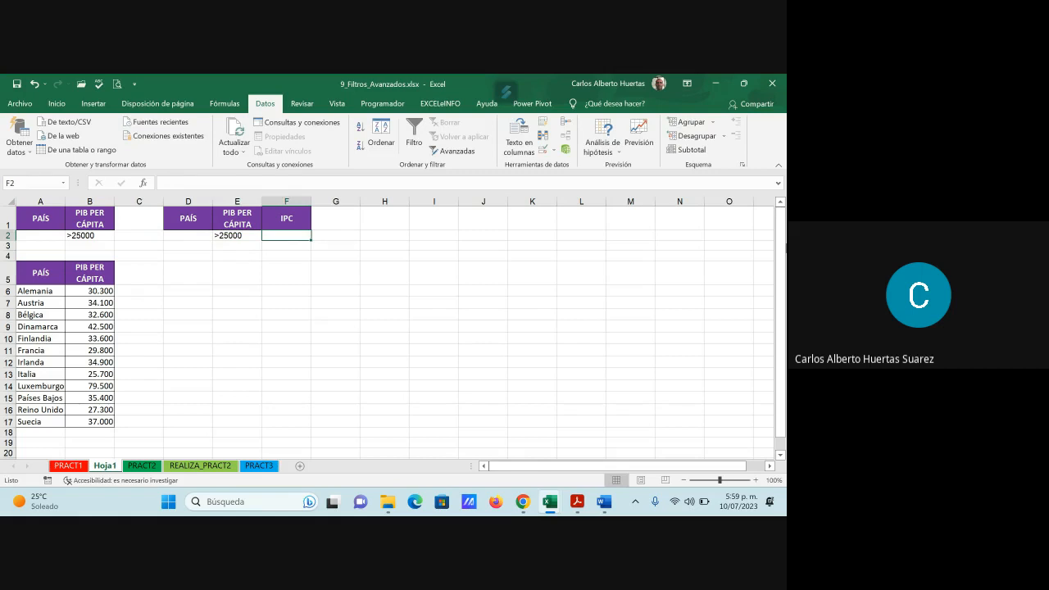
- Enter the criterion <1 in cell F2 under the IPC heading and check the exercise statements below the PRACT1 table
text(<)
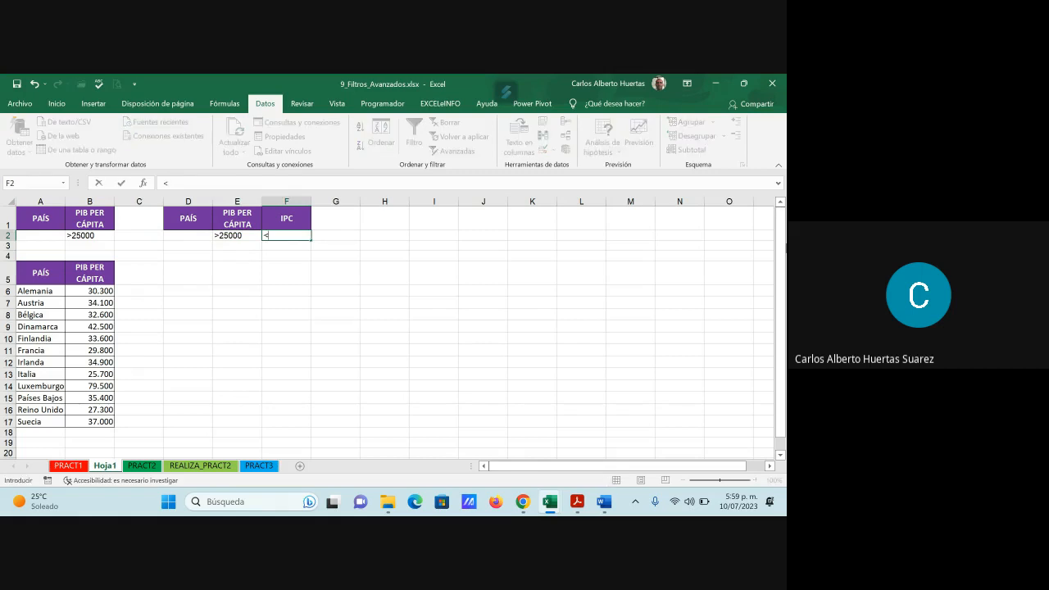
text(1)
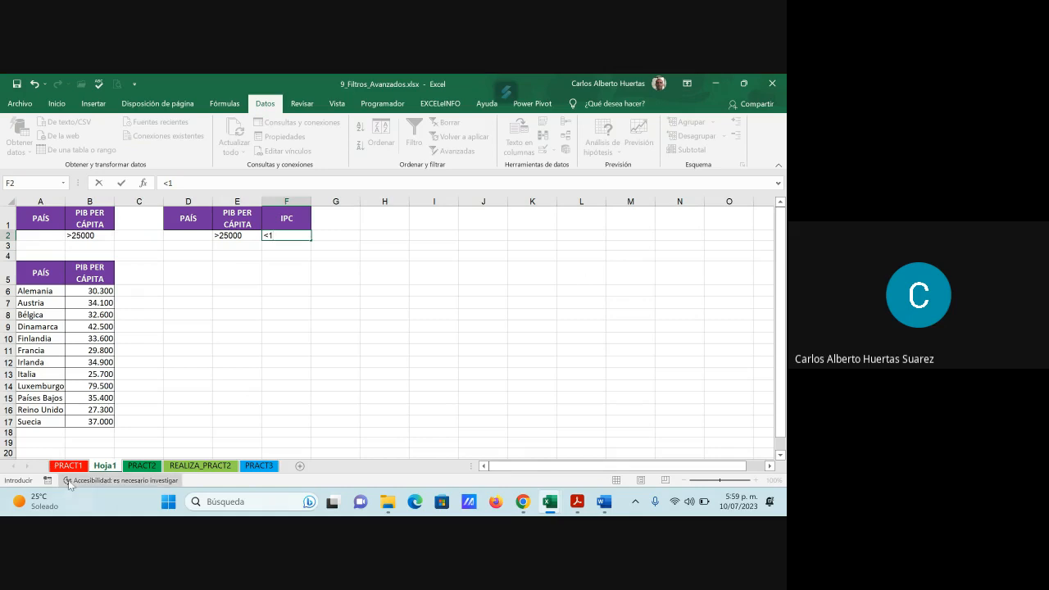
click(88, 464)
scroll(319, 369, down, 7)
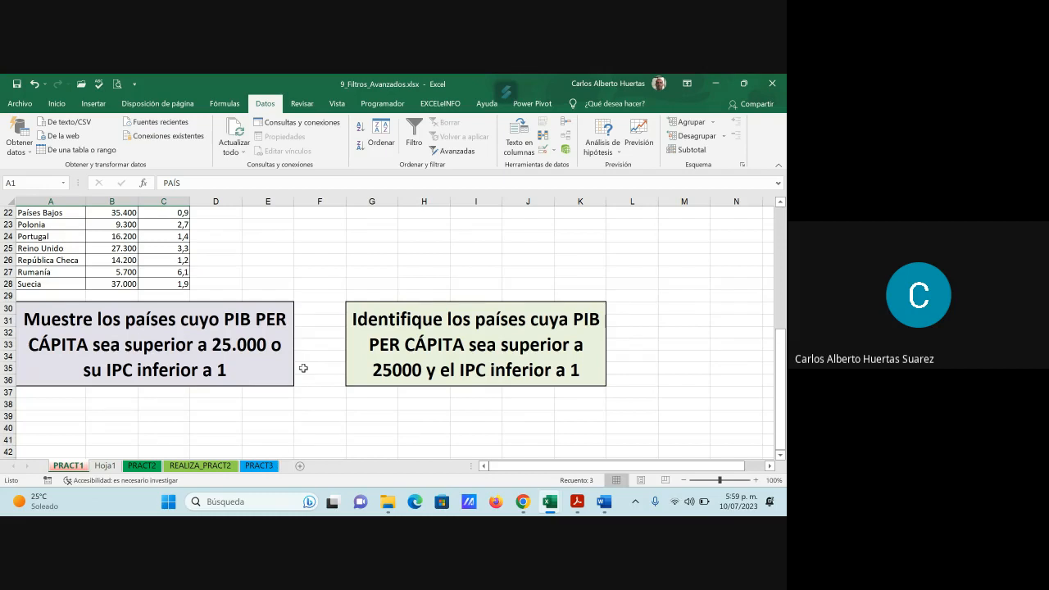
scroll(307, 380, up, 7)
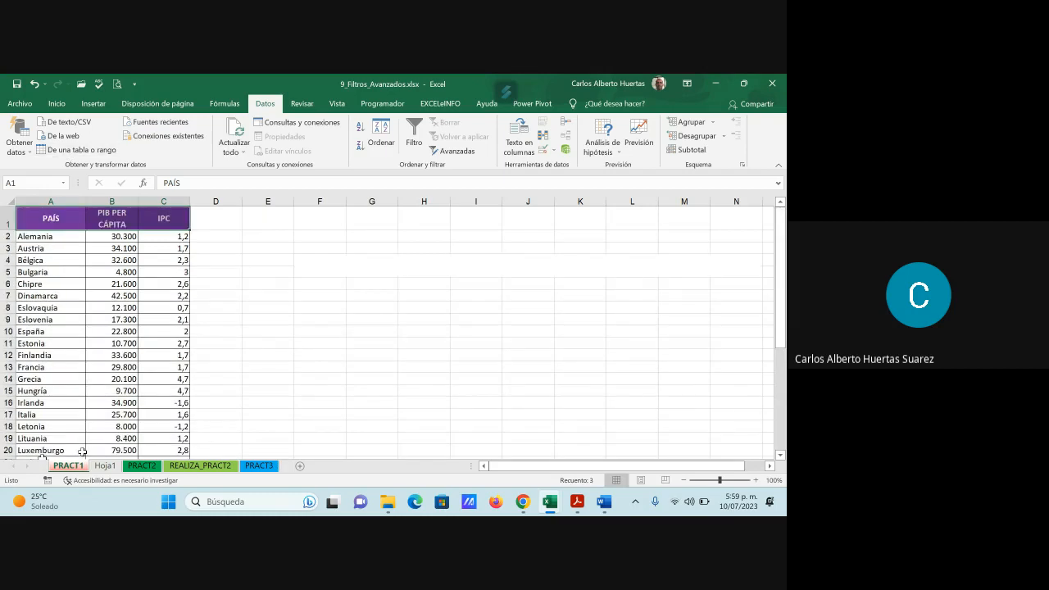
- Start an advanced filter on Hoja1 that copies to another location, with PRACT1 A1:C28 as the list range
click(105, 467)
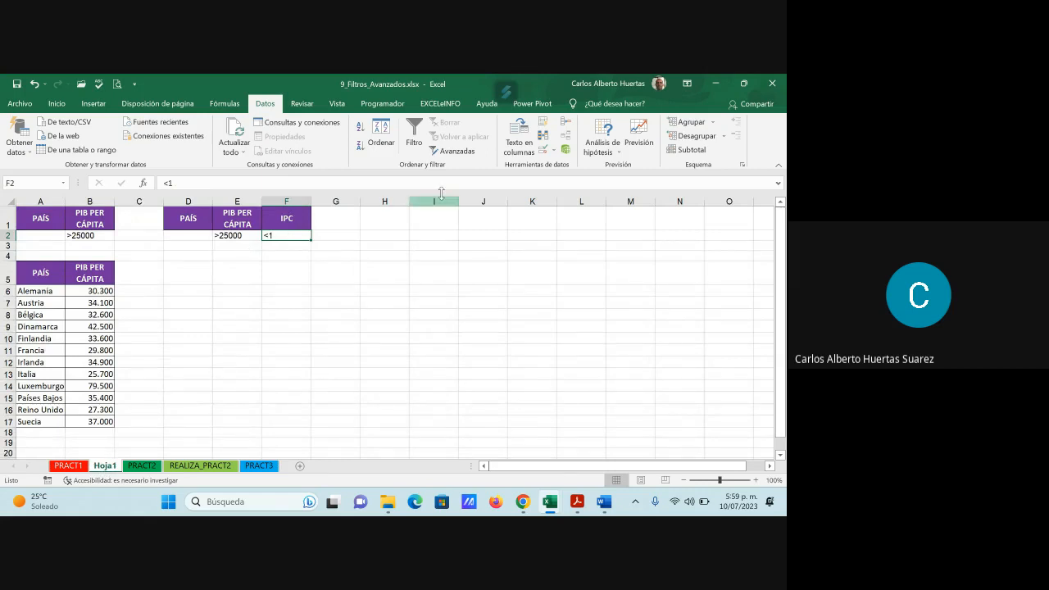
click(453, 151)
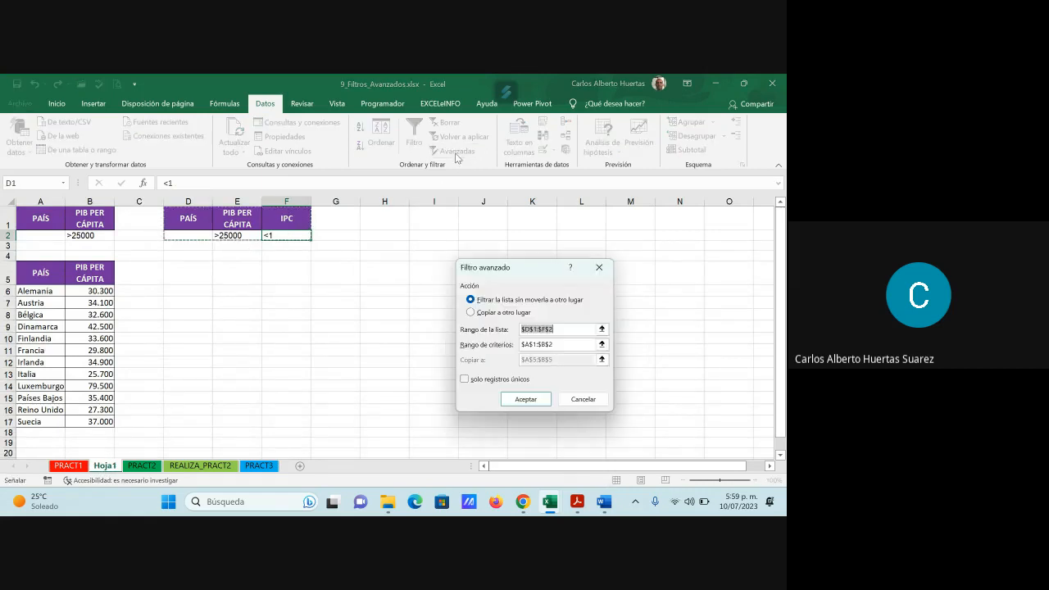
click(488, 318)
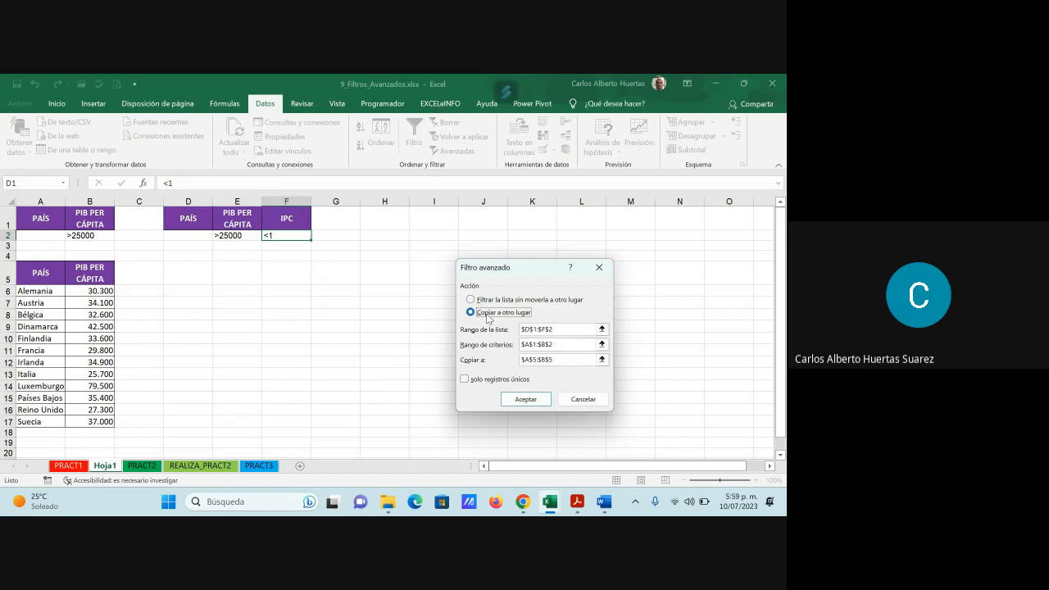
key(Tab)
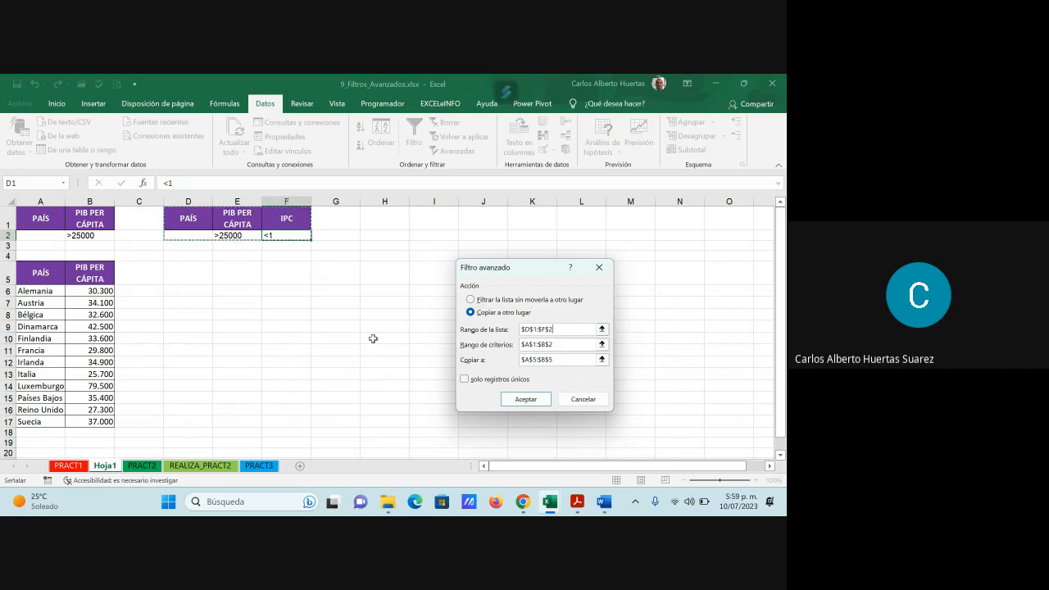
key(Delete)
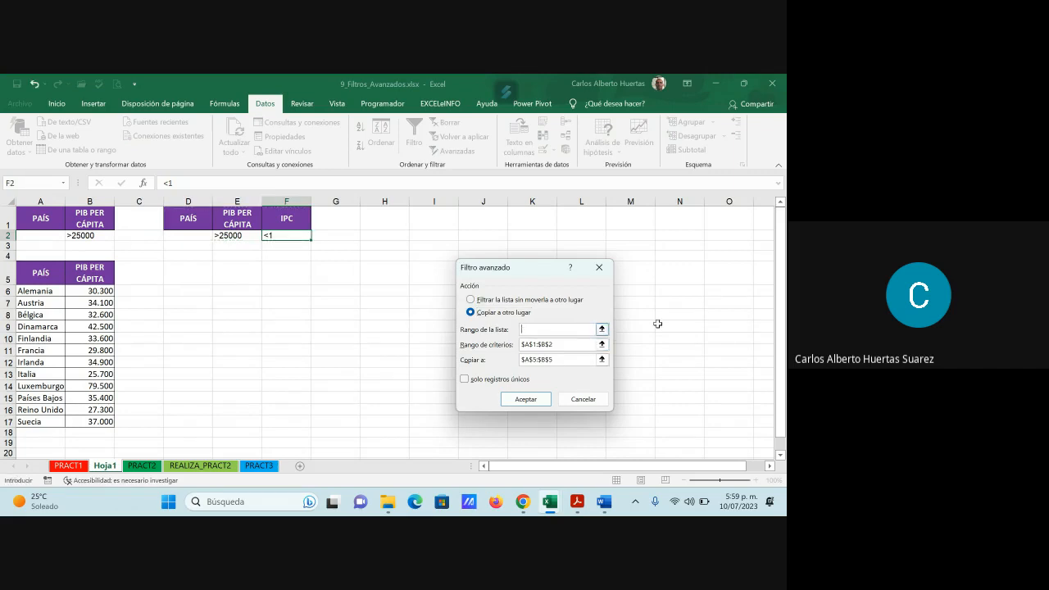
click(605, 331)
click(79, 467)
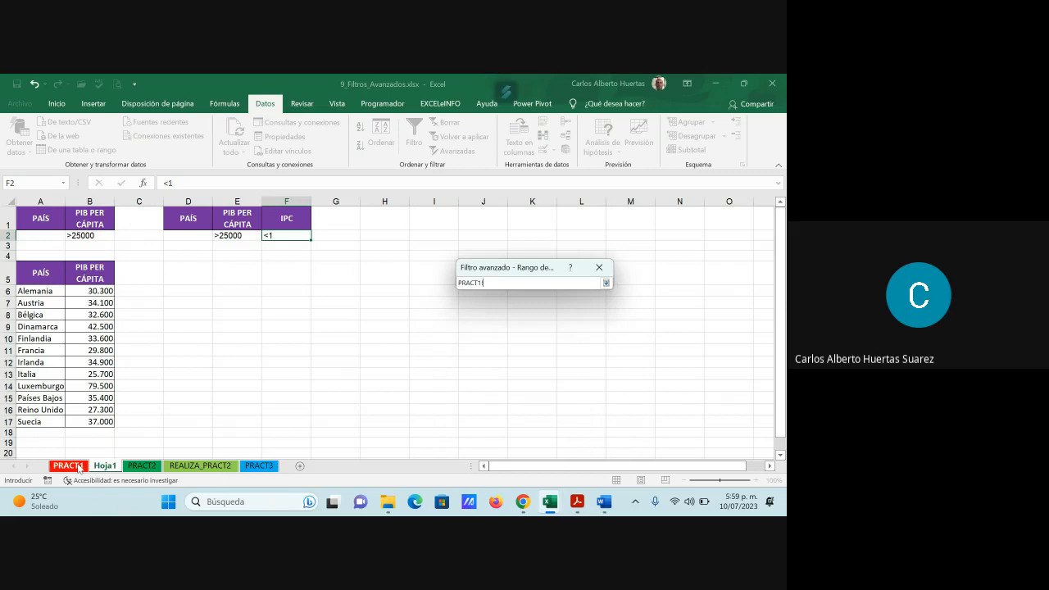
click(47, 220)
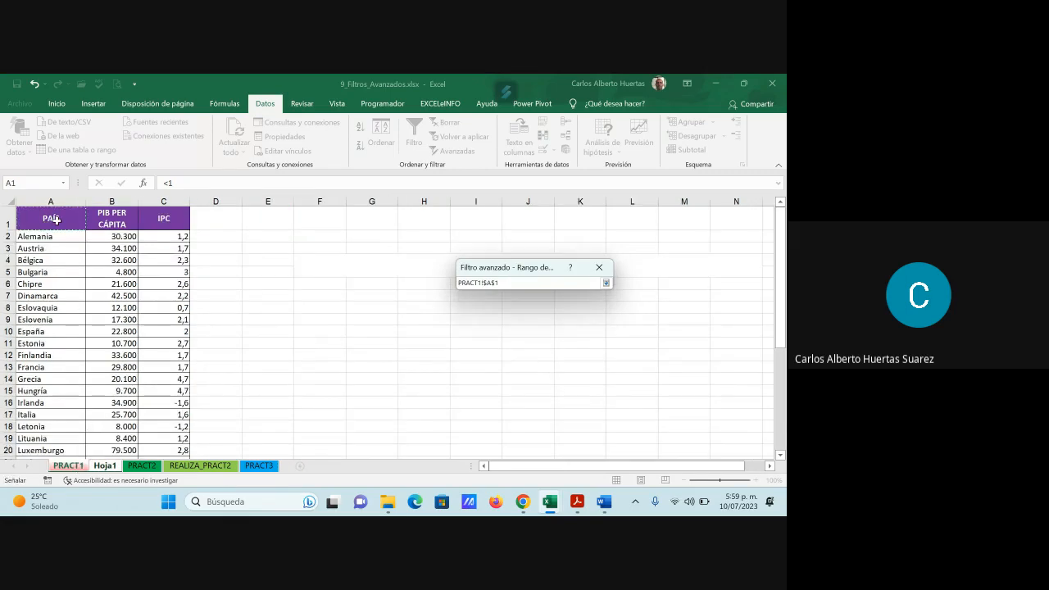
key(ctrl+shift+Right)
key(ctrl+shift+Down)
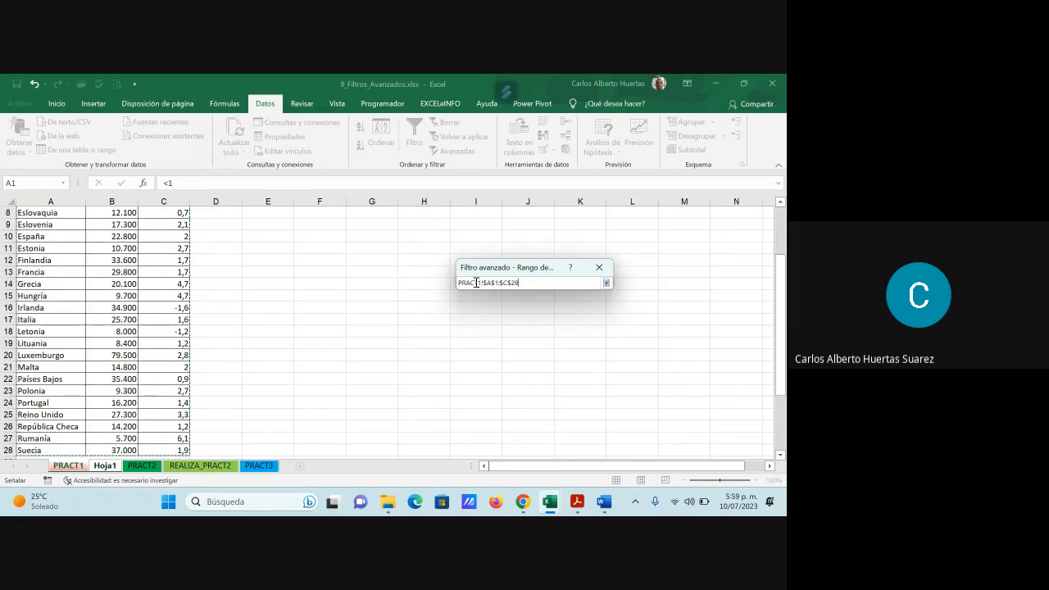
click(605, 282)
- Set the advanced filter's criteria range to D1:F2 of Hoja1
click(563, 342)
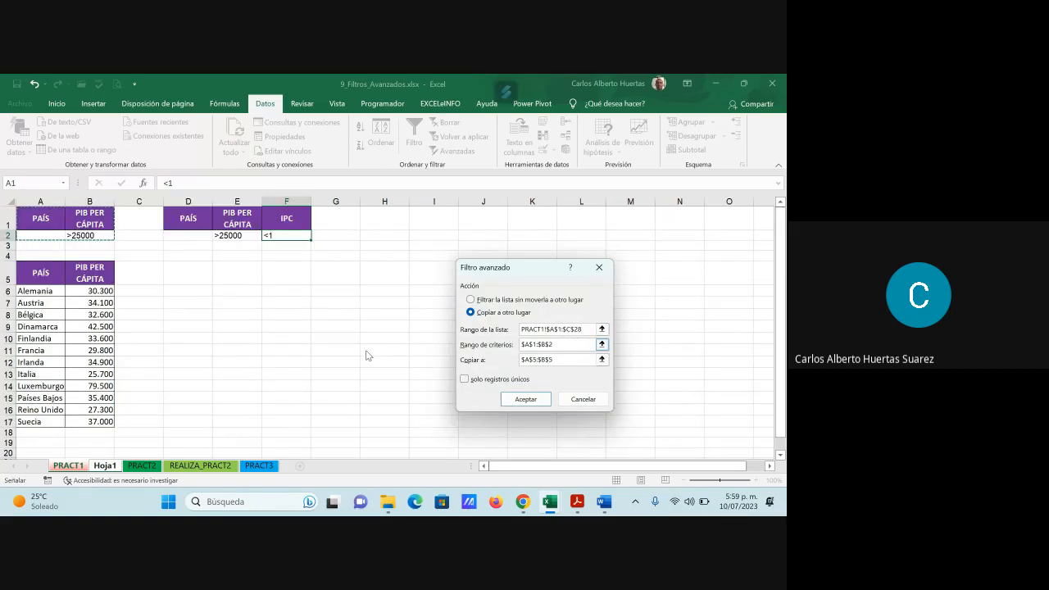
drag(579, 346, 473, 348)
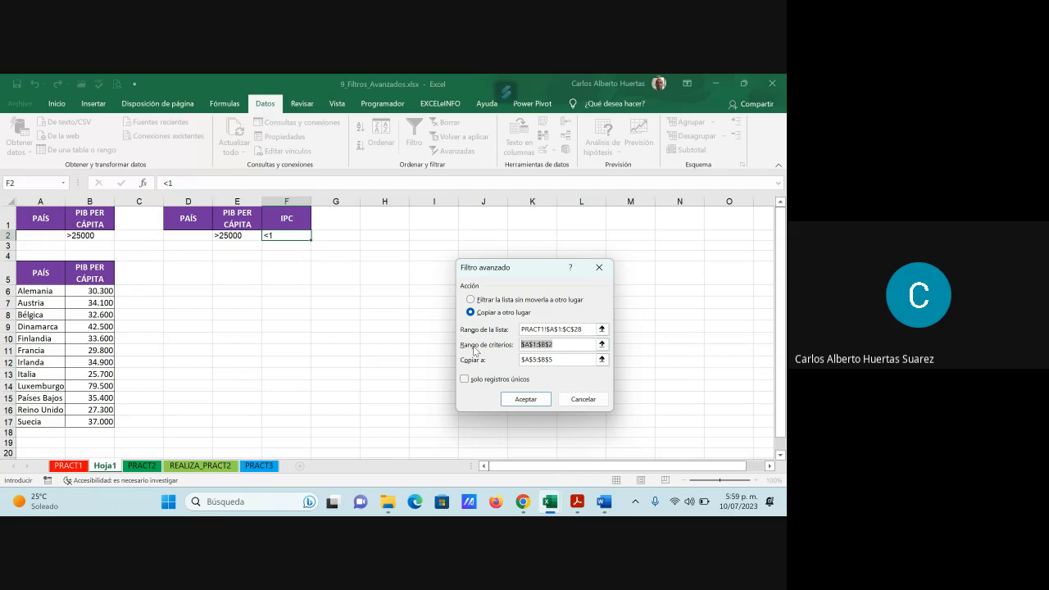
key(Delete)
click(602, 345)
drag(185, 218, 279, 236)
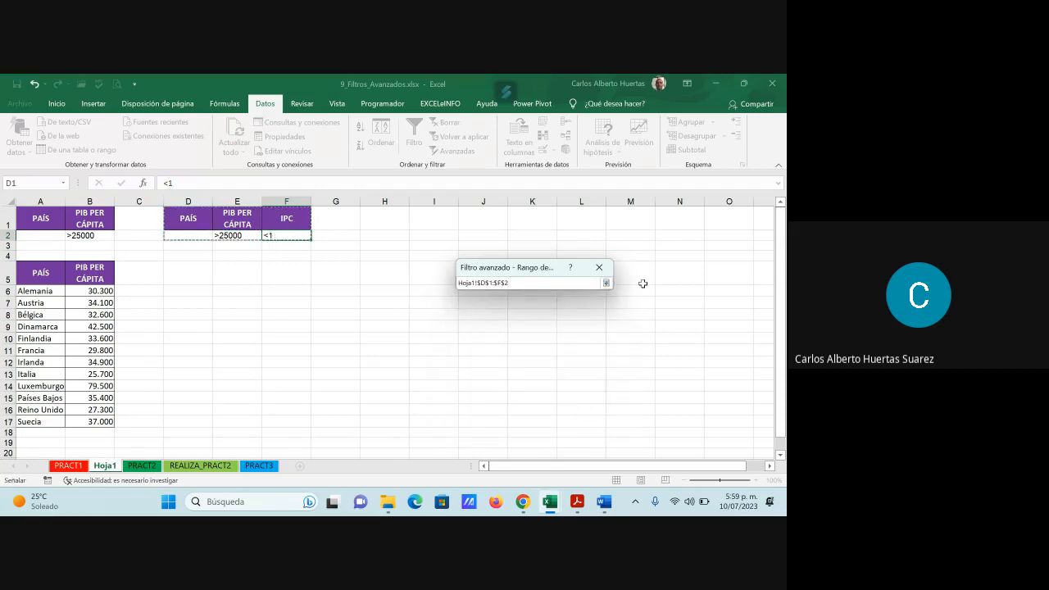
click(606, 283)
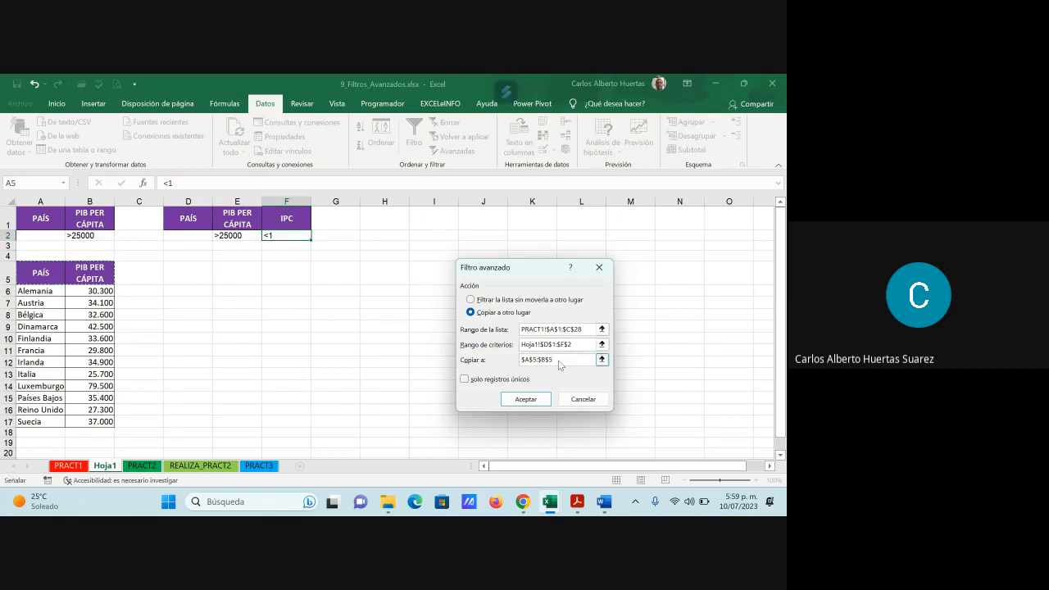
- Set cell D5 of Hoja1 as the copy destination and run the advanced filter
drag(554, 360, 499, 362)
key(BackSpace)
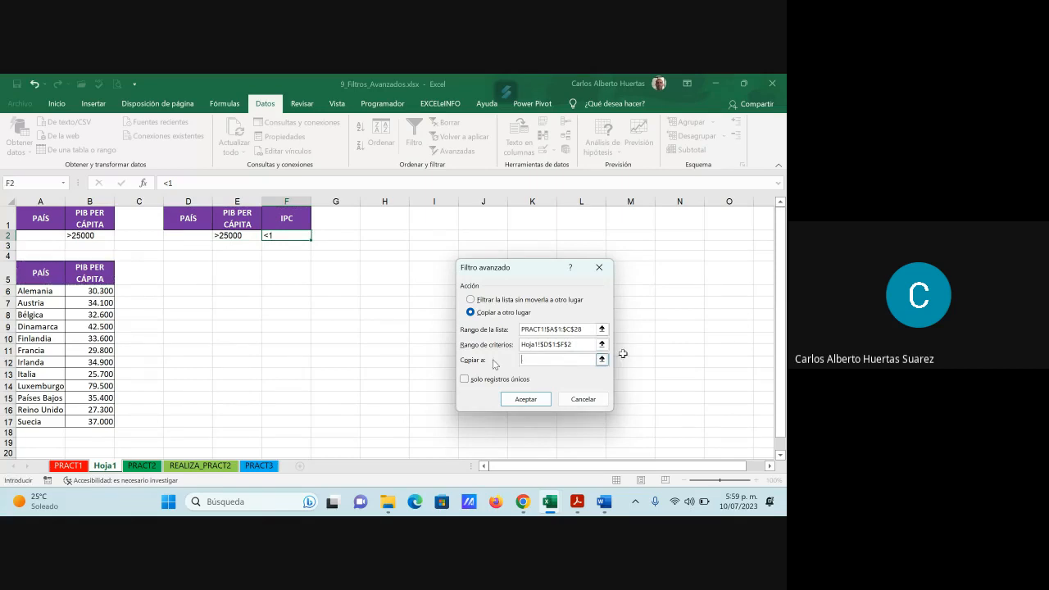
click(602, 359)
click(196, 272)
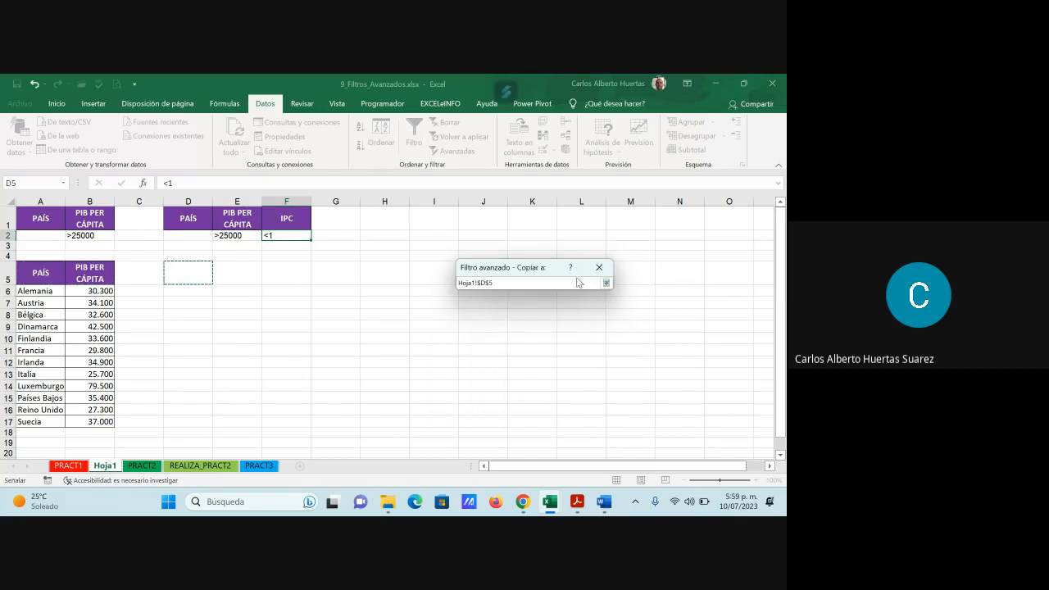
click(607, 283)
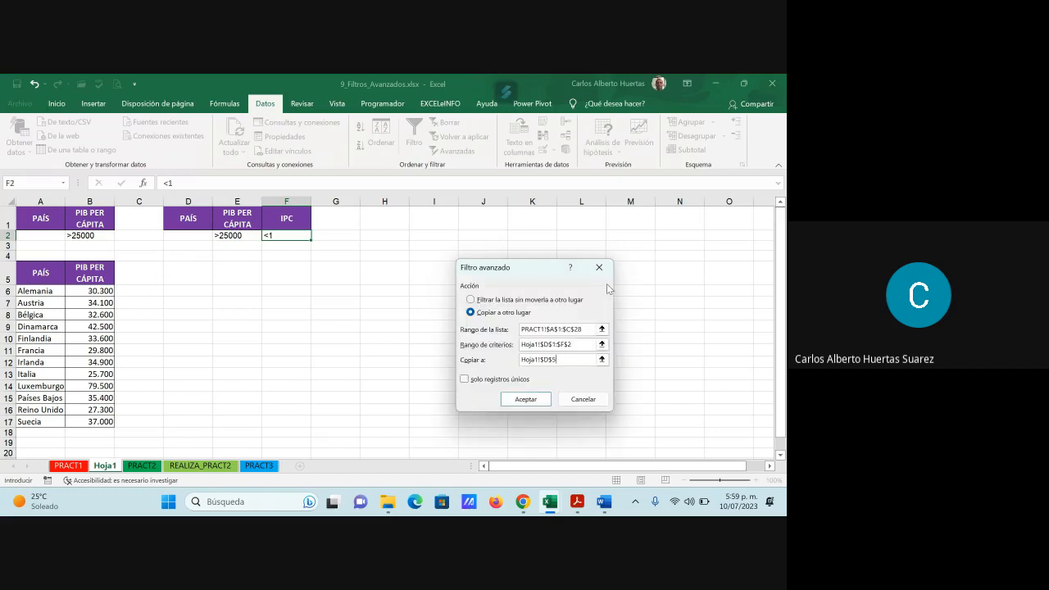
click(541, 396)
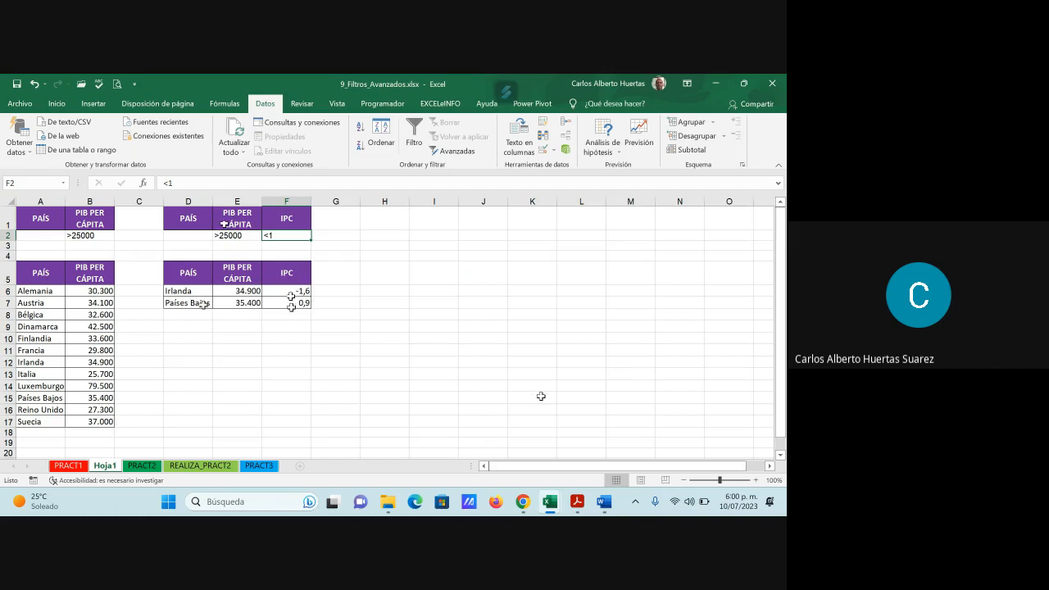
- Turn on column filters for the country table on PRACT1
click(68, 465)
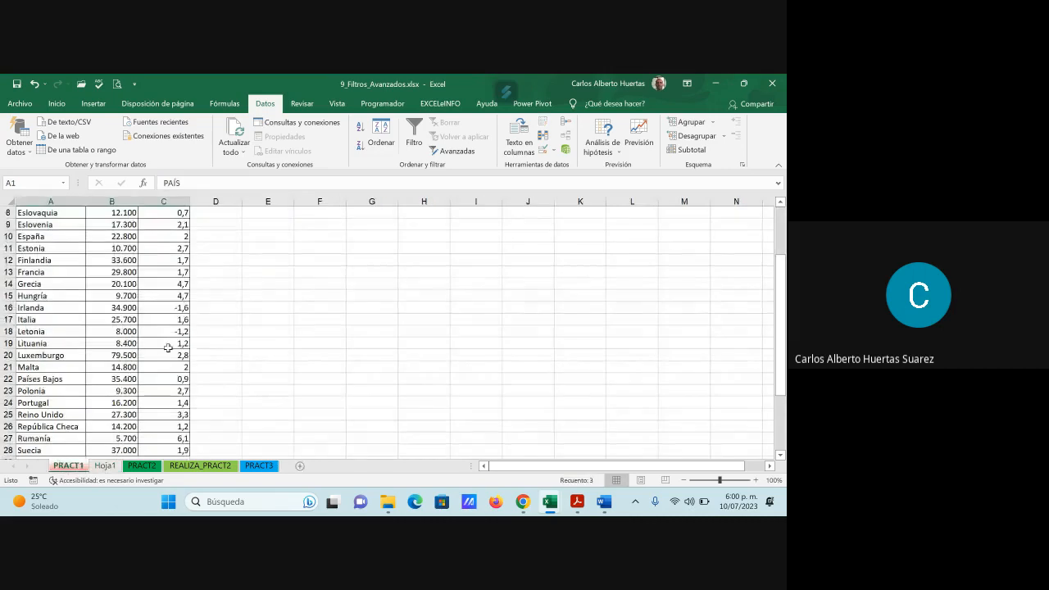
click(37, 220)
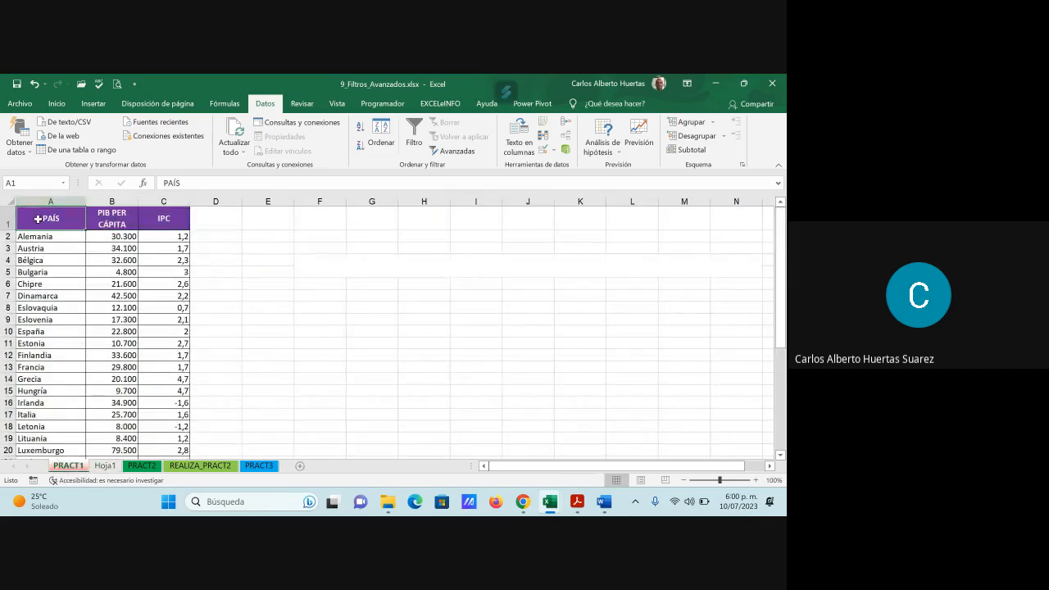
click(410, 141)
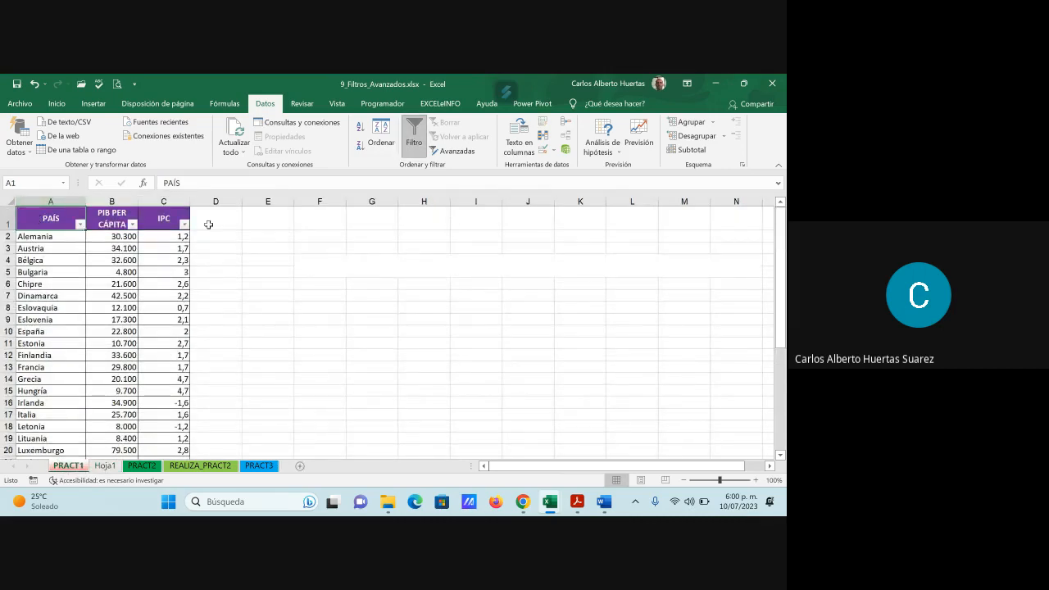
- Try to filter the IPC column of PRACT1 with a less-than number filter, entering <1 as its value
click(185, 224)
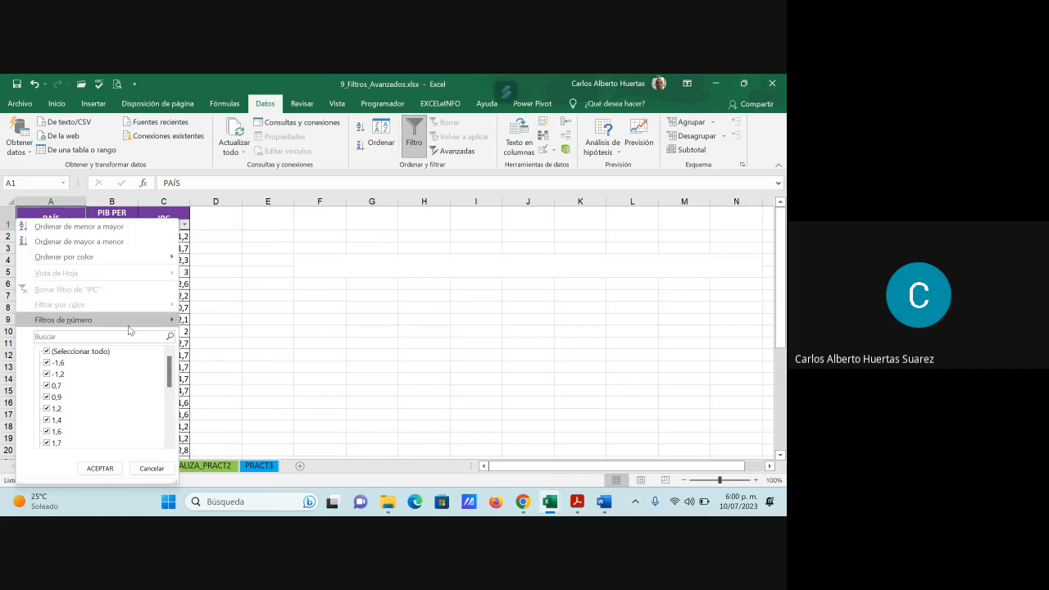
click(60, 336)
text(<1)
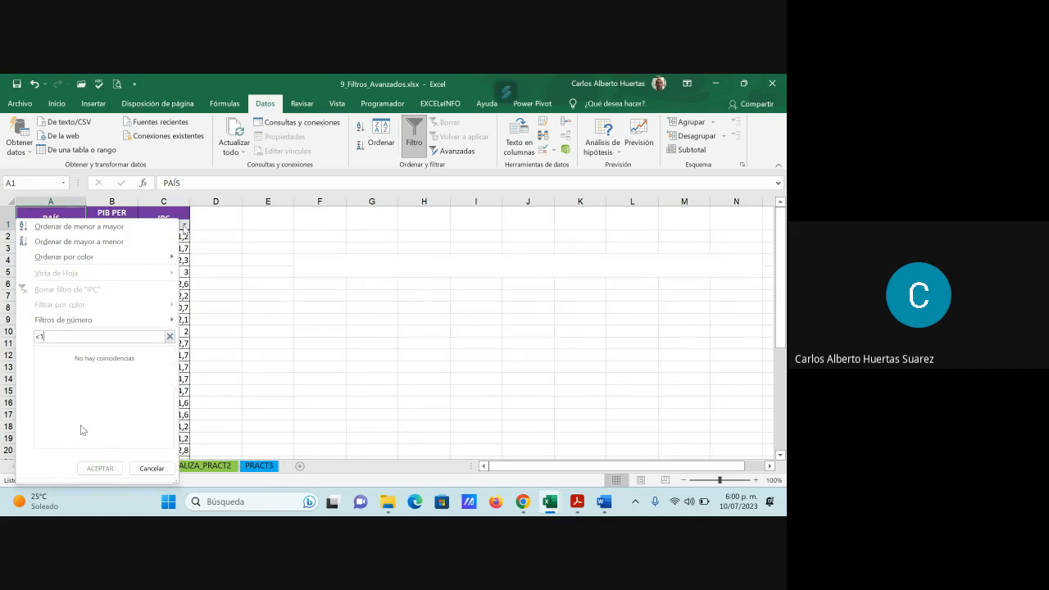
click(103, 322)
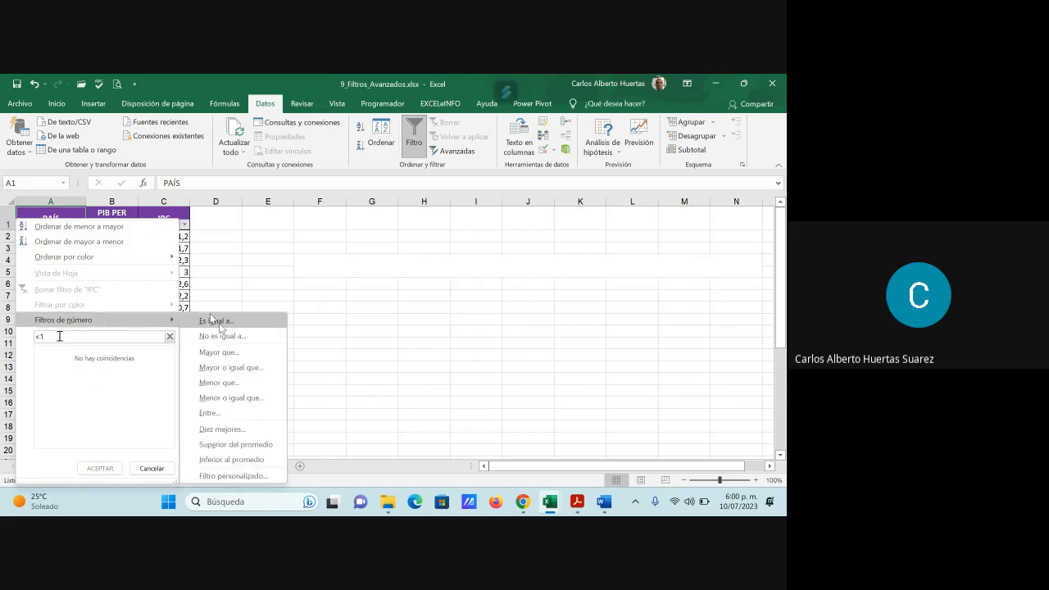
click(225, 382)
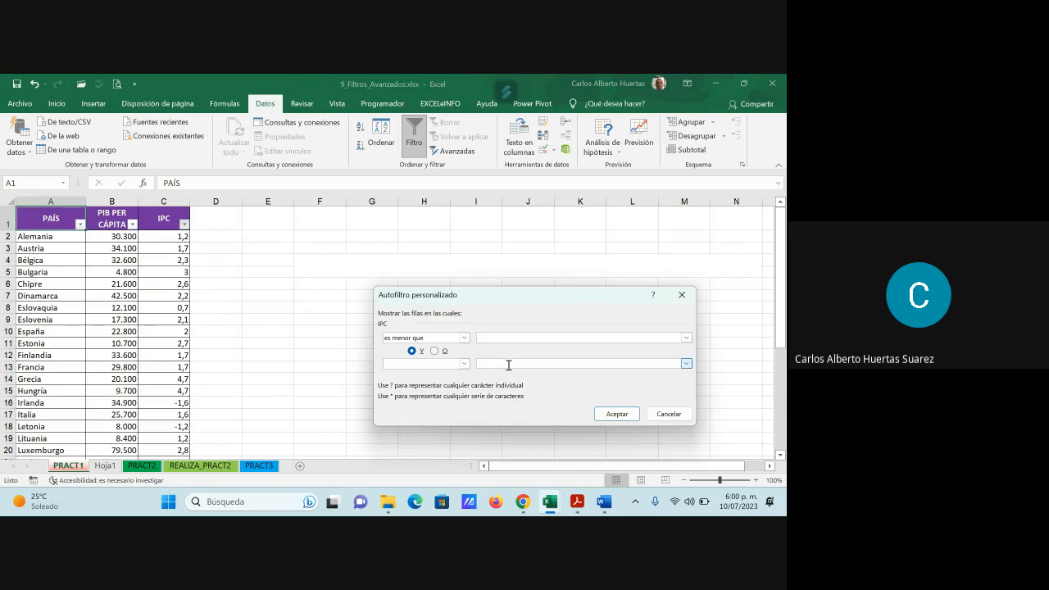
text(<1)
click(628, 415)
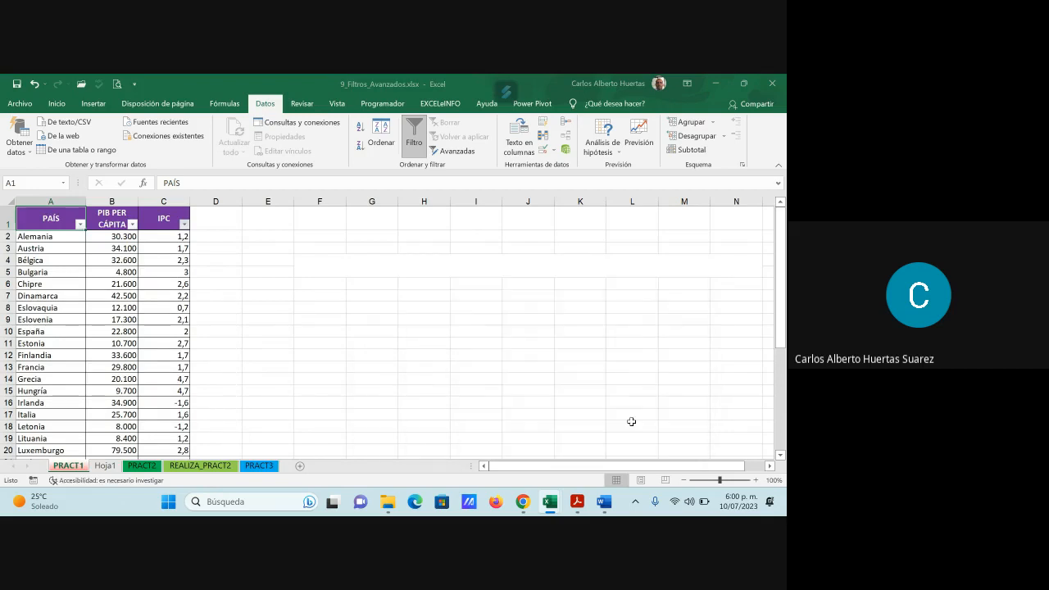
- Correct the IPC column's less-than filter value to 1 and apply it
click(185, 223)
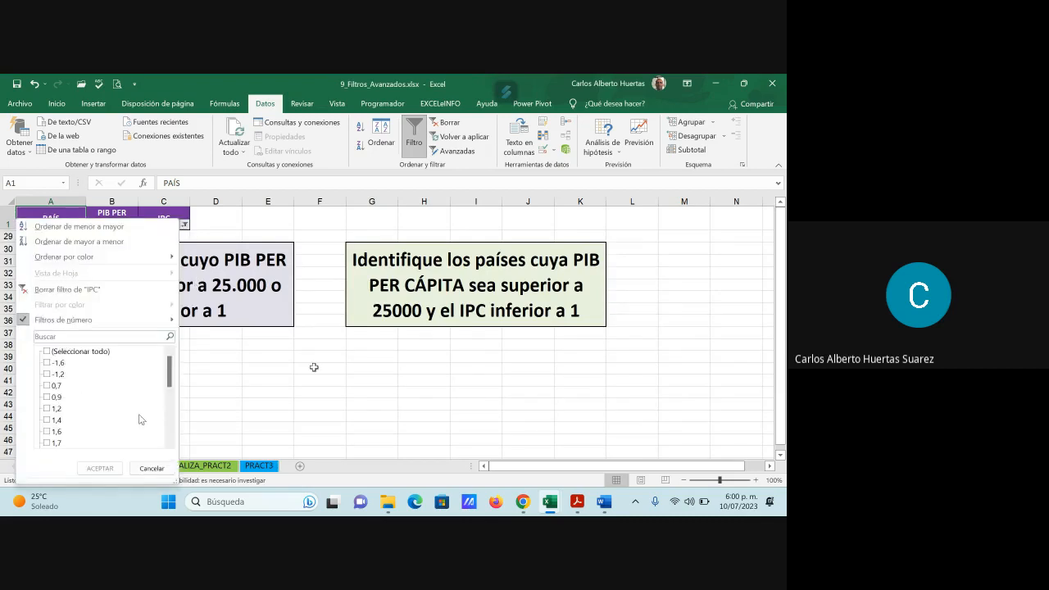
mouse_move(85, 321)
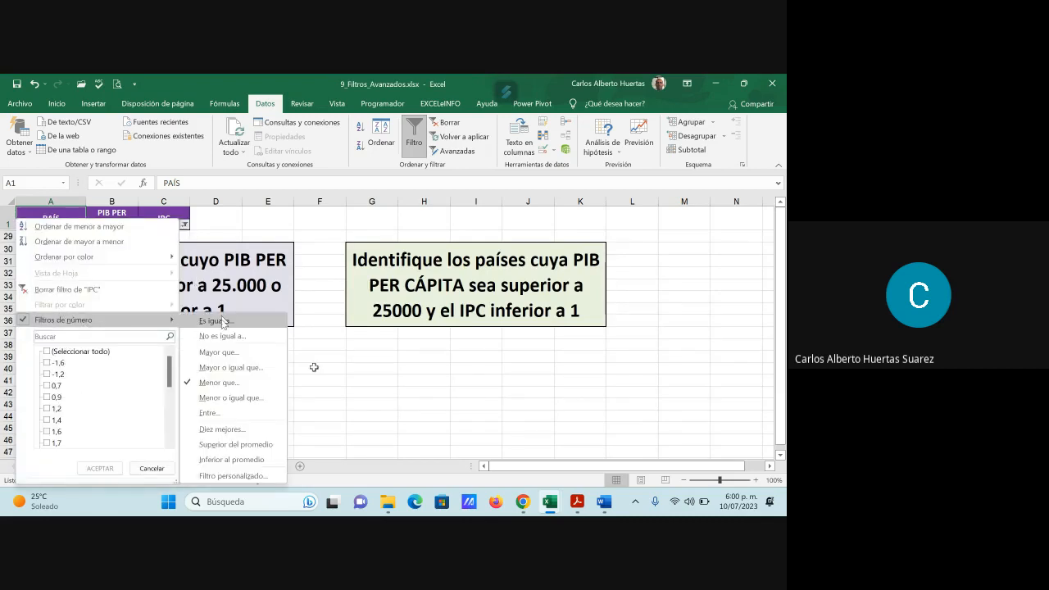
click(220, 382)
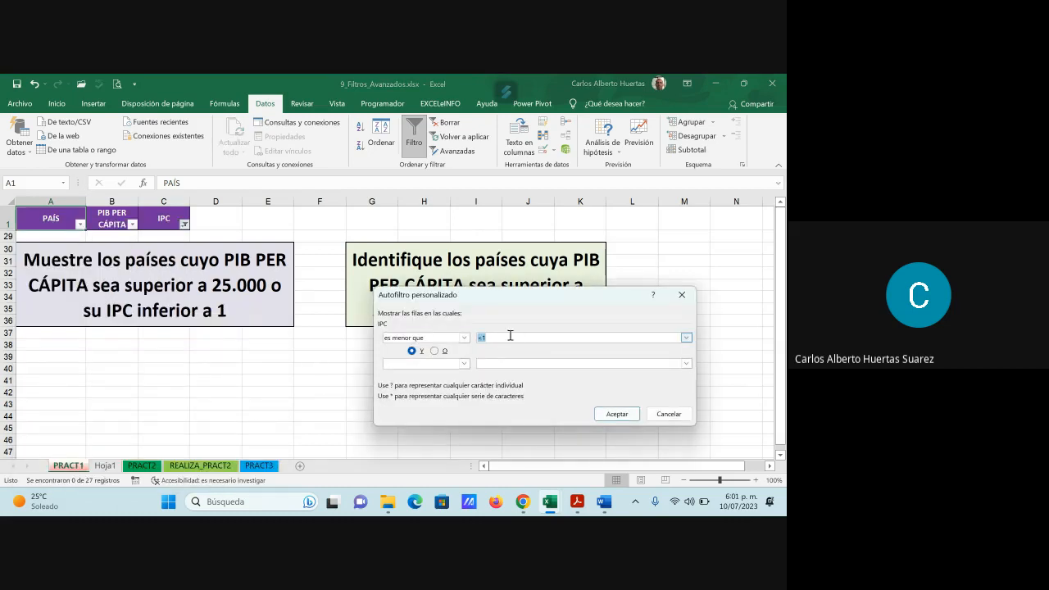
click(510, 336)
click(617, 414)
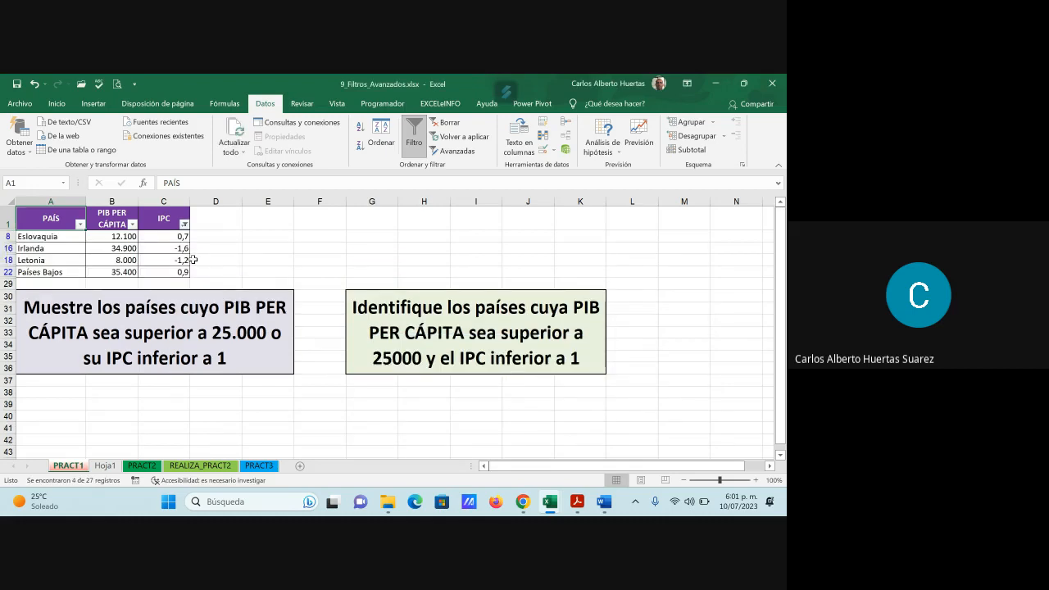
- Examine the PIB PER CÁPITA values of Irlanda and Países Bajos in the filtered PRACT1 table
click(48, 248)
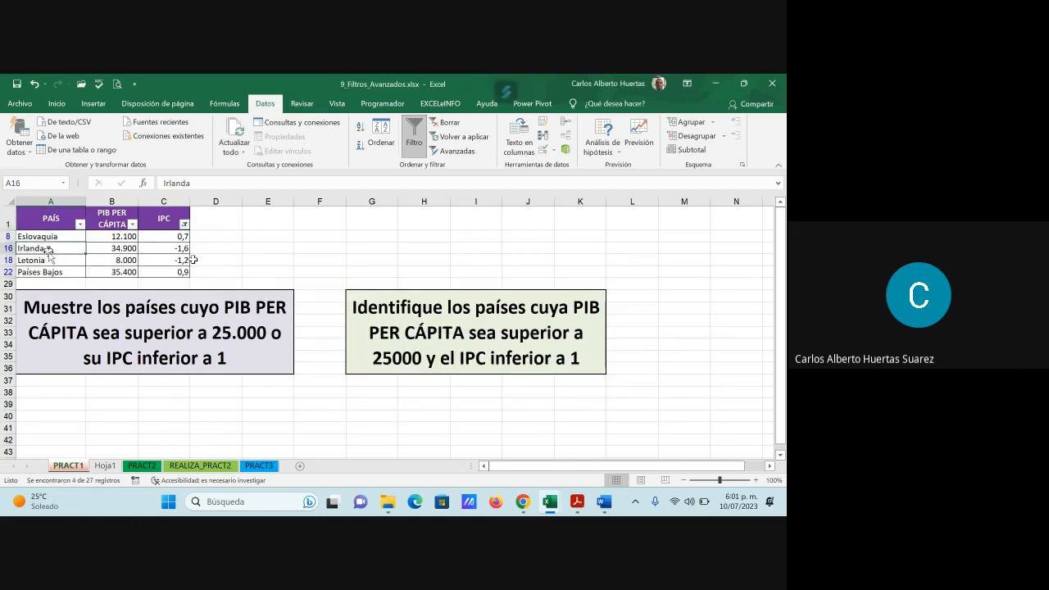
click(53, 273)
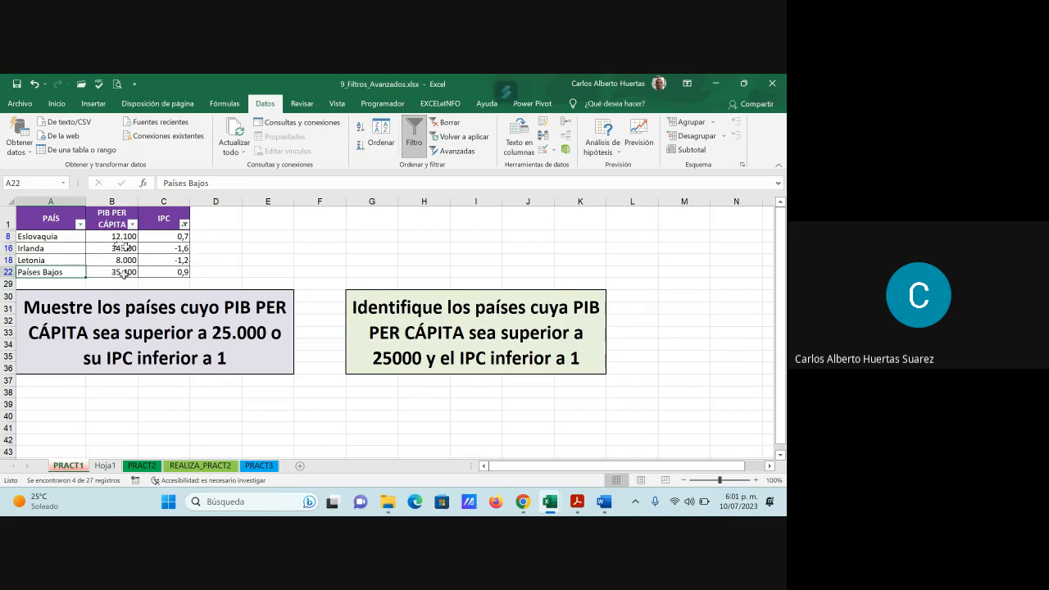
click(121, 273)
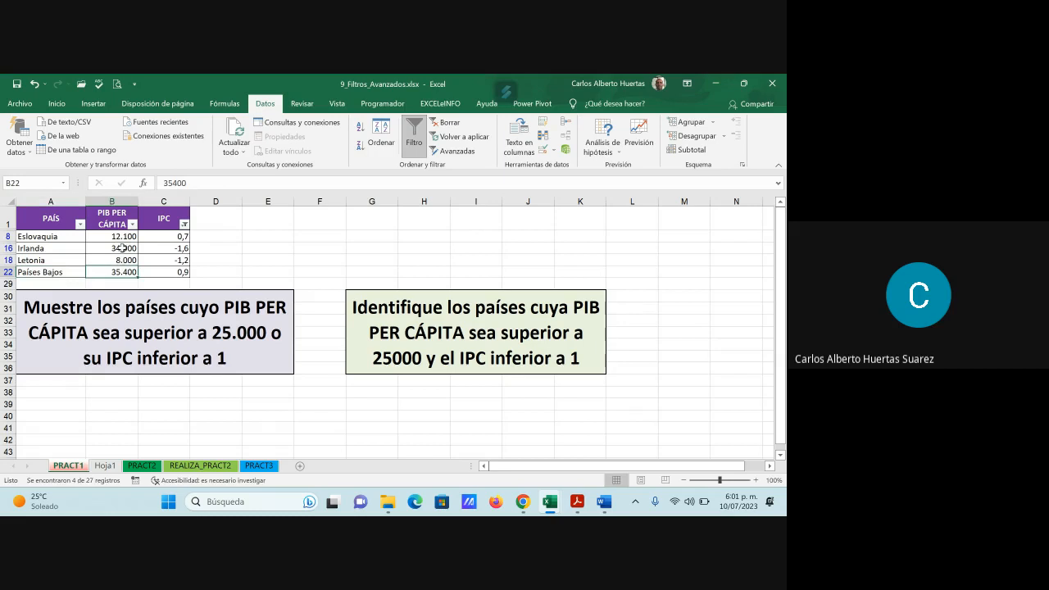
click(123, 251)
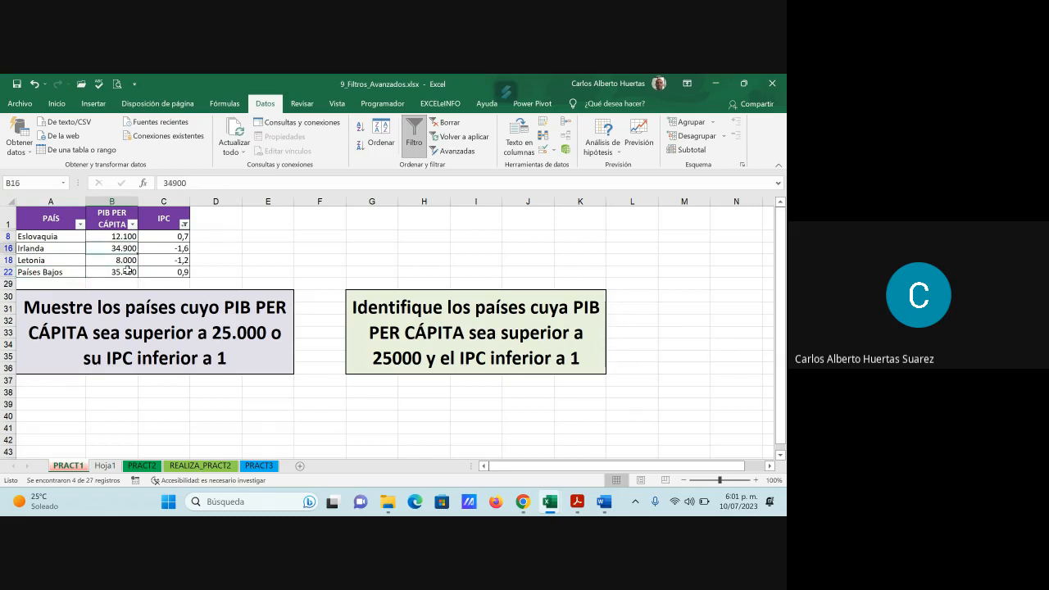
- Review the advanced filter results on Hoja1 and turn off the column filters on PRACT1
key(ctrl+Page_Down)
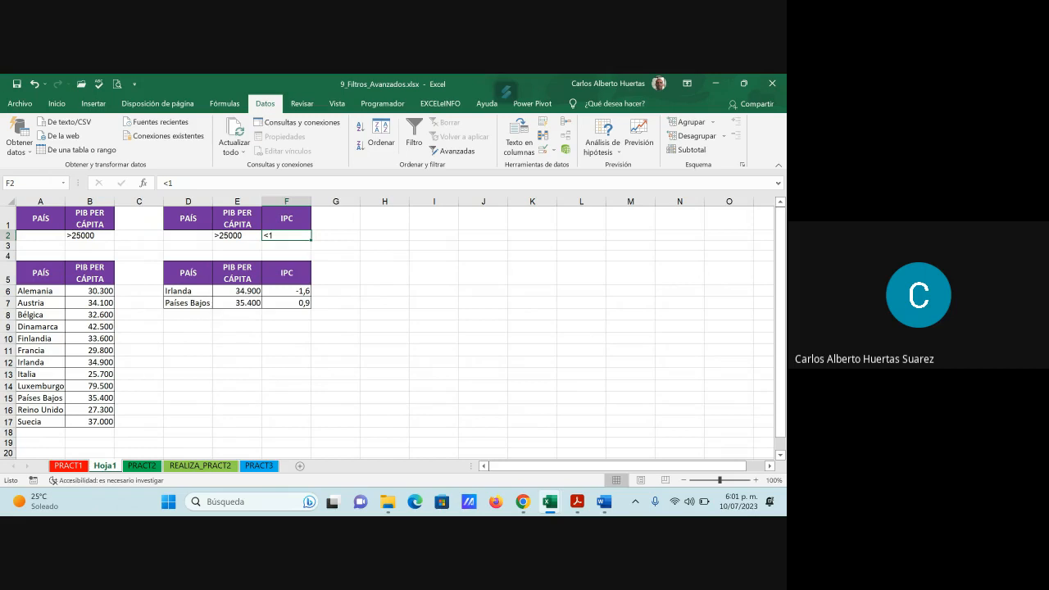
click(70, 467)
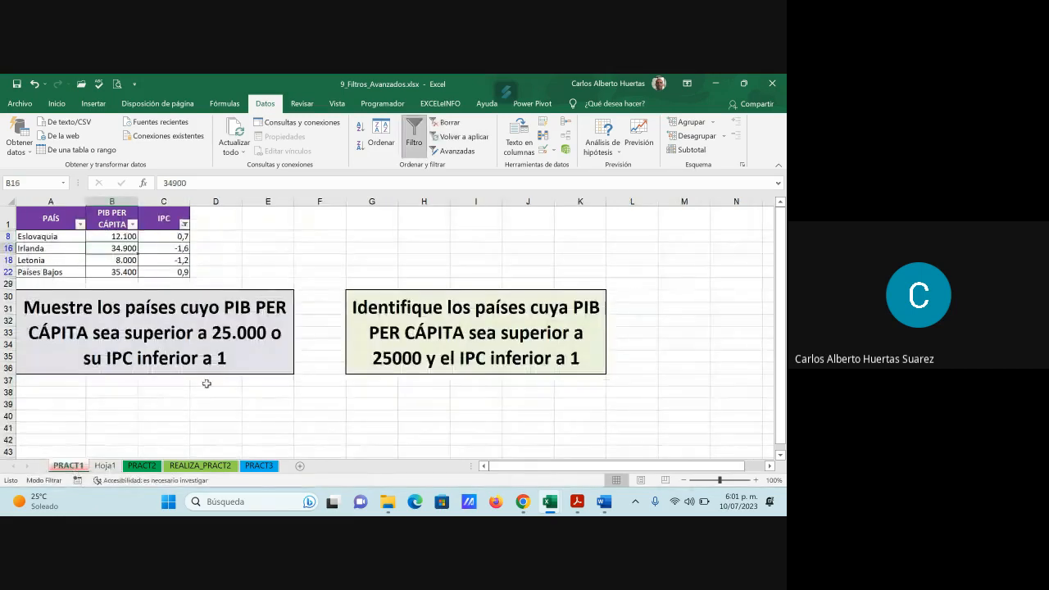
click(414, 136)
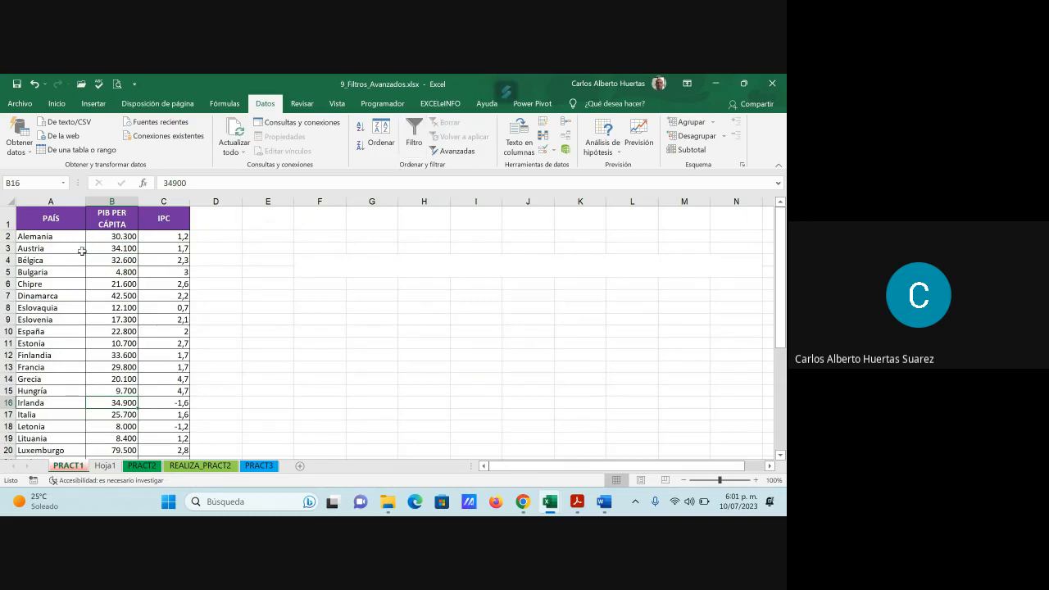
- Copy only the PAÍS and IPC headers from PRACT1 and paste them into Hoja1 starting at H1
click(58, 221)
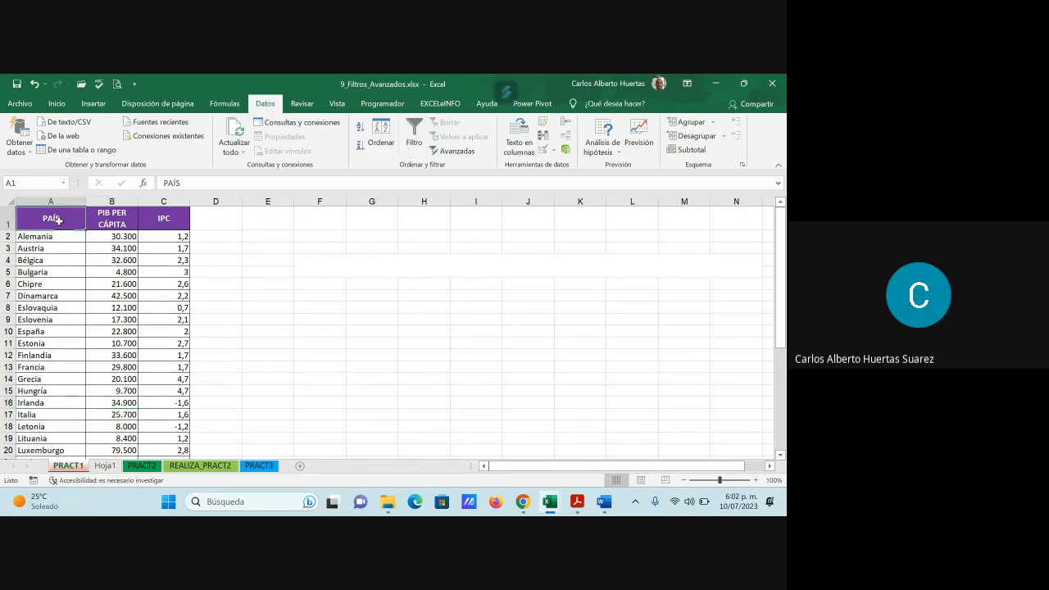
ctrl+click(174, 219)
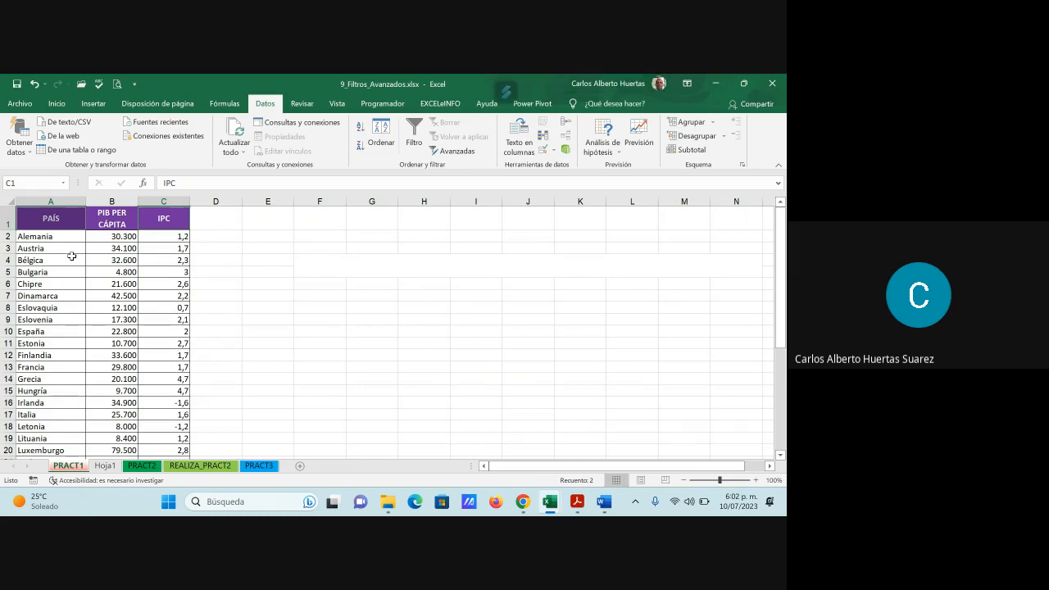
key(ctrl+c)
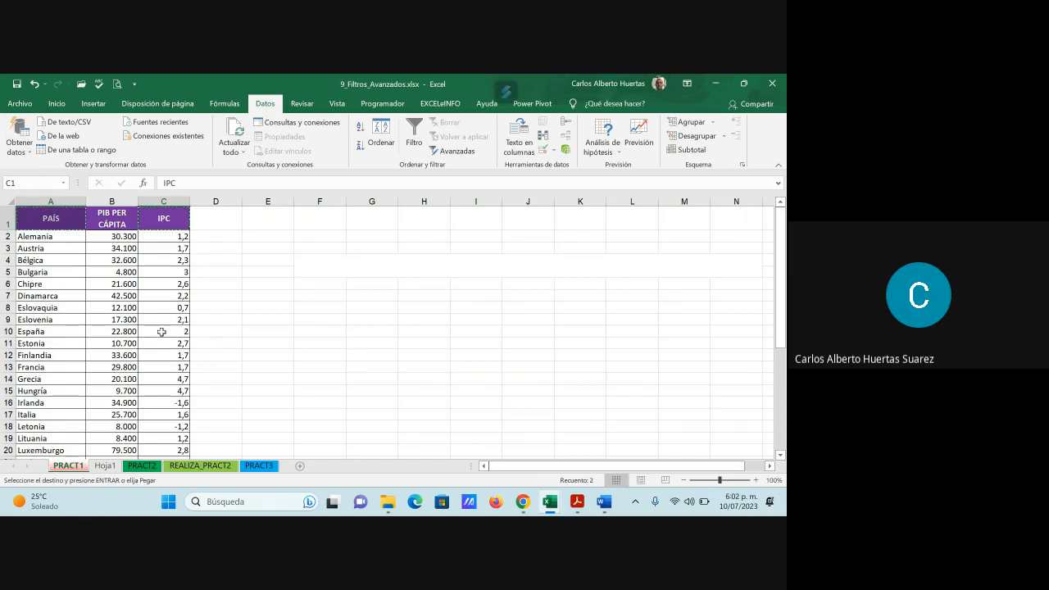
click(104, 467)
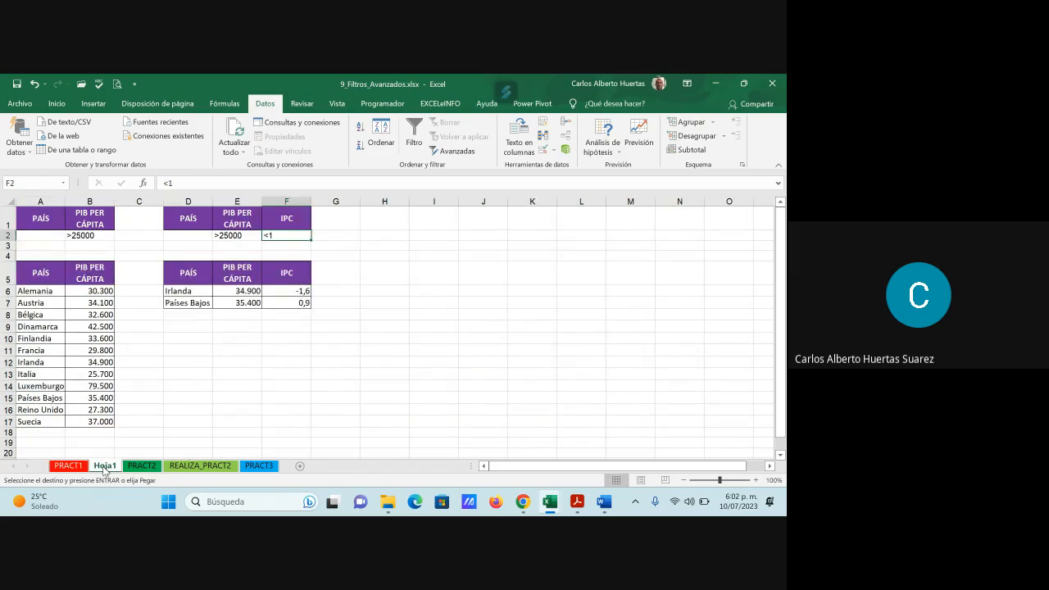
click(393, 218)
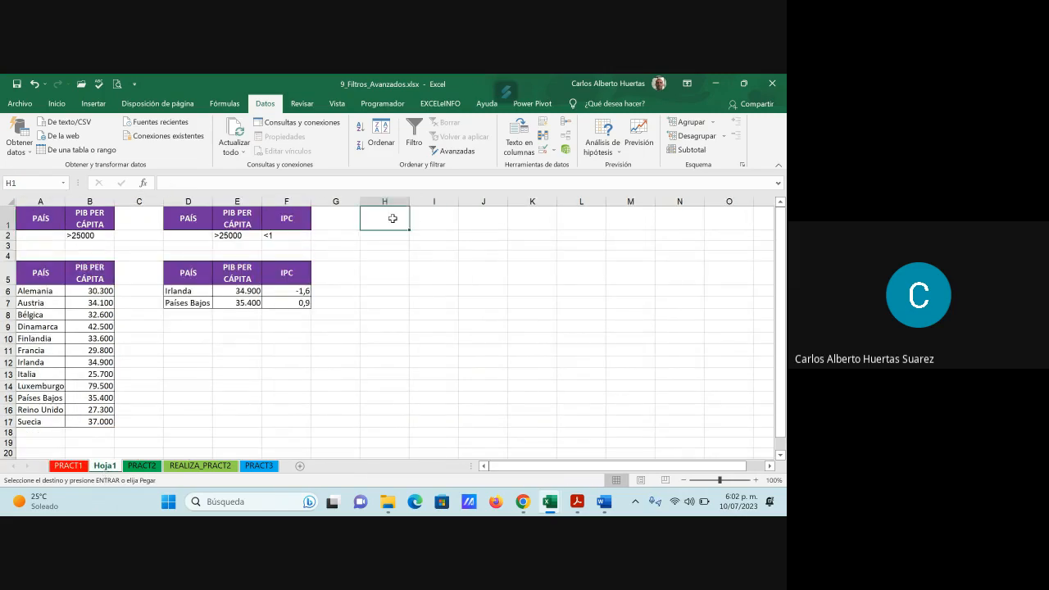
key(ctrl+v)
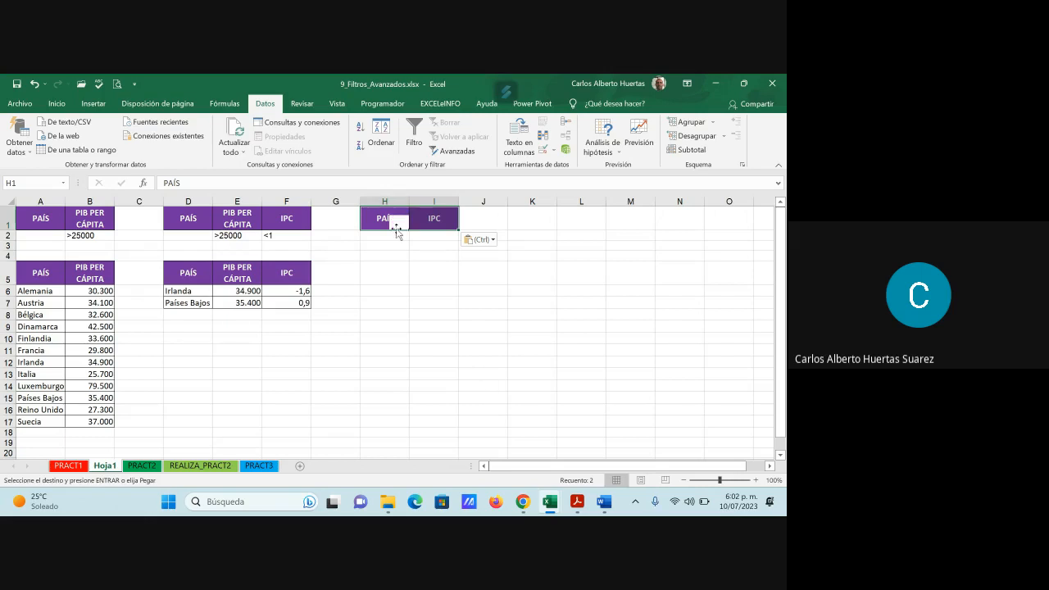
click(68, 465)
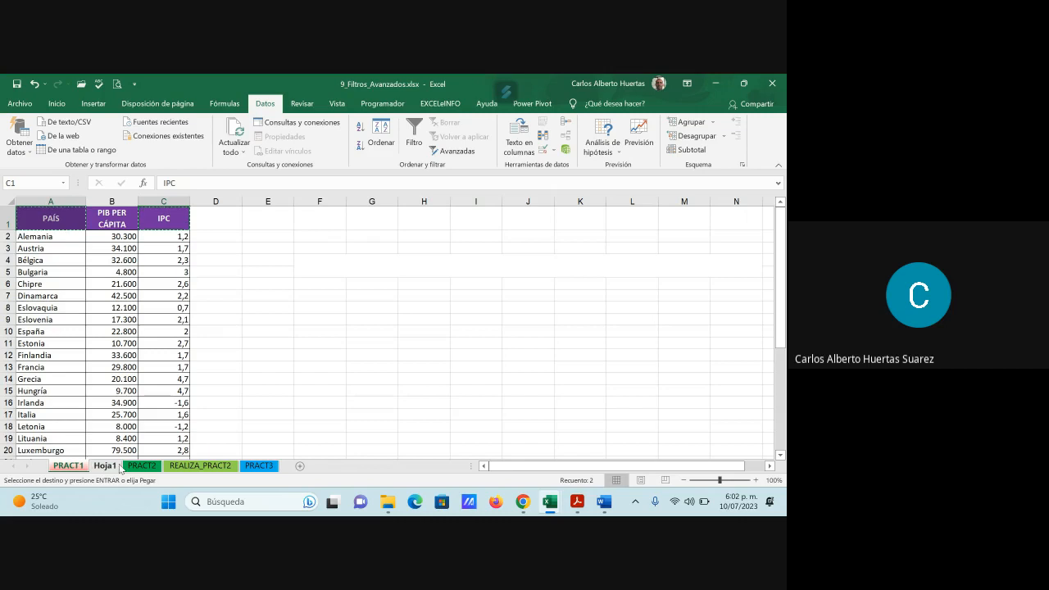
click(105, 466)
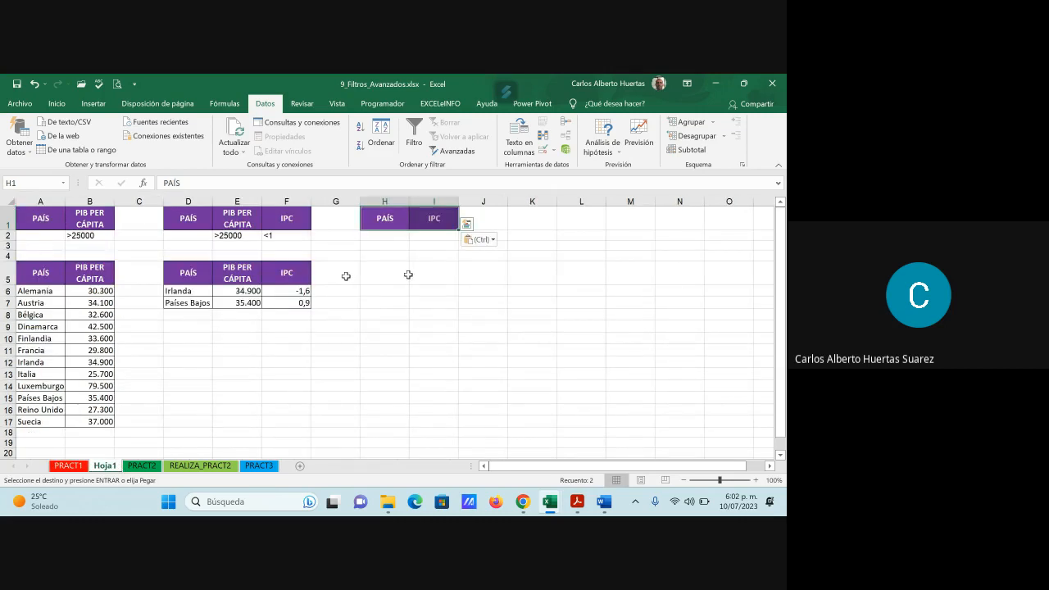
key(Escape)
- Enter the criterion <1 in I2, under the new IPC header on Hoja1
click(435, 257)
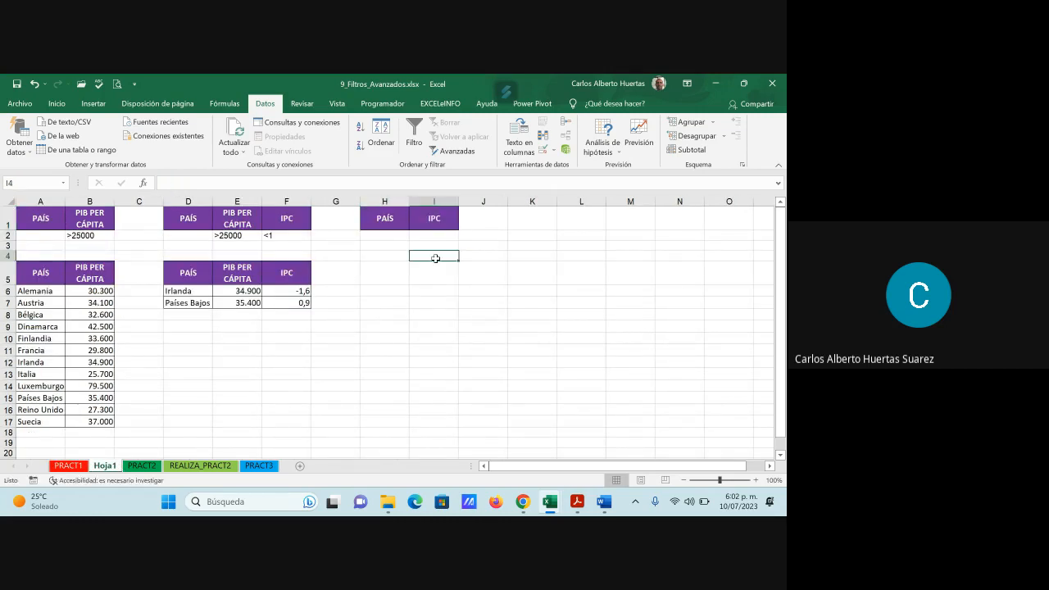
click(384, 237)
click(436, 237)
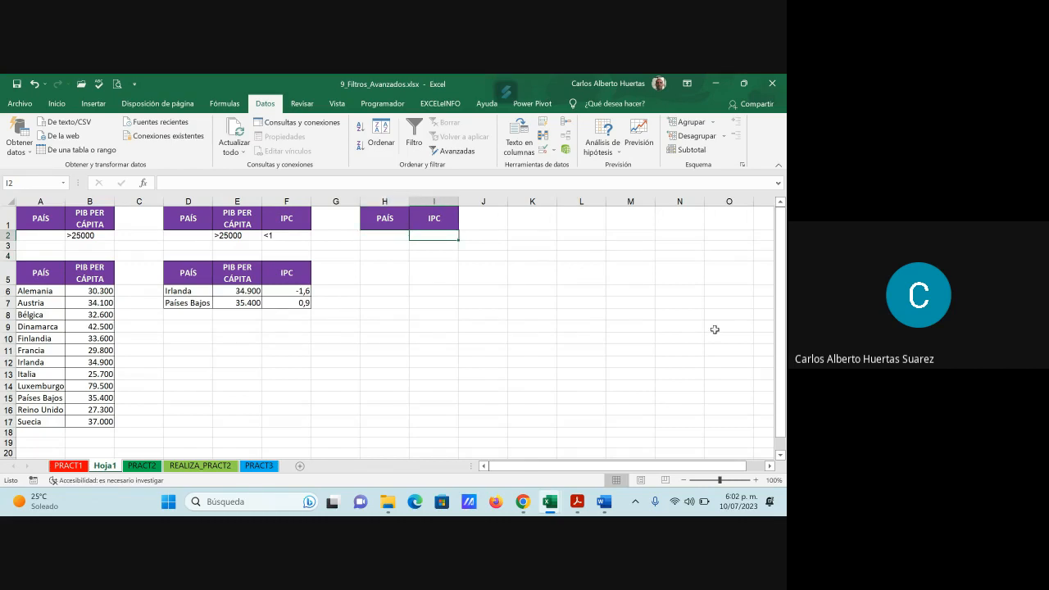
text(<1)
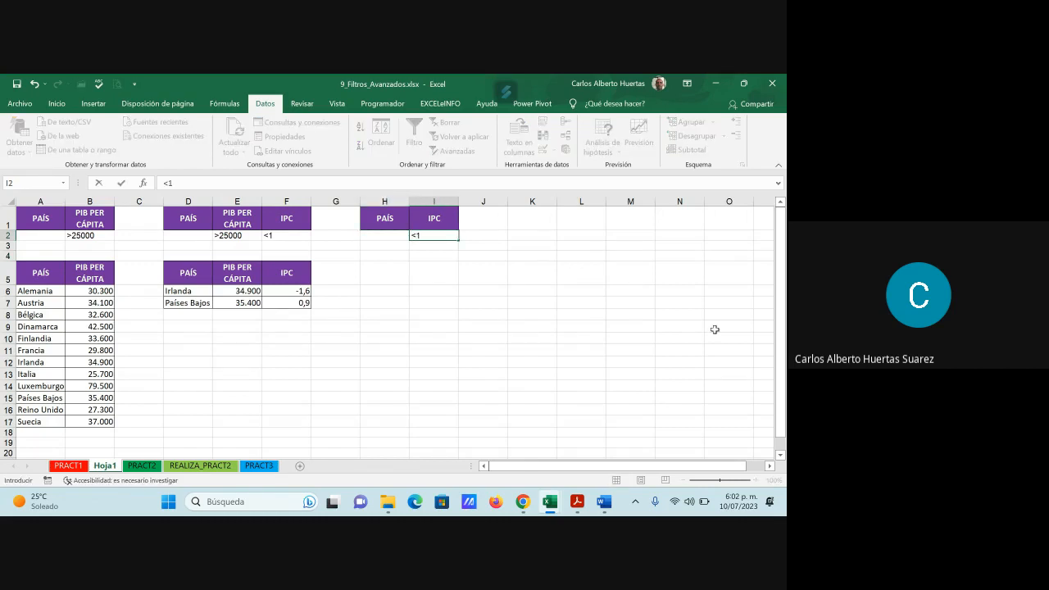
key(Return)
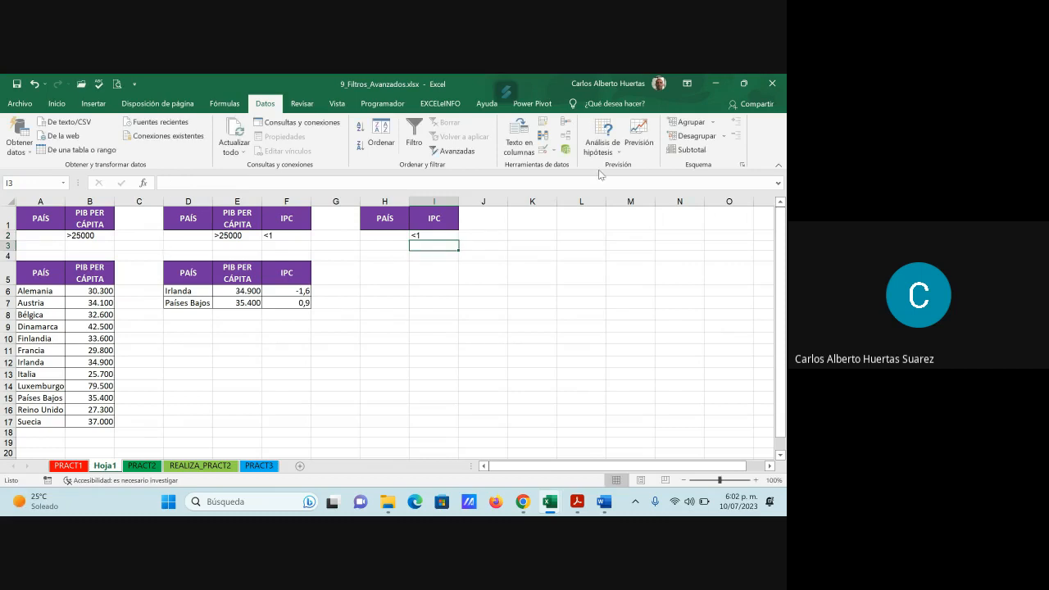
- Start an advanced filter that copies to another location, using PRACT1 ranges A1:A28 and C1:C28 as the list range
click(460, 154)
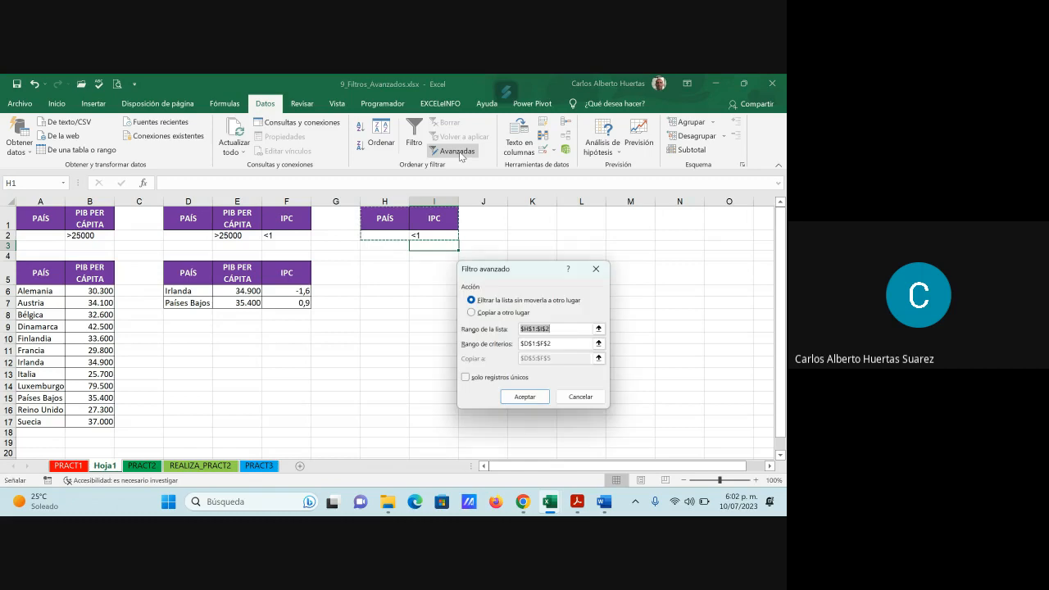
click(471, 312)
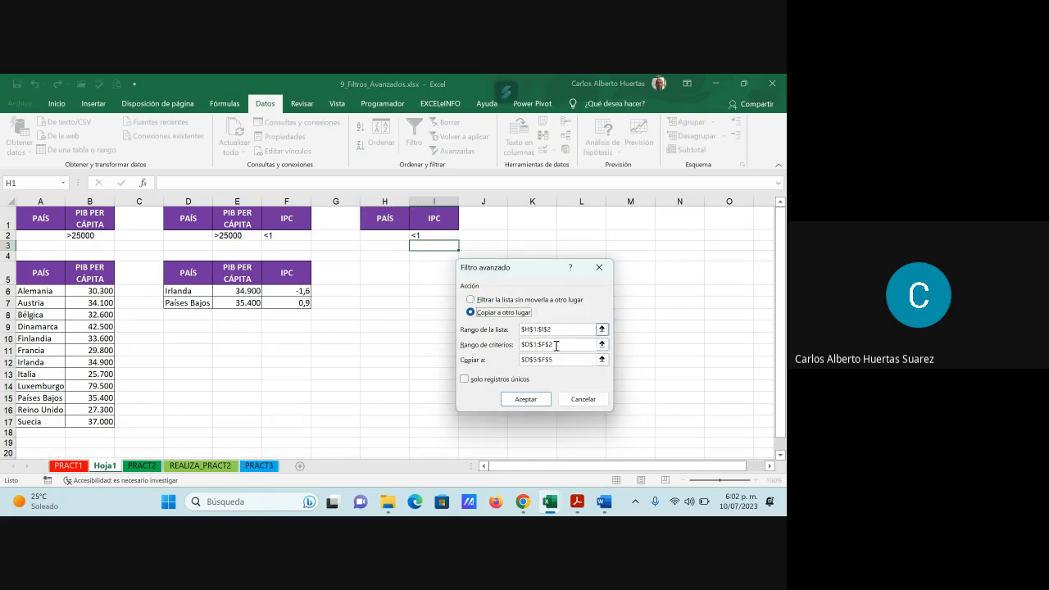
key(BackSpace)
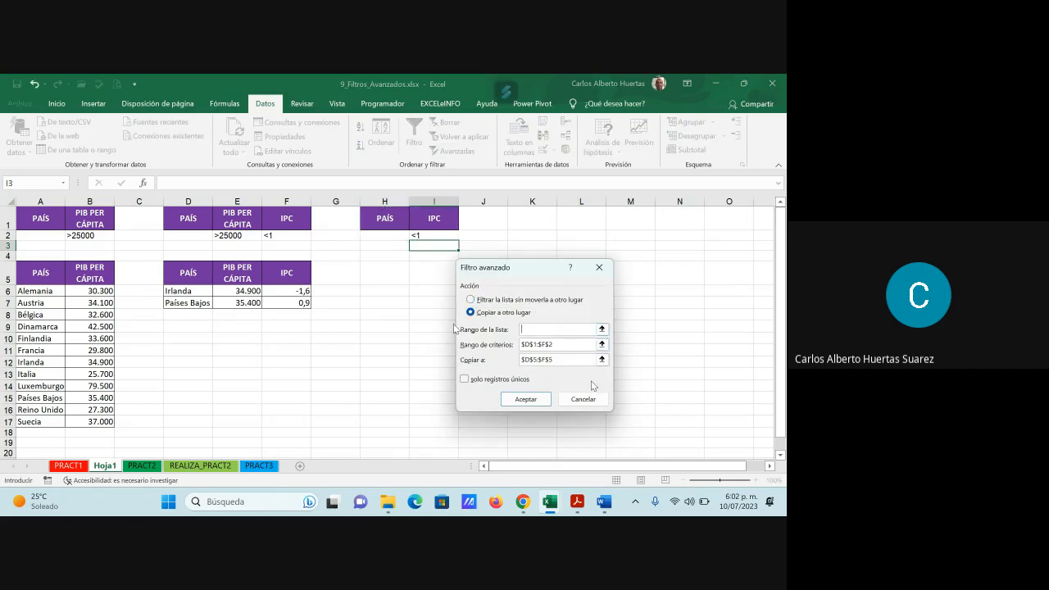
click(602, 329)
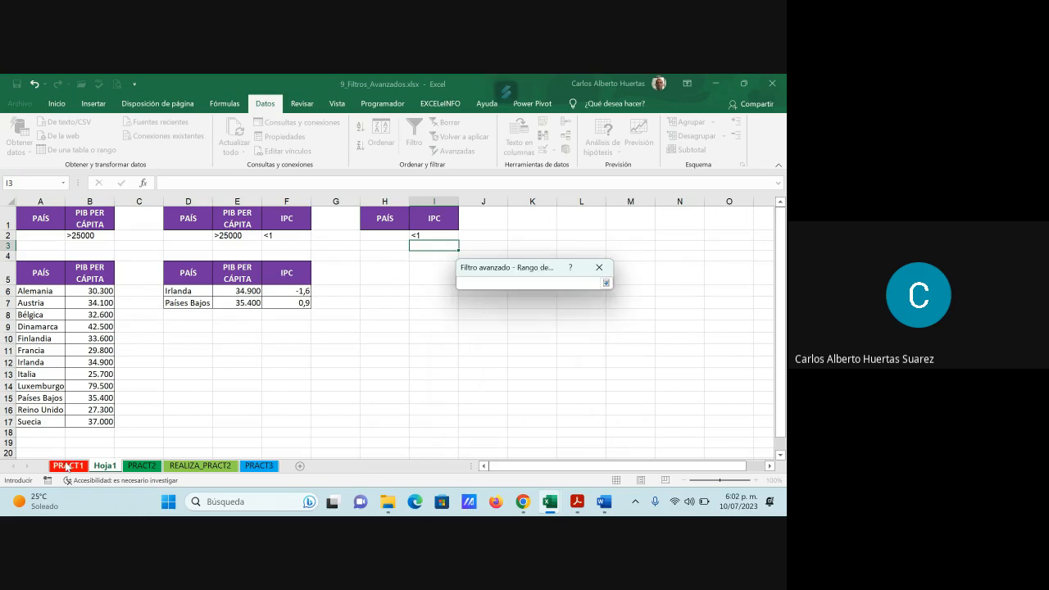
click(68, 466)
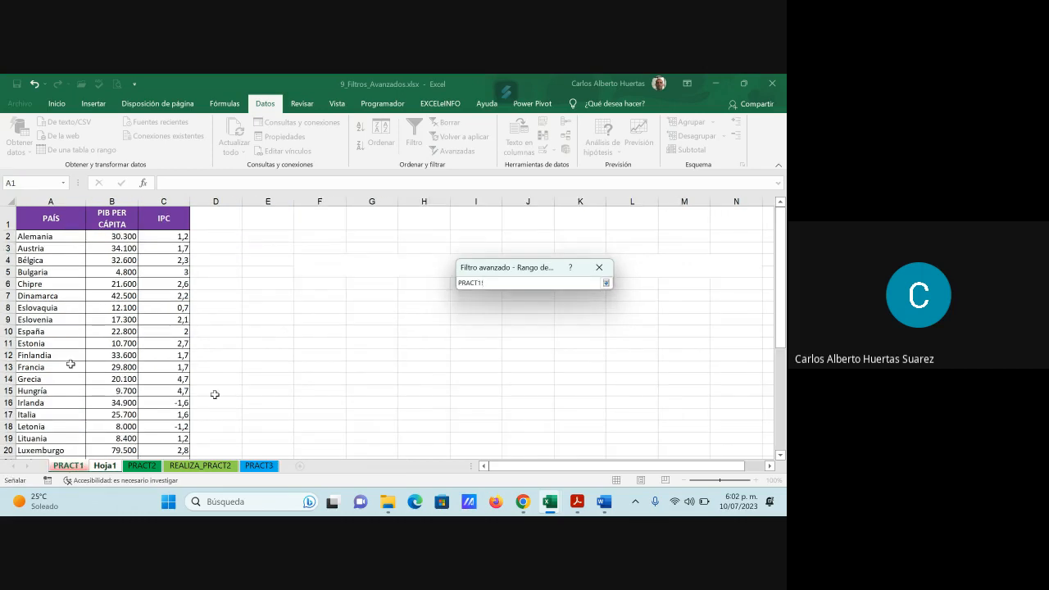
drag(51, 218, 40, 439)
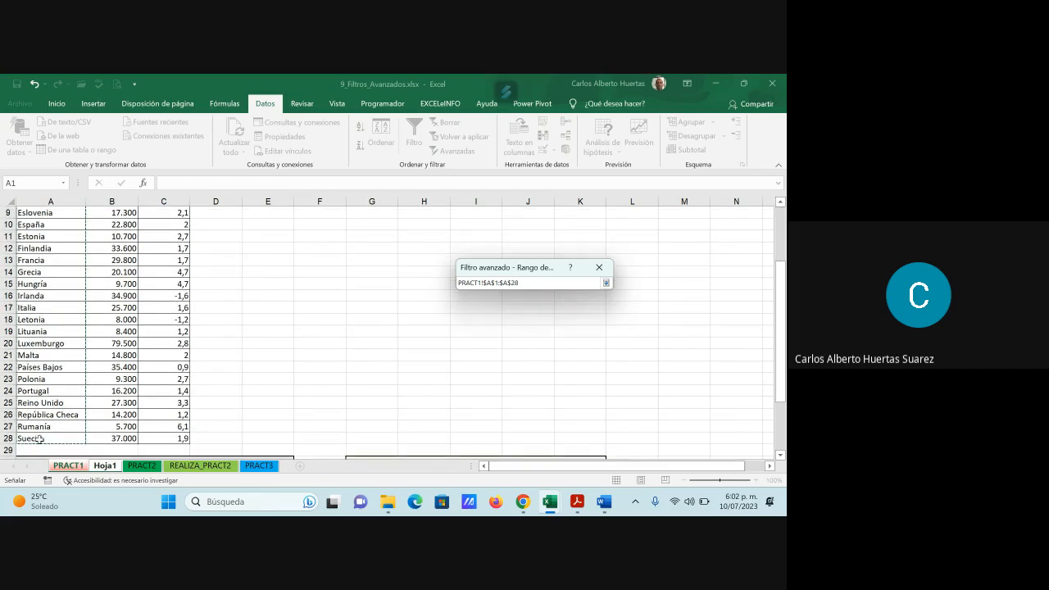
drag(177, 438, 173, 197)
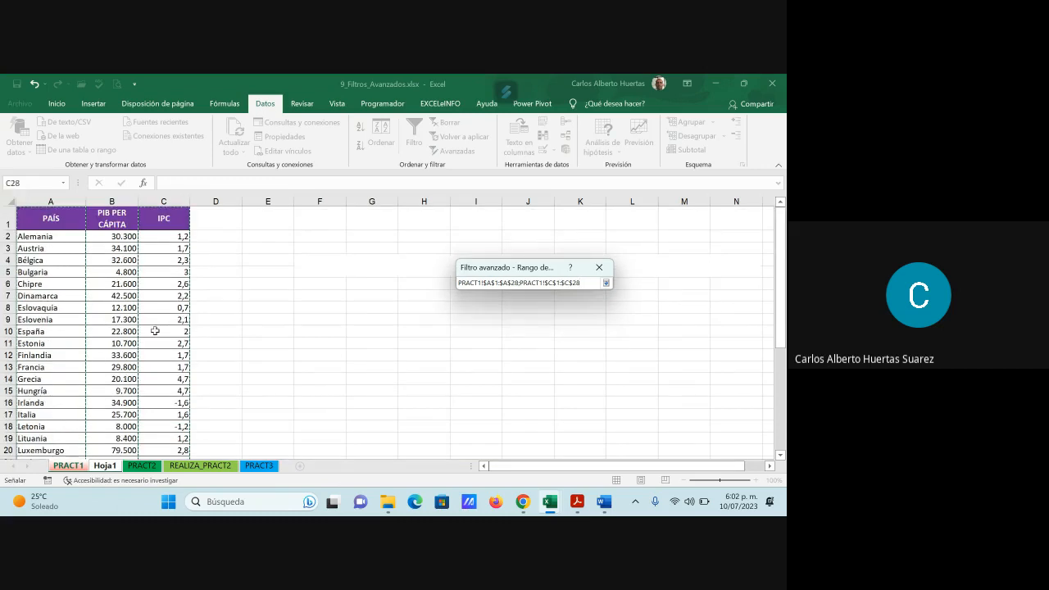
click(605, 283)
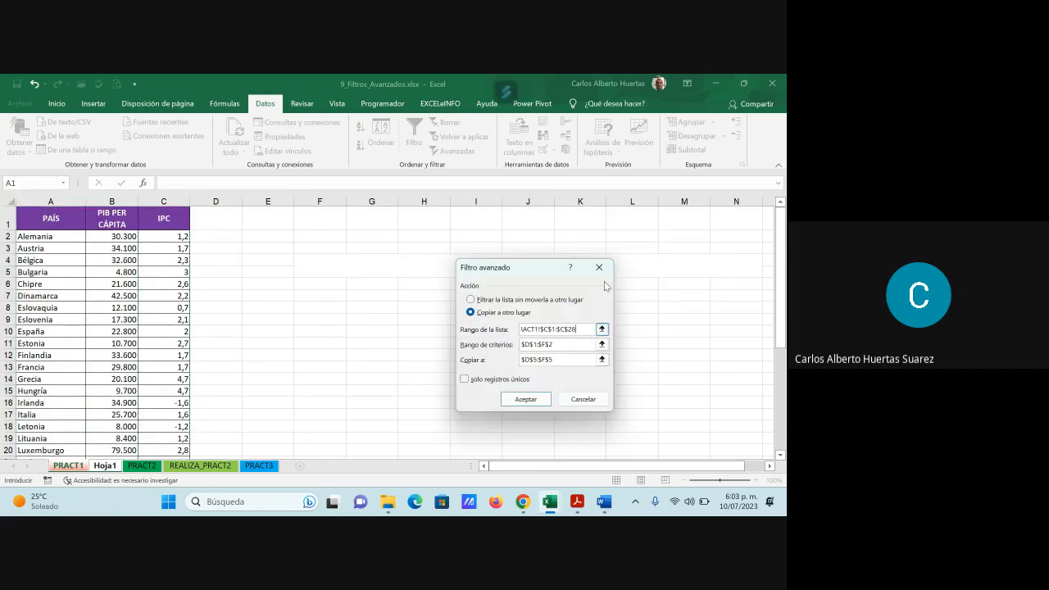
- Replace the advanced filter's criteria range with H1:I2 on Hoja1
click(567, 347)
key(BackSpace)
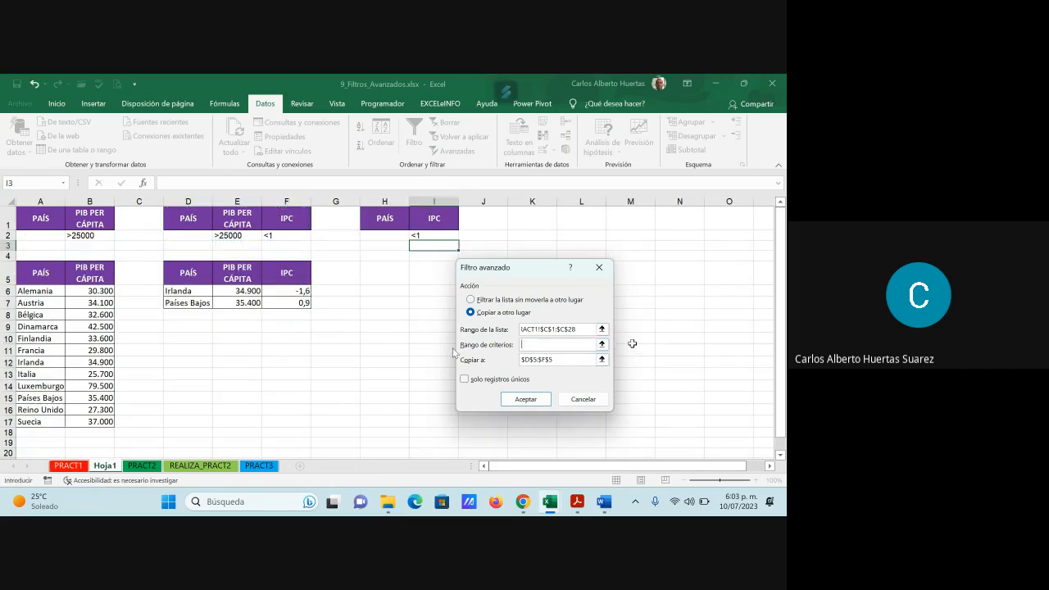
click(602, 344)
drag(382, 218, 435, 238)
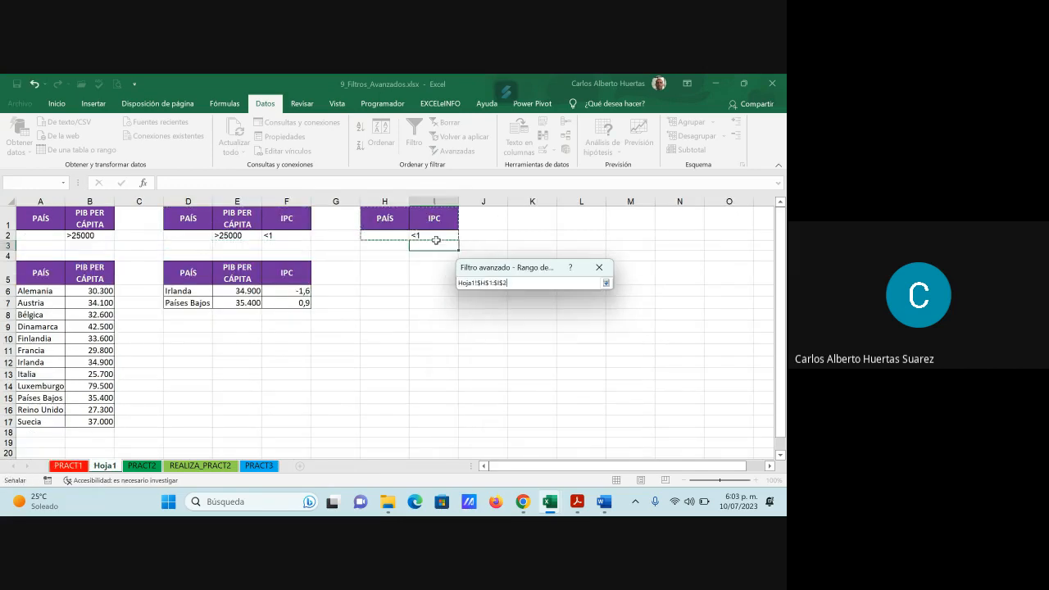
click(606, 283)
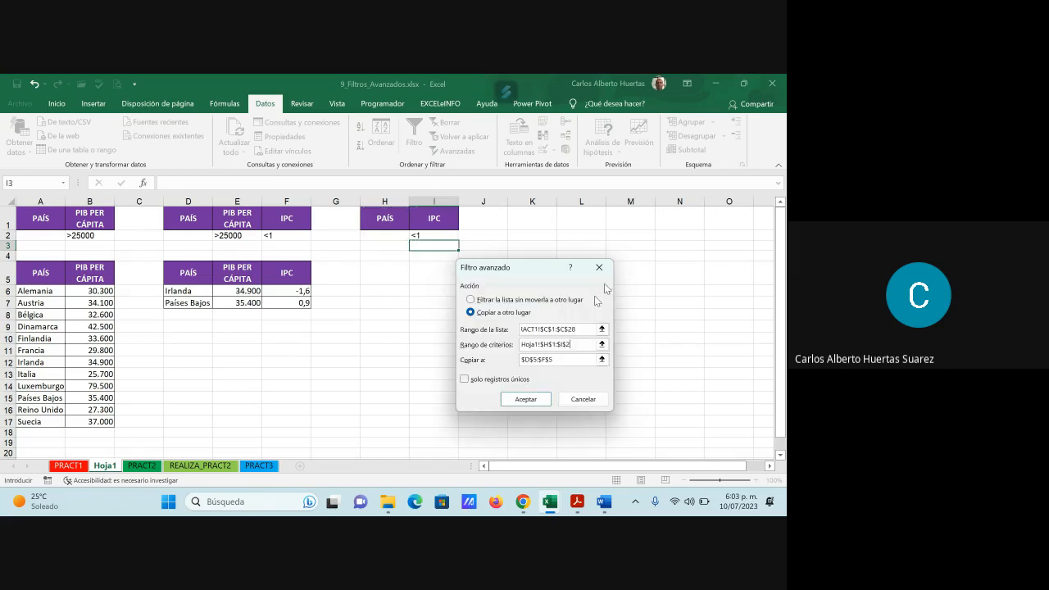
- Set the copy destination to H5 on Hoja1 and try to run the advanced filter
click(524, 360)
key(BackSpace)
click(601, 359)
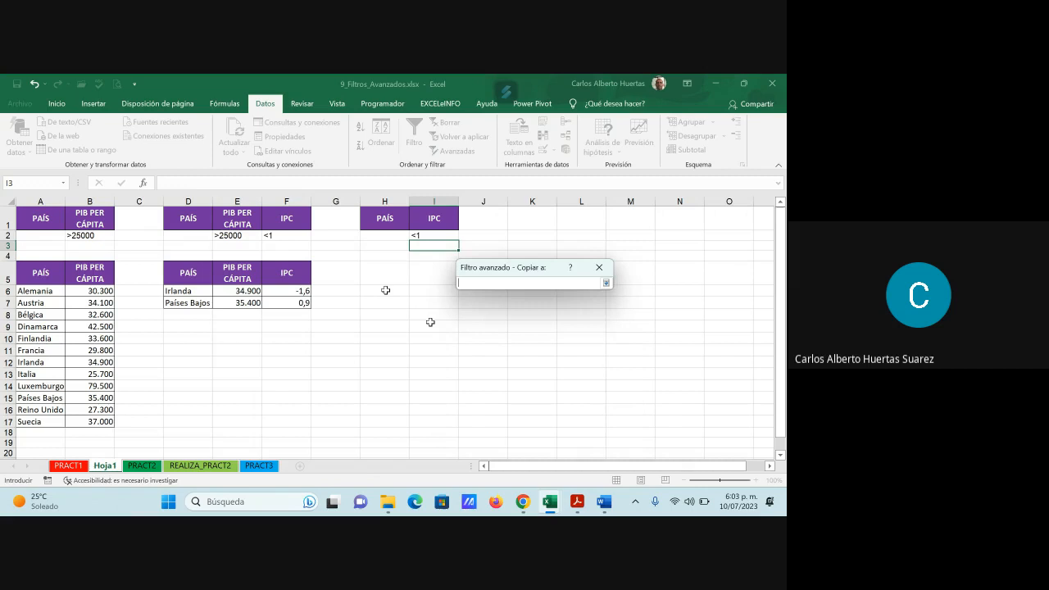
click(380, 271)
click(606, 283)
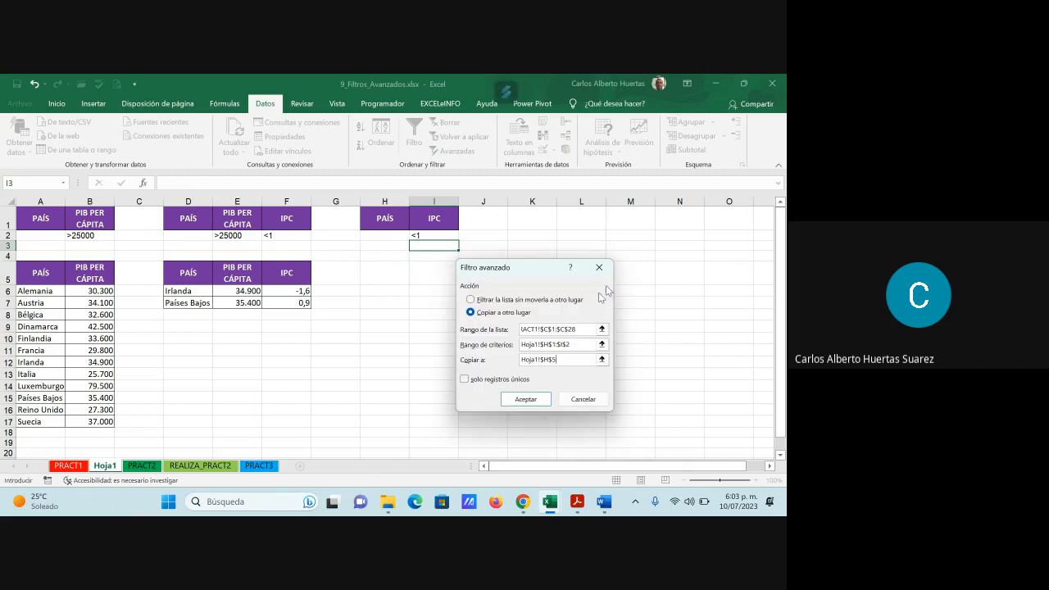
click(534, 400)
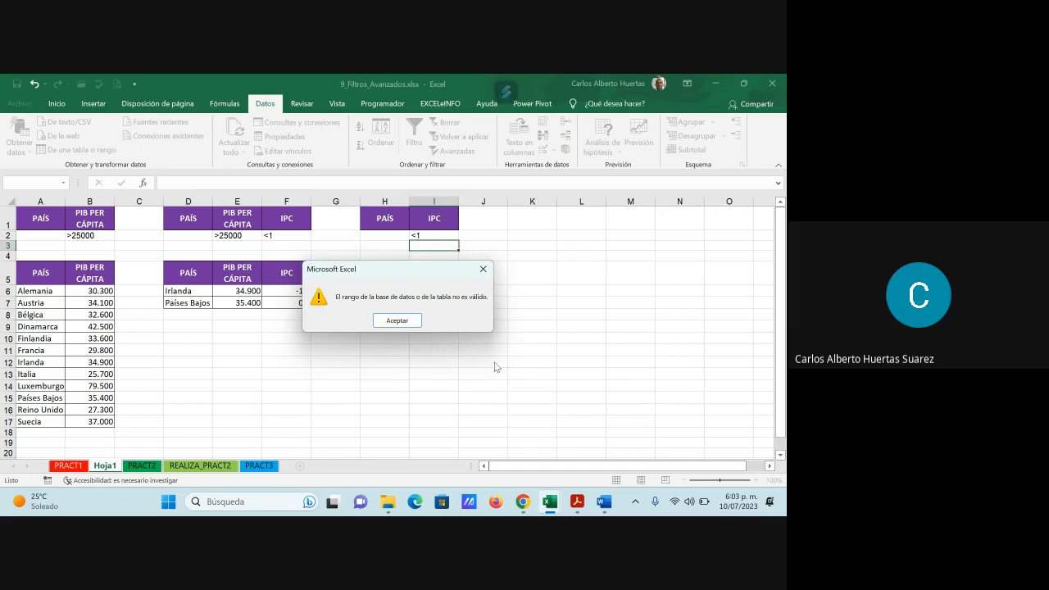
click(414, 321)
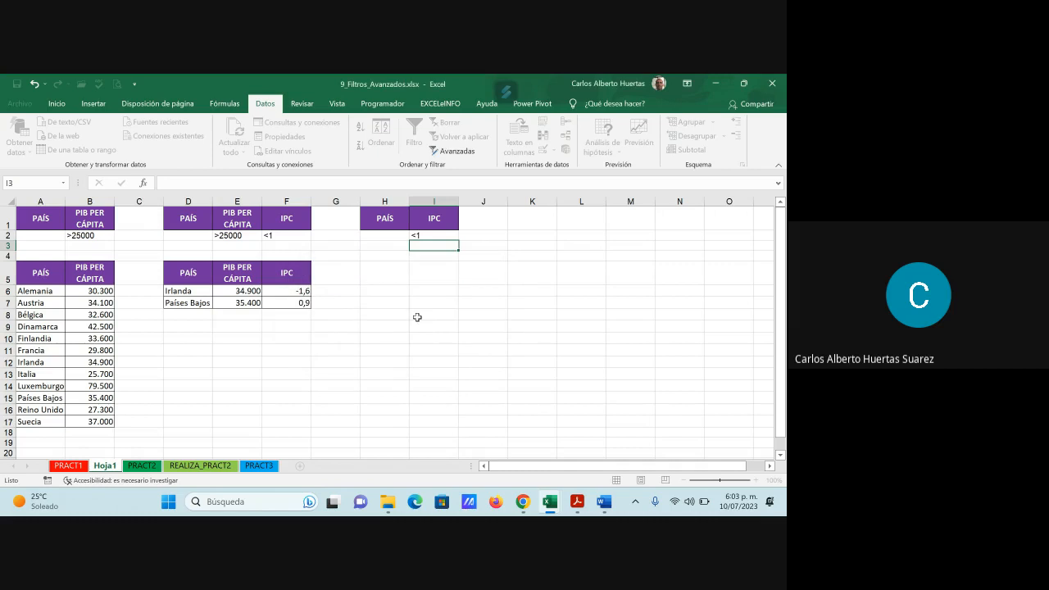
- Insert a blank column between the PAÍS and IPC criteria headers in columns H and I of Hoja1
click(69, 465)
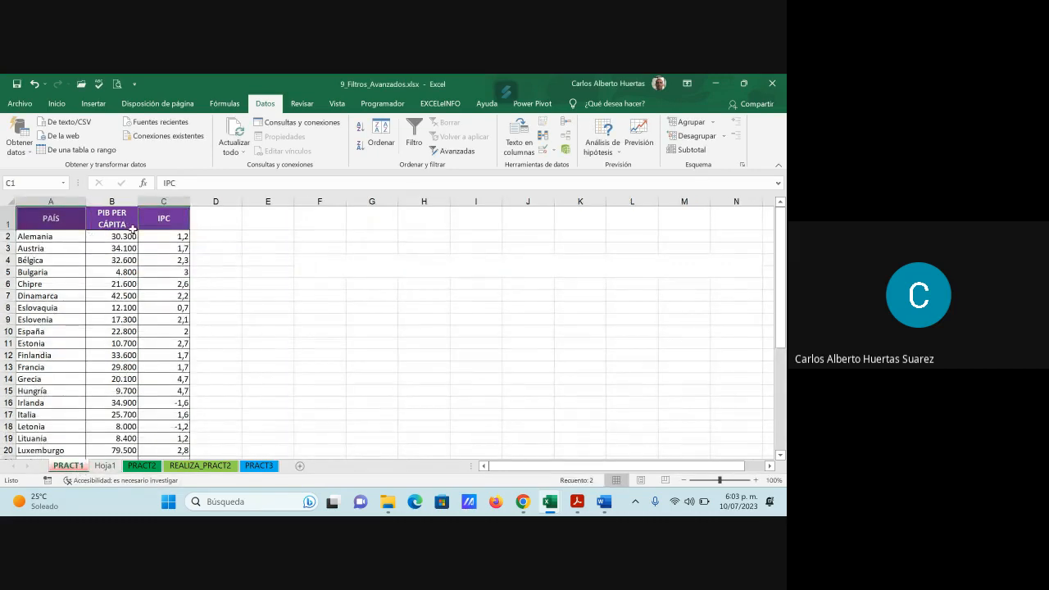
click(105, 465)
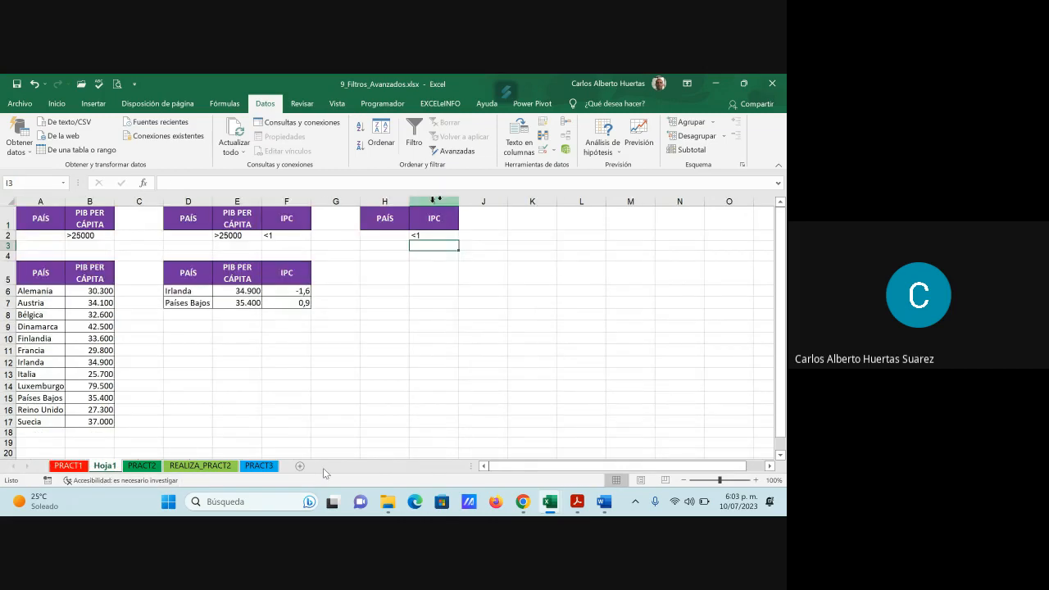
right_click(434, 201)
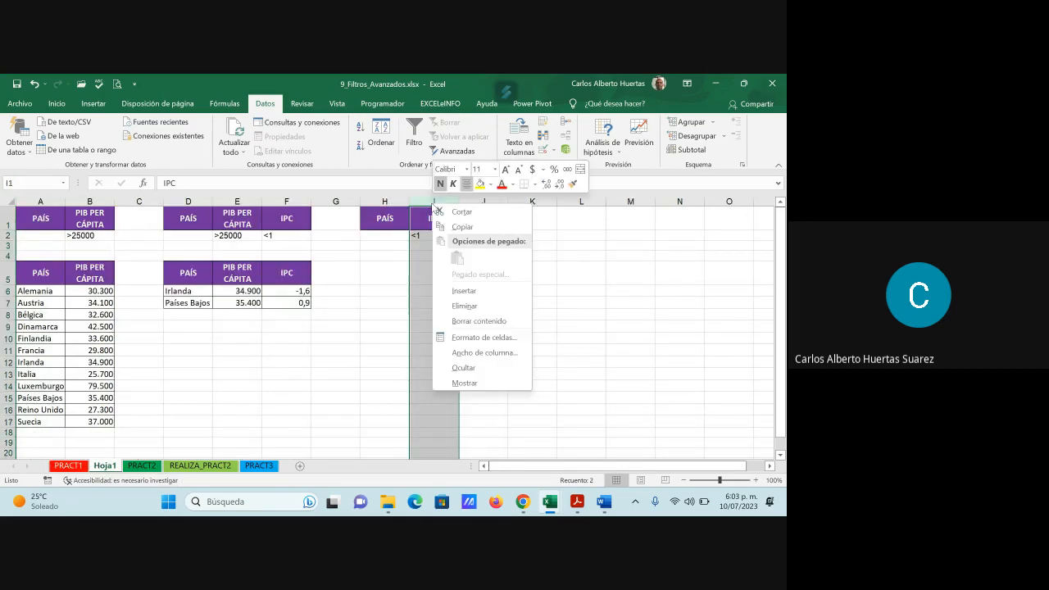
click(464, 291)
click(451, 288)
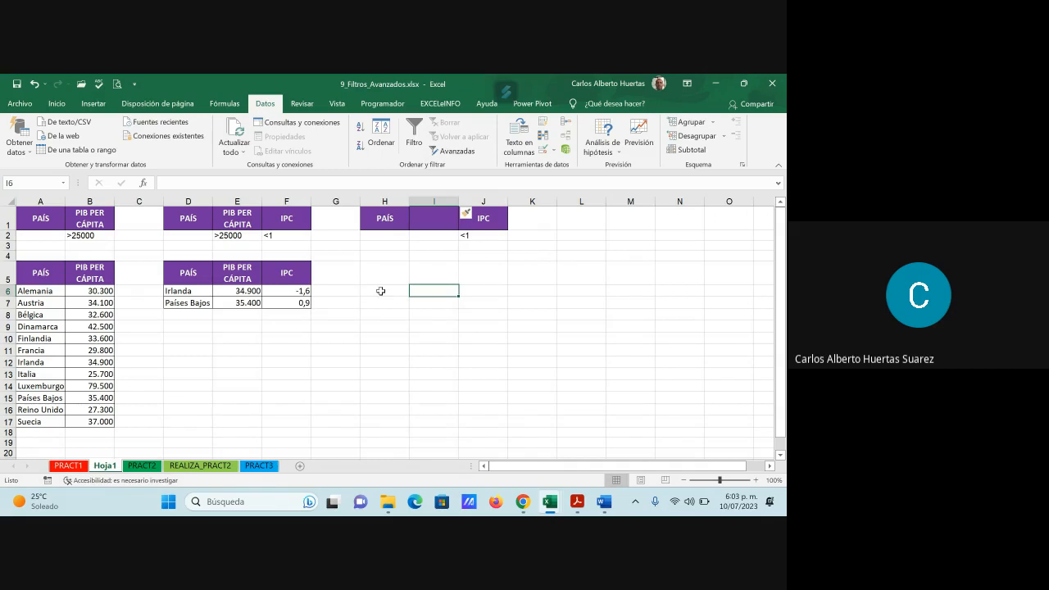
- Start an advanced filter that copies to another location, with PRACT1 range A1:C28 as the list range
click(457, 150)
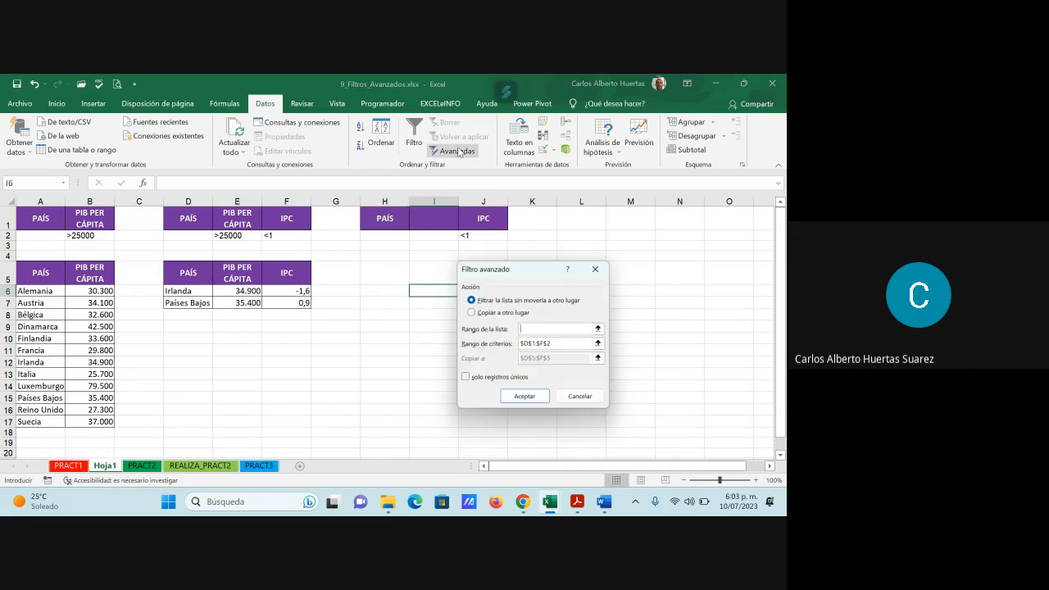
click(472, 313)
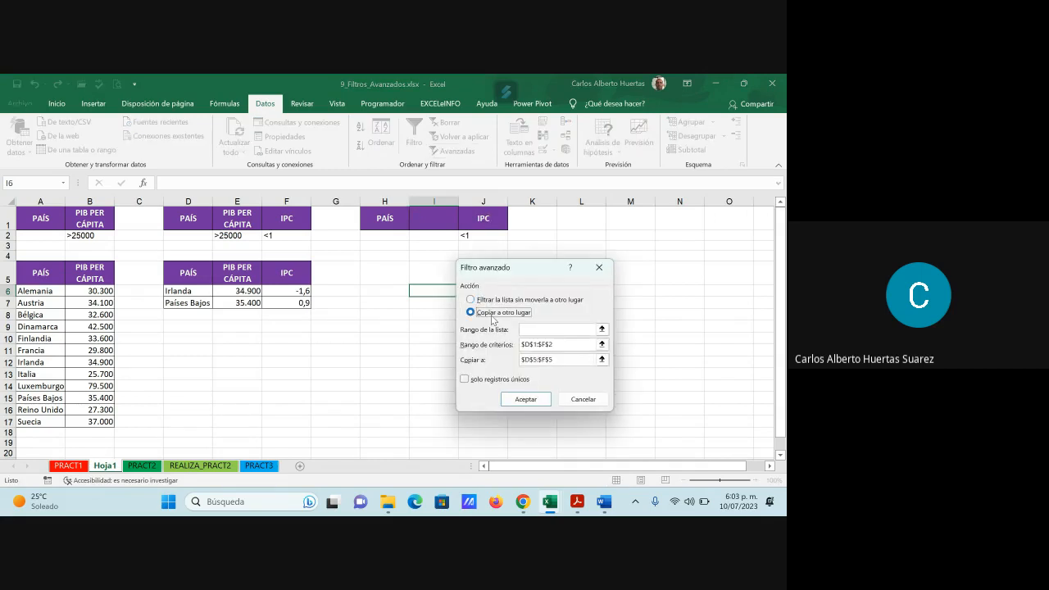
click(602, 329)
click(69, 465)
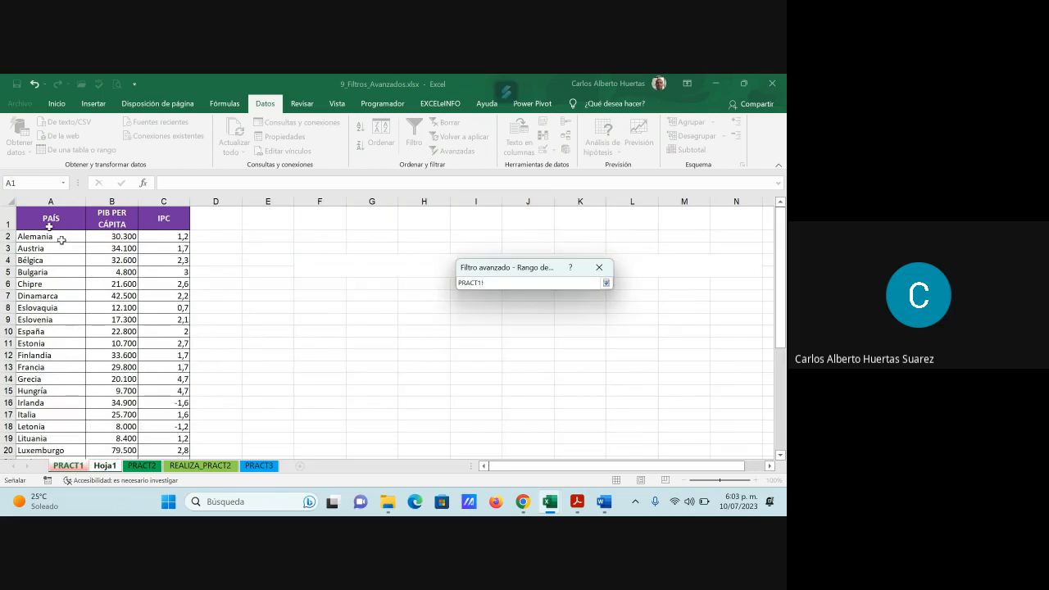
drag(49, 227, 172, 443)
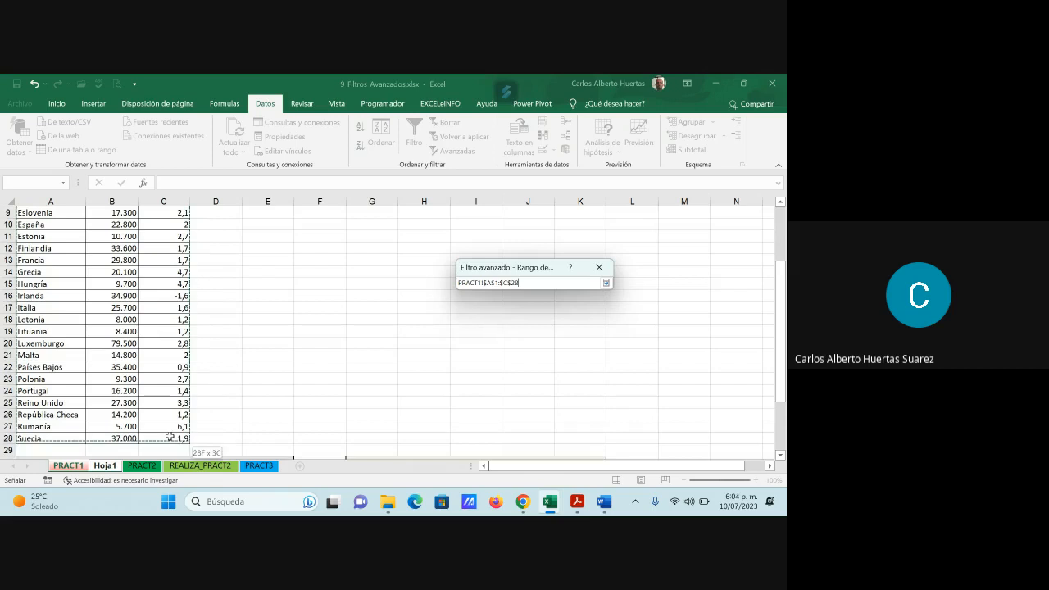
click(606, 283)
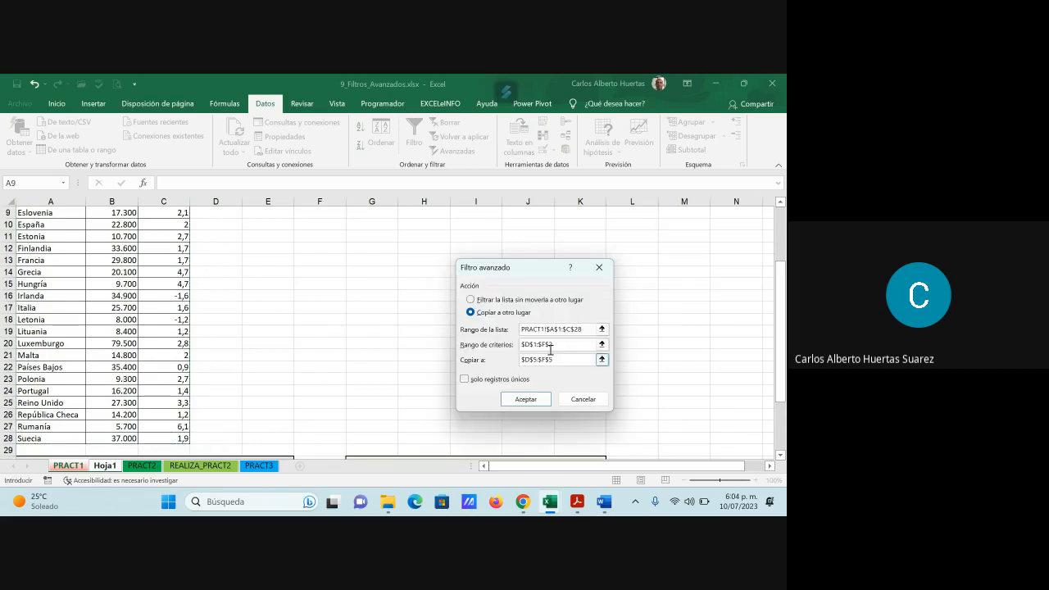
- Replace the advanced filter's criteria range with H1:J2 on Hoja1
click(468, 348)
key(BackSpace)
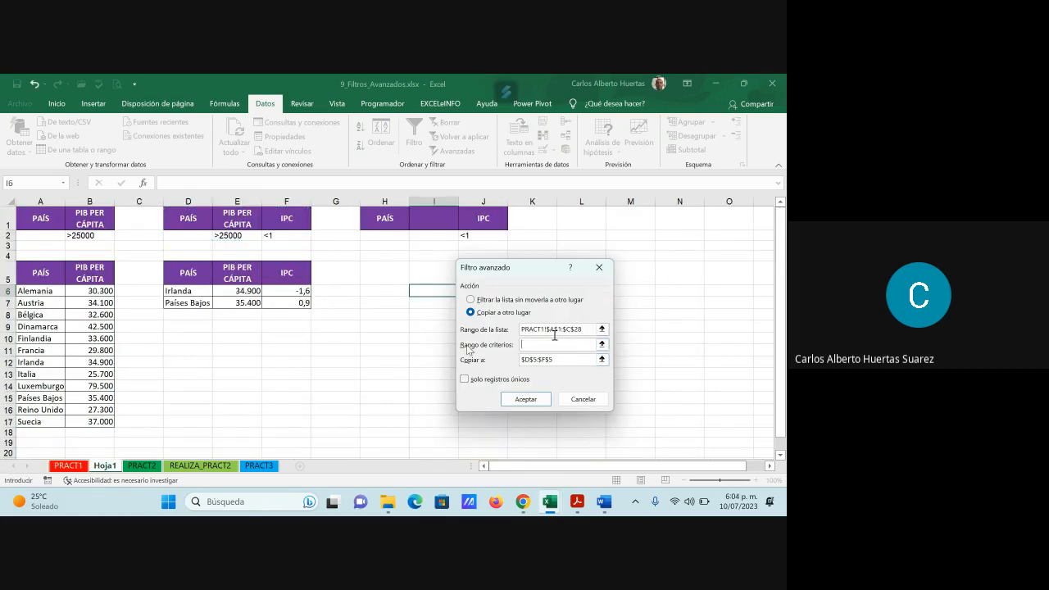
click(603, 345)
drag(383, 218, 505, 237)
click(606, 283)
- Set the copy destination to H5 on Hoja1 and run the advanced filter
click(562, 361)
drag(563, 363, 495, 363)
key(BackSpace)
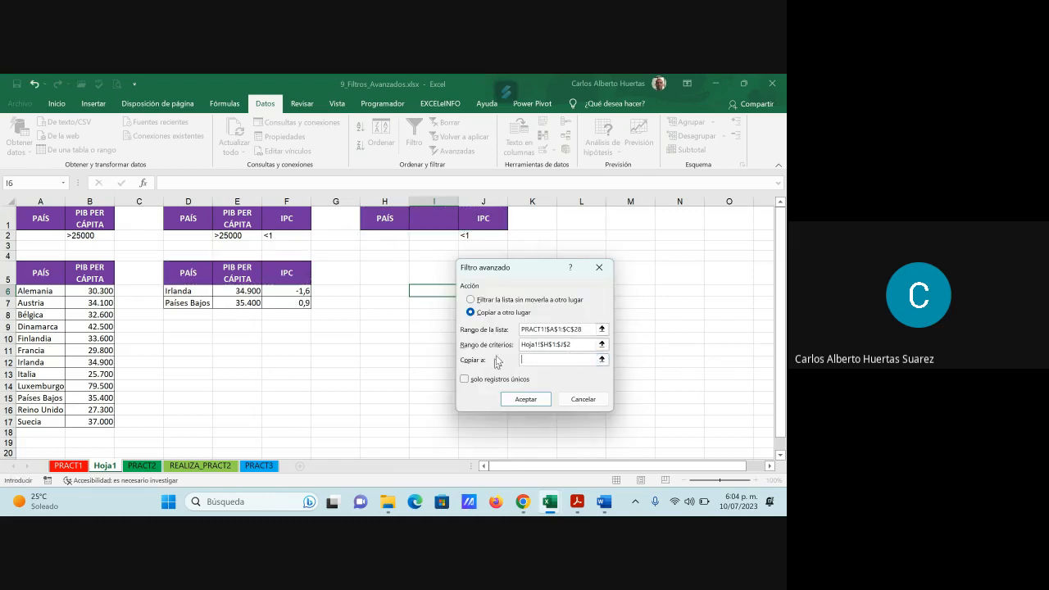
click(602, 360)
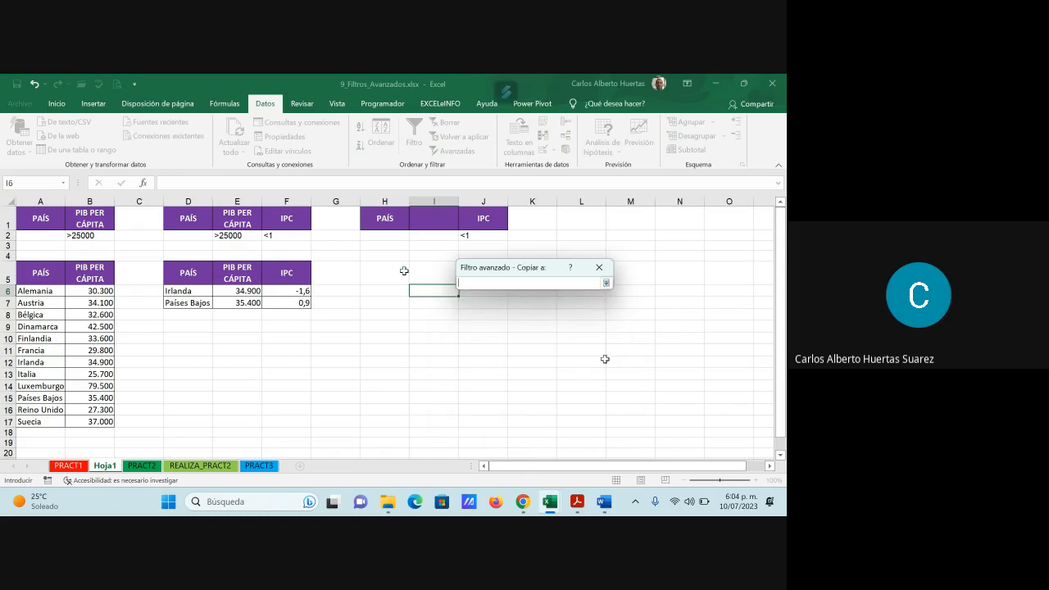
click(385, 272)
click(606, 283)
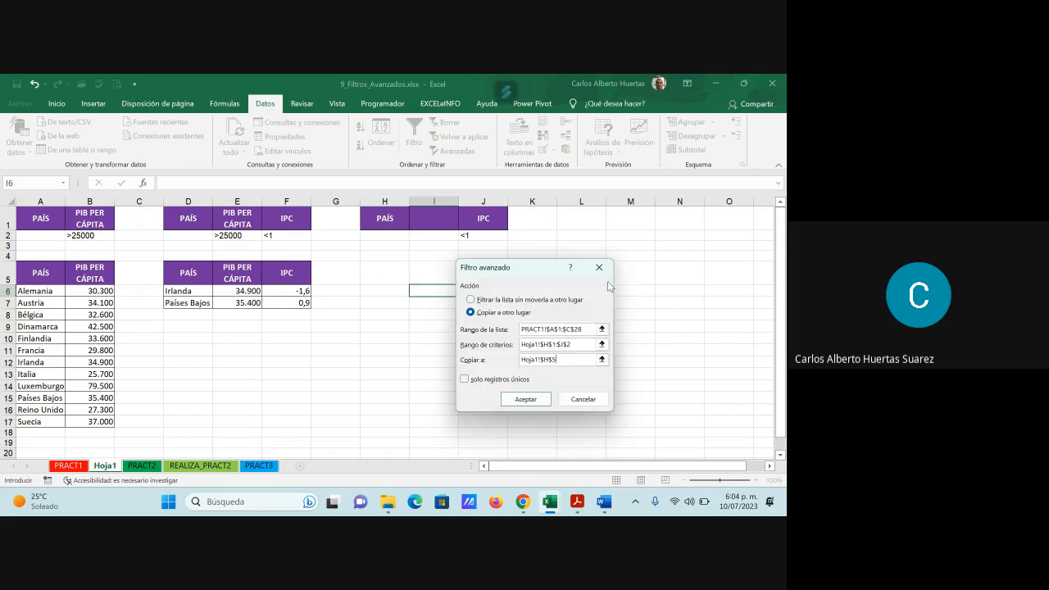
click(526, 399)
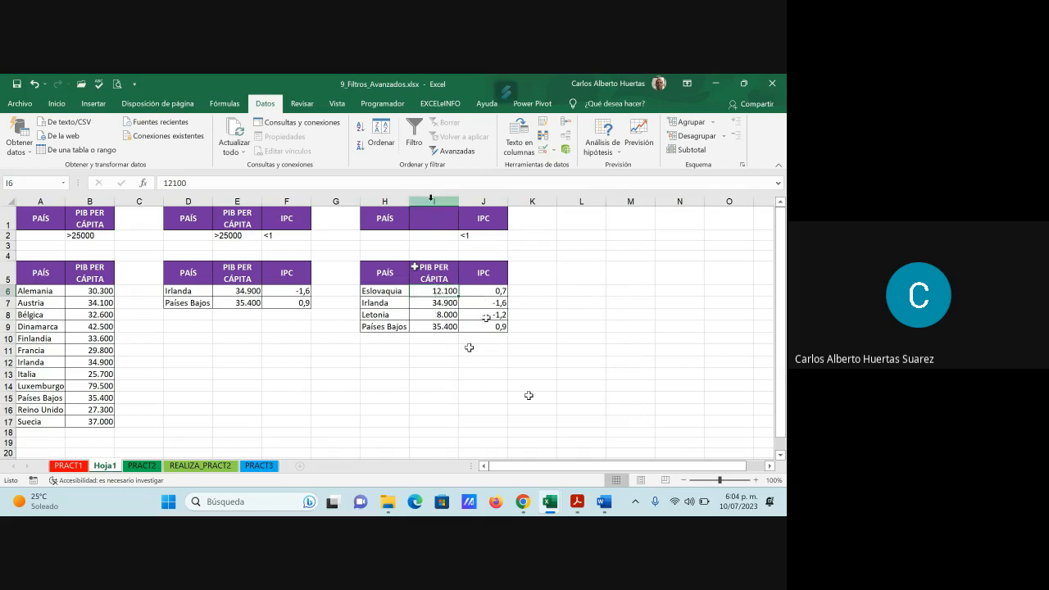
- Delete column I from Hoja1 so that only PAÍS and IPC remain in the third extract
right_click(431, 201)
click(468, 300)
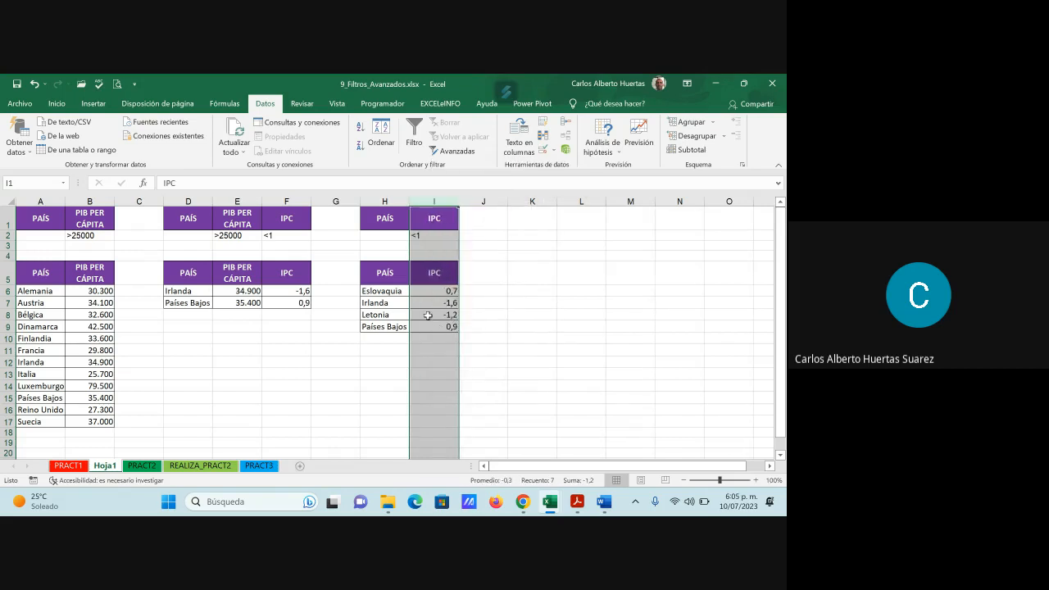
click(428, 315)
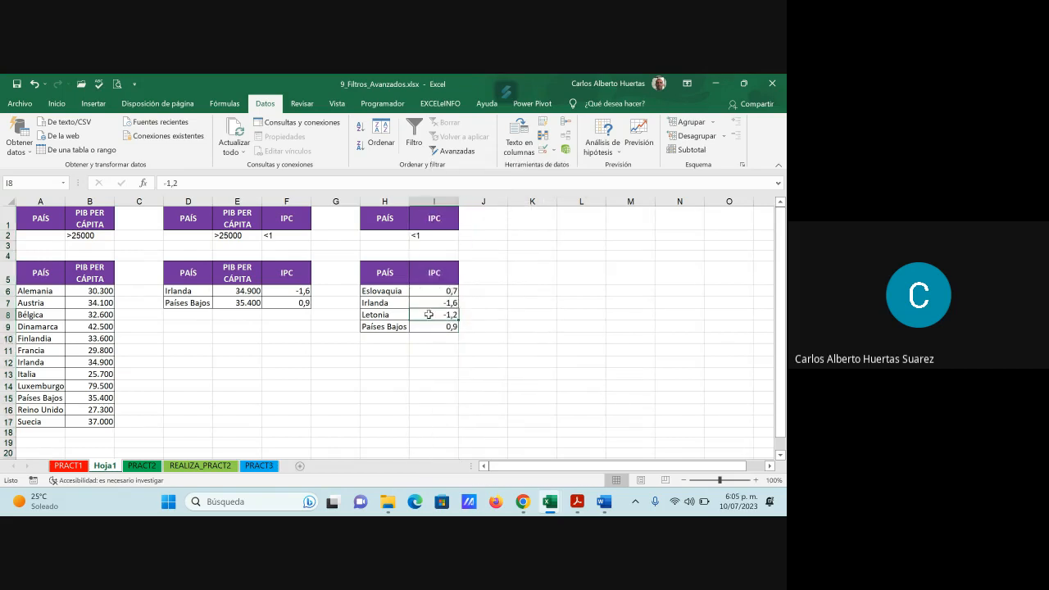
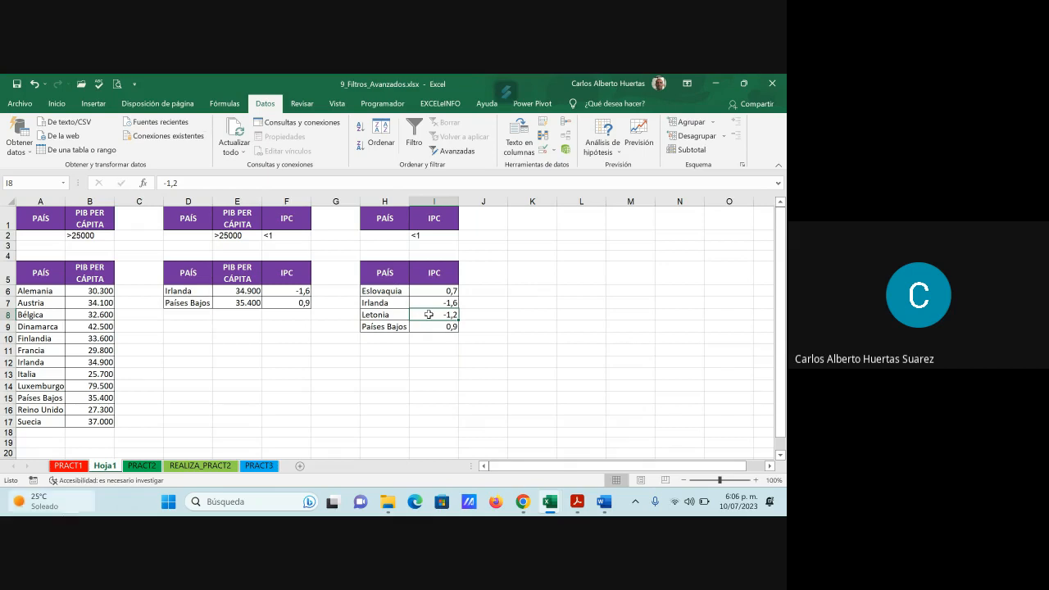
- Review the exercise statements below the PRACT1 table and the PRACT2 sales data down to its last records
mouse_move(388, 503)
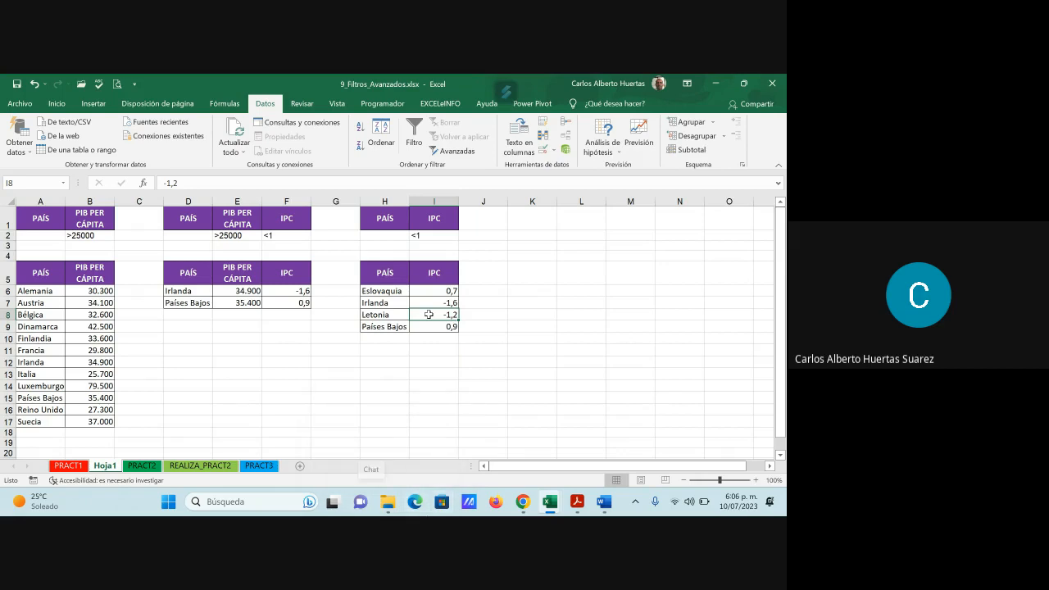
click(68, 465)
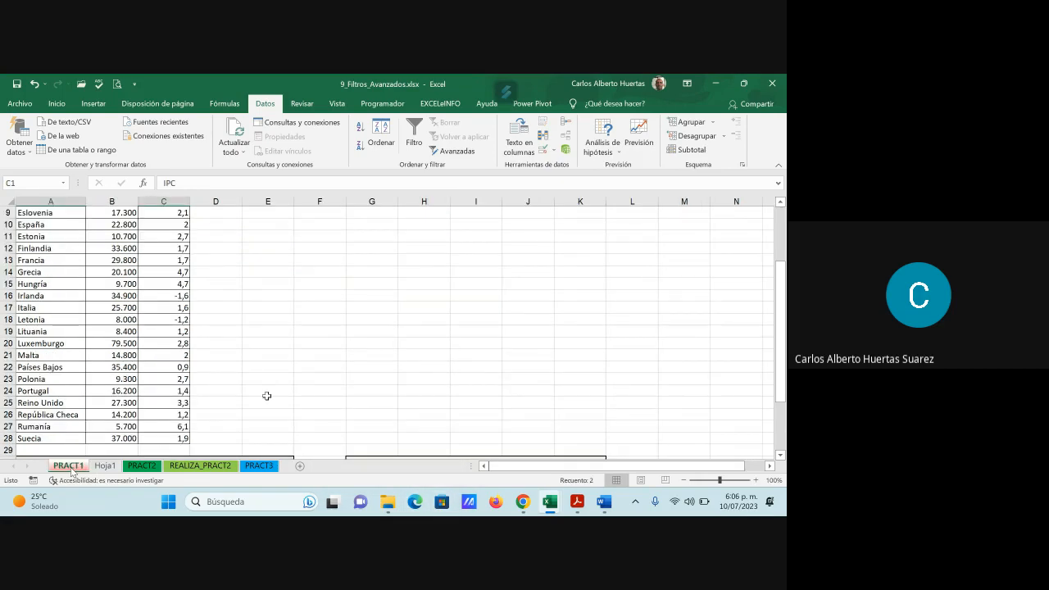
scroll(267, 396, down, 4)
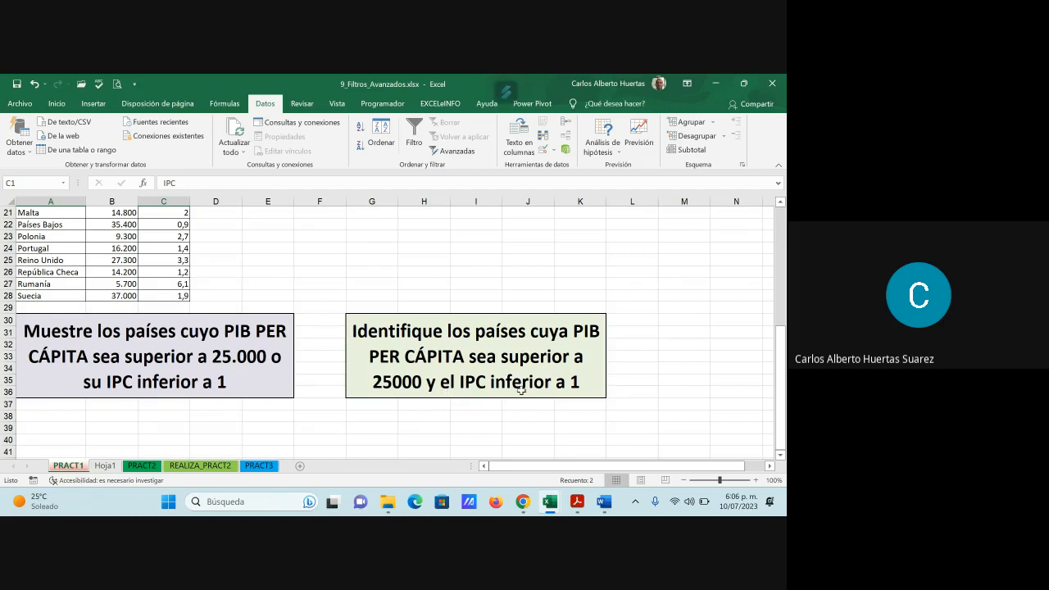
click(142, 465)
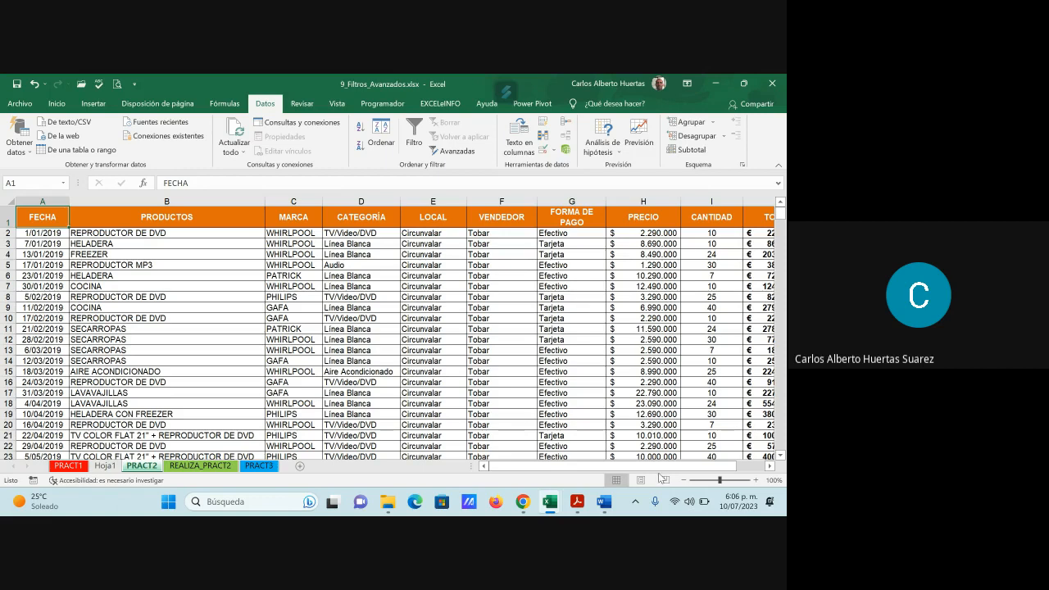
mouse_move(654, 472)
mouse_down()
mouse_move(688, 470)
mouse_move(654, 470)
mouse_up()
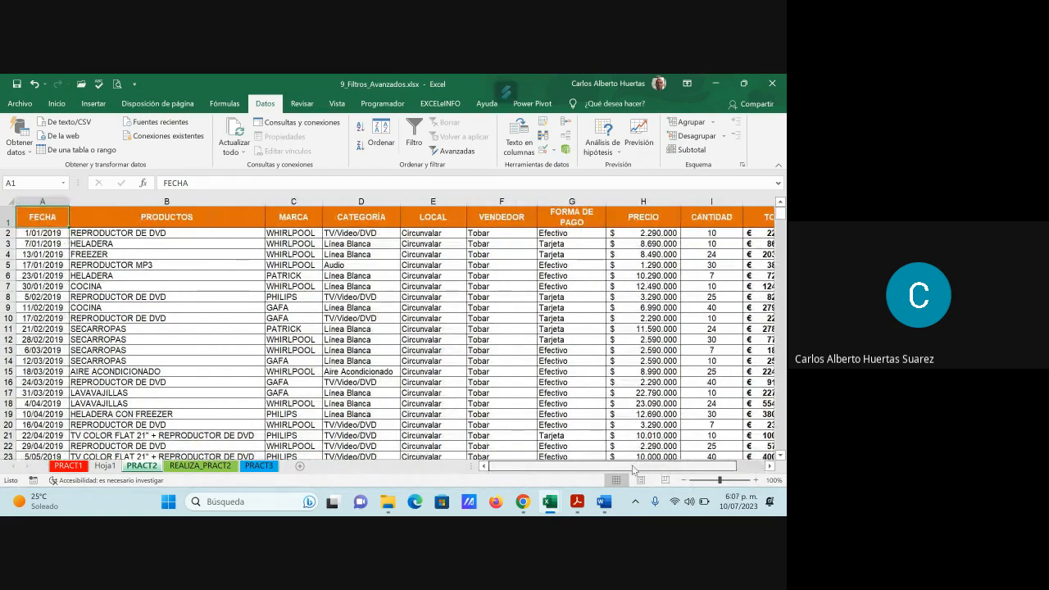
drag(780, 215, 781, 442)
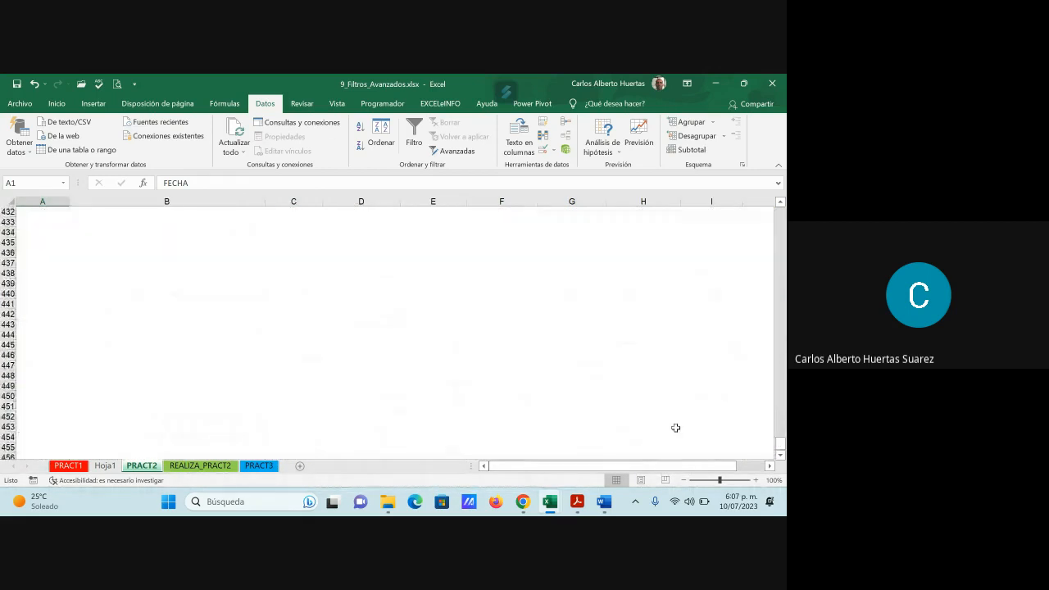
scroll(647, 422, up, 7)
scroll(498, 371, up, 12)
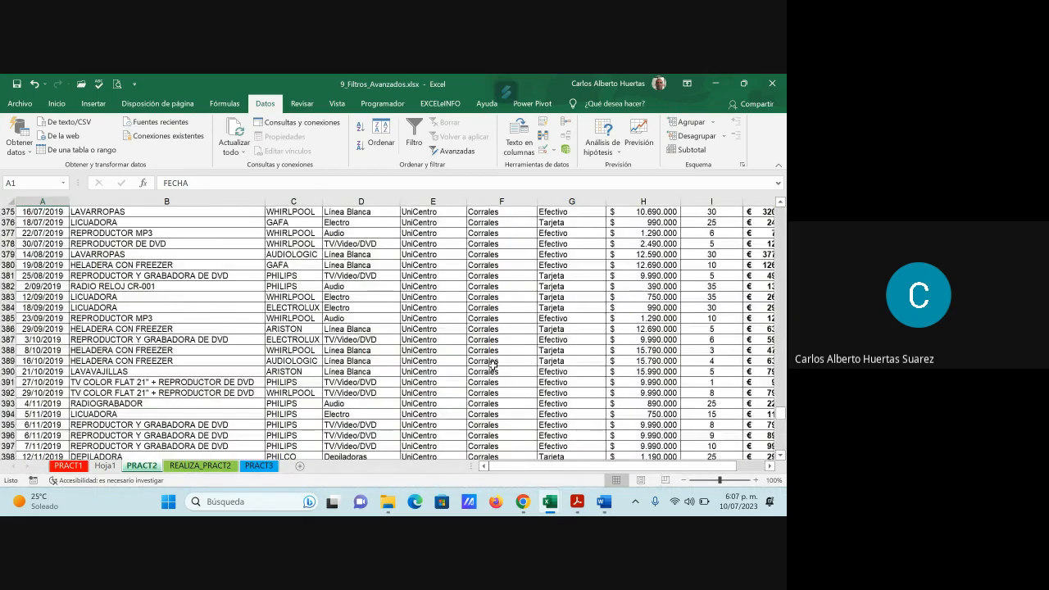
scroll(492, 368, down, 6)
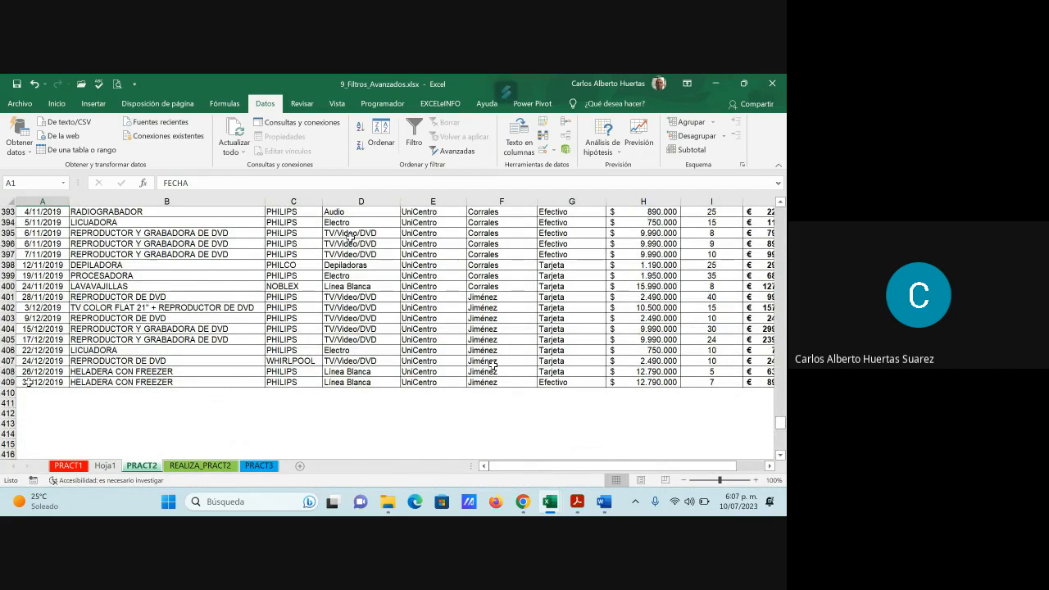
- Examine the advanced filter exercises on REALIZA_PRACT2, along with the PRACT1 source table and the extracts on Hoja1
click(206, 466)
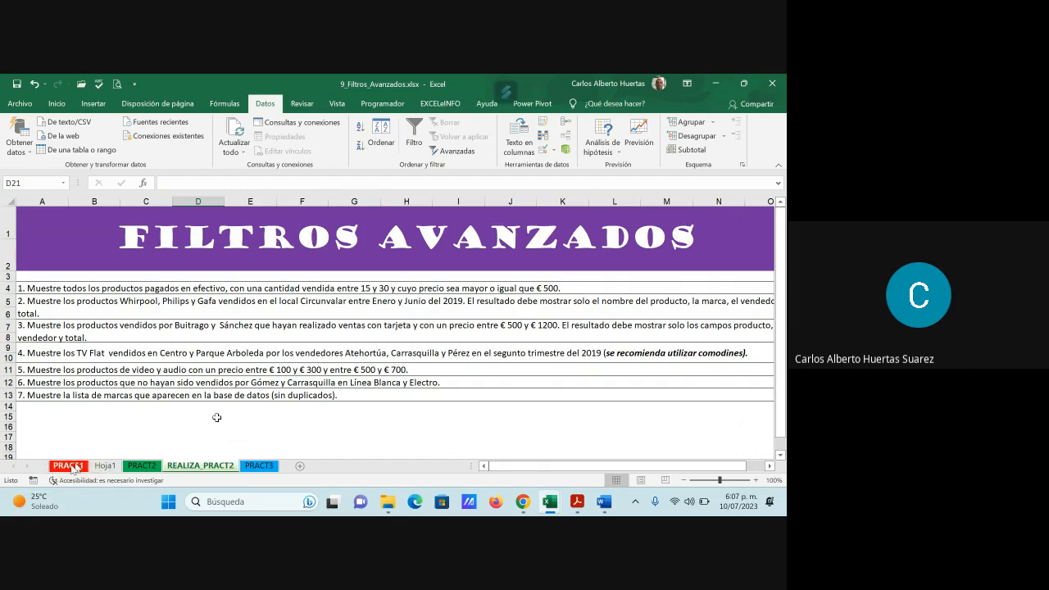
click(68, 465)
scroll(263, 321, up, 7)
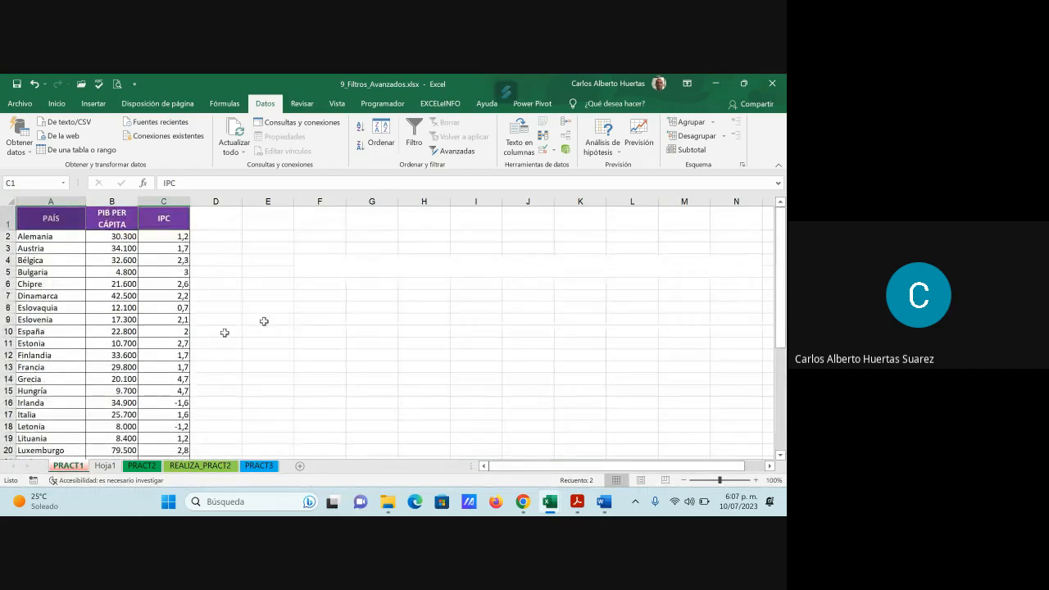
click(105, 466)
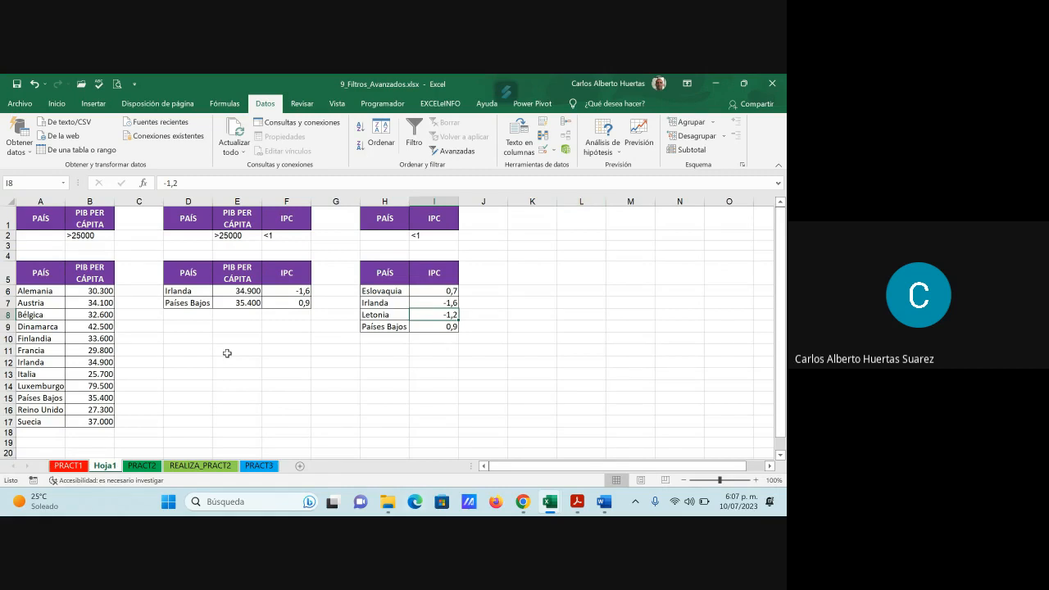
click(181, 465)
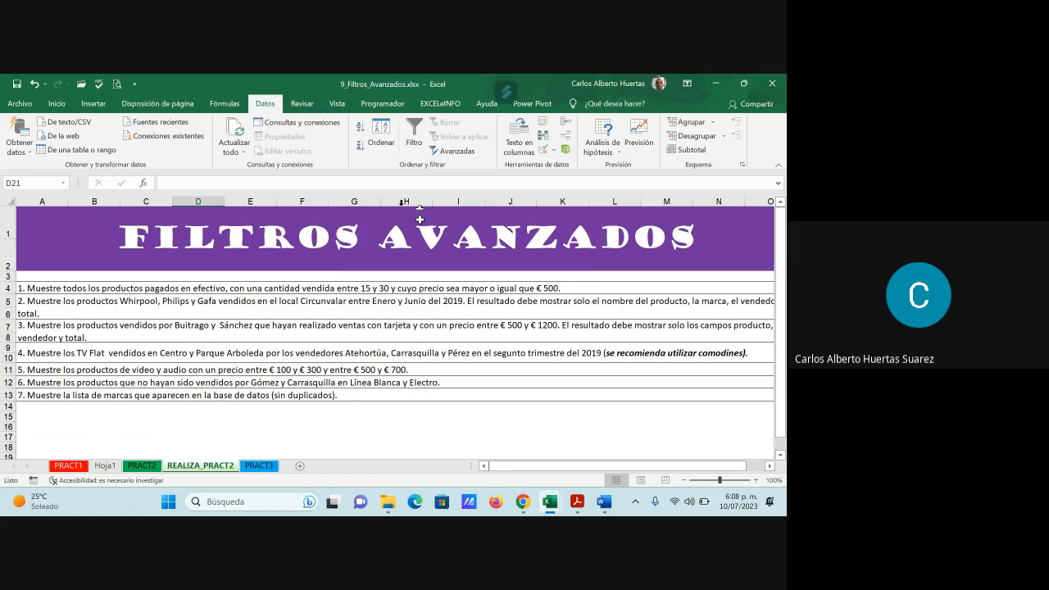
- Switch to the Google Meet call in Chrome to read the call messages, and start ending the call
mouse_move(522, 502)
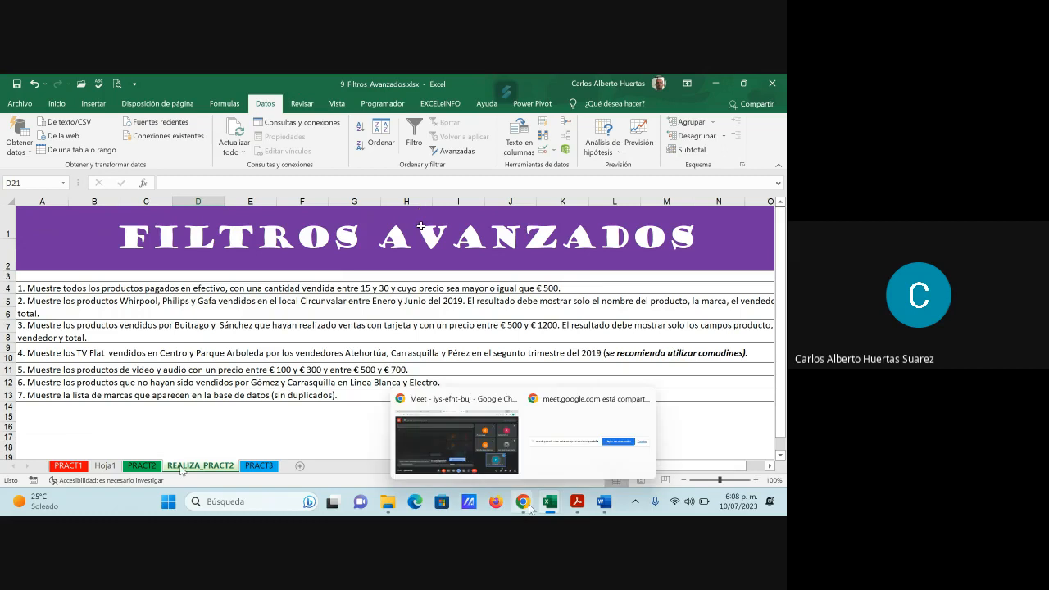
click(451, 443)
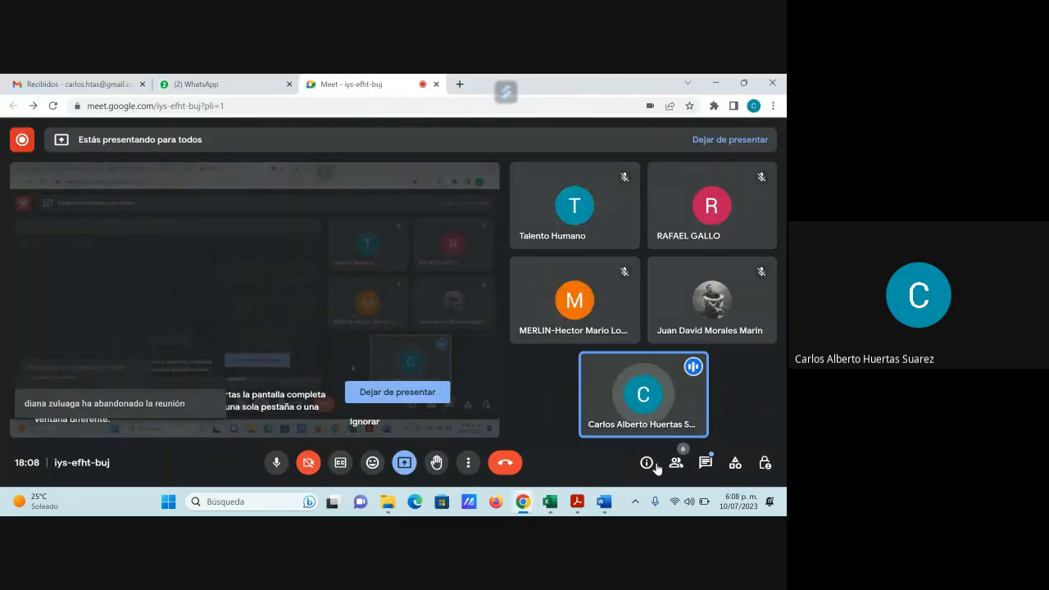
click(705, 463)
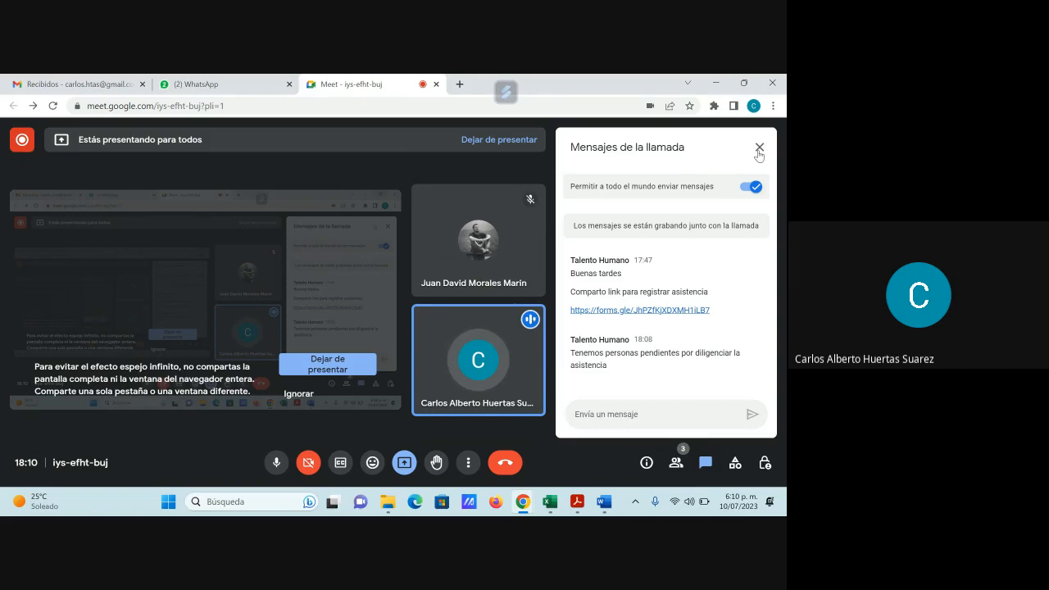
click(759, 148)
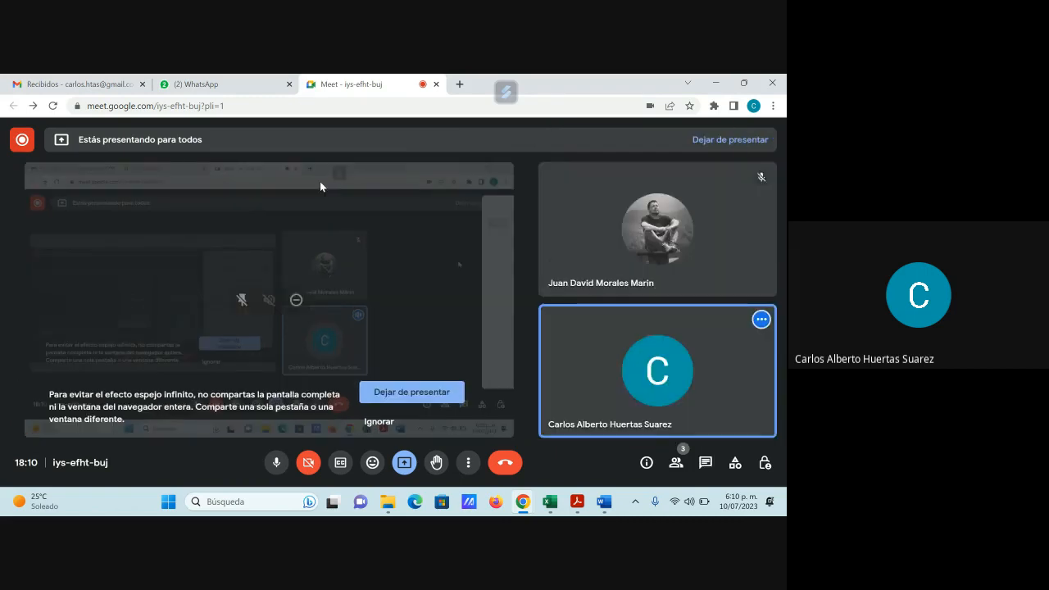
click(506, 465)
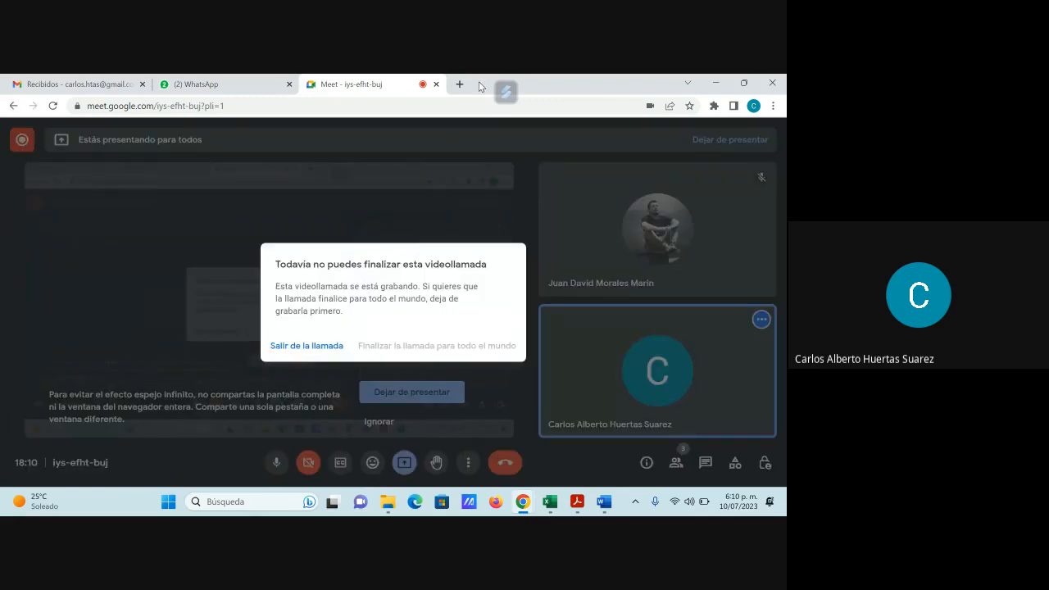